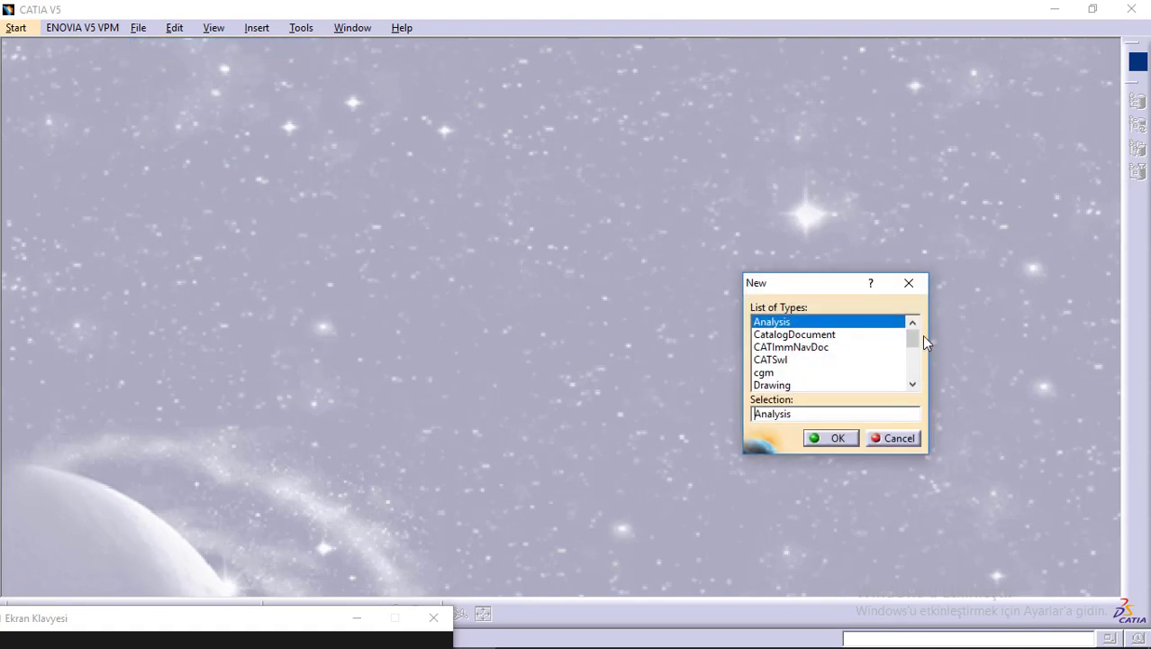
Step: Create a new Part document named Part1 with the default part options
left_click_drag(911, 346, 919, 403)
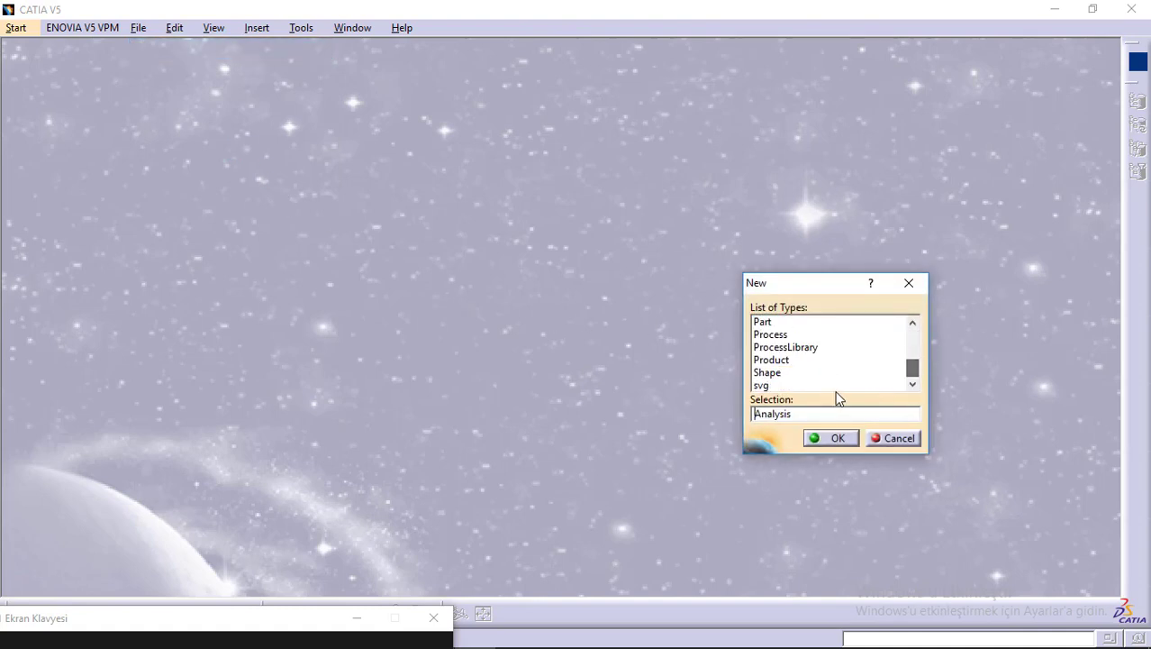
left_click(763, 322)
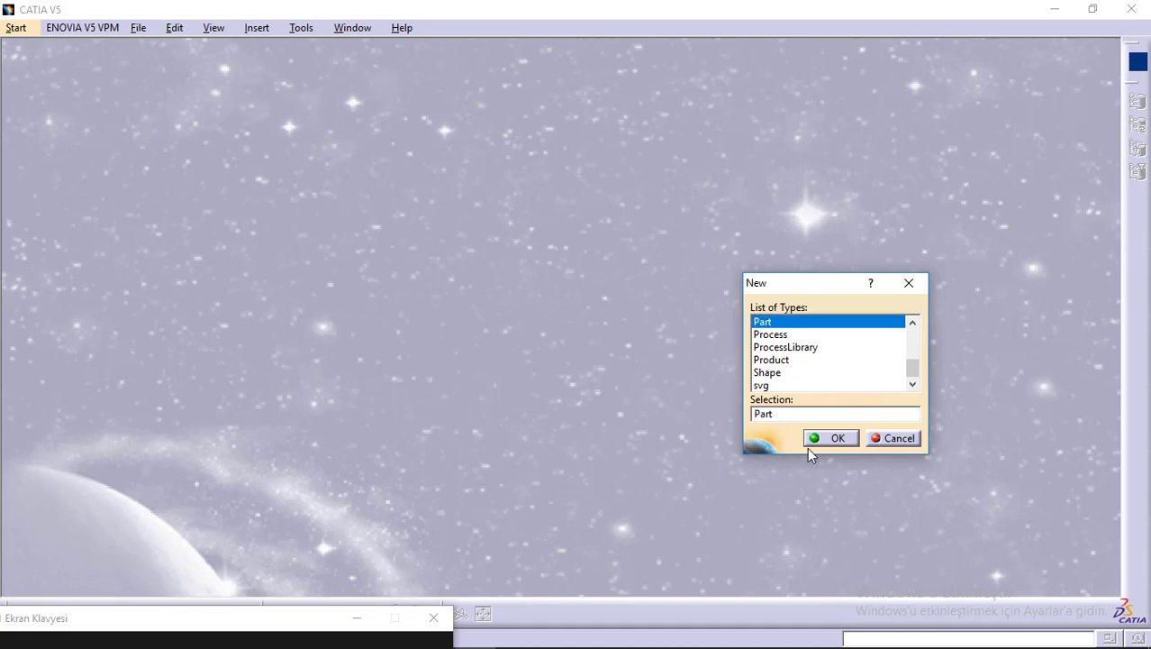
left_click(824, 436)
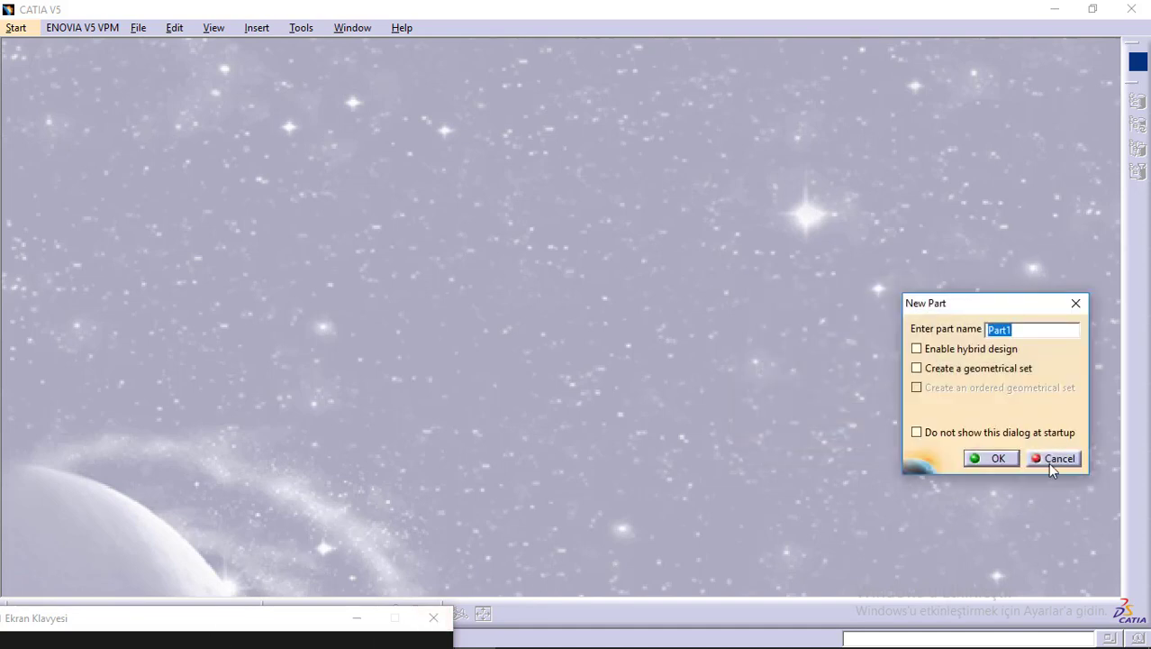
left_click(1000, 458)
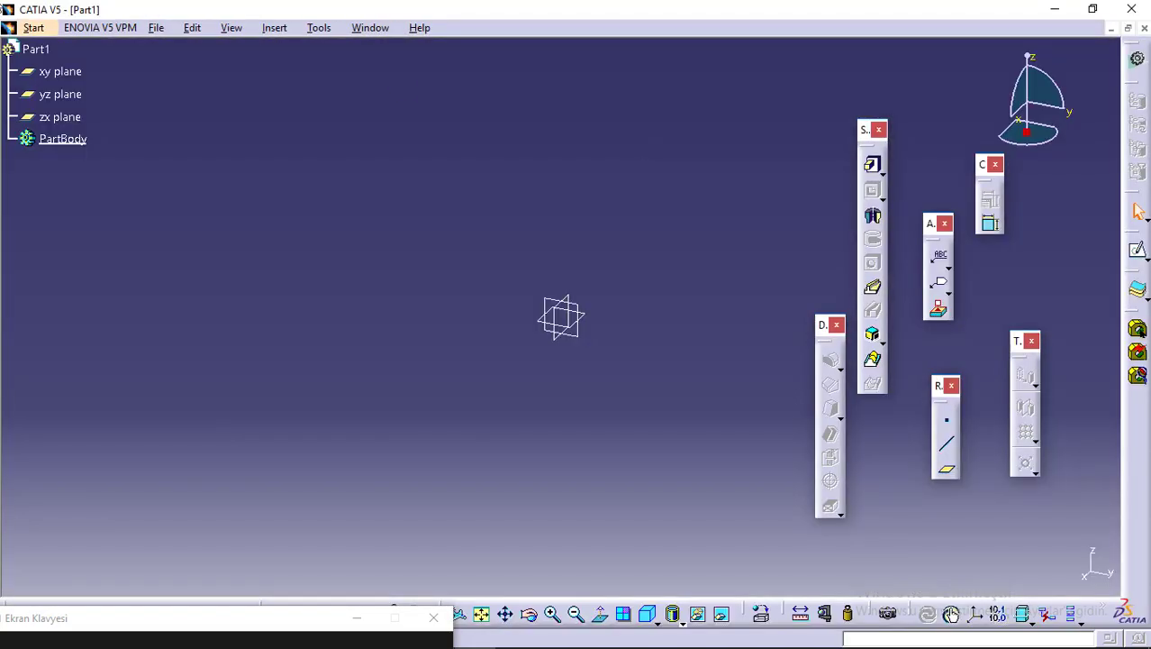
Step: Start a sketch on the xy plane and draw a centered rectangle at the origin, about 61 mm wide and 63 mm high
left_click(61, 73)
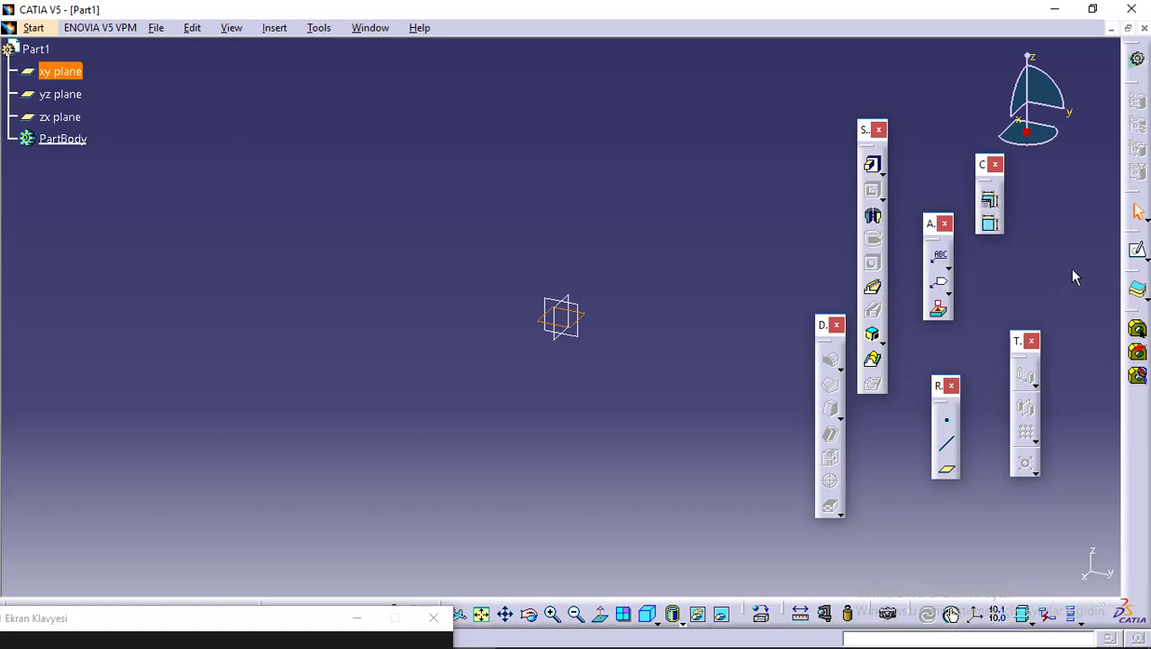
left_click(1137, 250)
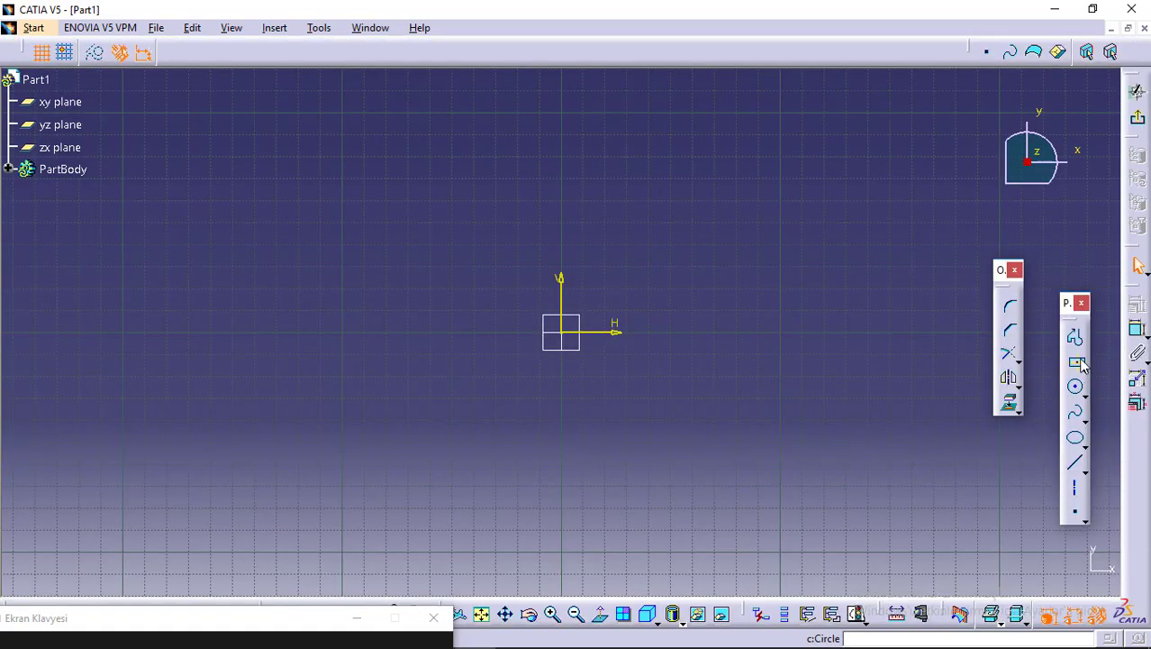
left_click(1078, 363)
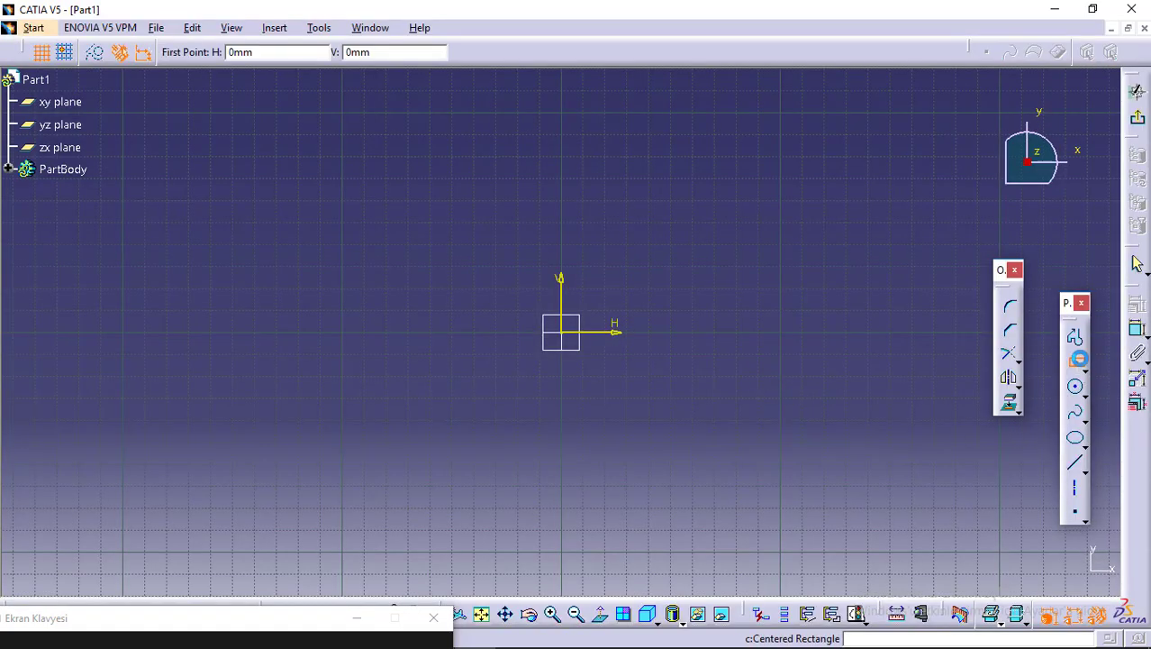
left_click(568, 332)
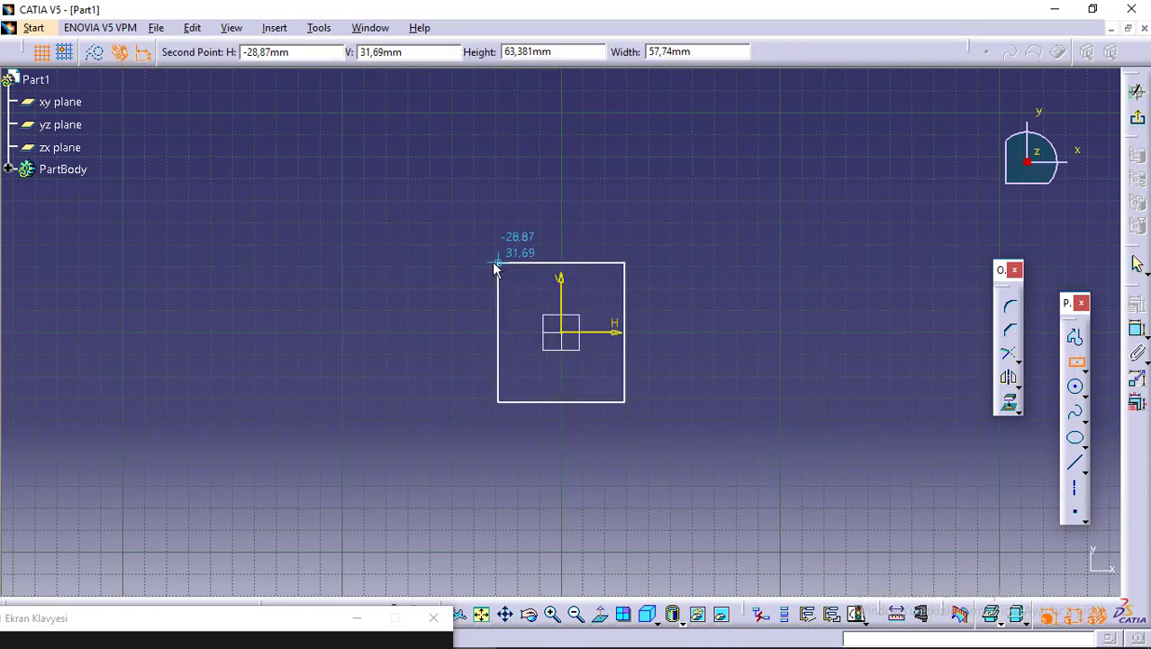
left_click(493, 263)
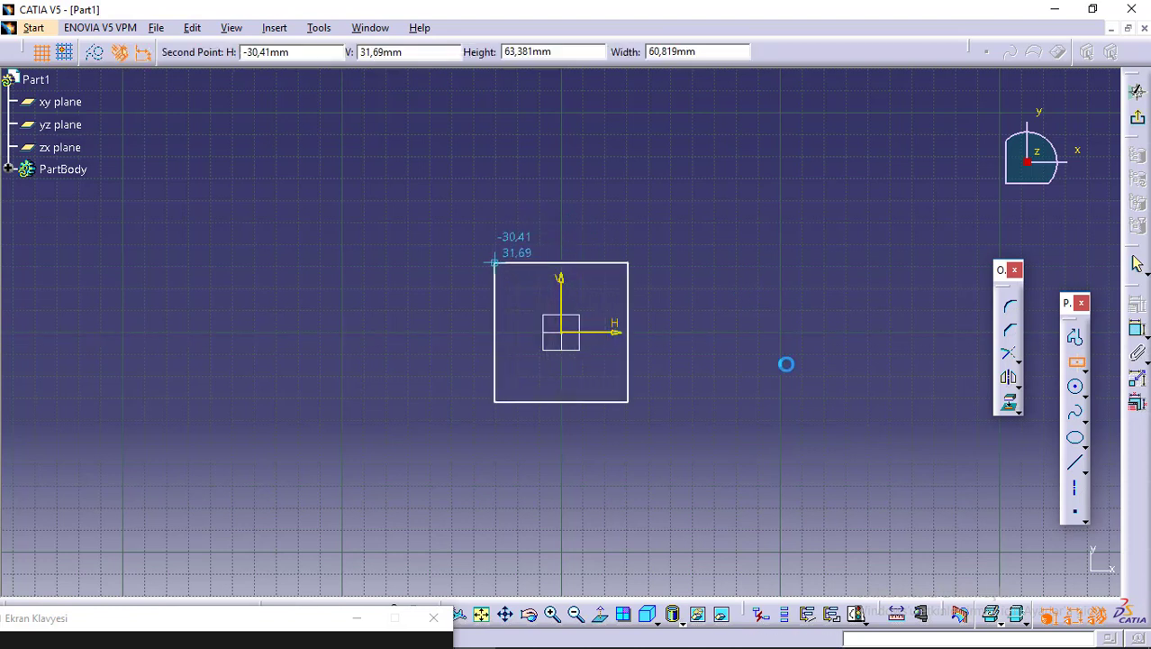
Step: Draw two larger centered rectangles at the origin, one about 110 by 116 mm and a wider outer one about 143 mm high
left_click(567, 332)
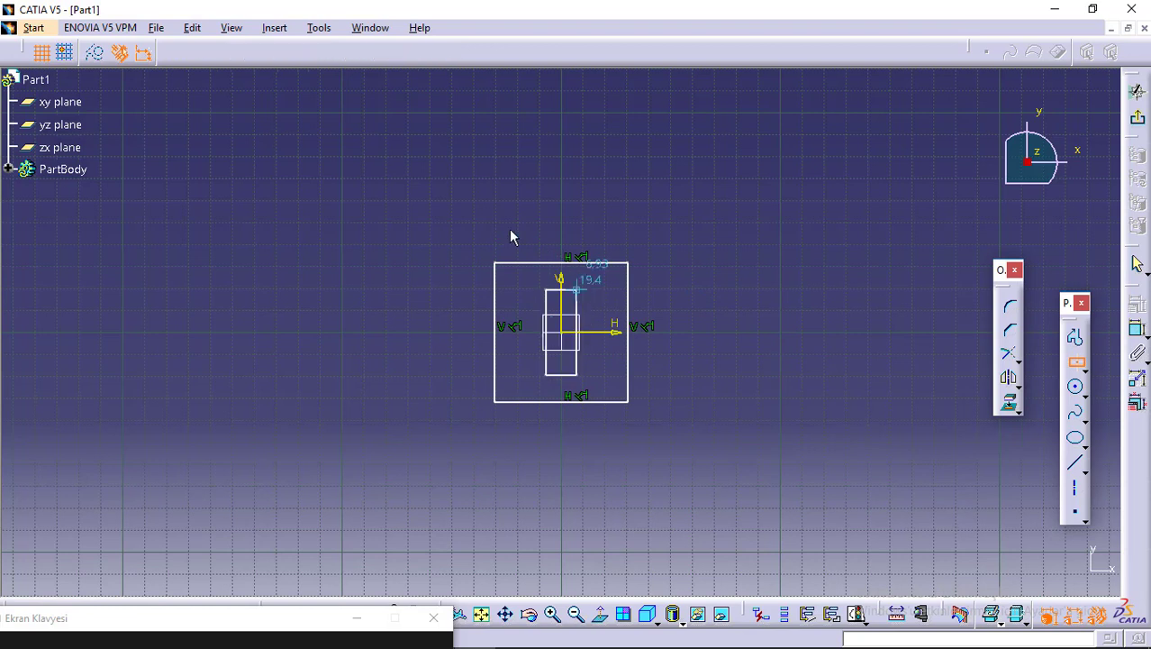
left_click(441, 206)
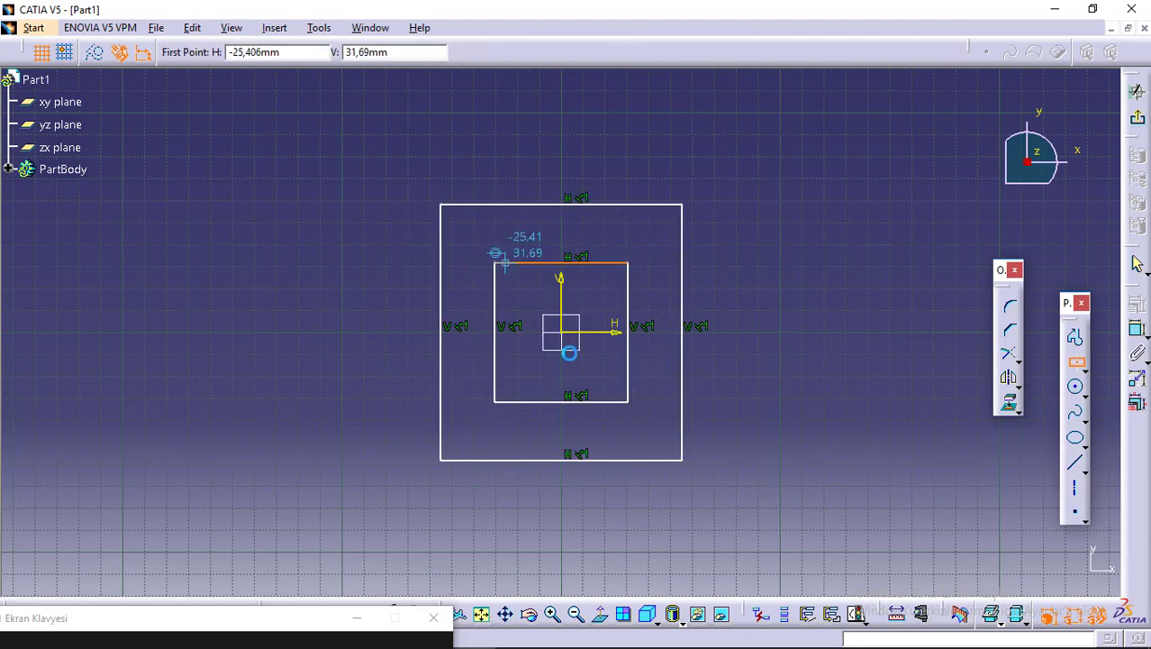
left_click(561, 332)
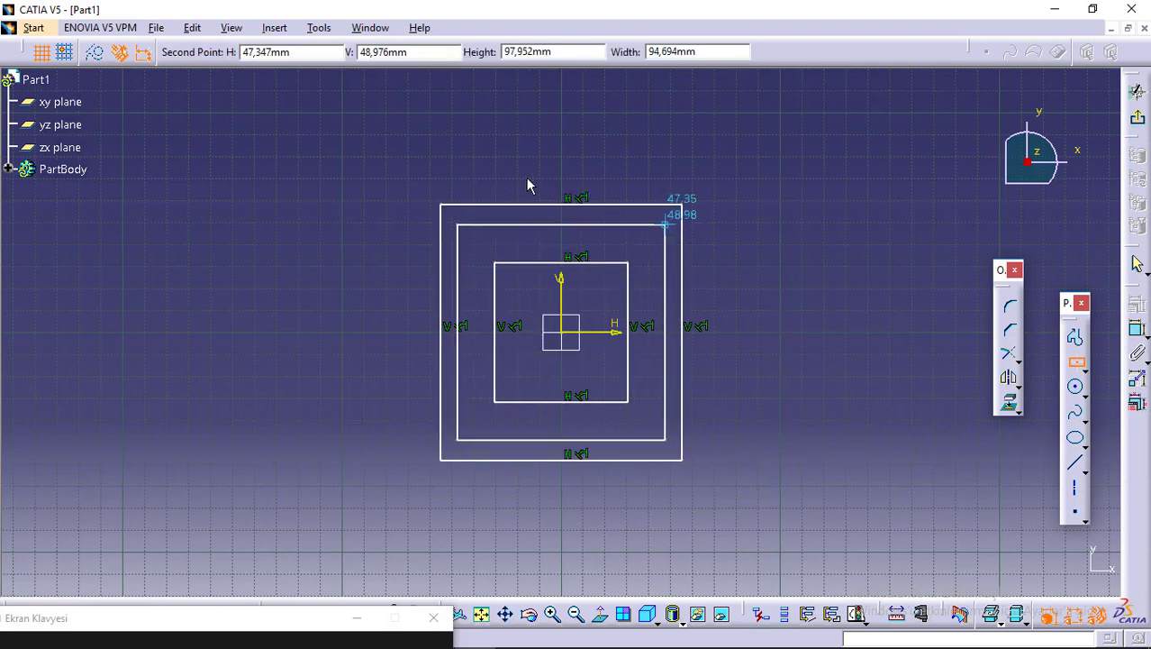
left_click(339, 175)
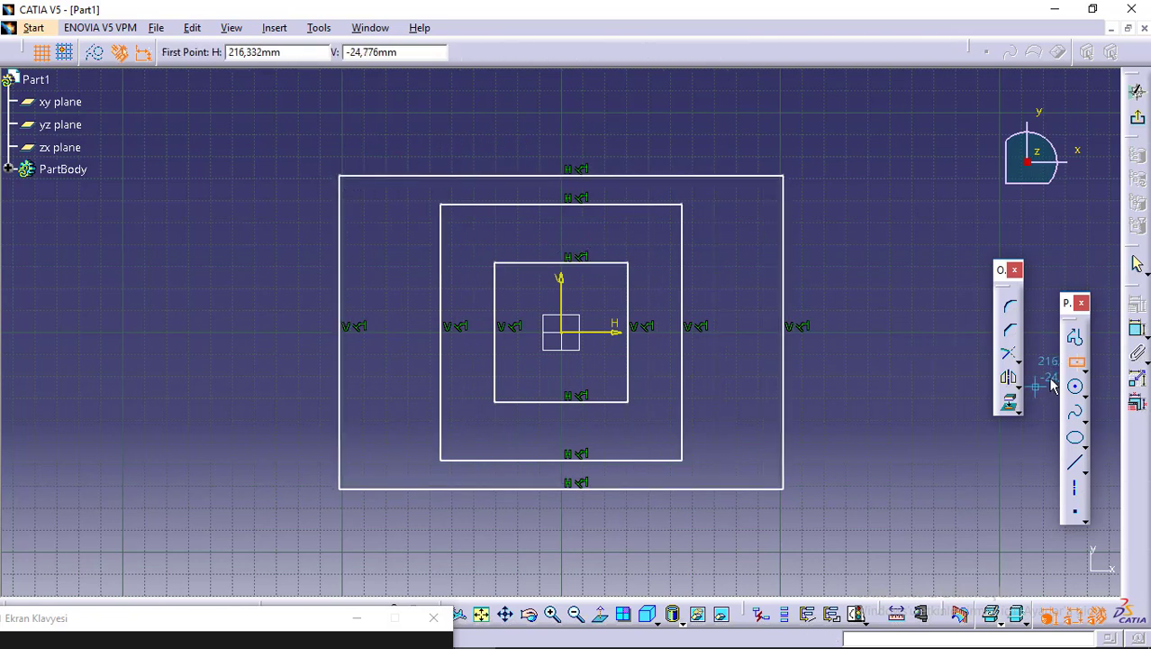
left_click(1078, 365)
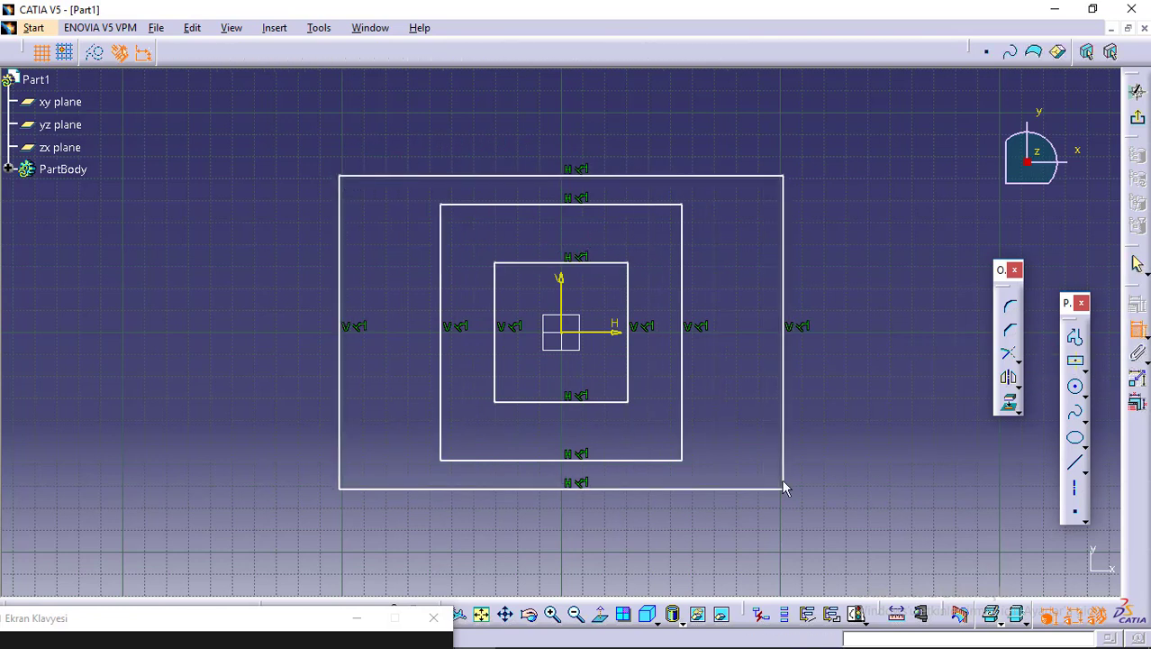
Step: Dimension the width and height of the outer, middle and inner rectangles
left_click(675, 491)
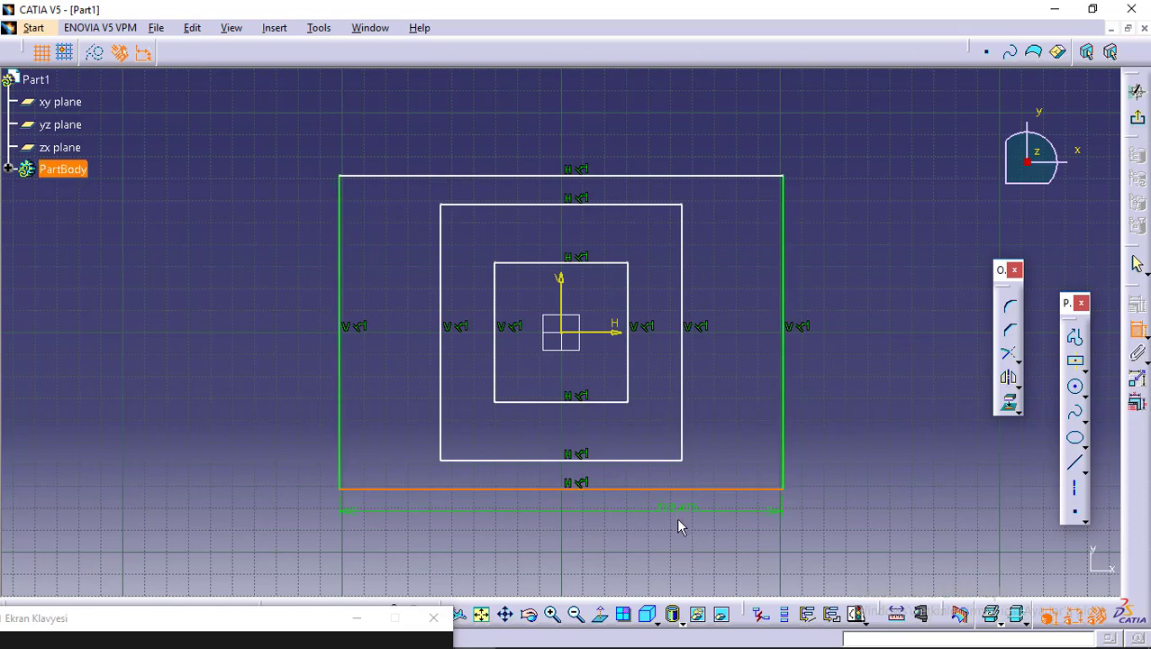
left_click(784, 405)
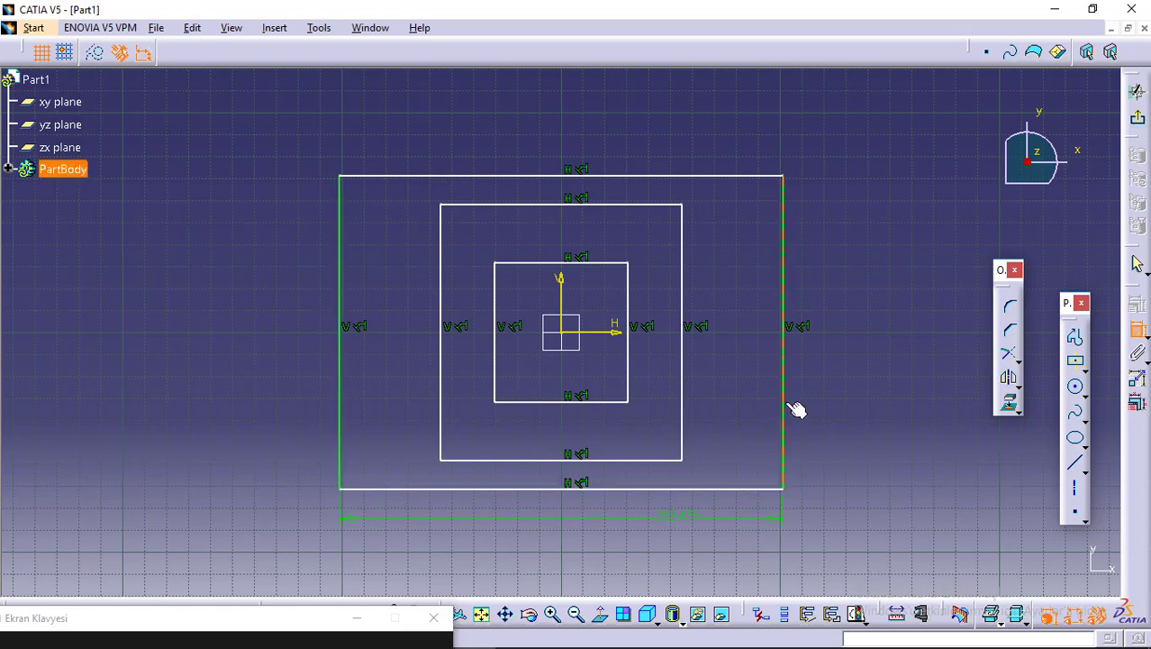
left_click(857, 415)
left_click(665, 459)
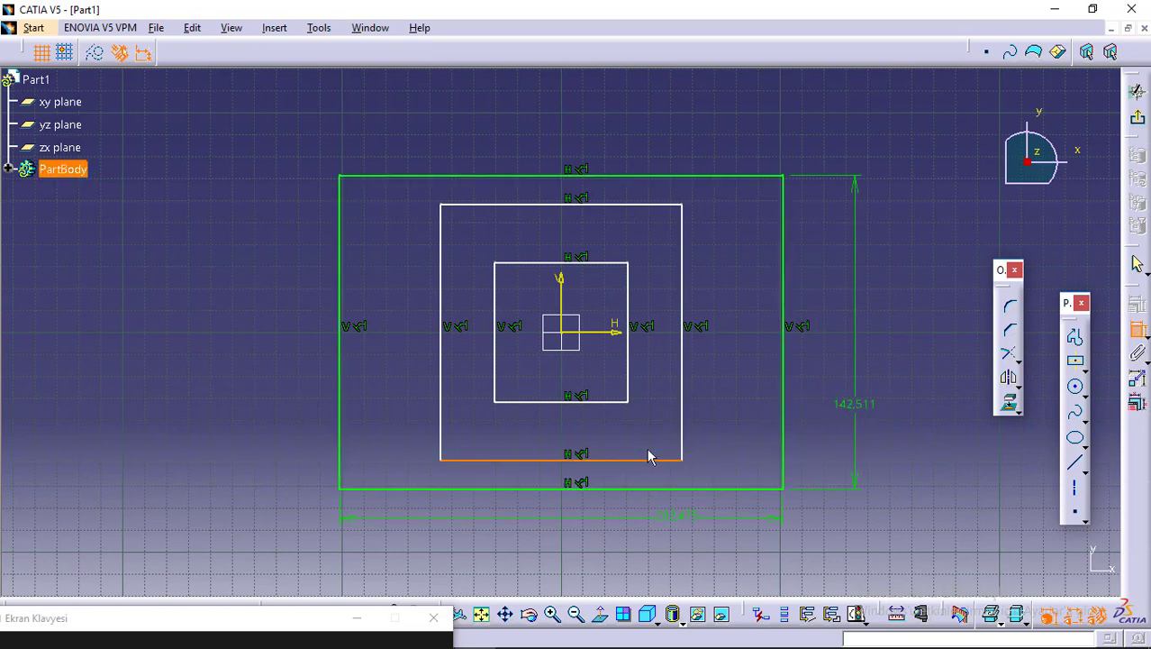
left_click(656, 438)
left_click(684, 405)
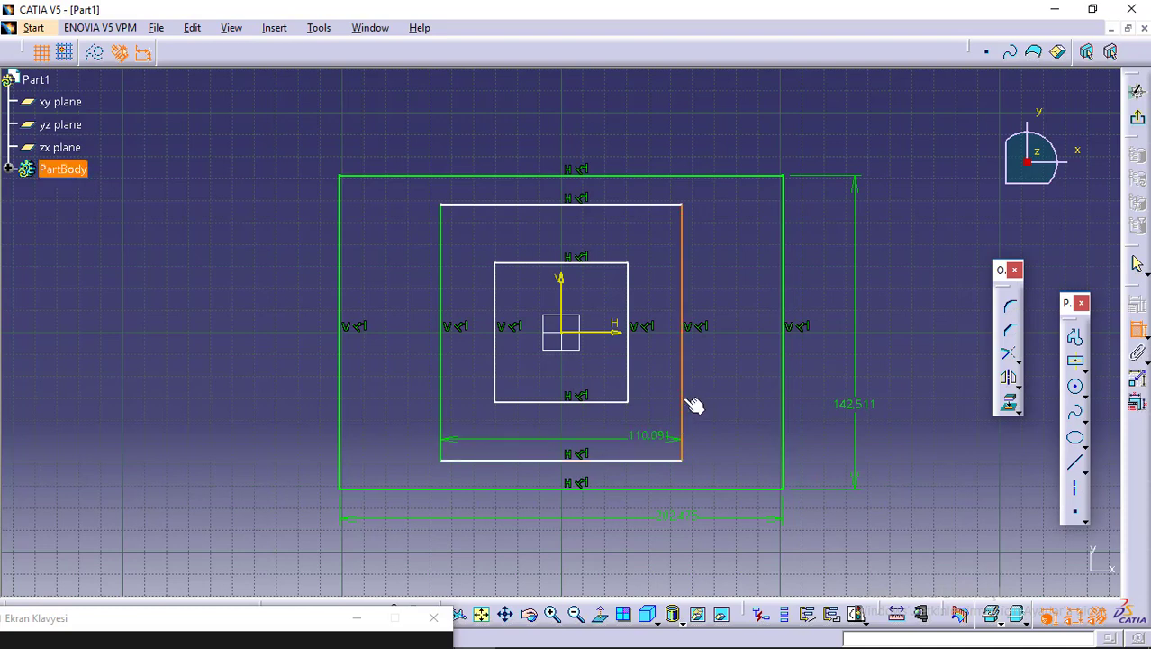
left_click(706, 398)
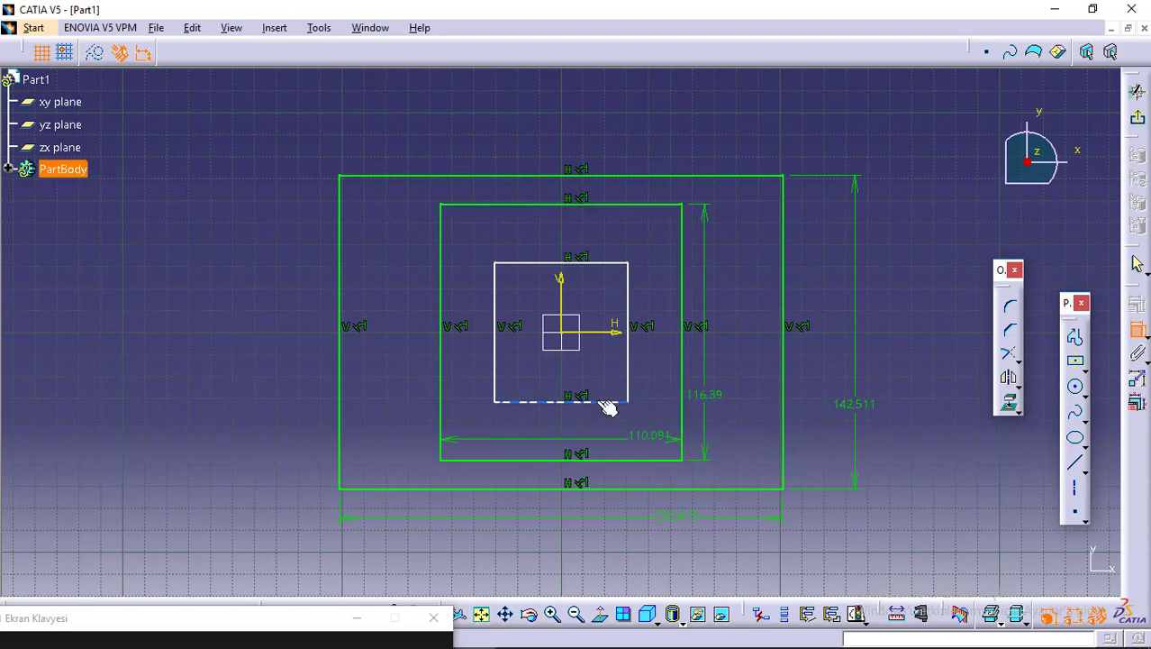
left_click(602, 402)
left_click(598, 378)
left_click(631, 357)
left_click(661, 358)
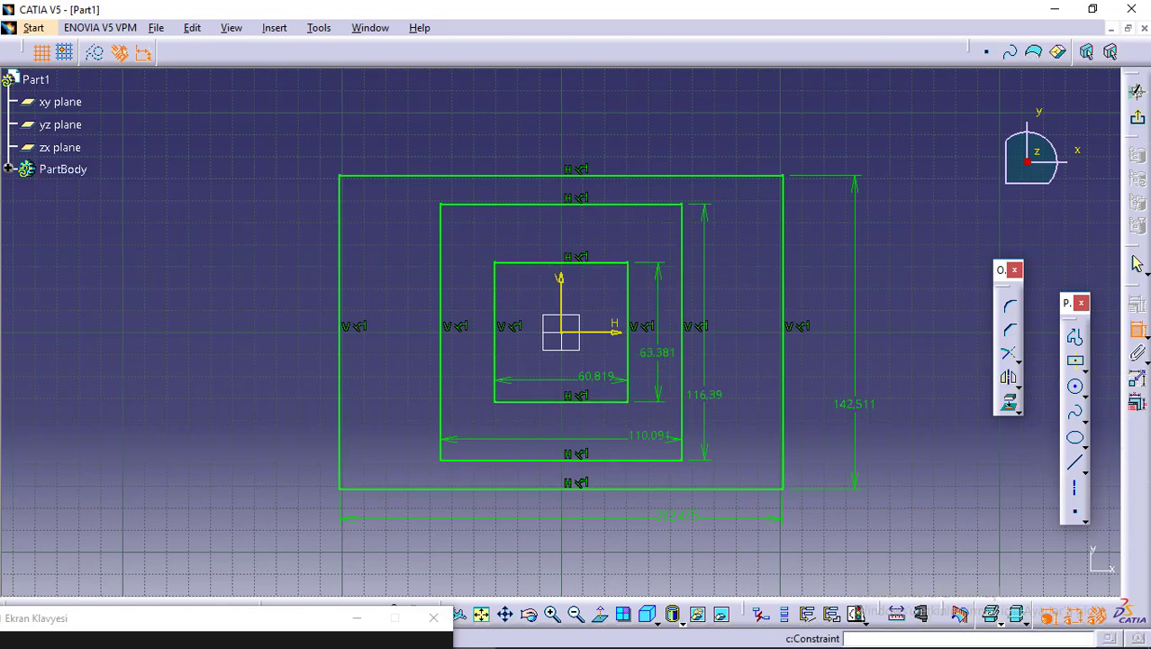
Step: Set the outer rectangle's height and width to 150 mm each
double_click(860, 405)
type("150")
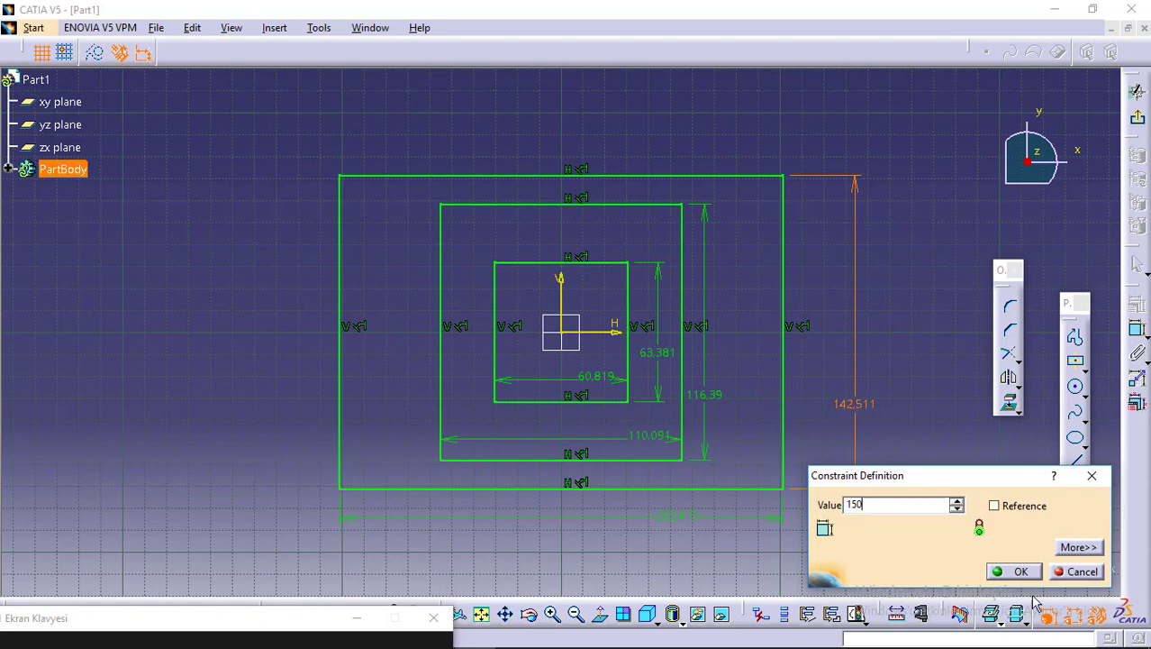
left_click(1014, 572)
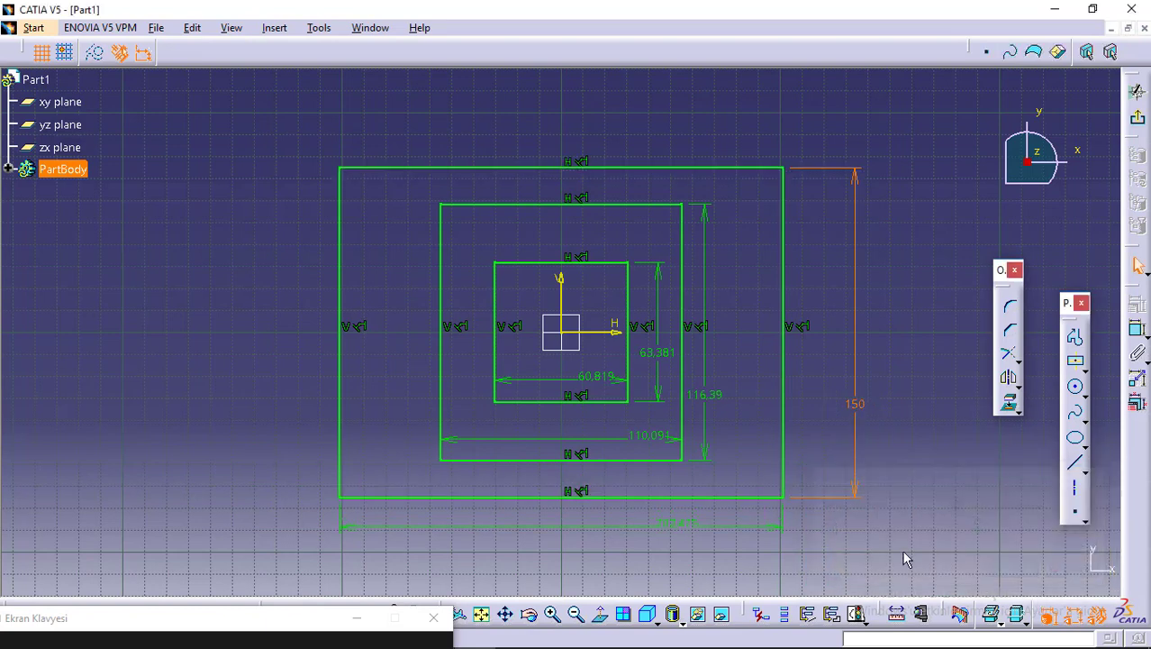
double_click(677, 526)
type("15")
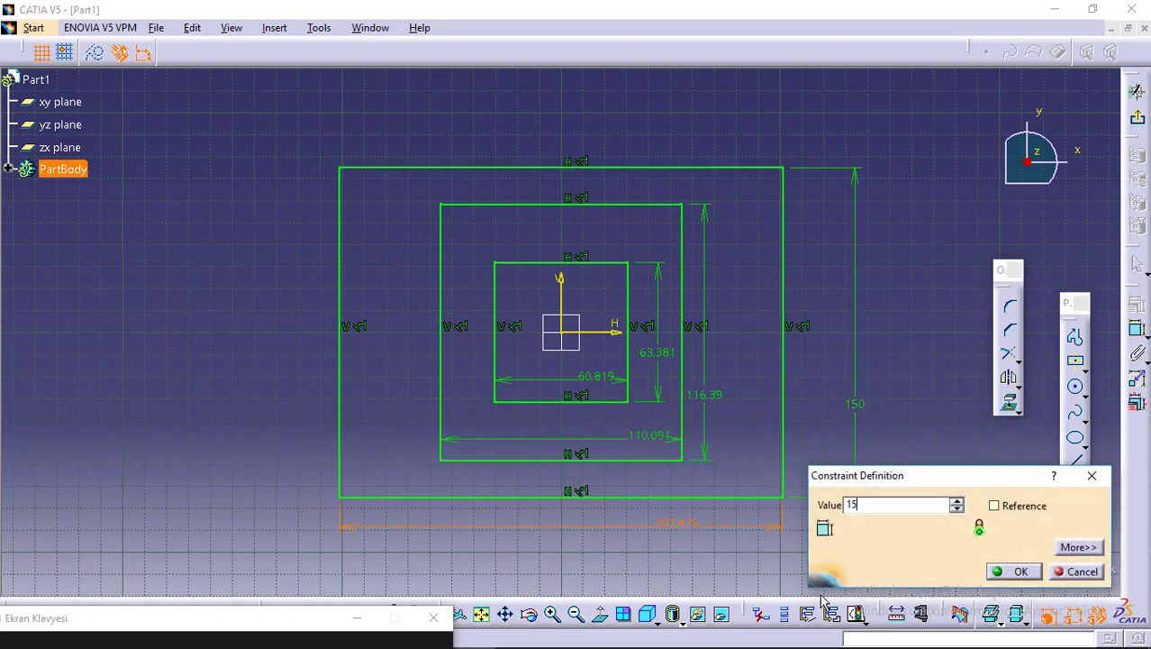
type("0")
left_click(1017, 571)
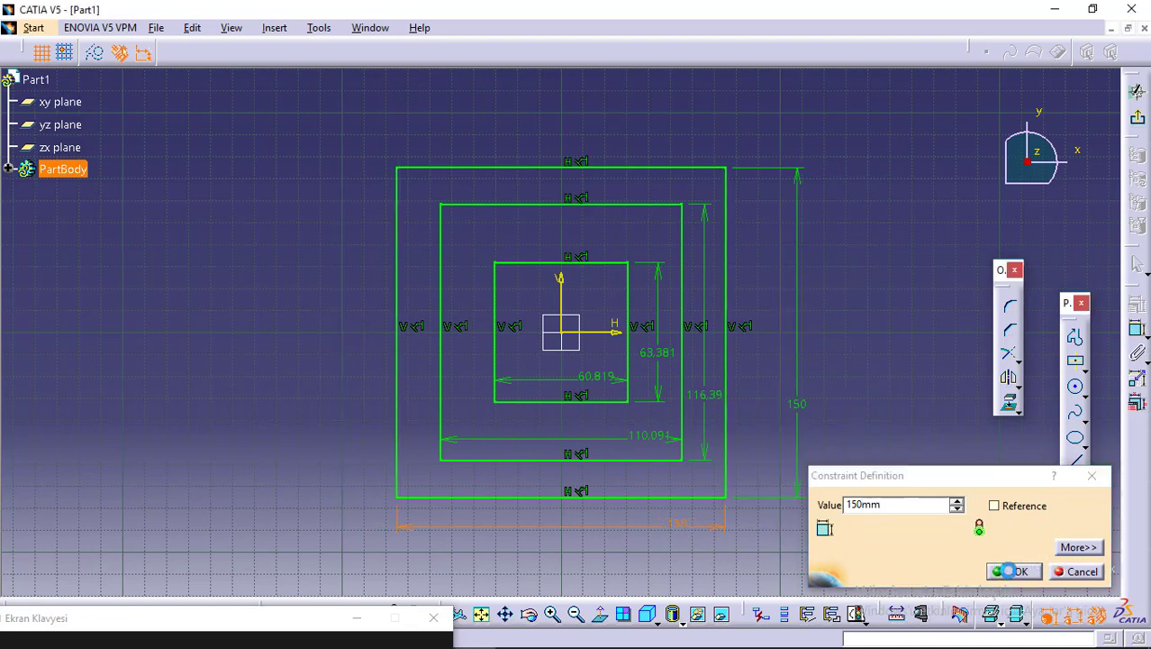
Step: Set the middle rectangle's width and height to 100 mm each
double_click(660, 439)
type("100")
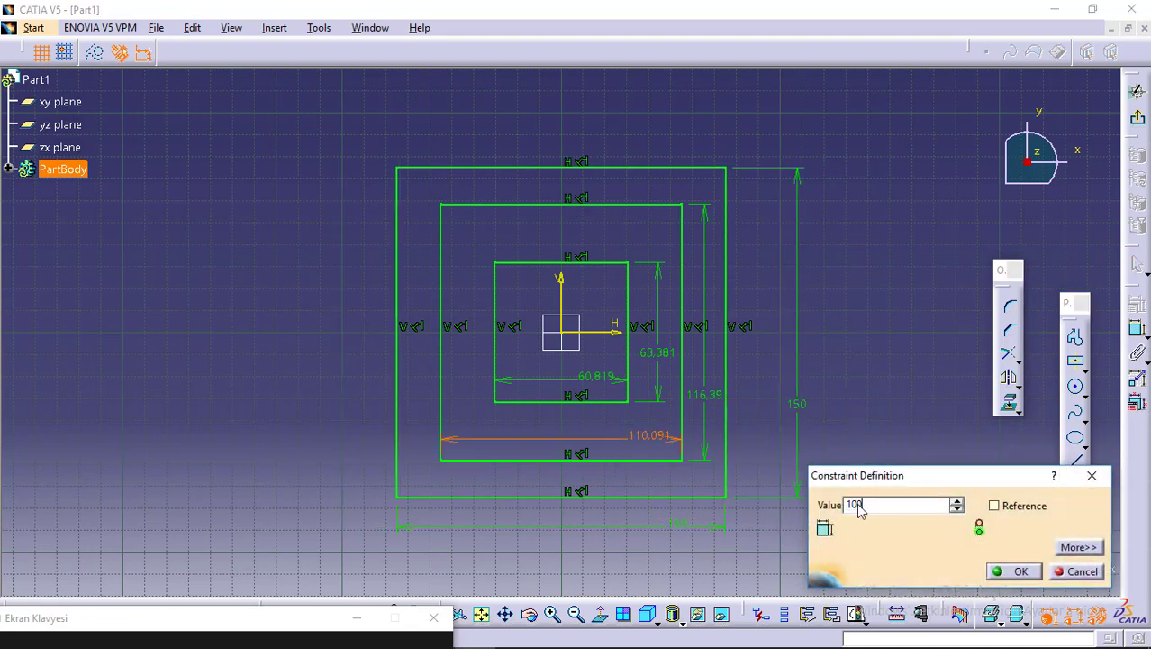
left_click(1005, 573)
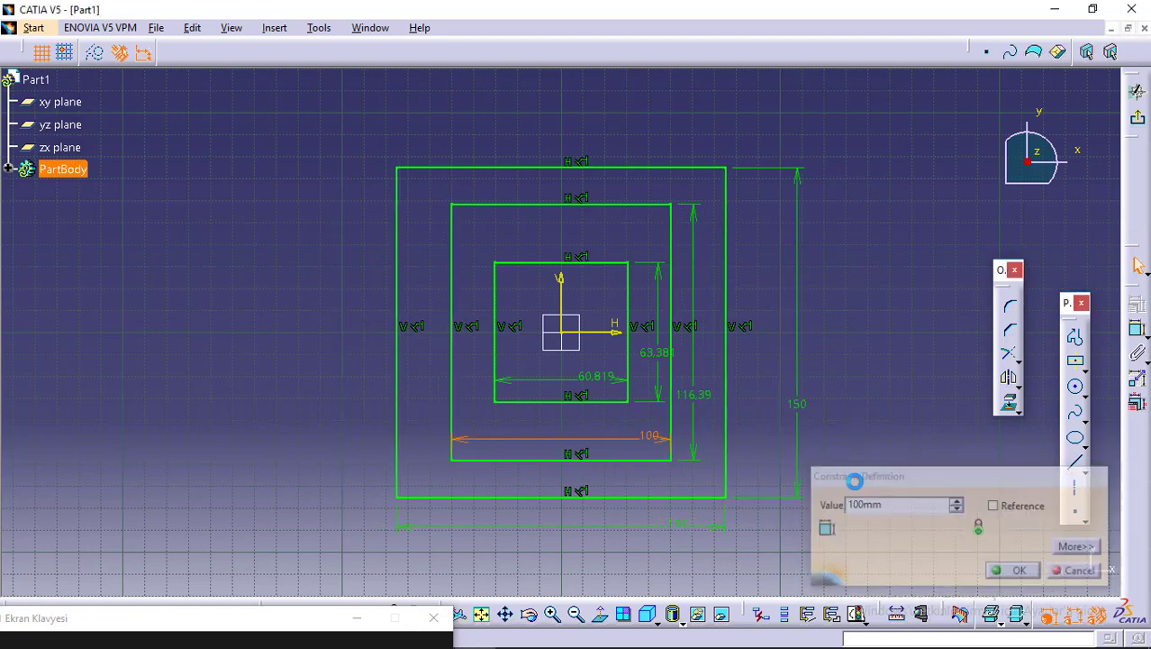
double_click(701, 395)
type("100")
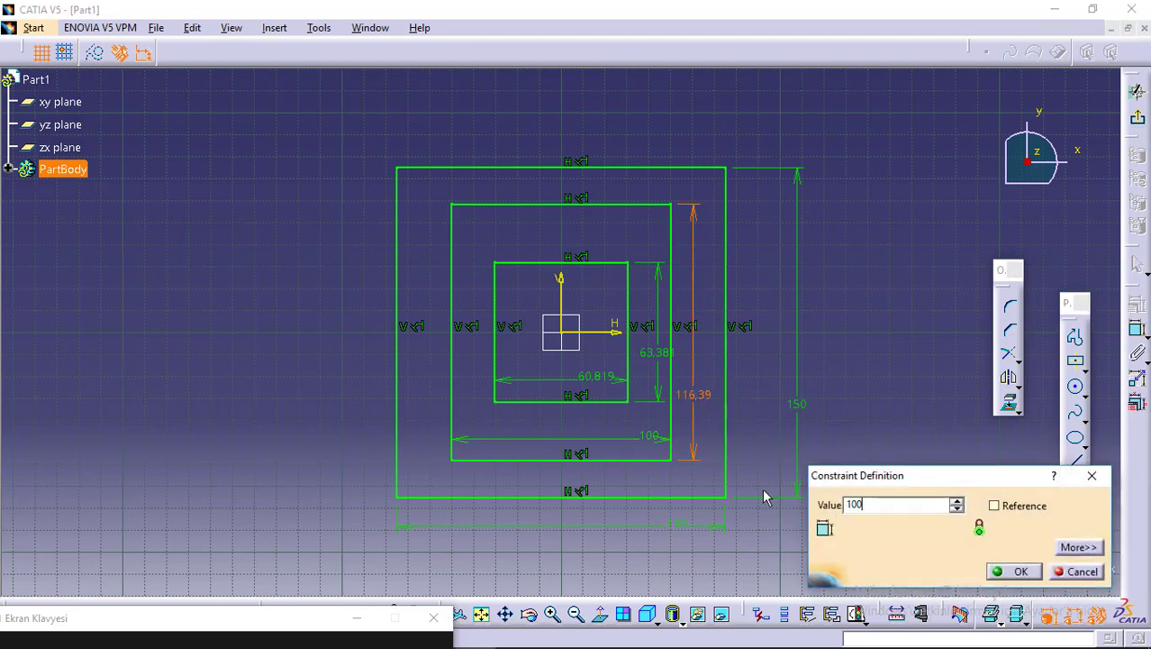
left_click(1022, 573)
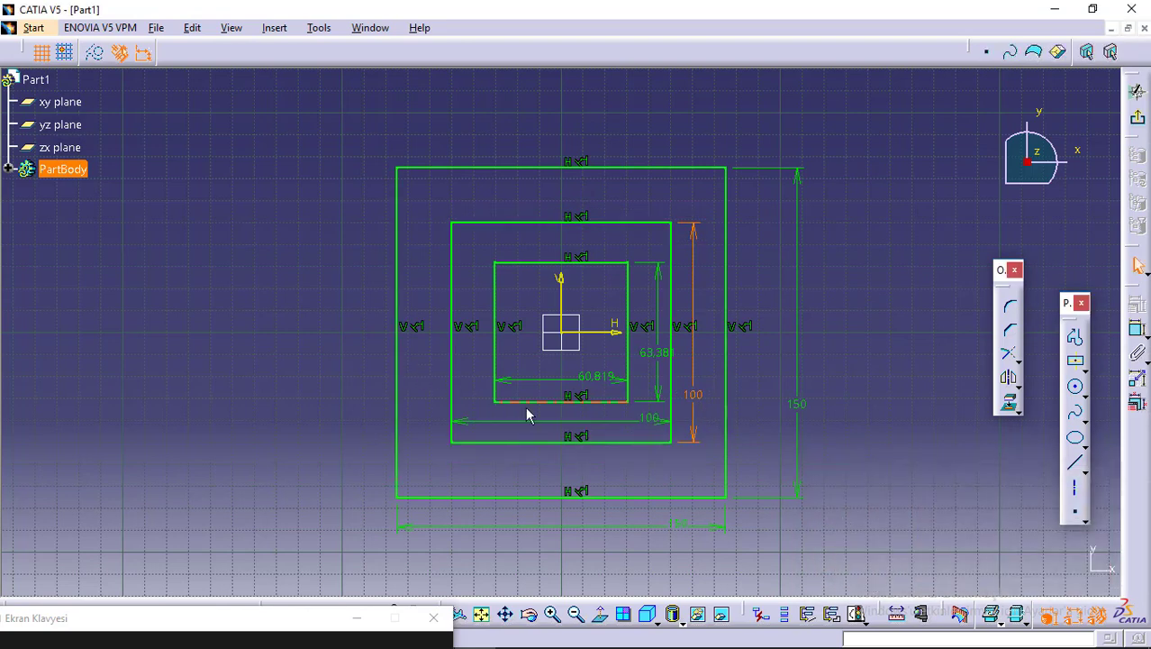
Step: Set the inner rectangle's width and height to 50 mm each and exit the sketch
double_click(579, 379)
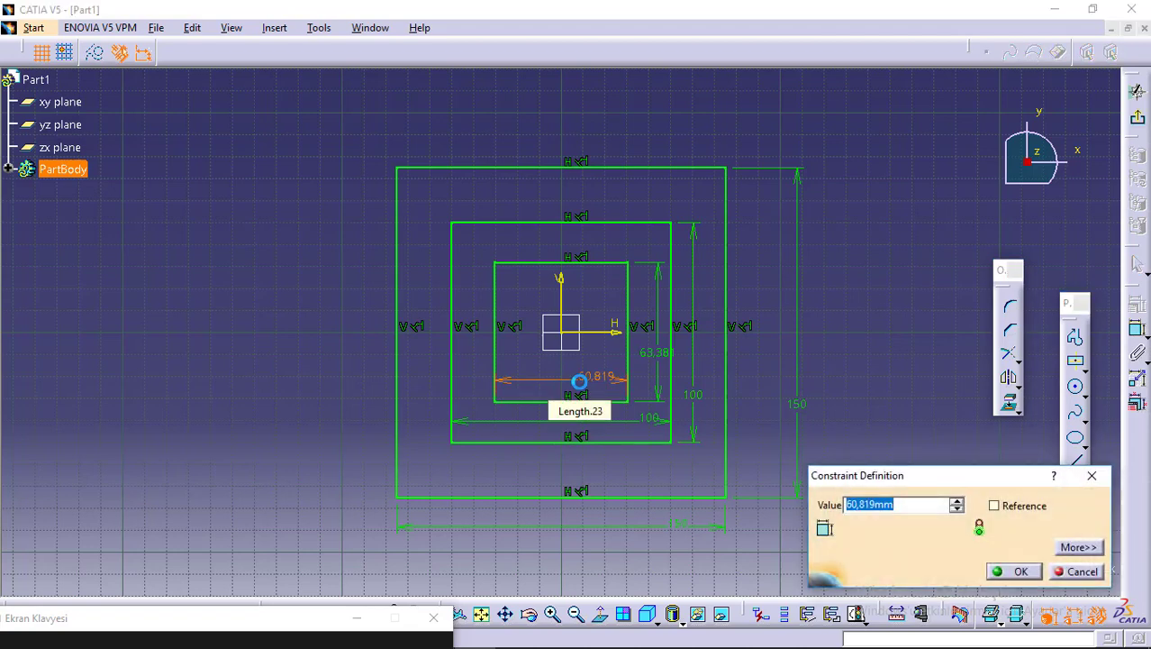
type("50")
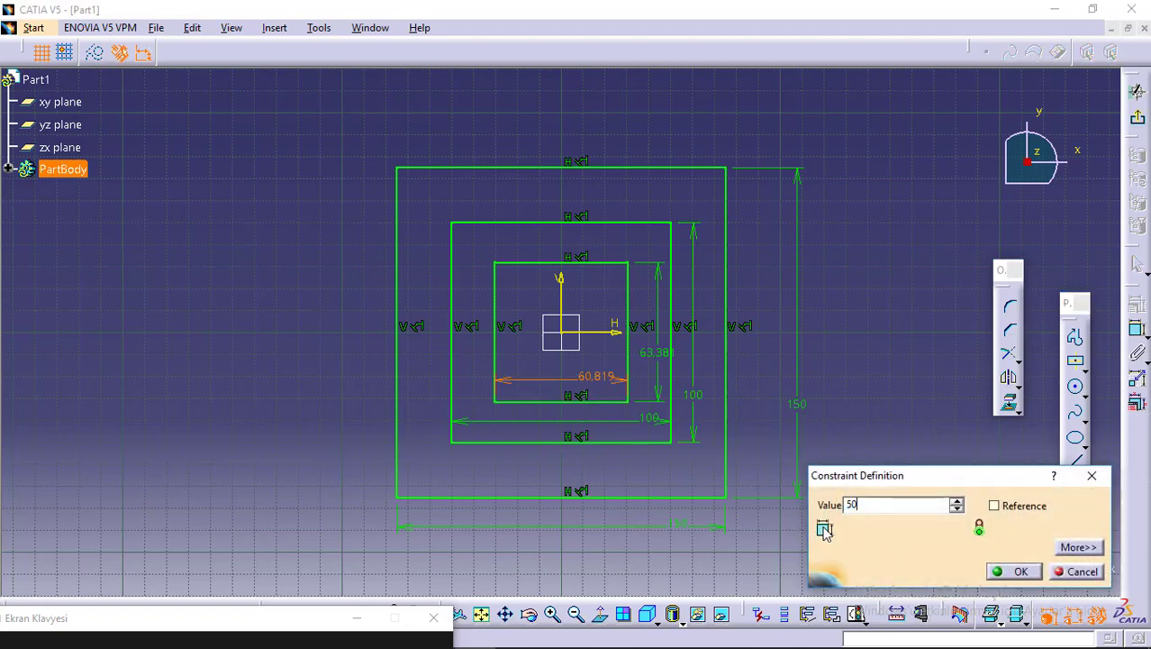
left_click(1016, 573)
double_click(645, 353)
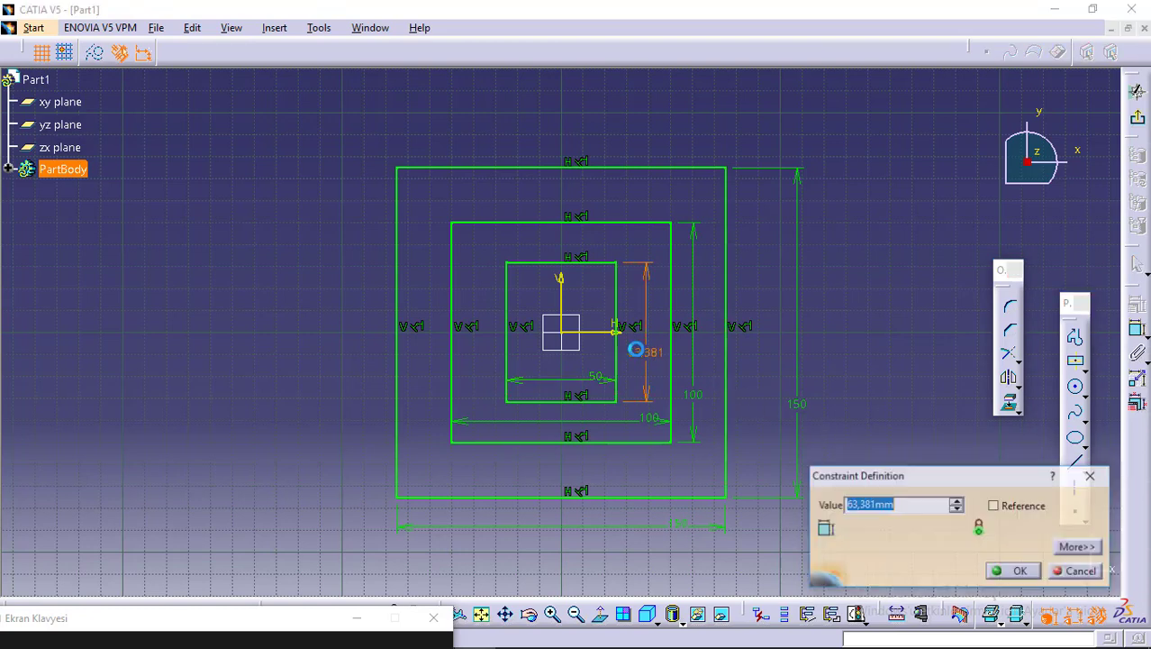
type("50")
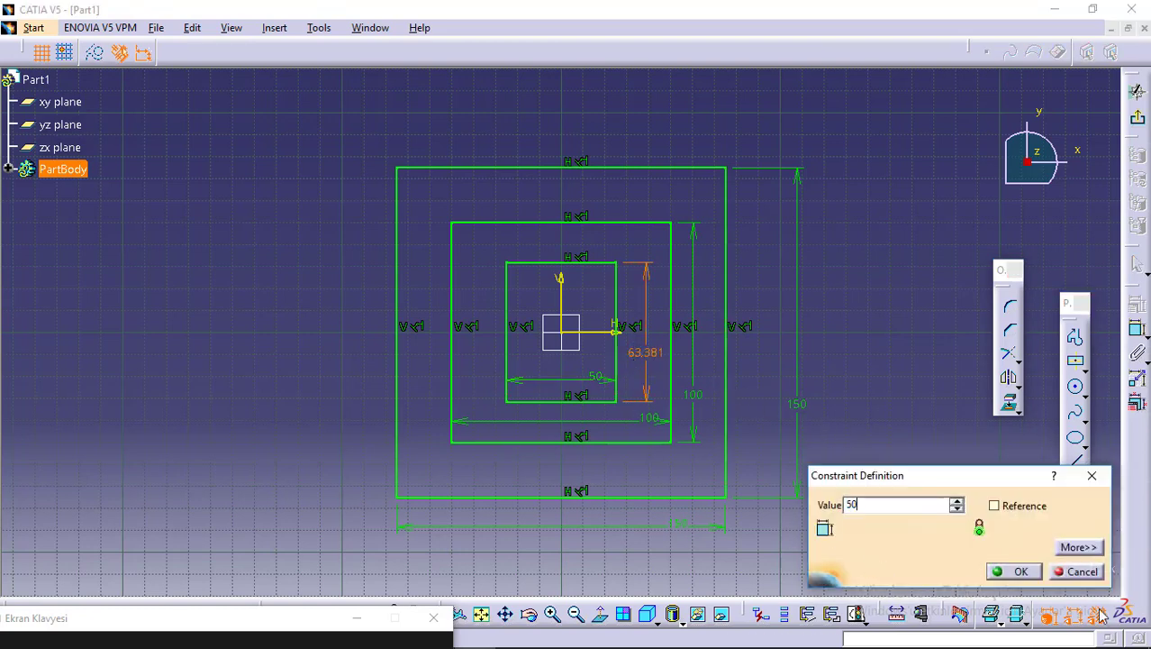
left_click(1017, 573)
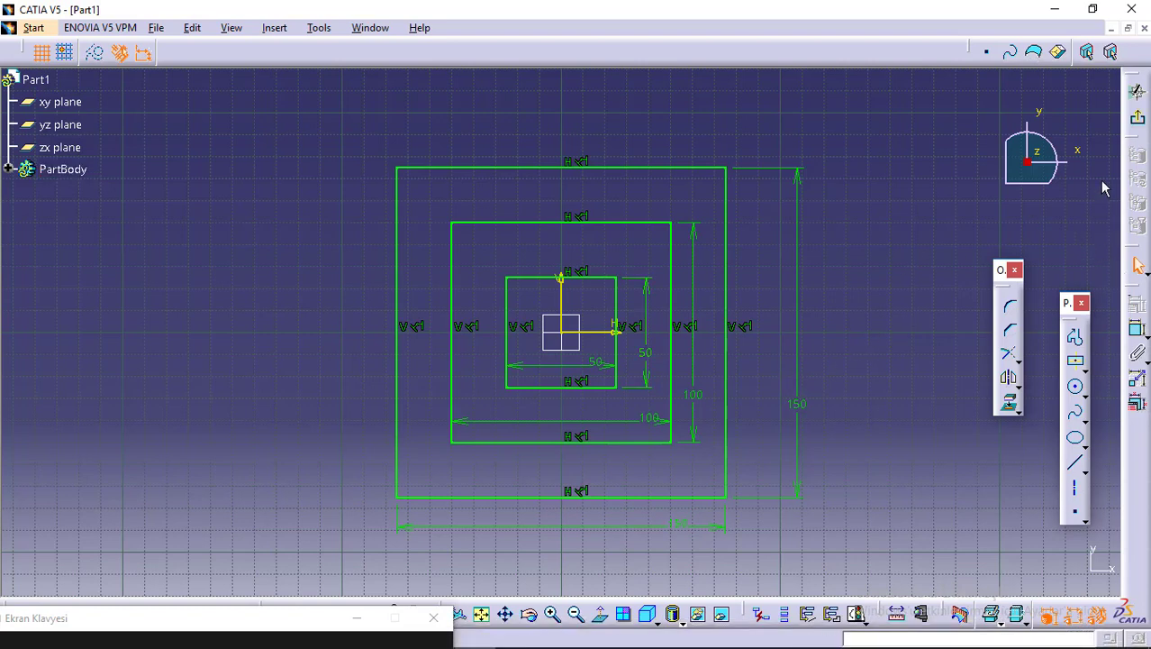
left_click(1137, 117)
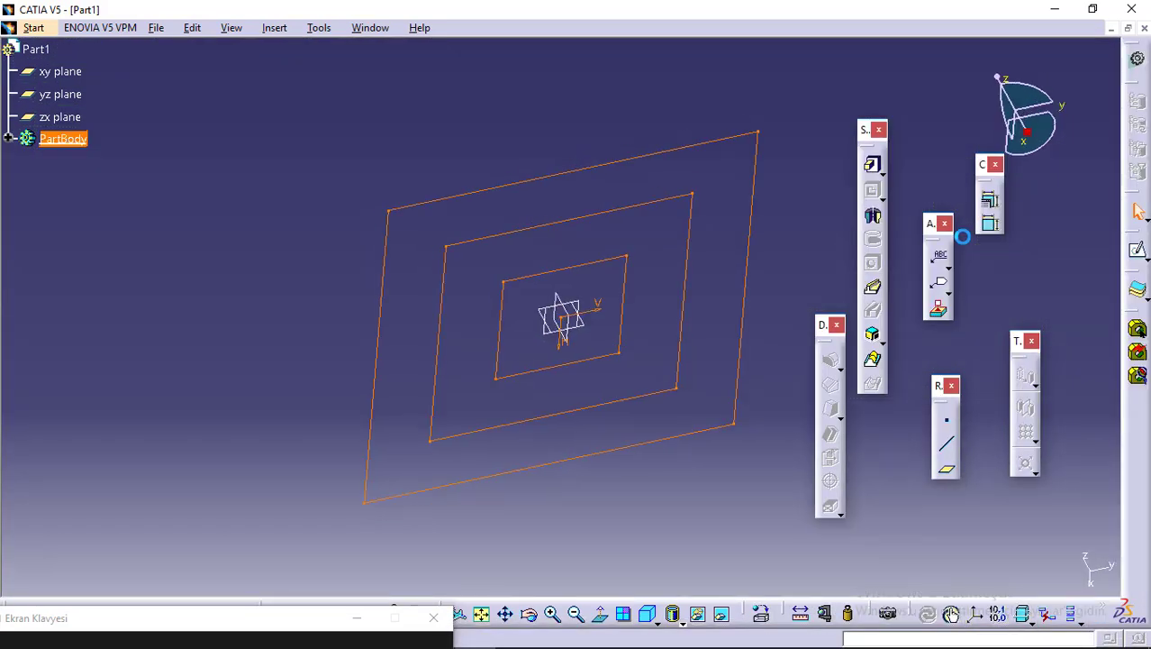
Step: Start a Multi-Pad from the sketch of three concentric squares
left_click(880, 174)
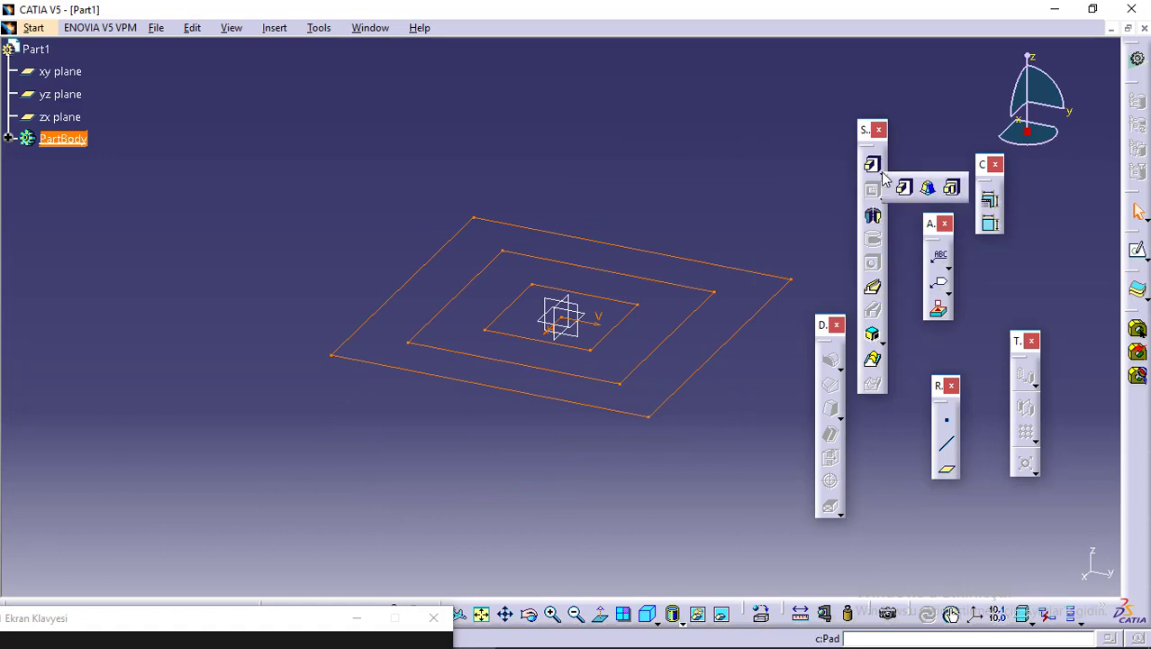
left_click(945, 188)
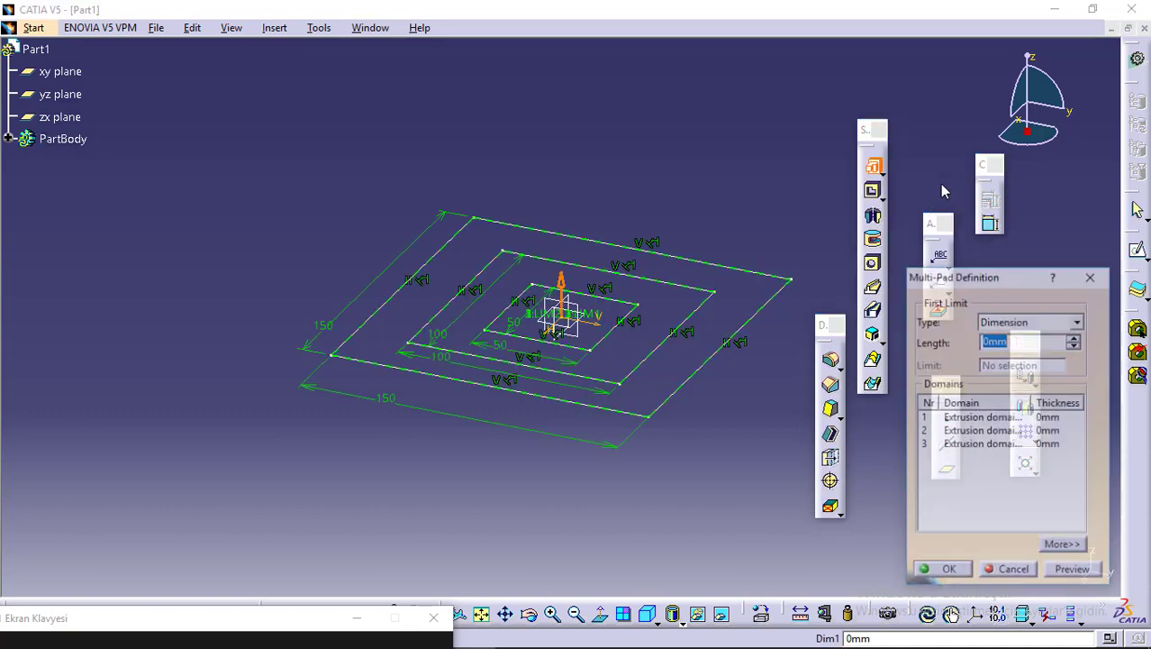
Step: Preview the inner square's extrusion domain at 30 mm thickness and reset it to 0 mm
left_click(978, 445)
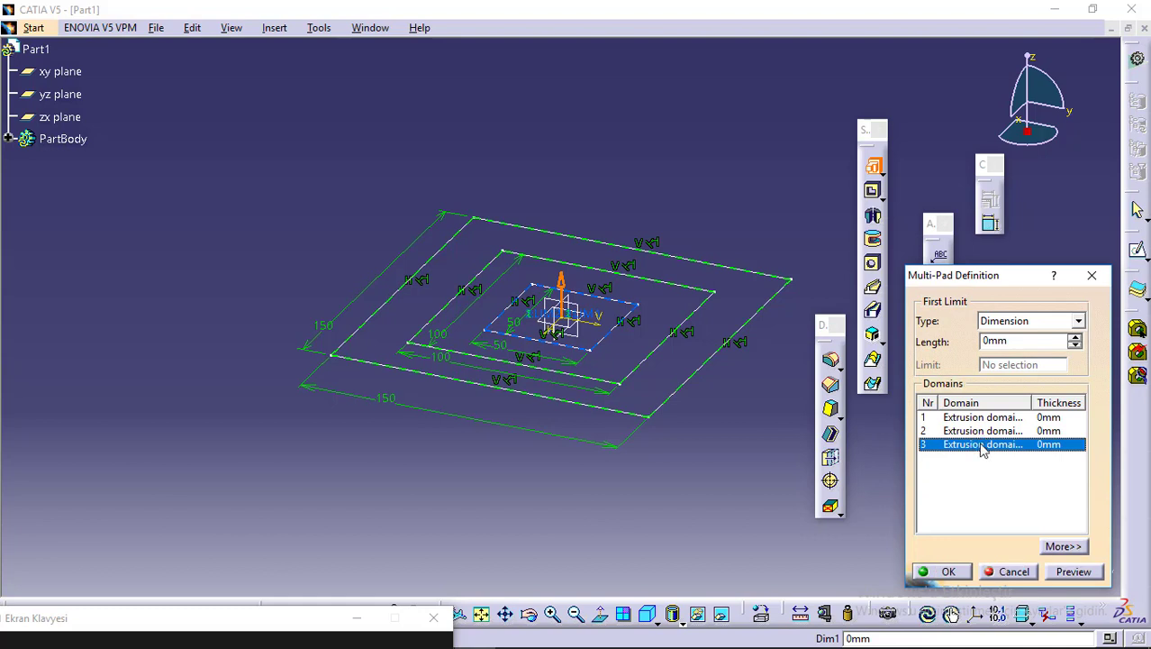
left_click_drag(1027, 341, 961, 346)
type("30")
left_click(1070, 573)
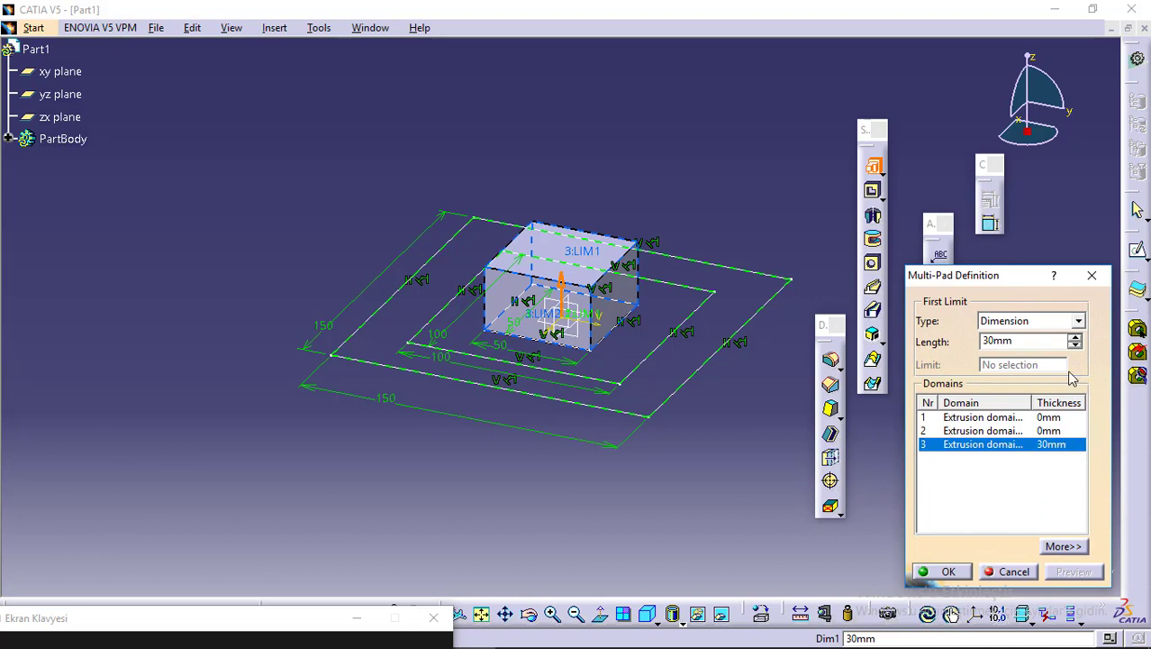
left_click_drag(1054, 343, 982, 342)
type("0")
key("Return")
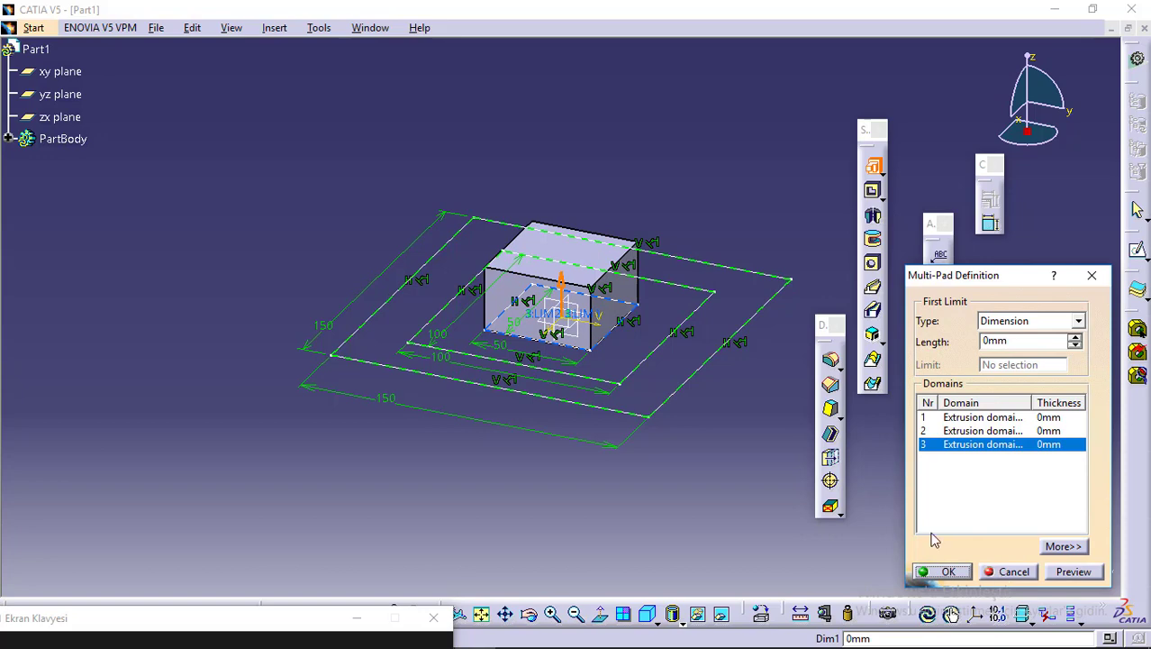
left_click(1061, 571)
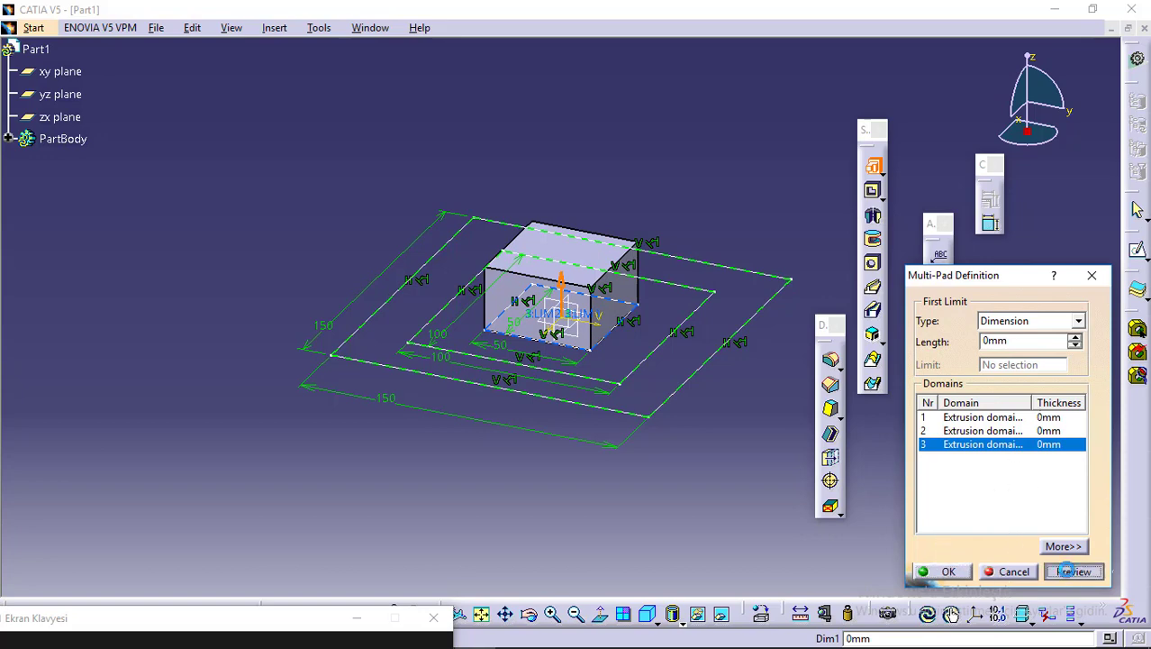
left_click(689, 370)
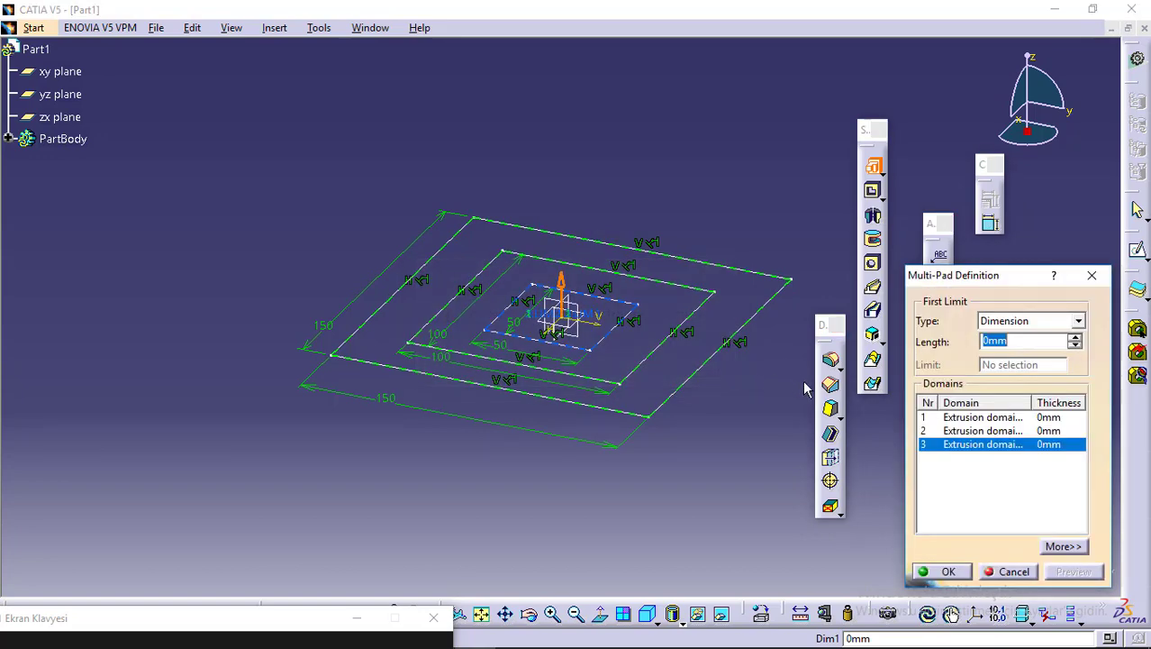
Step: Set the thickness of the outer ring's extrusion domain to 30 mm and preview it
left_click(943, 417)
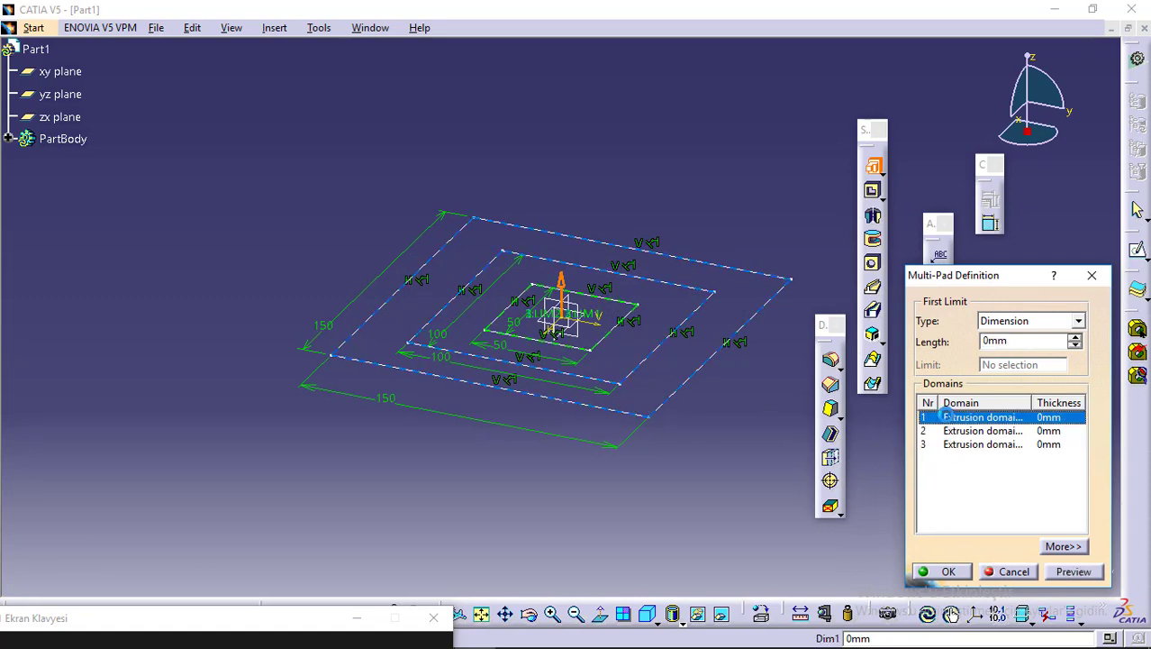
key("Down")
key("Down")
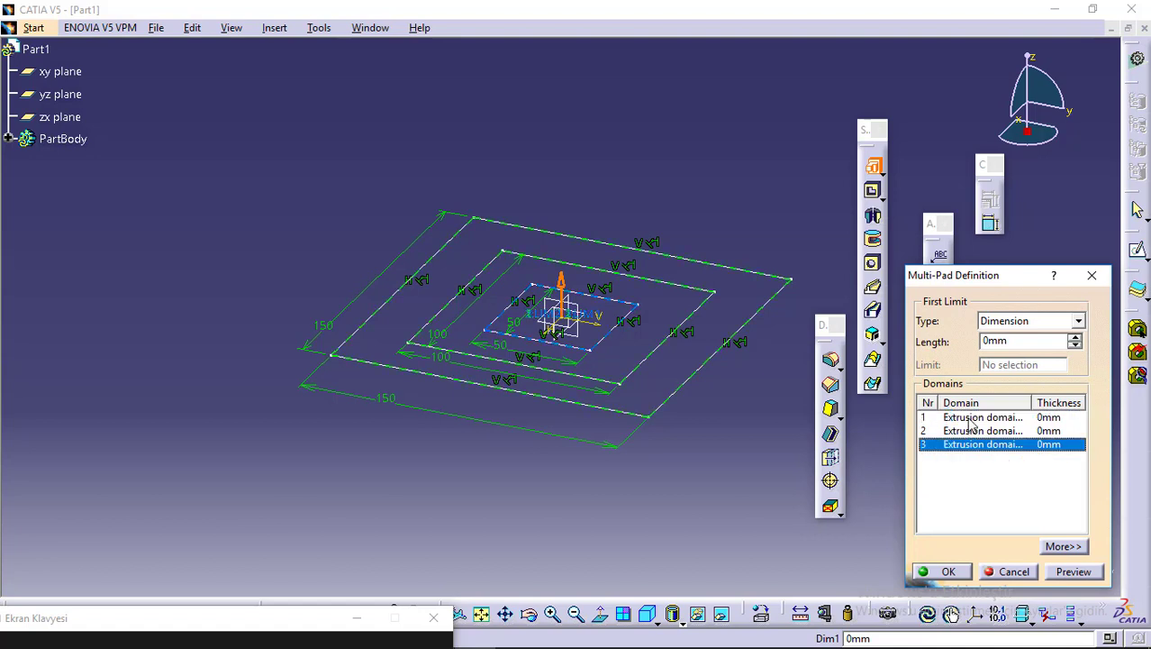
left_click(971, 419)
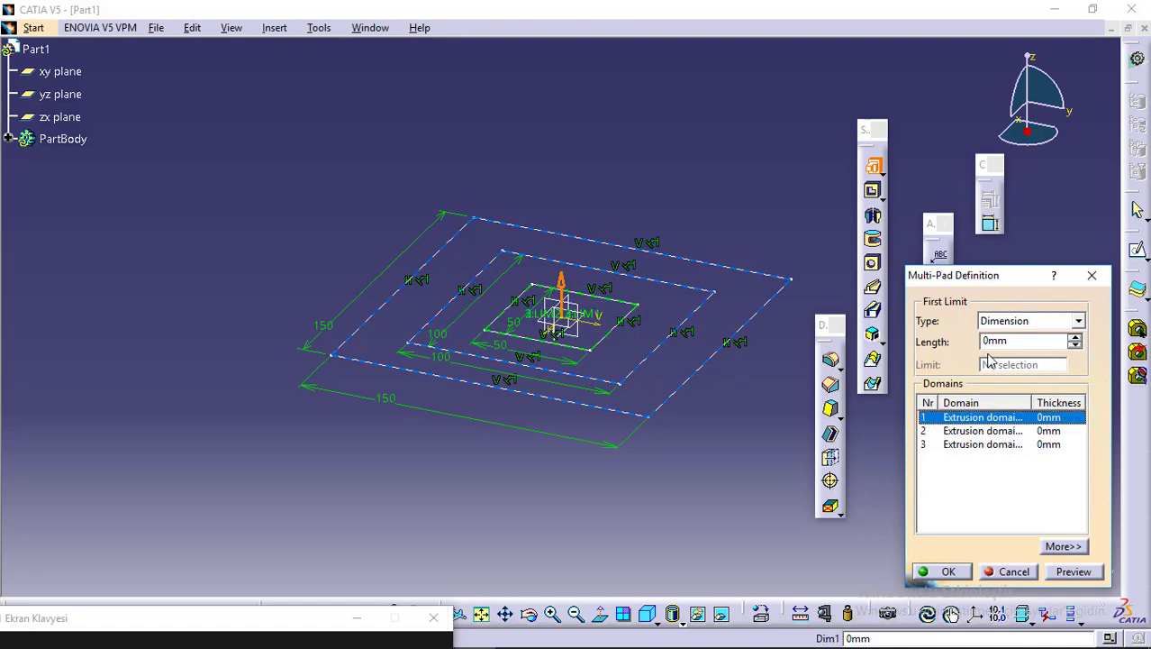
left_click_drag(1028, 345, 933, 343)
type("30")
left_click(1072, 571)
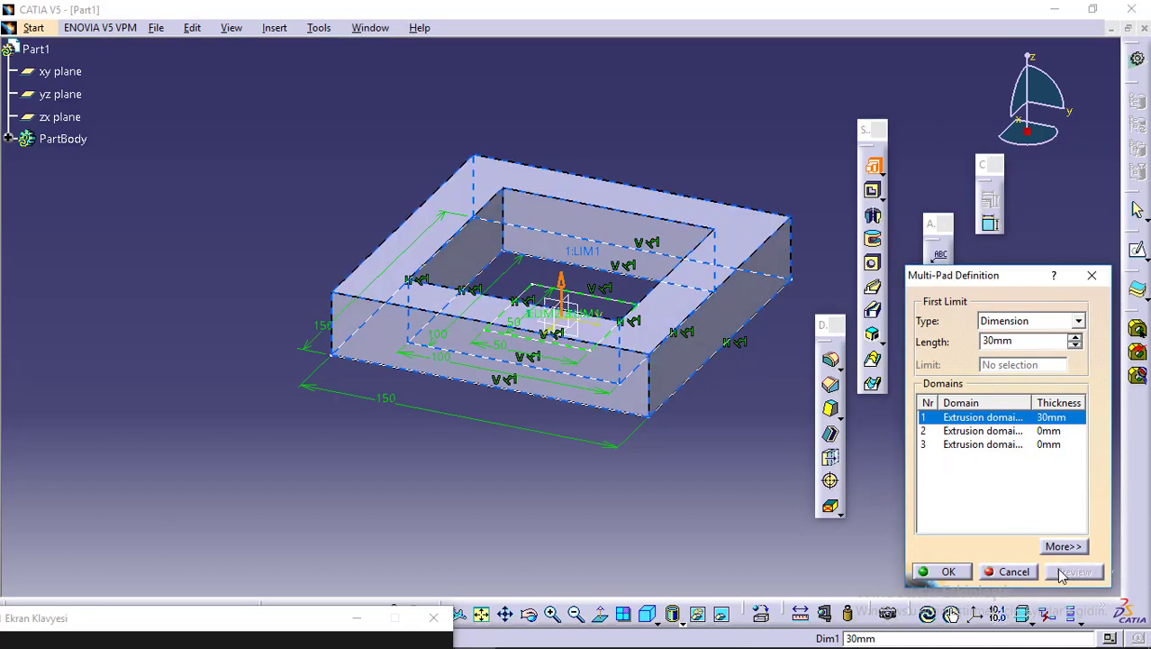
Step: Set the thickness of the middle ring's extrusion domain to 50 mm and preview it
left_click(1024, 432)
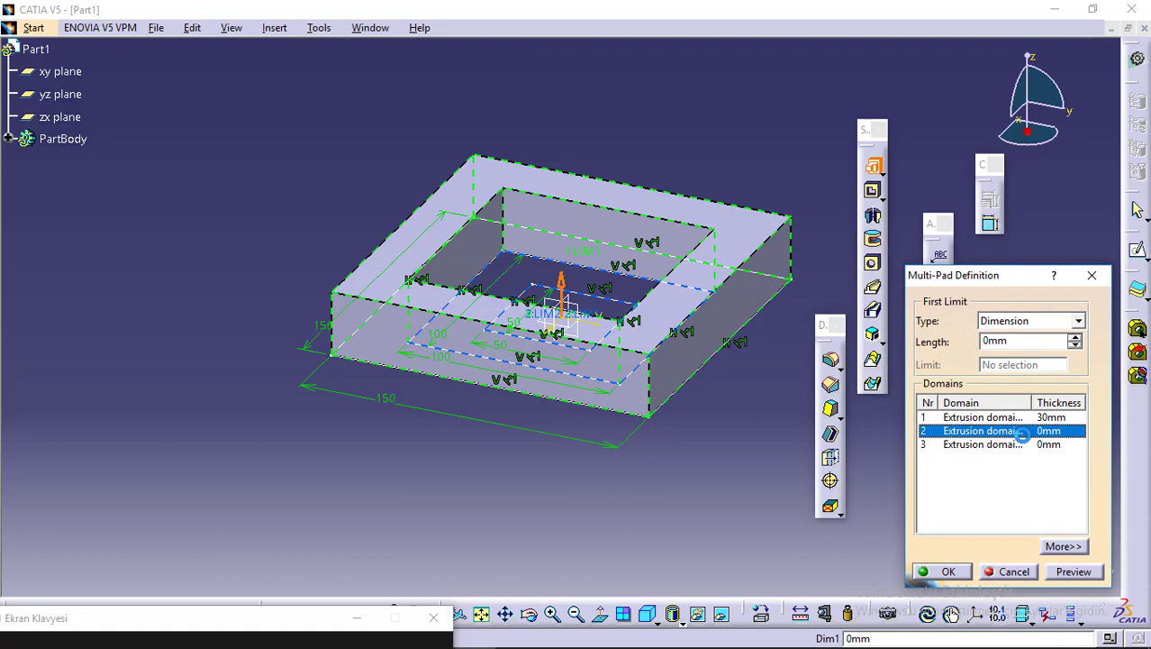
left_click_drag(1040, 341, 898, 330)
type("50")
left_click(1072, 571)
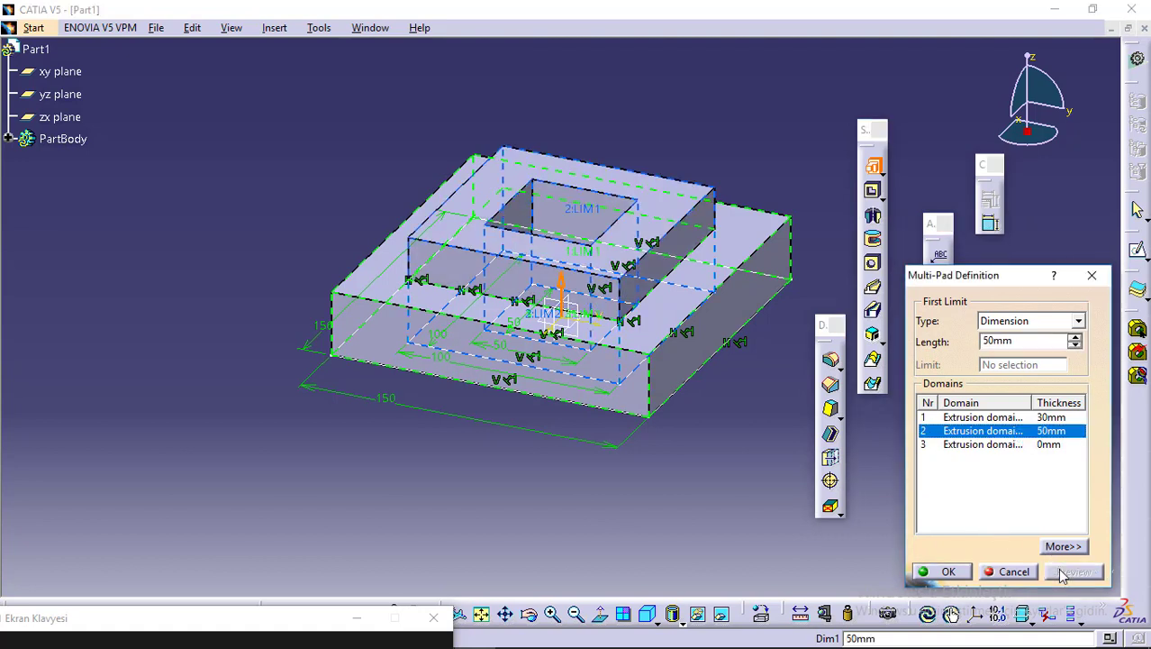
Step: Set the thickness of the inner square's extrusion domain to 20 mm and create the multi-pad
left_click(1014, 445)
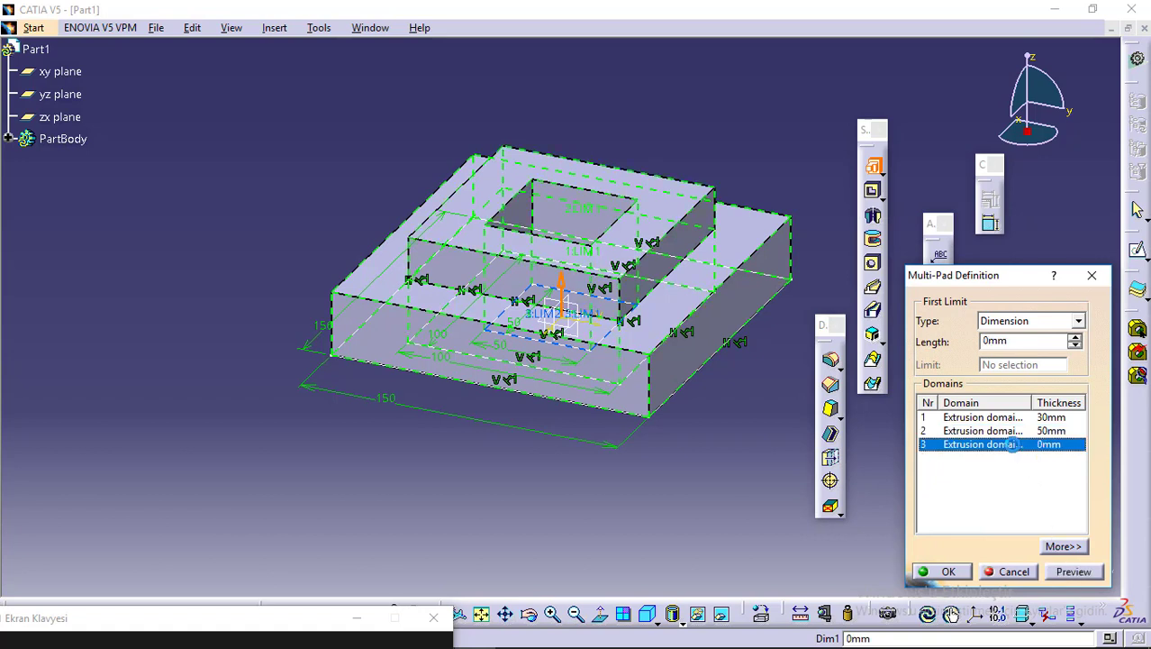
key("Up")
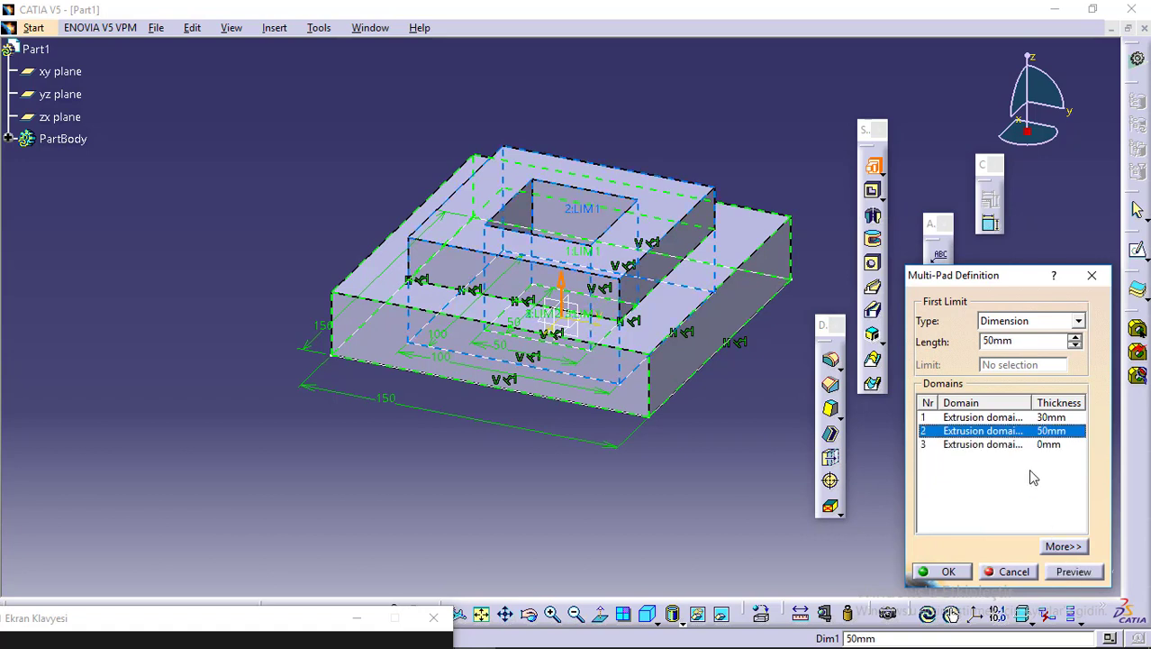
left_click(1015, 446)
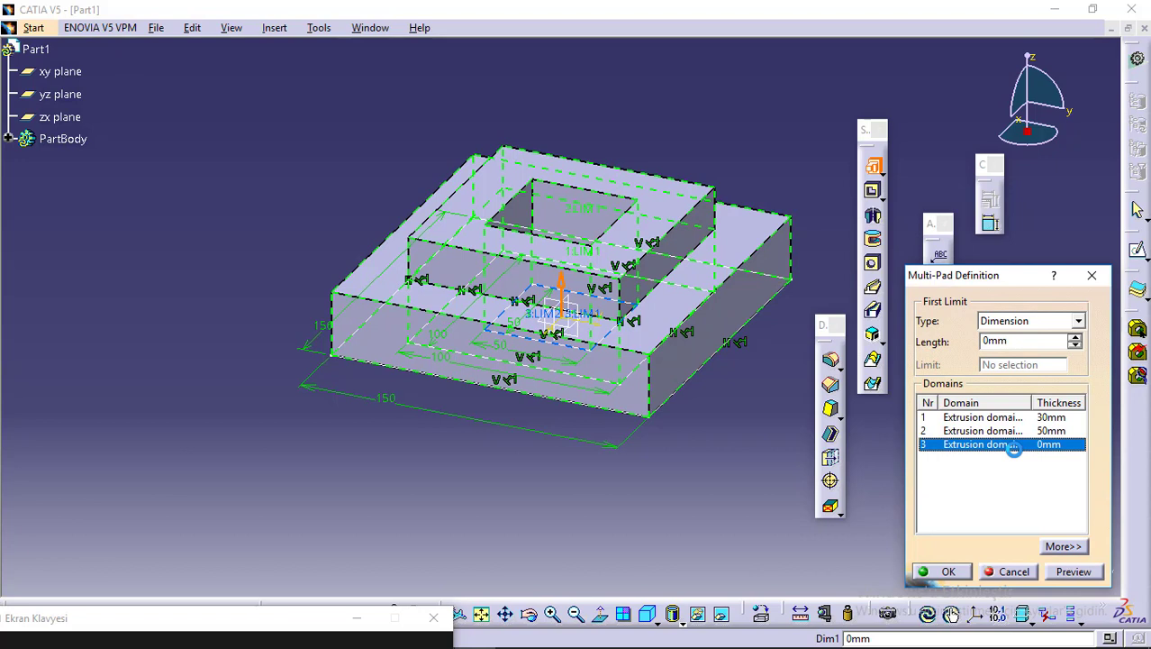
double_click(1029, 344)
type("20")
left_click(1063, 577)
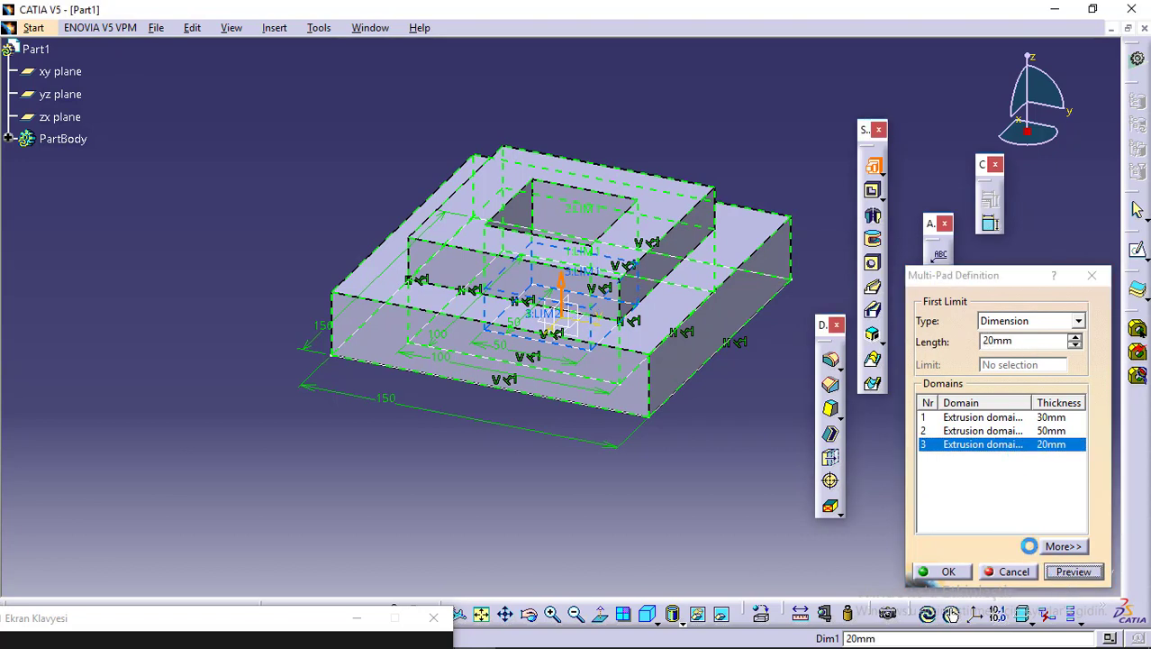
left_click(1004, 511)
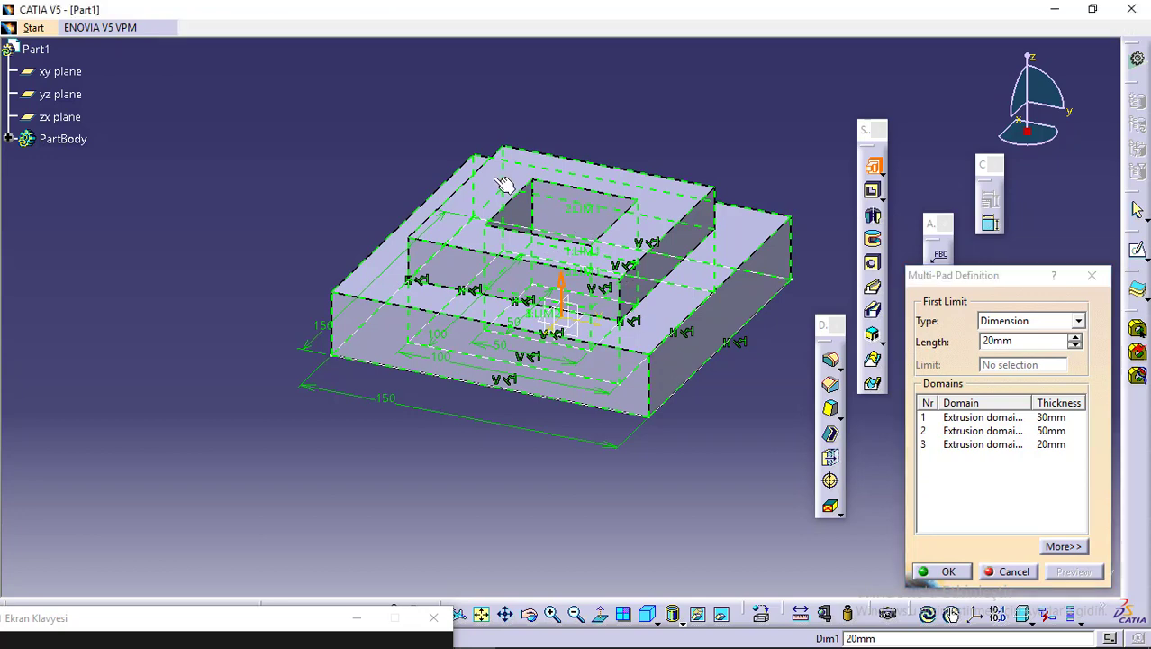
middle_click_drag(495, 185, 488, 244)
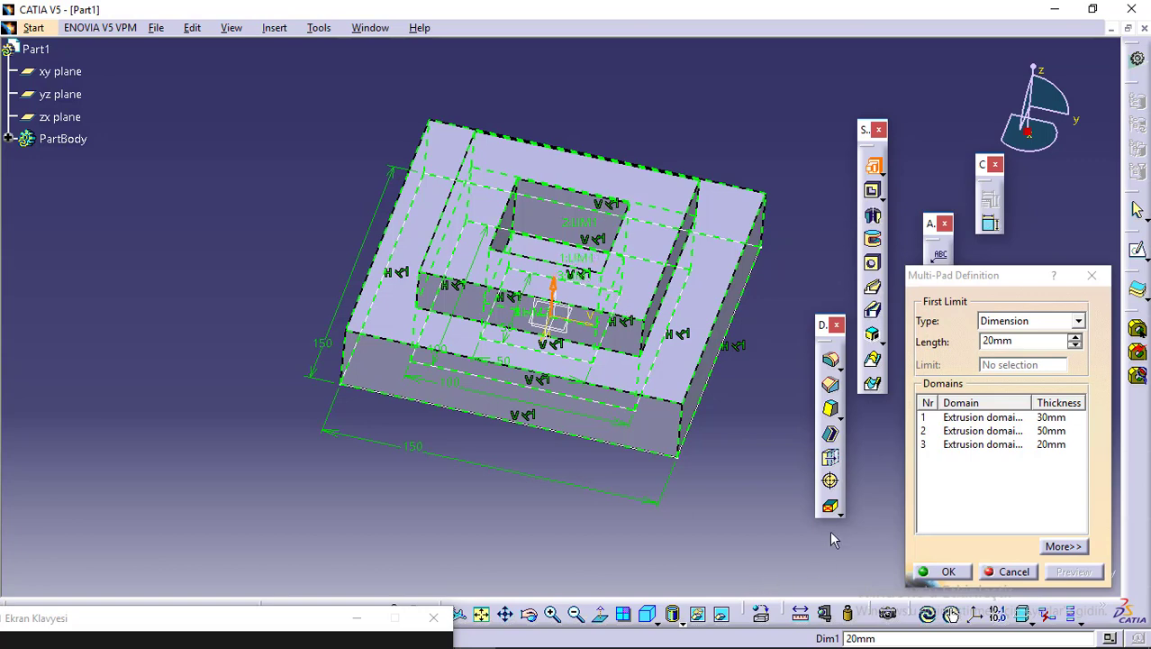
left_click(940, 571)
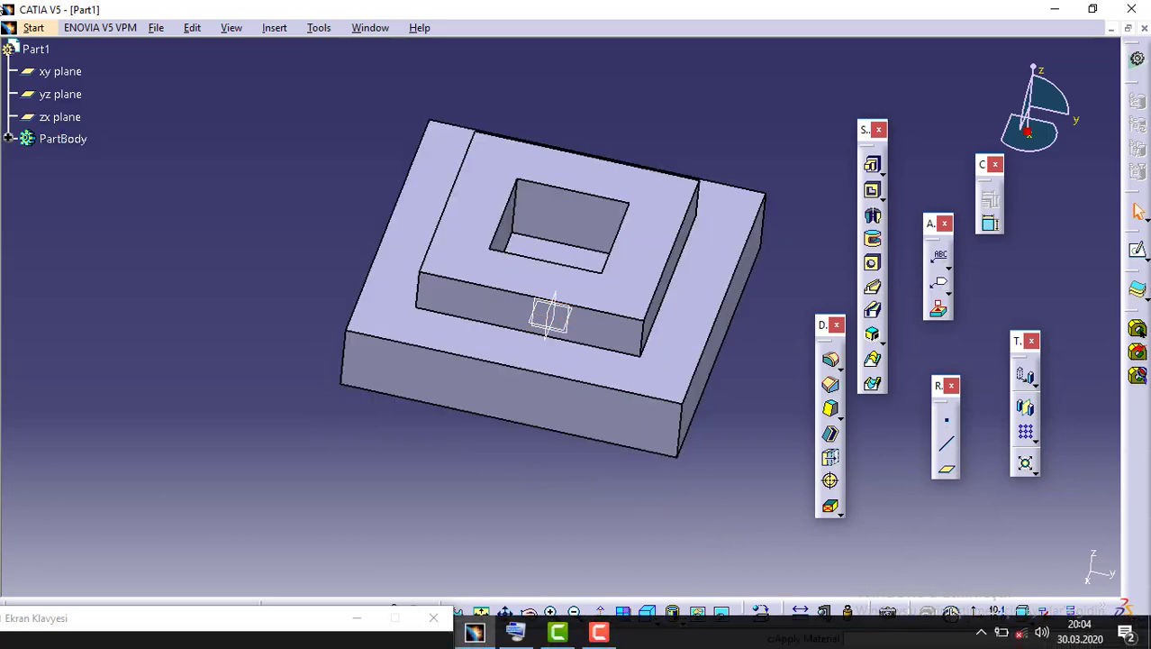
middle_click_drag(193, 304, 177, 231)
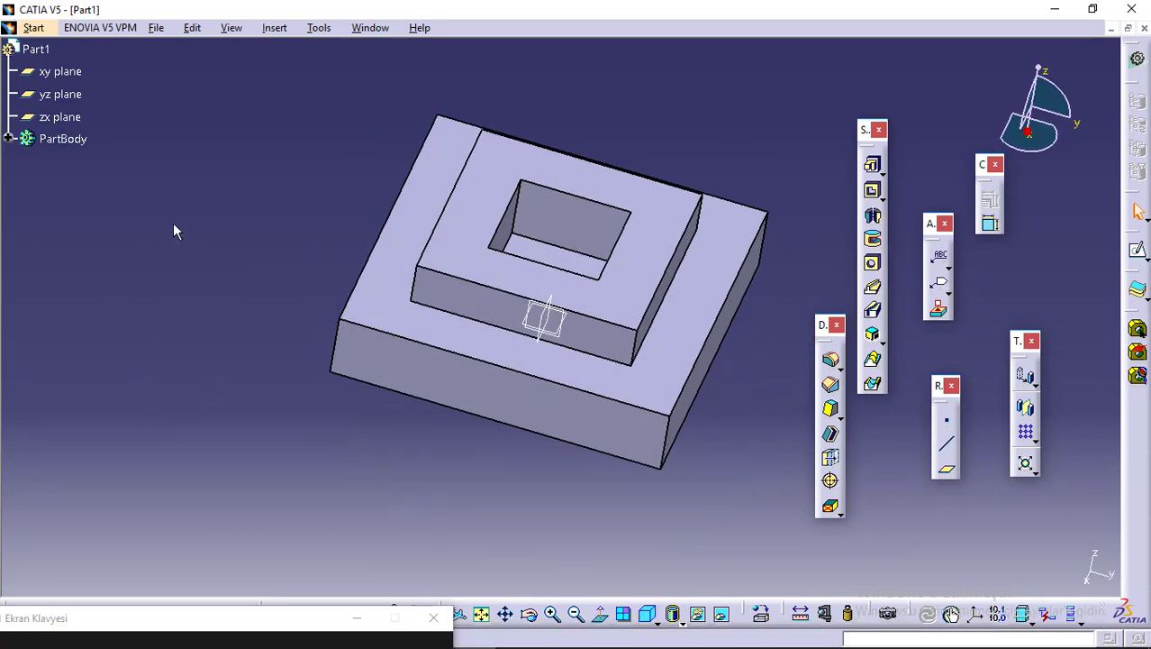
left_click(67, 145)
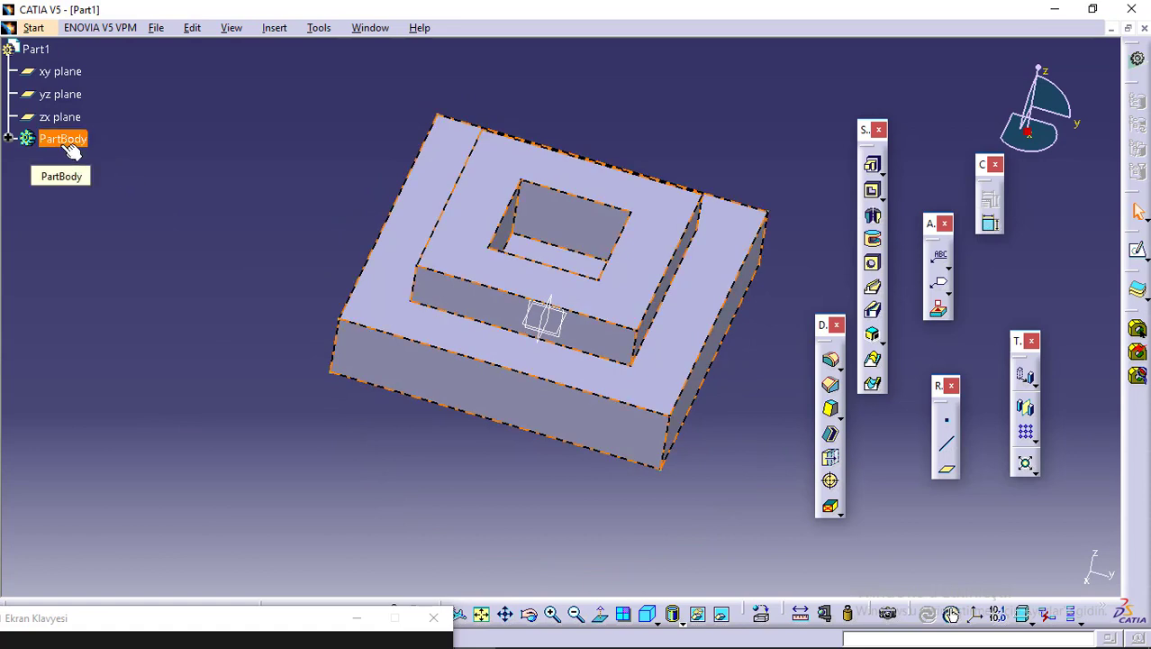
left_click(149, 537)
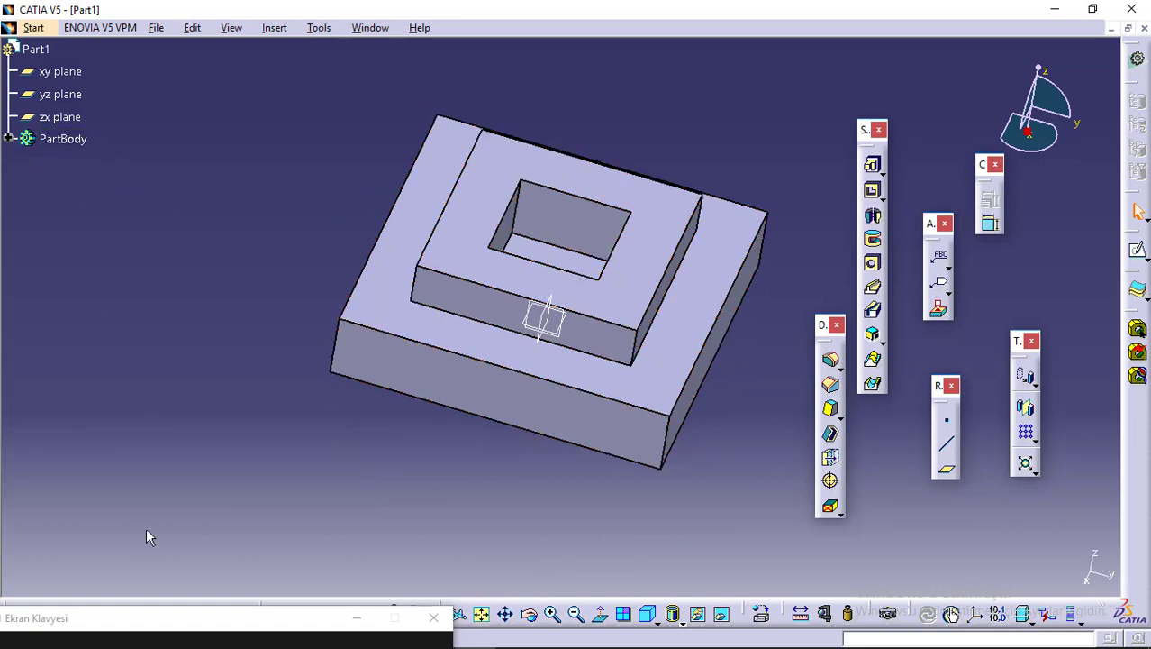
Step: Switch to the Word document "maol prizmatik cam" and move the on-screen keyboard clear of the page
mouse_move(483, 643)
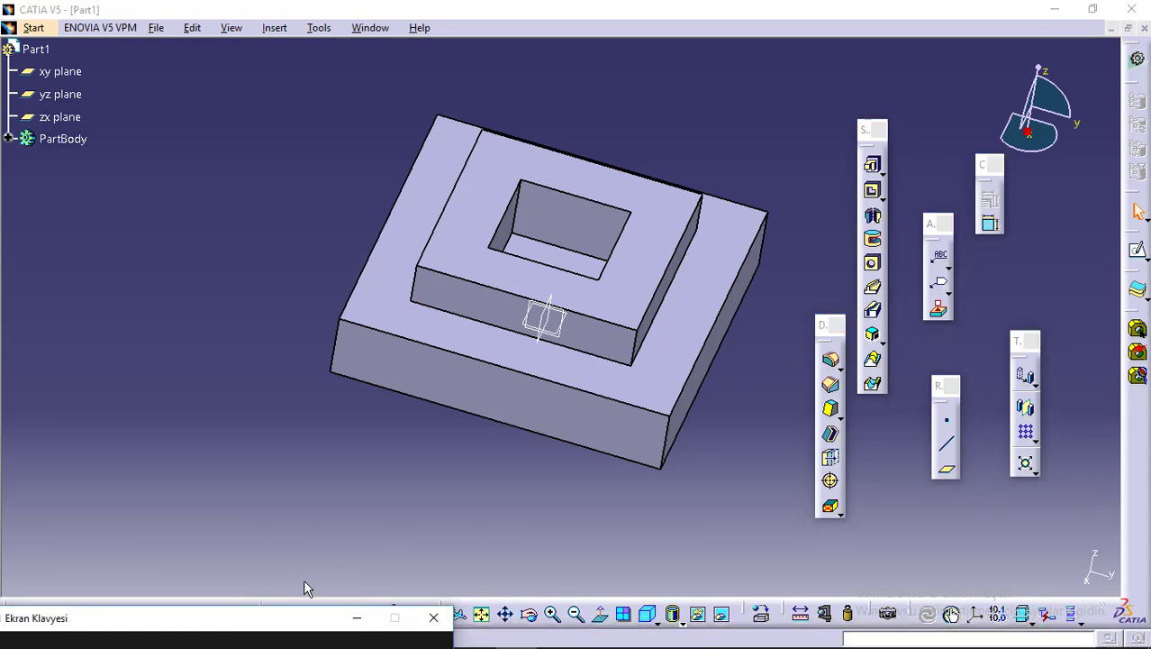
left_click_drag(264, 620, 176, 569)
mouse_move(474, 636)
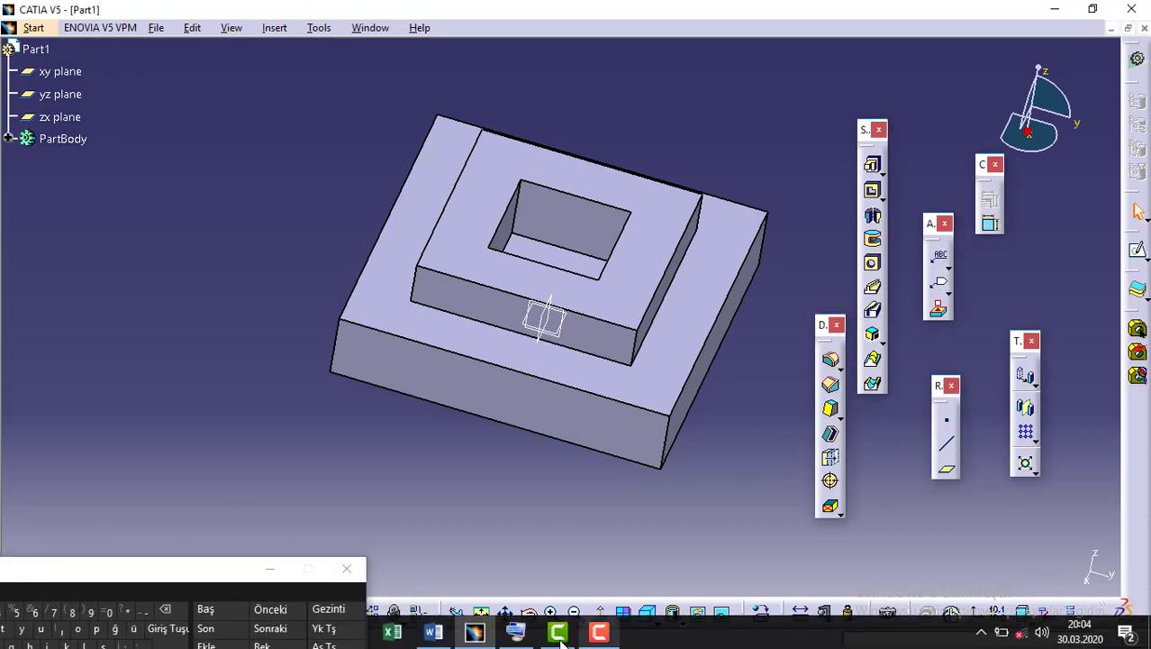
left_click(433, 633)
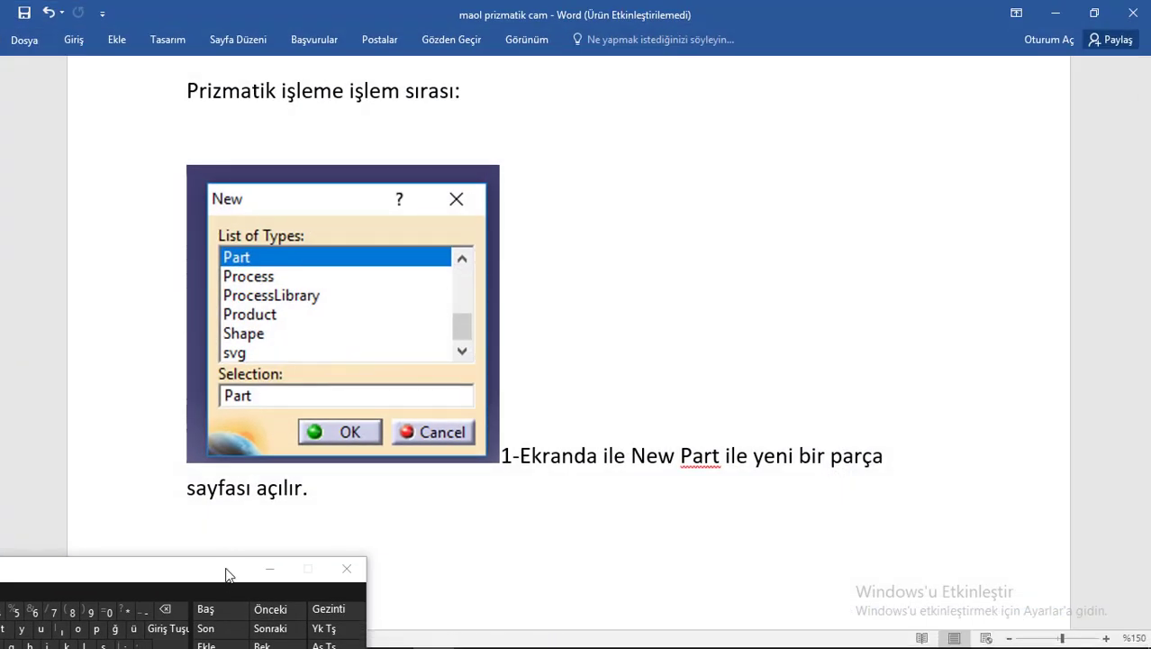
left_click_drag(225, 569, 222, 647)
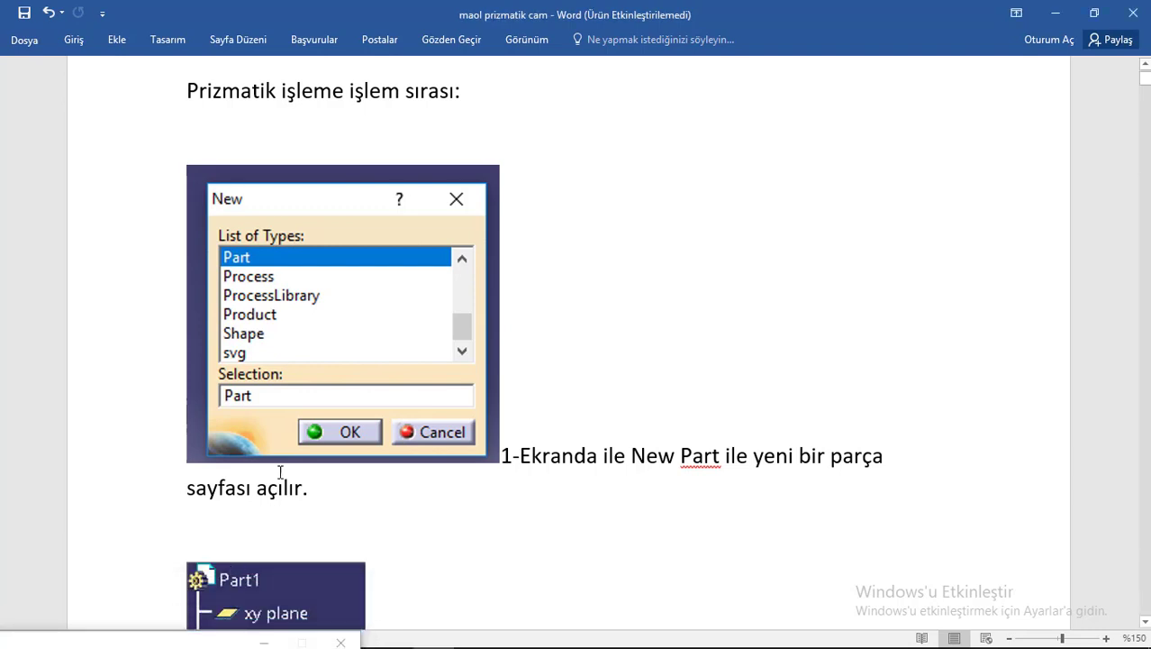
Step: Review the document's prismatic machining steps, from opening a new part to assigning the Multi-Pad heights from the part's base
scroll(297, 273, "down", 3)
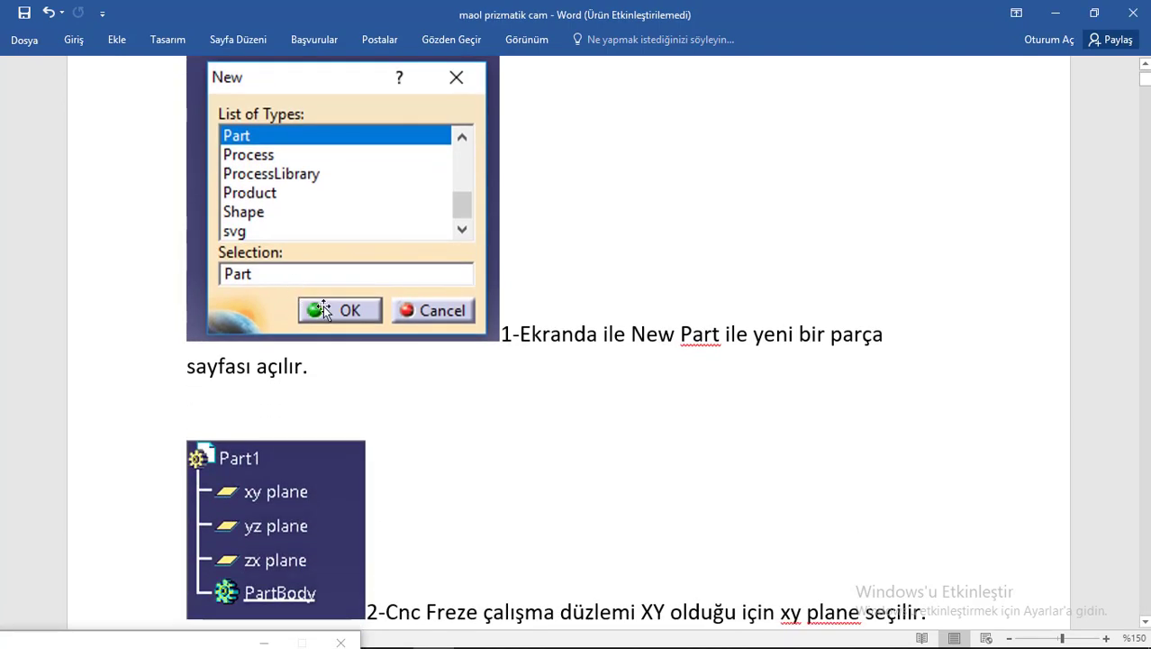
scroll(322, 305, "down", 7)
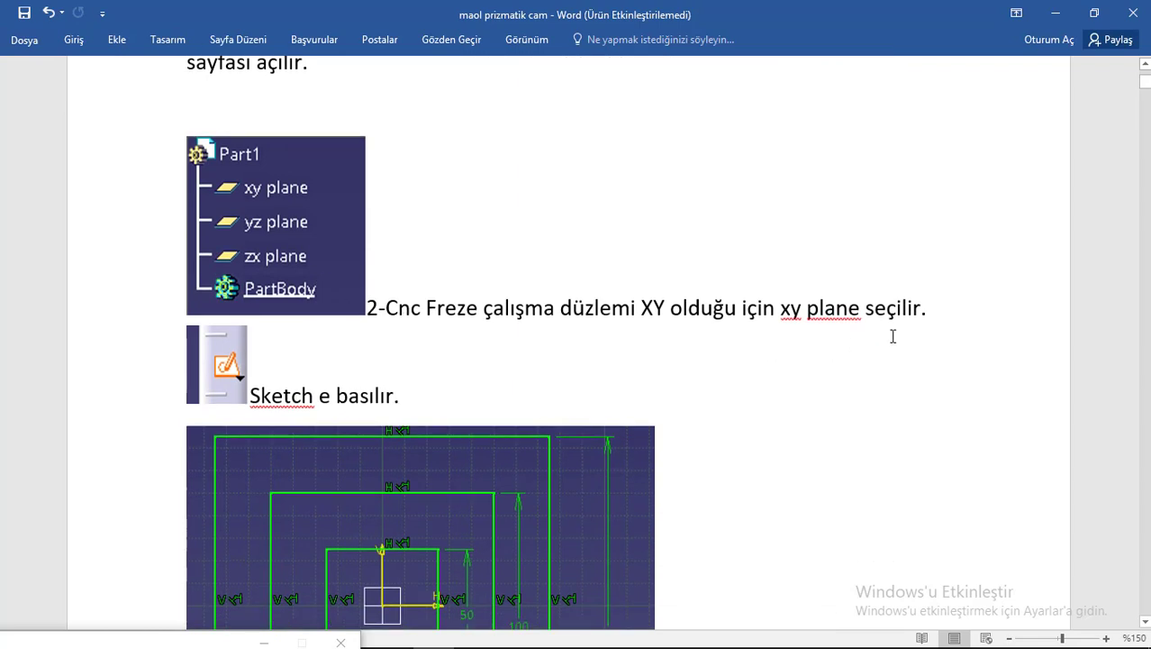
scroll(893, 336, "down", 7)
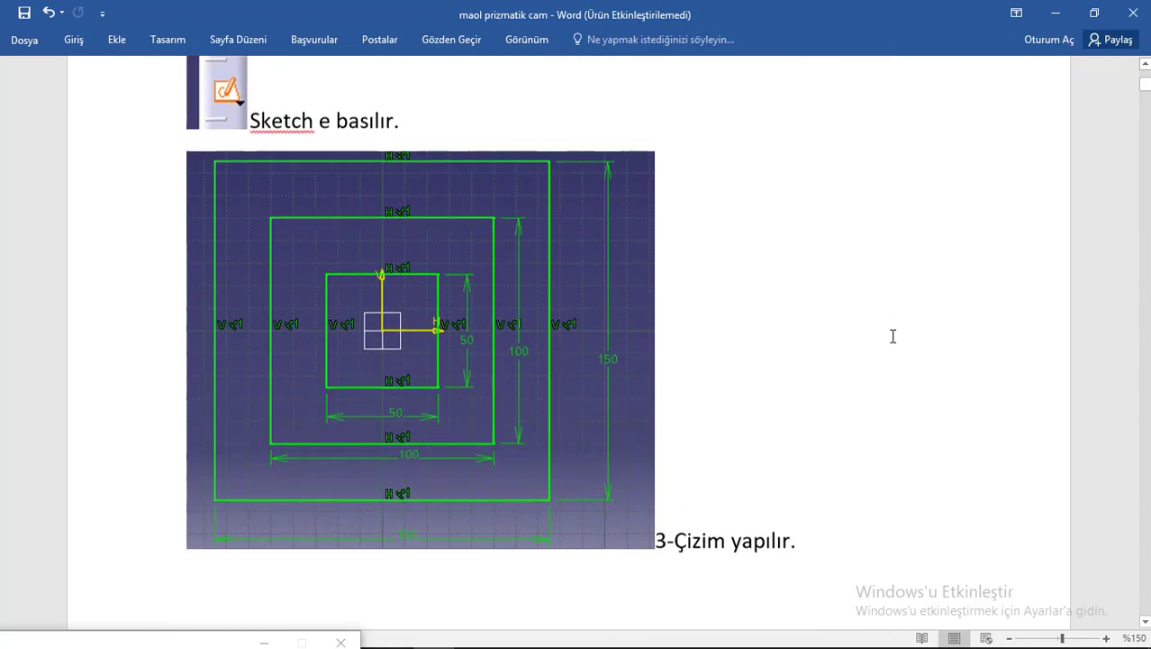
scroll(531, 433, "down", 16)
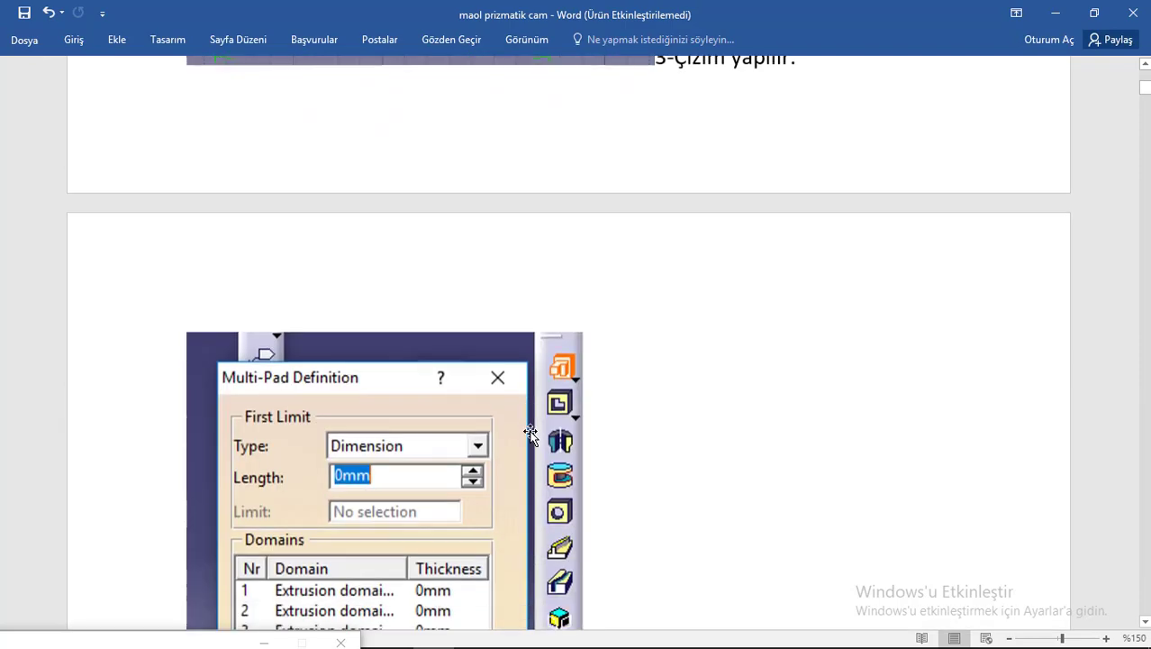
scroll(577, 360, "down", 5)
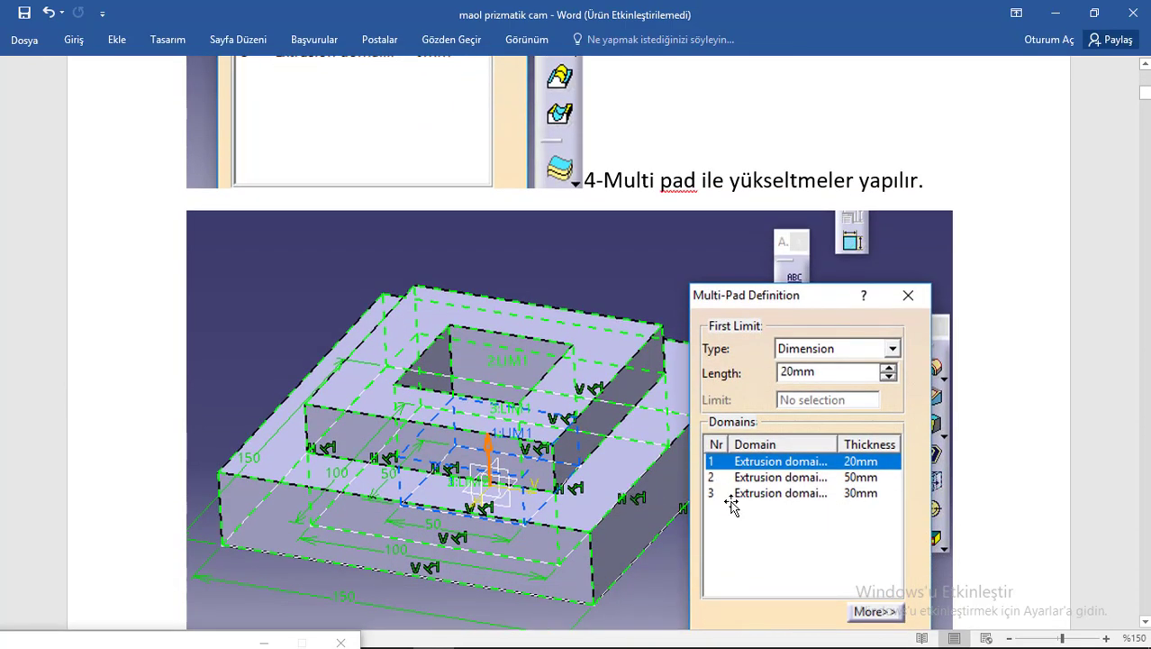
scroll(850, 496, "down", 1)
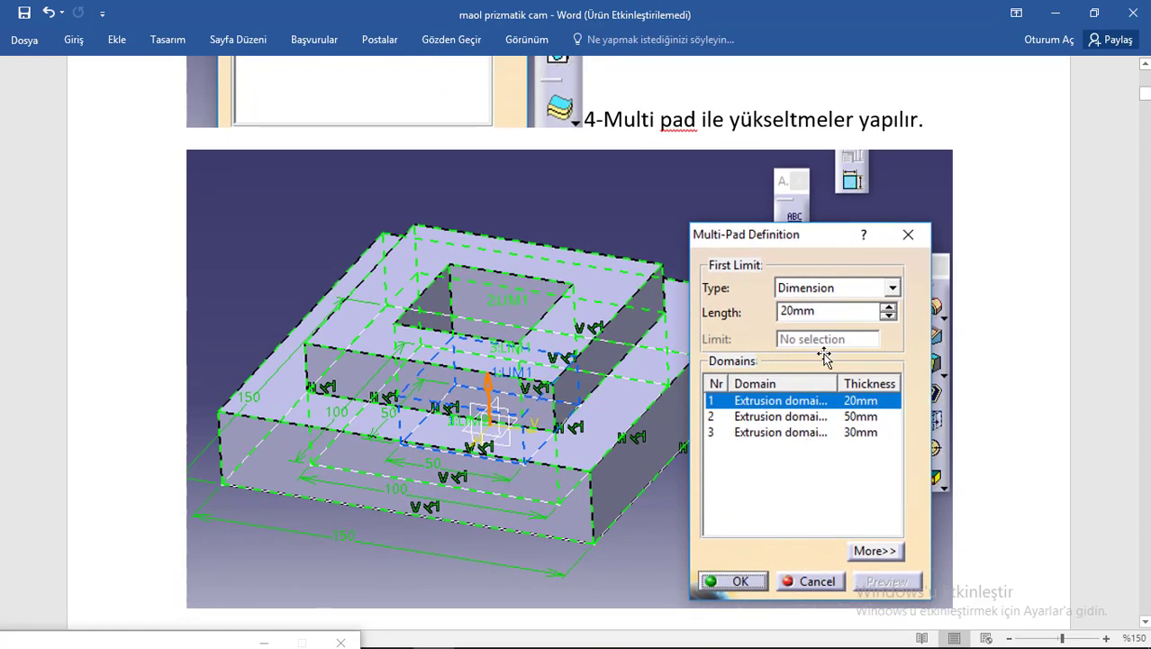
scroll(626, 382, "down", 4)
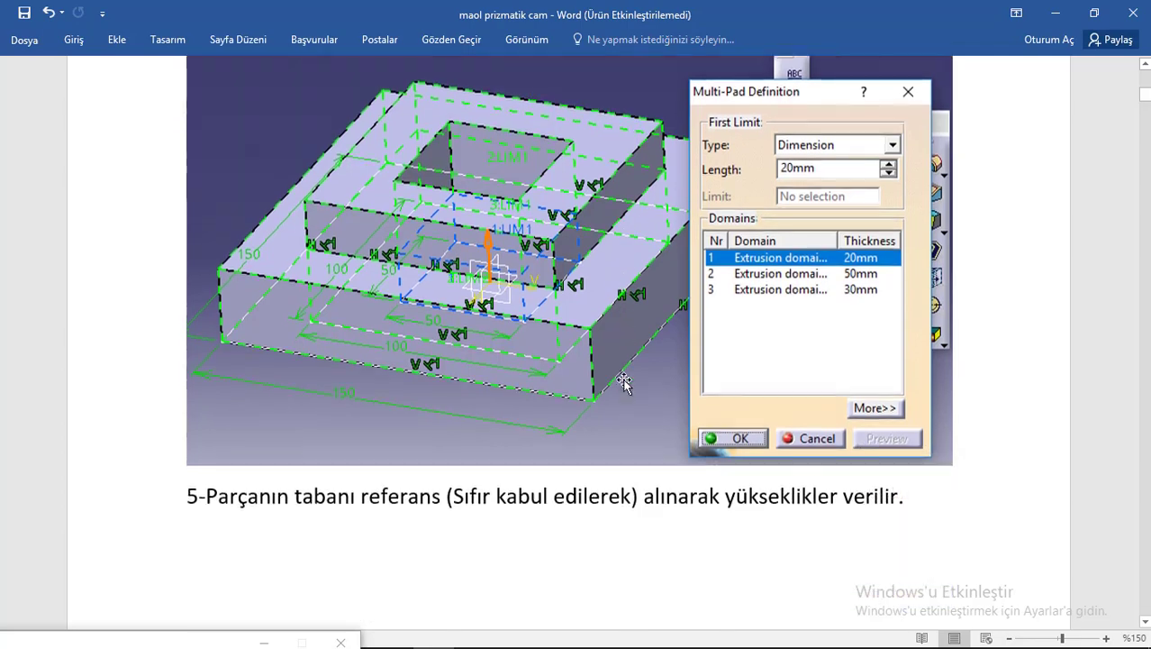
scroll(625, 382, "up", 3)
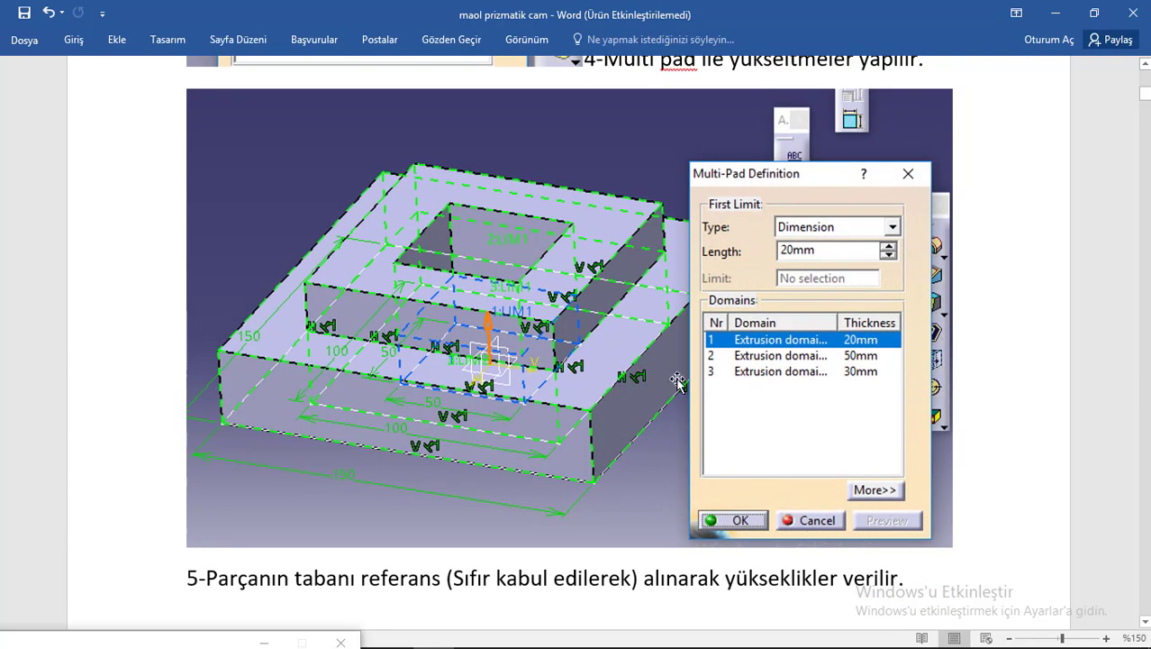
Step: Review the guide's steps on filleting the inner corners with Edge Fillet and renaming the part body through Properties
scroll(562, 361, "down", 15)
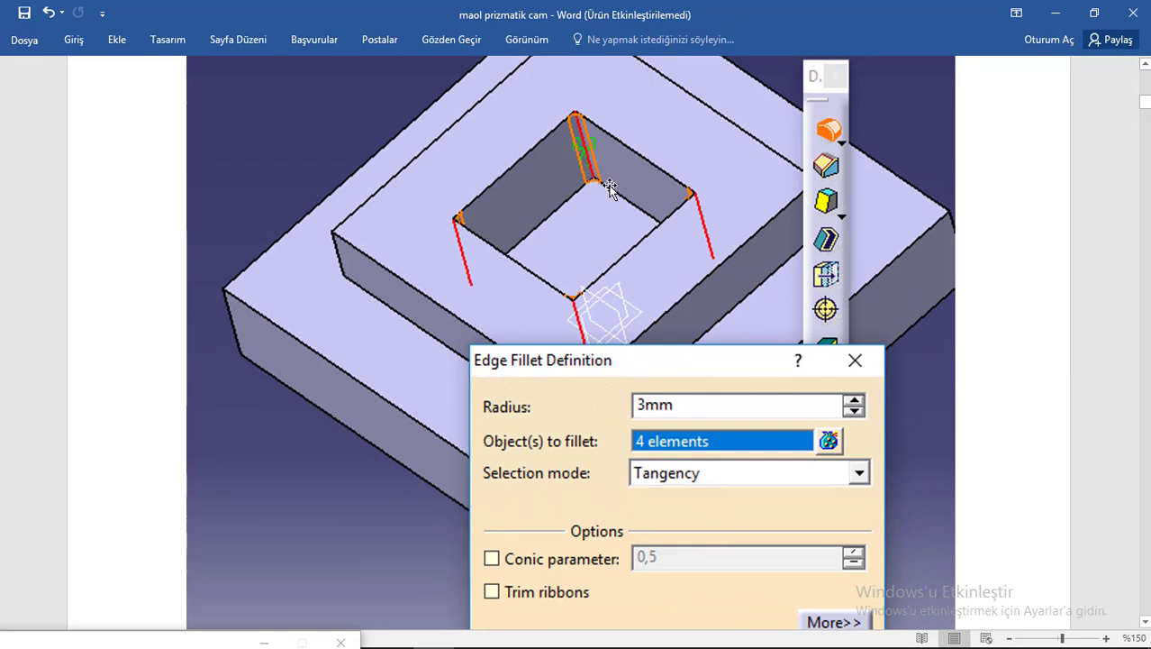
scroll(609, 189, "down", 2)
scroll(636, 292, "down", 12)
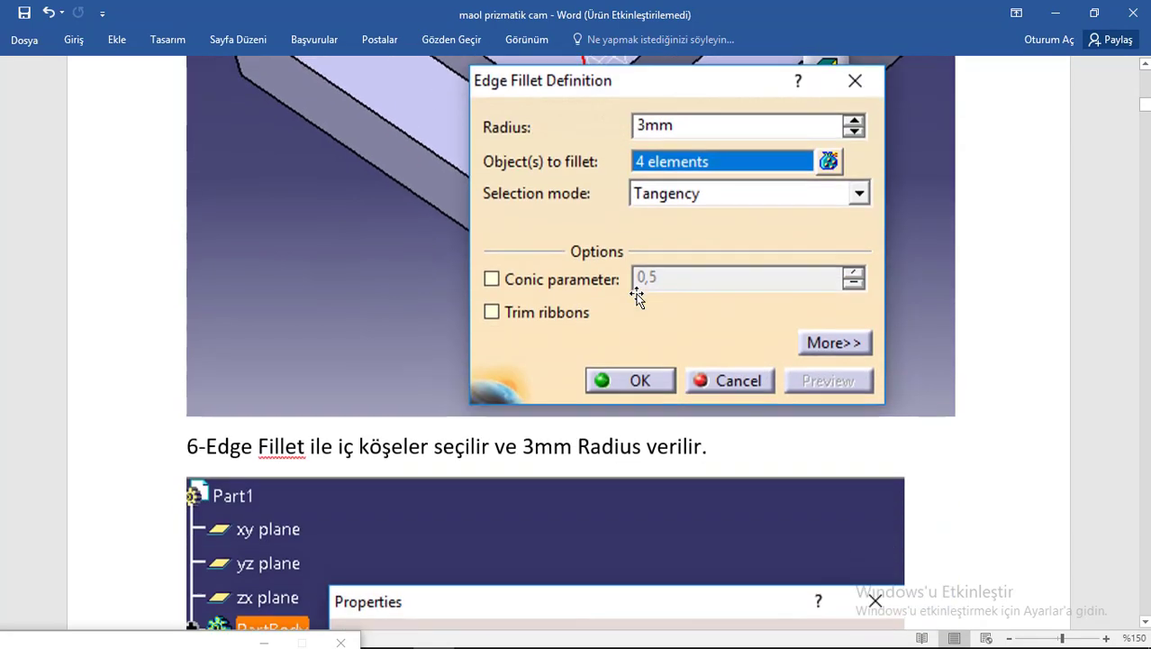
scroll(631, 285, "up", 2)
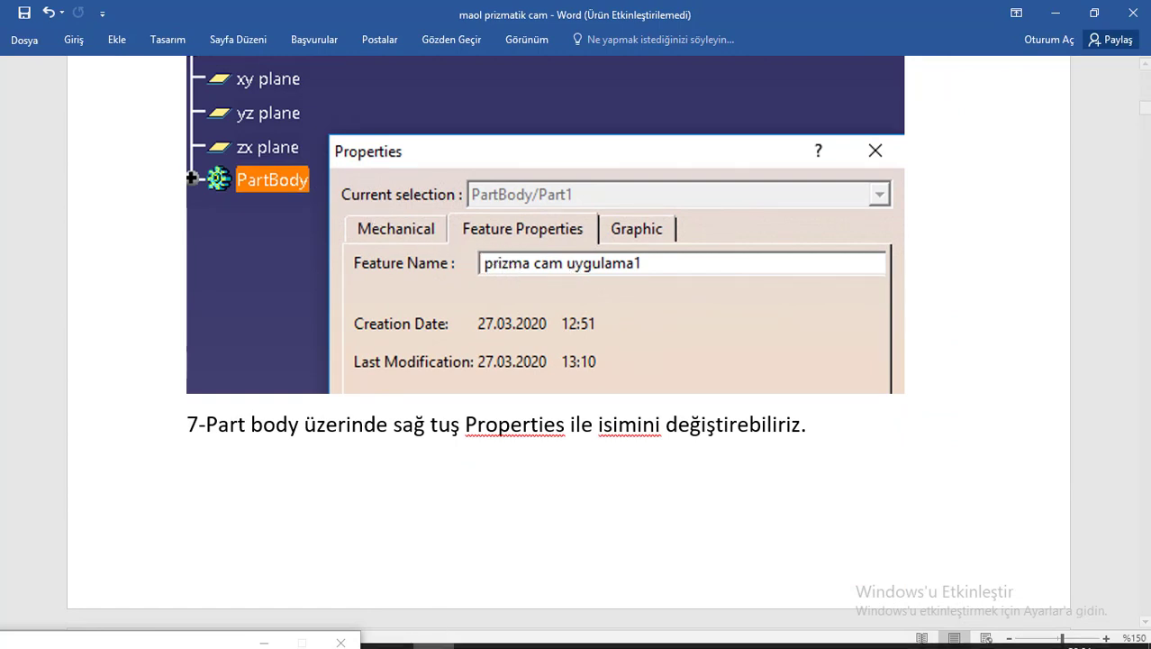
Step: Switch back to CATIA and place the Dress-Up Features toolbar in the free area above the model
mouse_move(510, 633)
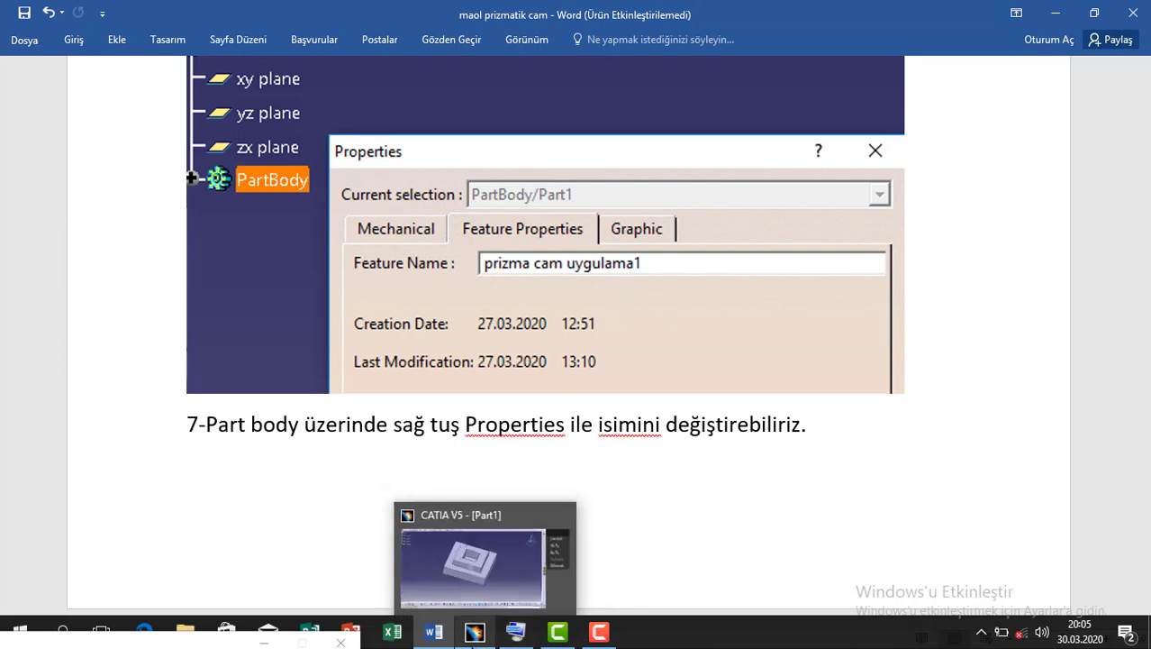
left_click(505, 633)
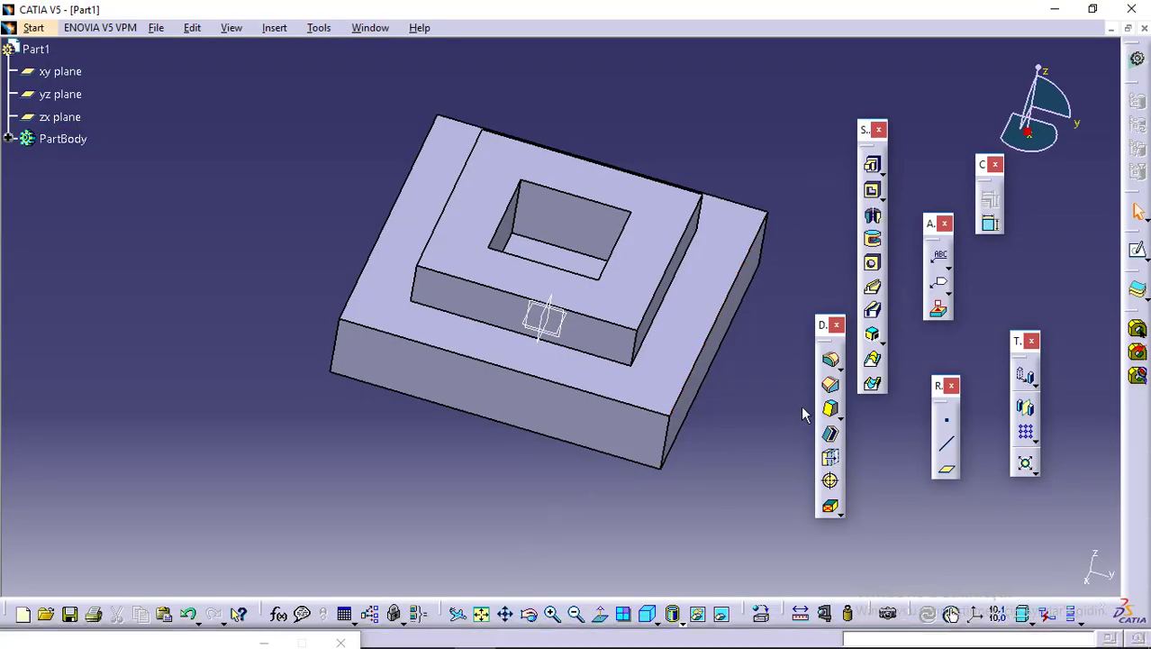
left_click(823, 326)
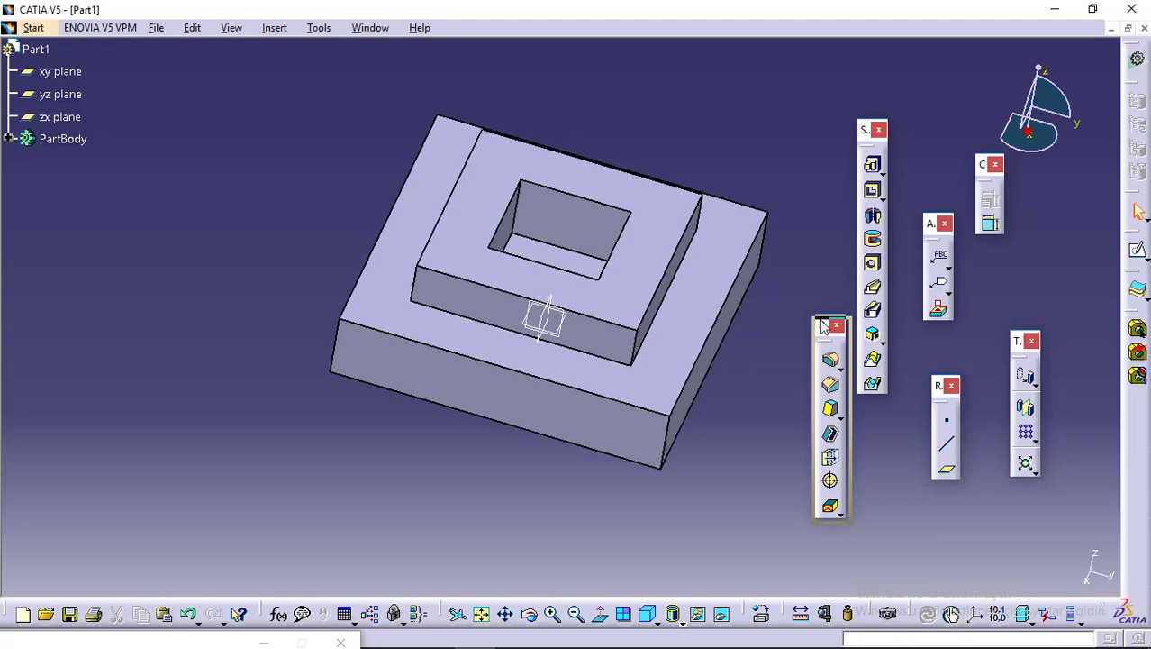
left_click_drag(823, 327, 675, 62)
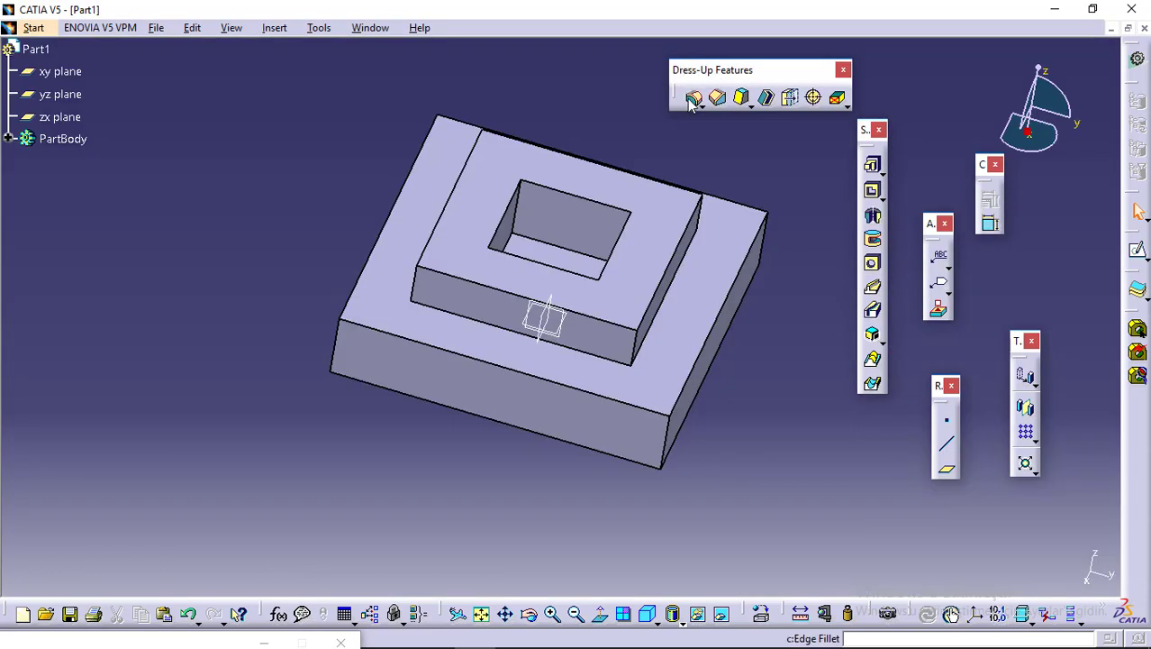
Step: Fillet the four vertical corner edges of the central square pocket with a 3 mm radius, using Tangency selection mode
left_click(694, 98)
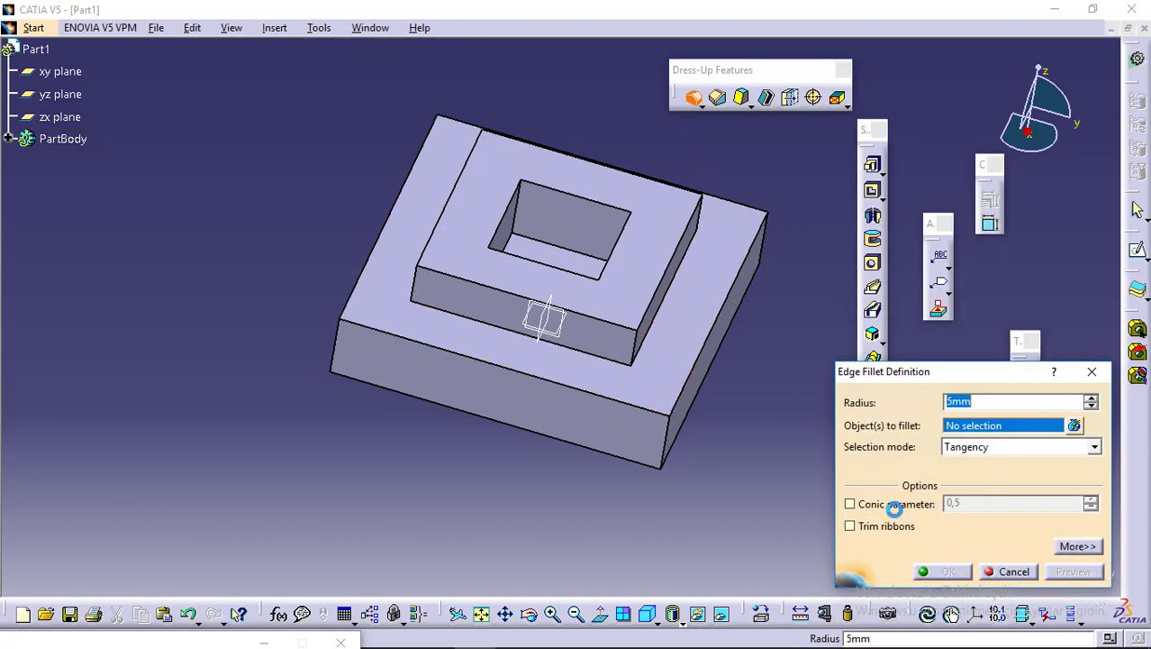
type("3")
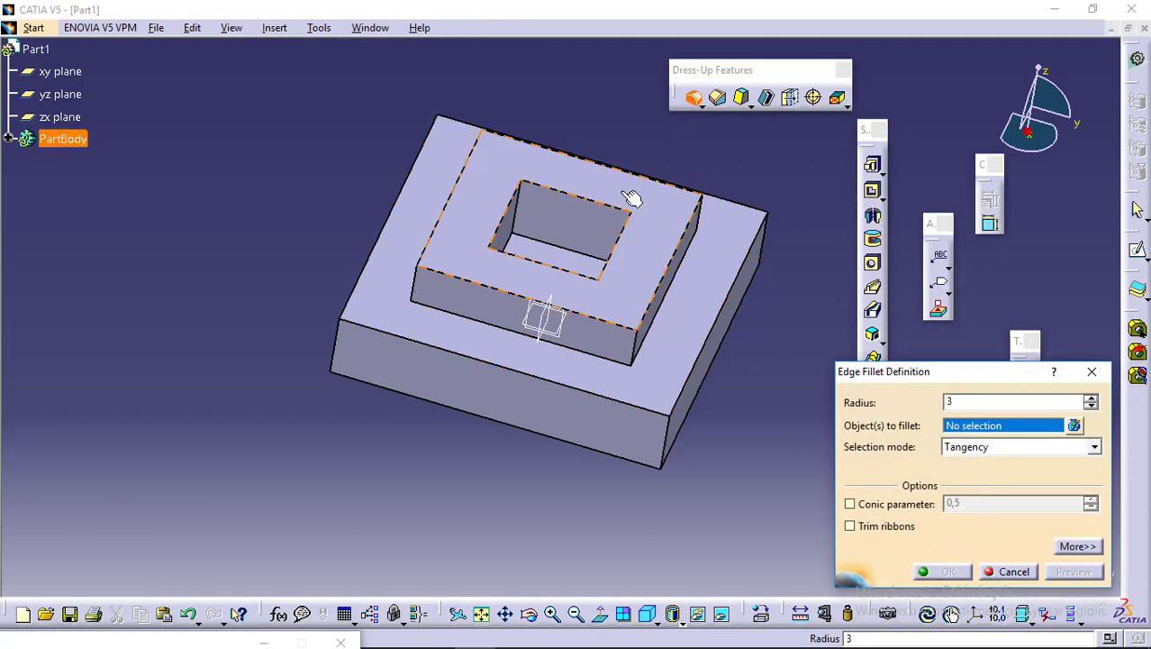
left_click(527, 227)
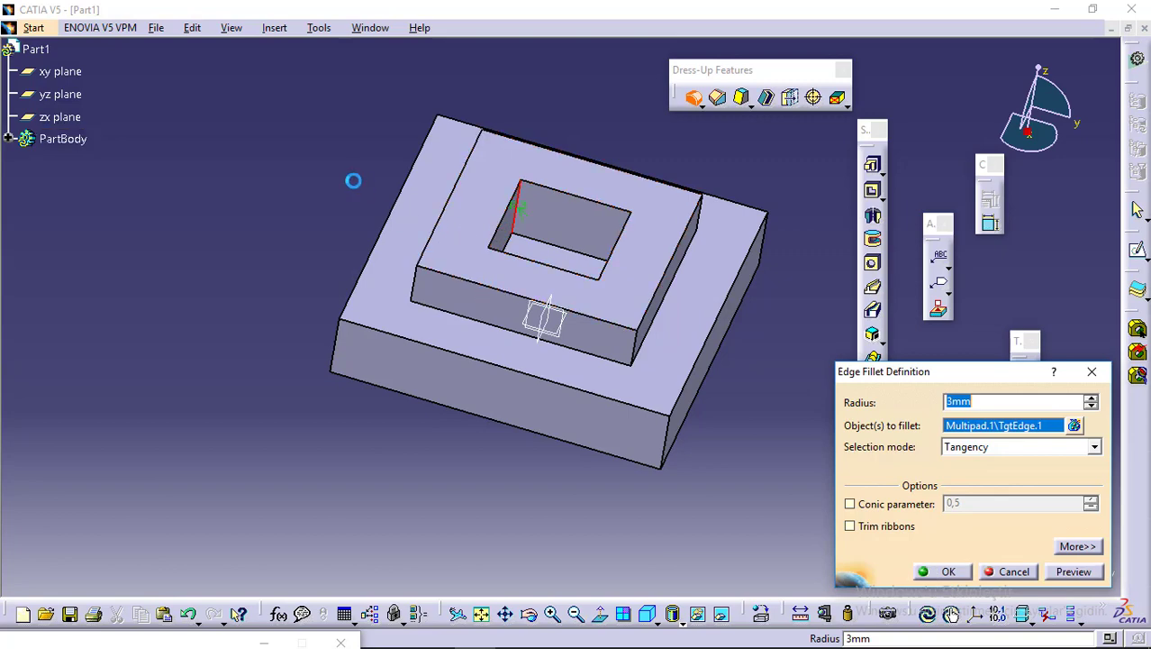
middle_click_drag(354, 180, 560, 345)
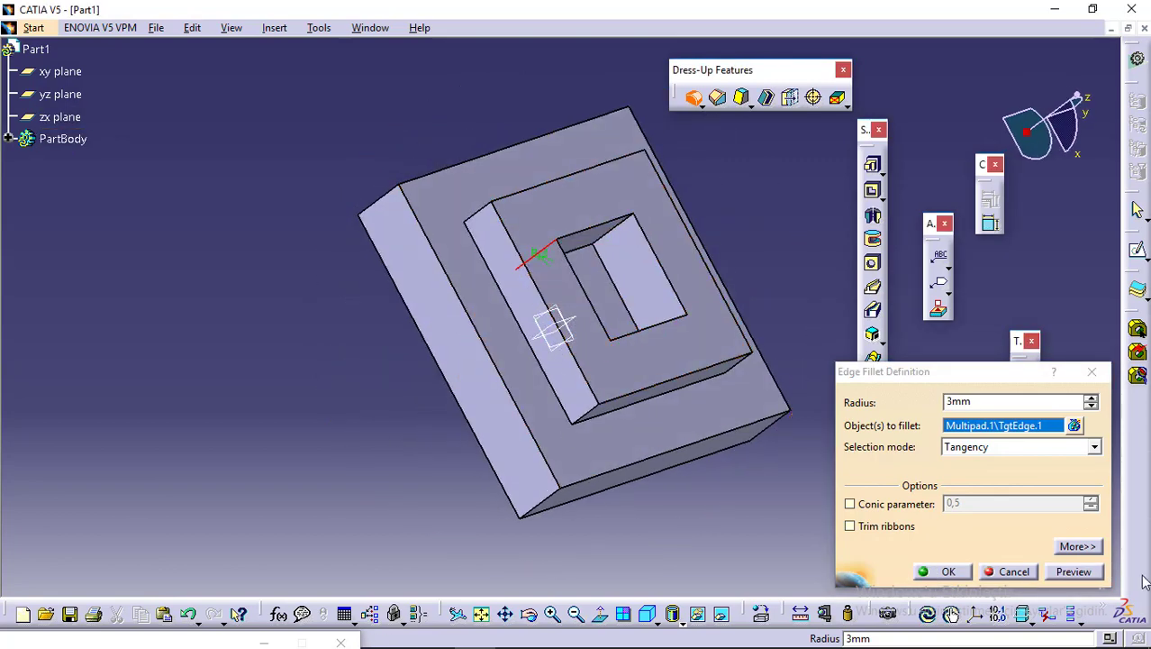
left_click(608, 232)
mouse_move(689, 247)
middle_mouse_down()
mouse_move(534, 224)
mouse_move(367, 533)
mouse_move(551, 356)
mouse_move(681, 293)
mouse_move(673, 258)
middle_mouse_up()
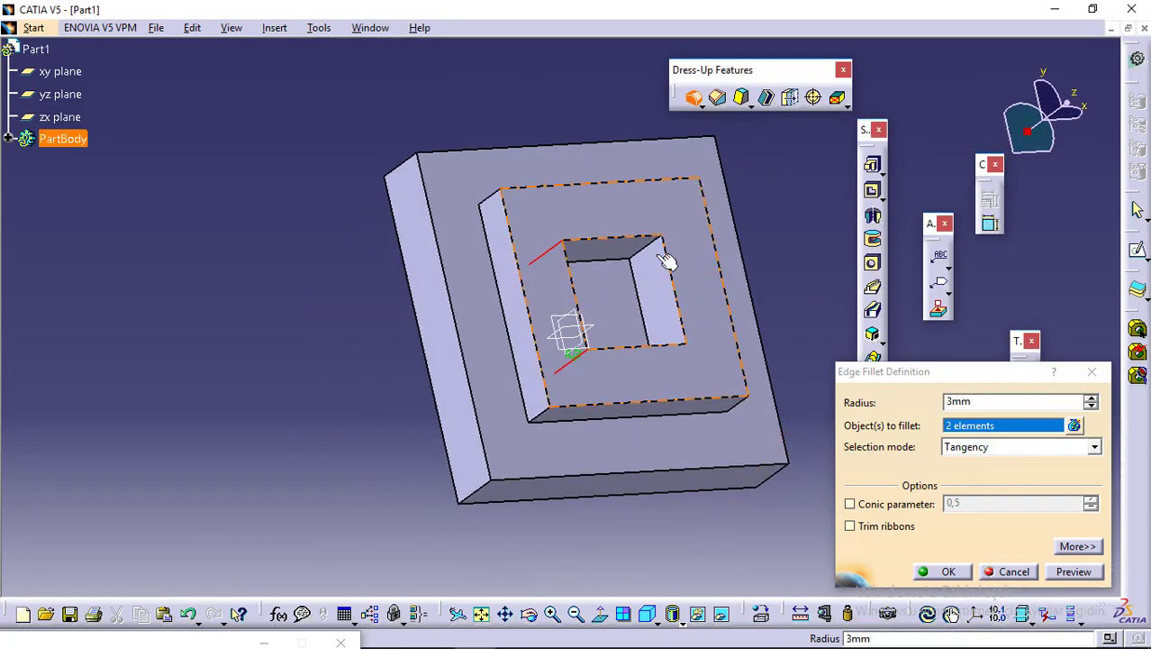
left_click(648, 252)
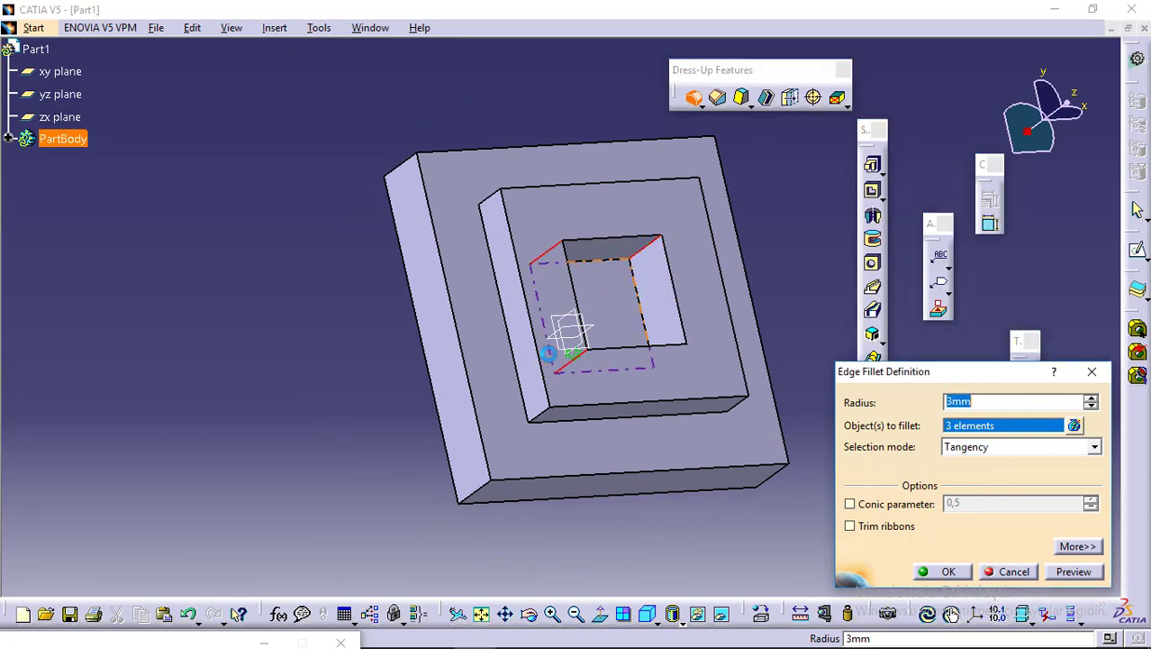
middle_click_drag(548, 364, 739, 337)
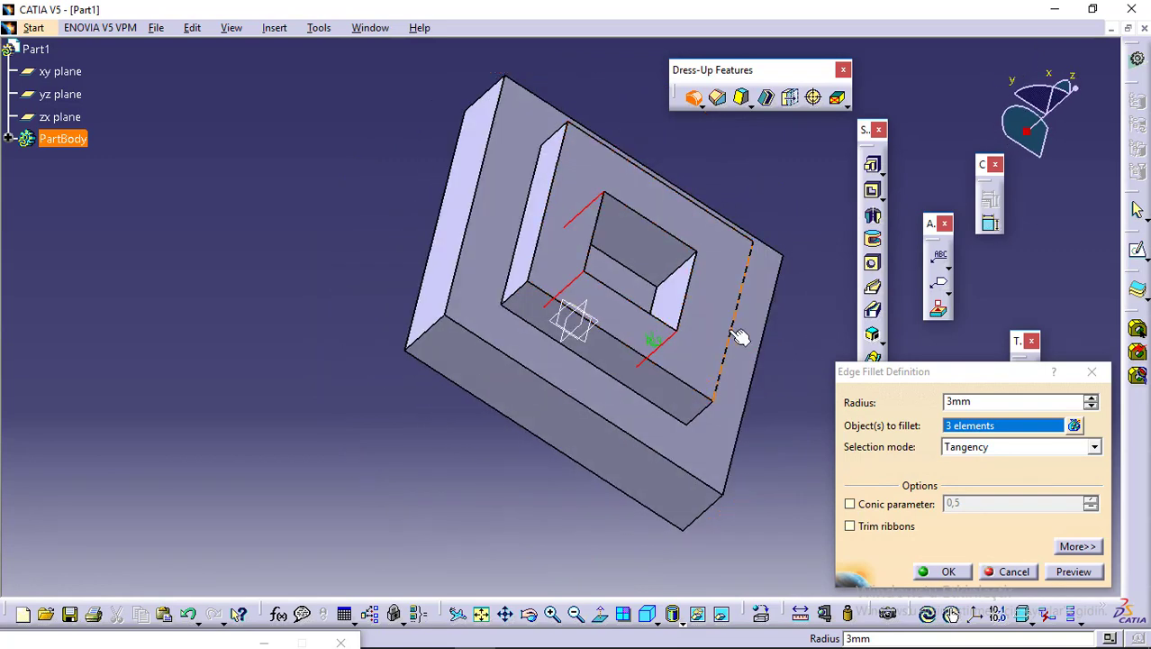
left_click(686, 270)
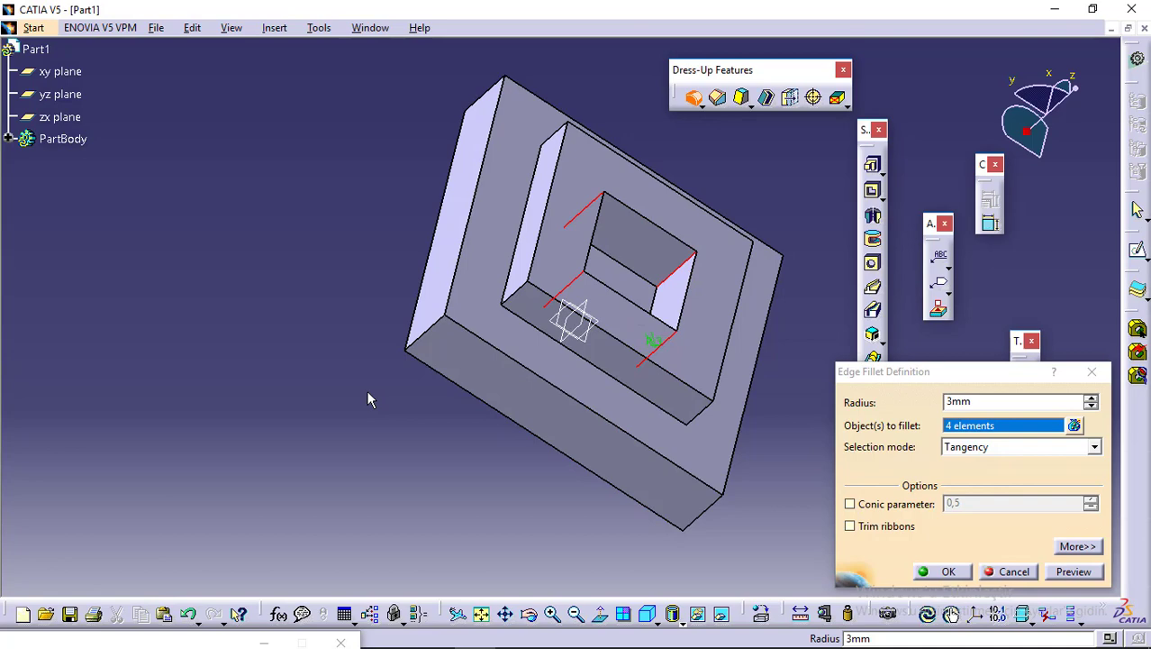
middle_click_drag(368, 390, 539, 494)
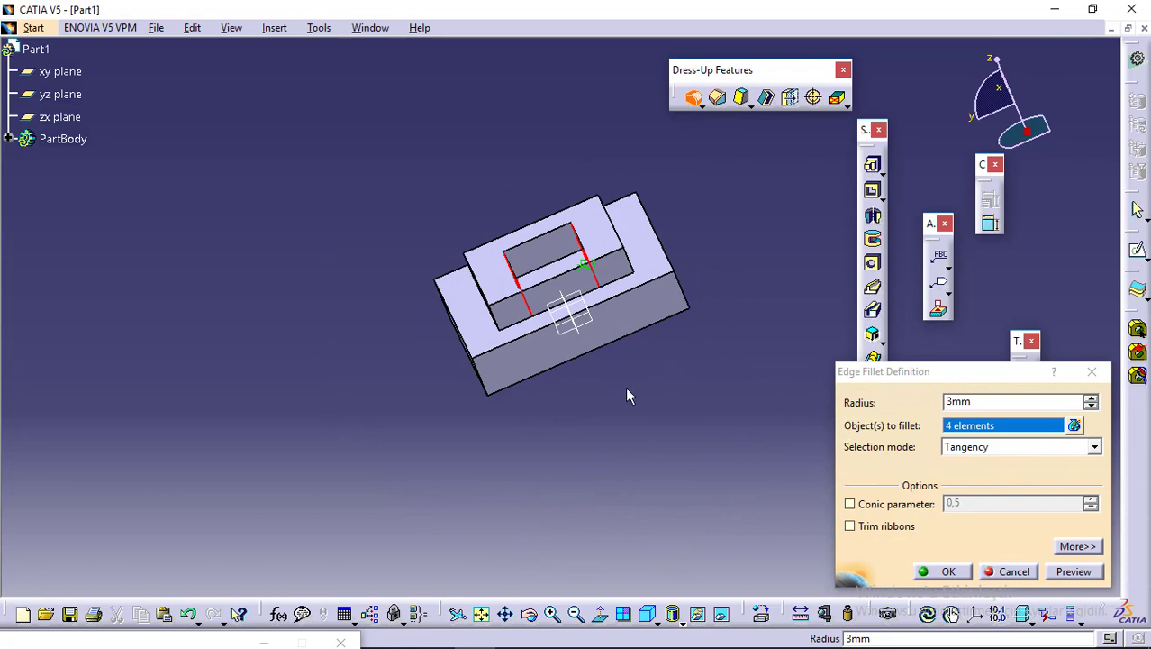
left_click(920, 573)
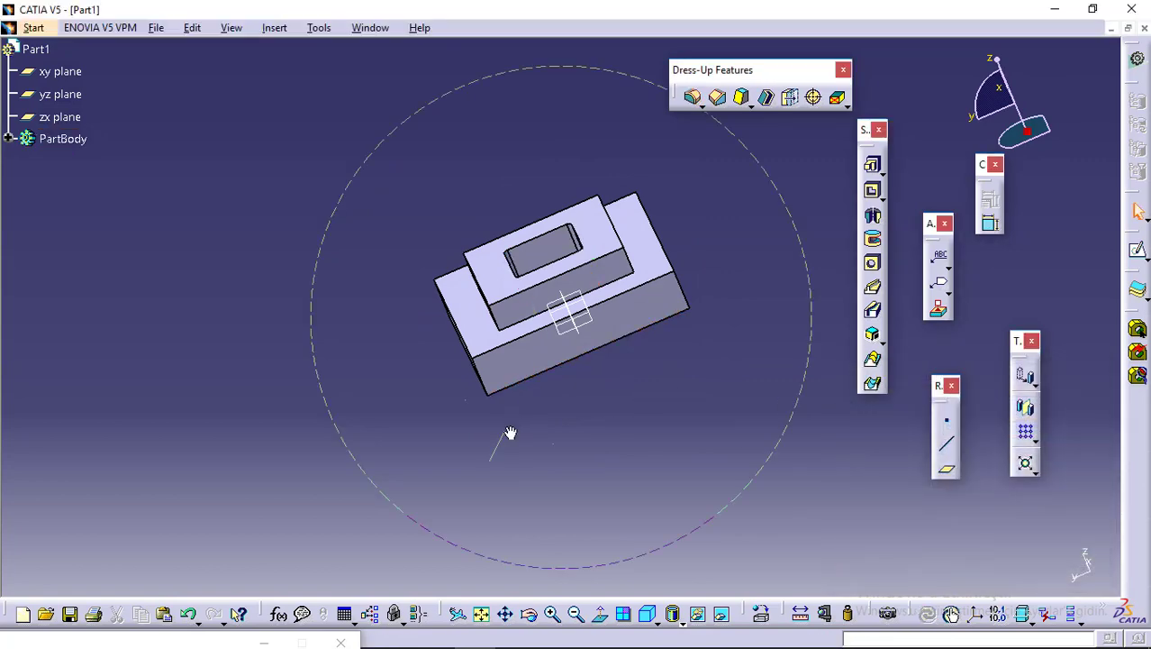
Step: Insert a new body into Part1 after the filleted part body
middle_click_drag(510, 434, 334, 451)
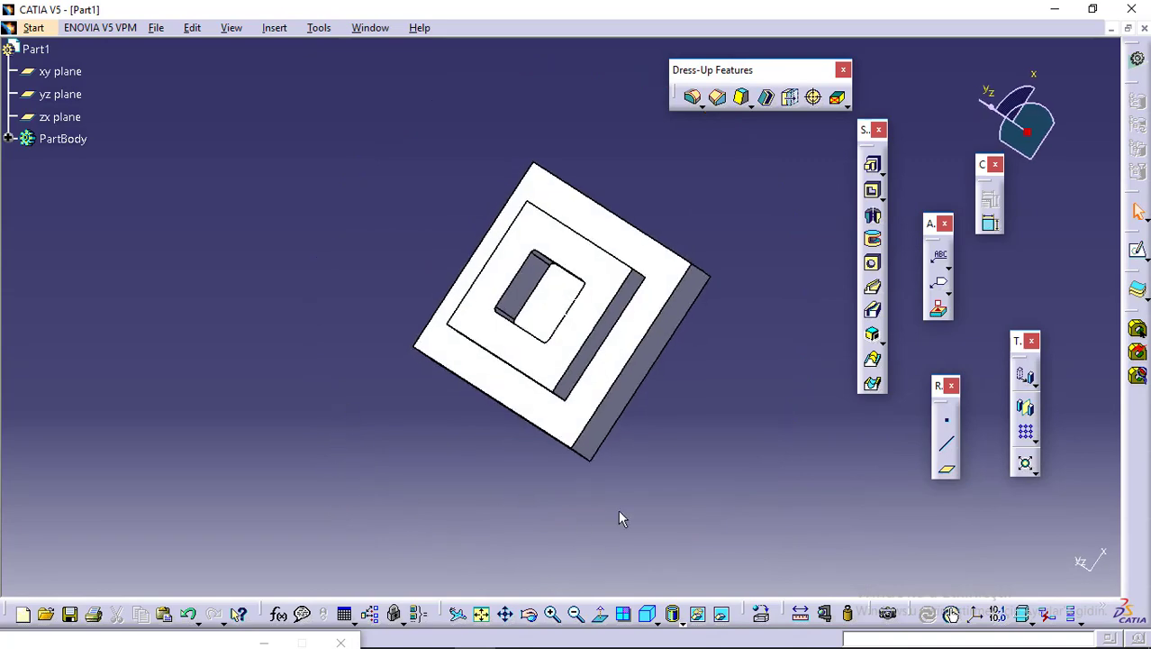
middle_click_drag(620, 517, 479, 460)
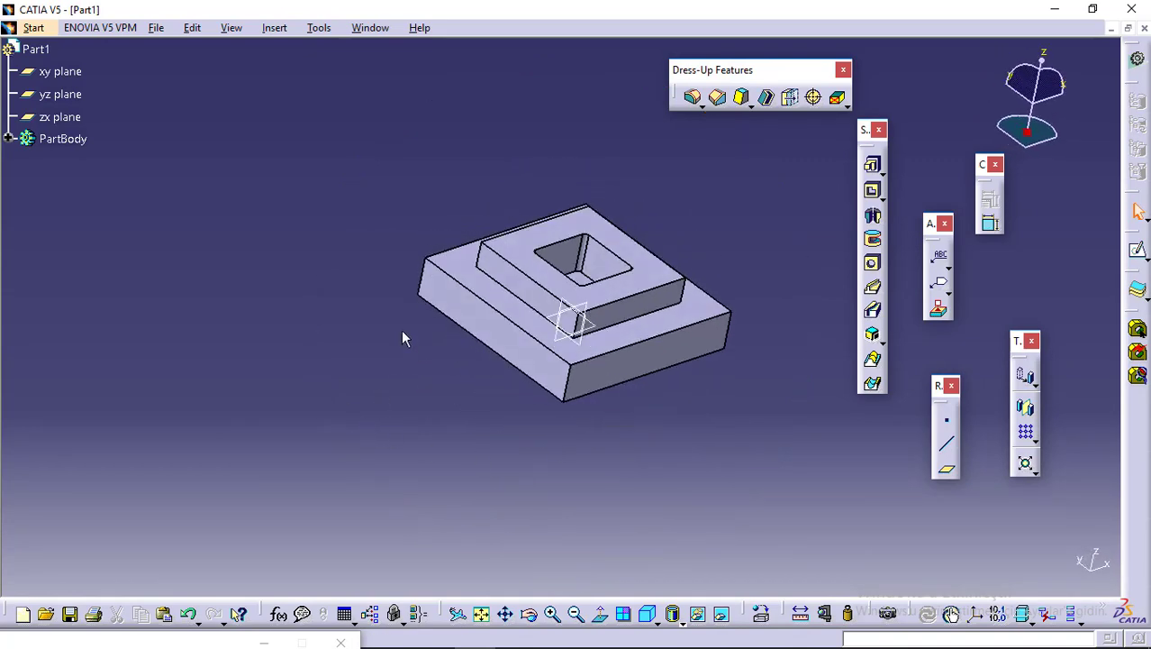
left_click(272, 29)
left_click(275, 69)
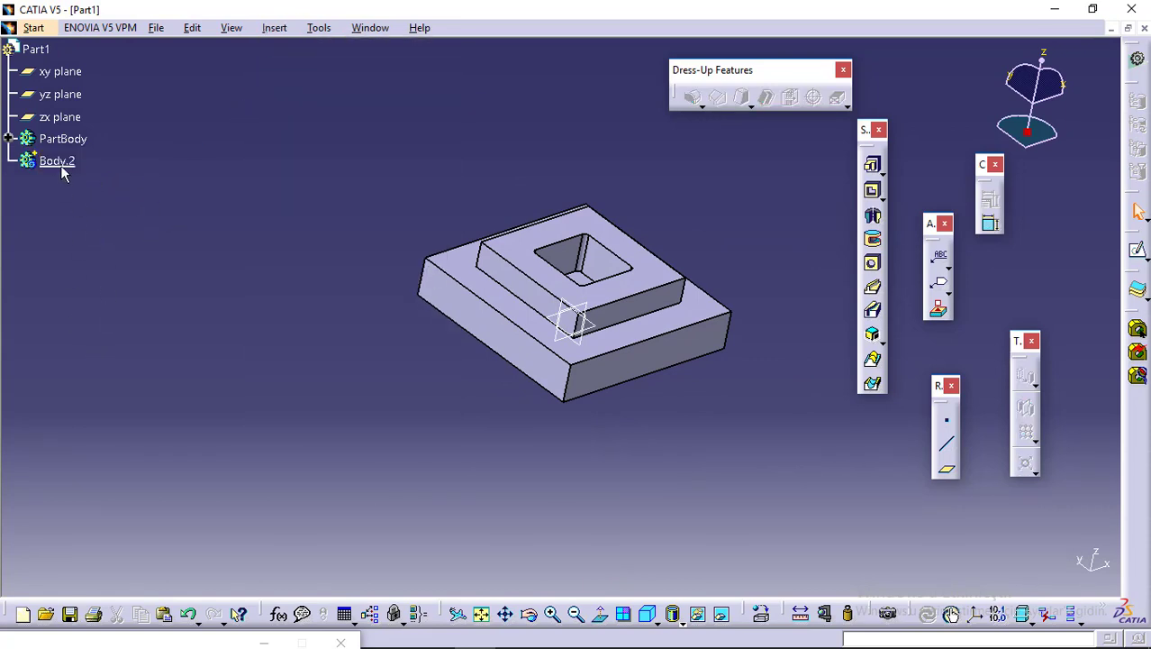
Step: In the new body, sketch on the block's underside, project the base face's outline into the sketch and leave the sketcher
middle_click_drag(315, 380, 272, 455)
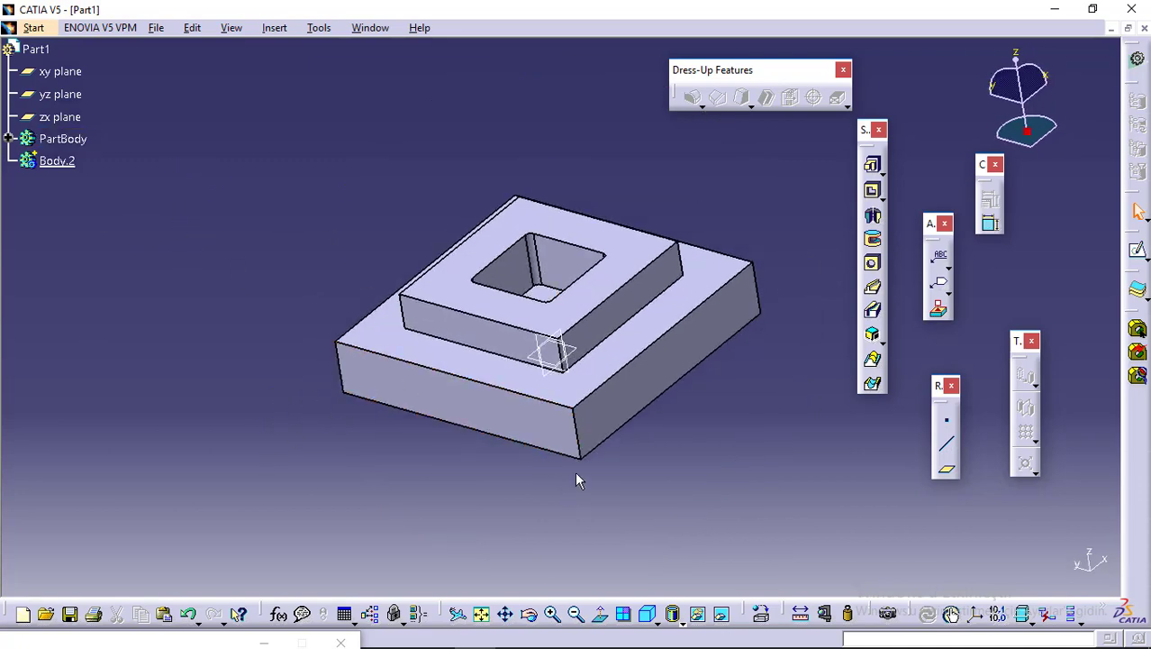
middle_click_drag(574, 471, 514, 249)
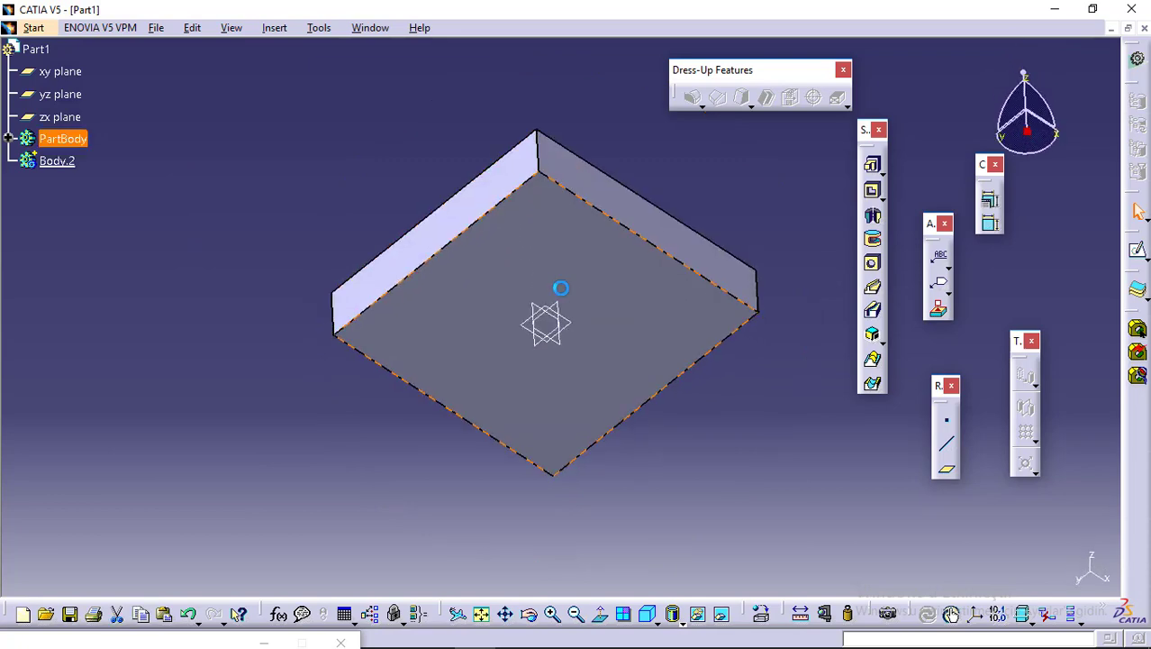
left_click(1137, 249)
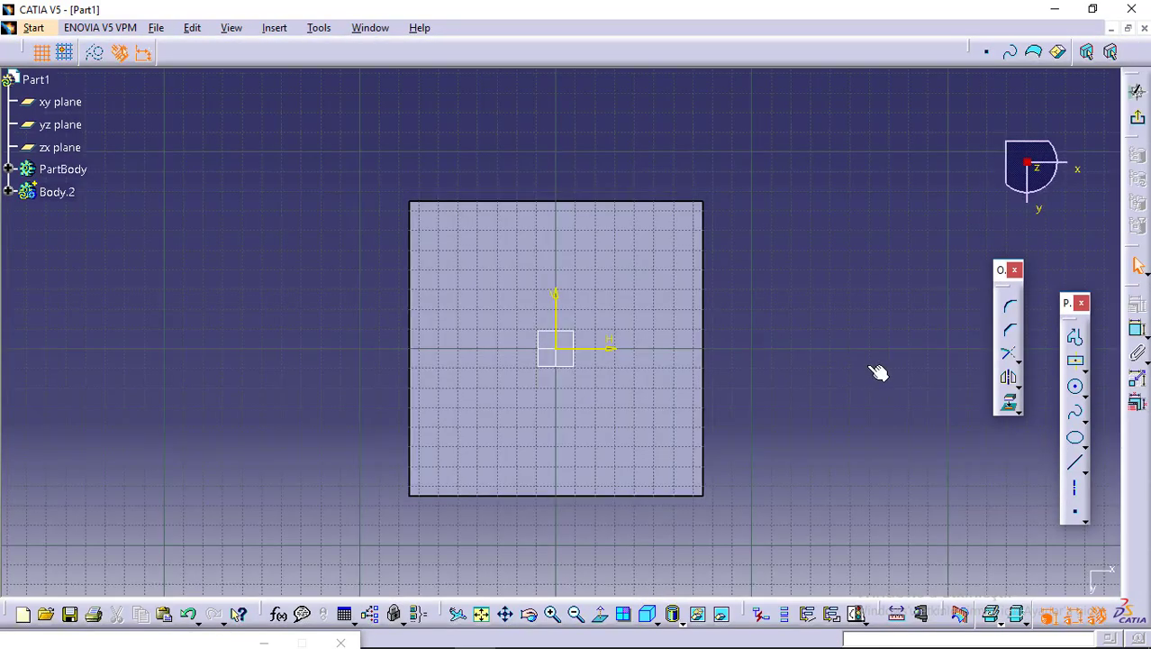
left_click(1010, 406)
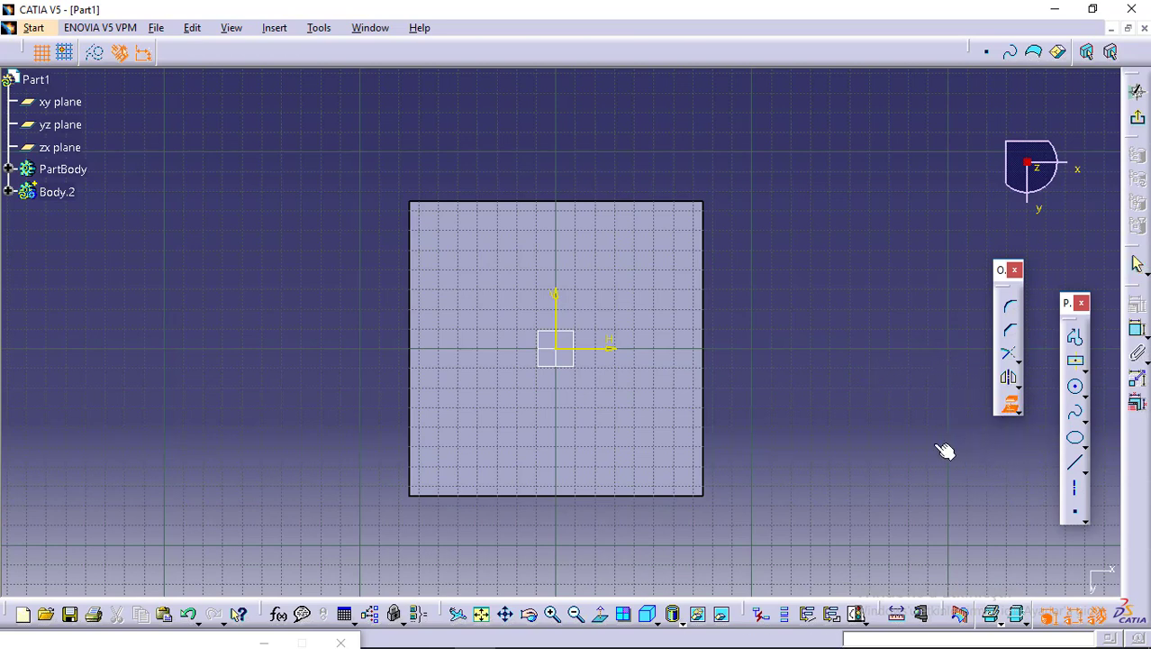
left_click(539, 426)
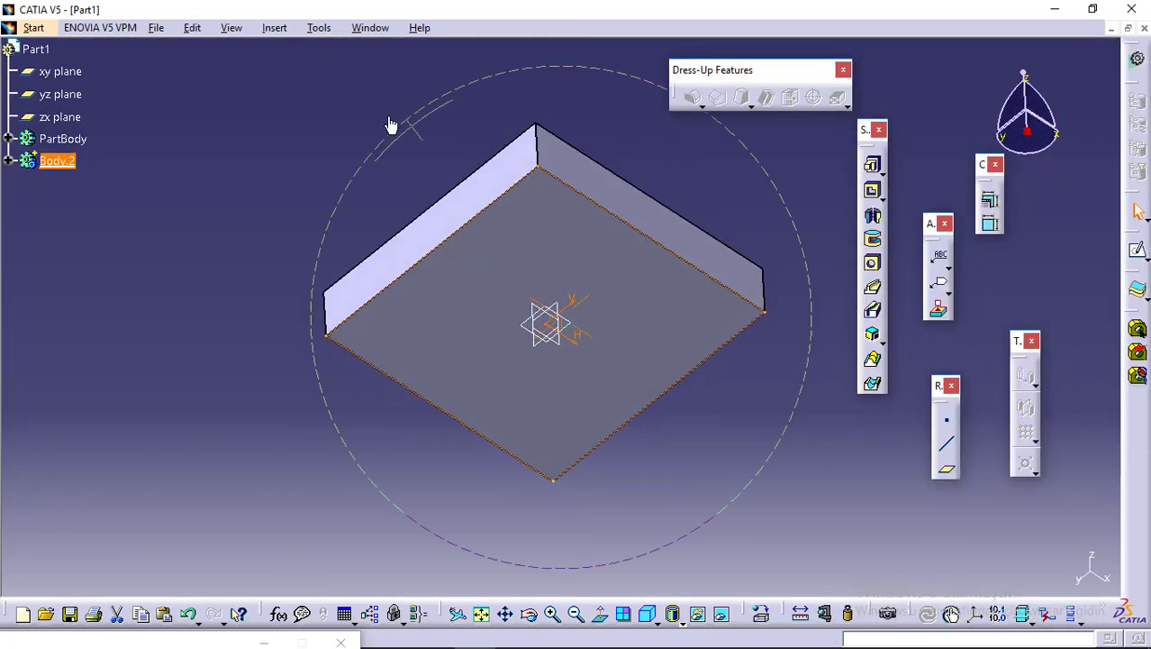
mouse_move(391, 120)
middle_mouse_down()
mouse_move(545, 347)
mouse_move(657, 250)
middle_mouse_up()
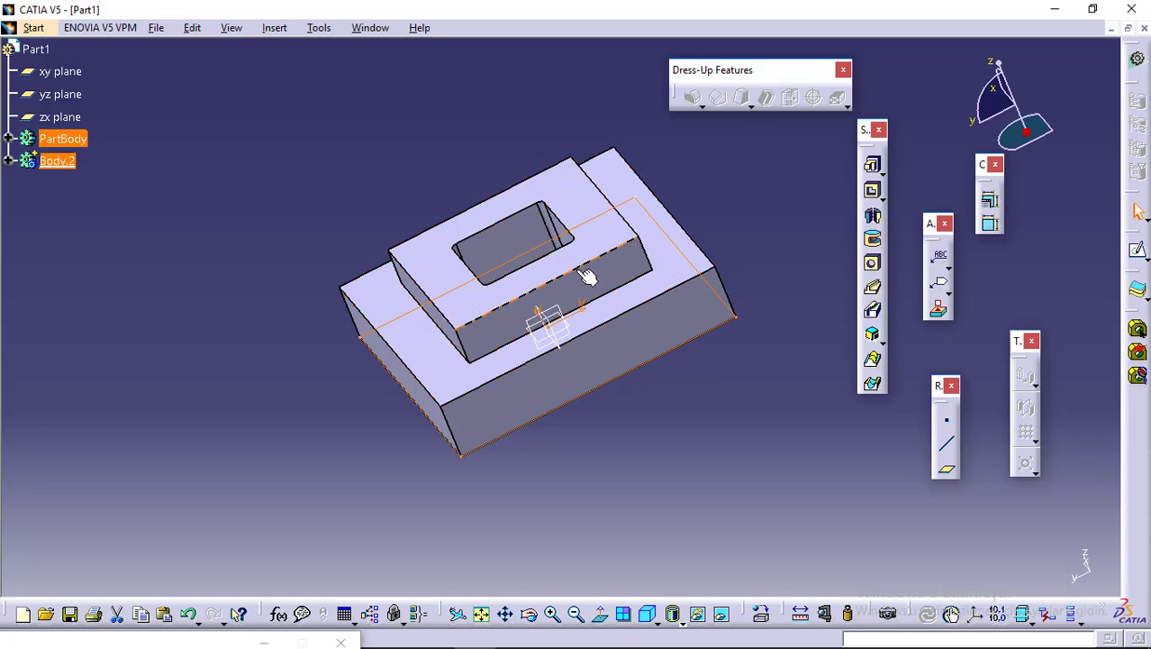
Step: Switch to the Word guide and review steps 8 to 13, from inserting the stock body to its Up to plane pad and transparency
mouse_move(550, 647)
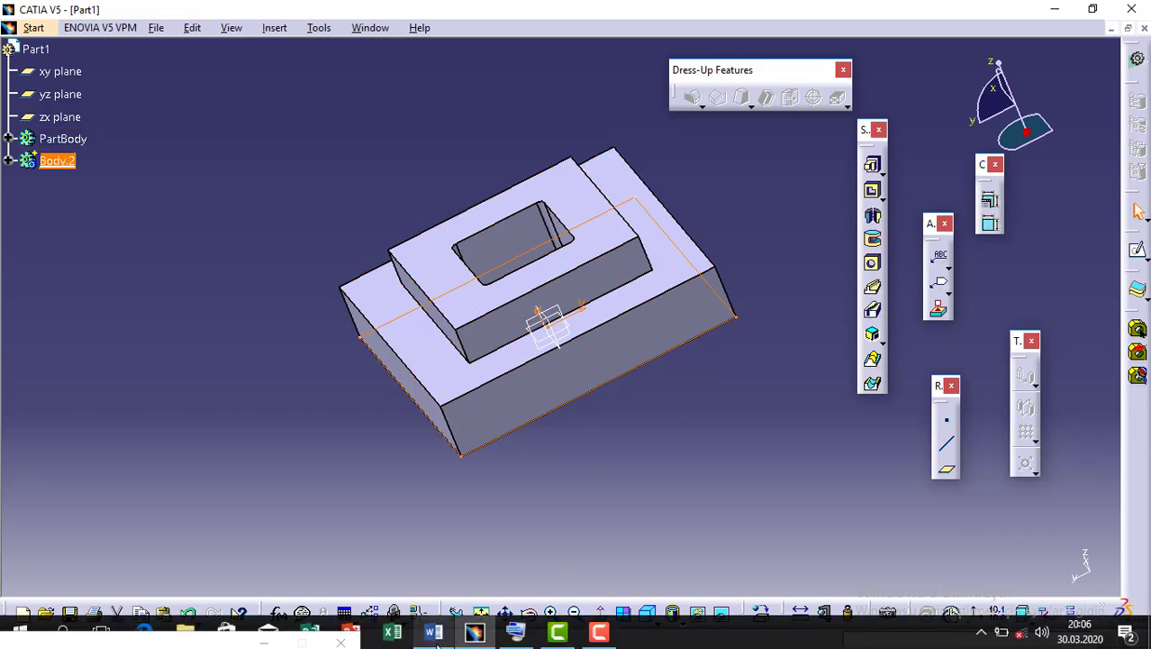
left_click(433, 632)
scroll(422, 609, "down", 6)
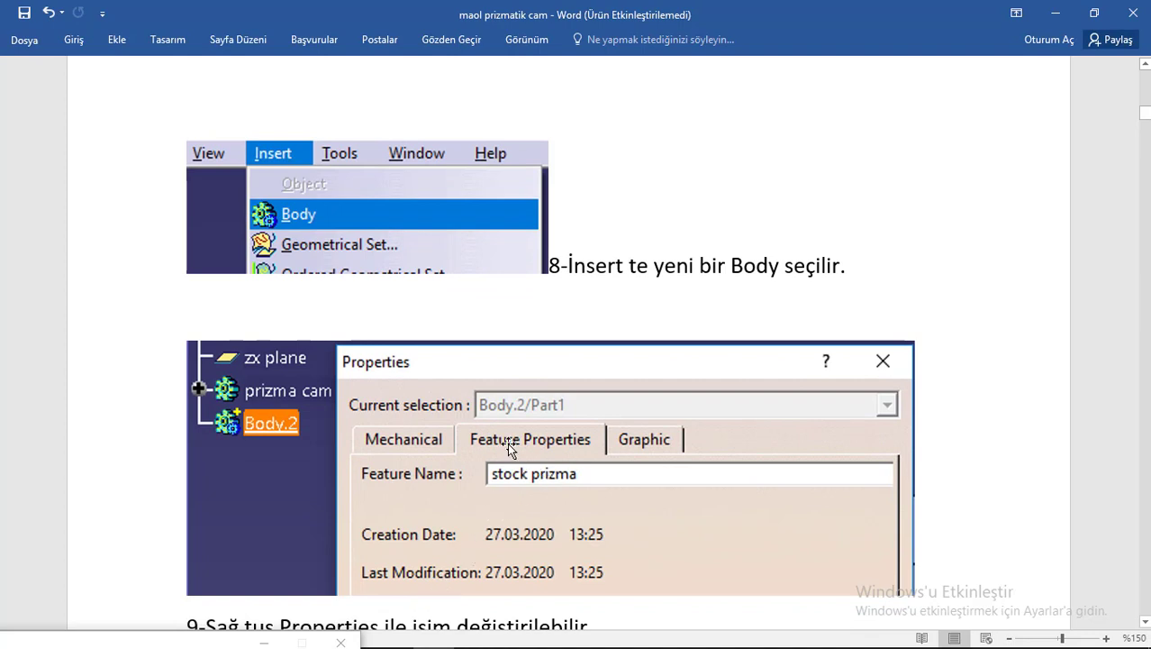
scroll(568, 484, "down", 4)
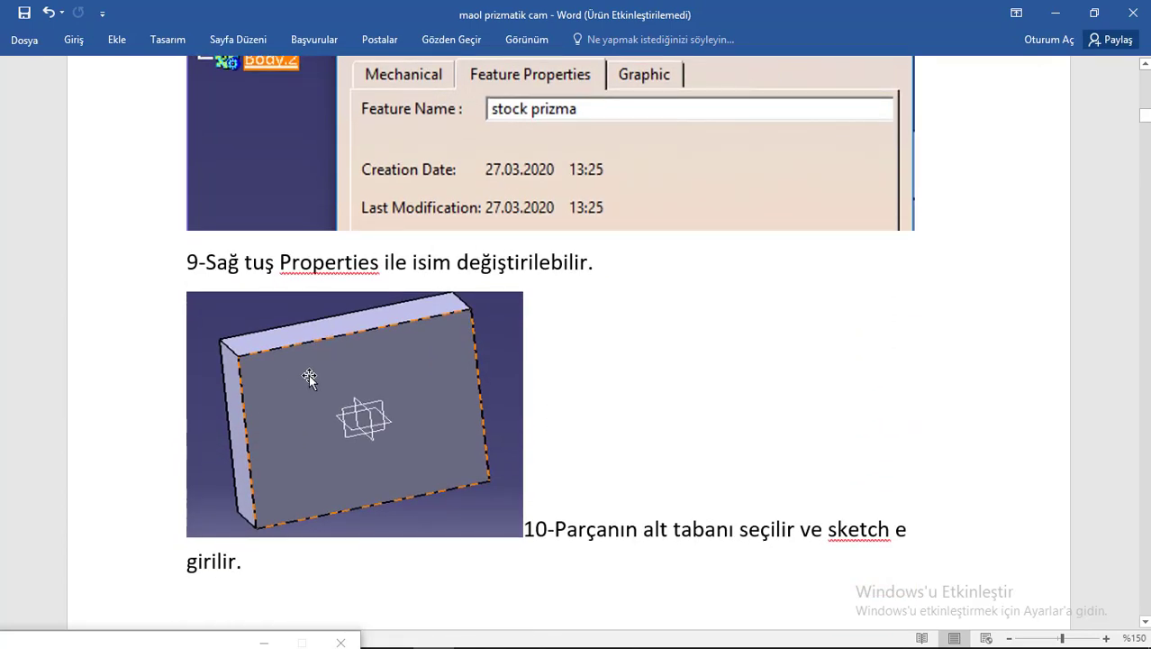
scroll(308, 374, "down", 1)
scroll(412, 401, "down", 2)
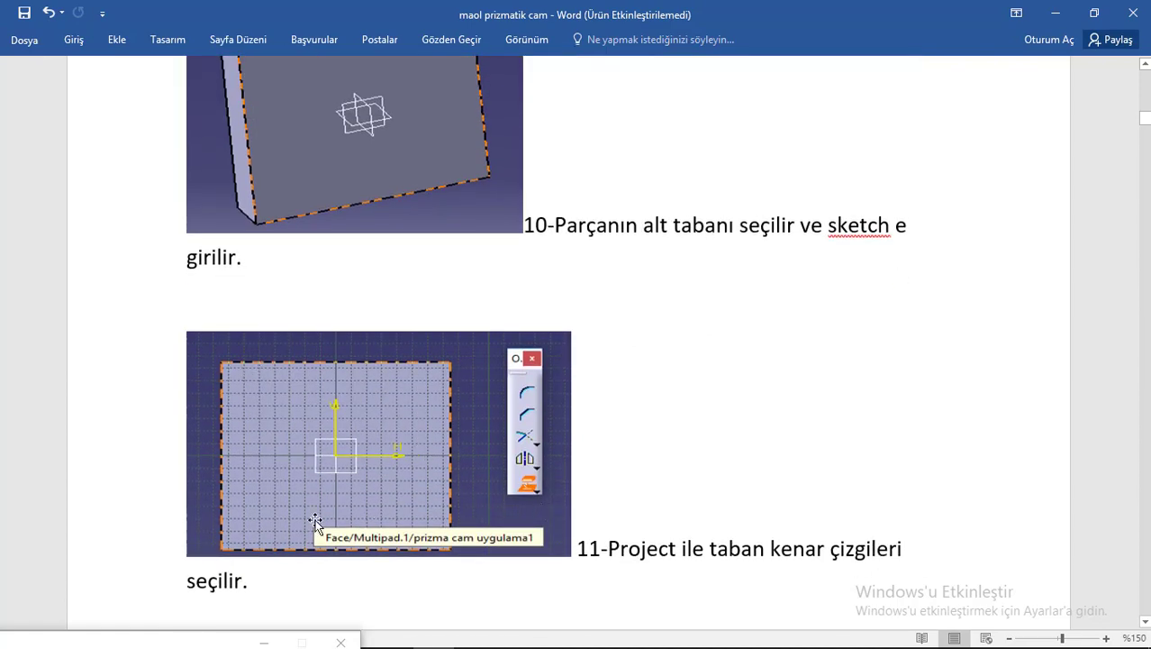
scroll(290, 509, "down", 8)
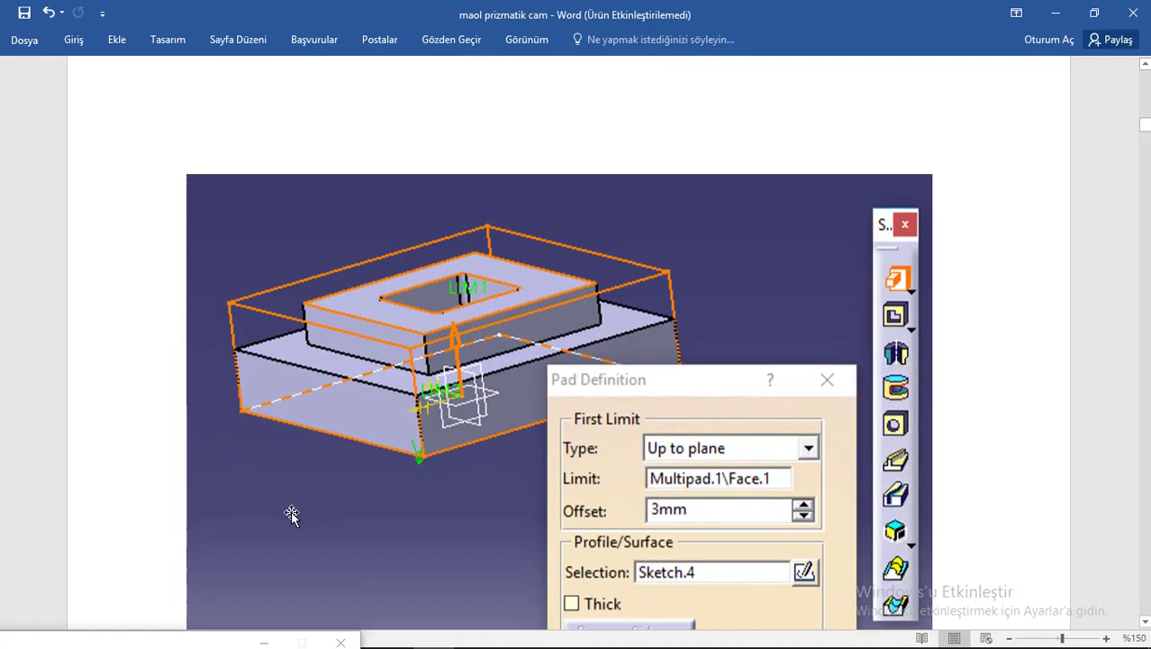
scroll(386, 396, "down", 1)
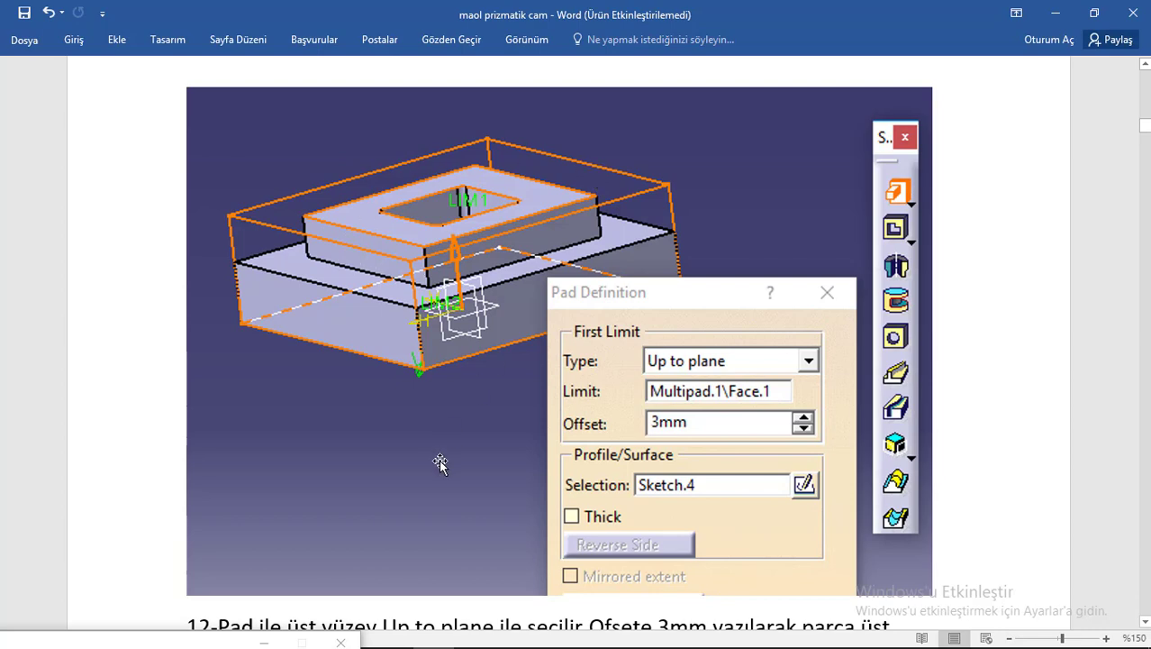
scroll(439, 459, "down", 5)
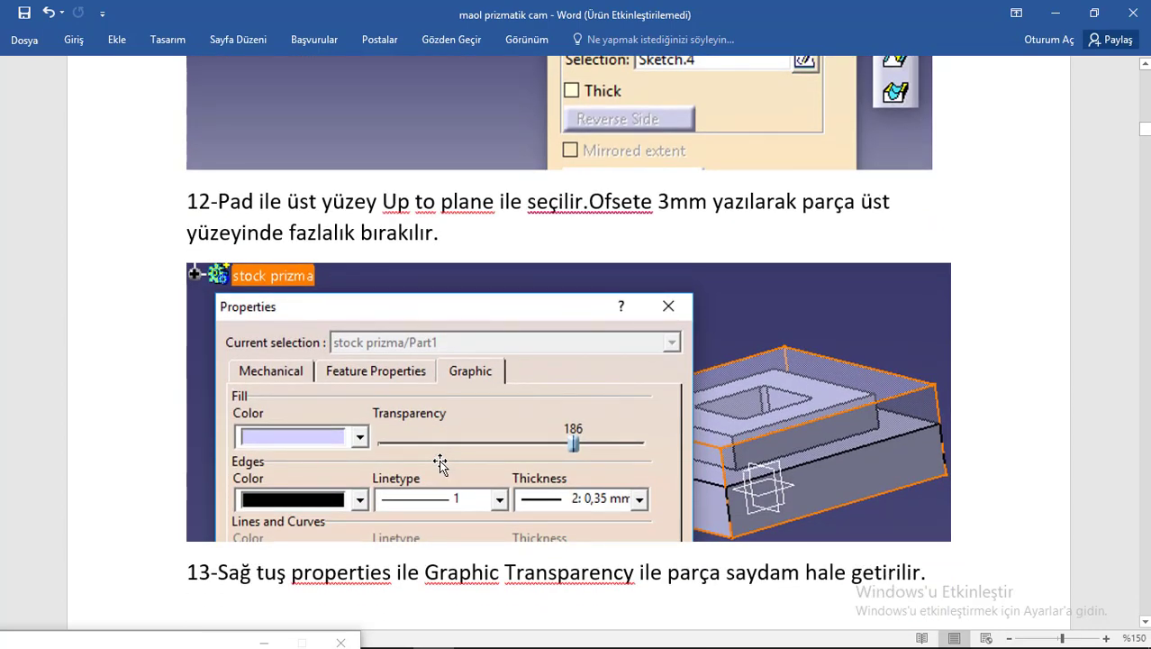
scroll(438, 459, "up", 1)
Step: Return to CATIA and pad the stock sketch upward, Up to plane at the raised block's top face with a 3 mm offset
left_click(477, 634)
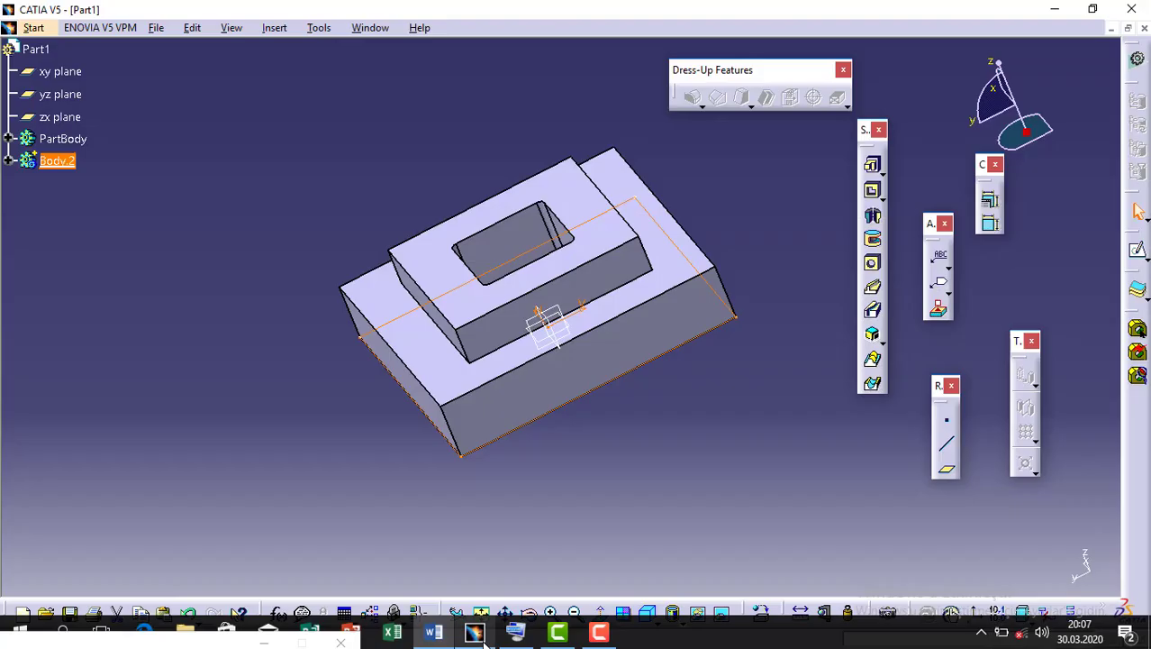
left_click(873, 185)
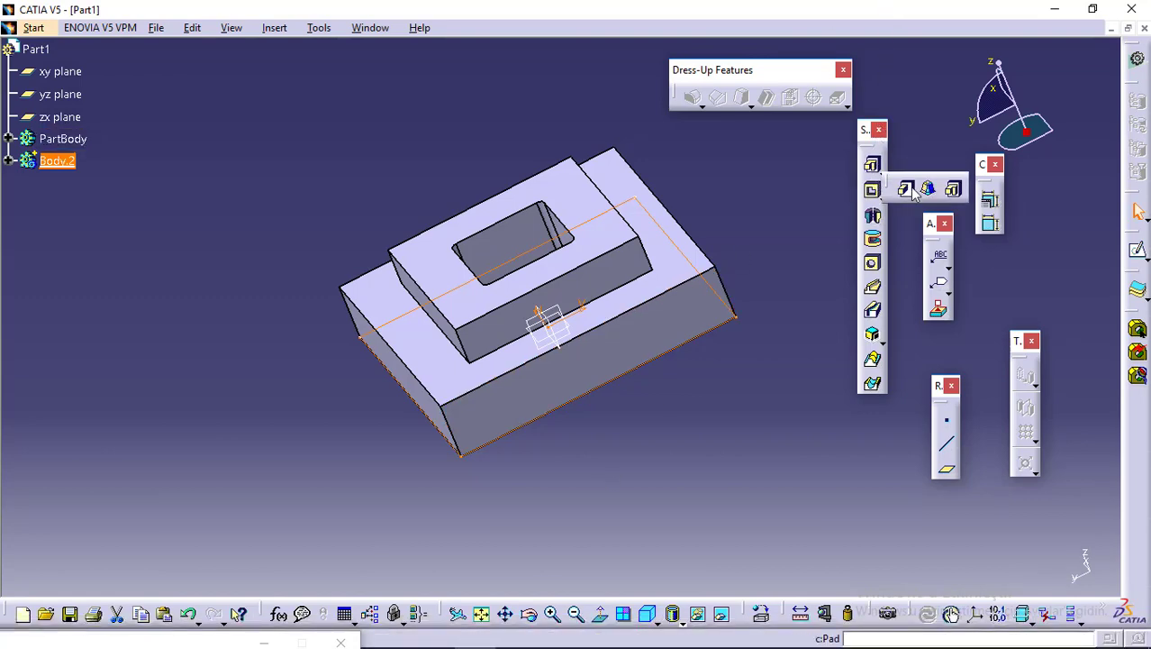
left_click(908, 191)
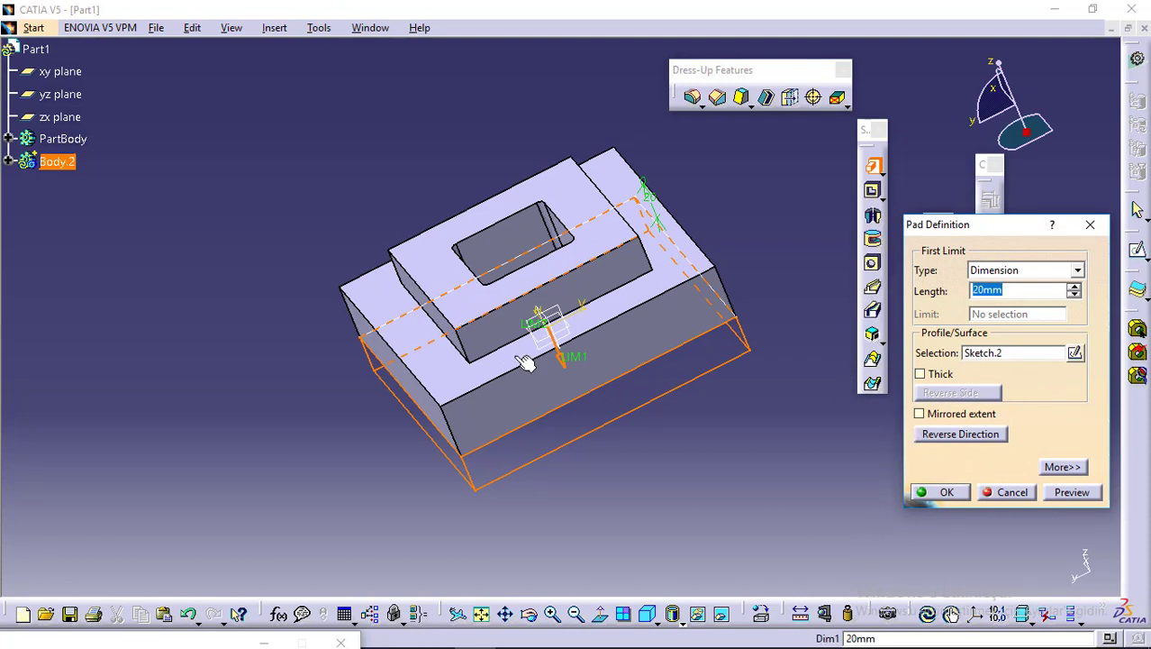
left_click(567, 371)
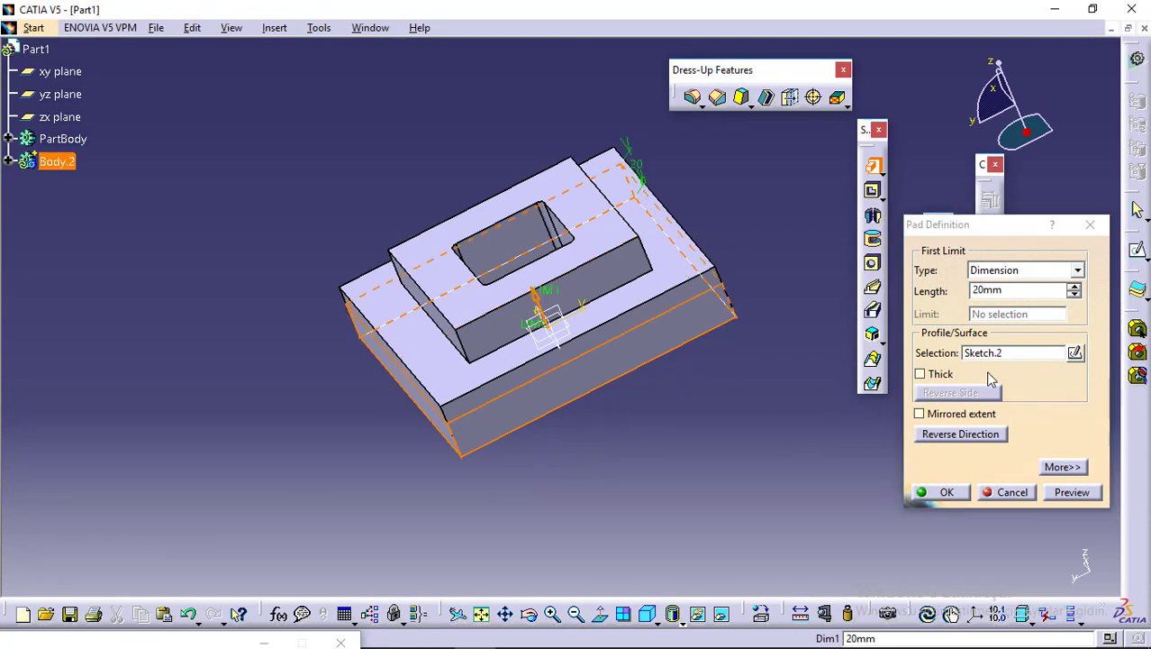
left_click(1076, 272)
left_click(1076, 271)
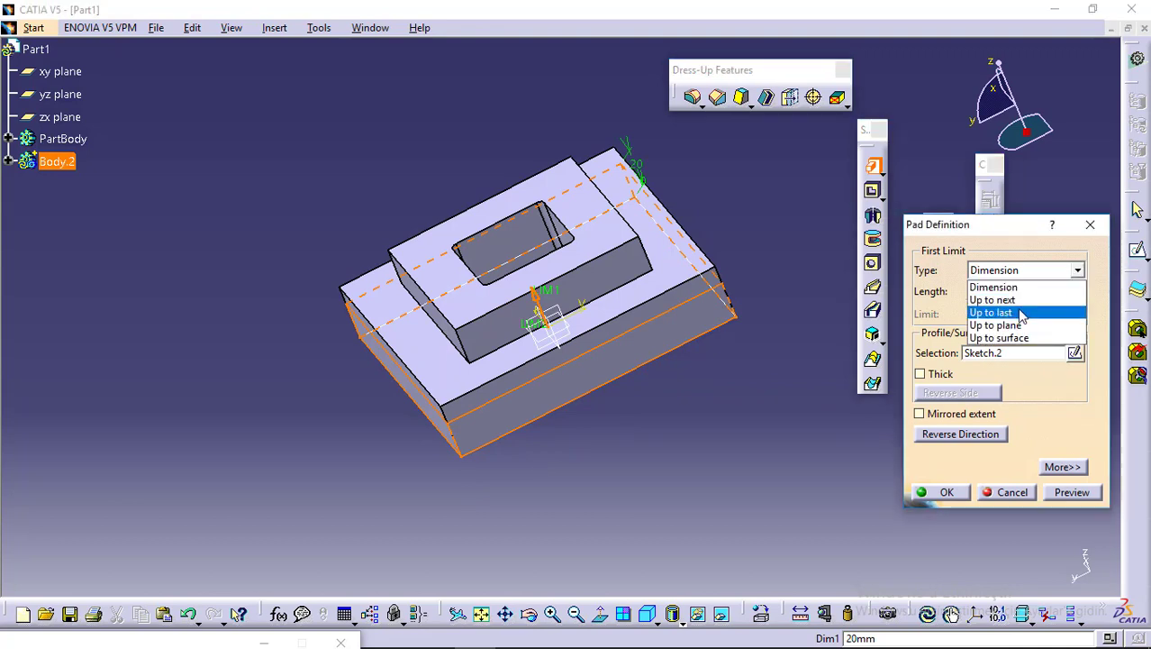
left_click(1019, 326)
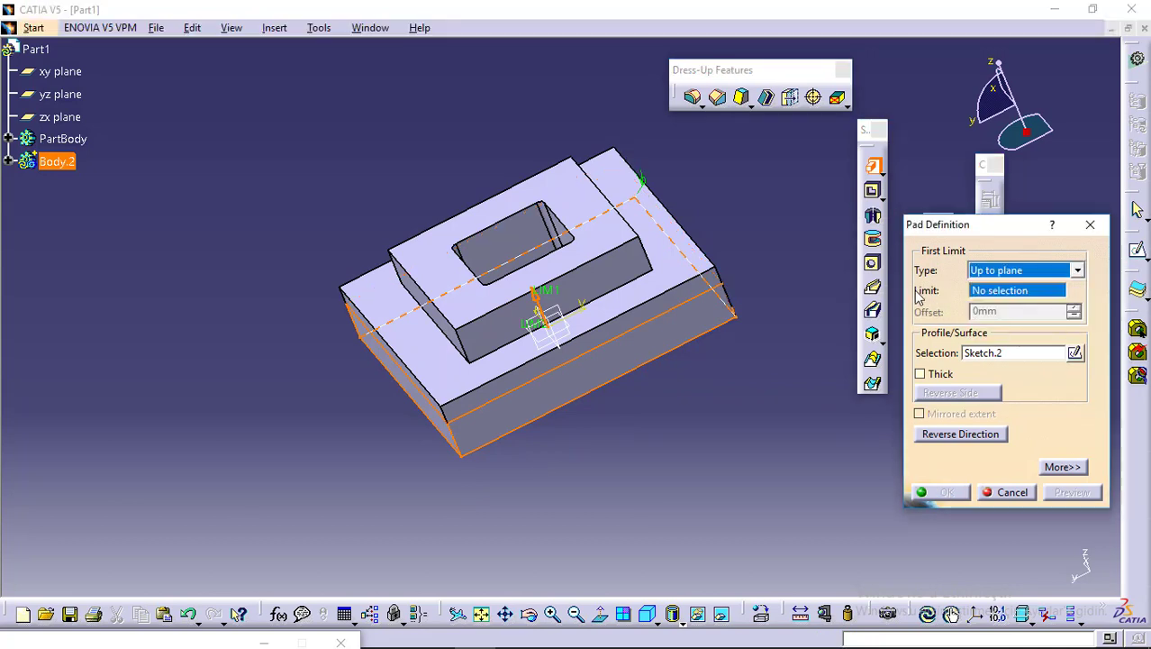
left_click(609, 245)
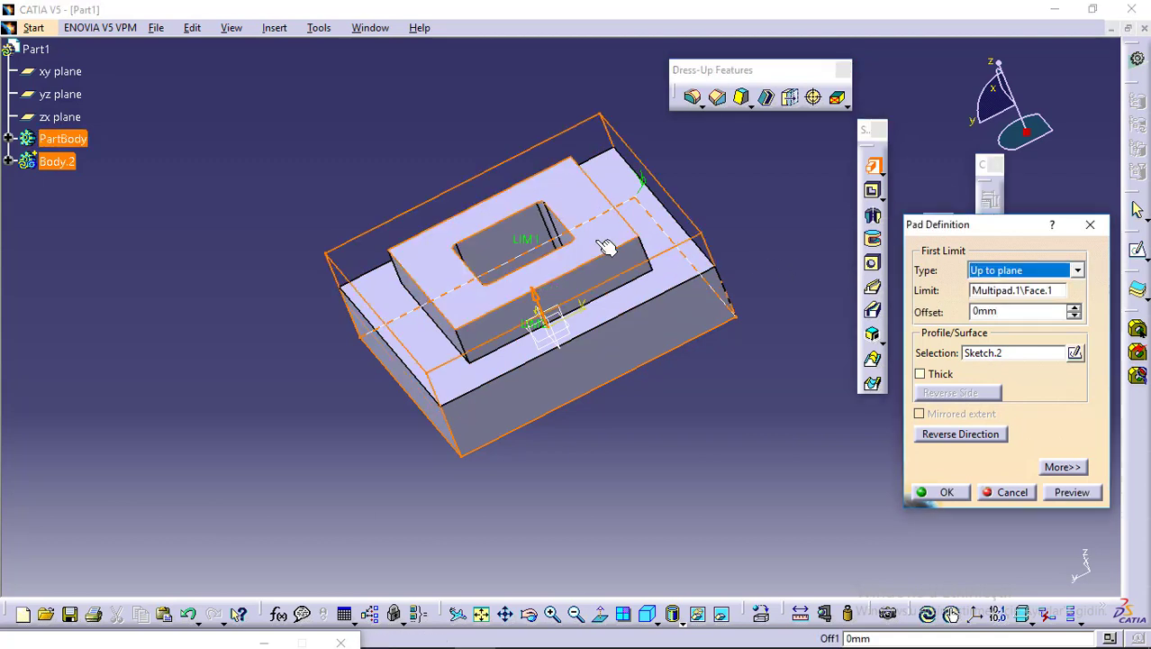
left_click_drag(1009, 315, 965, 320)
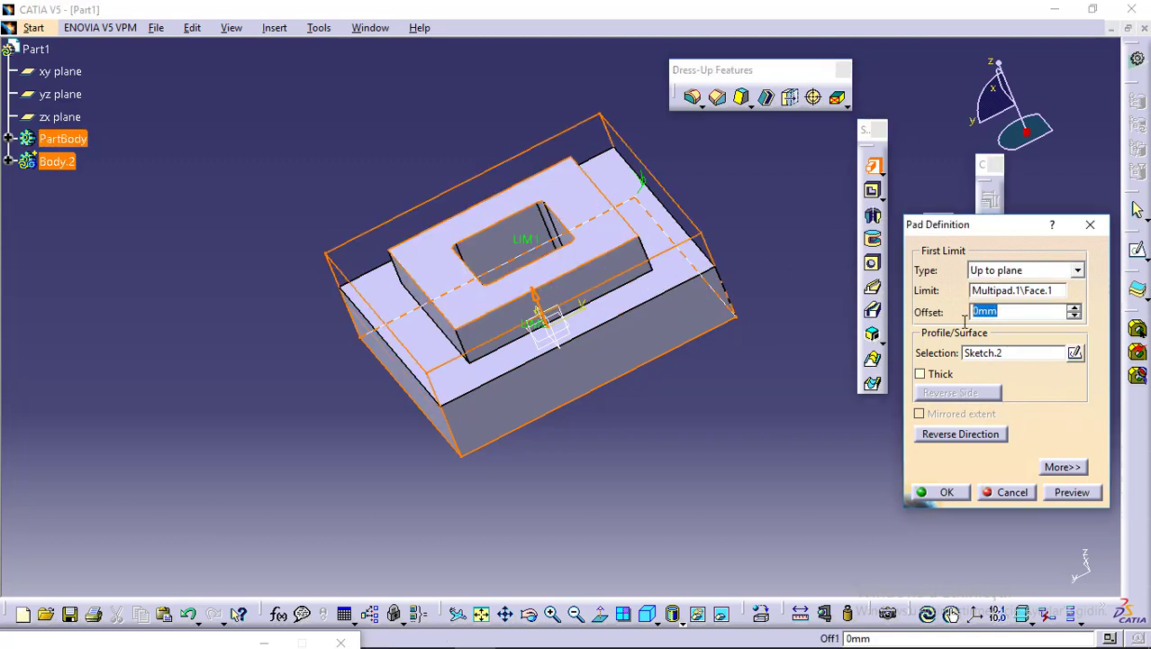
type("3")
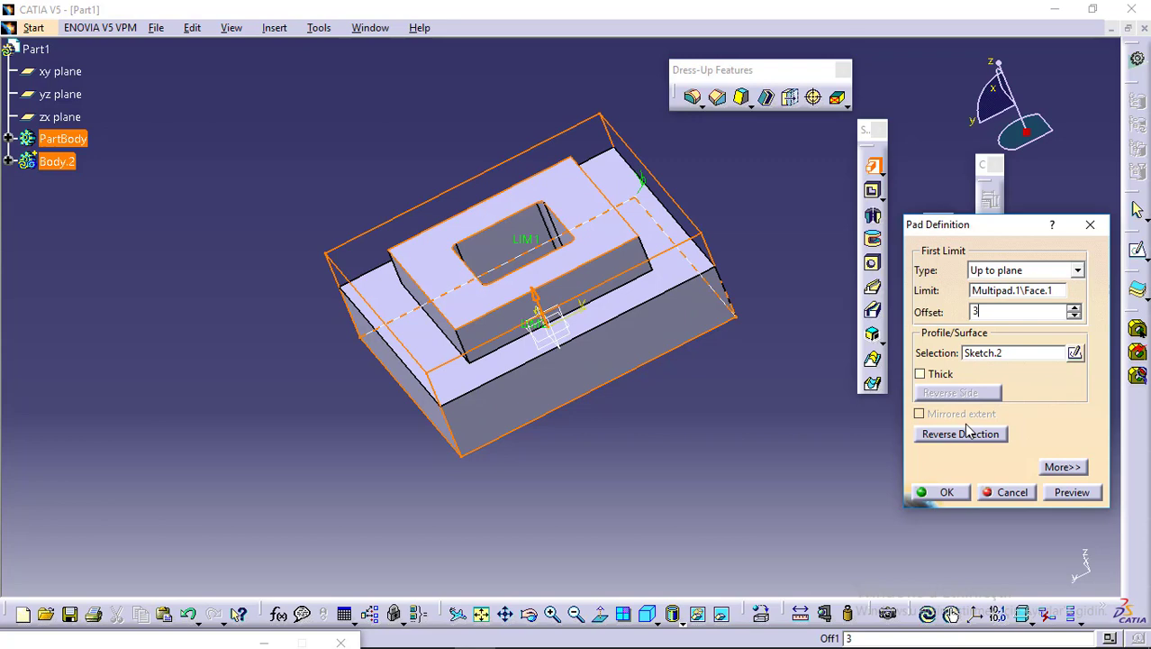
left_click(942, 491)
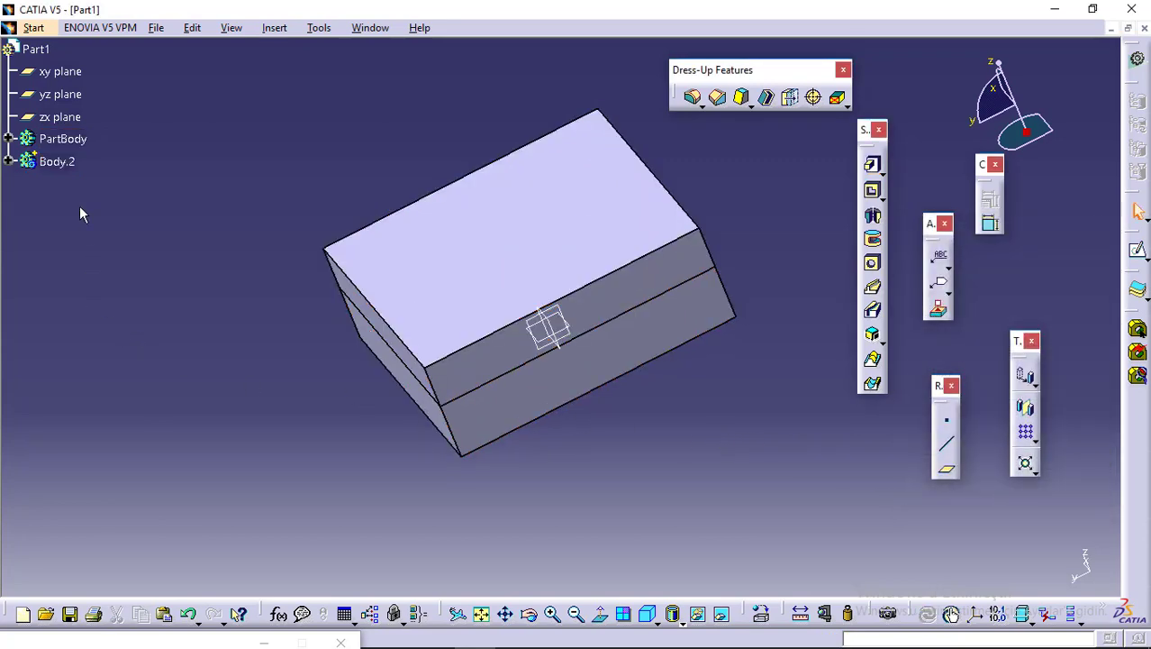
Step: Set the stock body's fill transparency to about 226 in its graphic properties
left_click(56, 161)
right_click(58, 162)
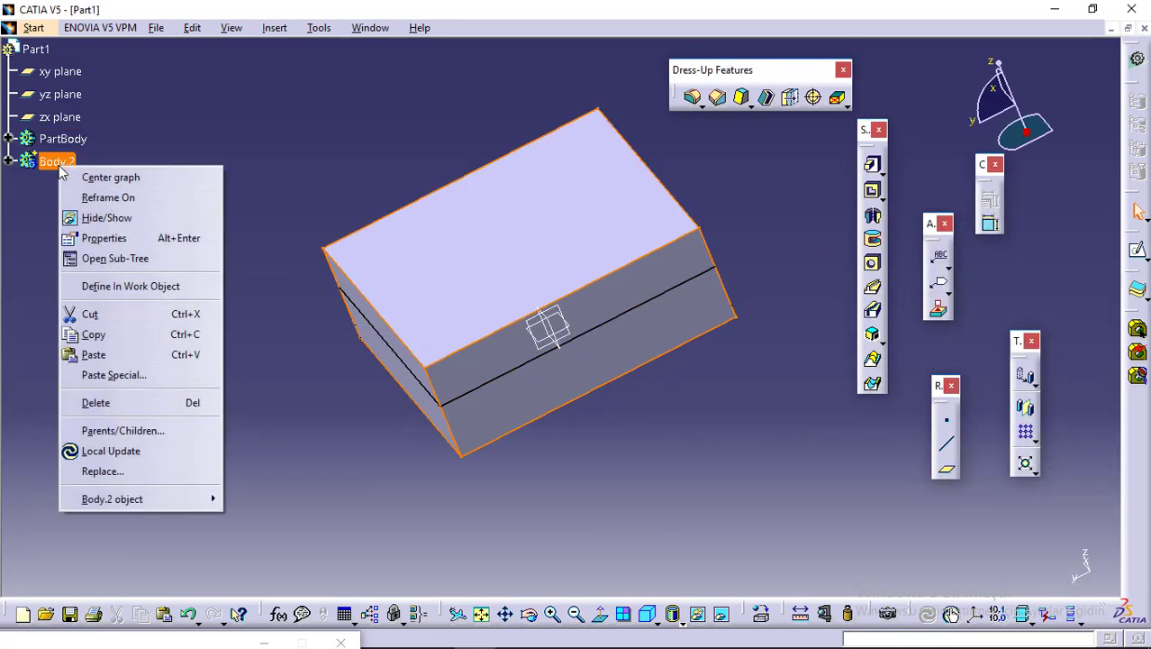
left_click(101, 237)
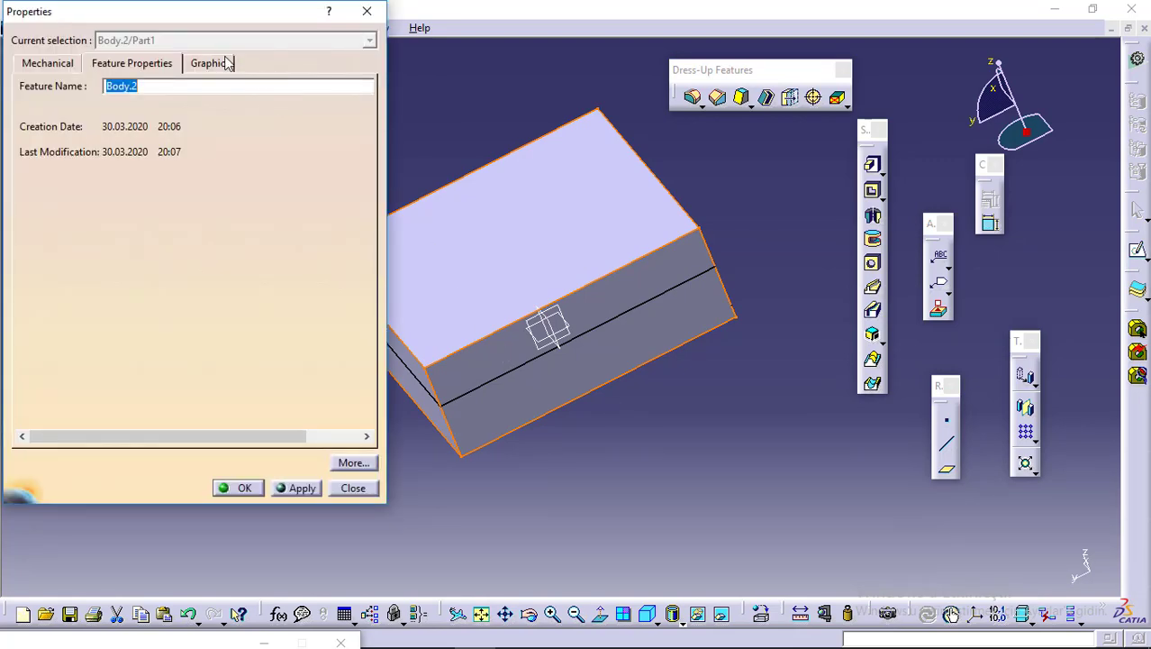
left_click(213, 63)
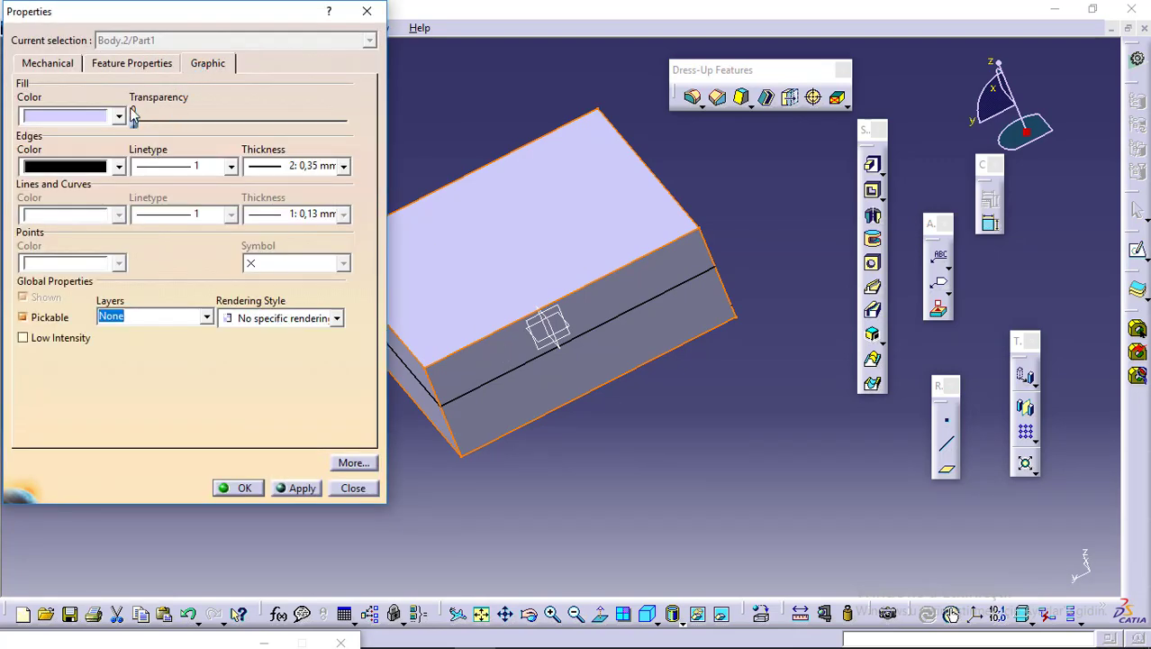
left_click_drag(132, 118, 324, 137)
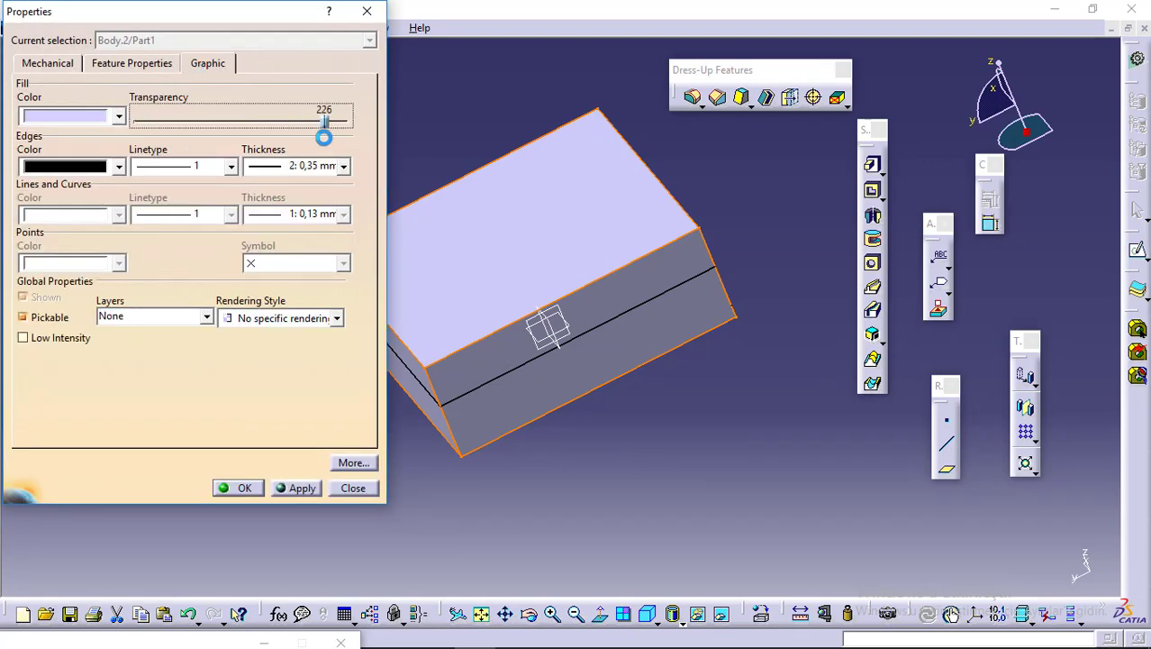
left_click(251, 494)
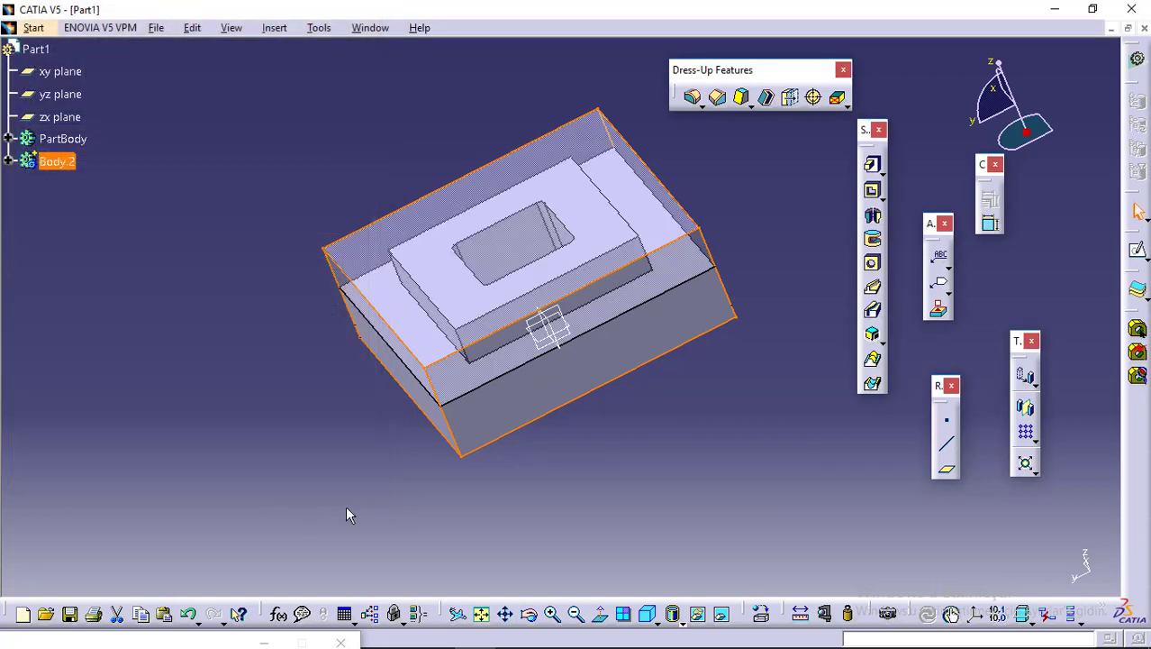
left_click(394, 470)
middle_click_drag(394, 470, 365, 505)
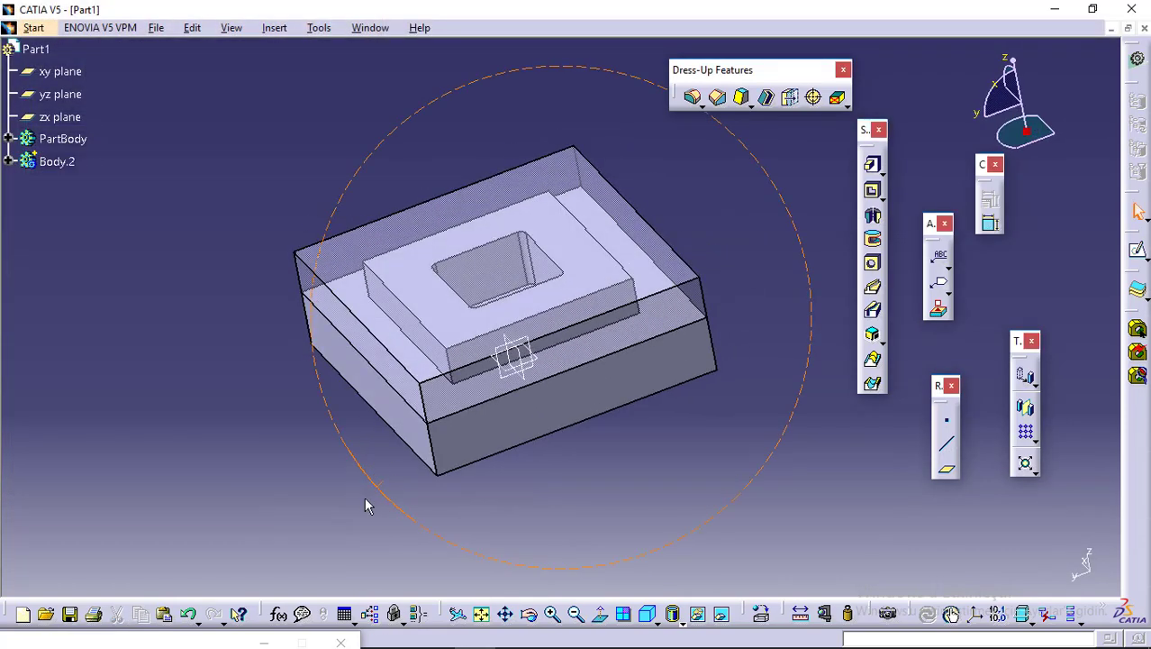
Step: Create a Between point at the middle (ratio 0.5) of two diagonally opposite corners of the stock's top face
left_click(950, 426)
left_click_drag(985, 372, 841, 368)
left_click(933, 397)
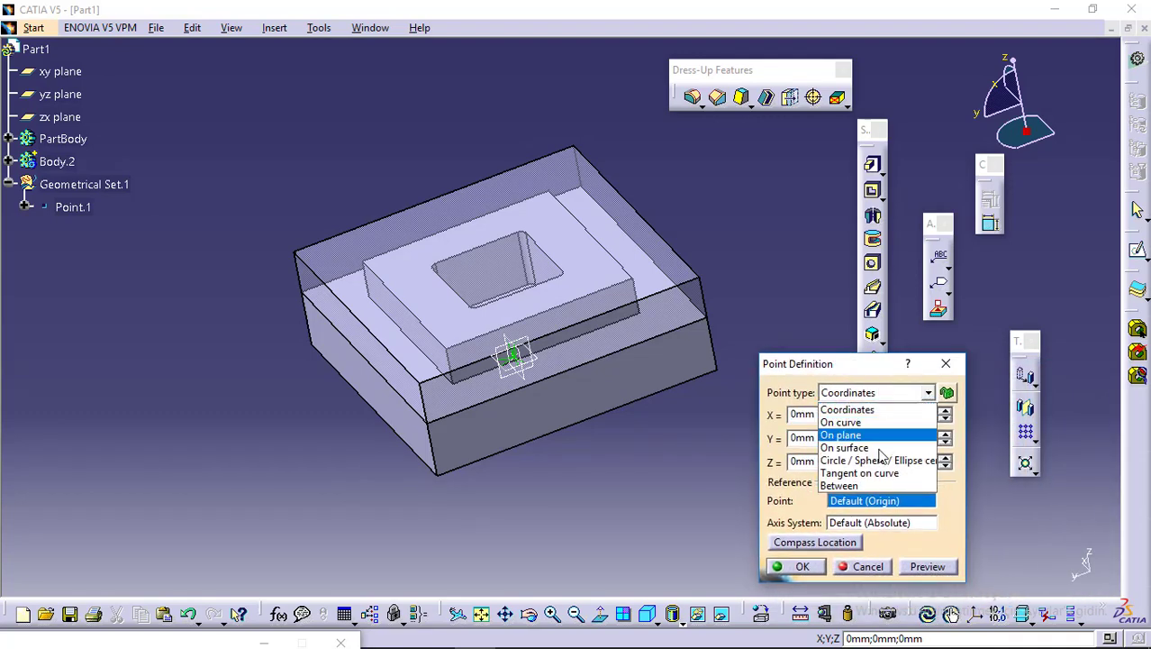
left_click(867, 490)
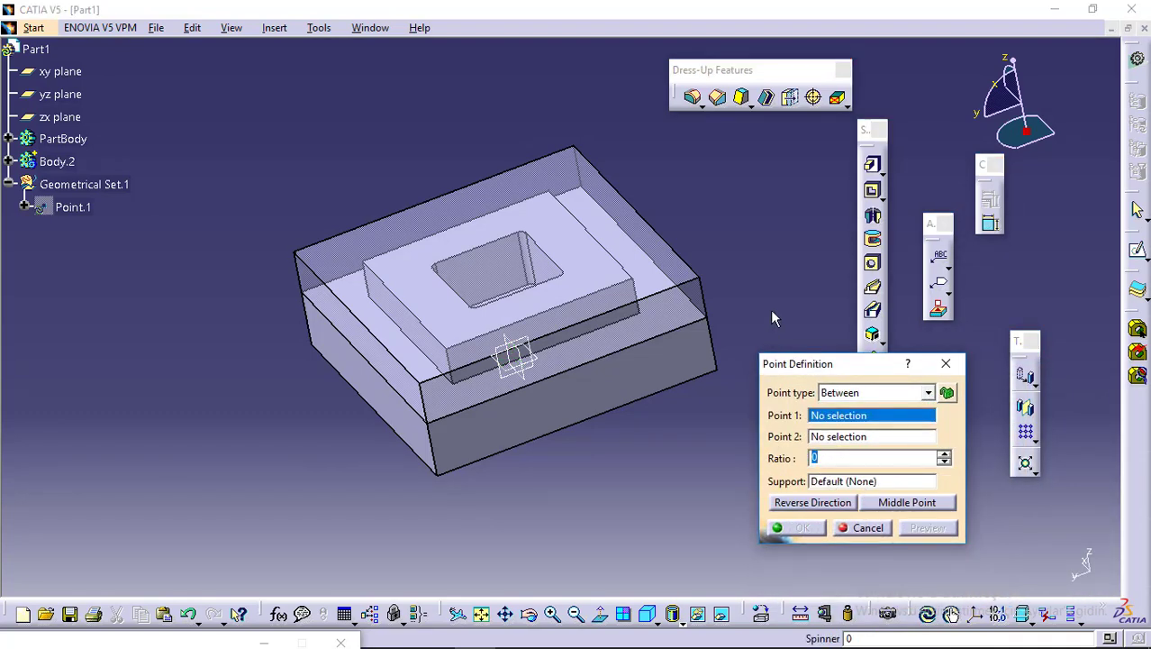
left_click(297, 251)
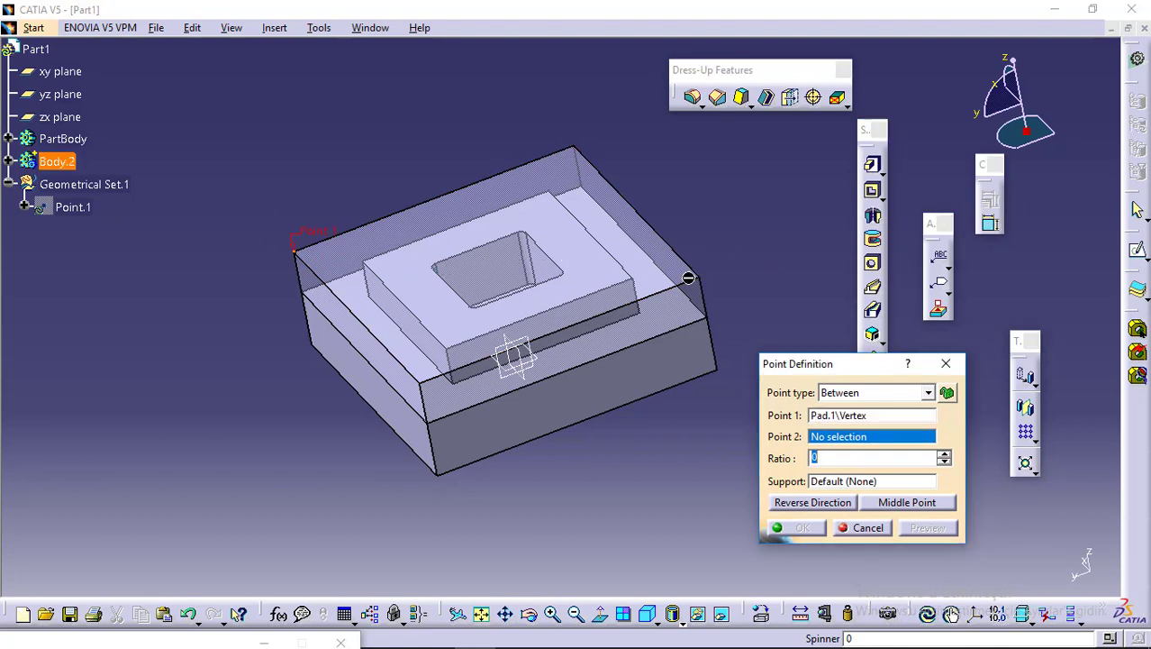
left_click(700, 277)
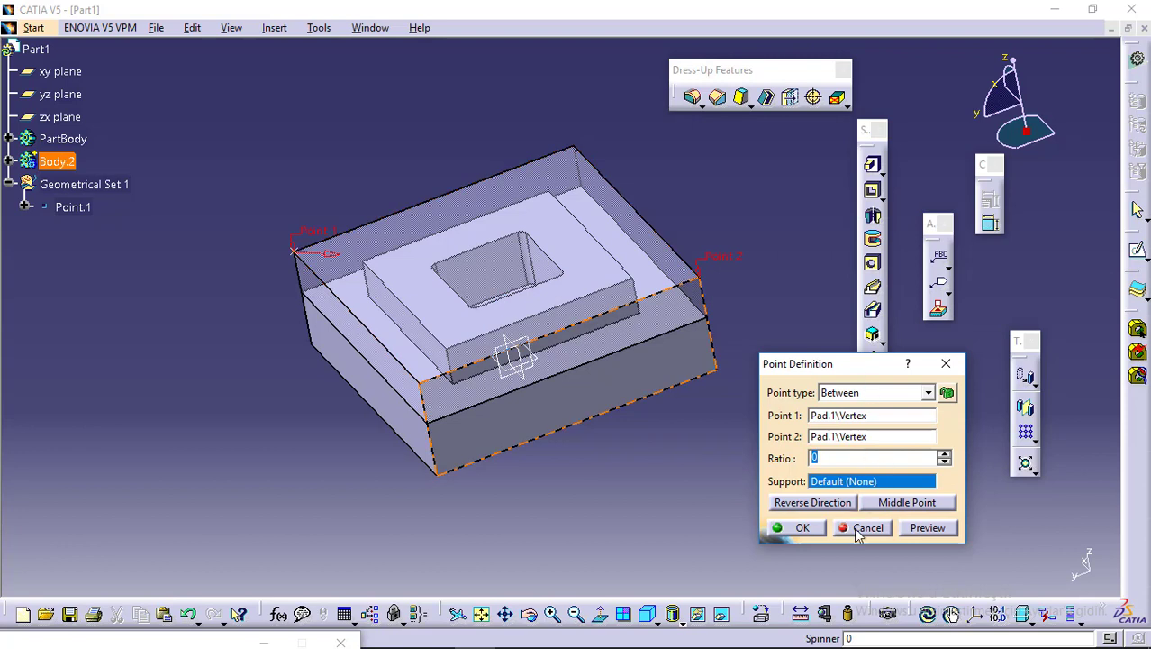
left_click(905, 503)
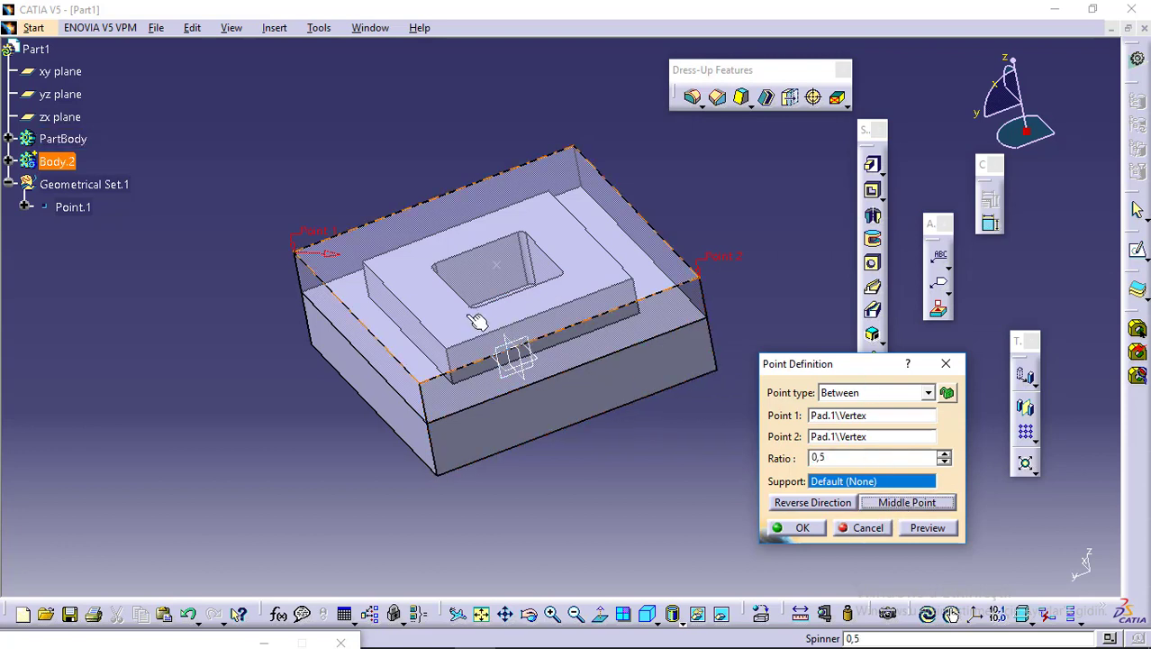
left_click(802, 528)
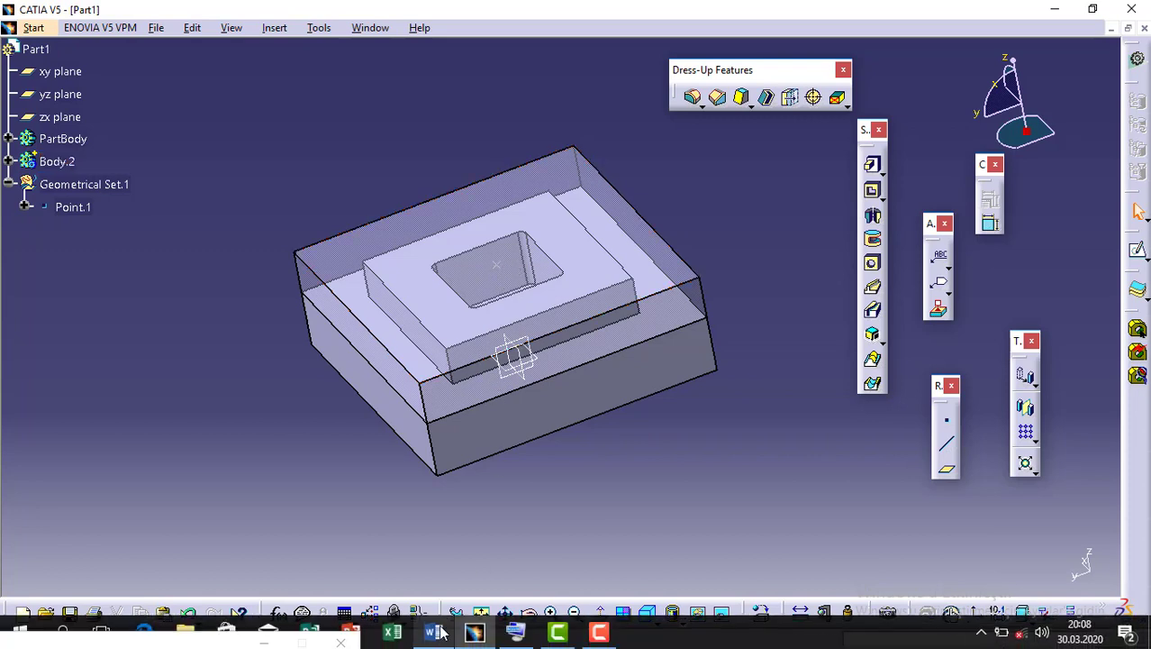
Step: Switch to the Word guide and review steps 12 to 14 and the illustration for entering Prismatic Machining
left_click(440, 633)
scroll(594, 405, "down", 3)
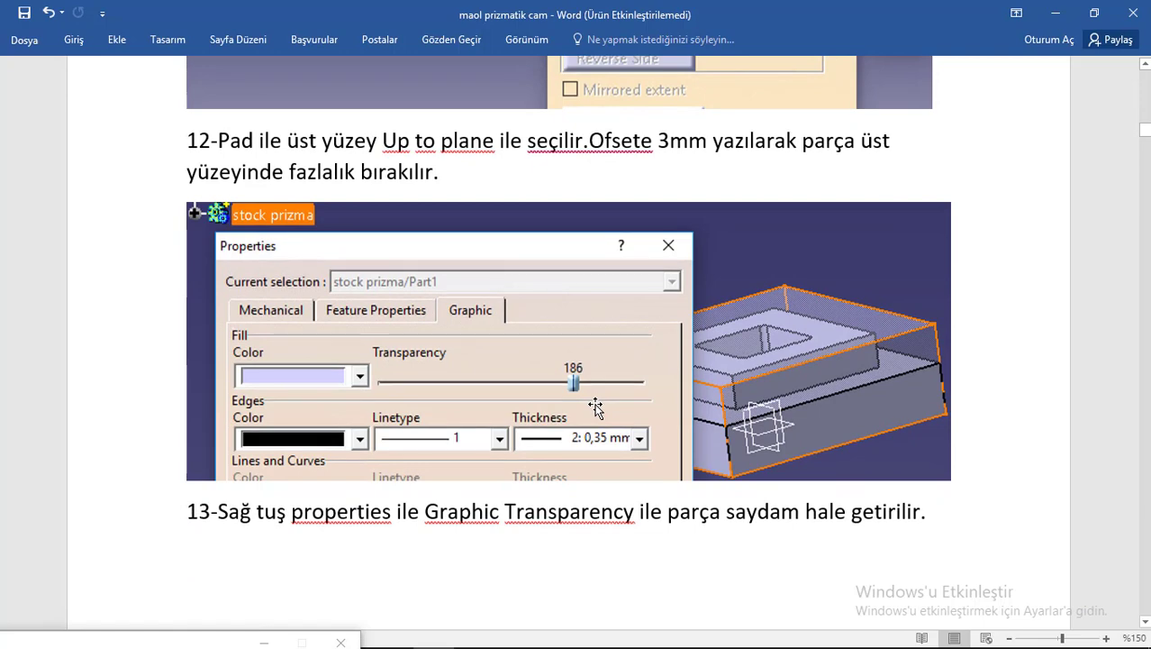
scroll(586, 367, "up", 6)
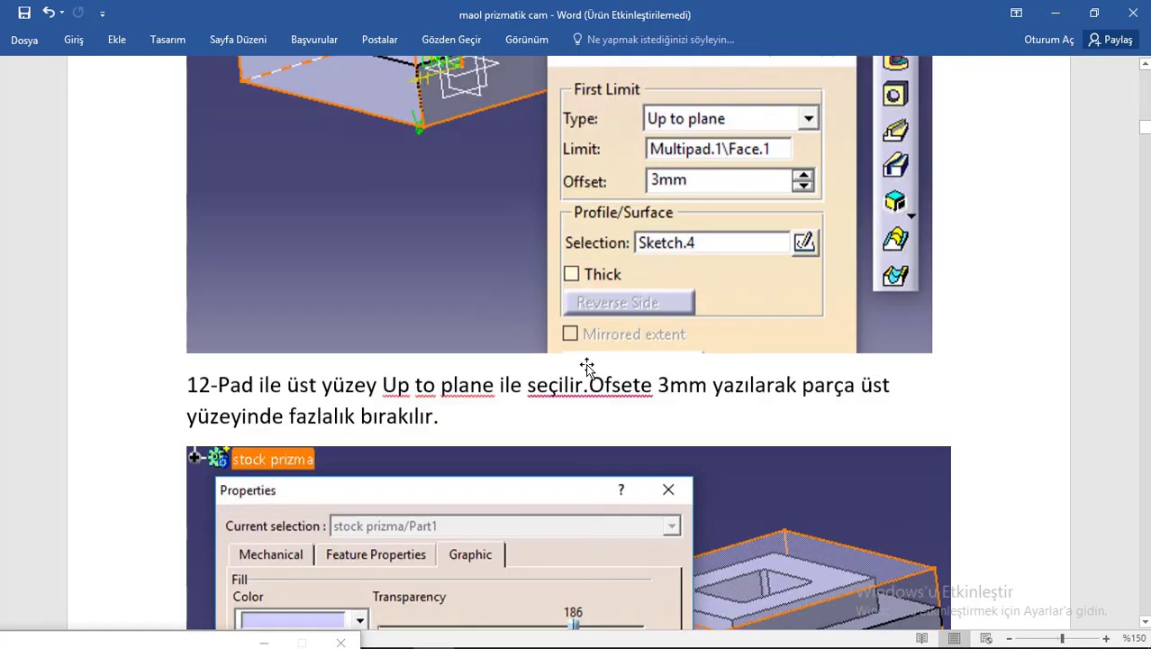
scroll(587, 365, "up", 4)
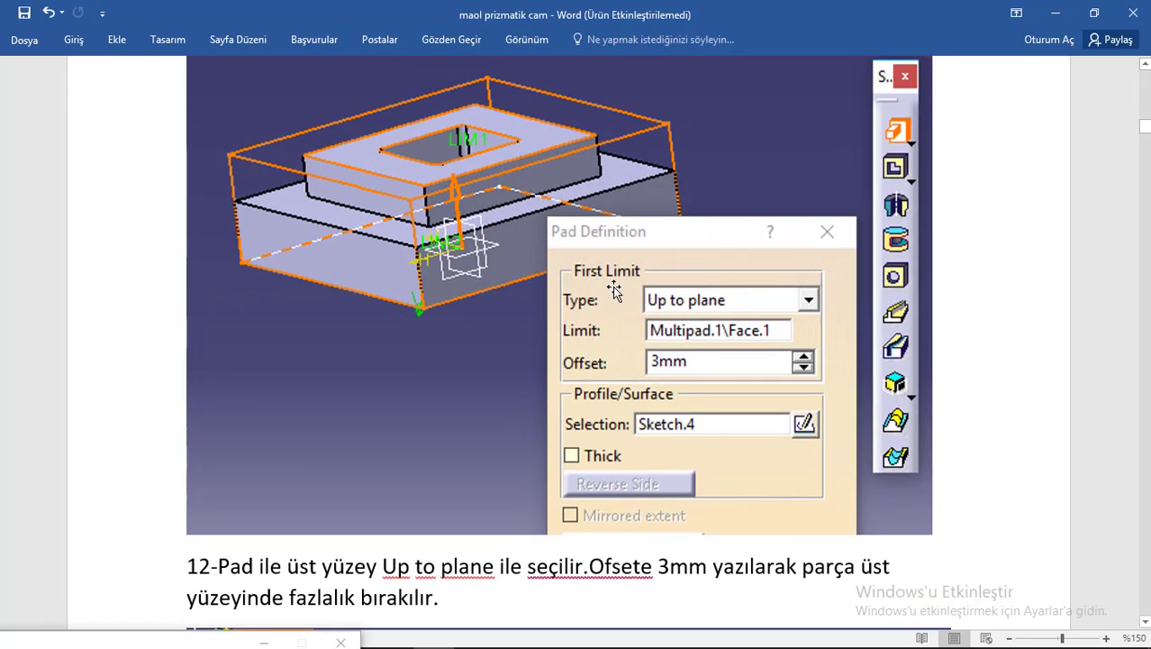
scroll(599, 351, "down", 10)
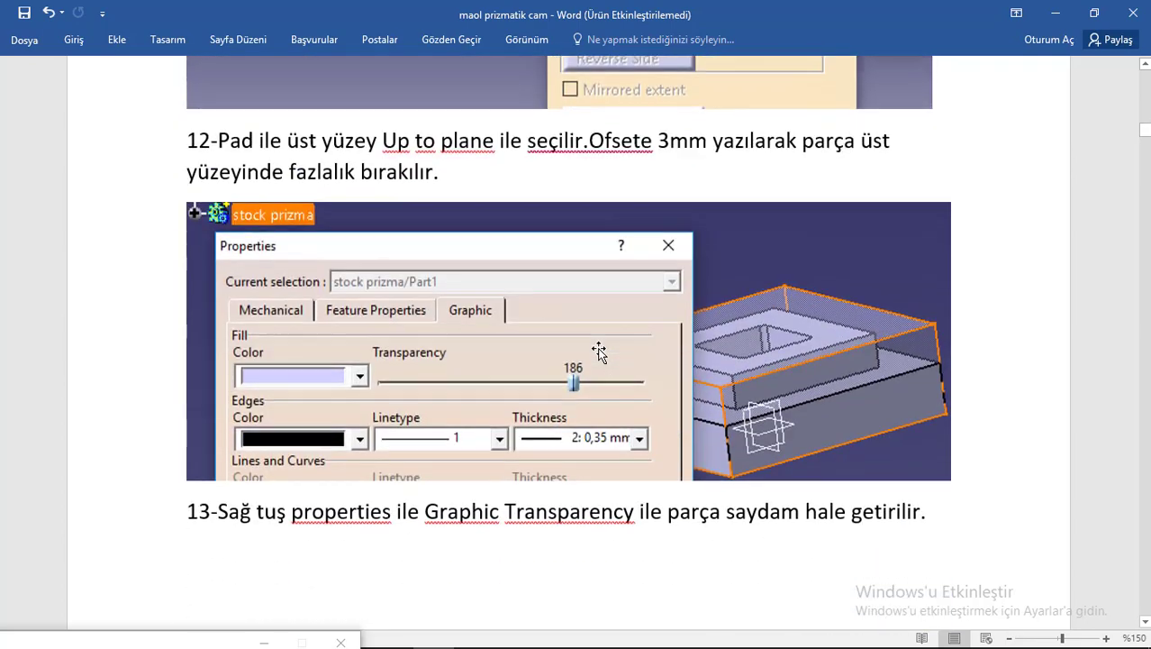
scroll(599, 351, "down", 3)
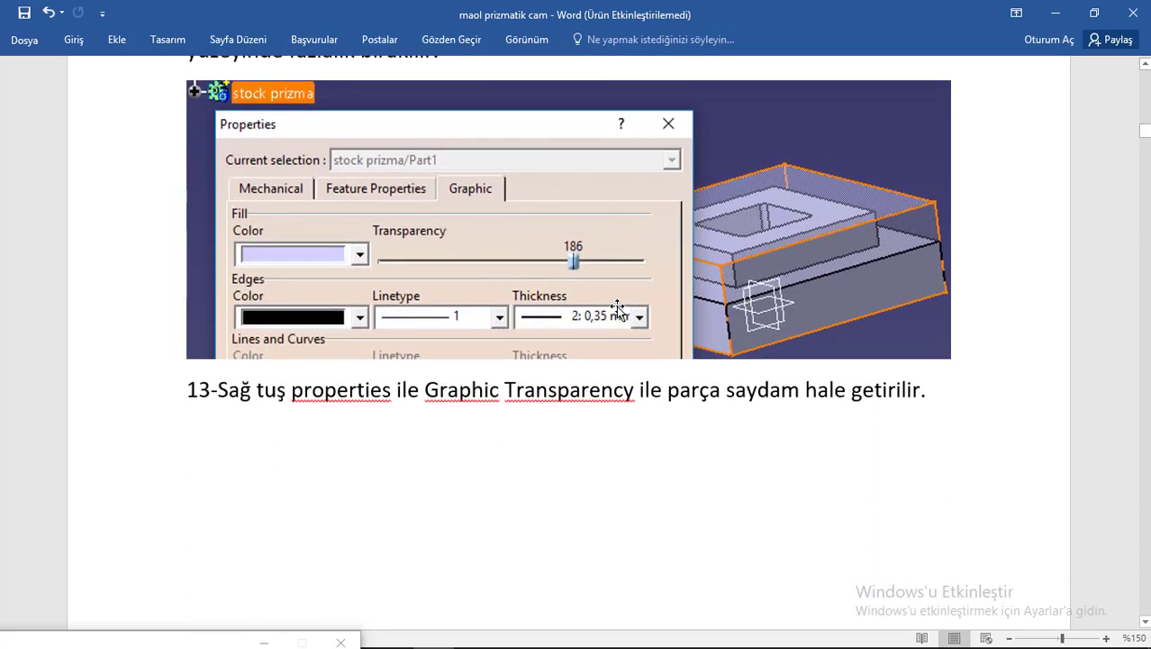
scroll(679, 356, "down", 20)
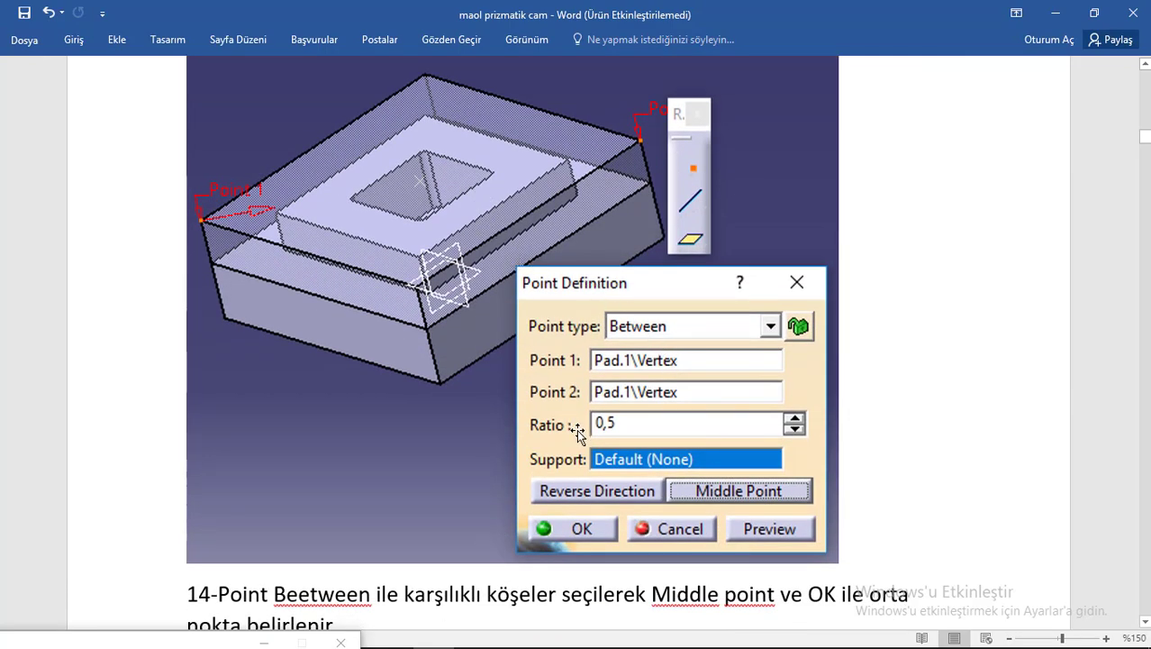
scroll(576, 430, "down", 10)
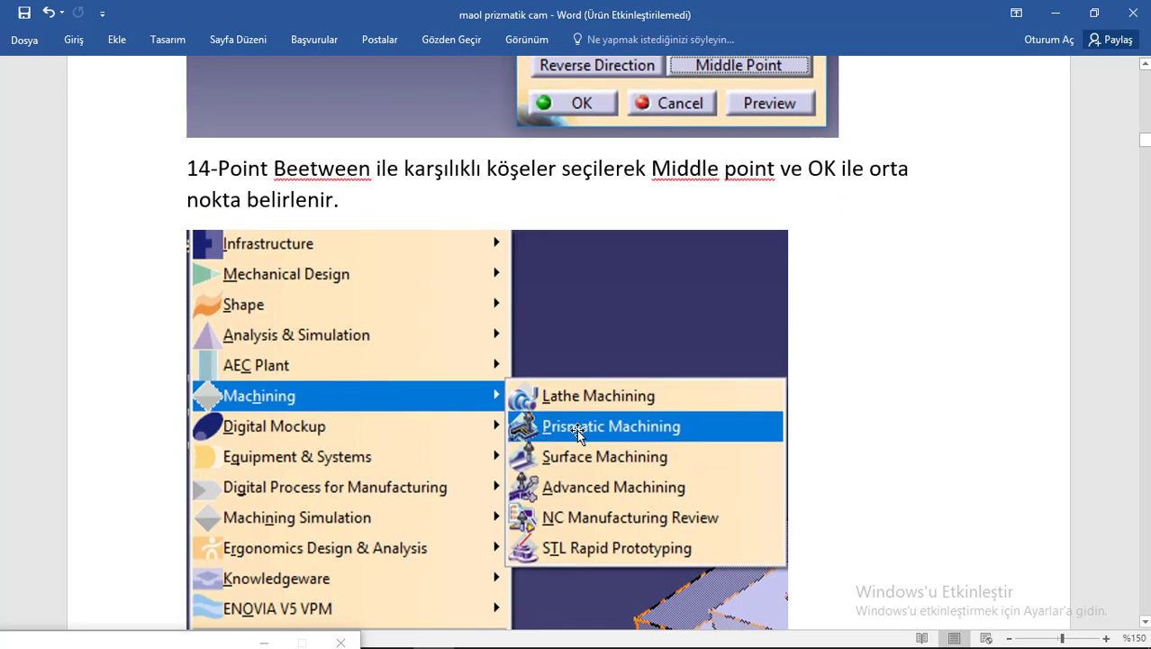
scroll(577, 430, "down", 2)
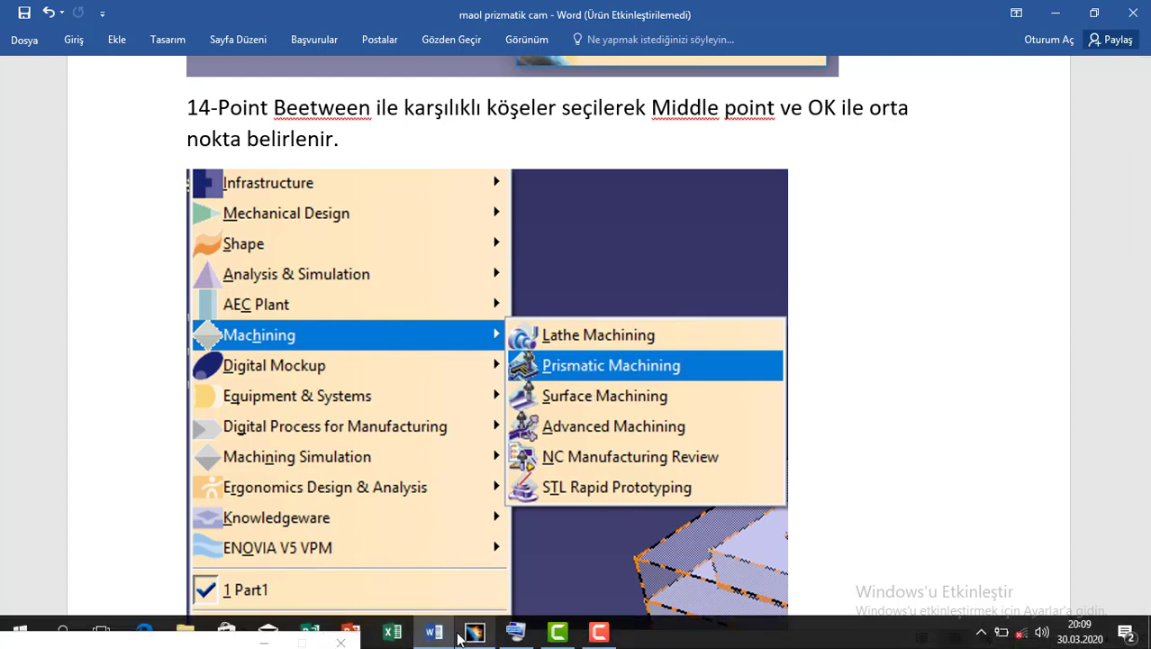
Step: Switch back to CATIA and start the Prismatic Machining workbench for the part
left_click(474, 634)
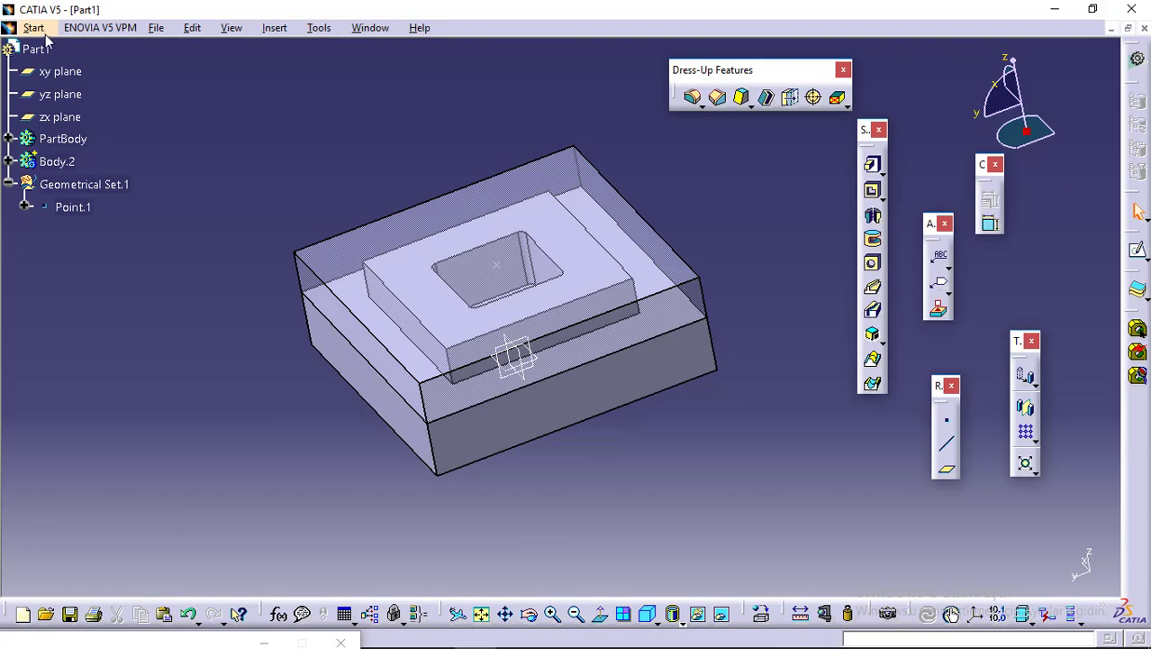
left_click(33, 28)
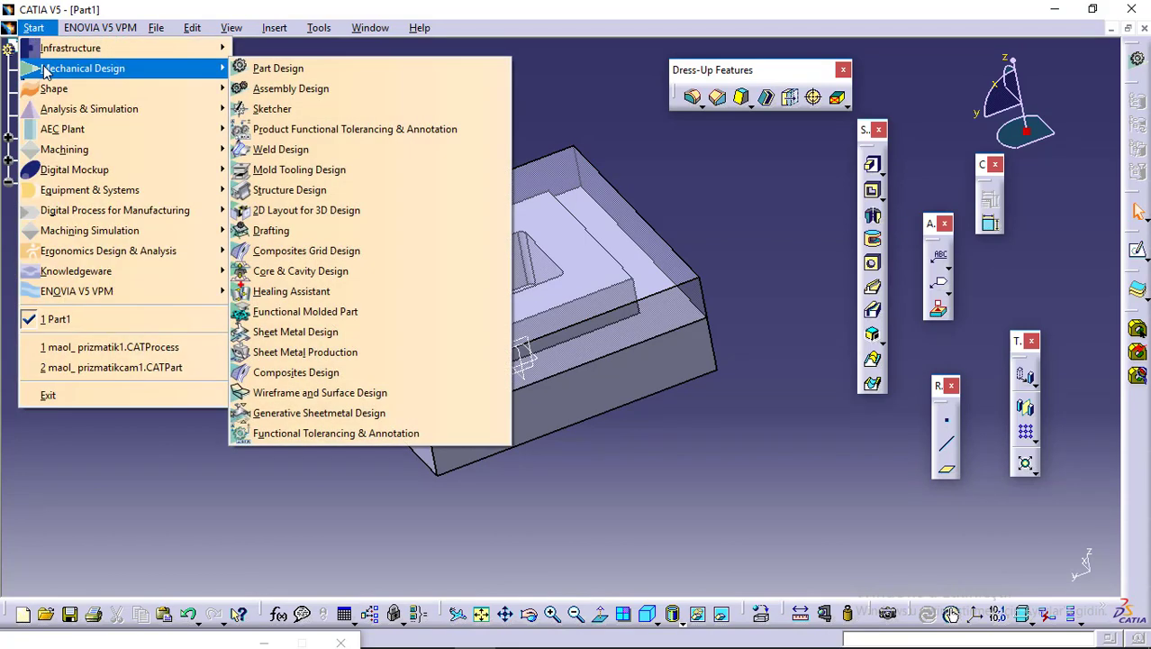
mouse_move(54, 157)
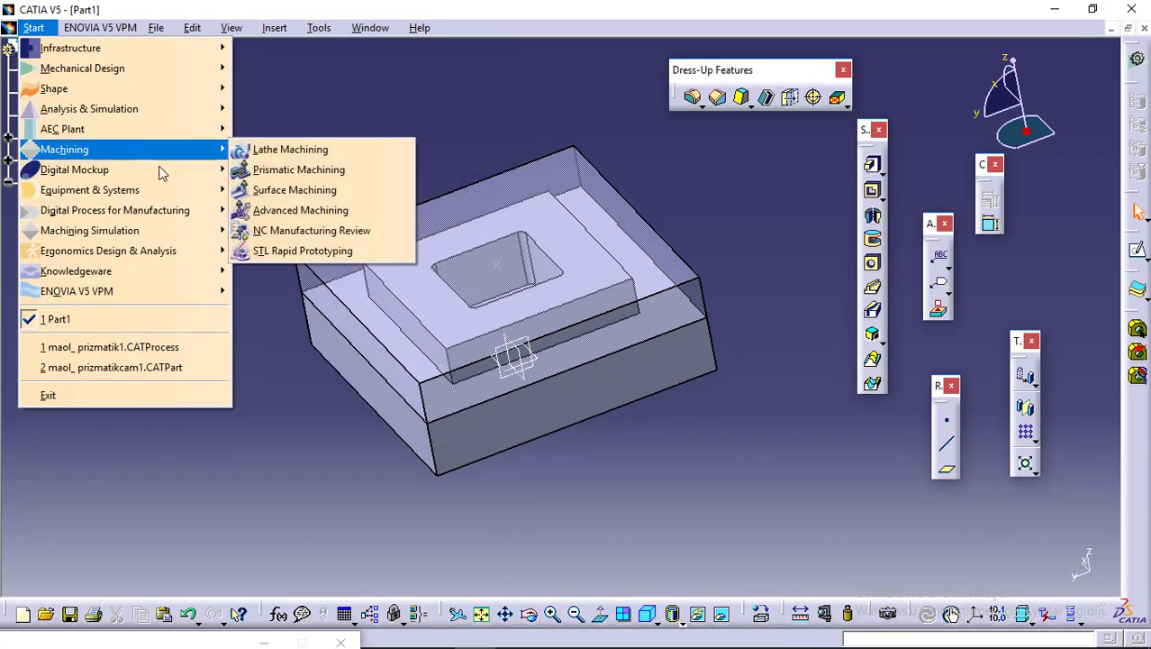
left_click(276, 171)
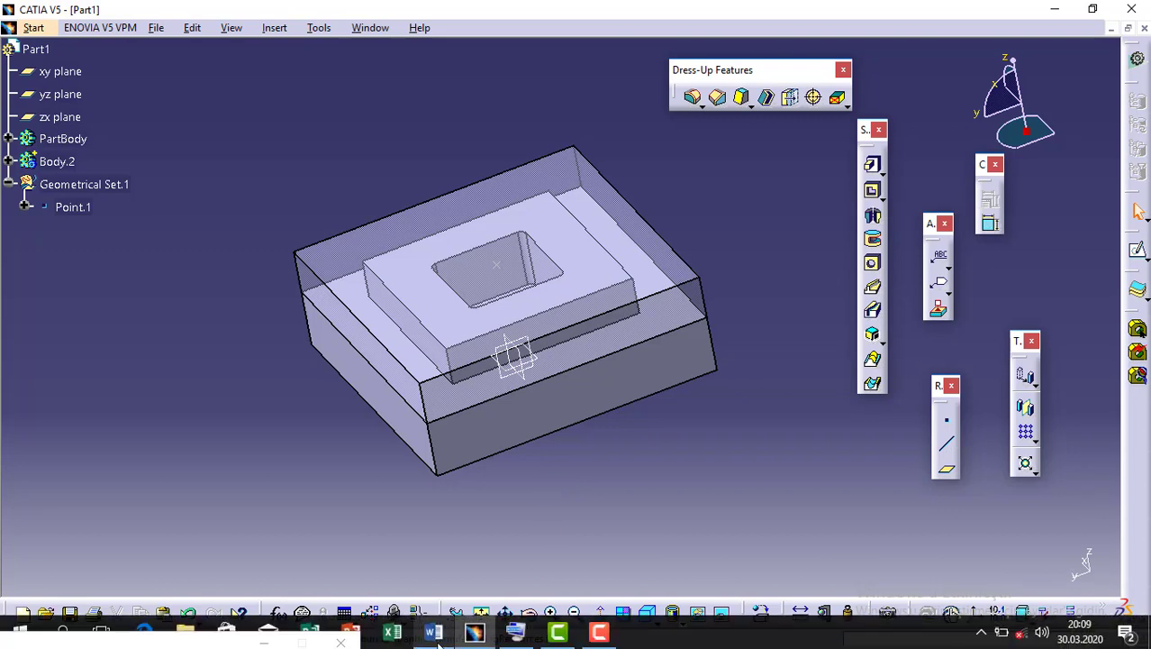
Step: Switch to the Word guide and review steps 15 to 18 on entering Prismatic Machining and placing the machining axis
left_click(436, 636)
scroll(632, 380, "down", 3)
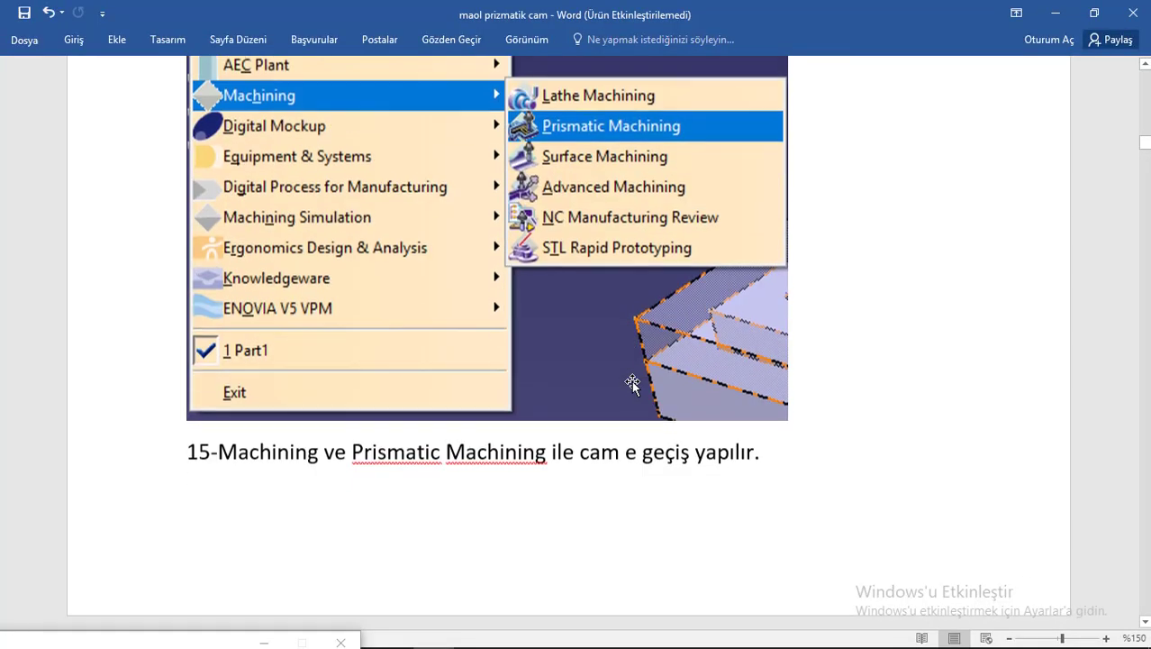
scroll(631, 381, "down", 3)
scroll(633, 382, "down", 5)
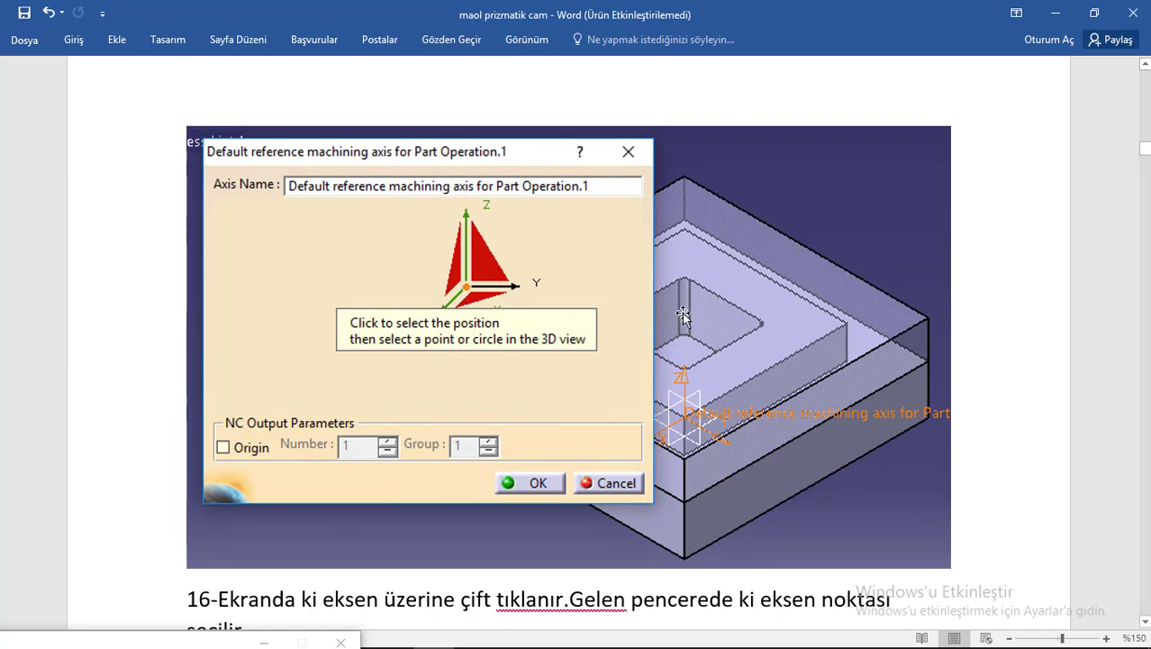
scroll(685, 316, "down", 5)
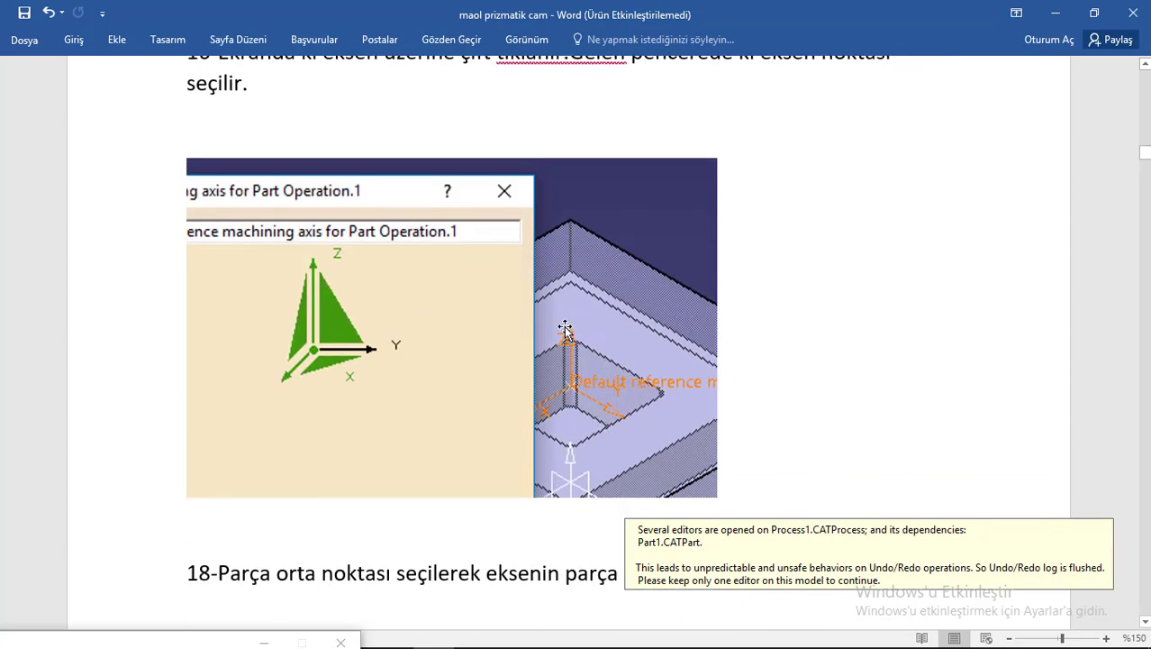
scroll(599, 396, "down", 3)
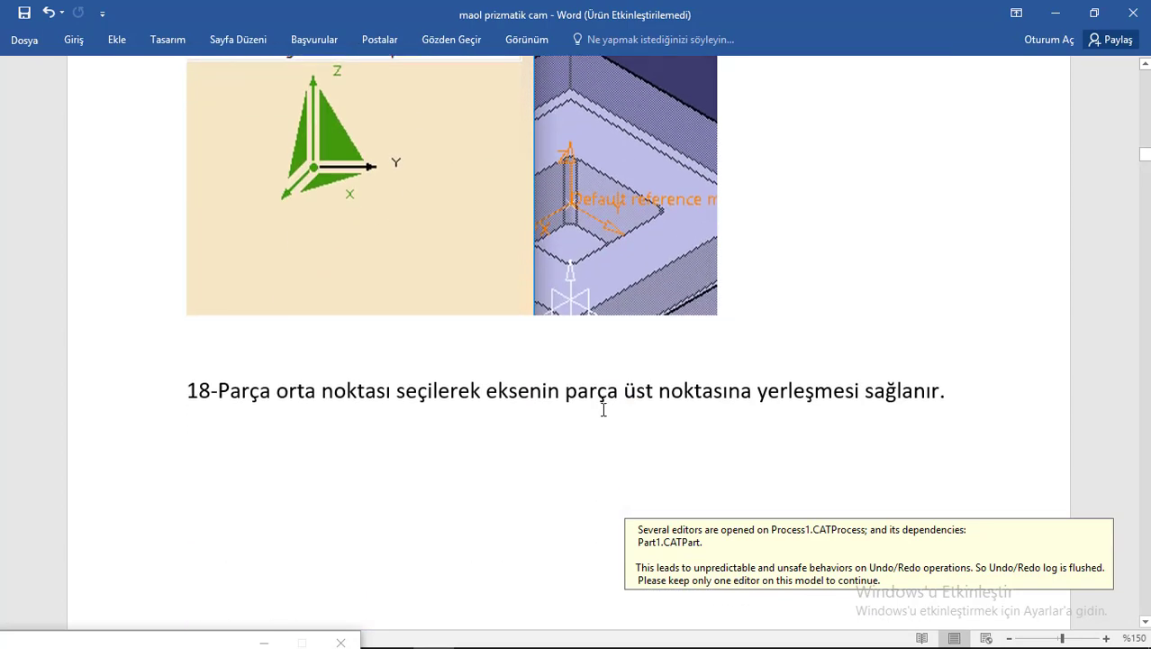
scroll(602, 406, "down", 10)
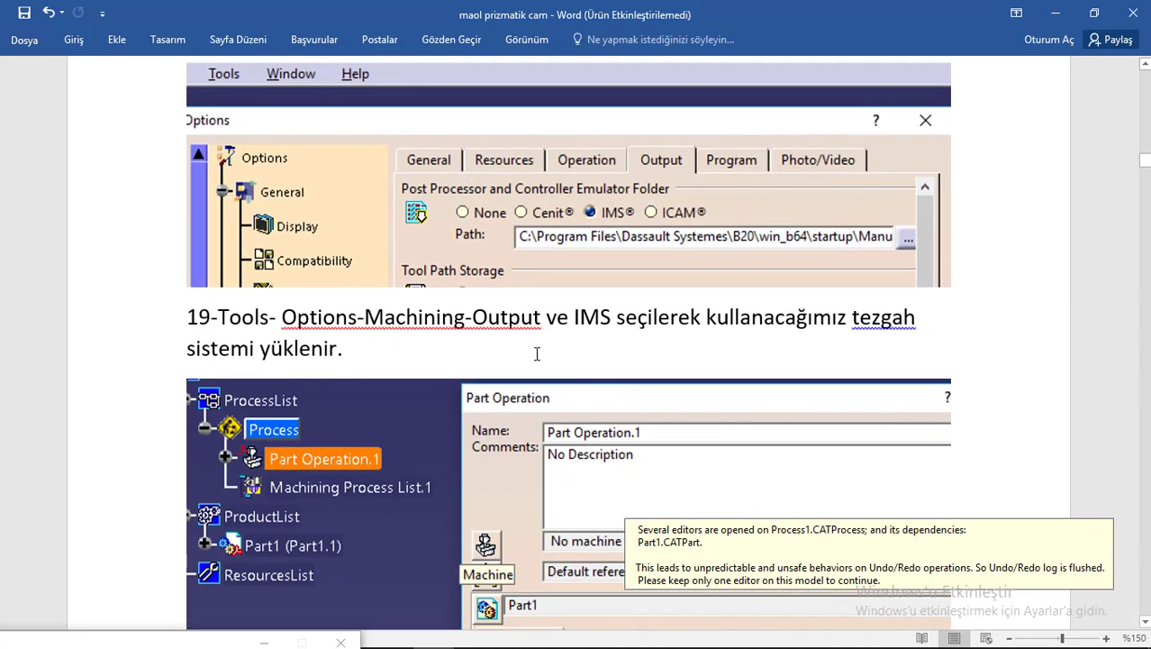
scroll(359, 324, "up", 9)
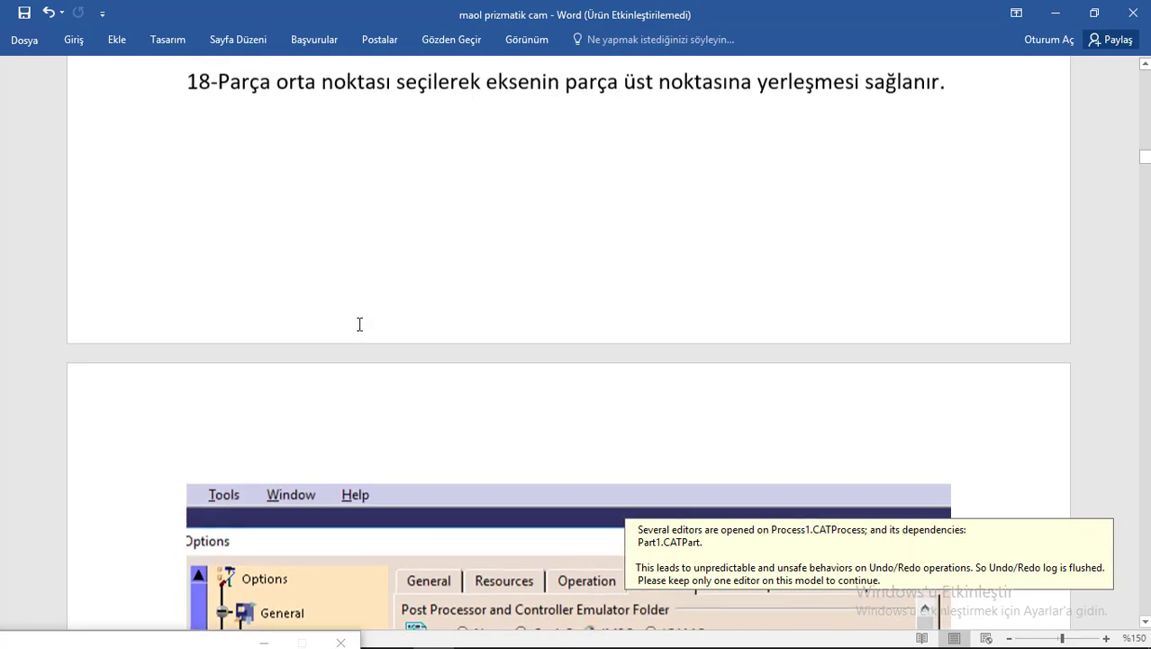
Step: Review guide steps 19 to 22 on the IMS output option, machine and Numerical Control settings, and design part and stock selection
scroll(360, 326, "down", 7)
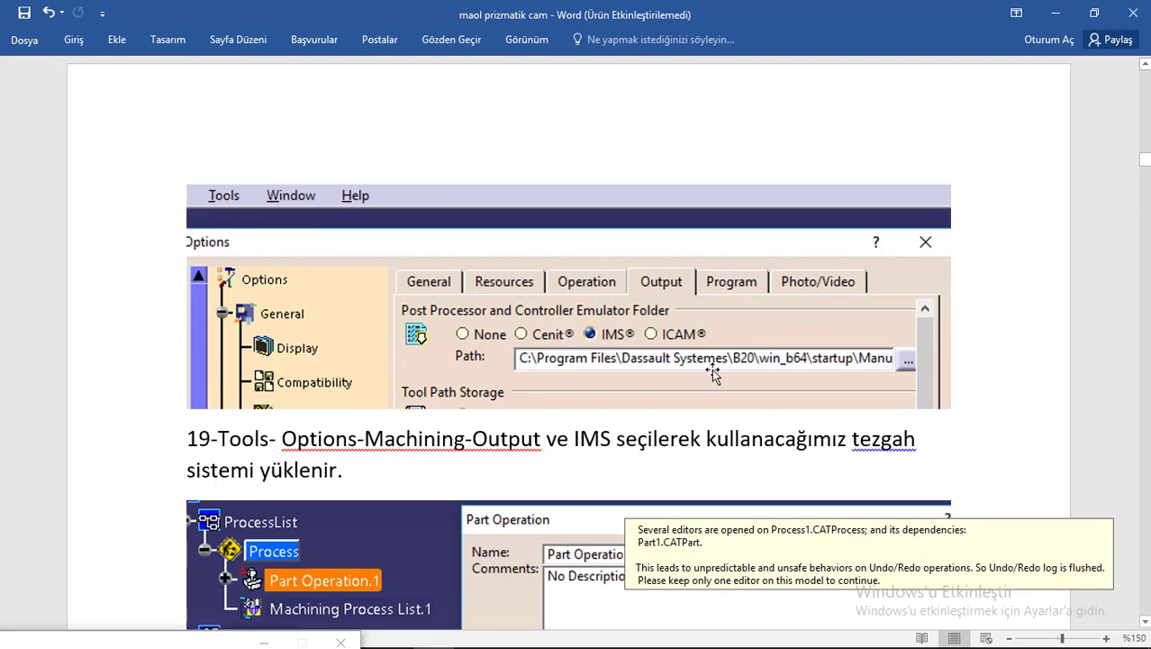
scroll(714, 370, "down", 2)
scroll(715, 370, "down", 1)
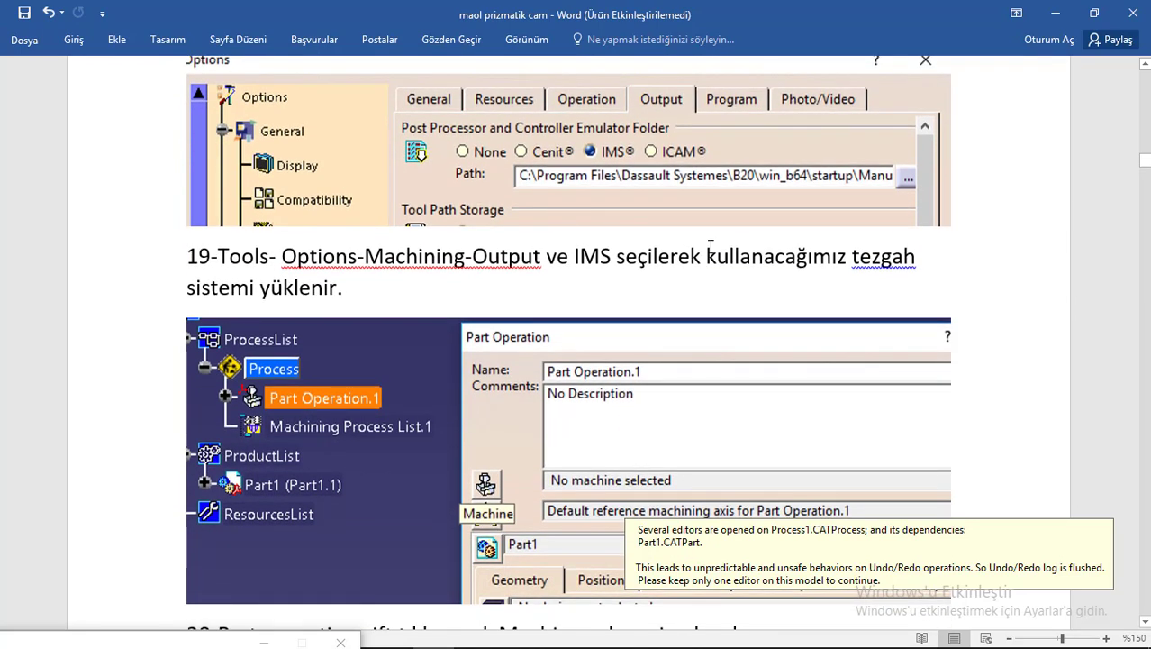
scroll(708, 251, "down", 3)
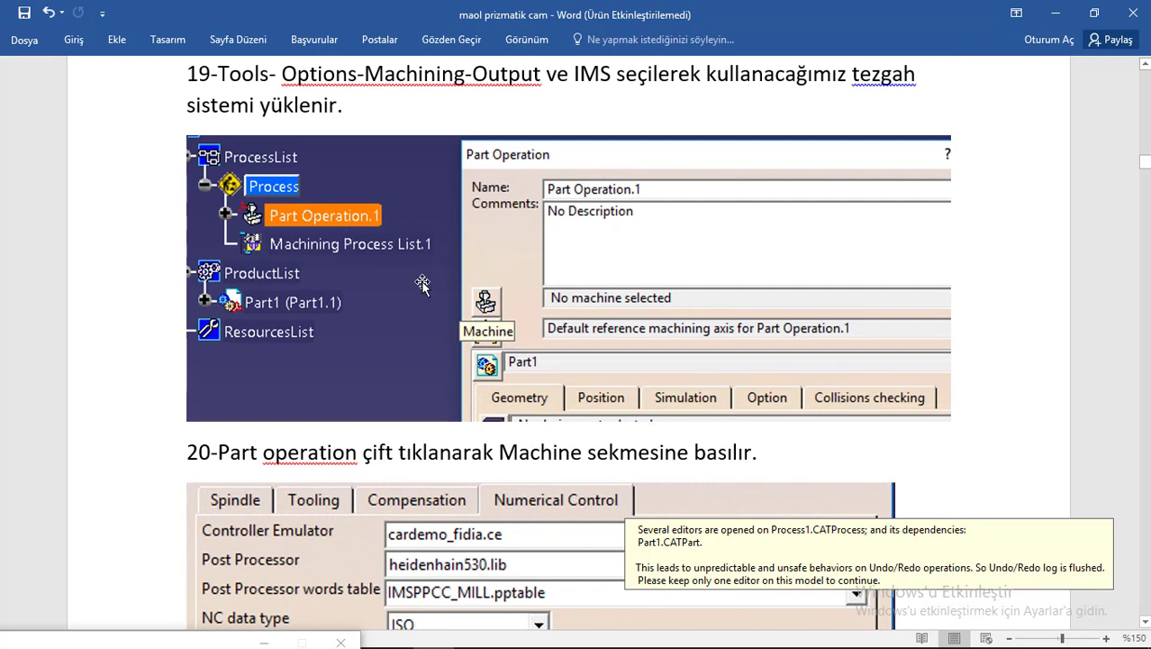
scroll(461, 352, "down", 3)
scroll(387, 221, "down", 2)
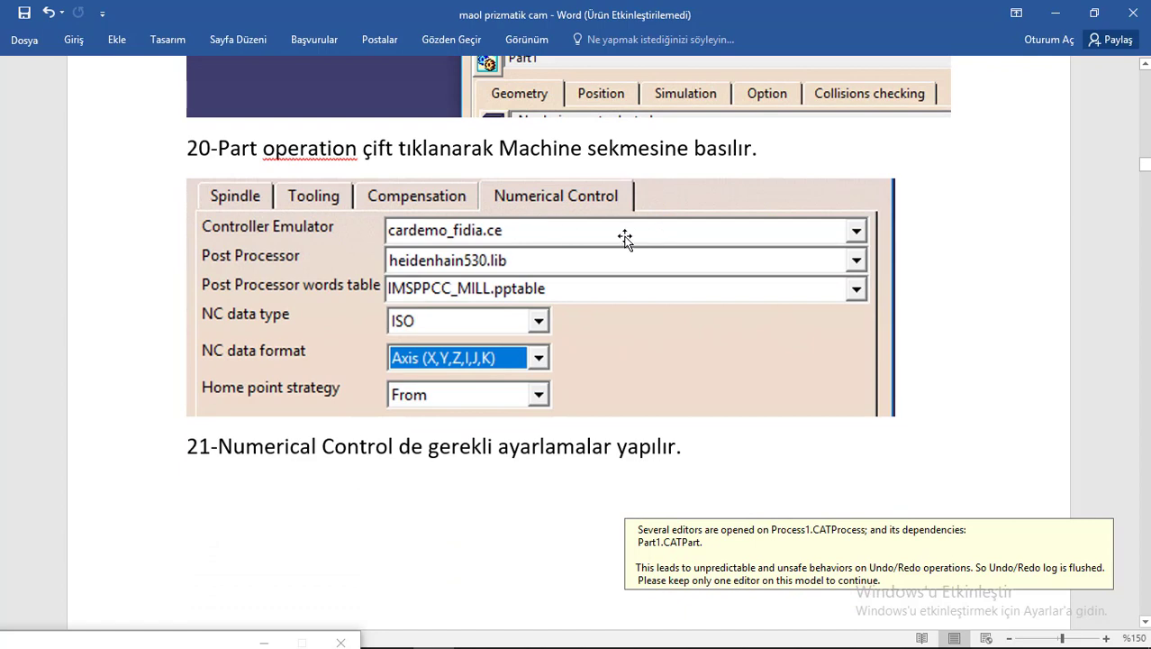
scroll(549, 230, "up", 3)
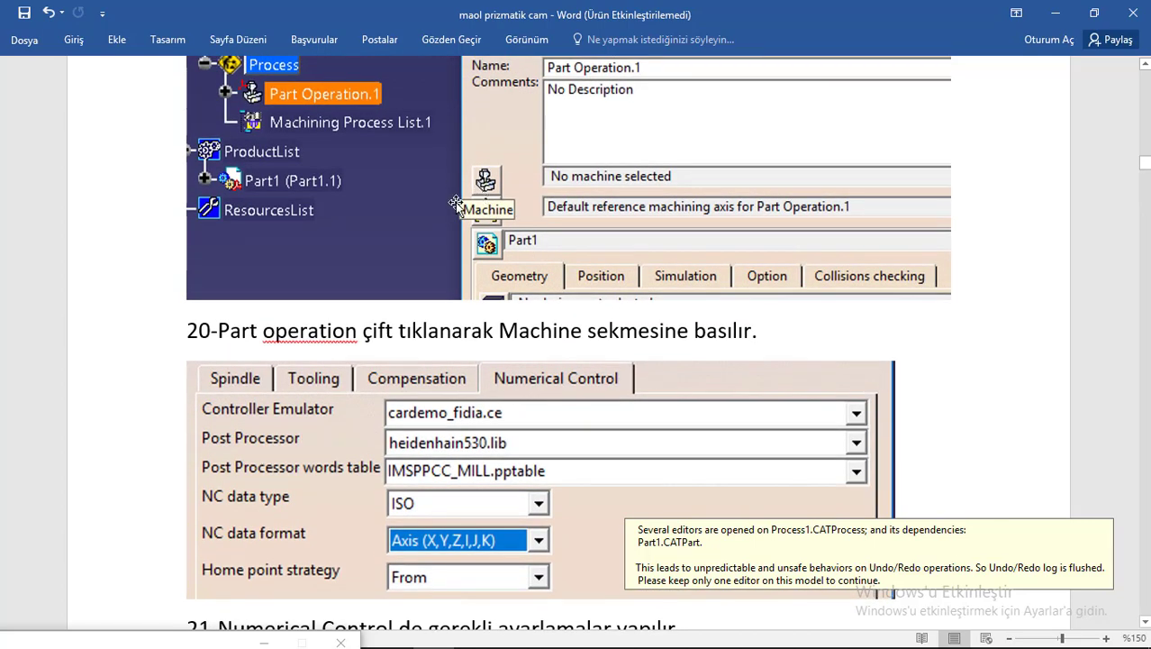
scroll(462, 369, "down", 3)
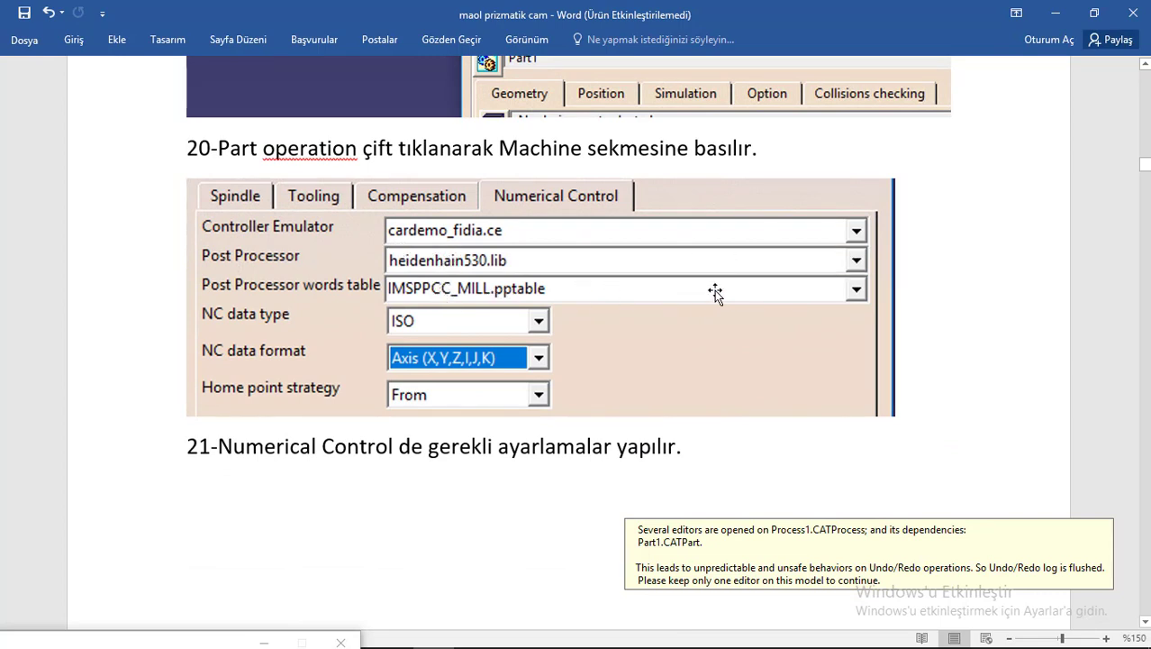
scroll(530, 389, "down", 2)
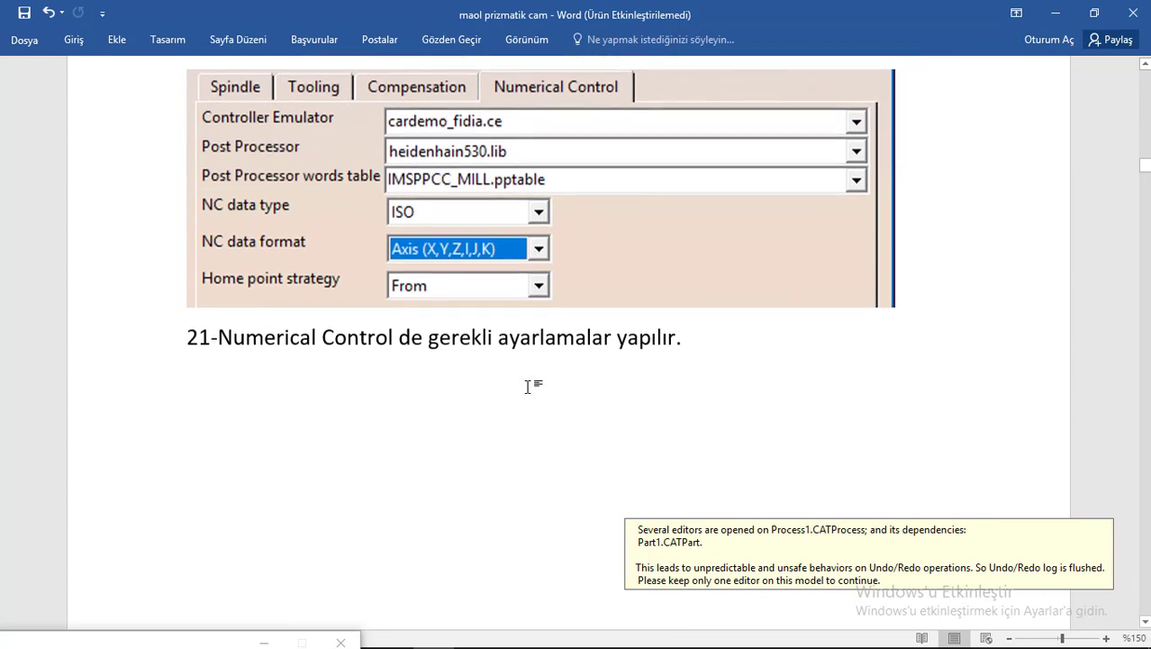
scroll(527, 386, "down", 5)
scroll(528, 383, "down", 5)
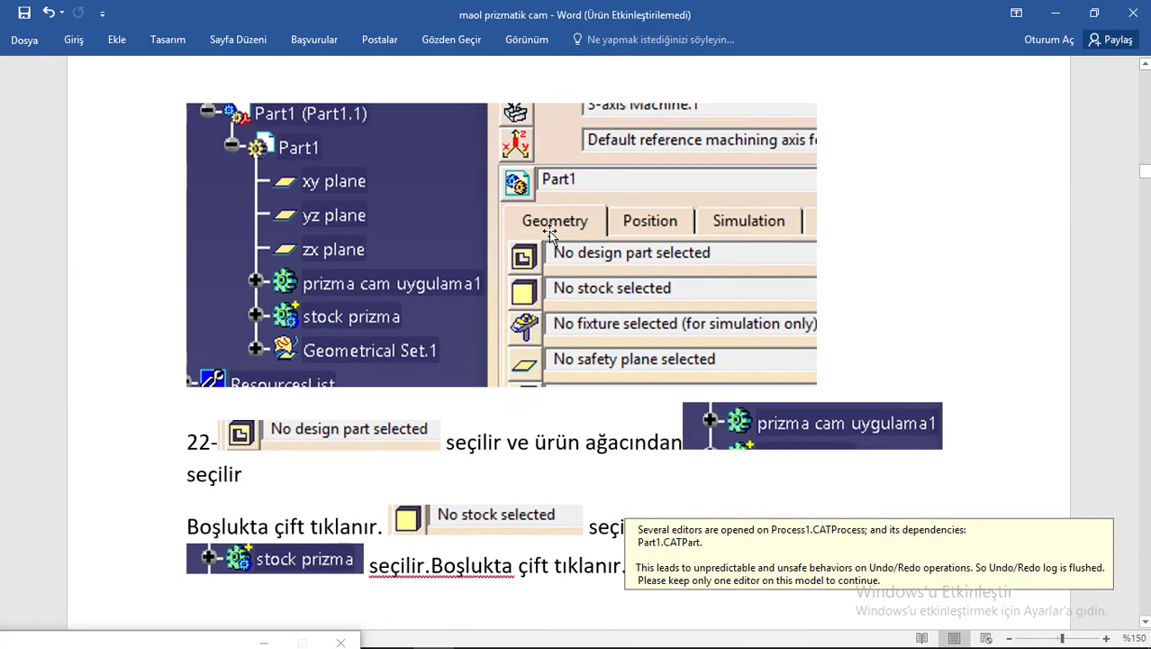
scroll(544, 241, "up", 1)
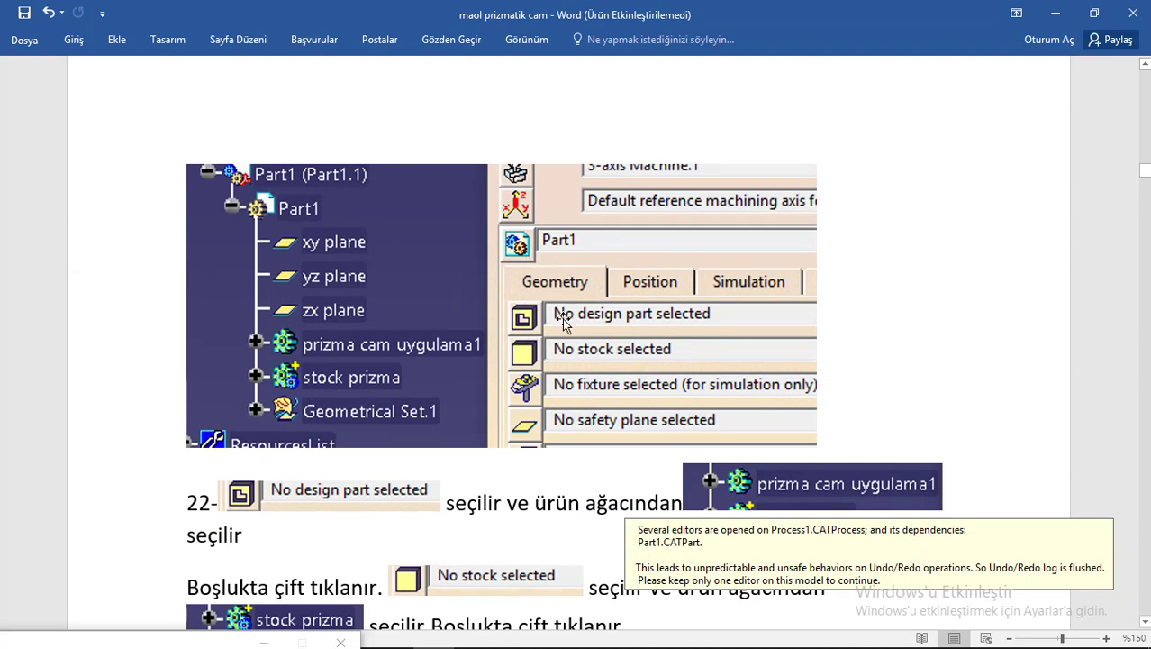
scroll(549, 320, "down", 3)
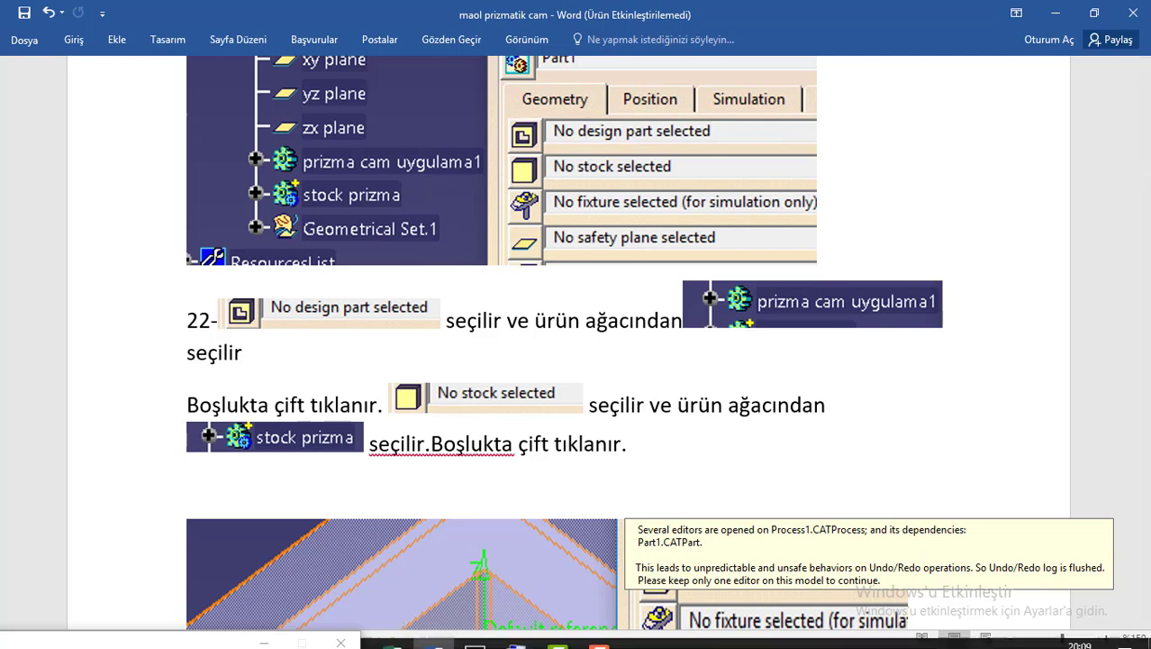
Step: Switch back to CATIA and move the Machining Operations toolbar off the part
mouse_move(432, 629)
left_click(475, 631)
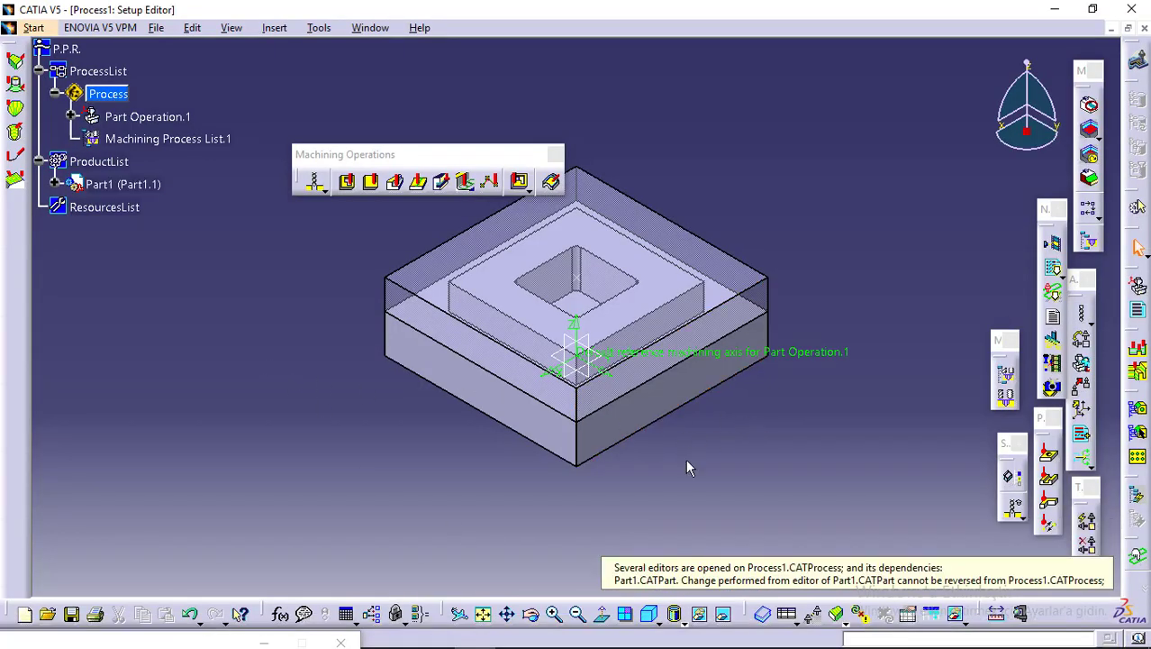
middle_click_drag(685, 460, 687, 416)
left_click(687, 416)
left_click_drag(468, 157, 368, 88)
left_click(760, 458)
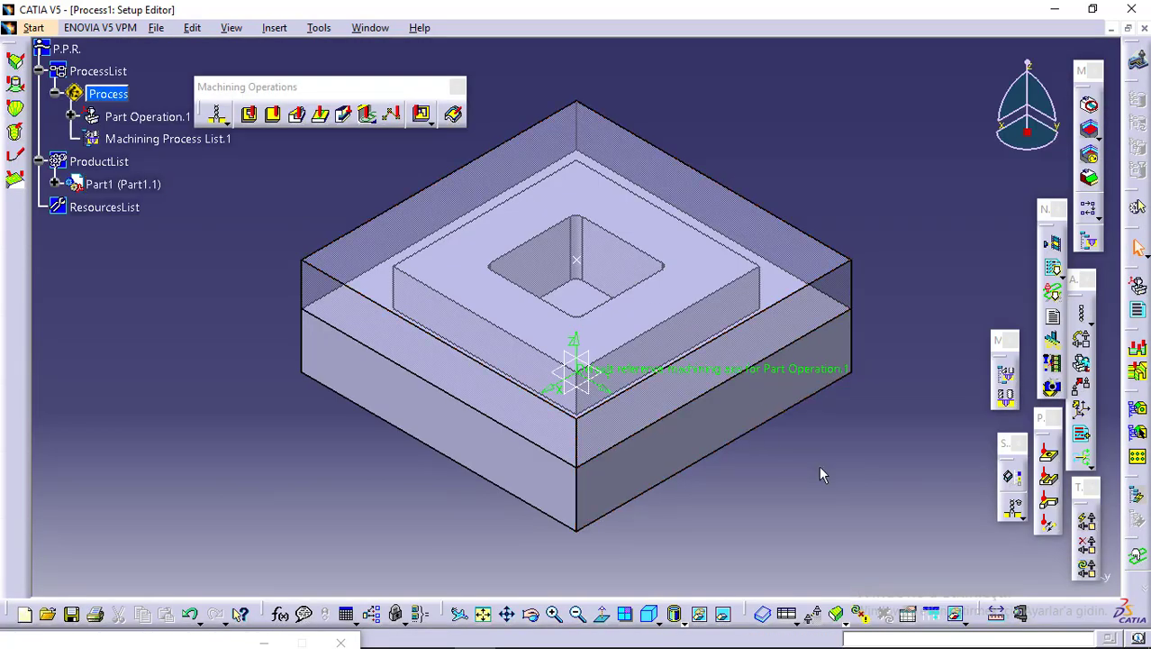
Step: Place the default reference machining axis of Part Operation.1 on the stock's top-face centre point and move the Machining Operations toolbar away from the tree
middle_click_drag(805, 463, 832, 478)
left_click(724, 375)
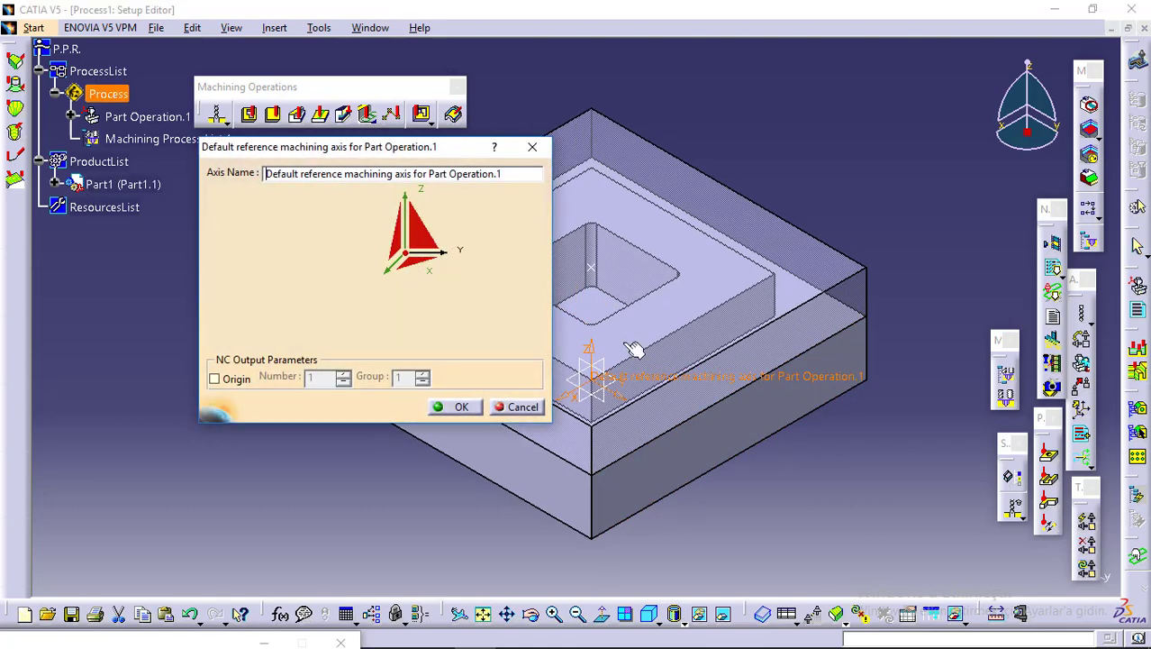
left_click(409, 261)
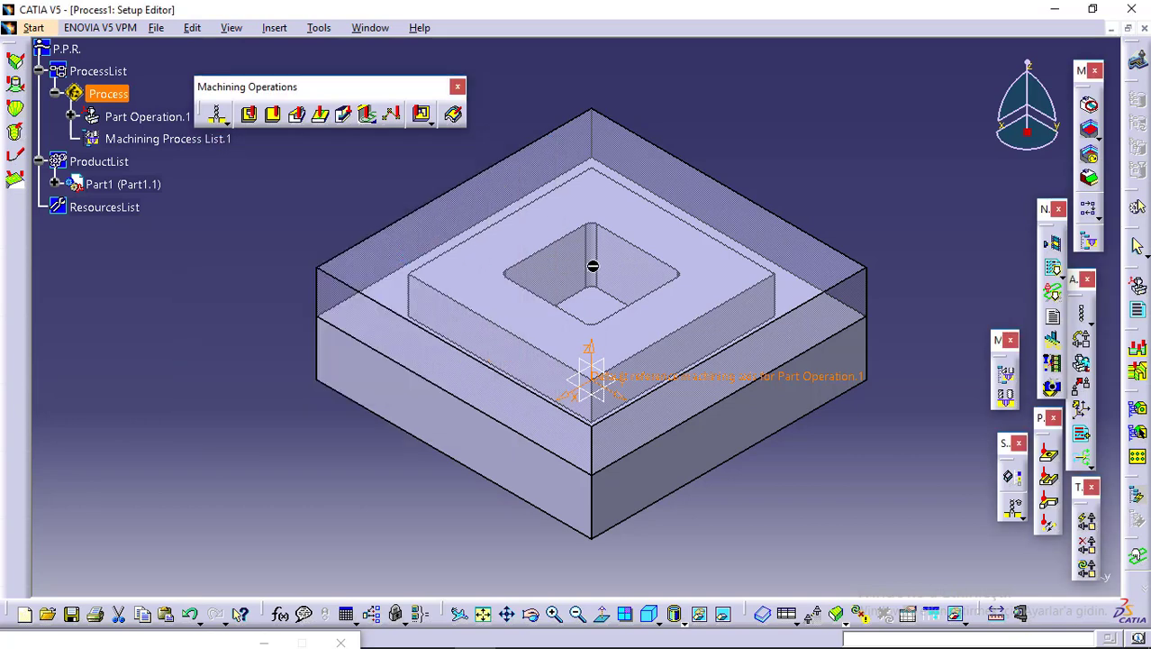
left_click(601, 270)
left_click(459, 405)
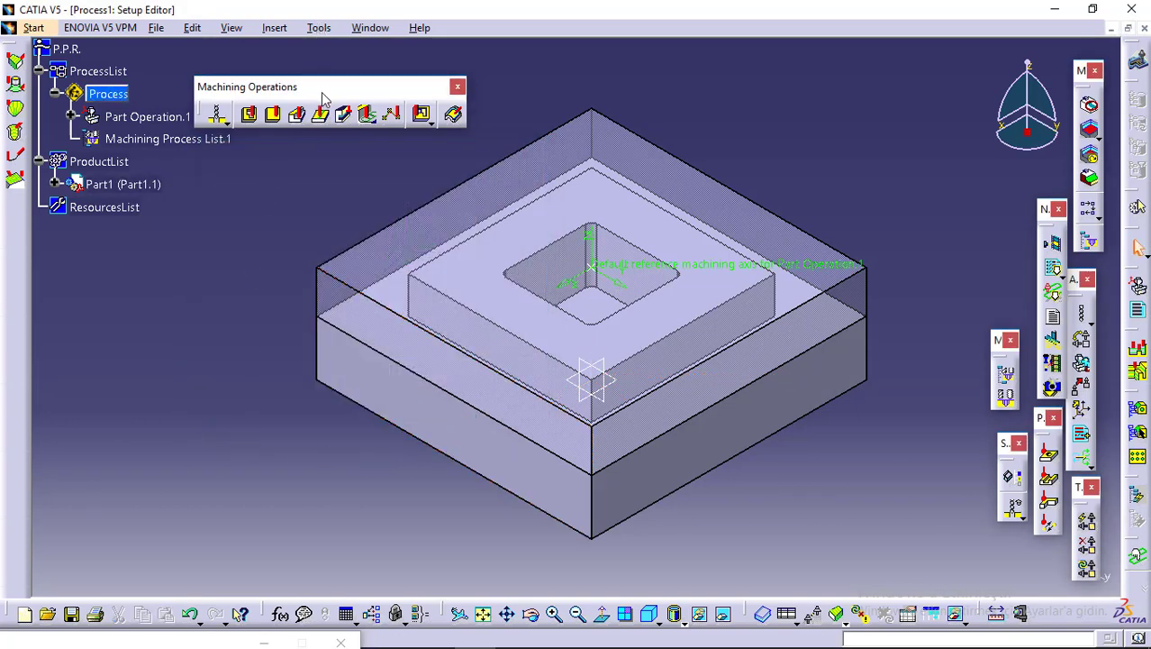
left_click_drag(324, 98, 840, 90)
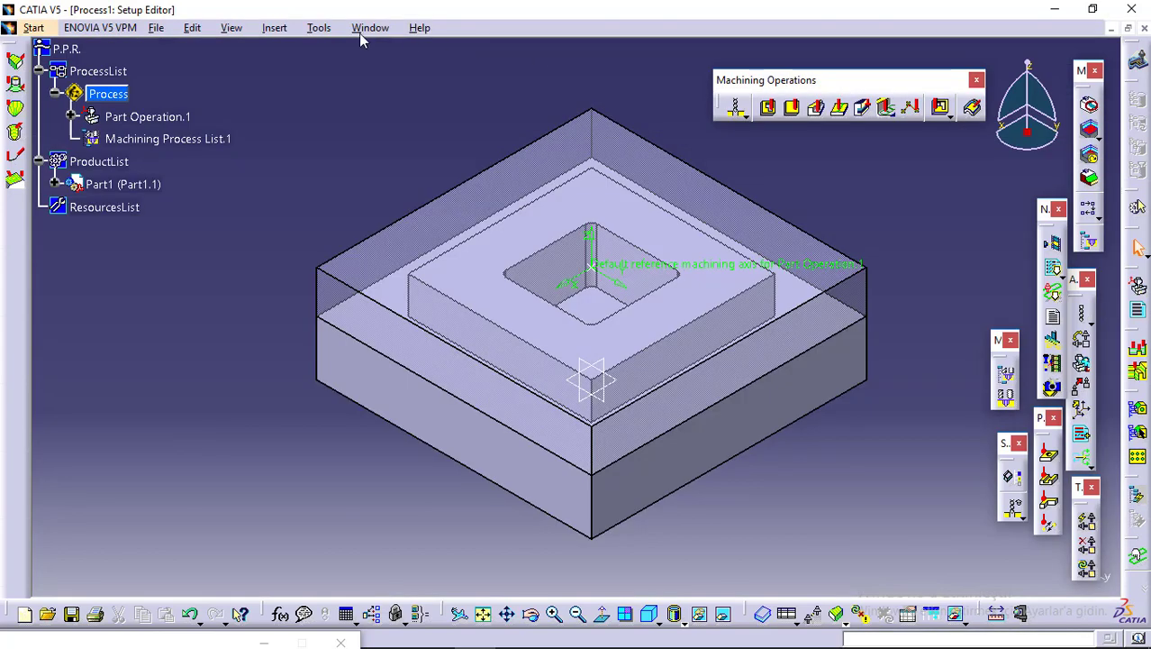
Step: Choose IMS as the post processor and controller emulator in the Machining output options
left_click(323, 28)
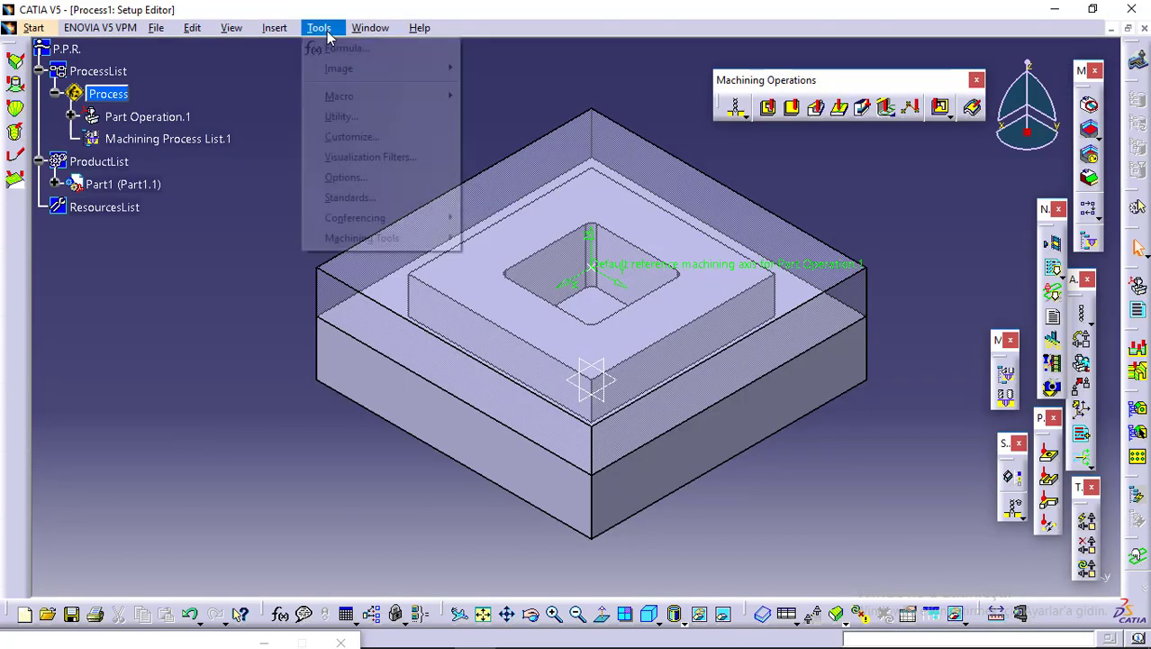
left_click(347, 179)
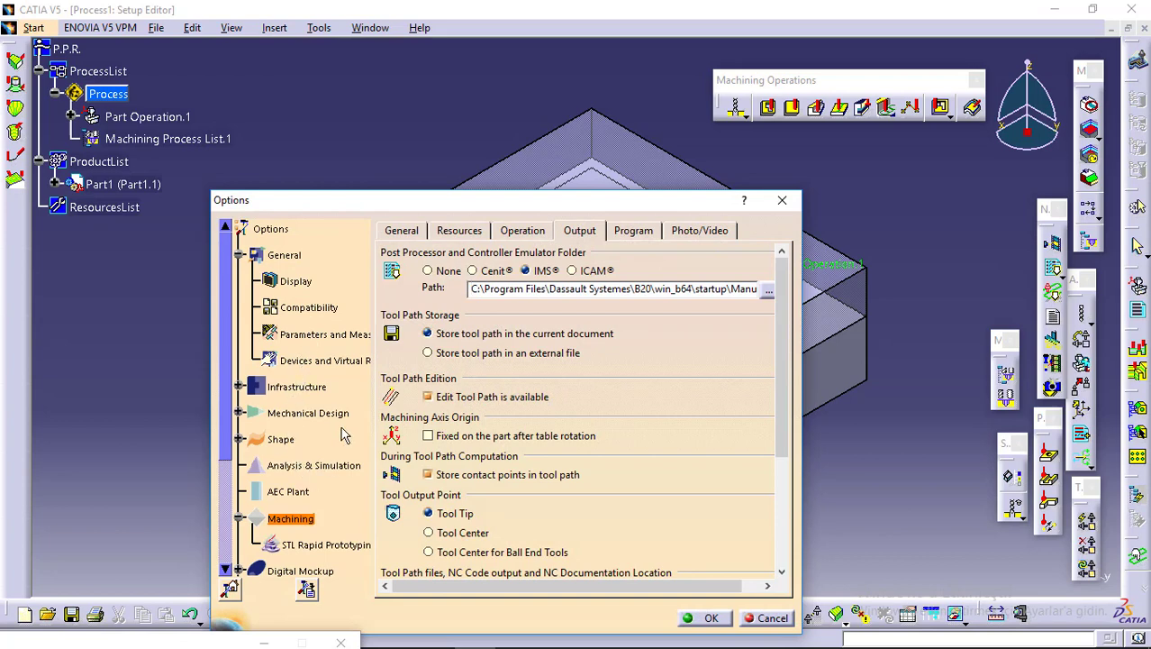
middle_click_drag(357, 402, 345, 357, "ctrl")
scroll(341, 360, "down", 4)
left_click(286, 478)
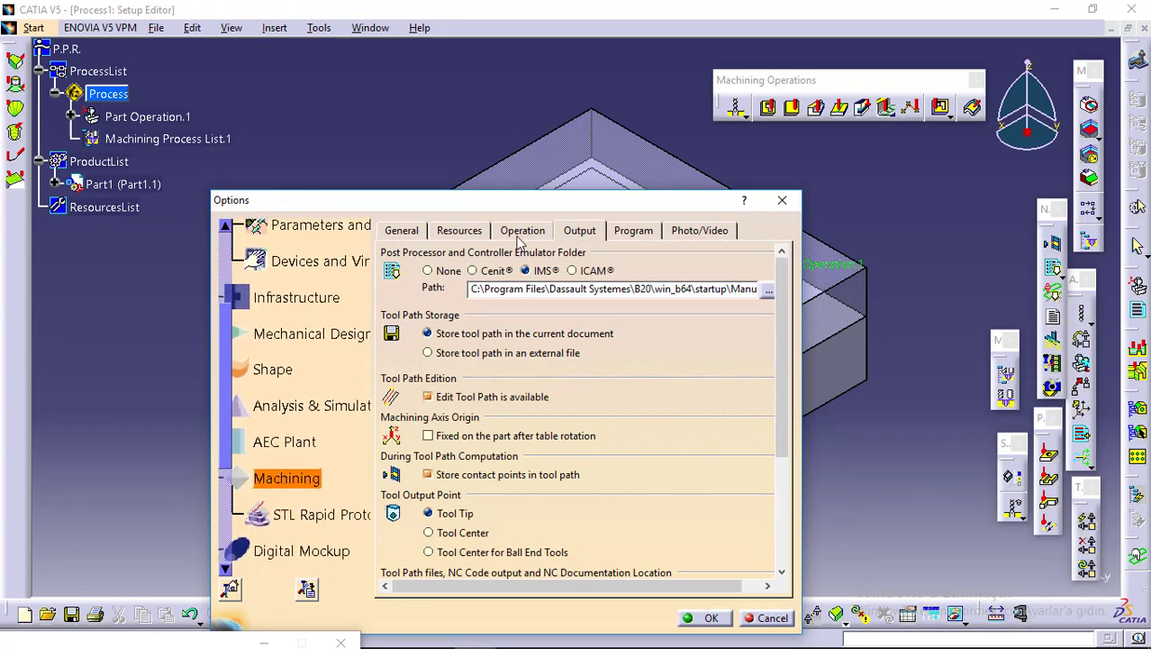
left_click(528, 271)
left_click(710, 618)
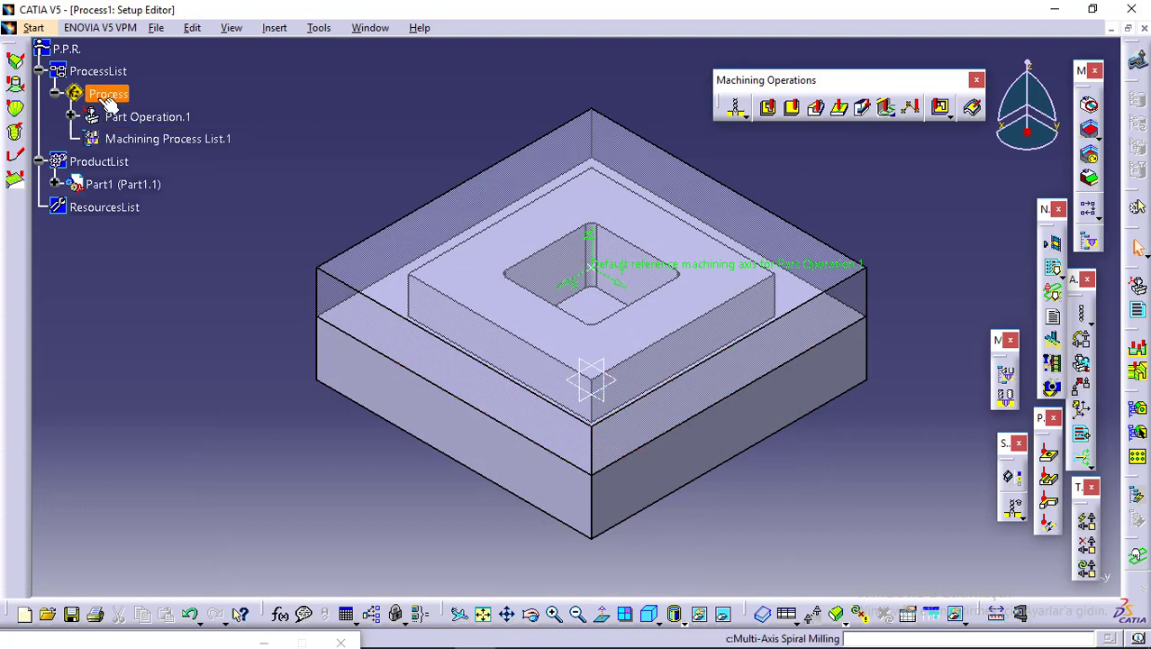
Step: Assign a 3-axis machine to Part Operation.1 and set its numerical control post processor to heidenhain530.lib
left_click(129, 119)
double_click(129, 119)
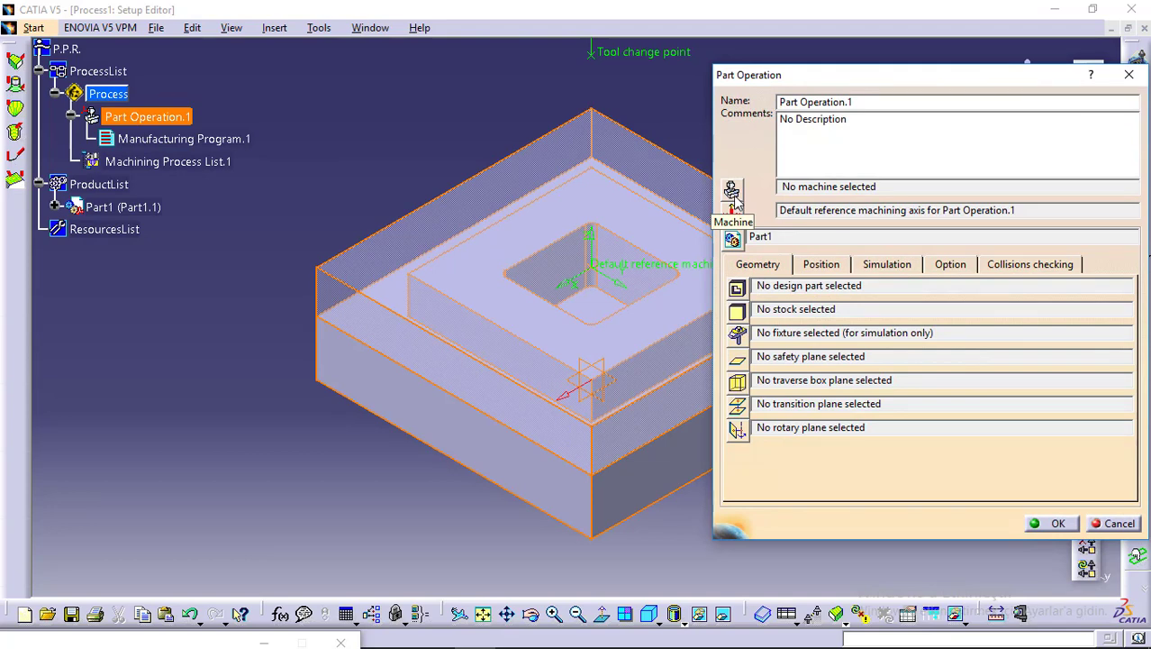
left_click(732, 193)
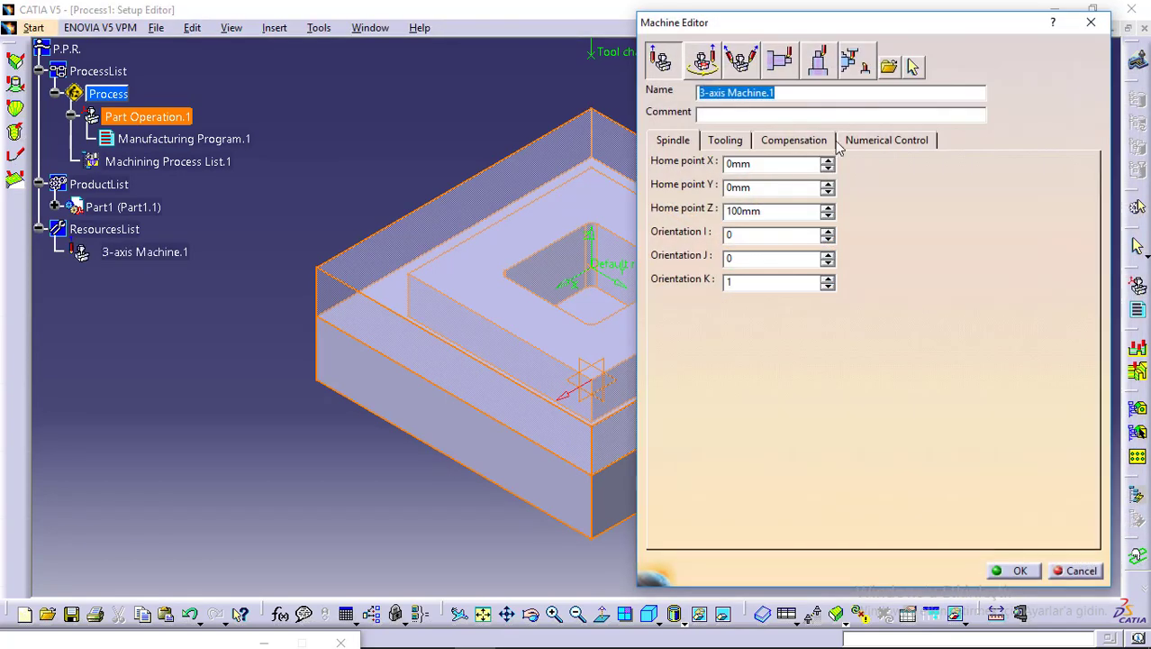
left_click(922, 140)
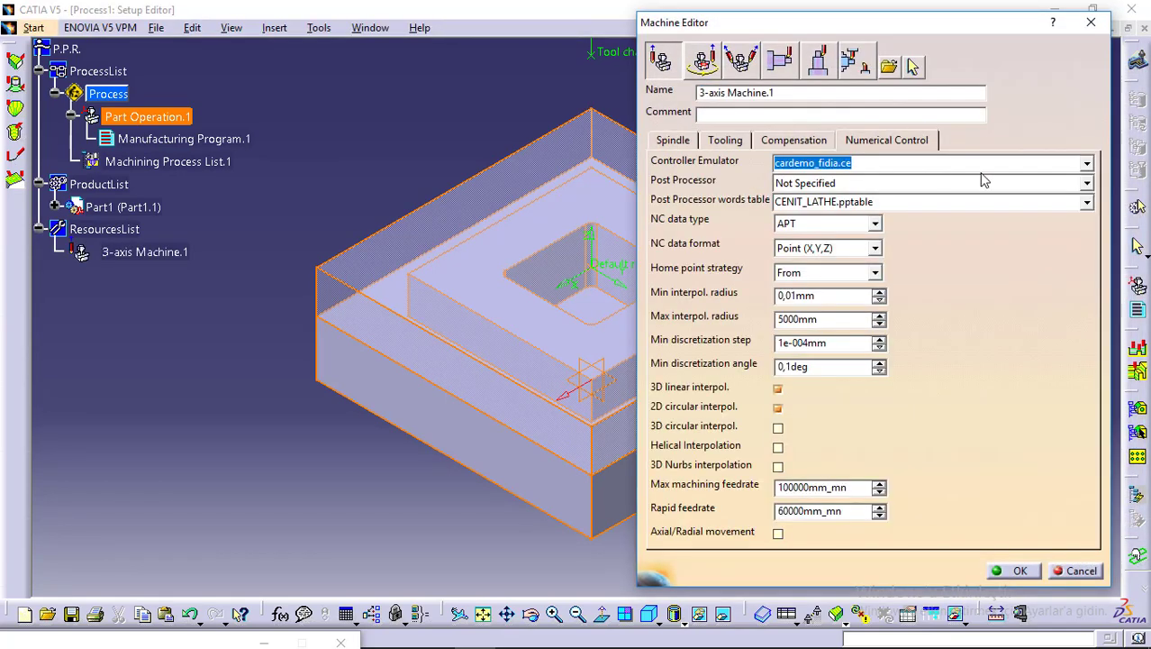
left_click(1087, 183)
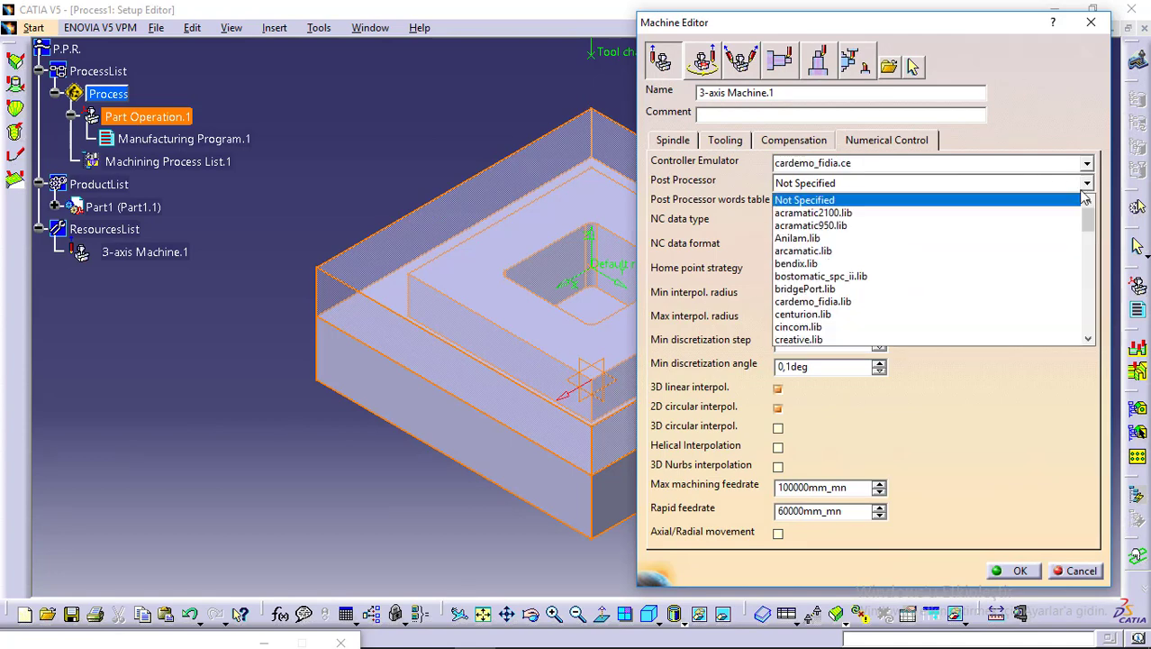
left_click_drag(1088, 221, 1088, 297)
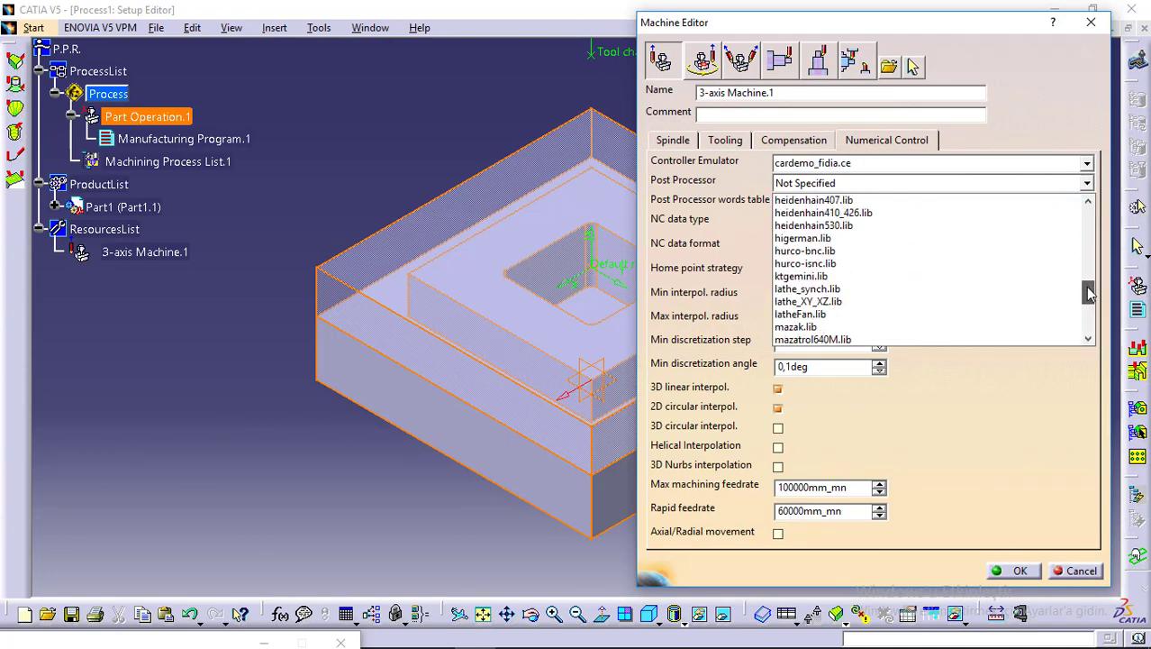
left_click(855, 223)
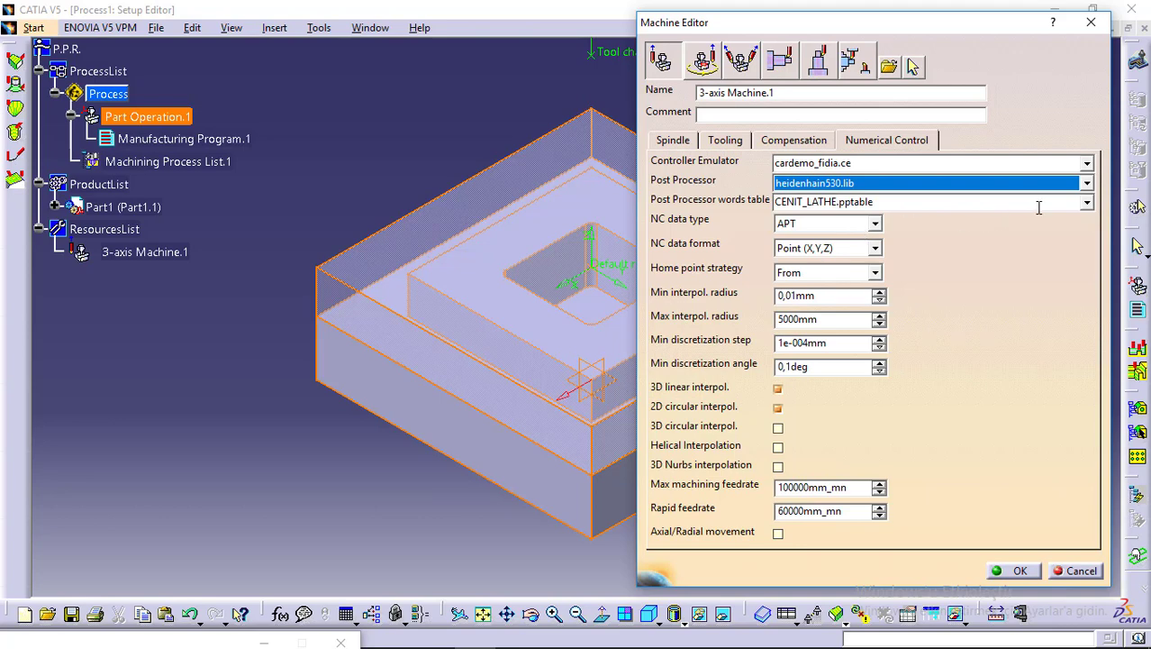
Step: Set the 3-axis machine's words table to IMSPPCC_MILL.pptable, NC data type to ISO and NC data format to Axis (X,Y,Z,I,J,K)
left_click(1088, 202)
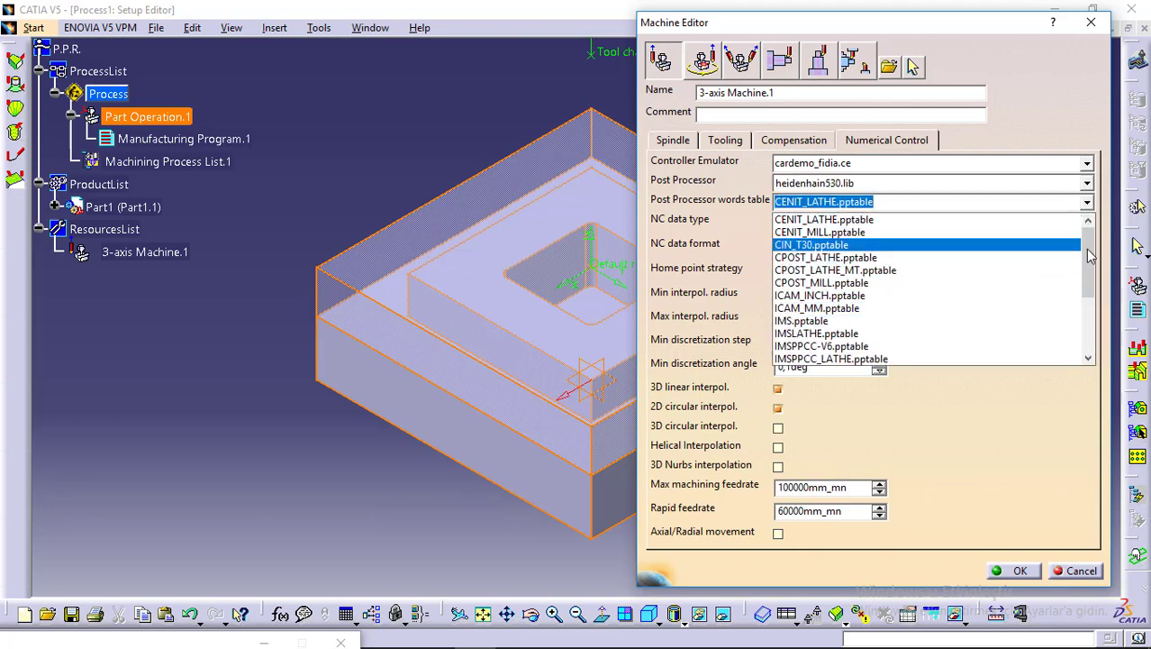
left_click_drag(1088, 256, 1090, 297)
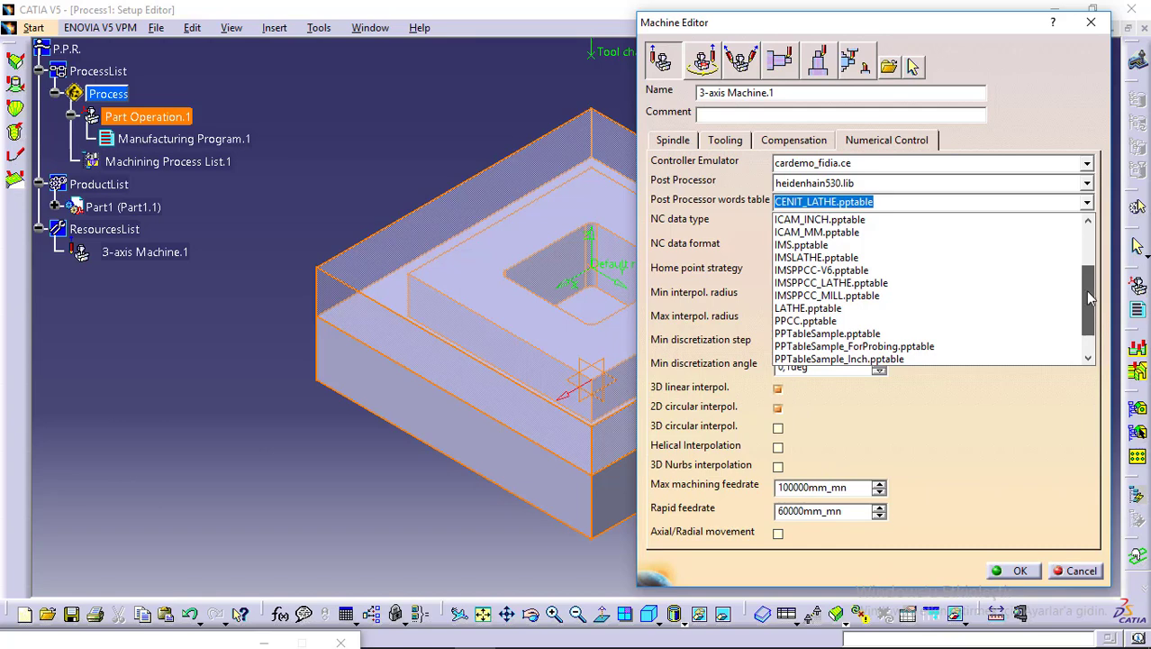
left_click(1024, 297)
left_click(874, 223)
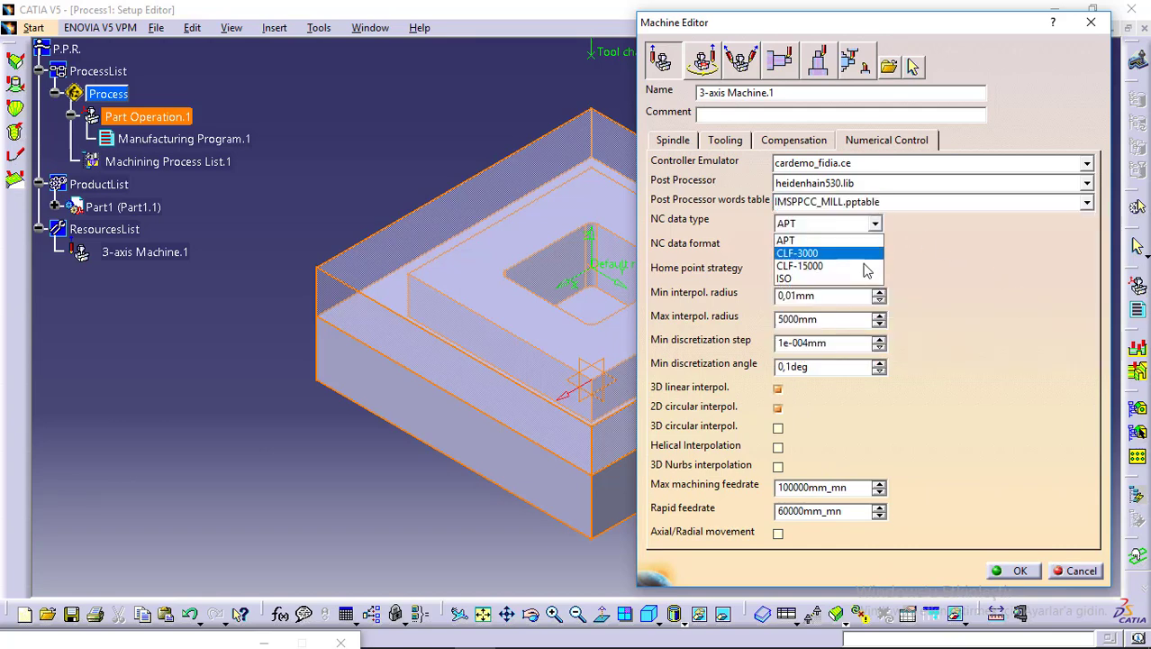
left_click(860, 278)
left_click(875, 249)
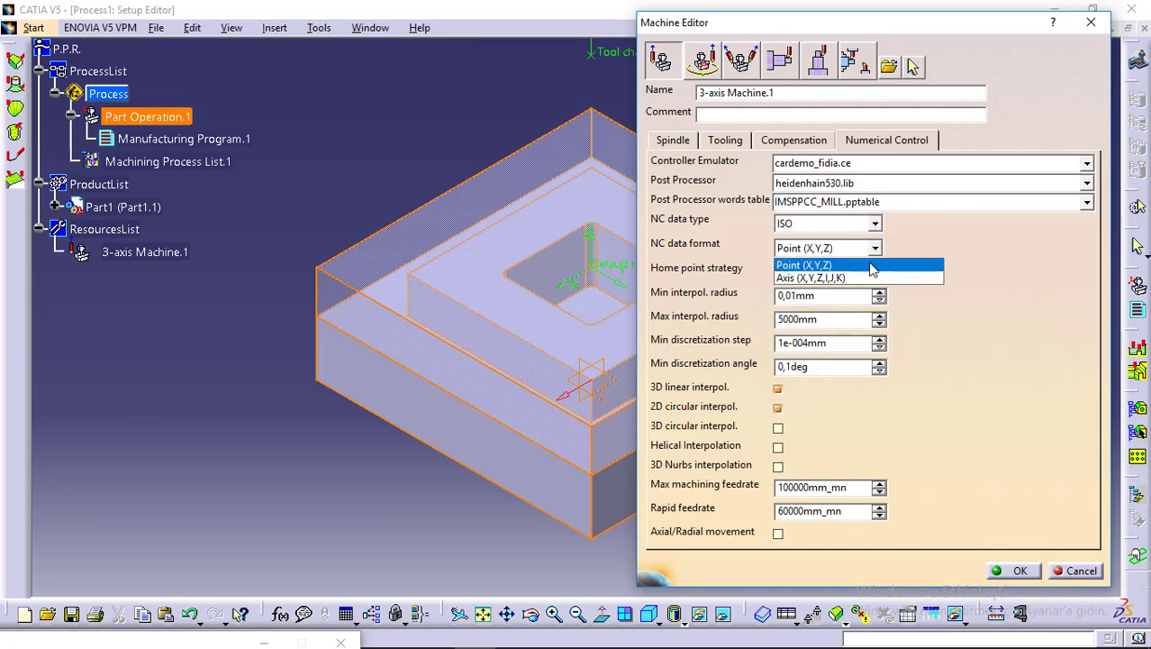
left_click(856, 278)
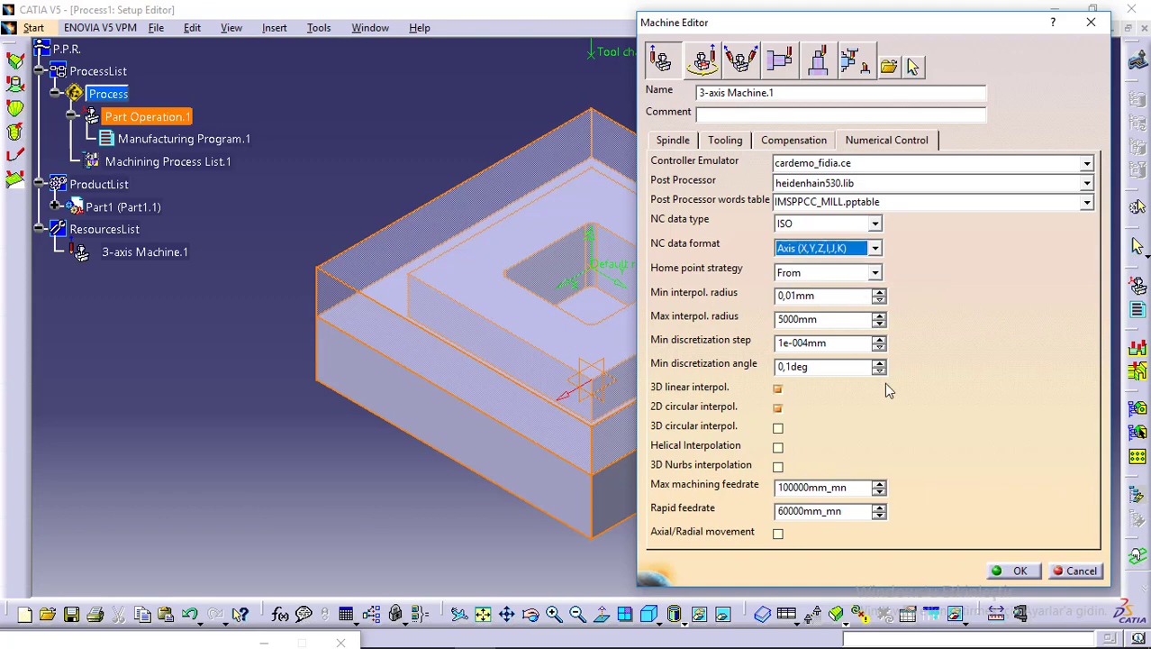
left_click(1033, 572)
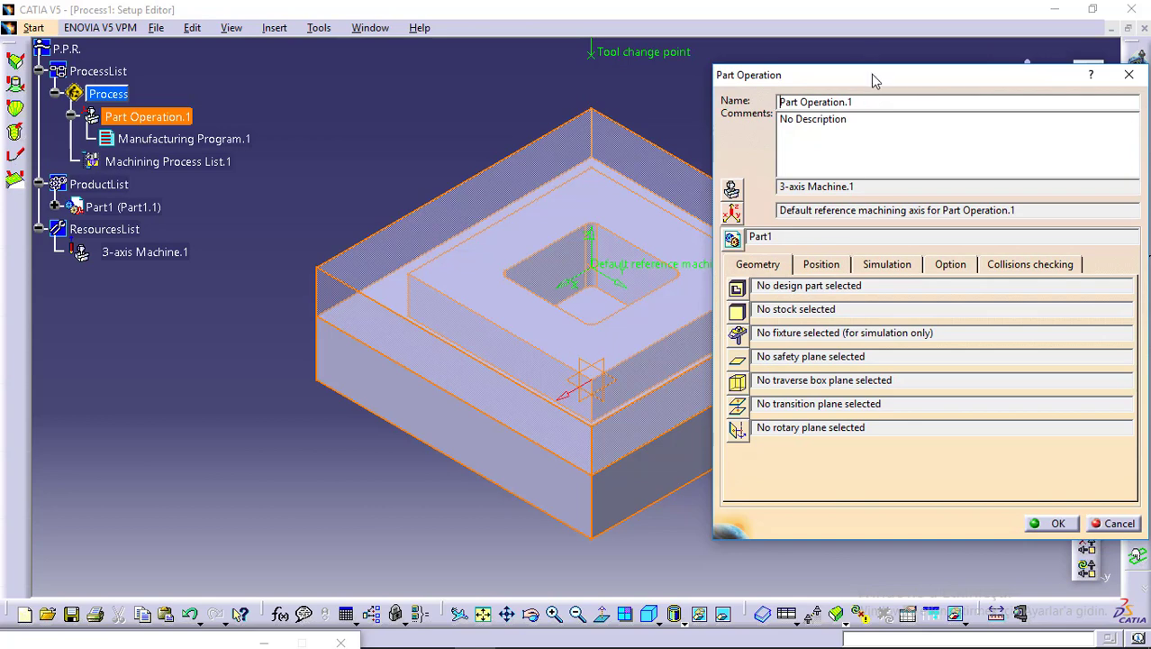
Step: Assign PartBody as the design part and Body.2 as the stock of Part Operation.1
left_click_drag(872, 81, 792, 80)
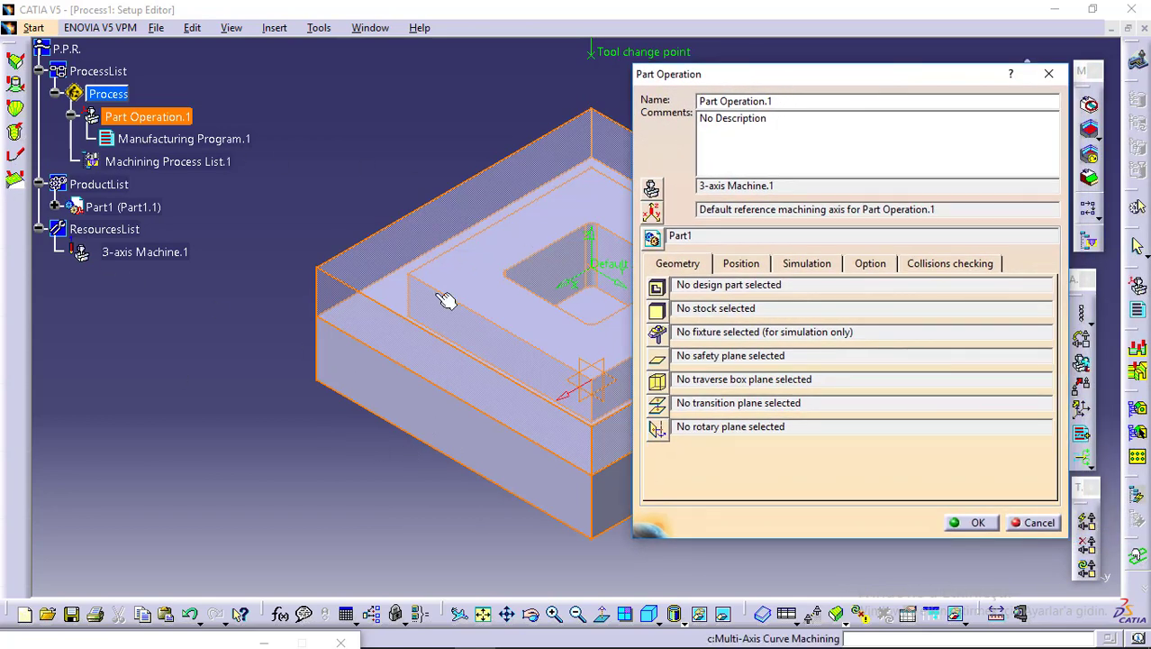
left_click(55, 207)
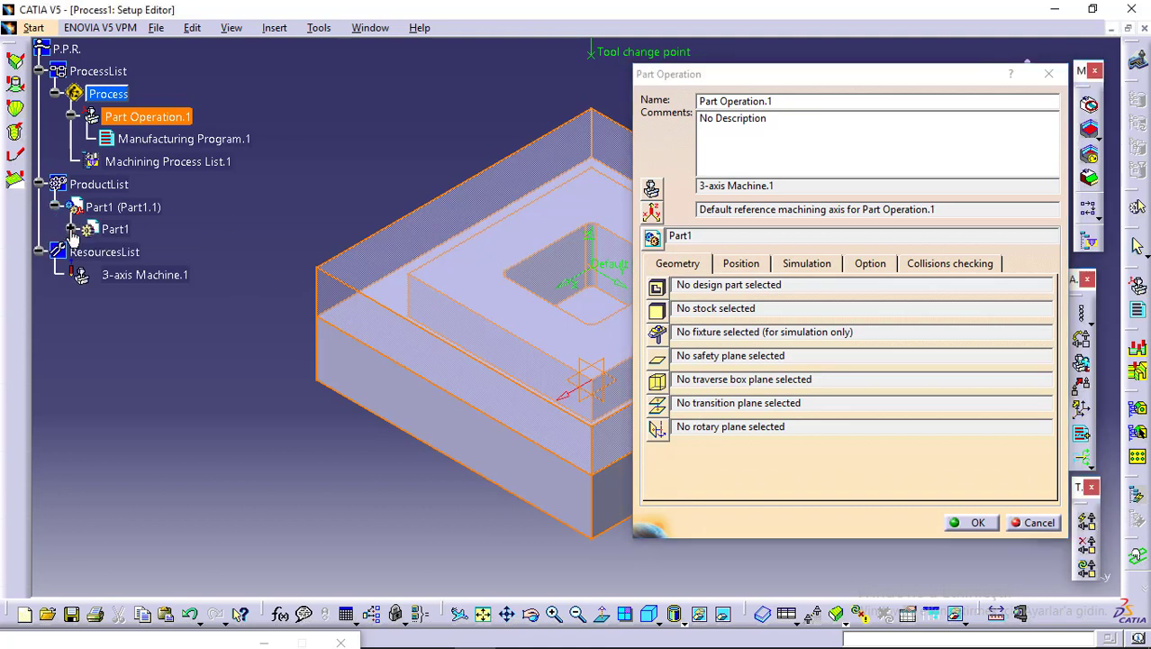
left_click(71, 229)
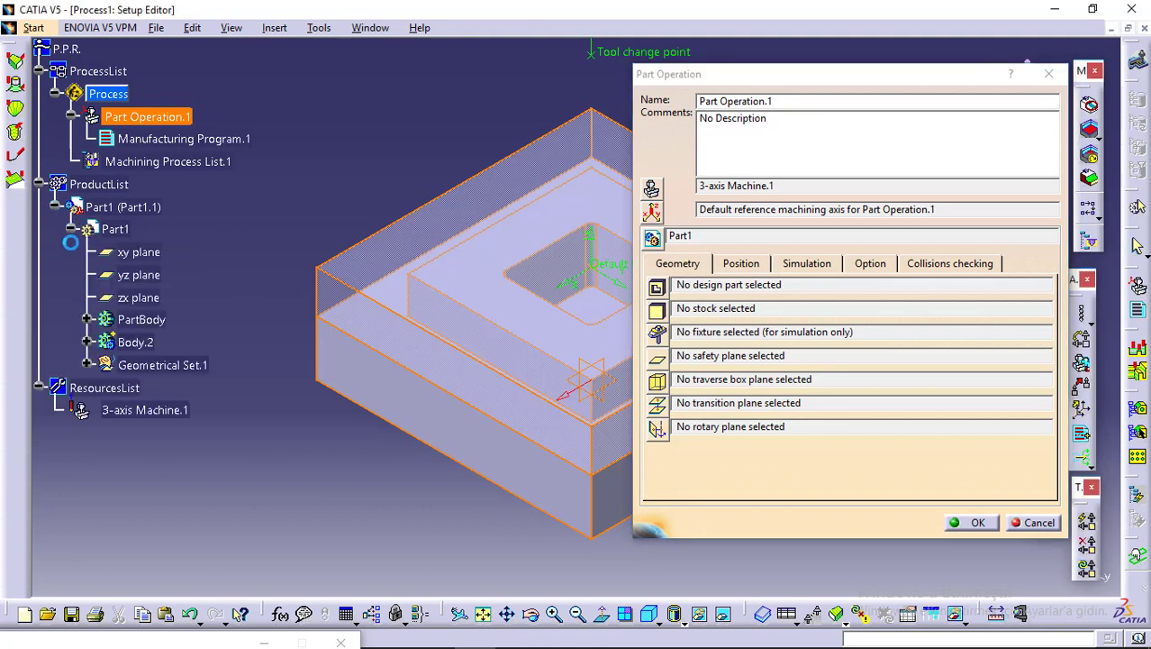
left_click(656, 288)
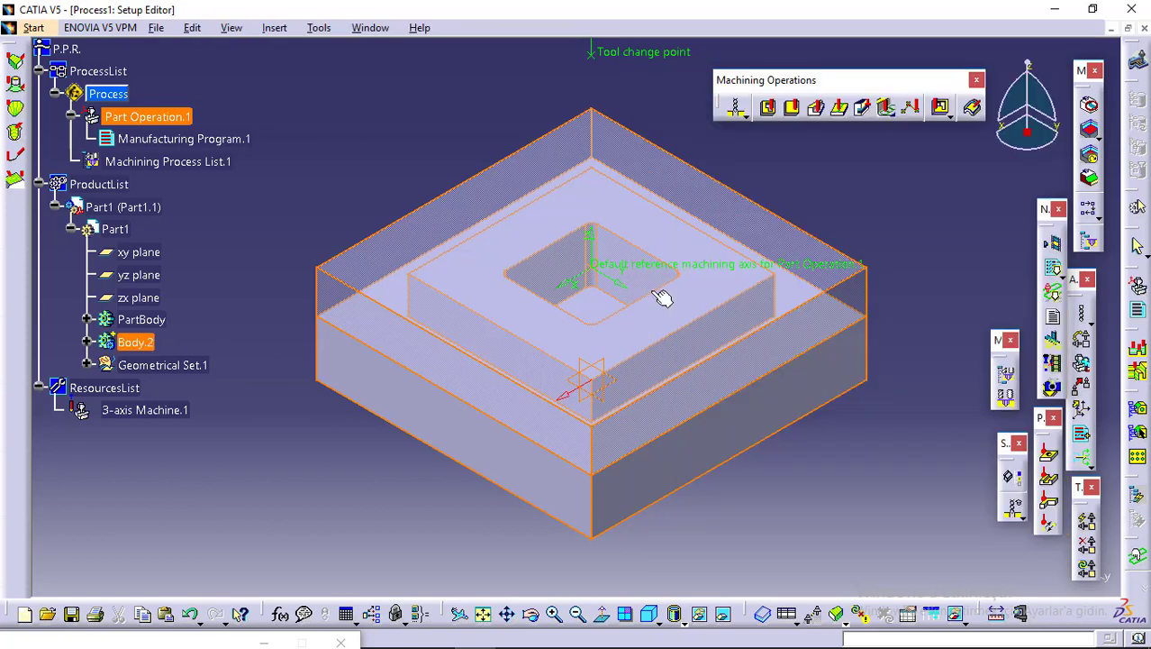
left_click(144, 319)
double_click(331, 112)
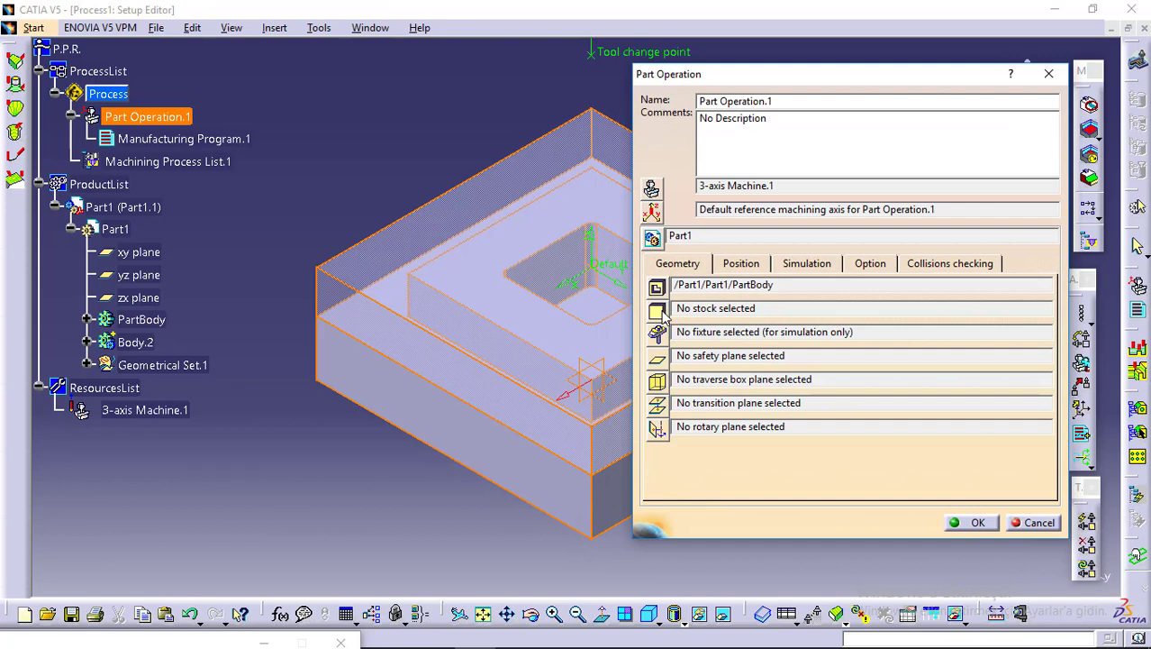
left_click(658, 312)
left_click(144, 343)
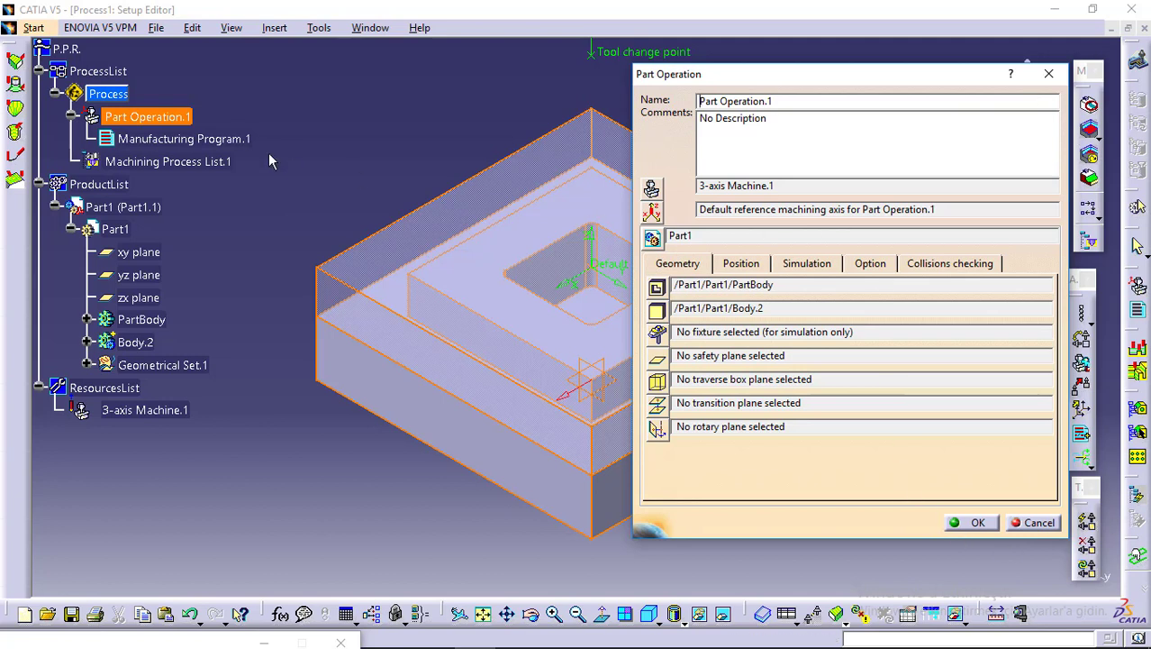
Step: Define the stock's top face as the safety plane of Part Operation.1, offset it by 5 mm and accept the part operation
left_click(656, 359)
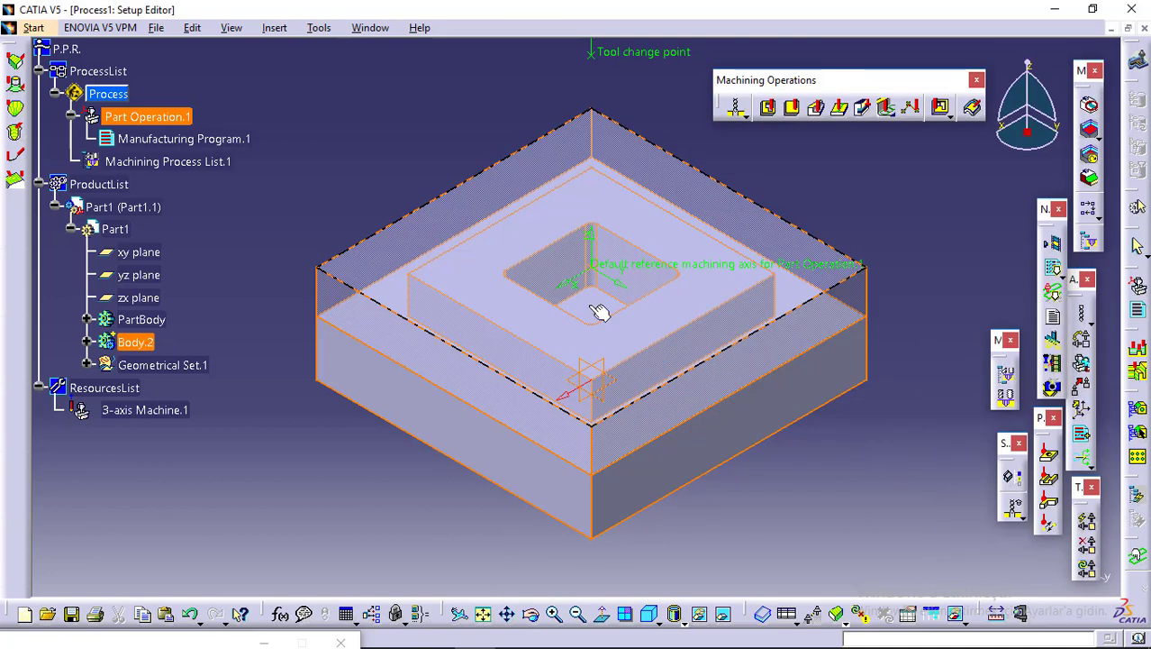
left_click(599, 310)
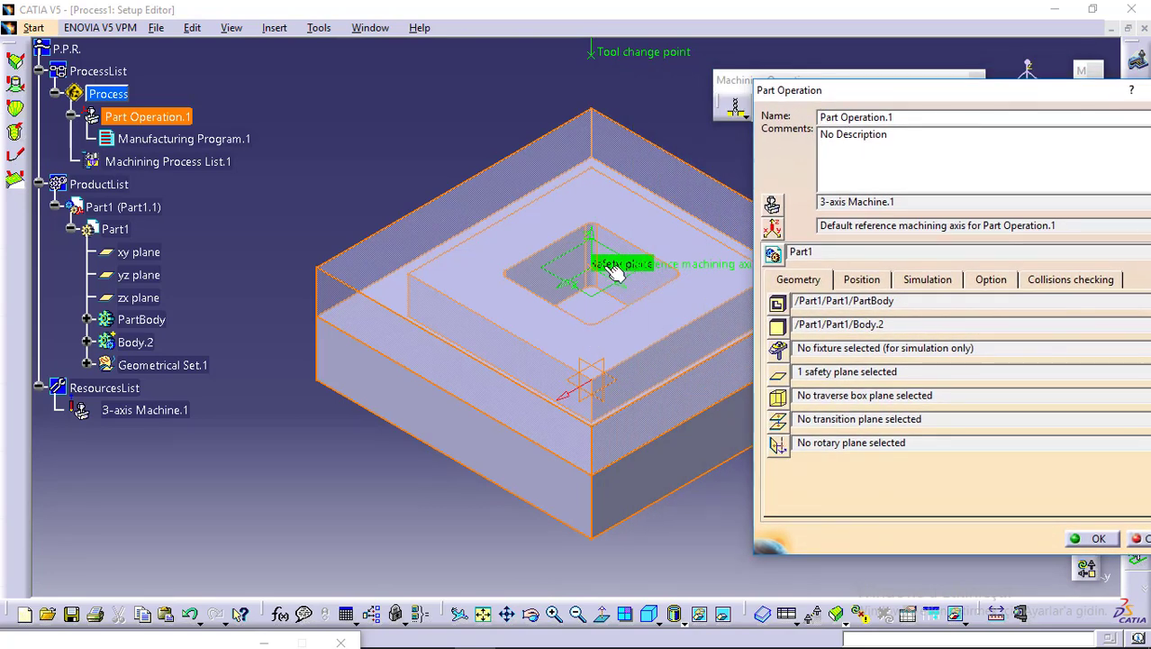
right_click(596, 305)
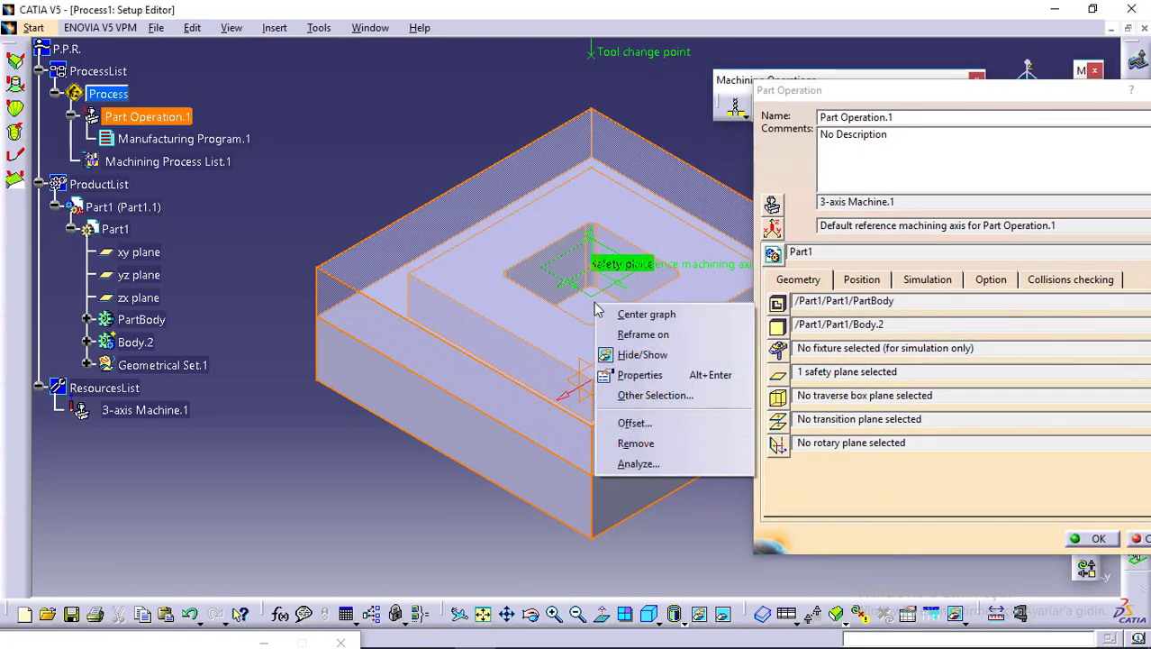
left_click(628, 423)
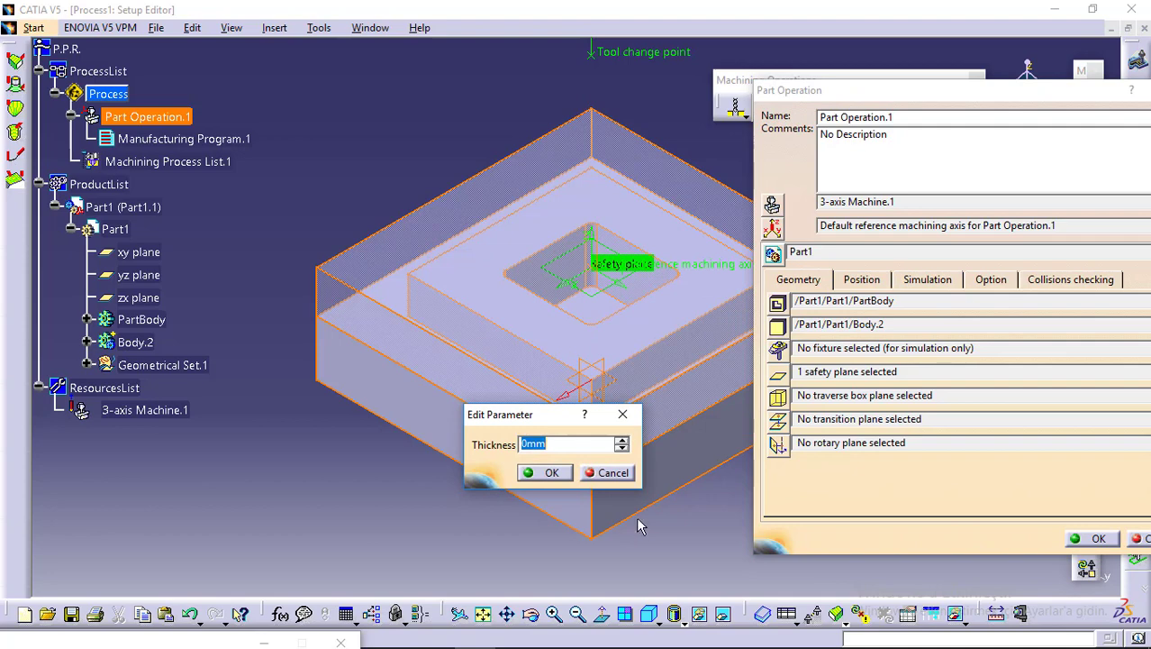
type("5")
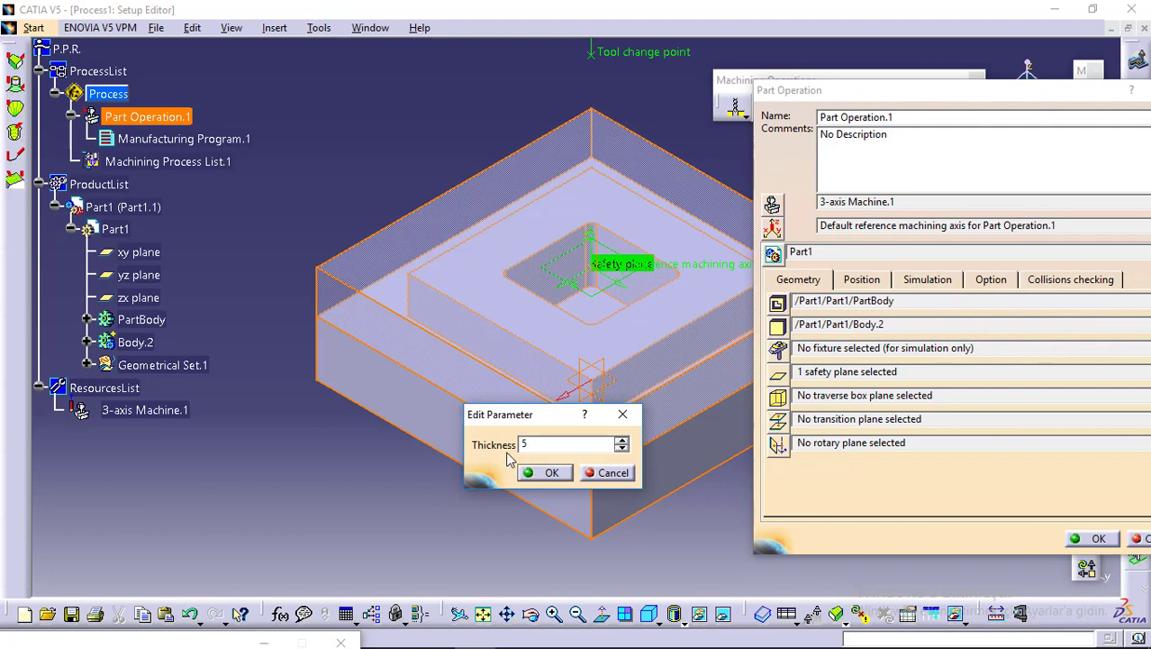
left_click(546, 473)
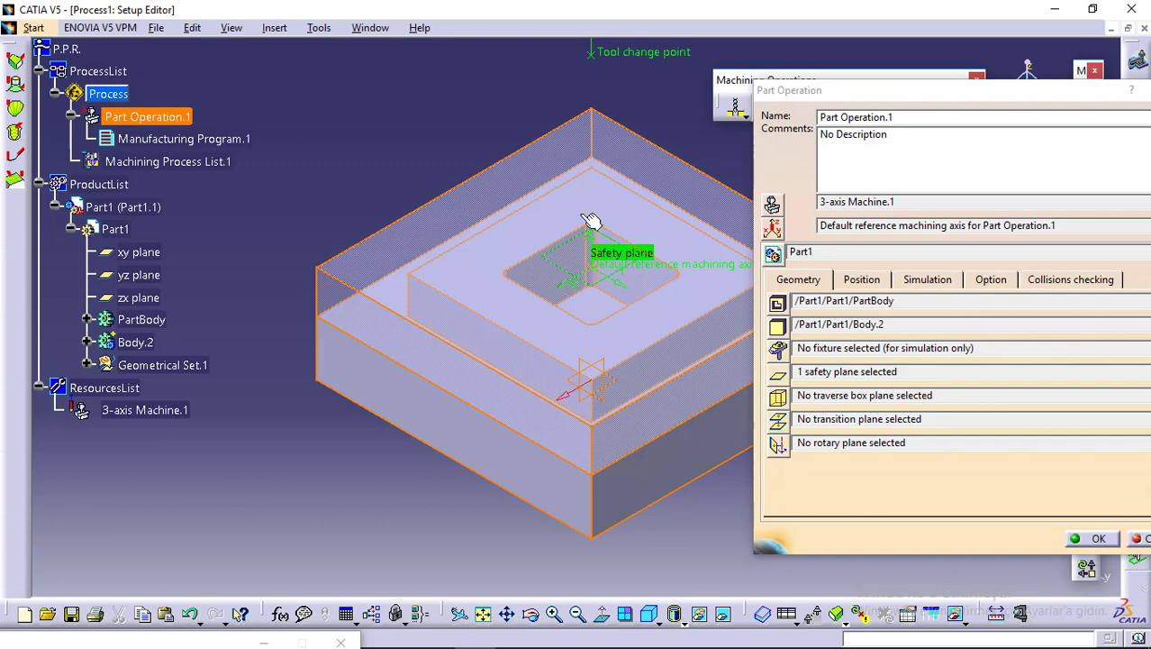
left_click_drag(859, 96, 815, 57)
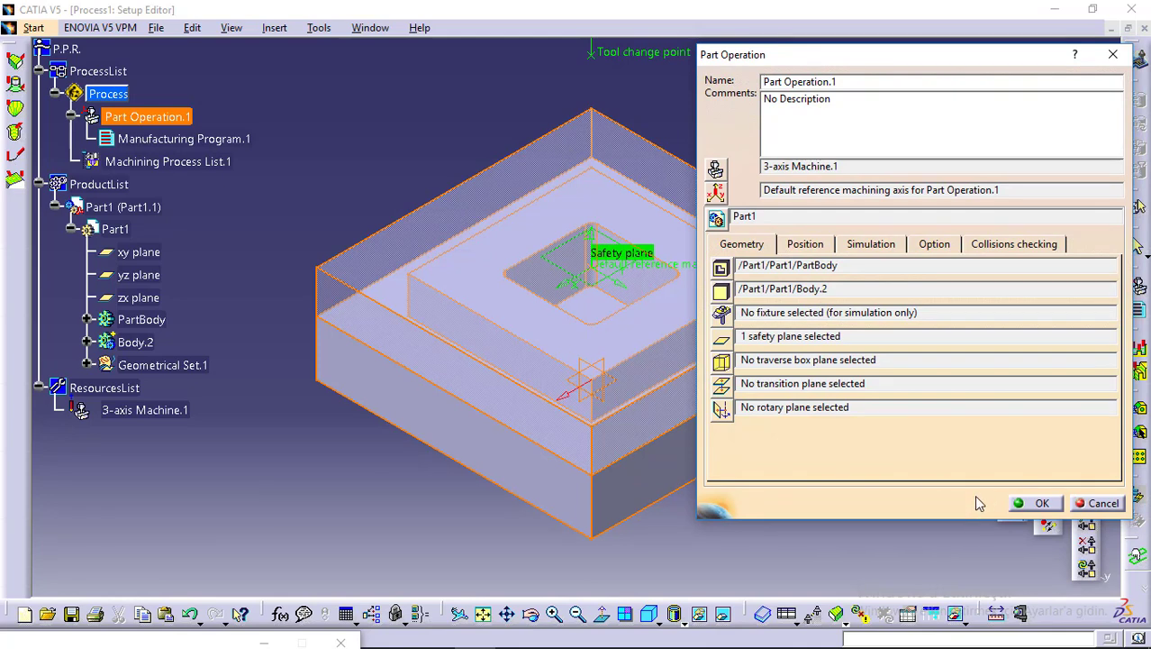
left_click(1042, 504)
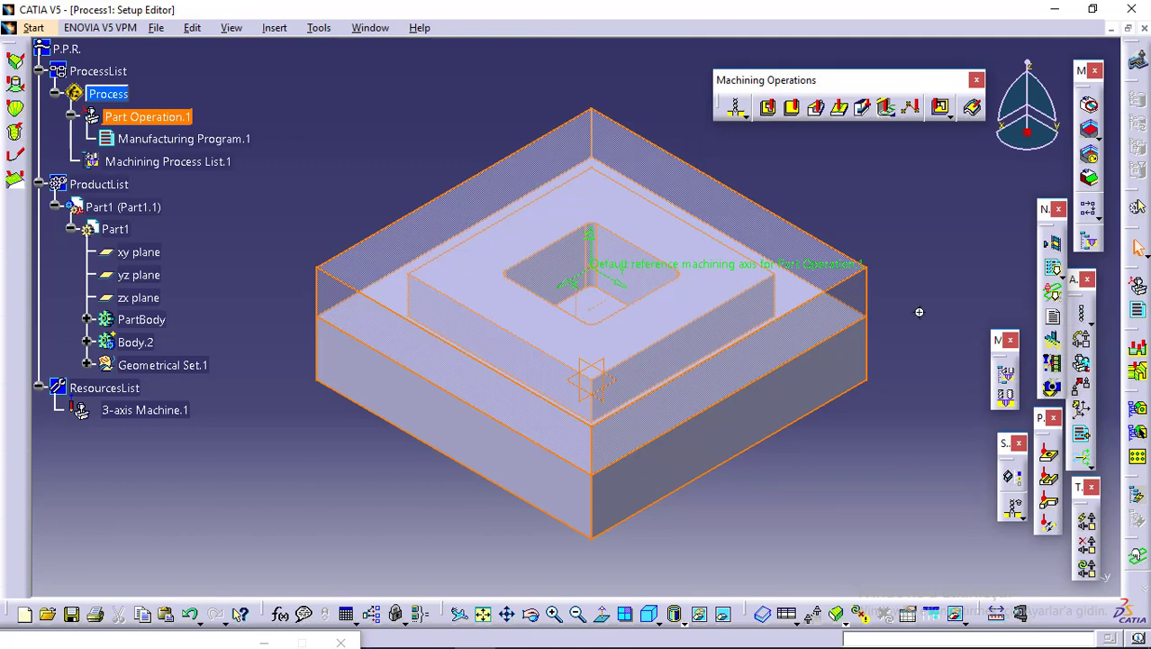
Step: Switch to the Word guide and read steps 22 to 27 on design part, stock, safety plane and the Facing operation
middle_click_drag(917, 311, 917, 341)
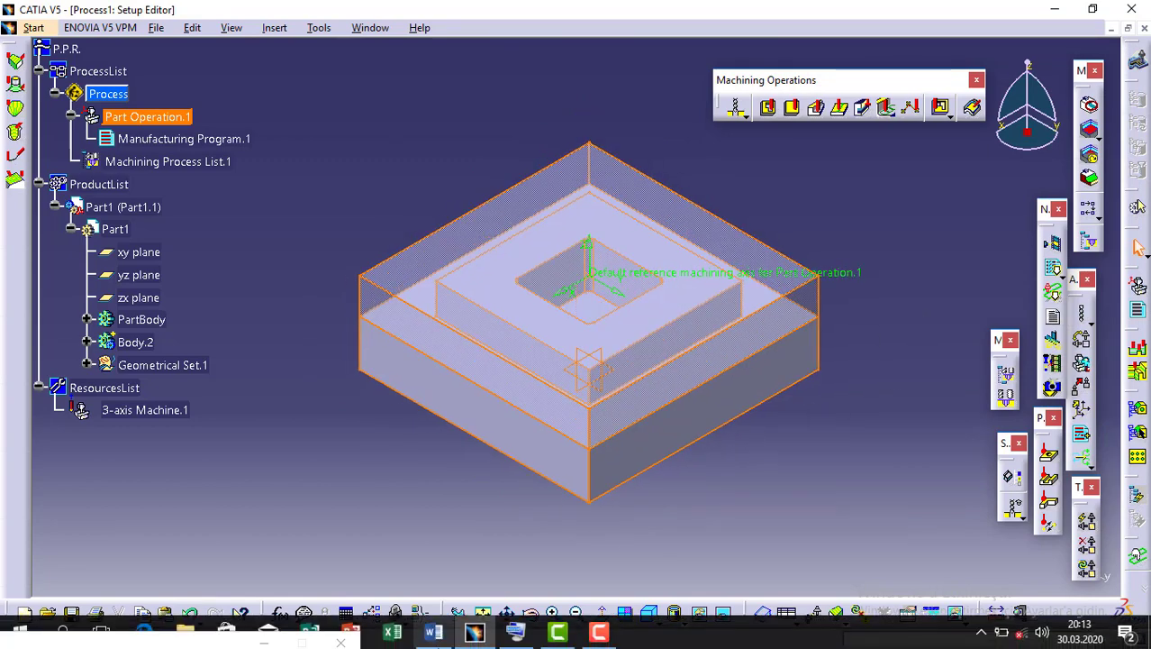
left_click(433, 632)
scroll(467, 527, "down", 8)
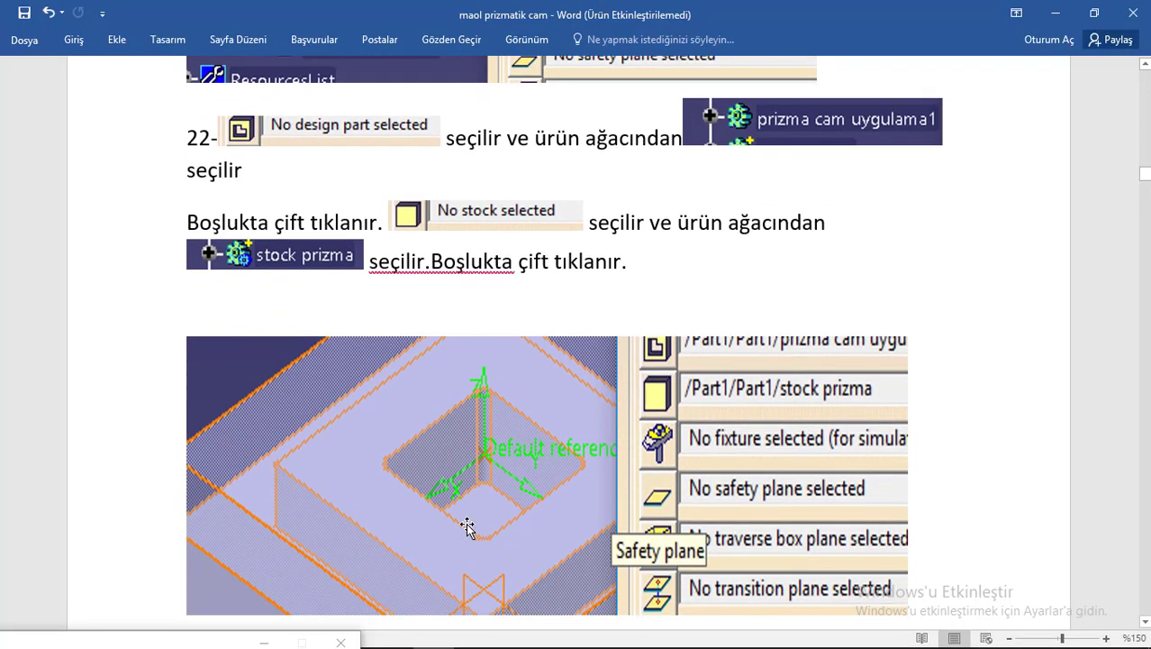
scroll(467, 527, "up", 5)
scroll(467, 527, "up", 1)
scroll(527, 360, "down", 2)
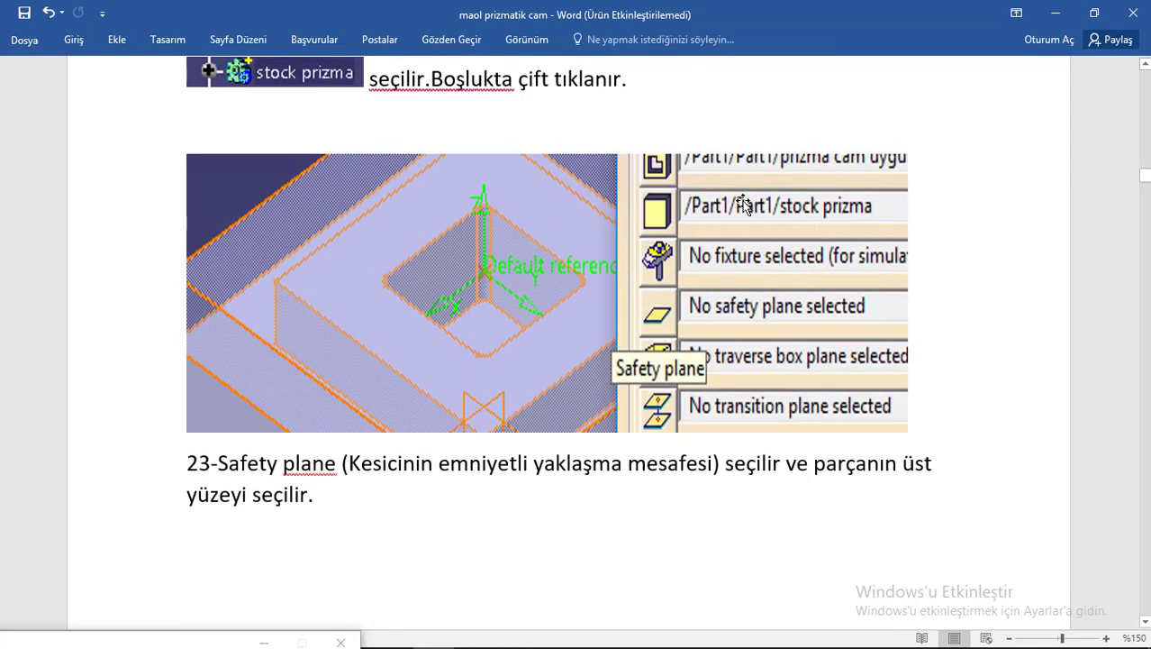
scroll(737, 225, "down", 7)
scroll(730, 245, "down", 6)
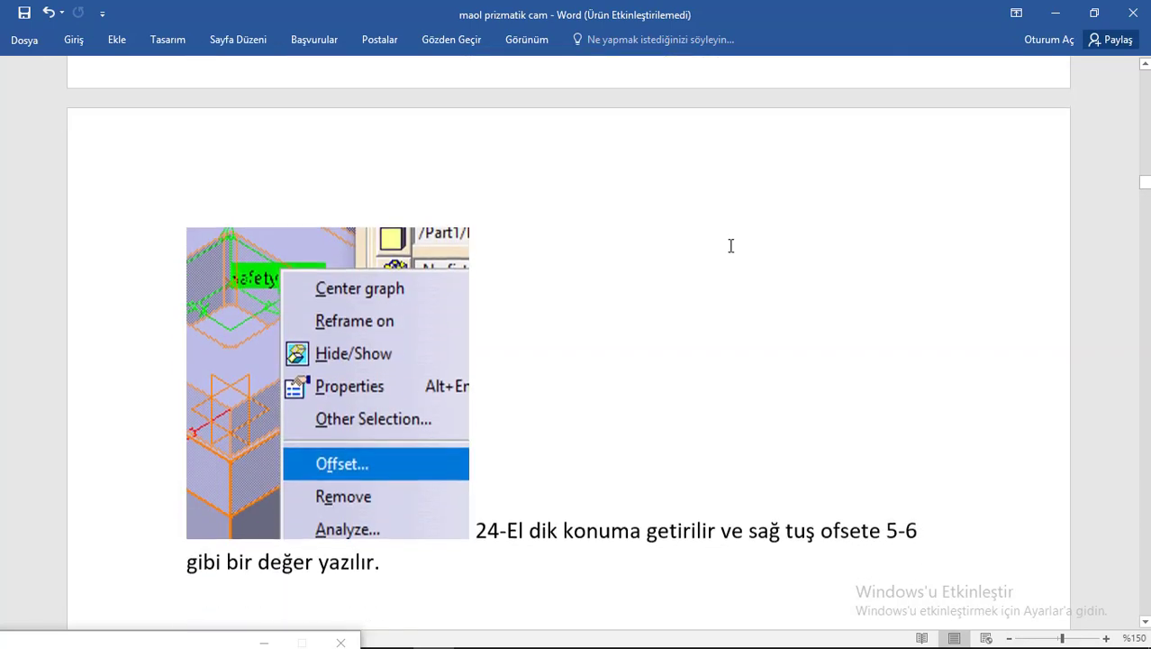
scroll(730, 245, "down", 8)
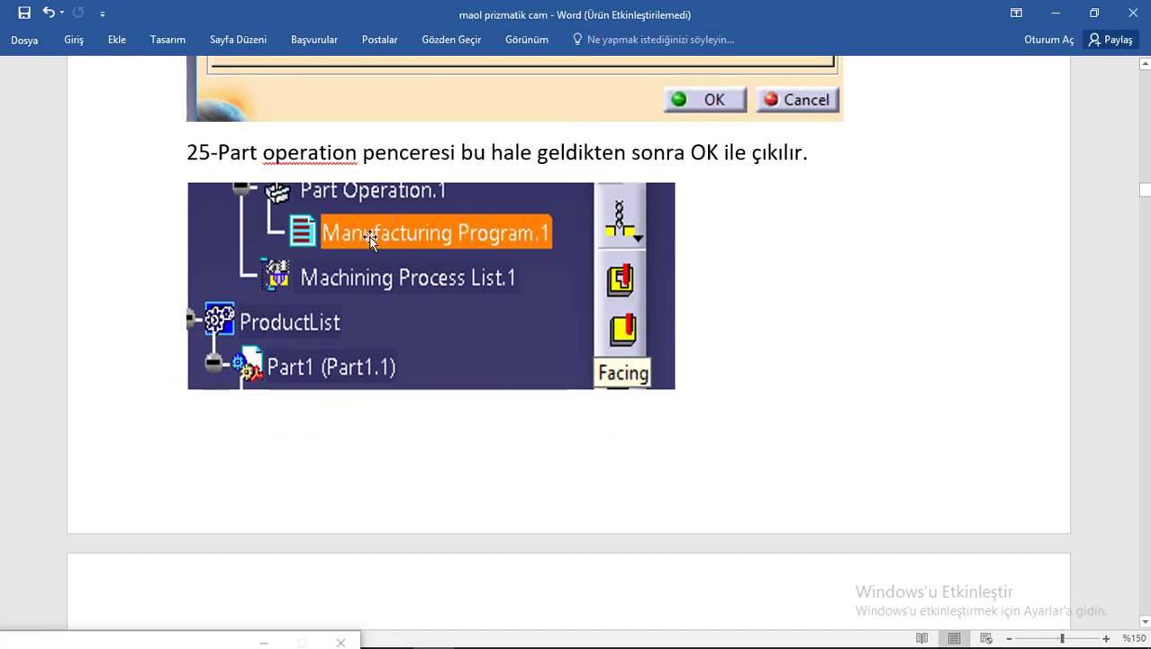
scroll(506, 286, "down", 3)
scroll(505, 289, "down", 3)
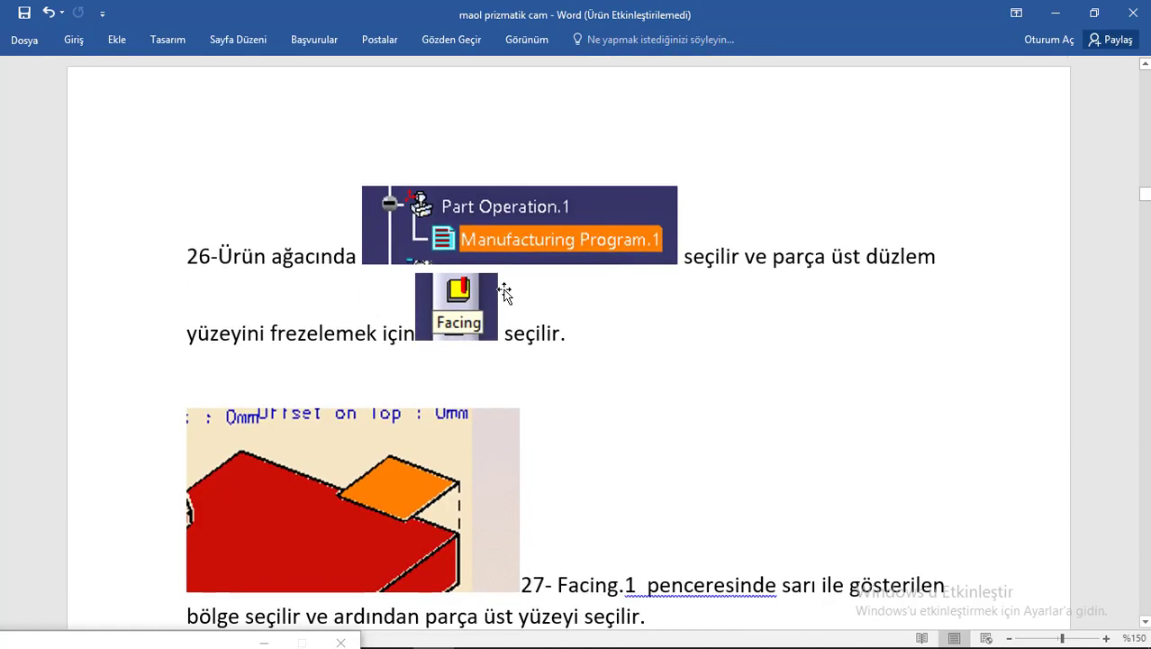
scroll(460, 300, "down", 1)
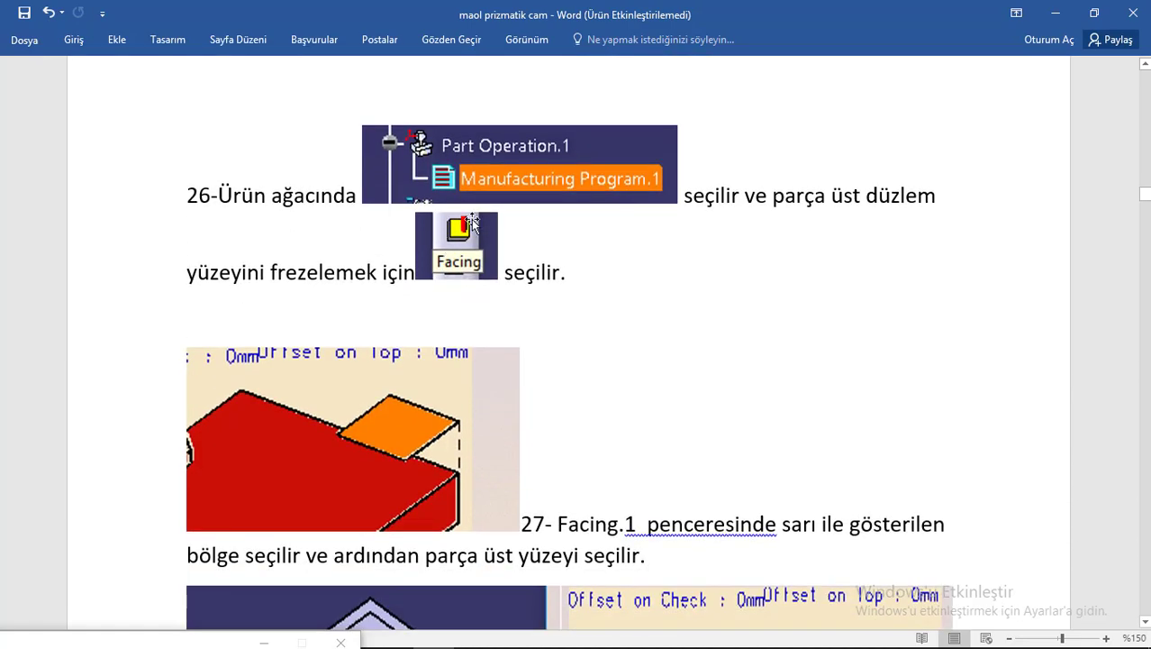
scroll(455, 252, "down", 2)
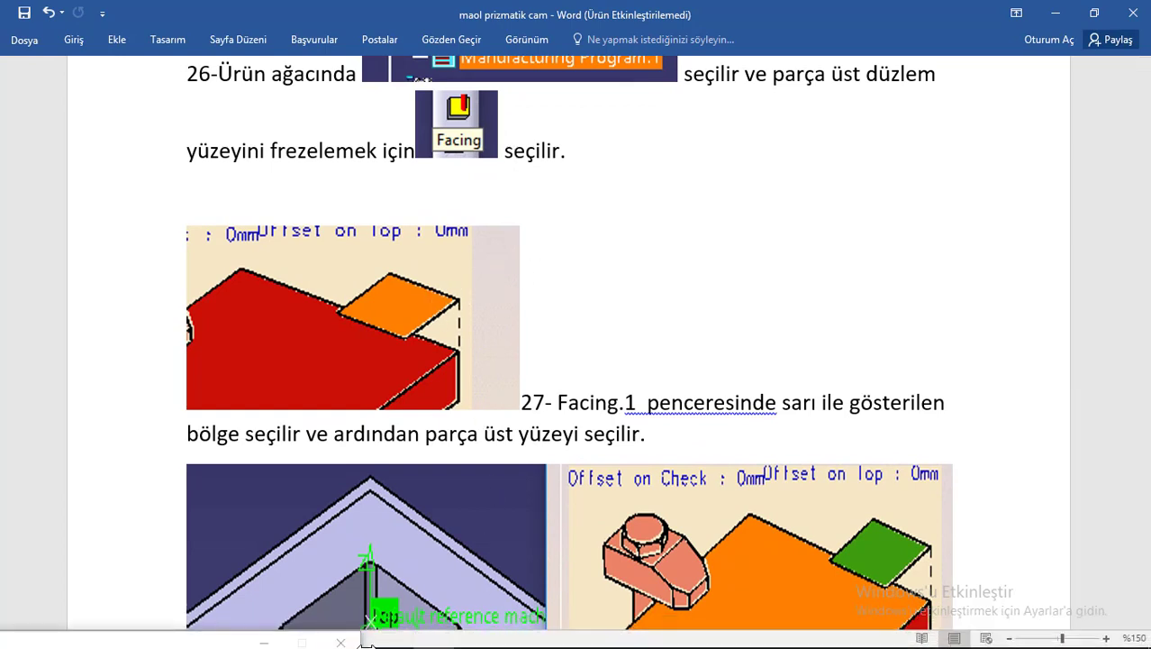
scroll(418, 231, "up", 2)
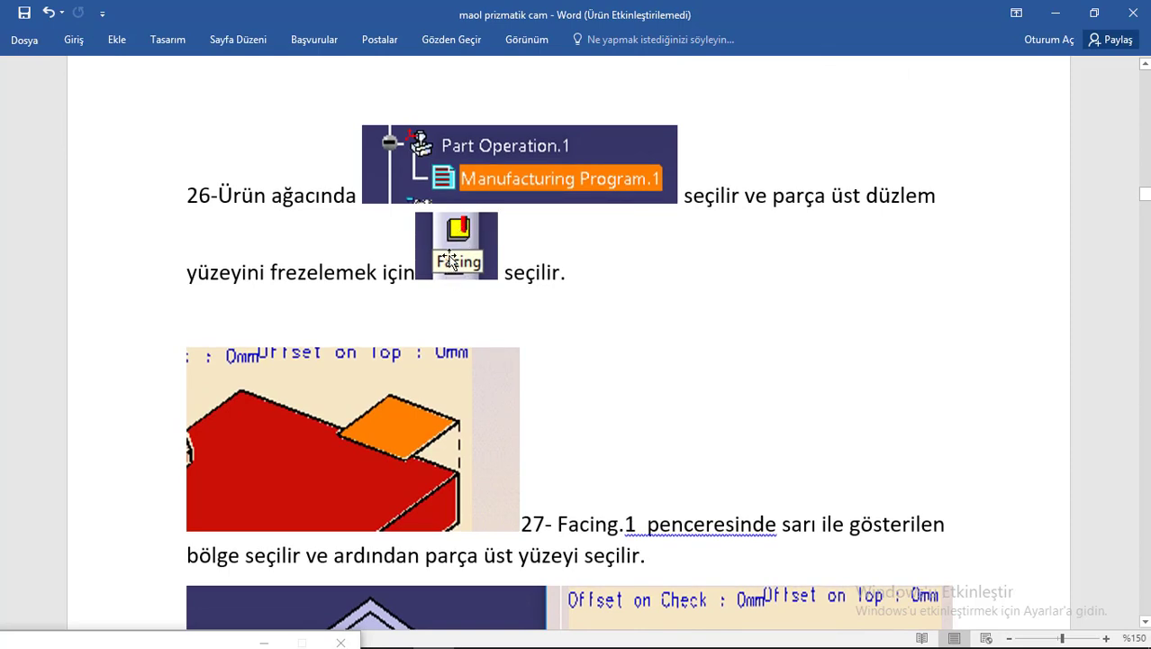
scroll(448, 260, "down", 1)
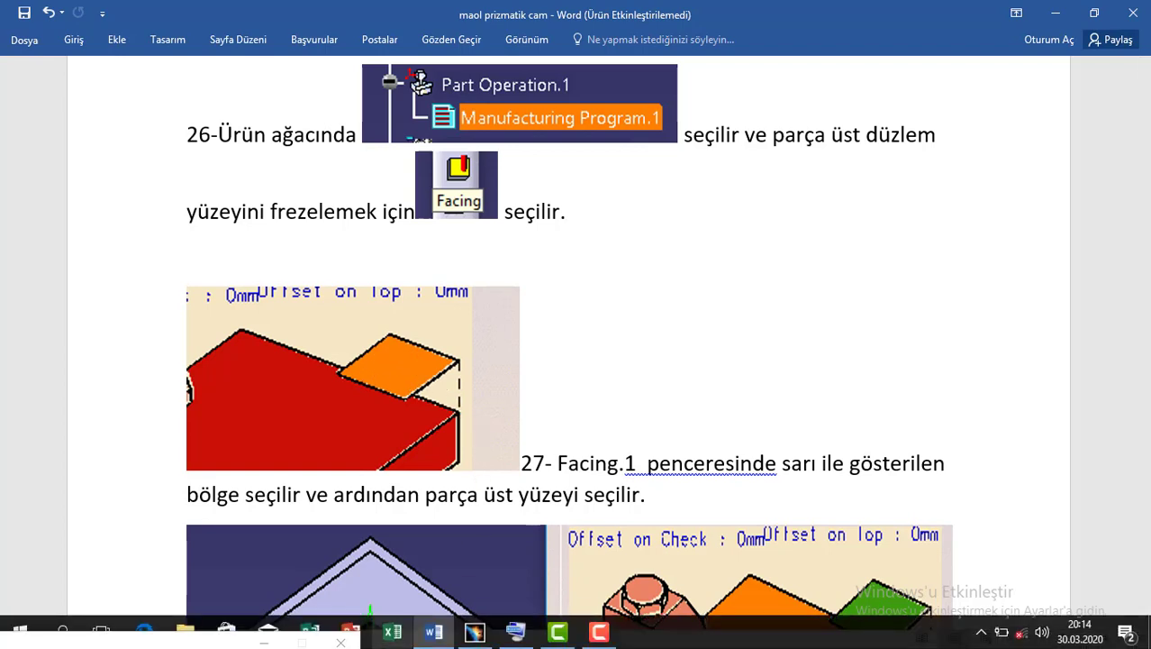
Step: Switch back to CATIA, add a Facing operation under Manufacturing Program.1 and choose the stock's top face as its top plane
left_click(474, 632)
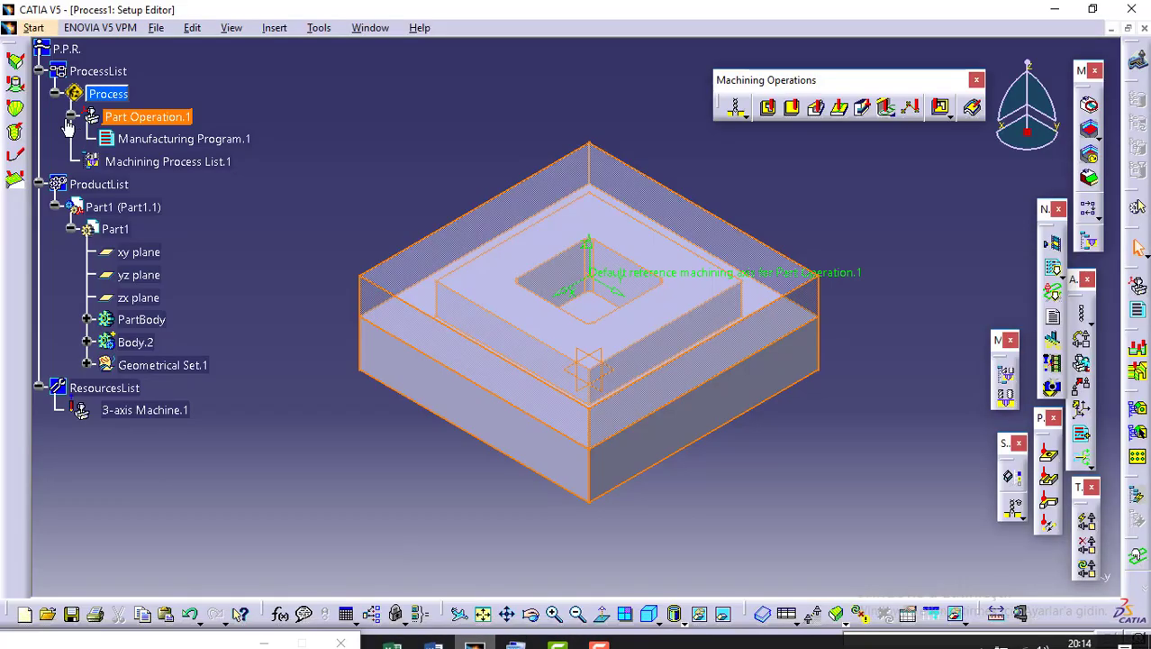
left_click(176, 139)
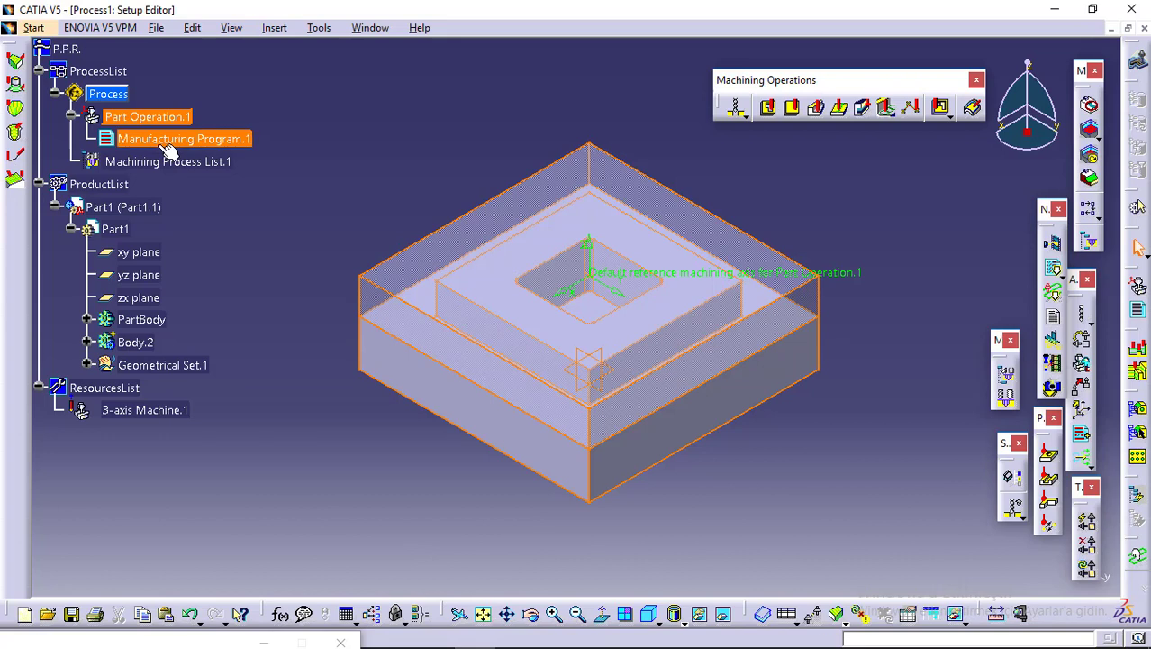
left_click(793, 109)
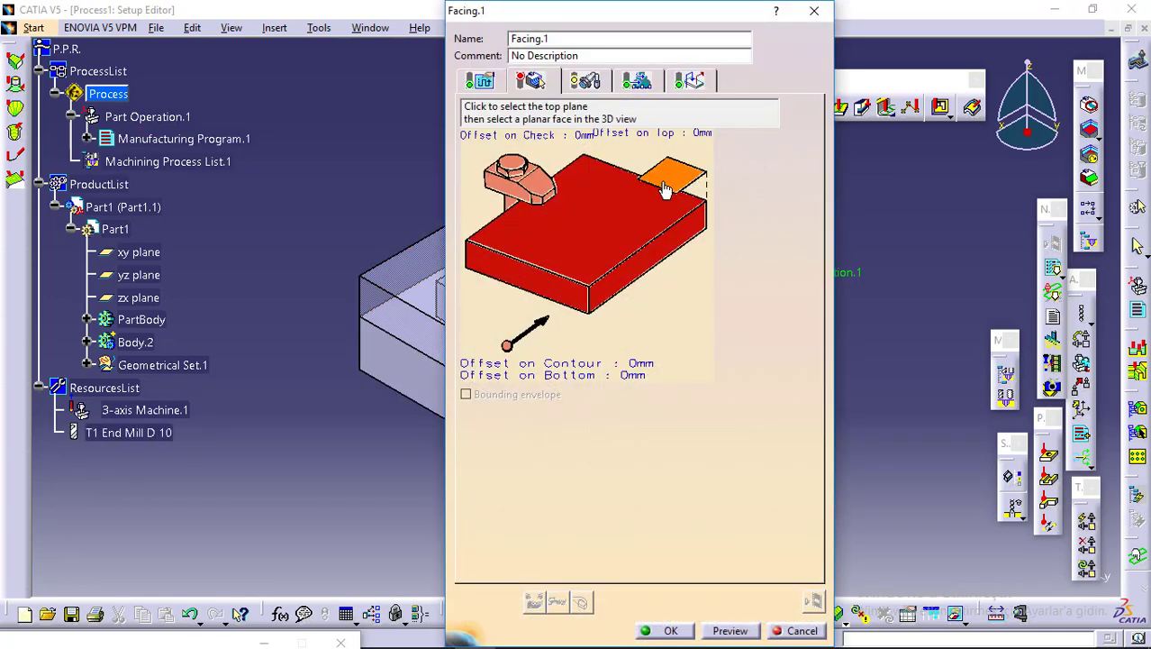
left_click(664, 189)
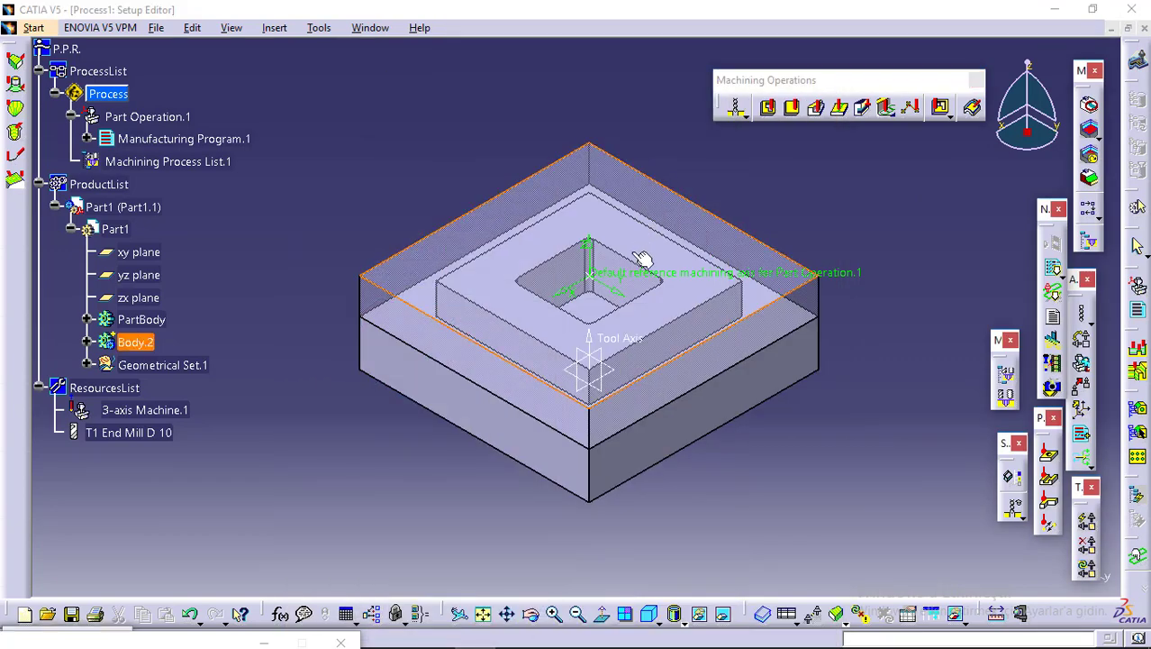
left_click(643, 257)
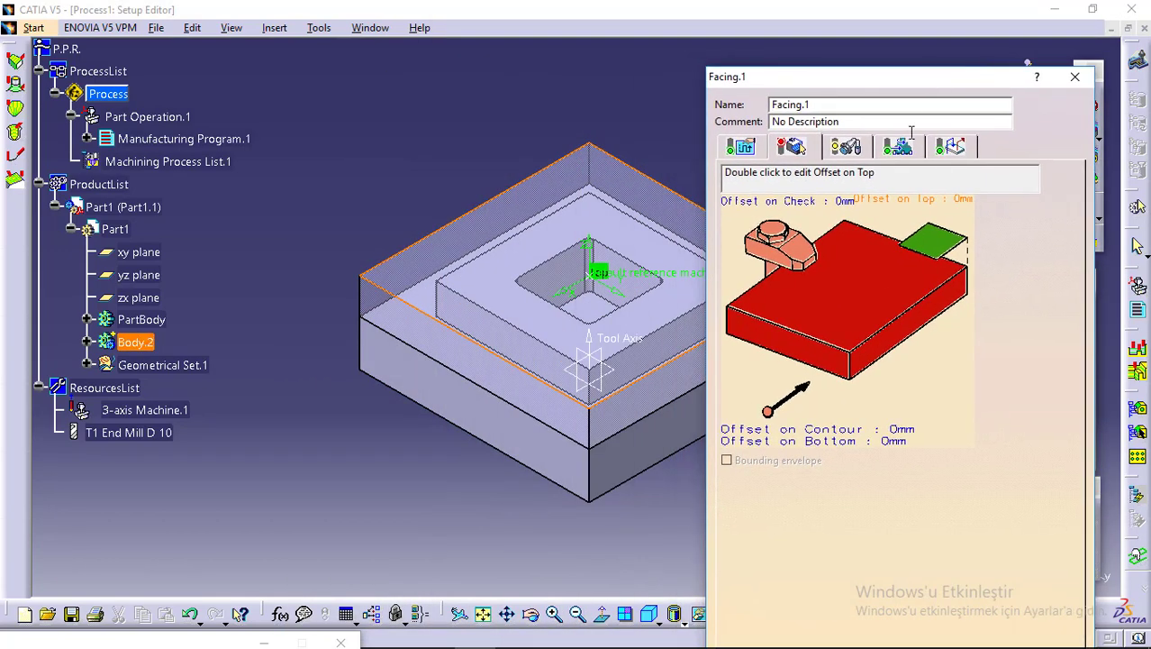
Step: Hide the stock solid and choose the part's upper face around the pocket as the bottom plane of Facing.1
right_click(495, 342)
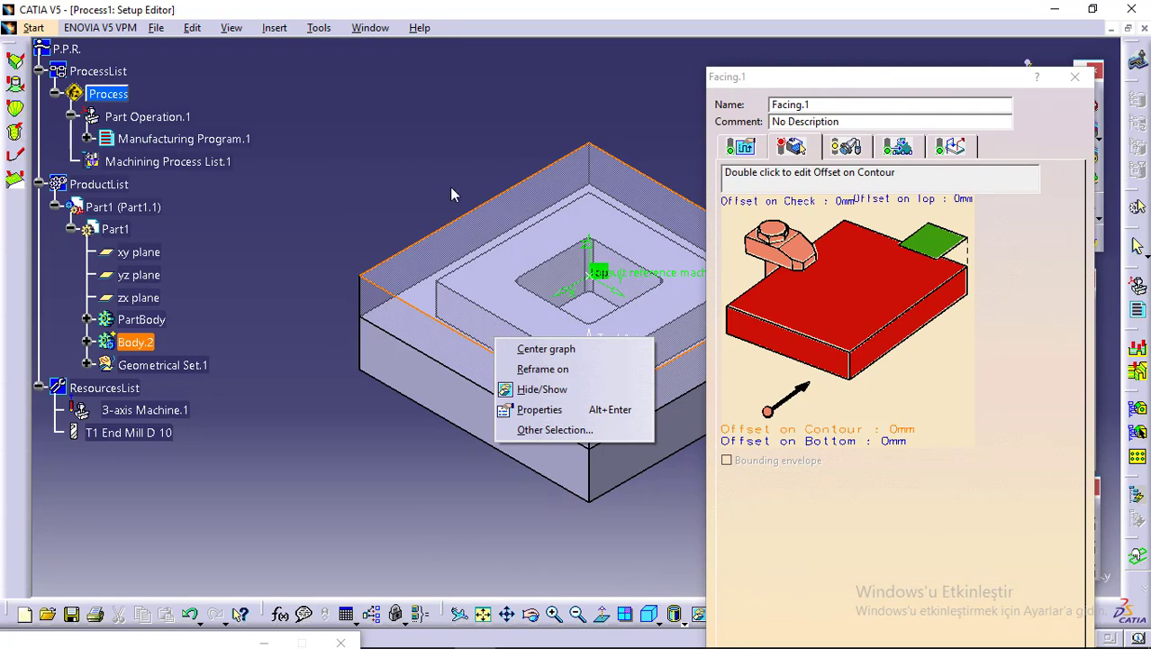
left_click(551, 390)
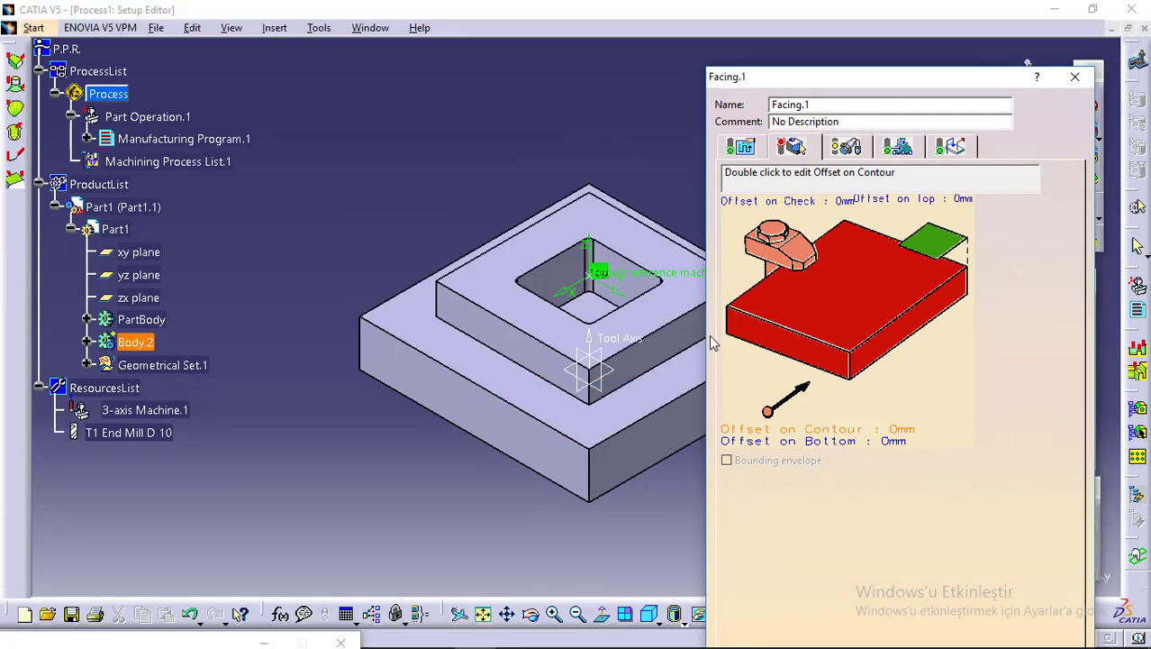
left_click(892, 304)
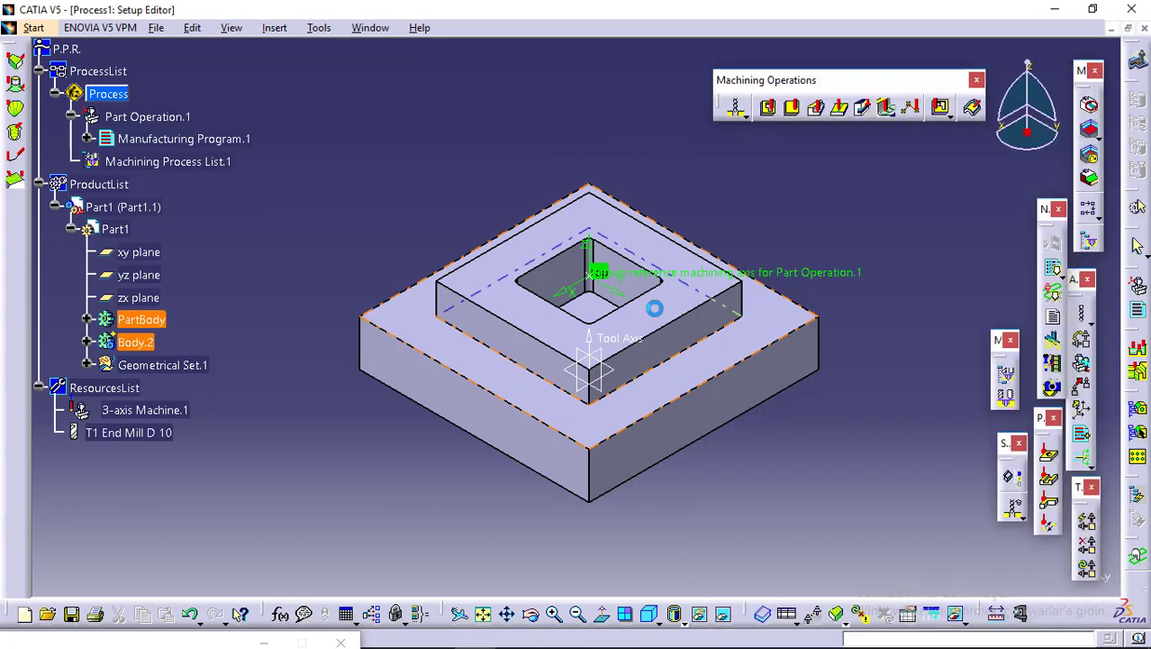
left_click(674, 303)
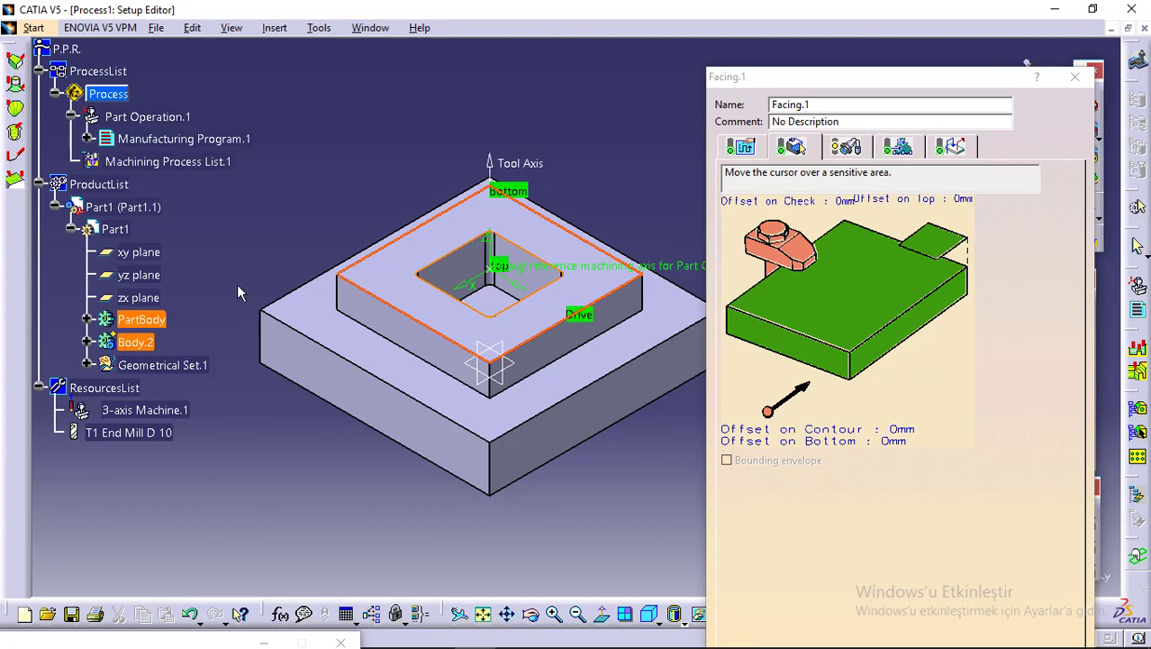
right_click(165, 339)
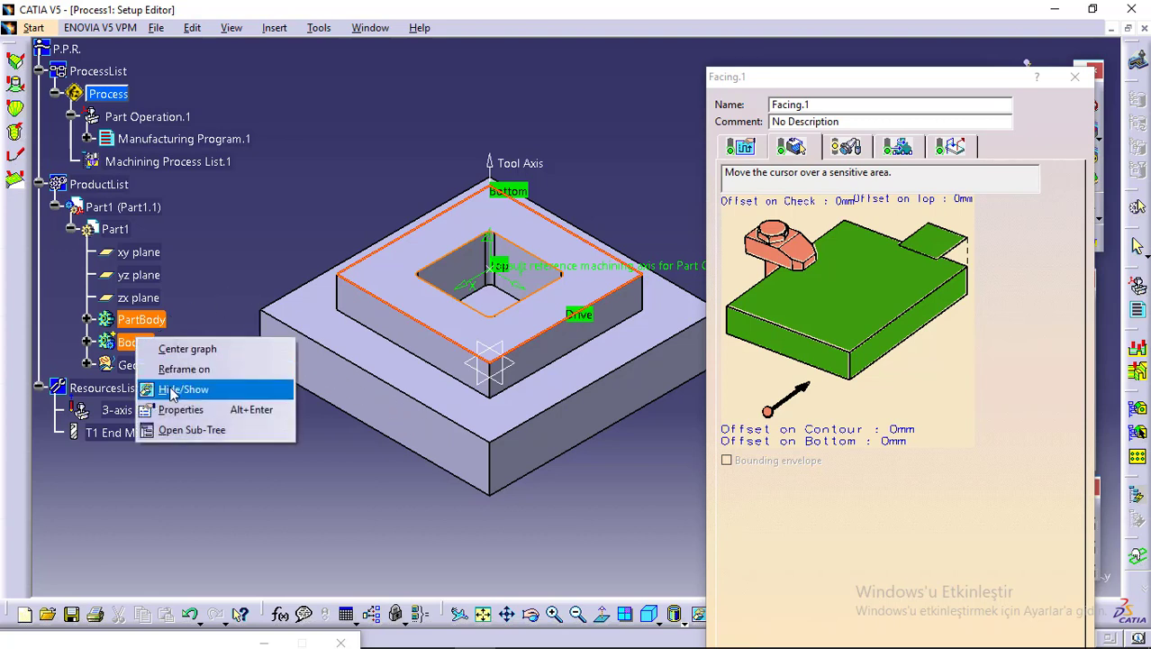
left_click(174, 390)
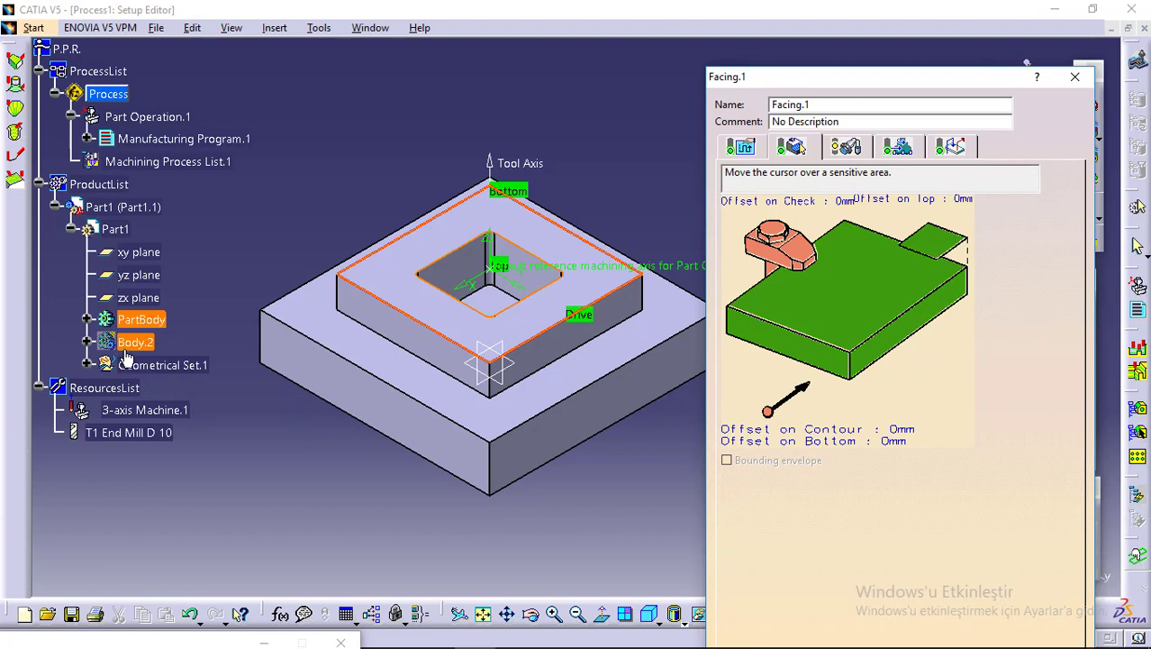
right_click(128, 345)
left_click(162, 395)
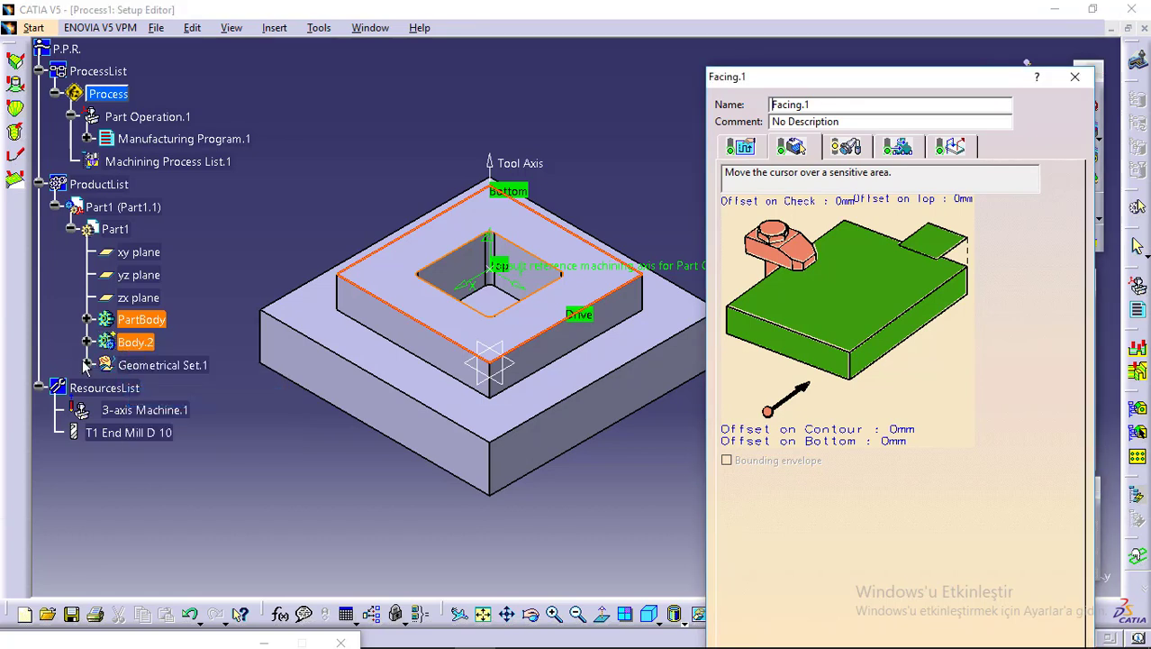
Step: Expand Body.2 in the tree, show its Pad.1 to check the stock and hide it again
left_click(86, 342)
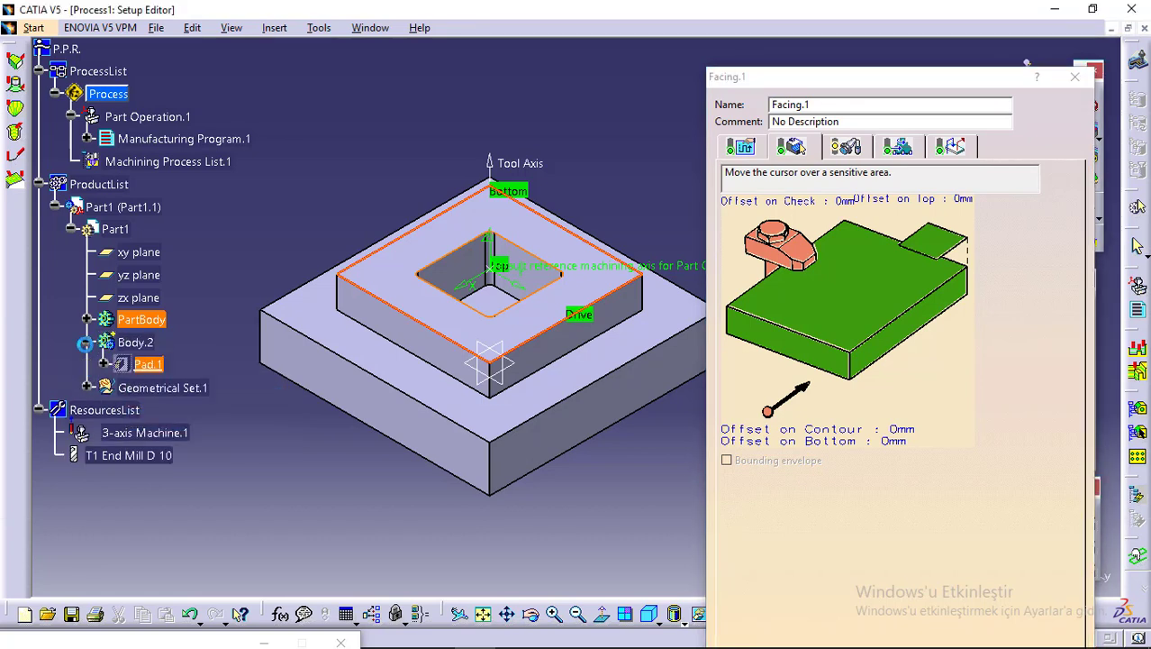
right_click(142, 376)
left_click(171, 417)
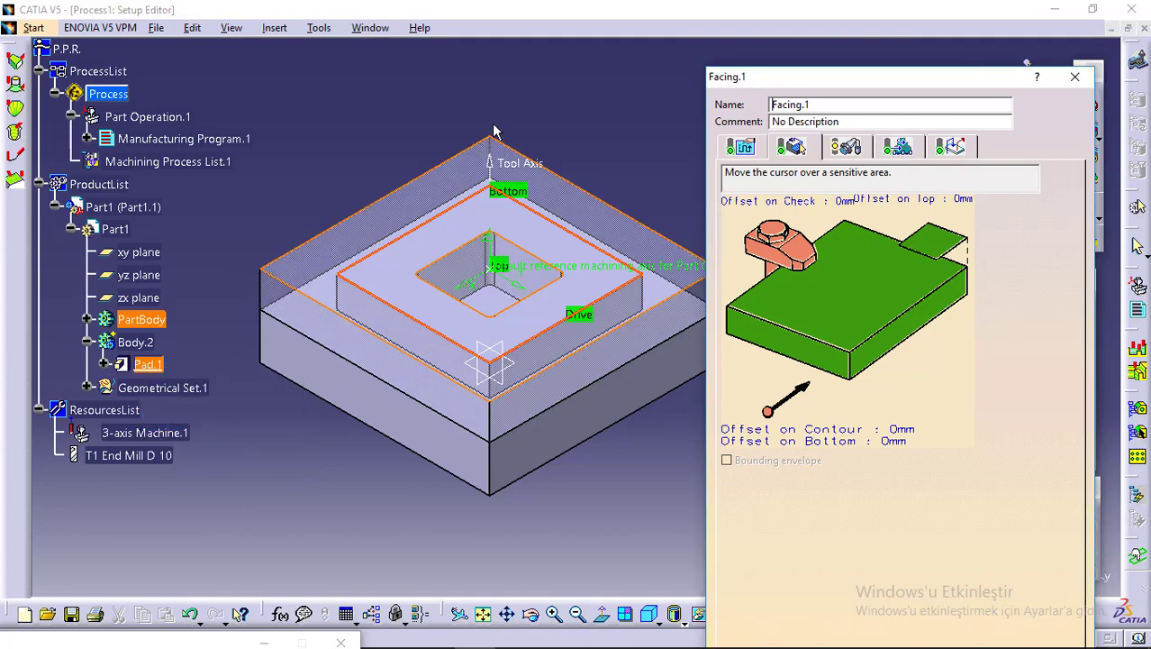
right_click(147, 371)
left_click(176, 411)
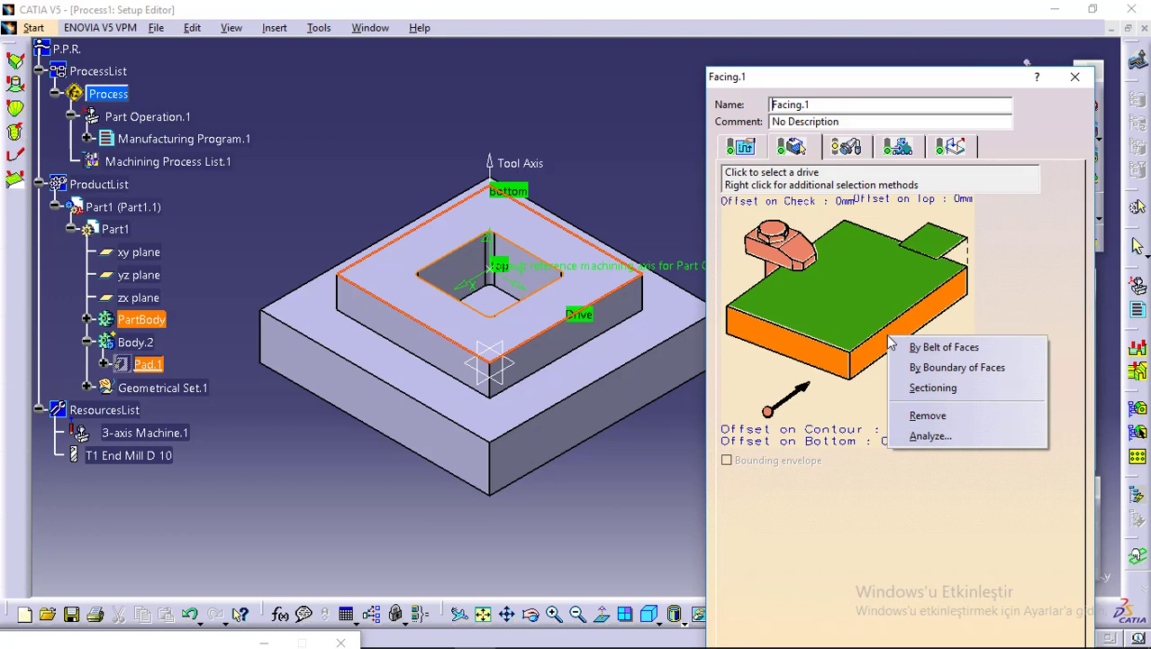
Step: Remove the automatic drive contour of Facing.1 and define it with the four outer top edges of the base block
left_click(926, 416)
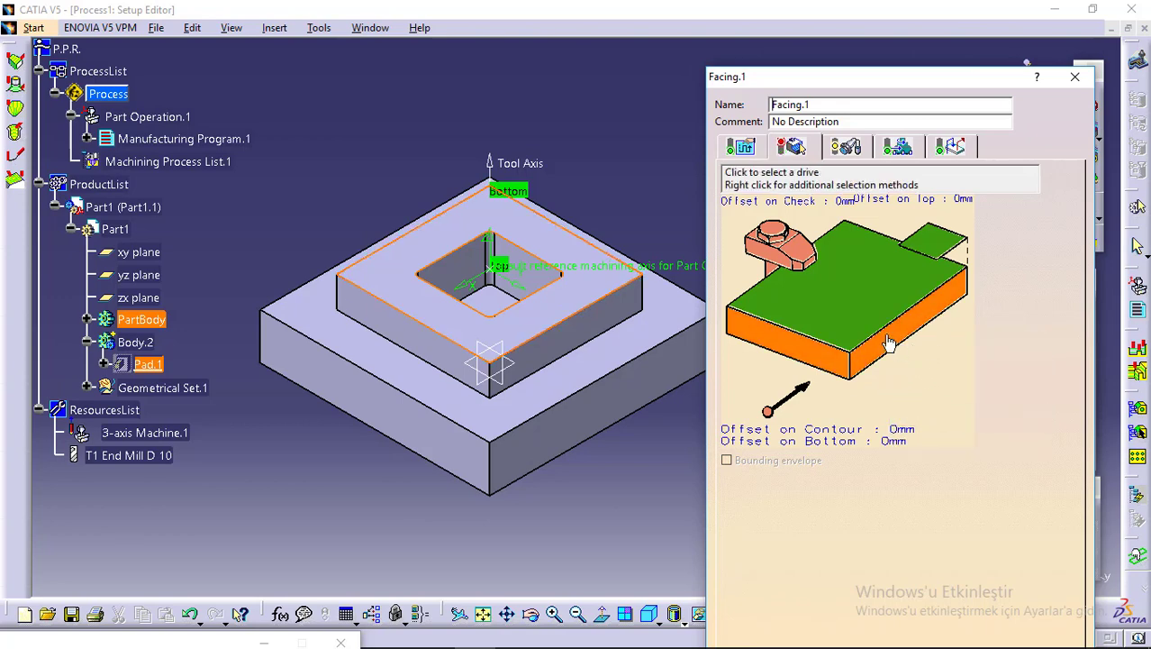
left_click(888, 343)
left_click(620, 371)
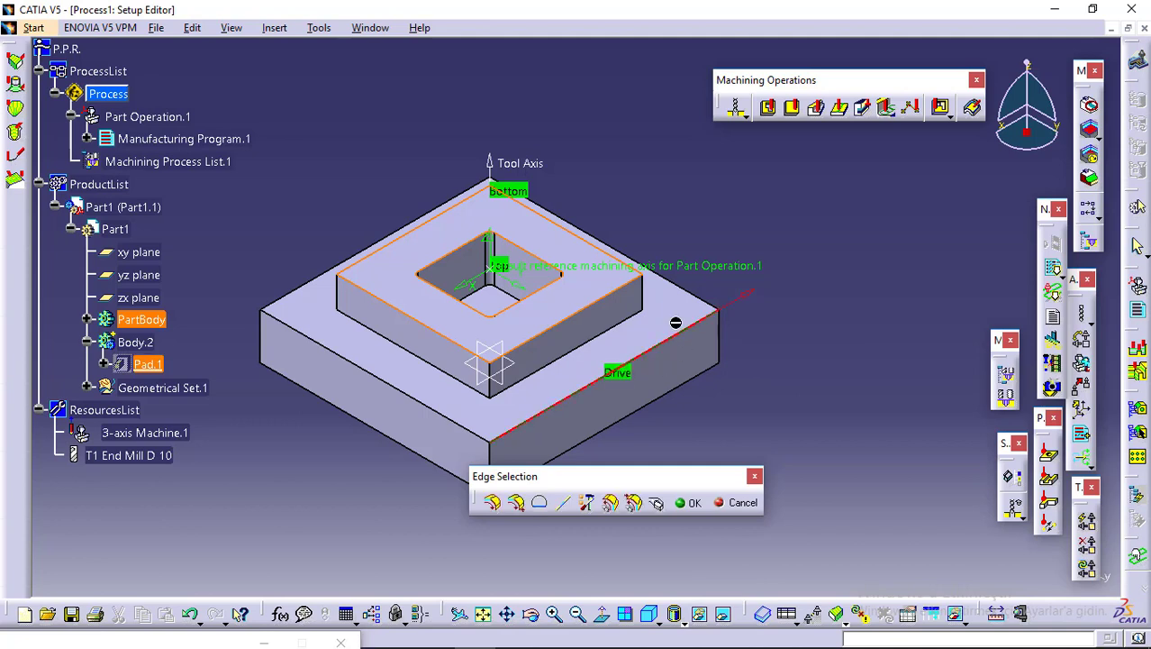
left_click(689, 296)
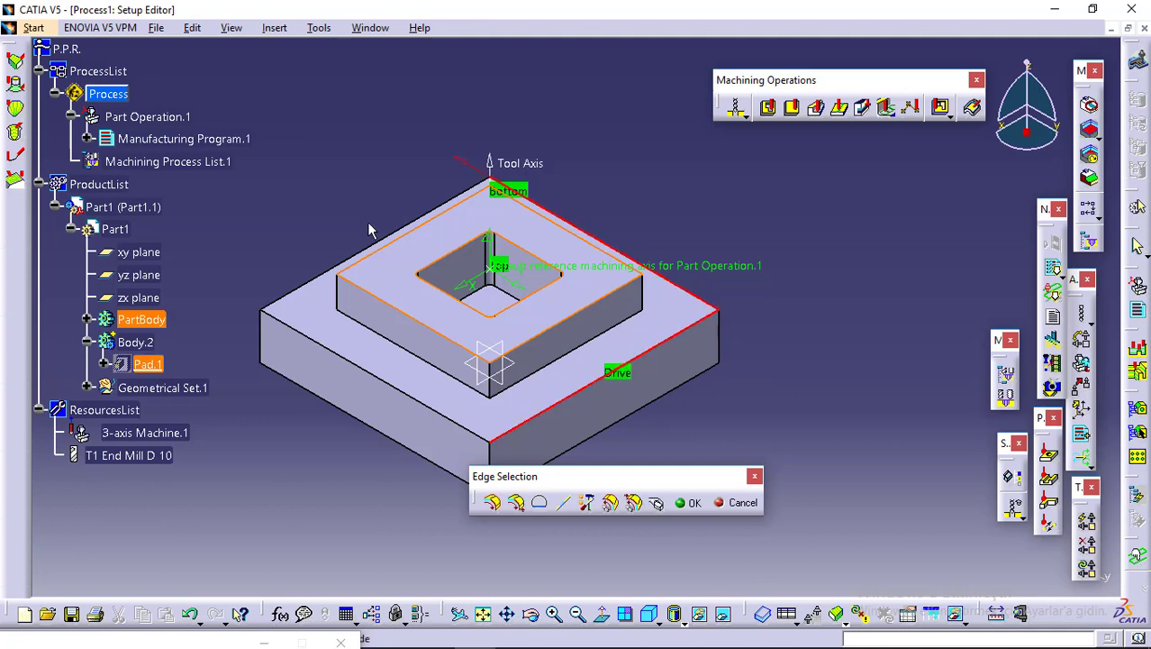
left_click(361, 254)
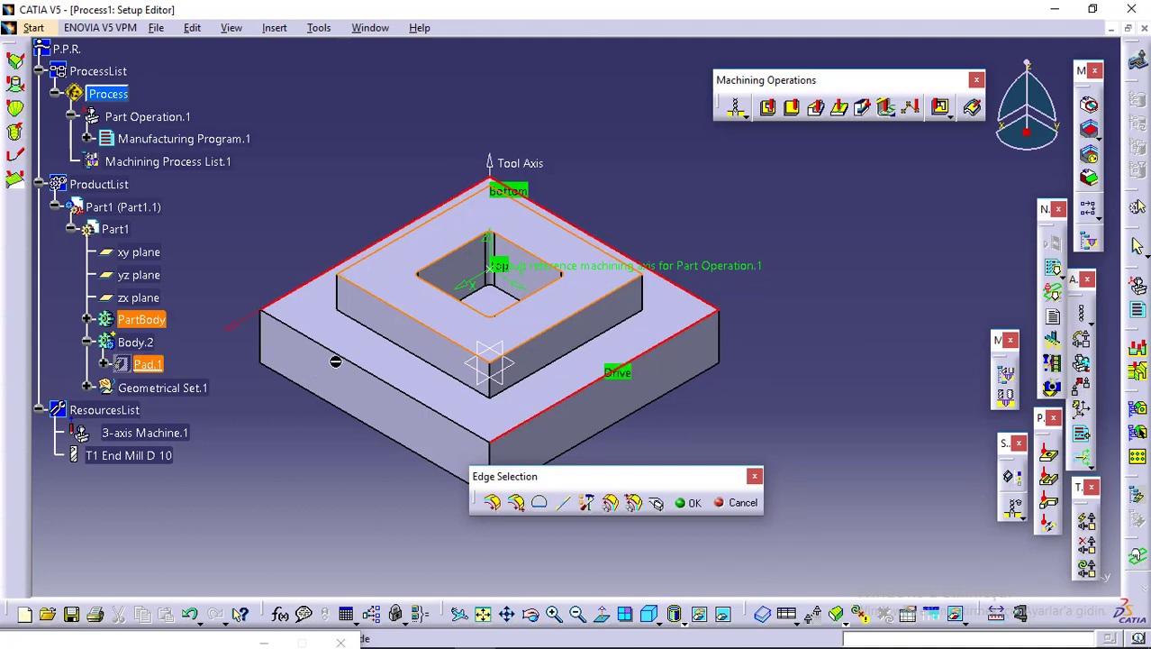
left_click(369, 372)
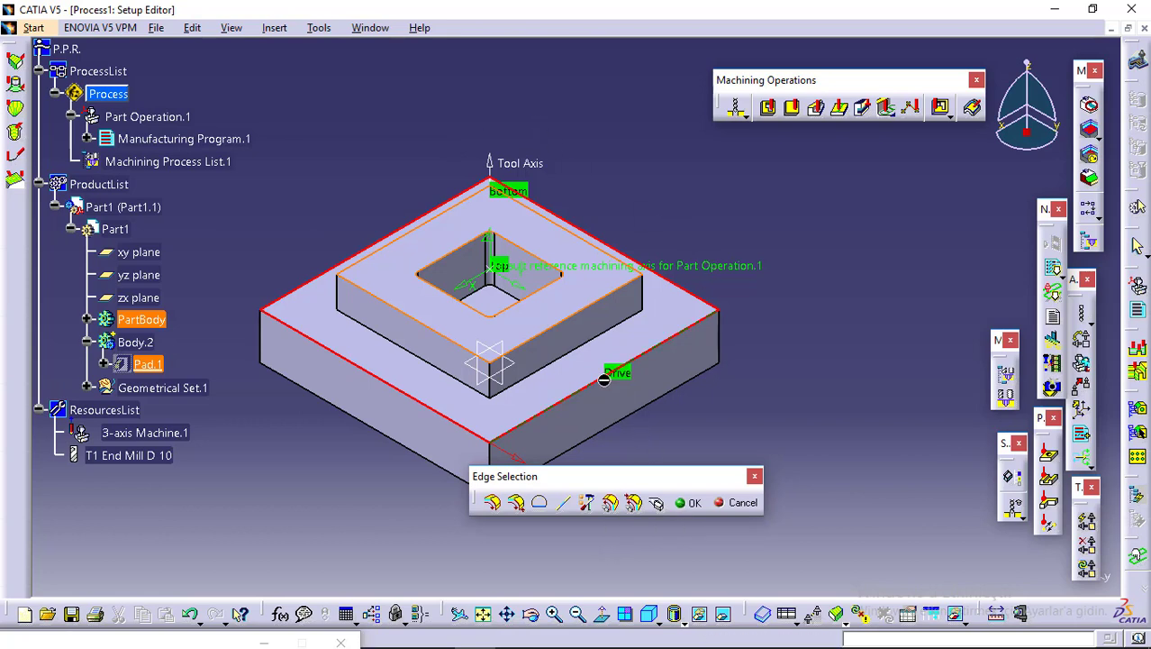
left_click(685, 504)
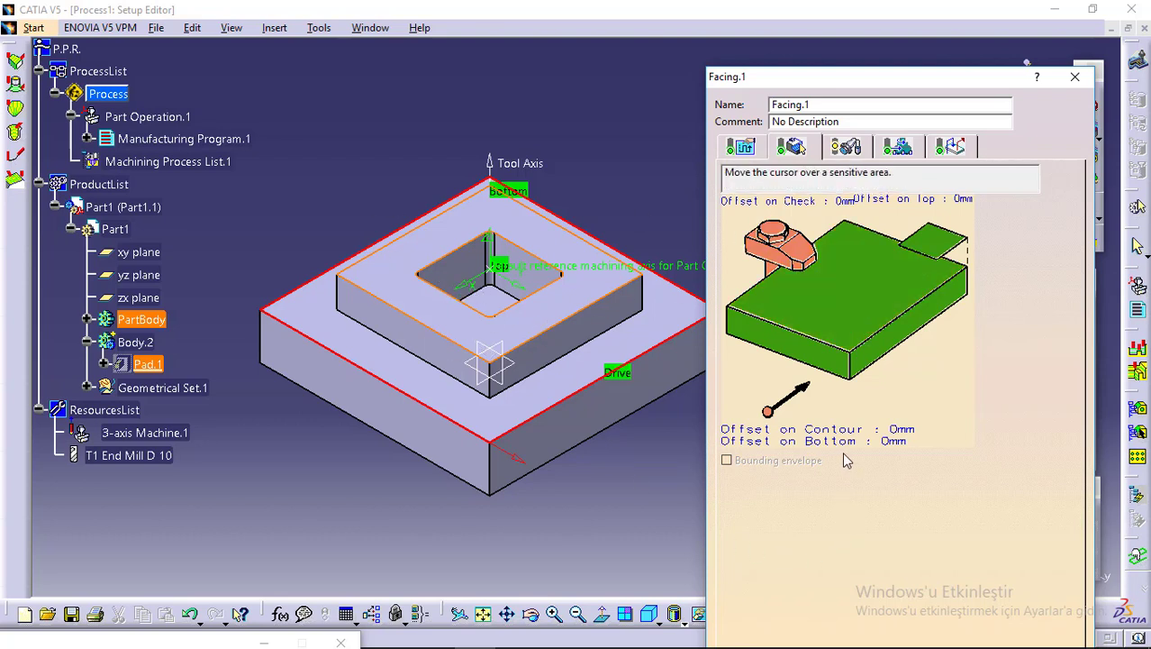
Step: Set Offset on Bottom of Facing.1 to 1 mm
left_click_drag(832, 76, 707, 28)
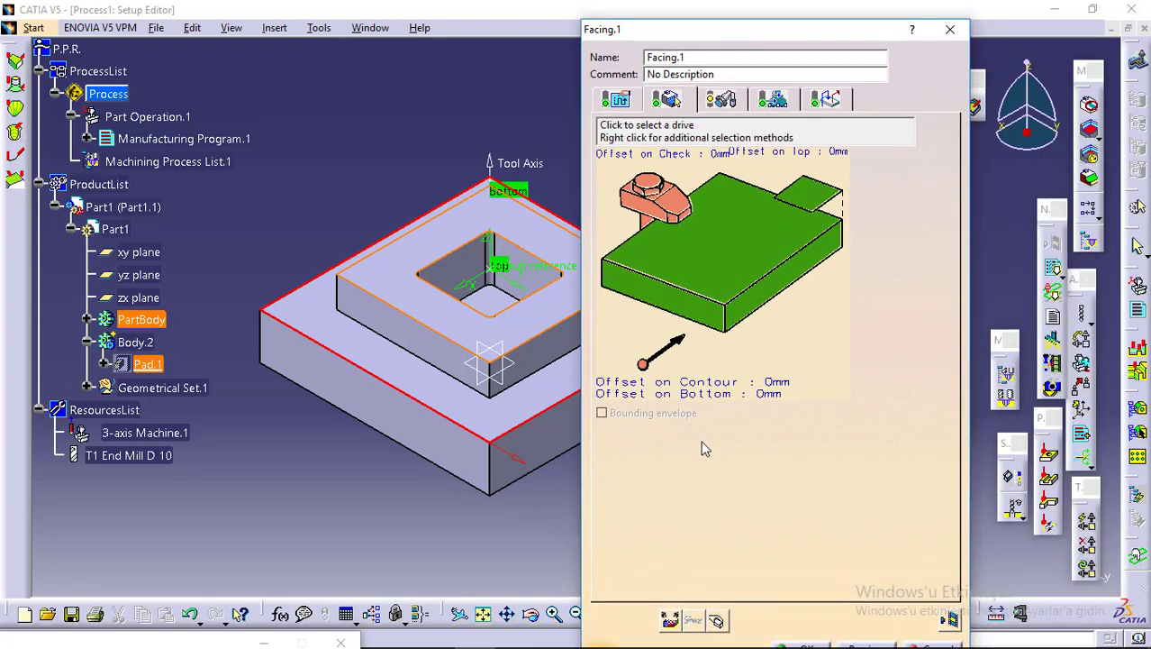
double_click(699, 396)
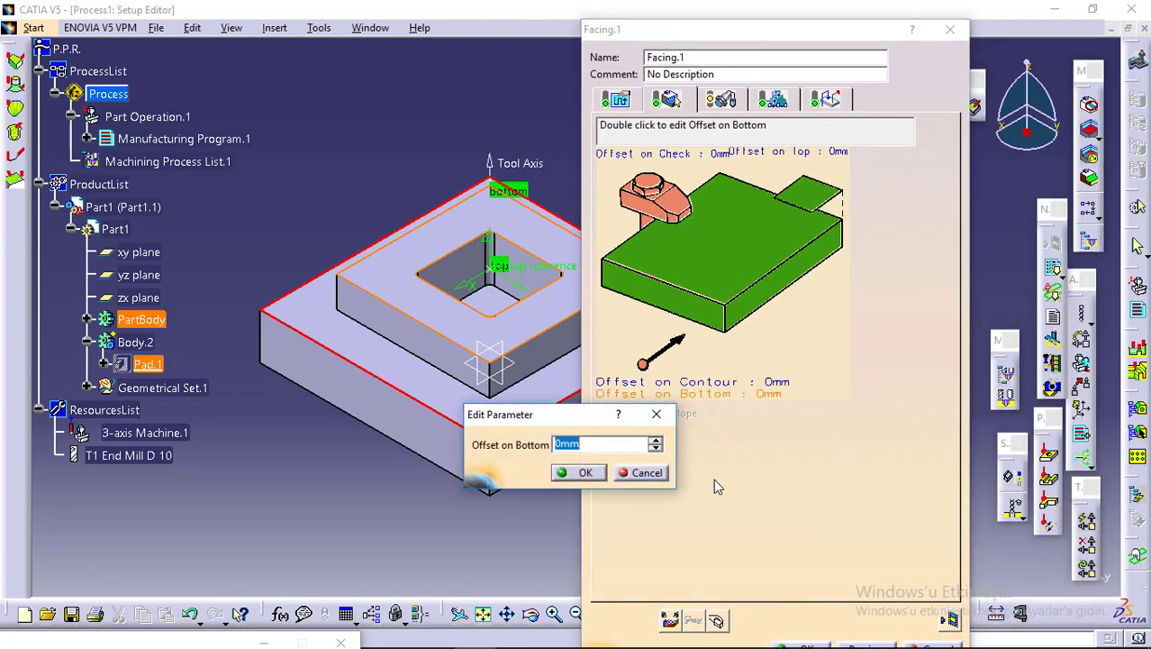
type("1")
left_click(581, 474)
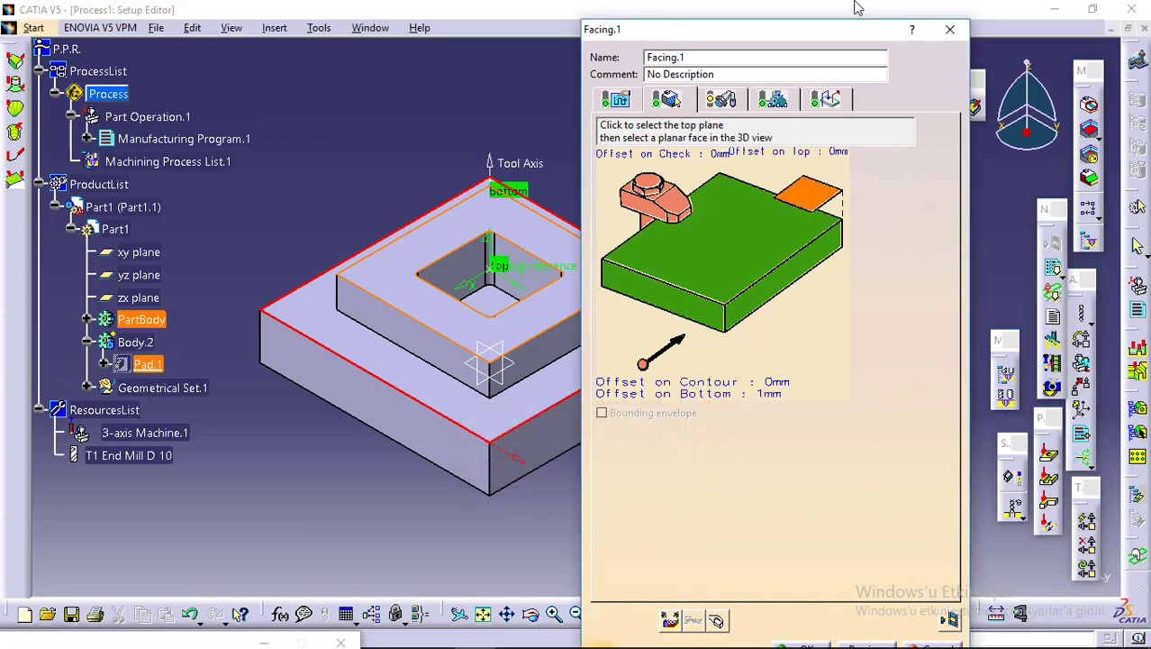
left_click_drag(776, 30, 882, 29)
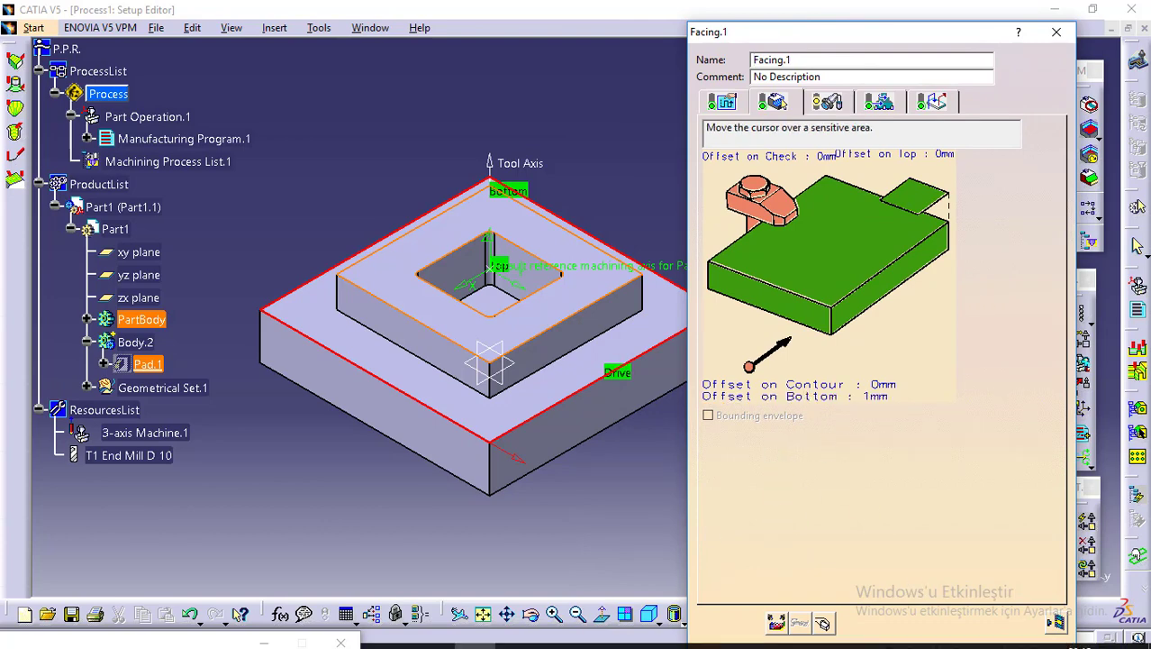
Step: Switch to the Word guide and read steps 27 to 30 on the facing planes, drive contour edges and Offset on Bottom
left_click(433, 633)
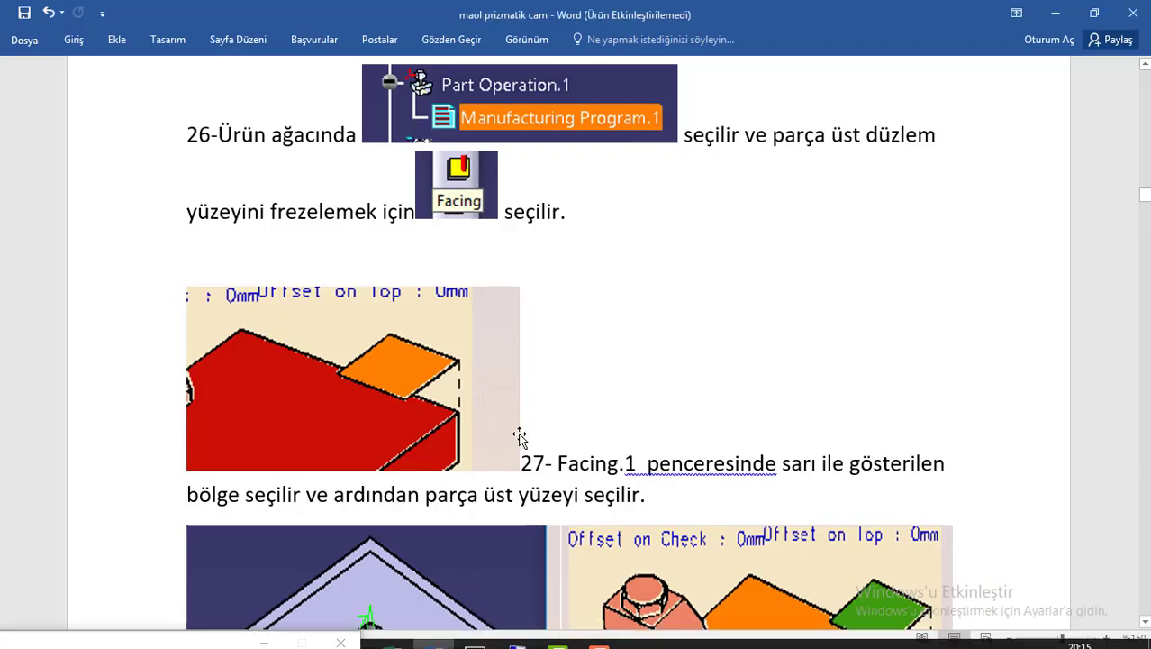
scroll(521, 436, "down", 2)
scroll(520, 436, "down", 3)
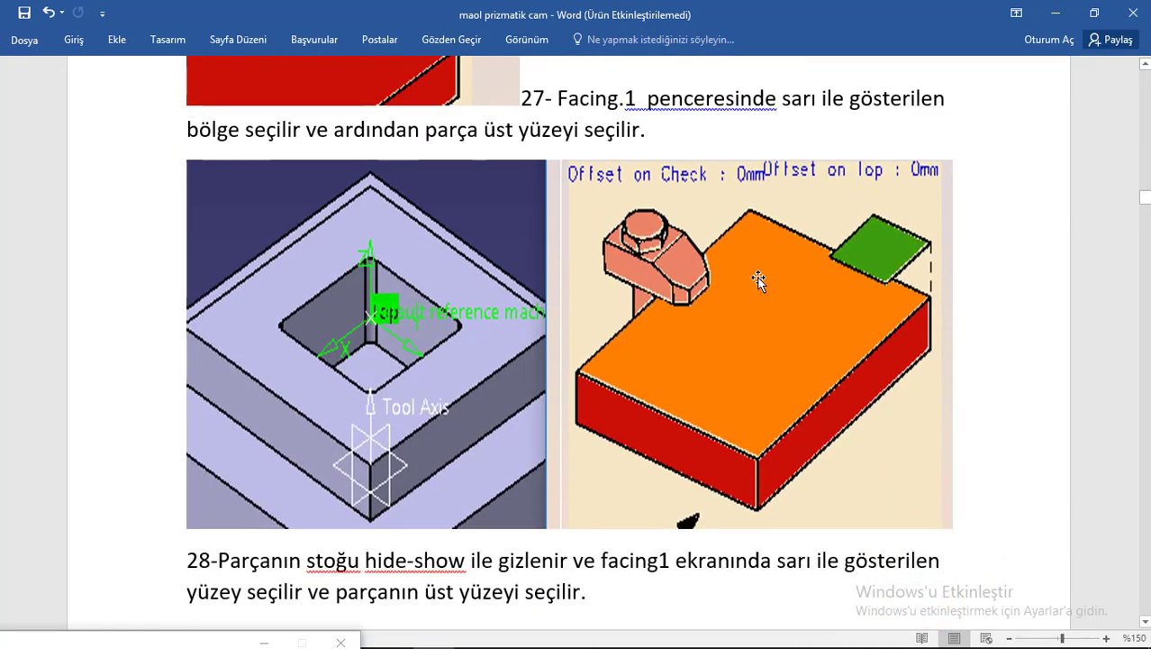
scroll(788, 331, "down", 3)
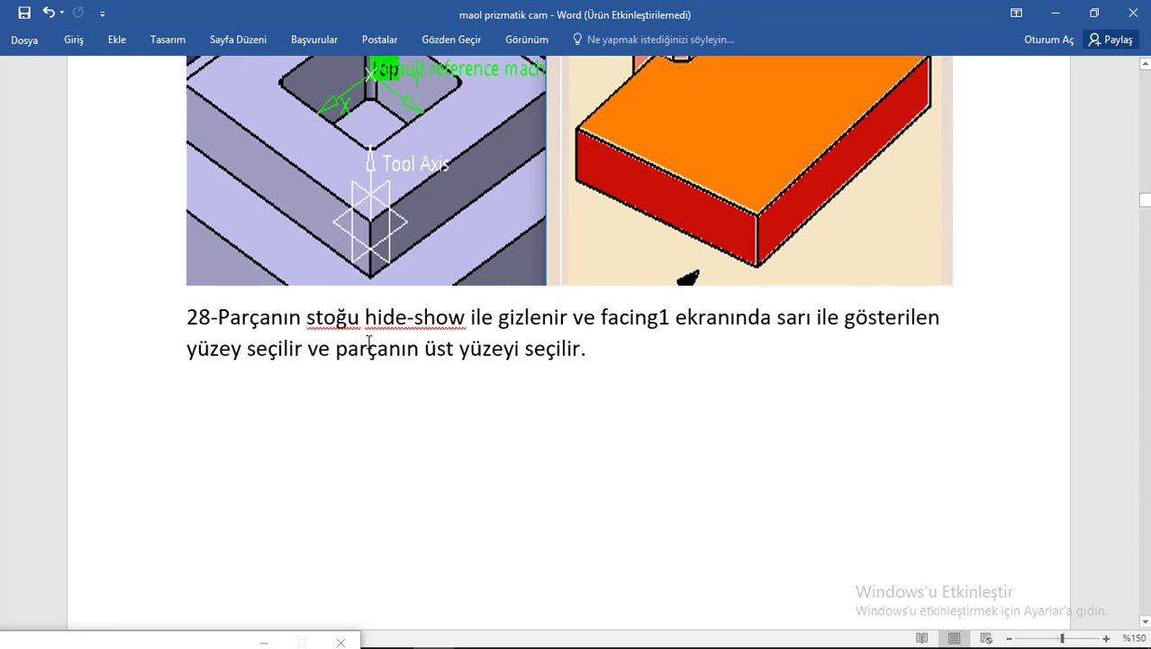
scroll(368, 342, "down", 8)
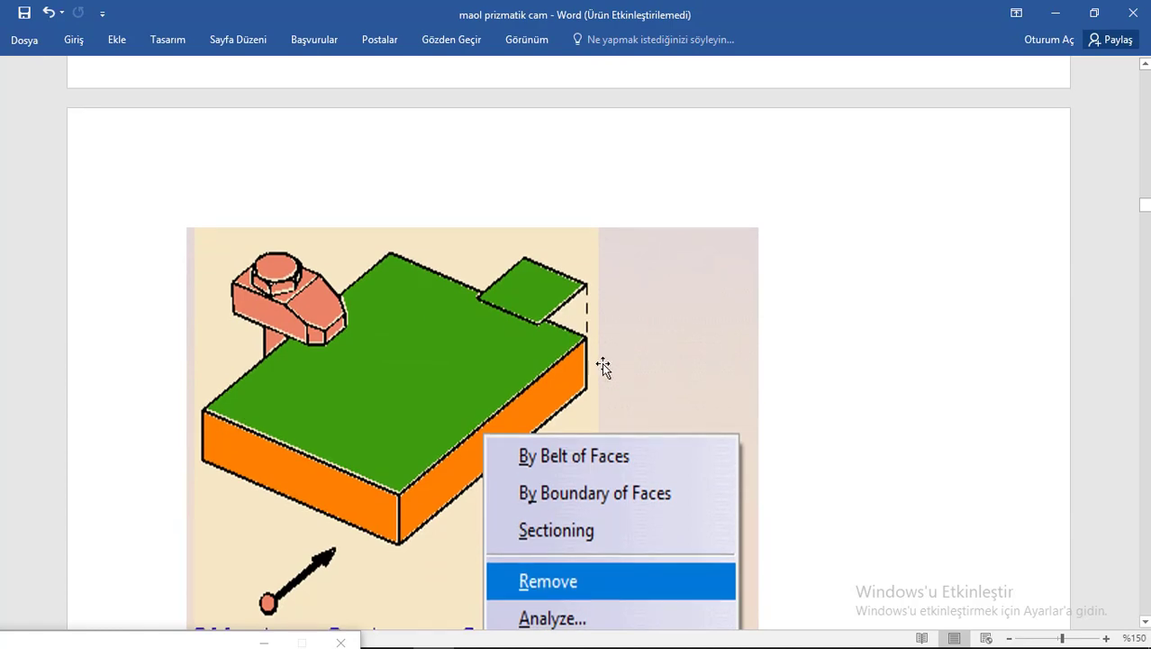
scroll(602, 379, "down", 2)
scroll(564, 231, "down", 2)
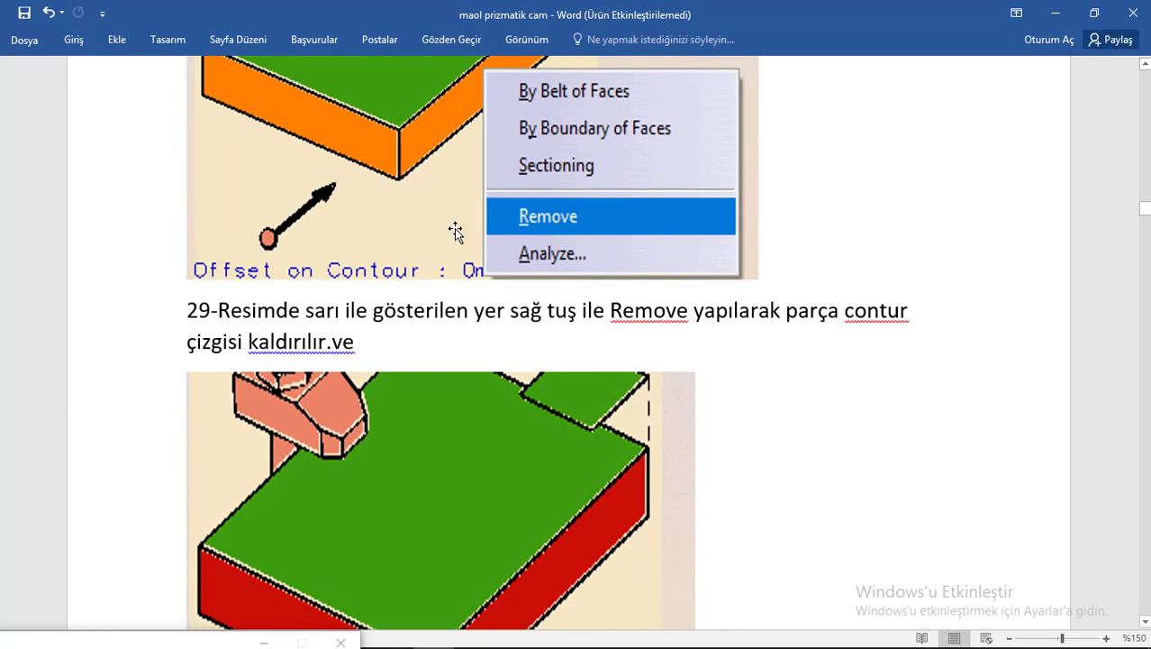
scroll(581, 407, "down", 6)
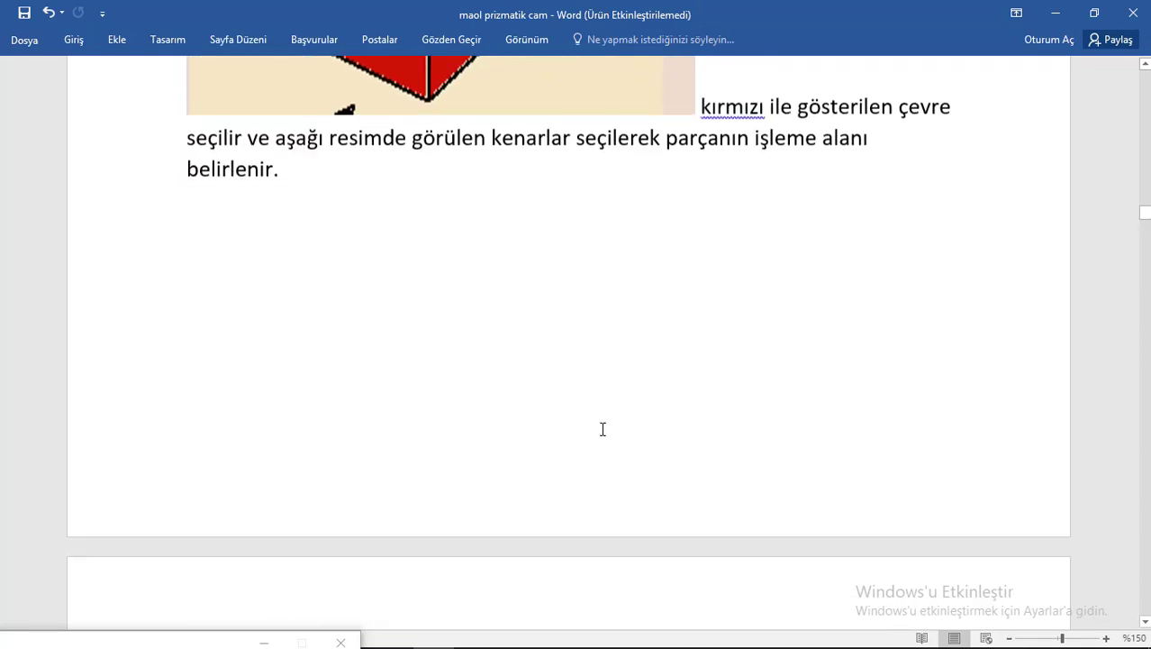
scroll(602, 429, "down", 6)
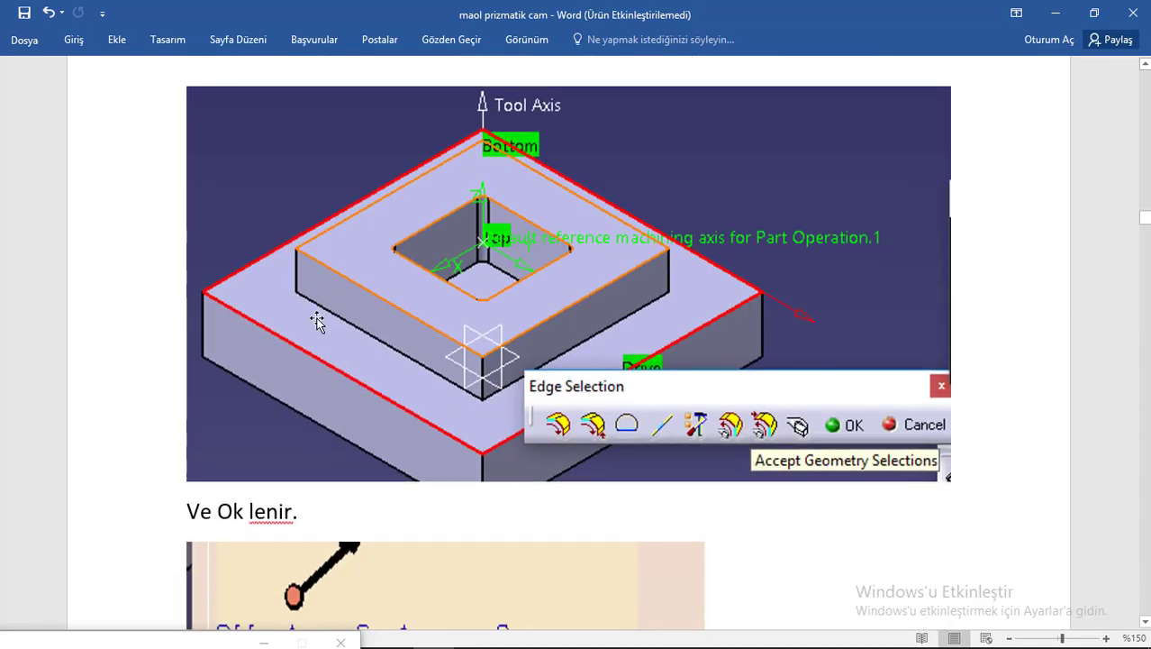
scroll(857, 396, "down", 1)
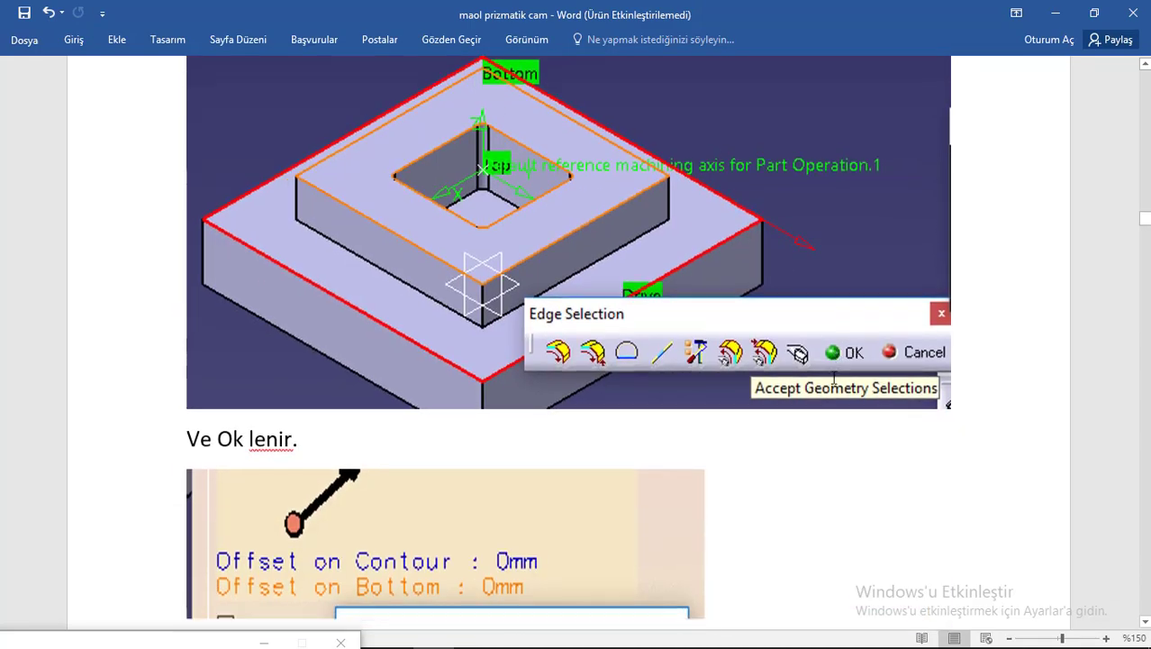
scroll(791, 375, "down", 3)
scroll(757, 371, "down", 2)
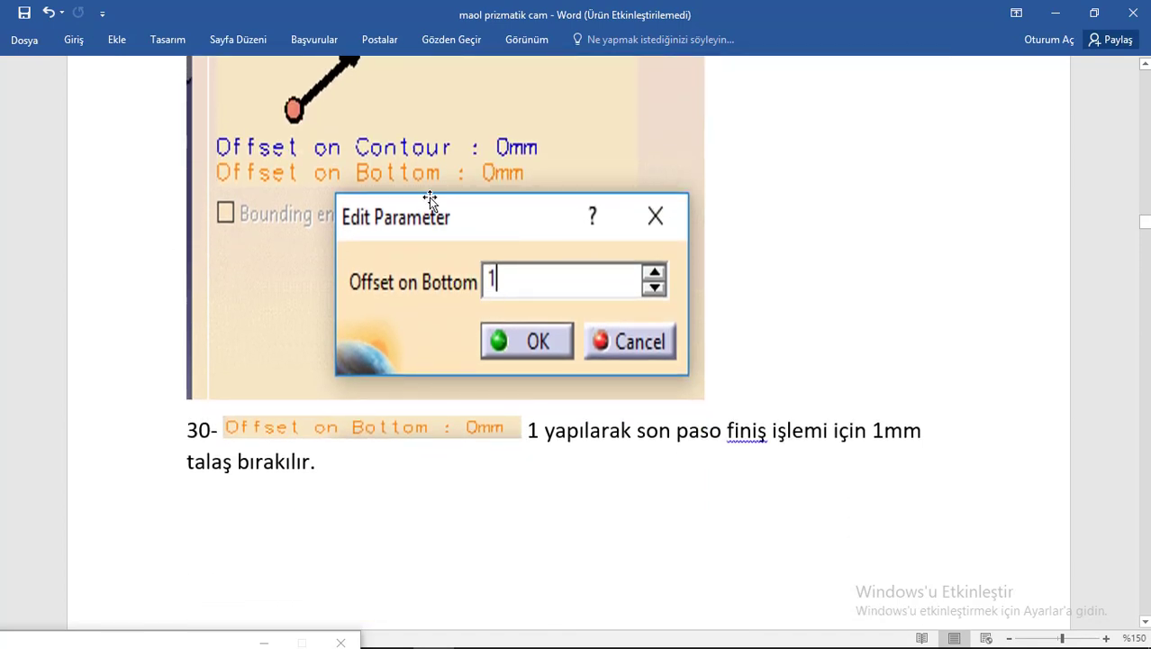
scroll(429, 200, "up", 2)
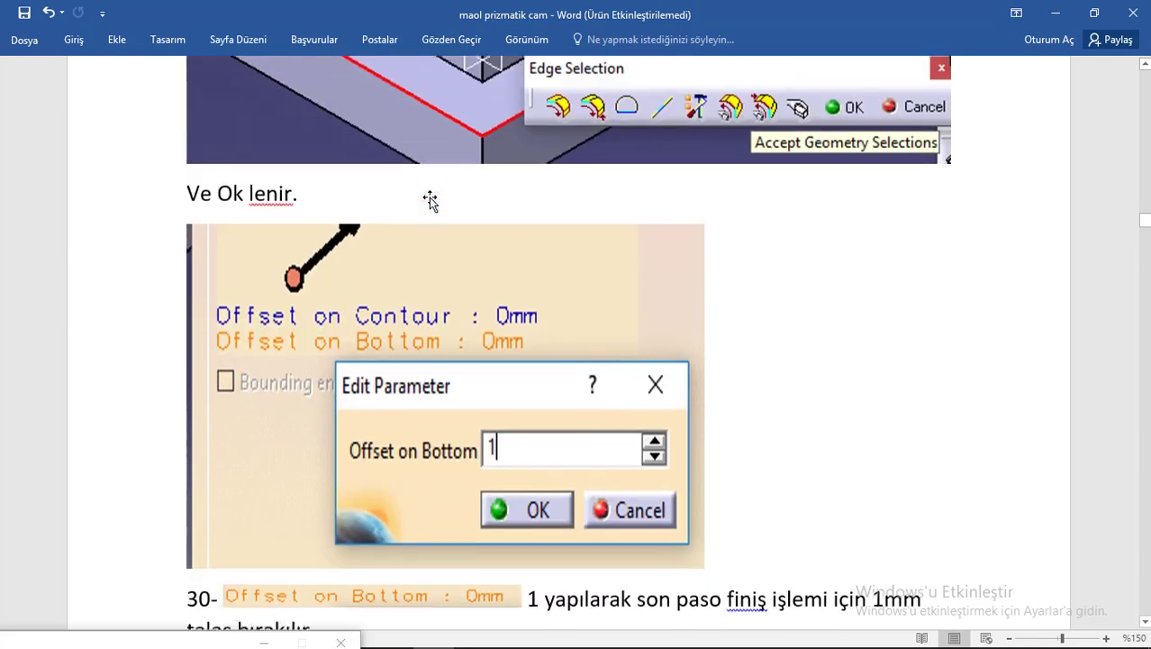
Step: Switch back to CATIA and show the stock's Pad.1 again
mouse_move(493, 641)
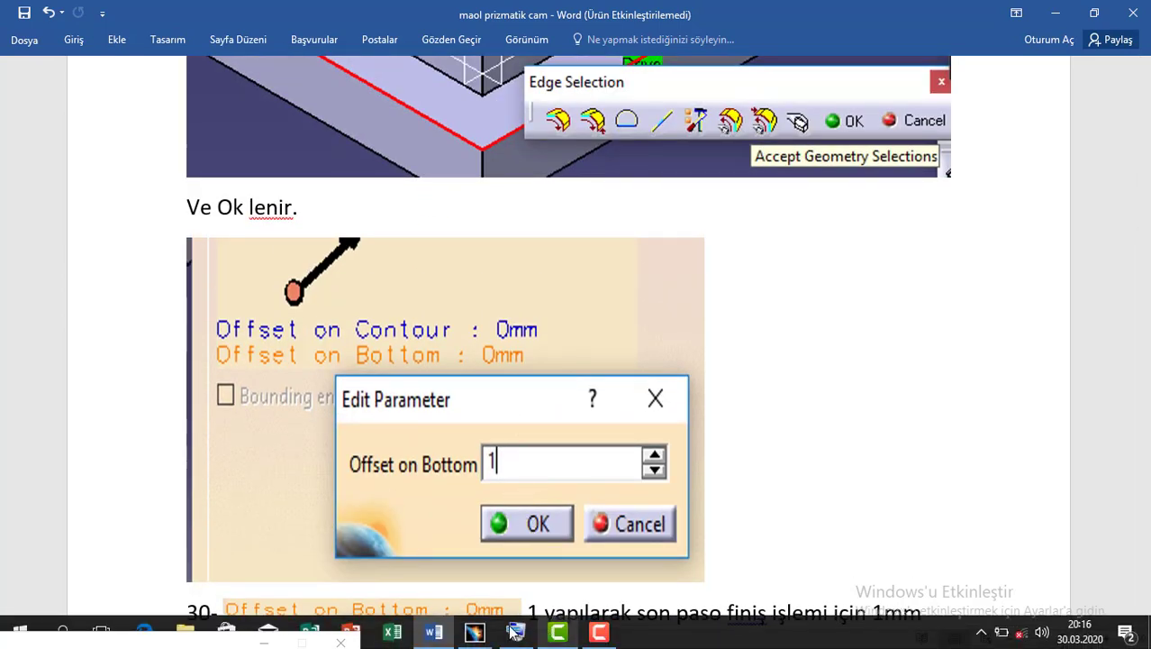
left_click(474, 633)
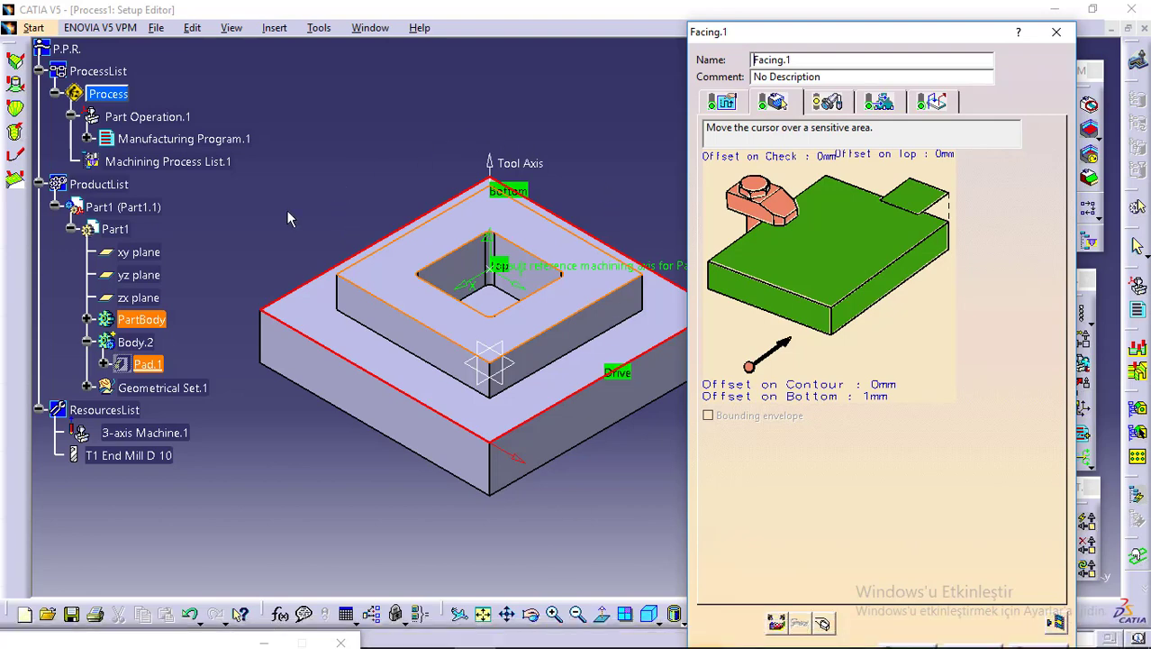
right_click(150, 364)
left_click(195, 414)
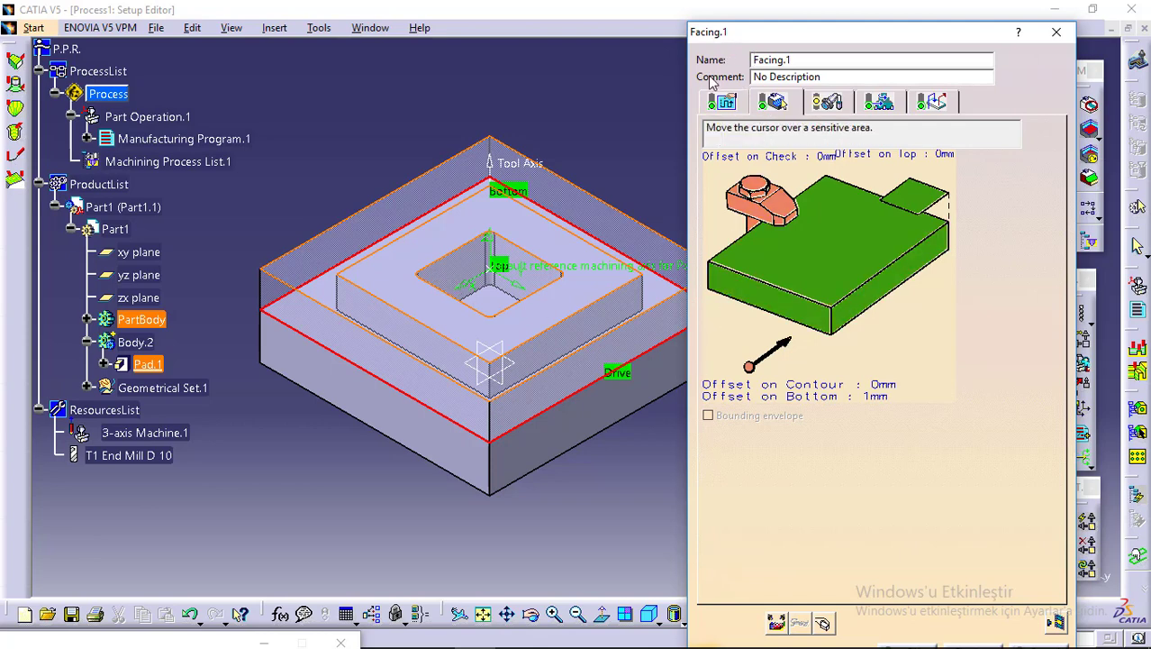
Step: Set the radial Percentage of tool diameter in the Facing.1 machining strategy to 40
left_click(720, 103)
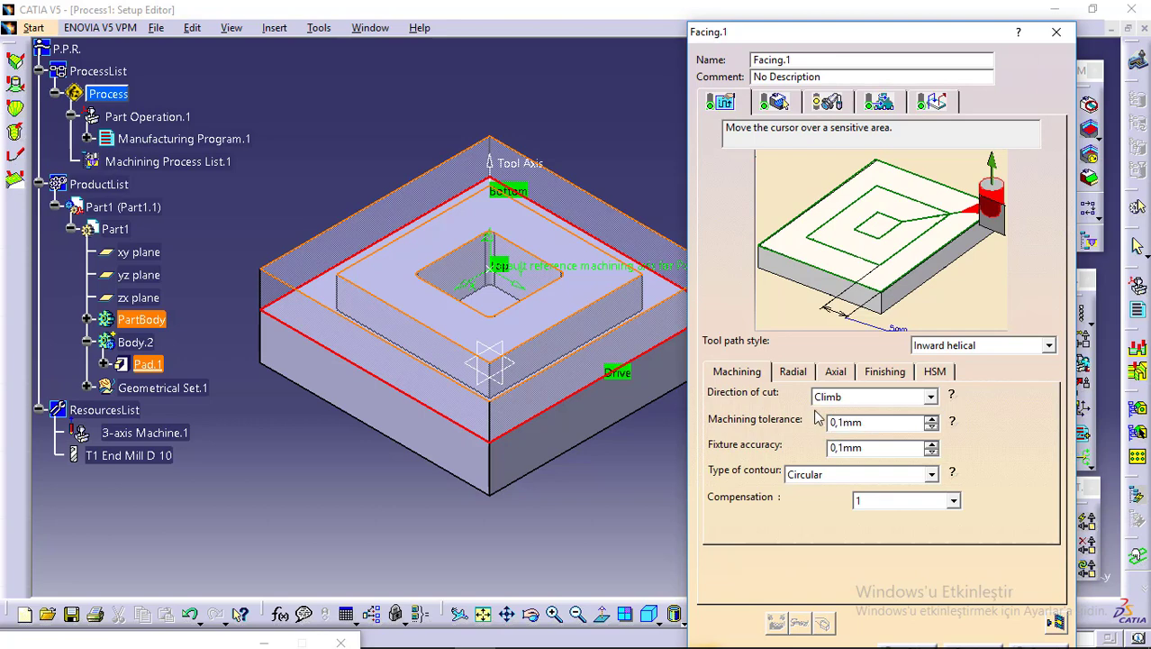
left_click(794, 374)
double_click(870, 456)
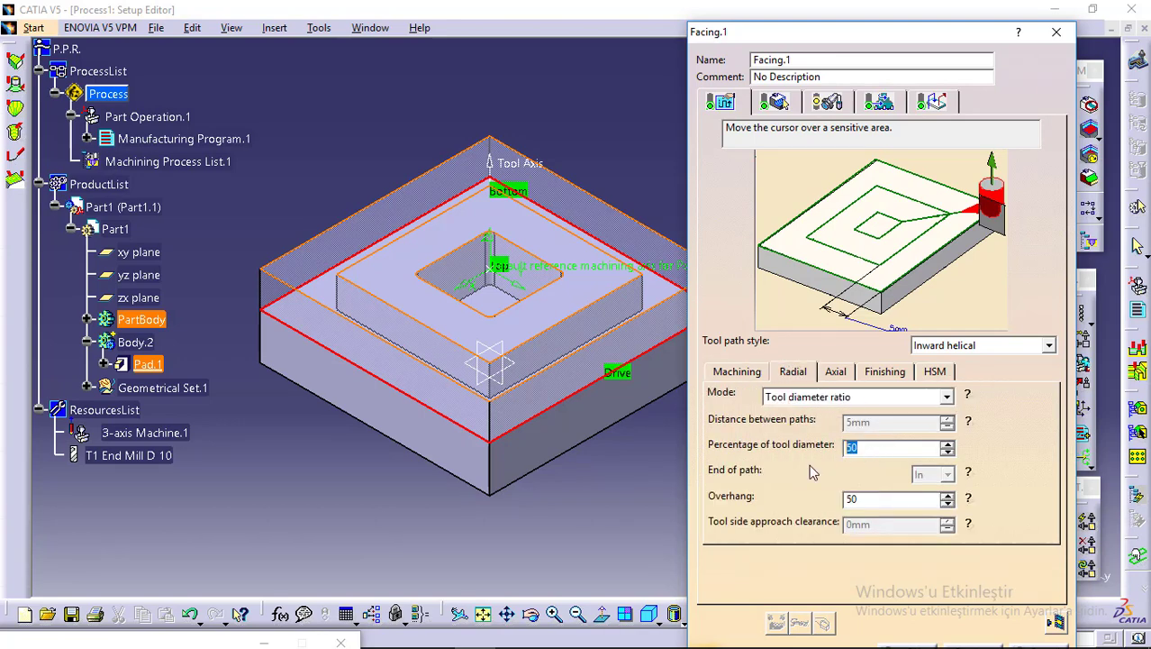
type("40")
Step: Set the axial Number of levels of Facing.1 to 3
left_click(838, 373)
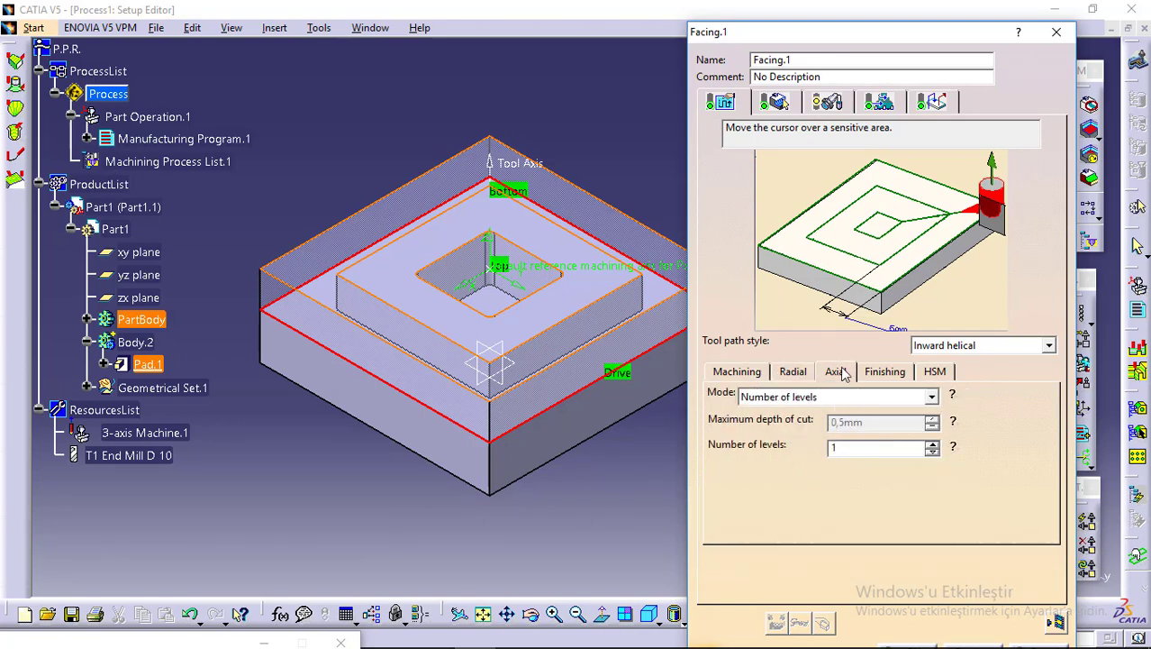
double_click(921, 446)
type("3")
mouse_move(957, 450)
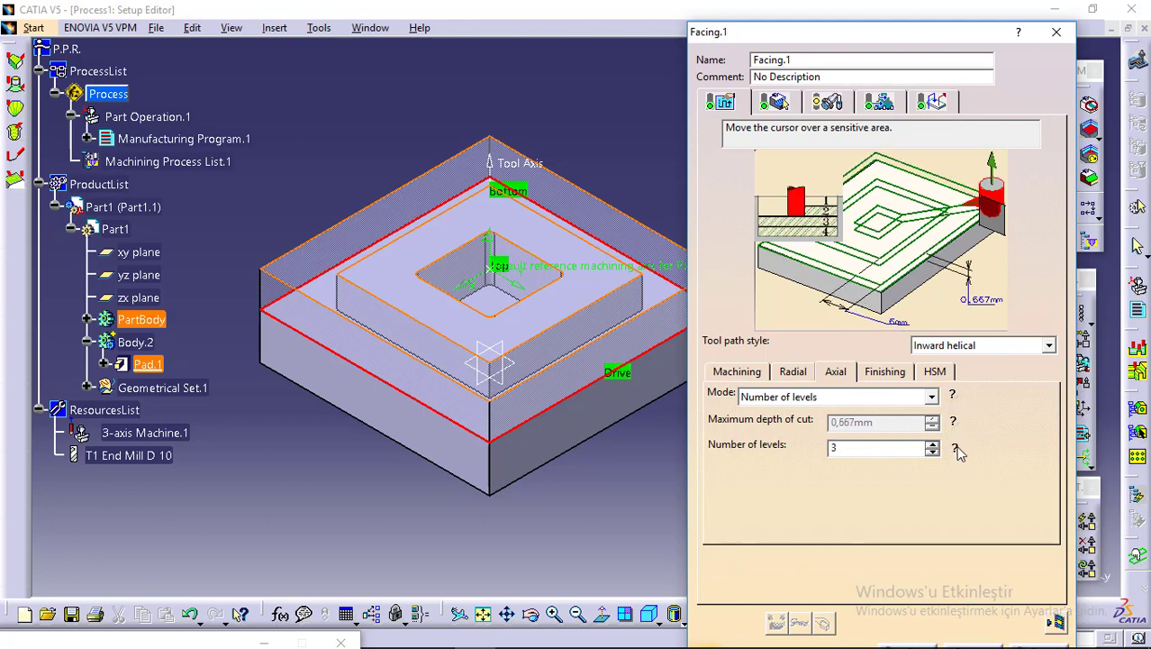
left_click(955, 449)
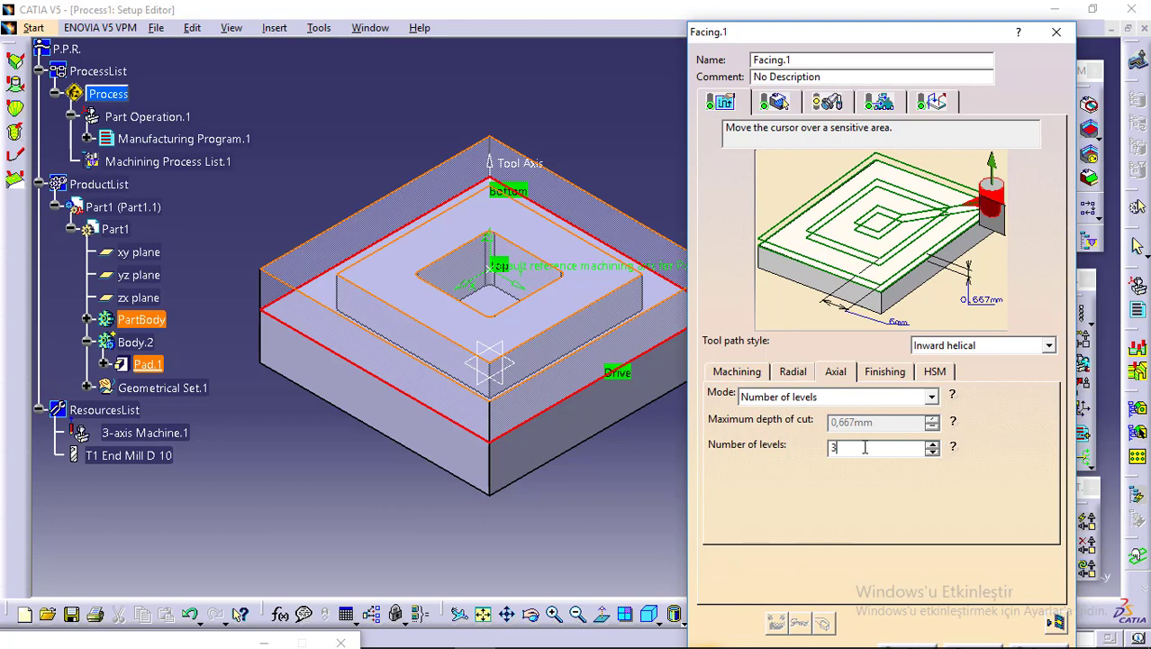
Step: Switch to the Word guide and read steps 31 to 33 on the Machining, Radial and Axial strategy settings
mouse_move(457, 630)
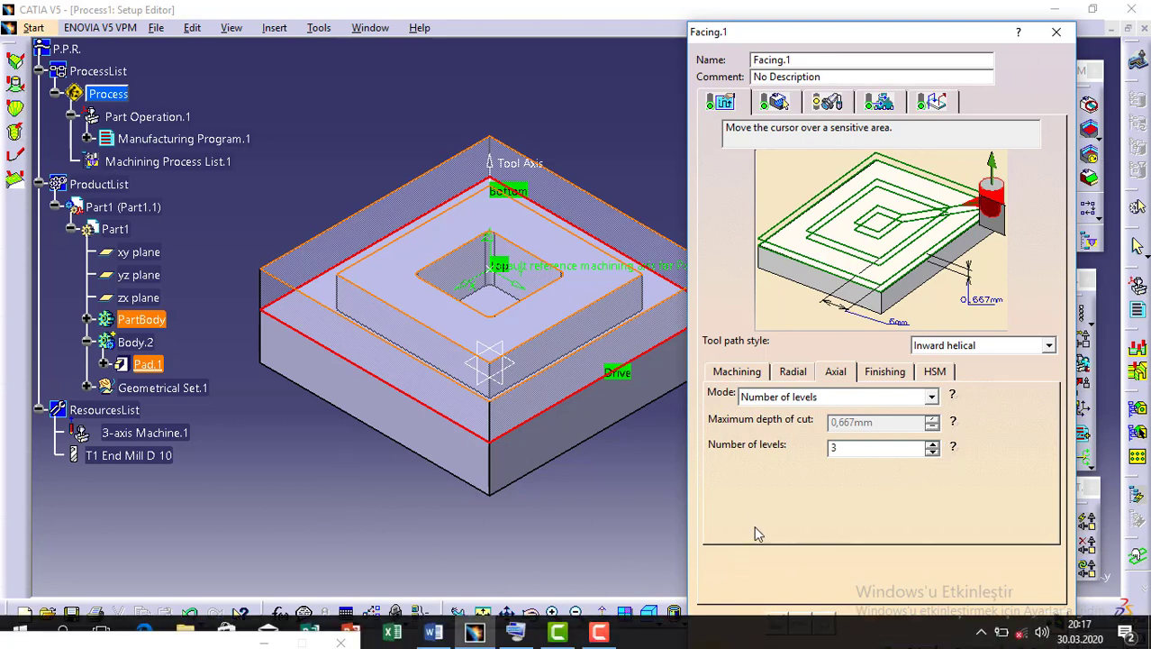
left_click(433, 632)
scroll(521, 406, "down", 12)
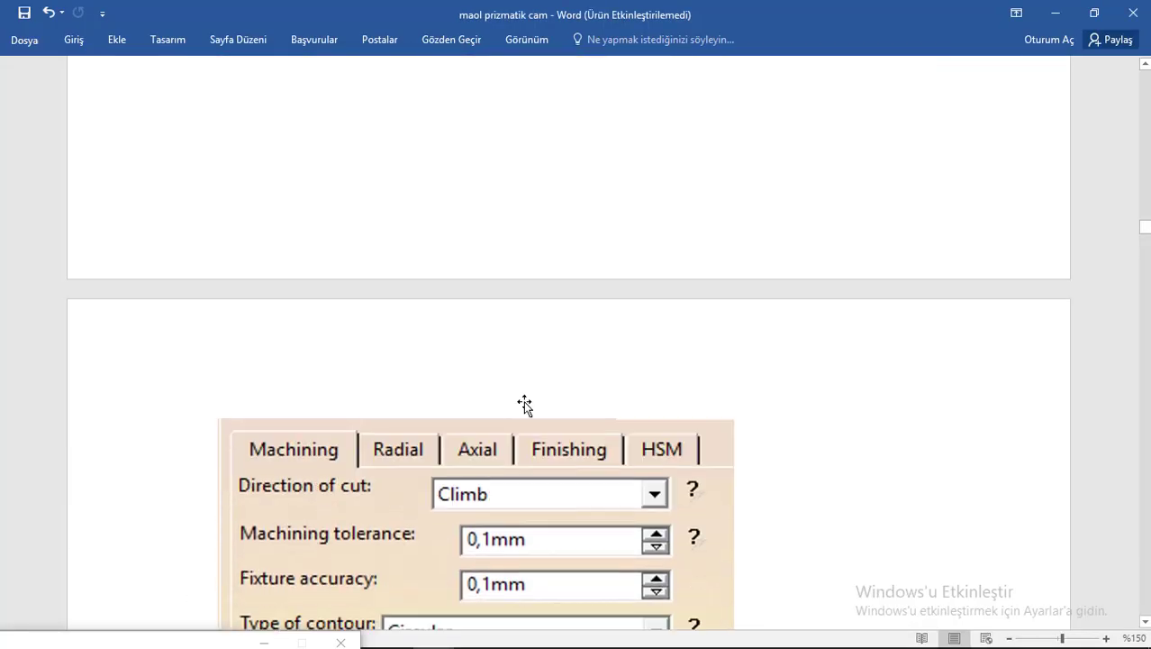
scroll(523, 397, "down", 6)
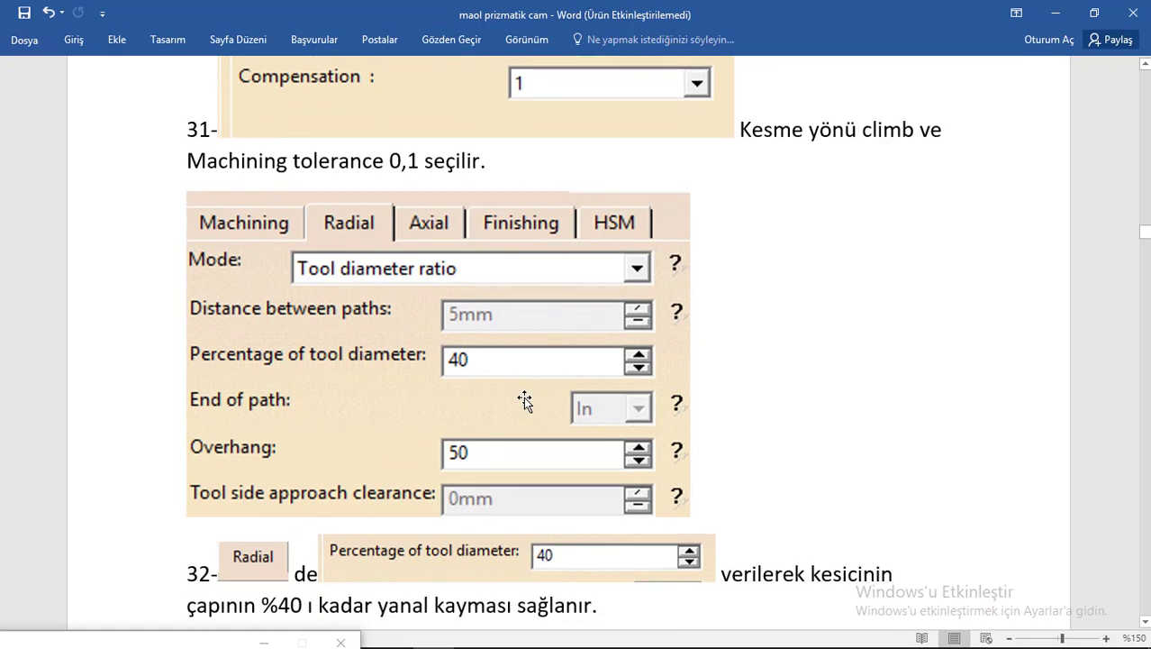
scroll(524, 402, "down", 1)
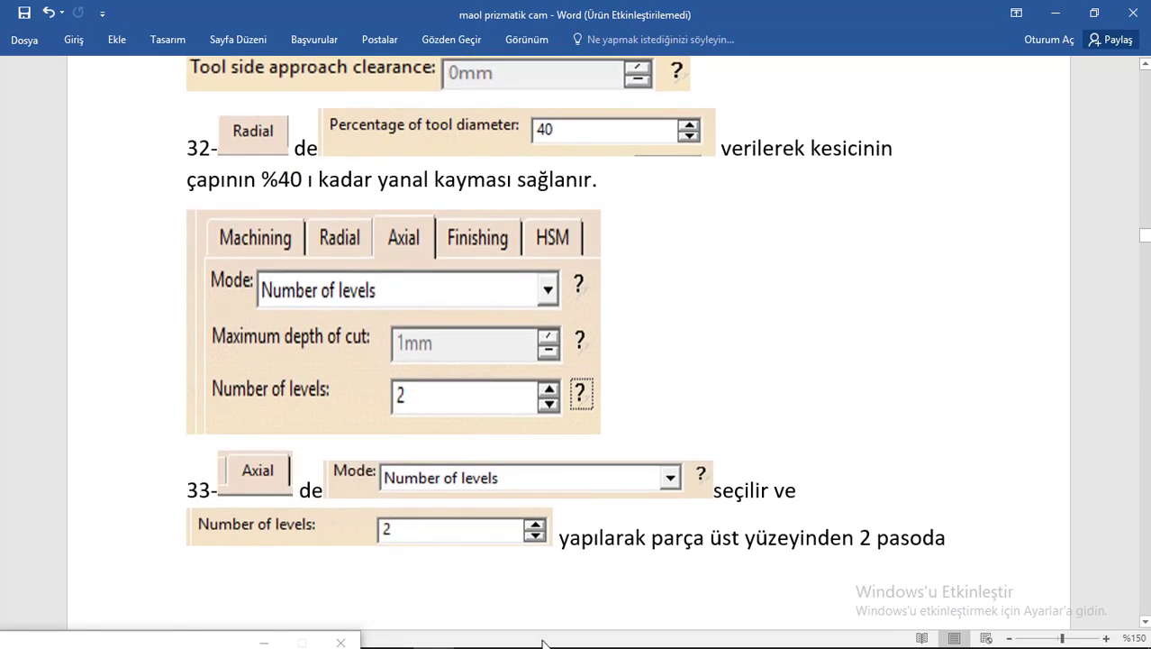
mouse_move(541, 642)
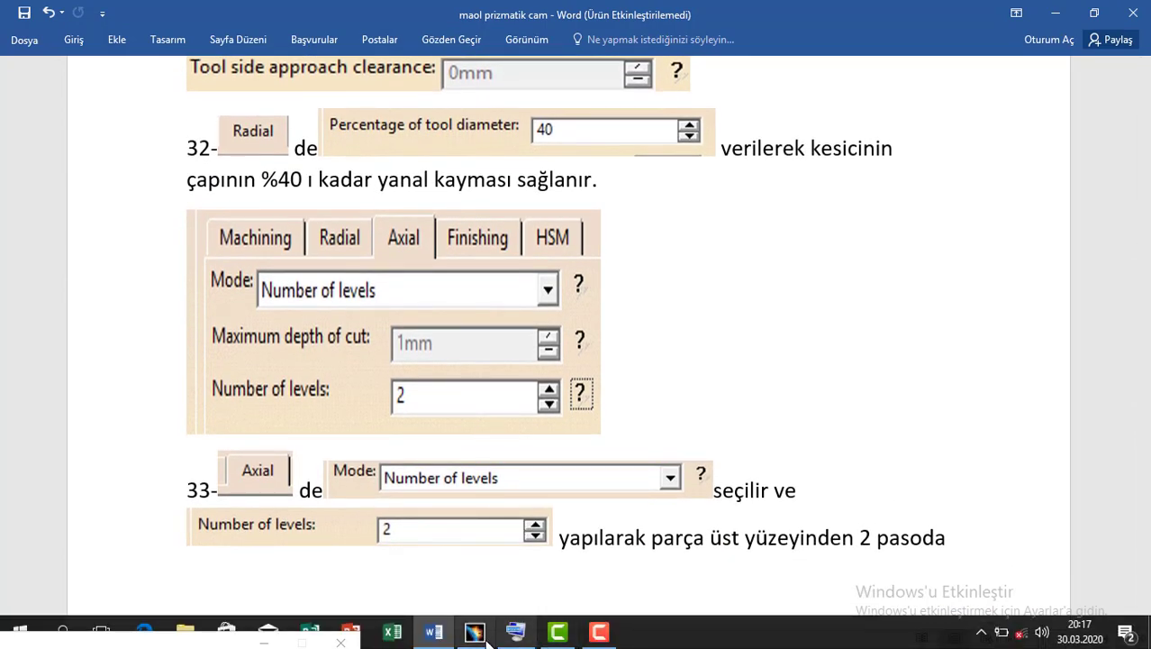
Step: Switch back to CATIA and set the axial Number of levels of Facing.1 to 2
left_click(517, 632)
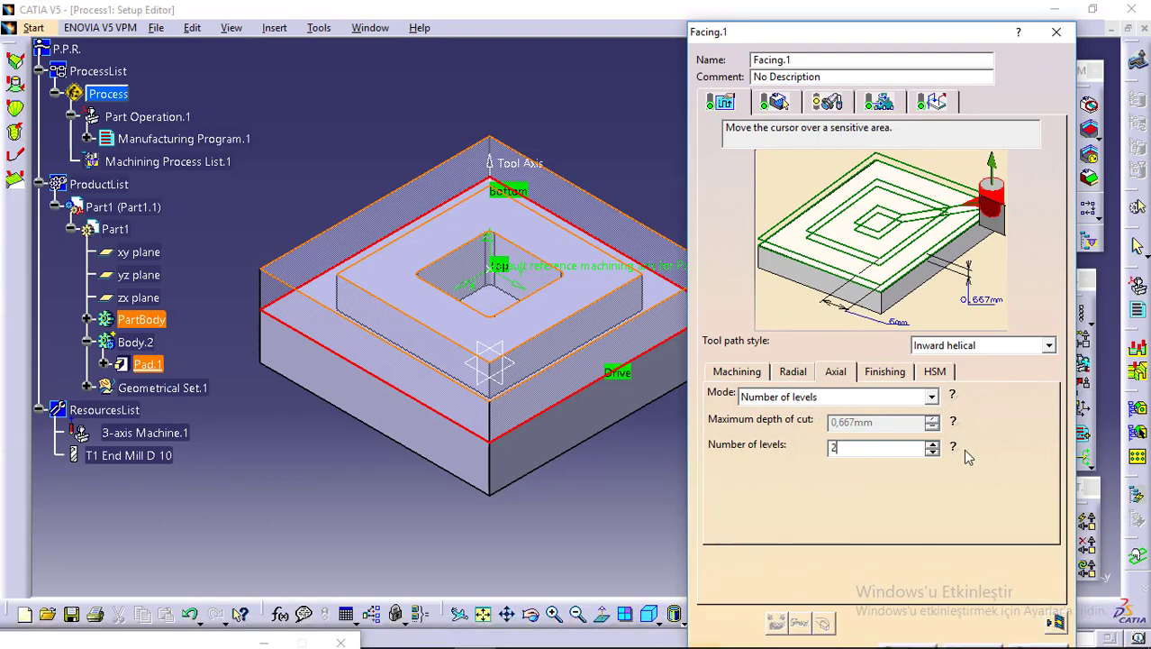
key("Tab")
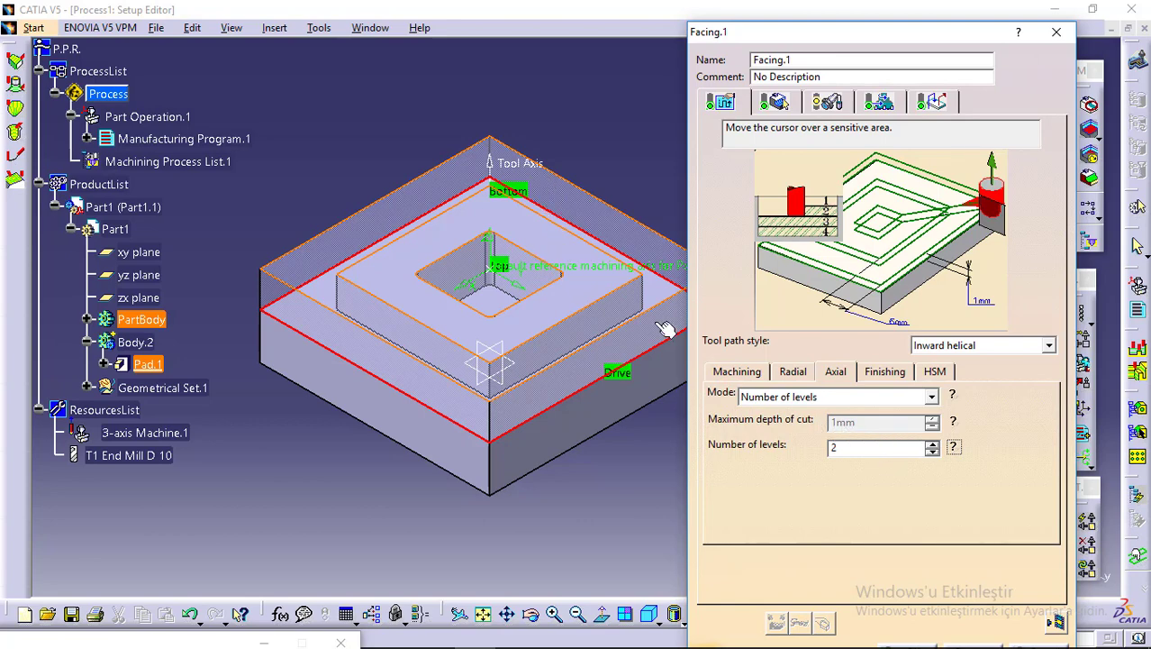
left_click(780, 103)
left_click(726, 103)
Step: Show the tool settings of Facing.1, then switch to the Word guide and read steps 34 to 36 on path style and cutter choice
left_click(817, 104)
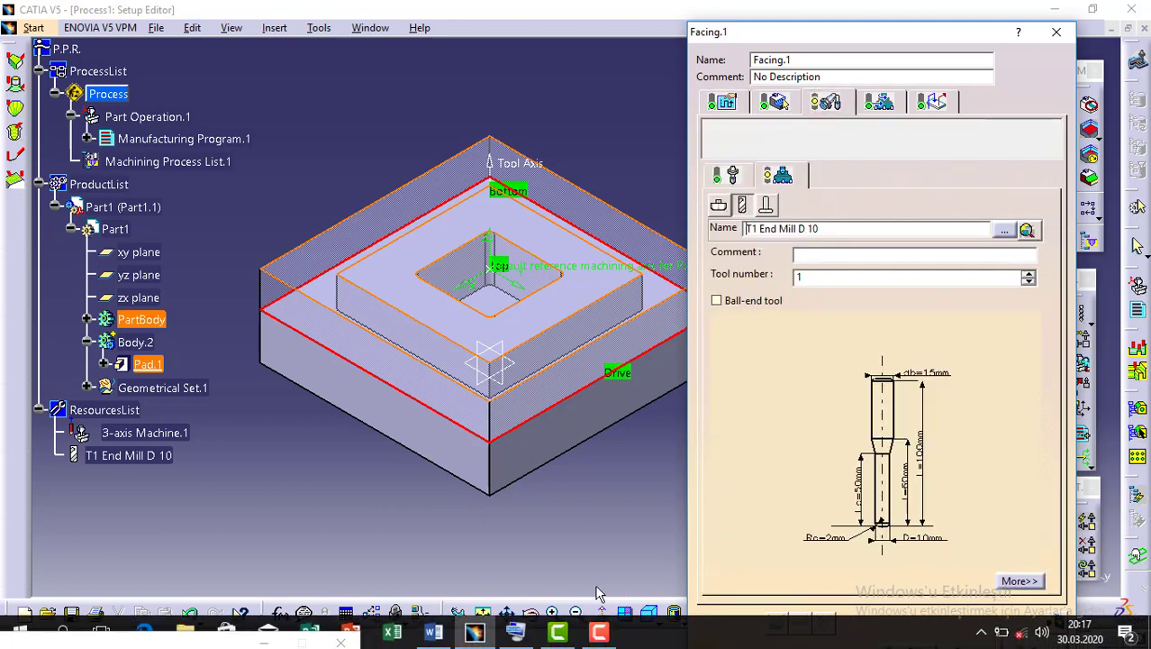
left_click(434, 632)
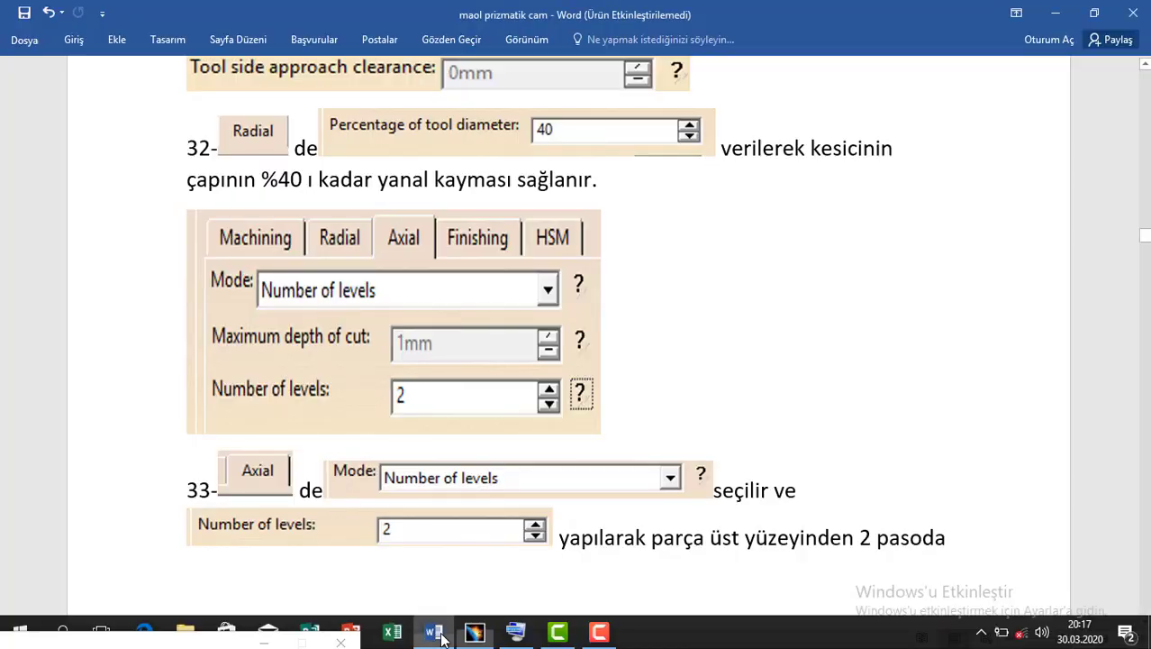
scroll(443, 467, "down", 6)
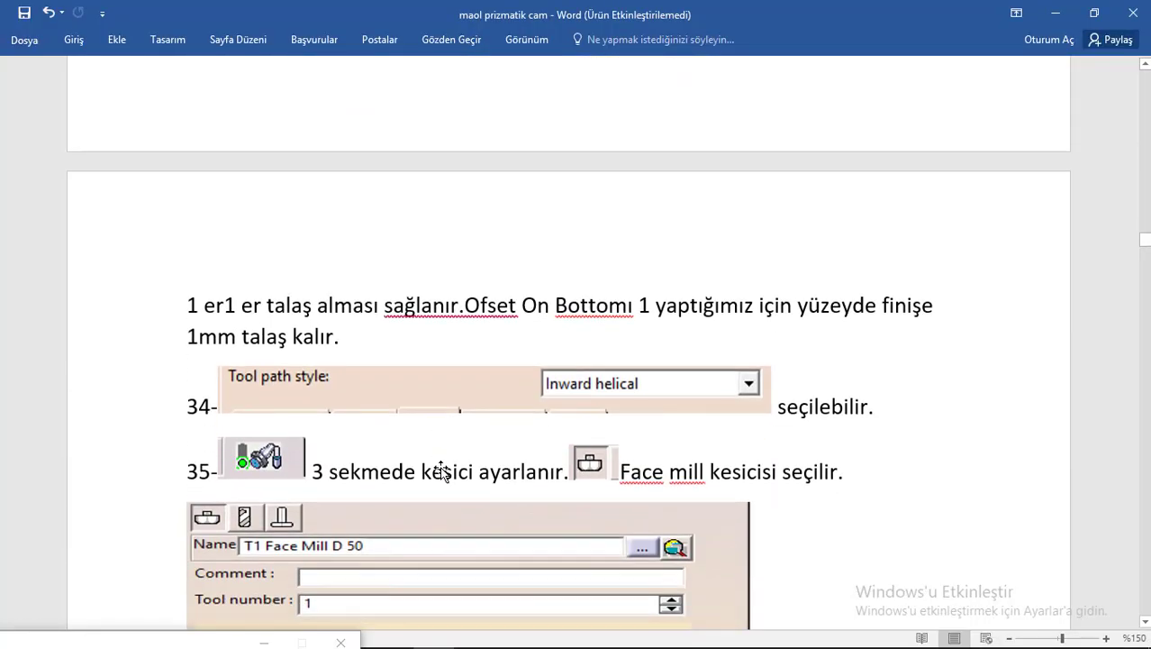
scroll(441, 471, "down", 6)
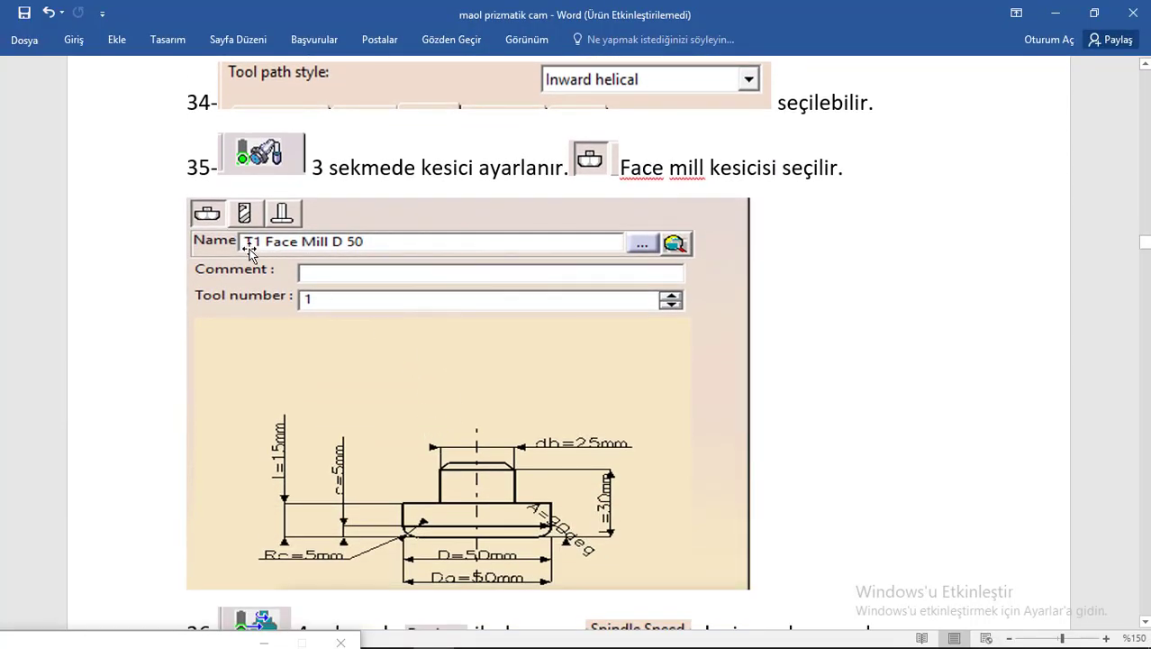
scroll(504, 396, "down", 3)
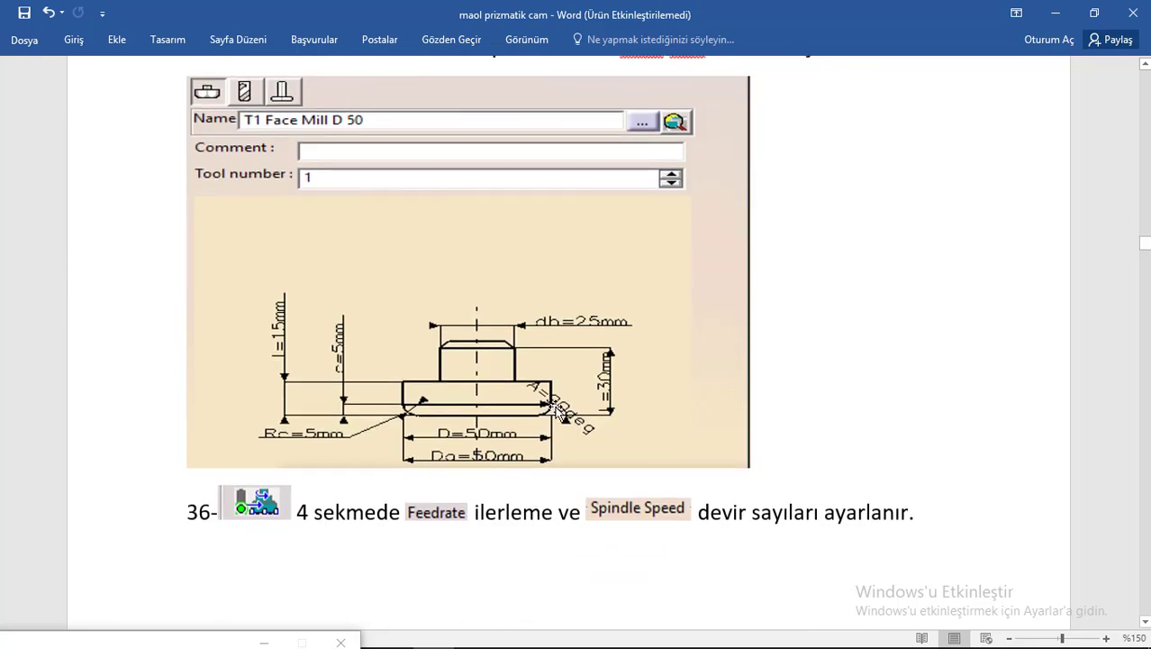
scroll(505, 341, "up", 3)
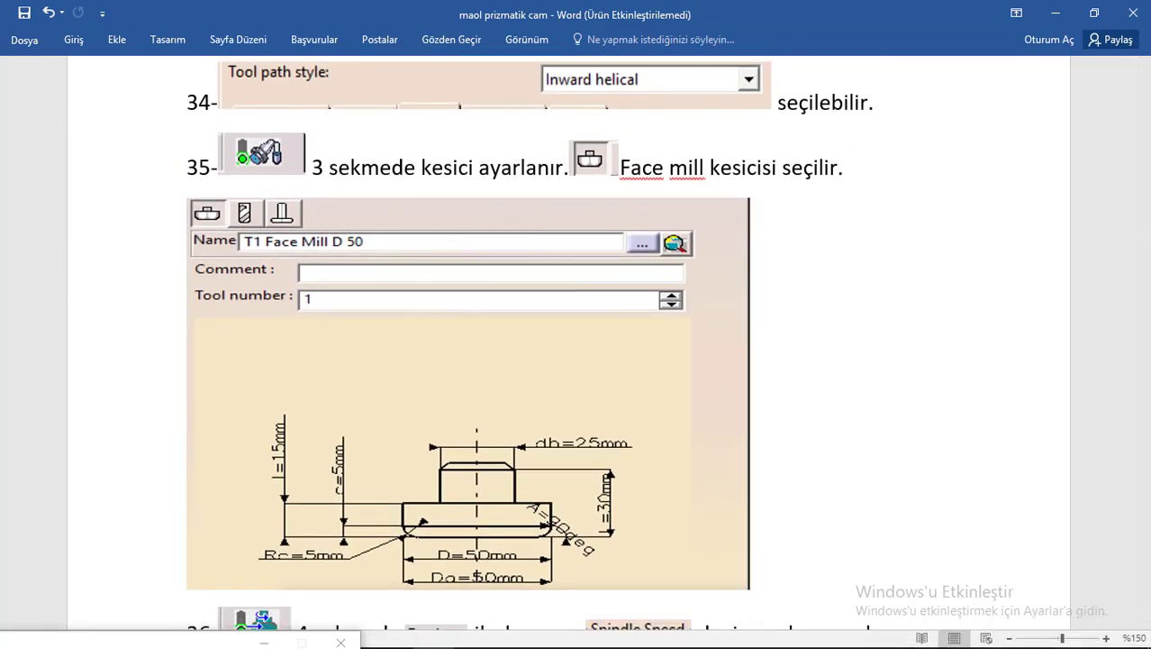
Step: Switch back to CATIA and change the Facing.1 tool to the face mill T1 Face Mill D 50, keeping its outside diameter
left_click(489, 645)
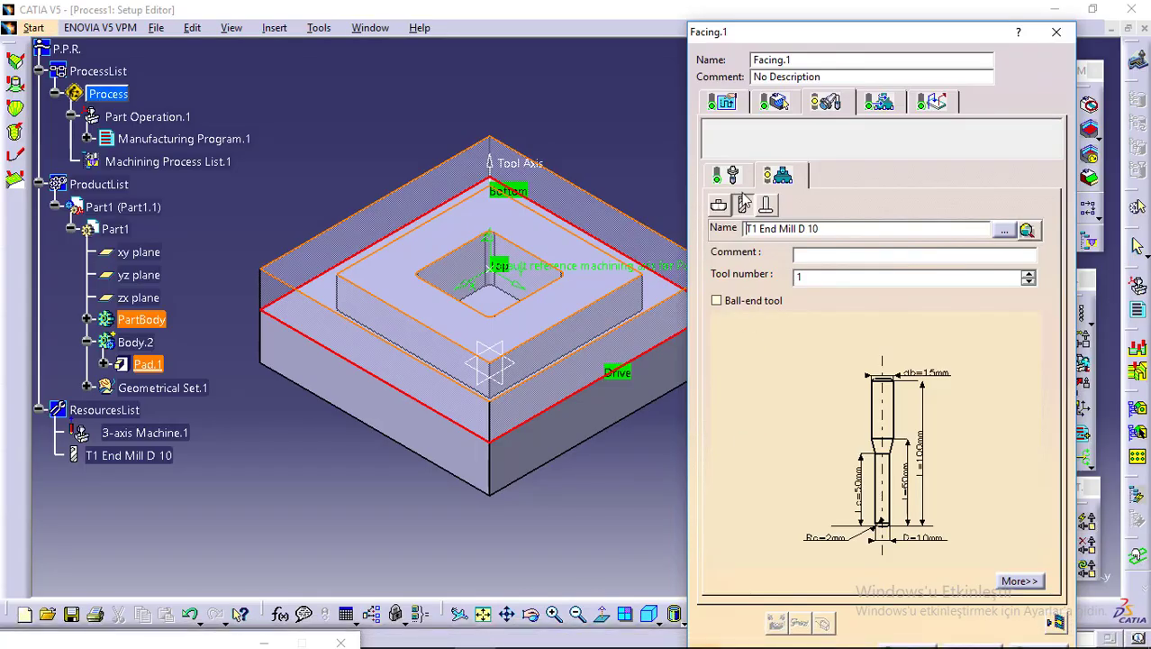
left_click(717, 205)
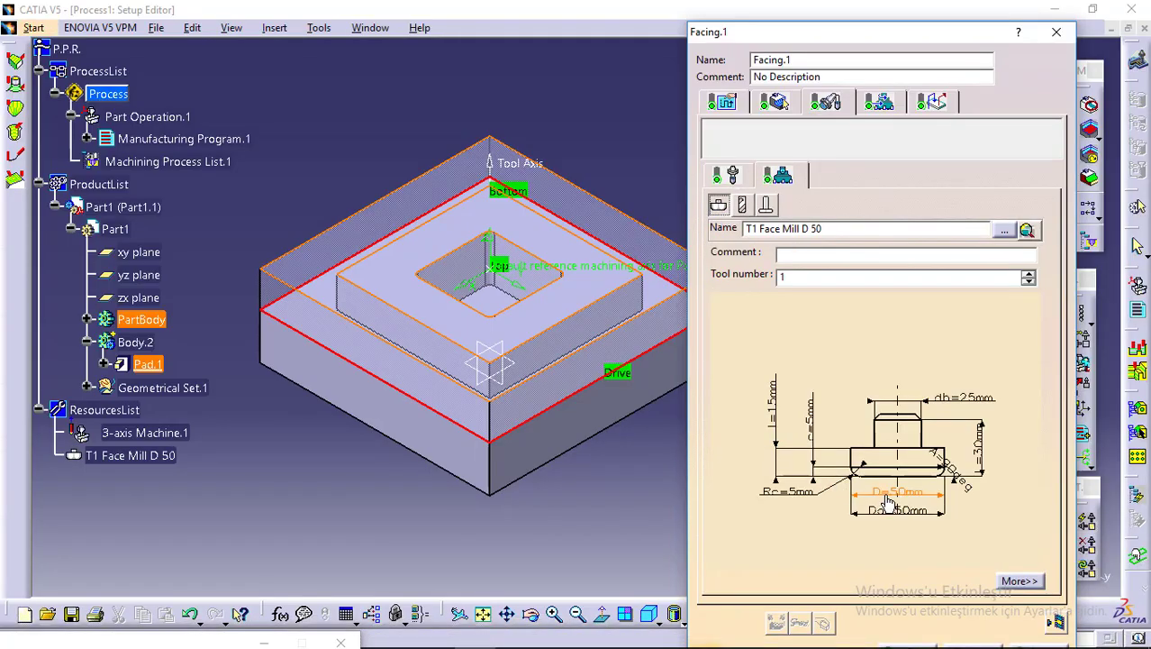
double_click(901, 522)
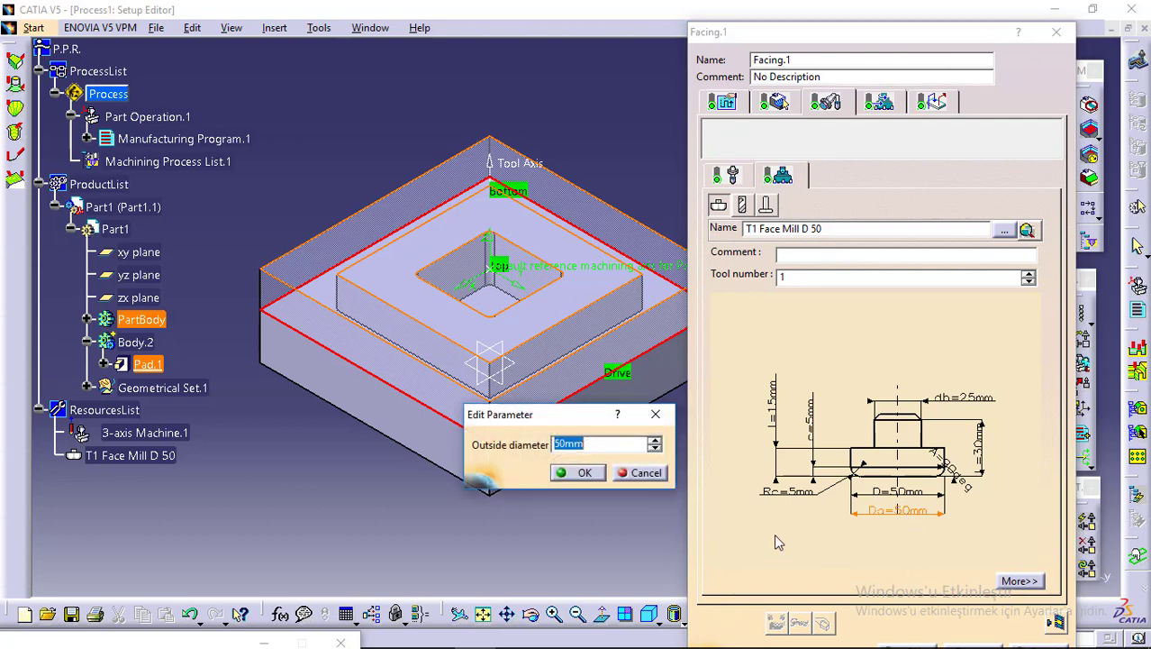
left_click(649, 474)
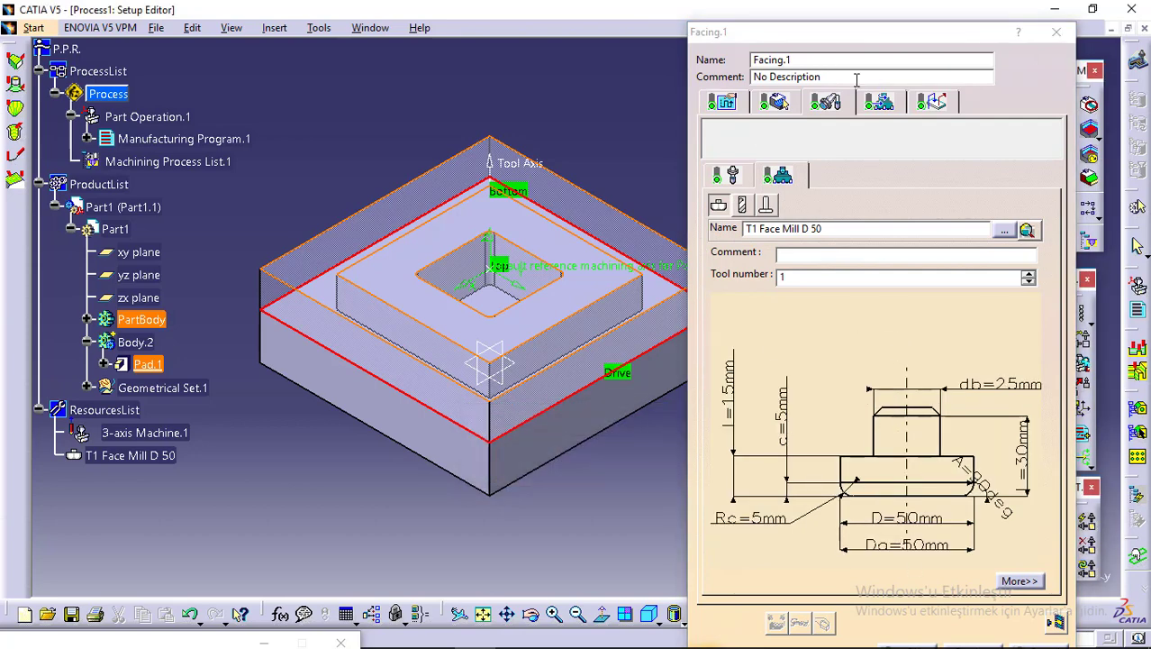
Step: Show the feeds and speeds of Facing.1, then switch to the Word guide and read its feedrate and spindle speed values
left_click(880, 104)
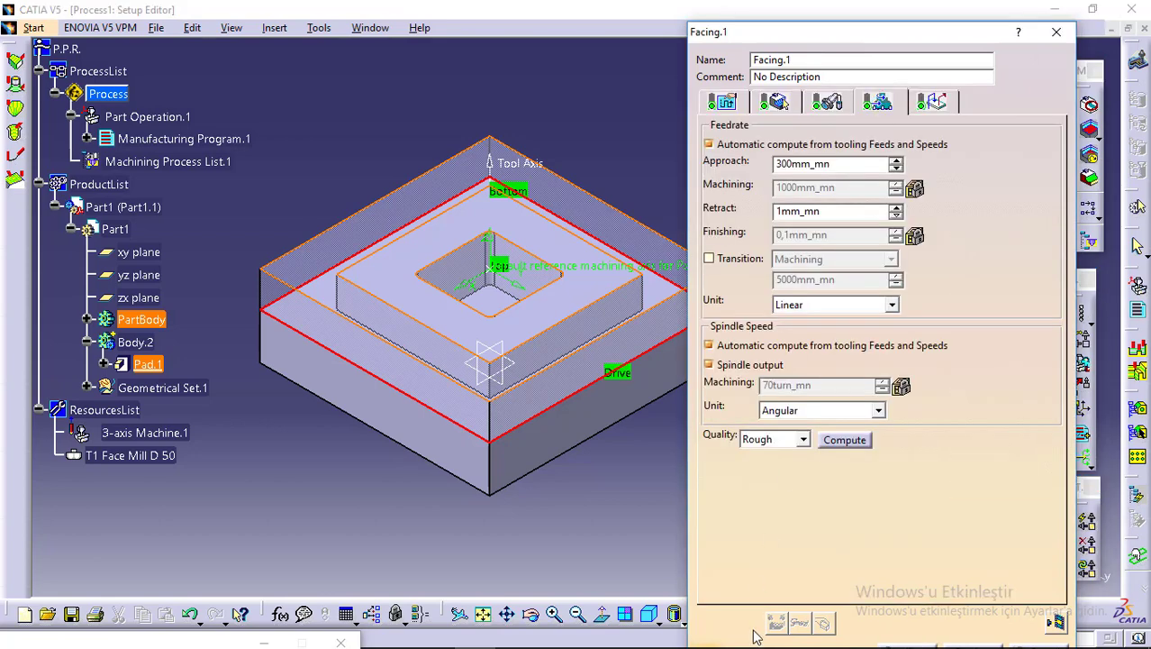
left_click(433, 631)
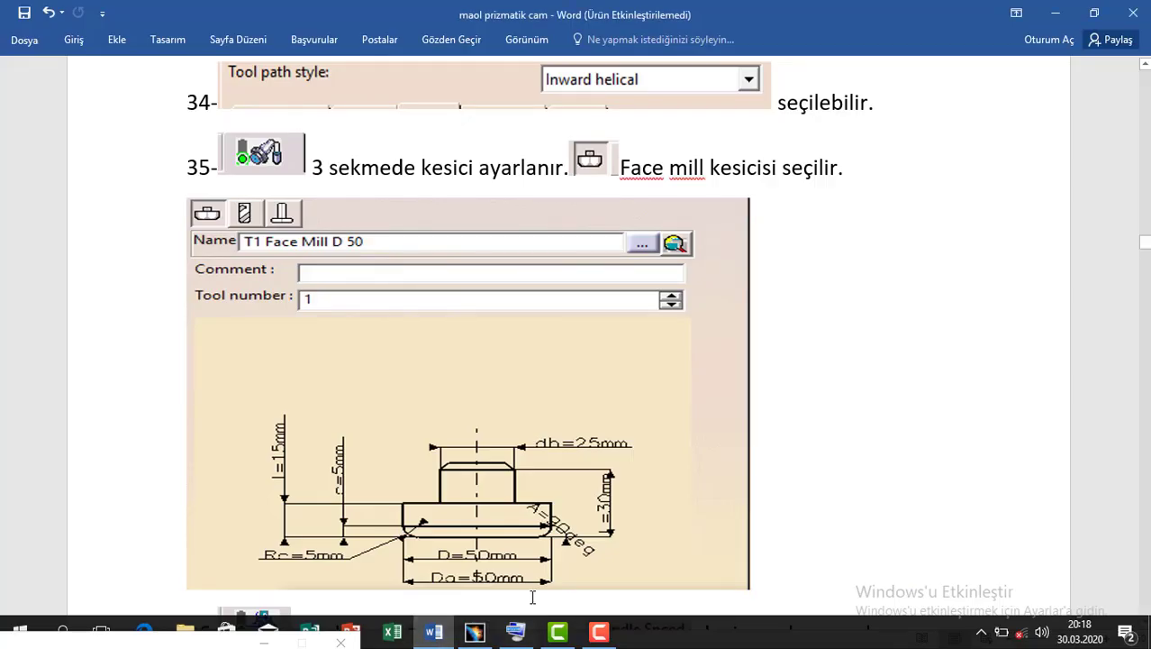
scroll(542, 476, "down", 10)
scroll(541, 475, "down", 15)
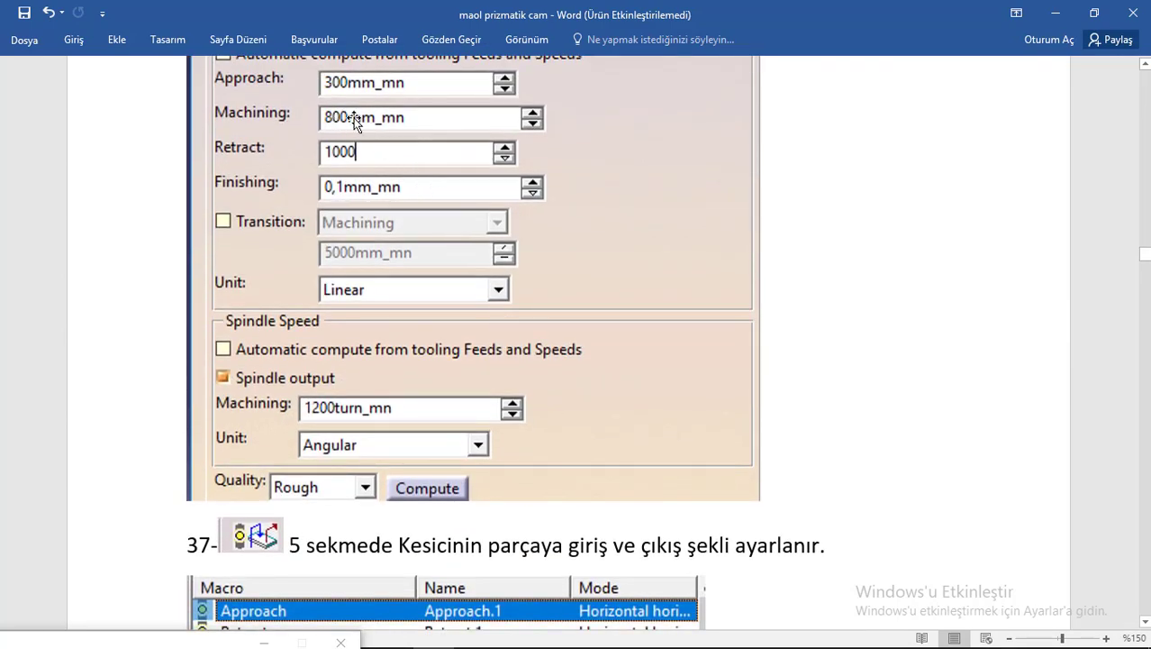
scroll(391, 144, "up", 1)
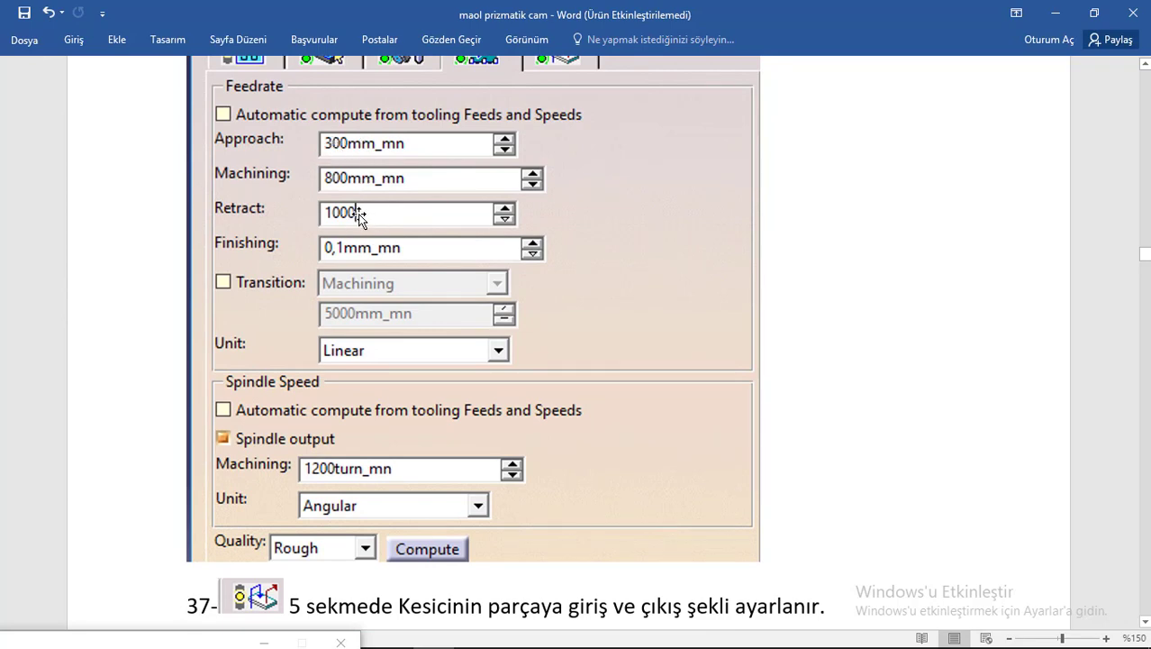
scroll(358, 213, "down", 3)
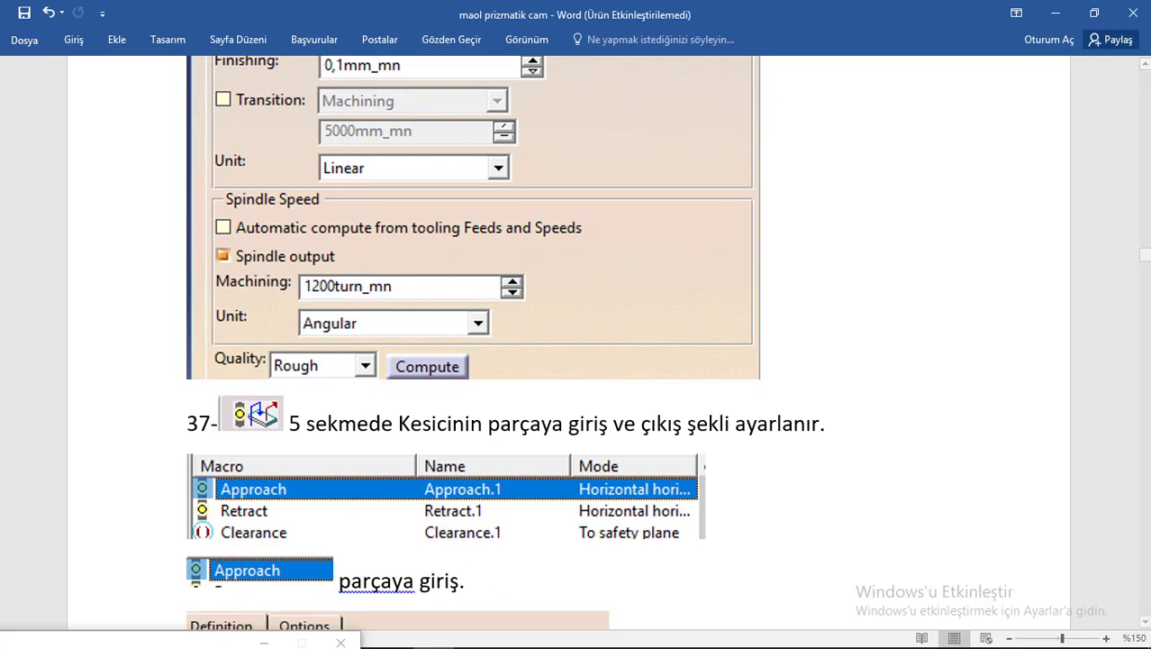
mouse_move(554, 641)
Step: Switch back to CATIA, turn off automatic feedrate computation for Facing.1 and set Machining to 800 mm_mn and Retract to 1000 mm_mn
left_click(486, 641)
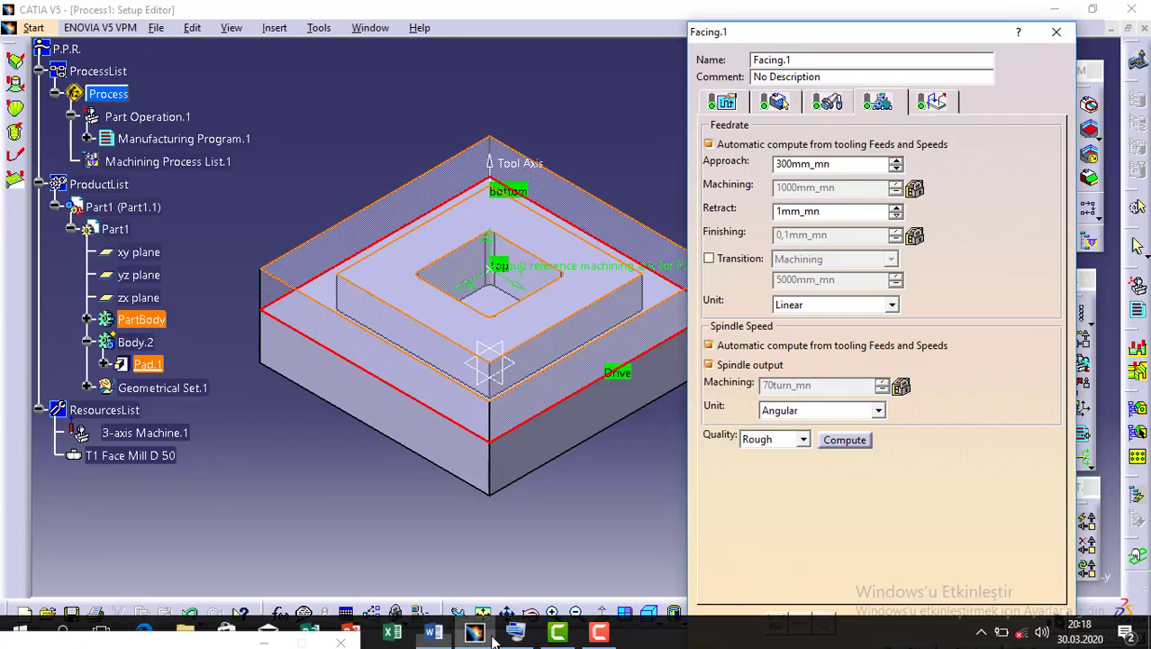
left_click(709, 144)
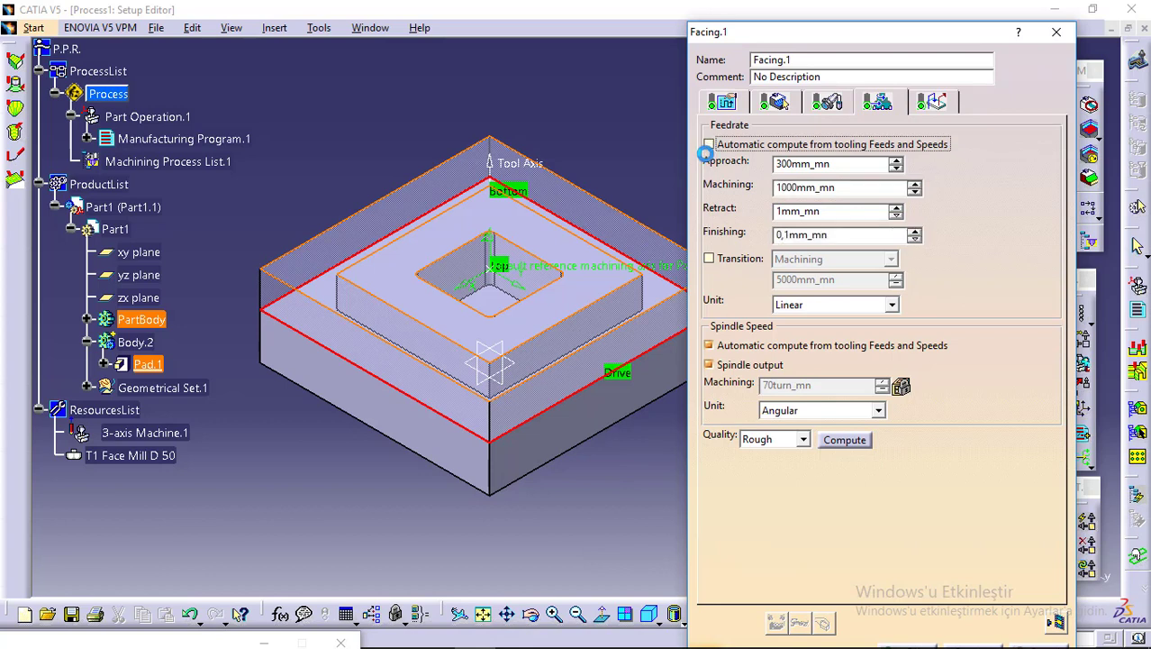
double_click(797, 187)
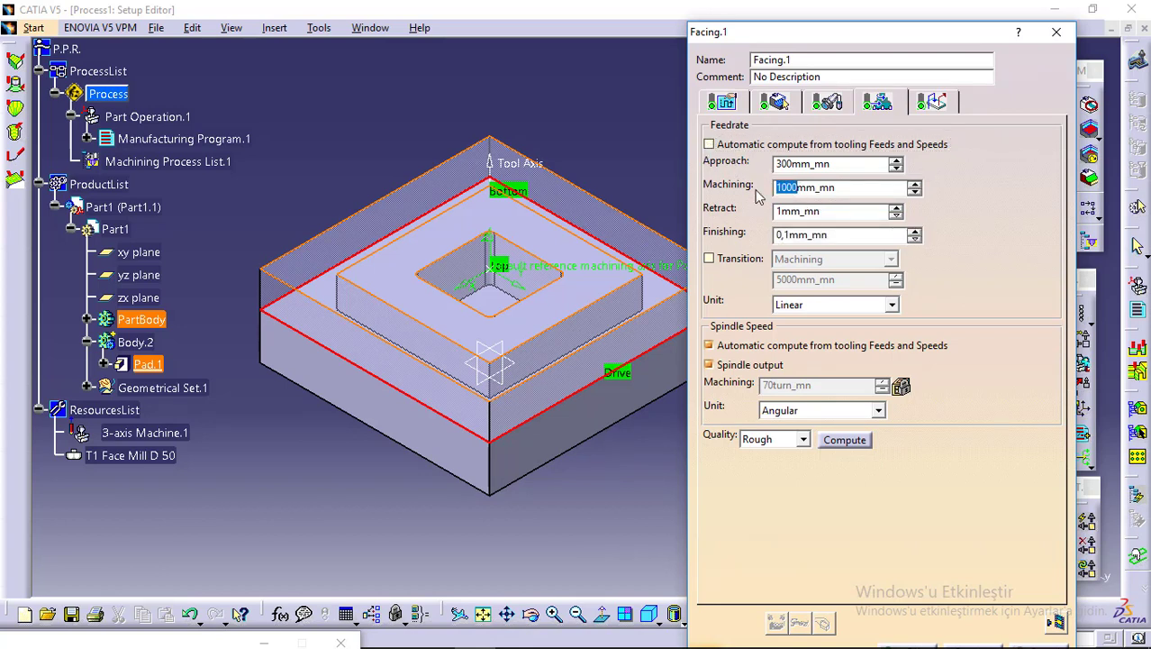
type("800")
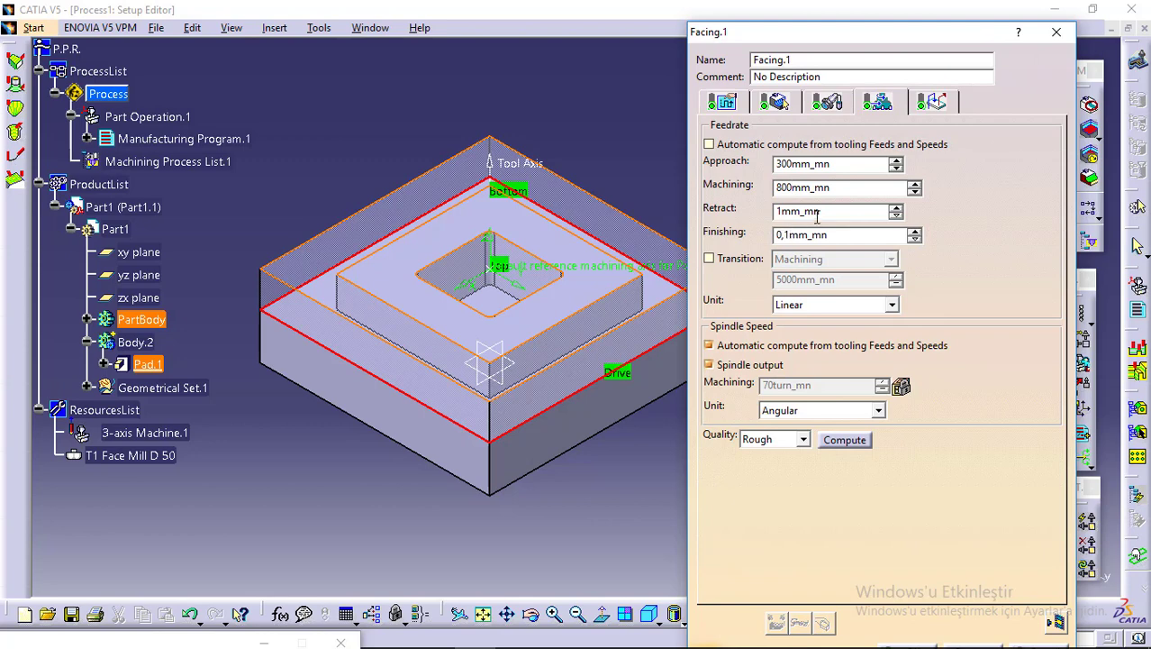
double_click(822, 211)
type("1000")
Step: Turn off automatic spindle speed computation for Facing.1 and set the machining spindle speed to 1200 turn_mn
left_click(717, 346)
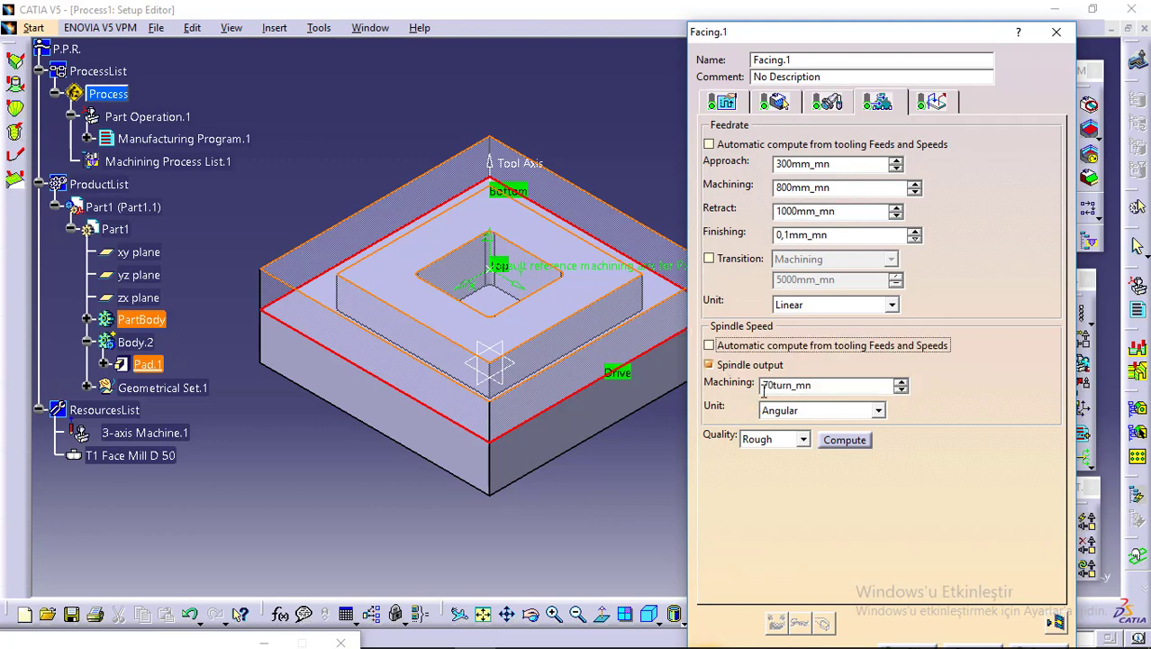
left_click(777, 386)
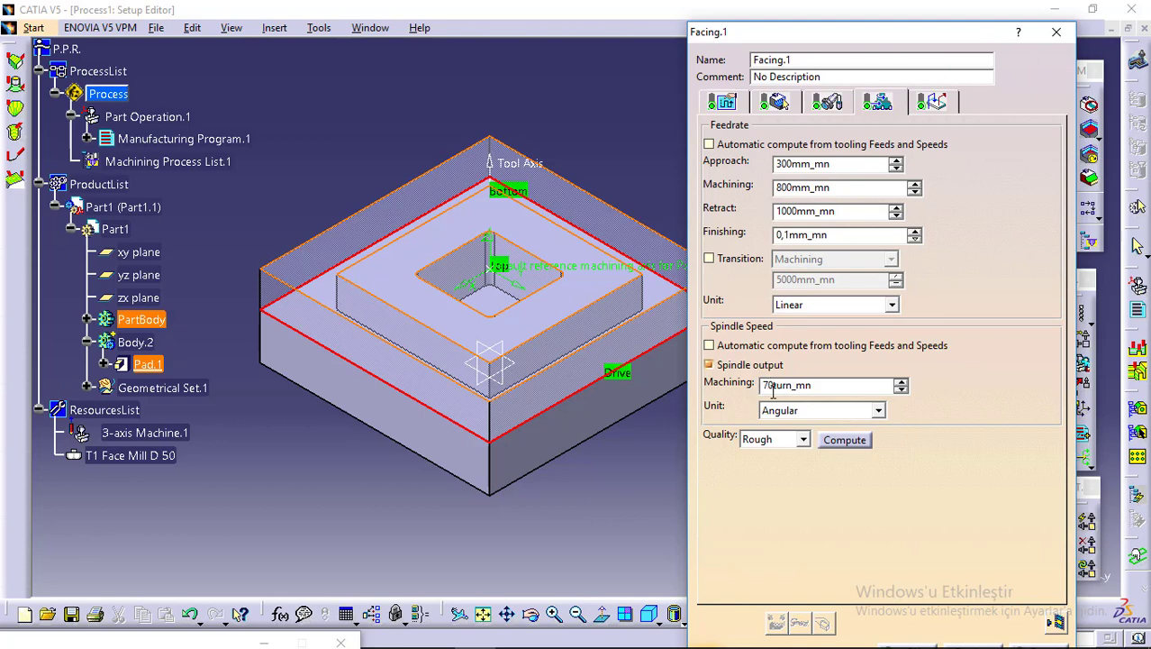
key("BackSpace")
key("BackSpace")
type("1200")
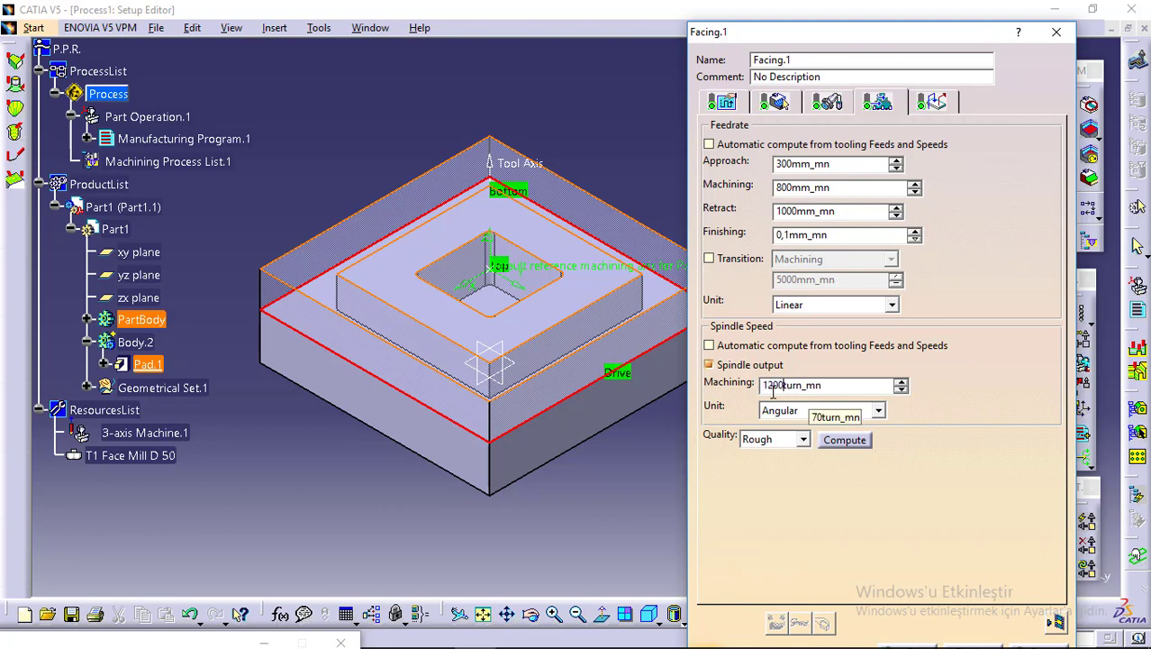
Step: Show the macros of Facing.1, then switch to the Word guide and read its Approach macro settings
left_click(931, 104)
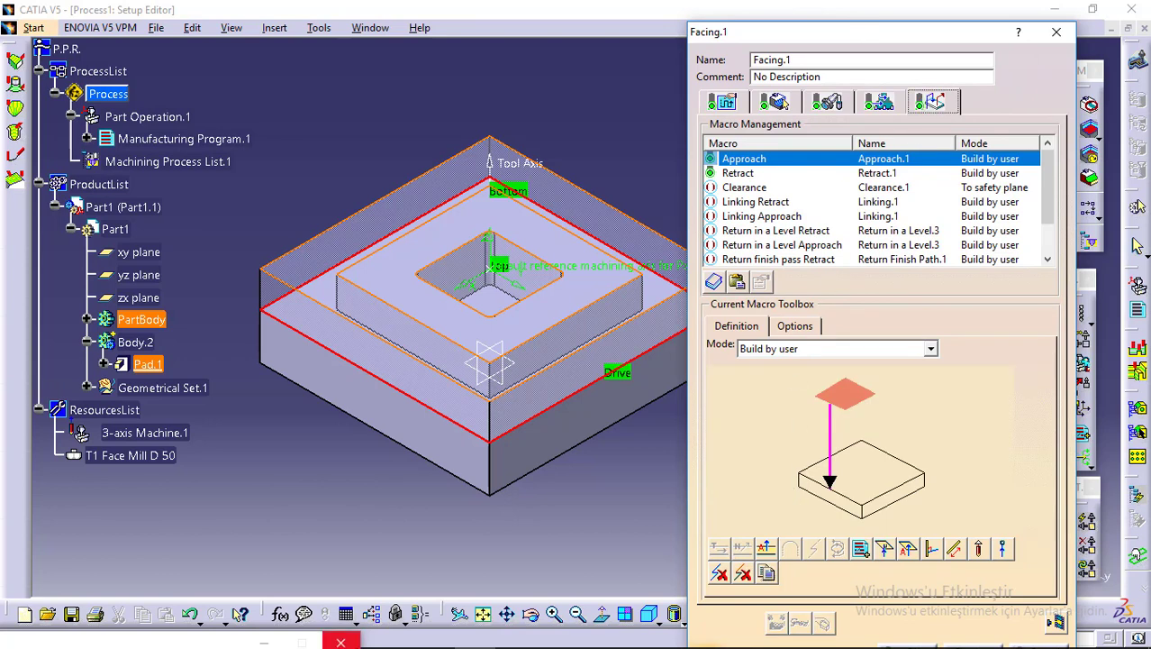
mouse_move(505, 643)
left_click(434, 633)
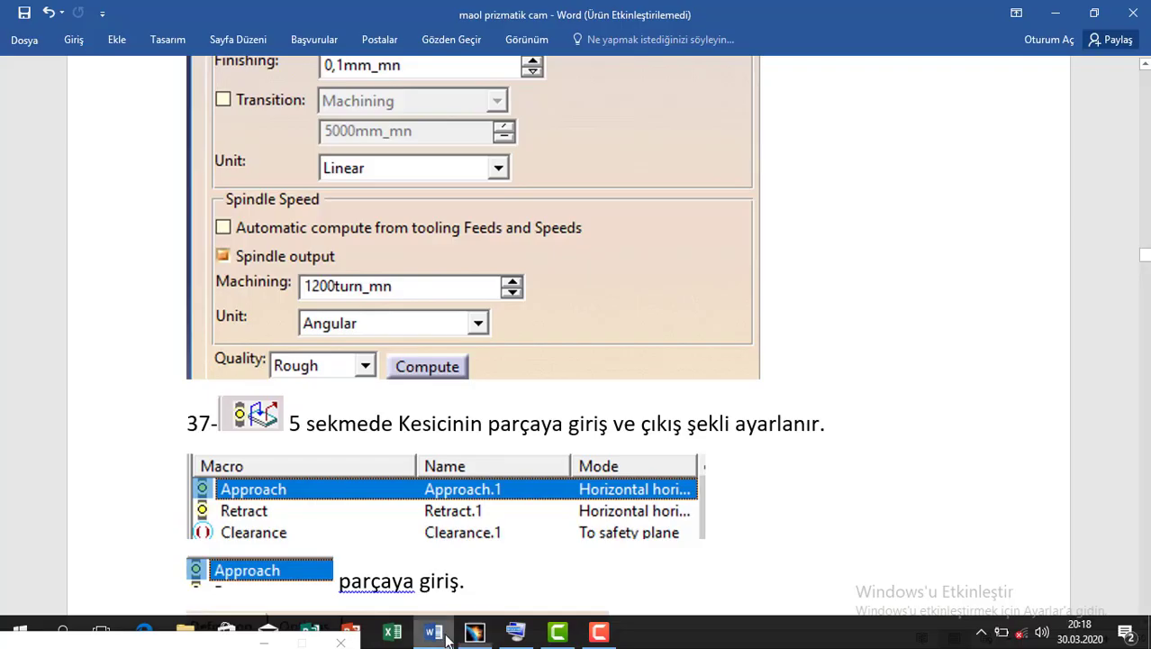
scroll(468, 411, "down", 5)
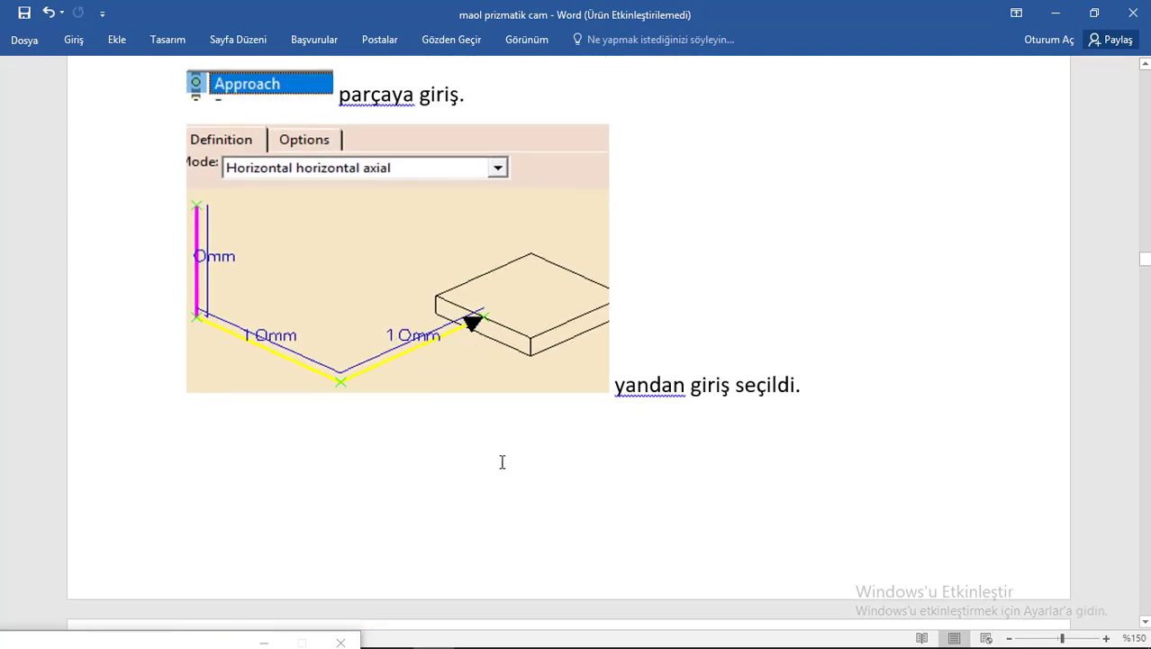
mouse_move(753, 621)
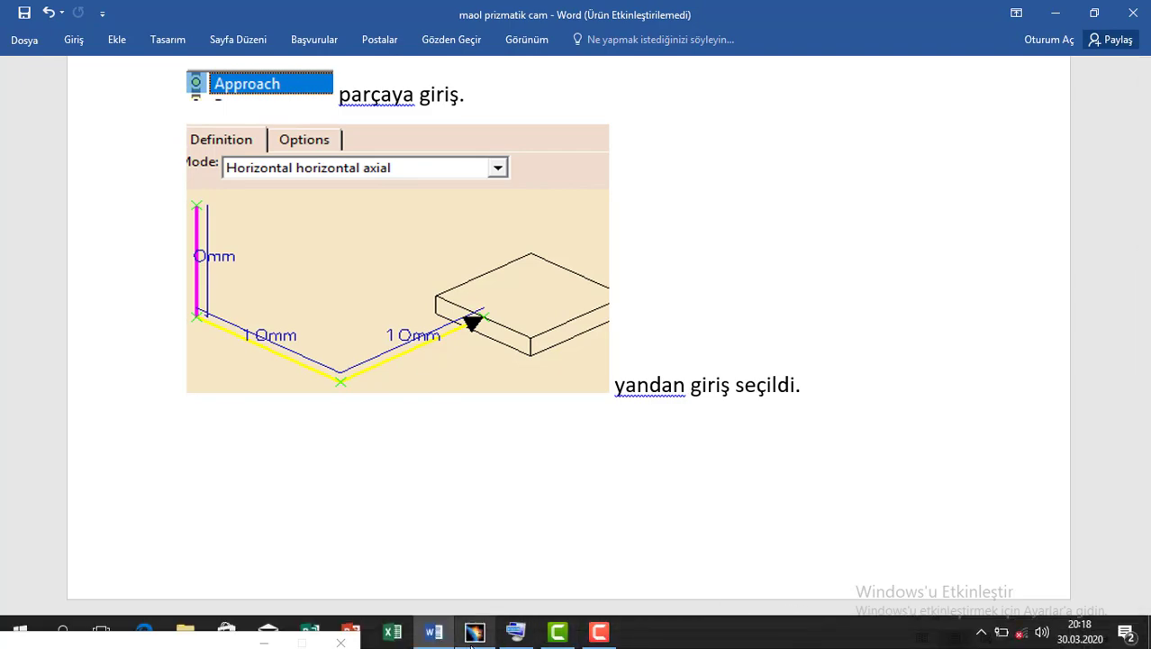
Step: Switch back to CATIA and set the Approach macro of Facing.1 to Horizontal horizontal axial mode
left_click(473, 633)
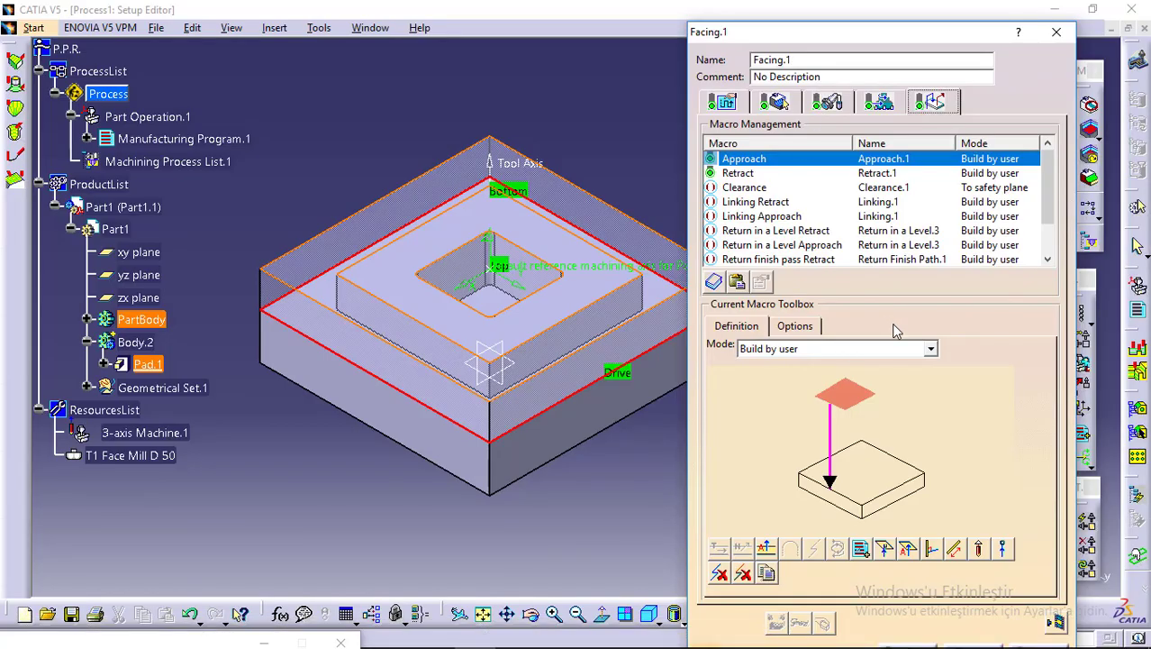
left_click(932, 351)
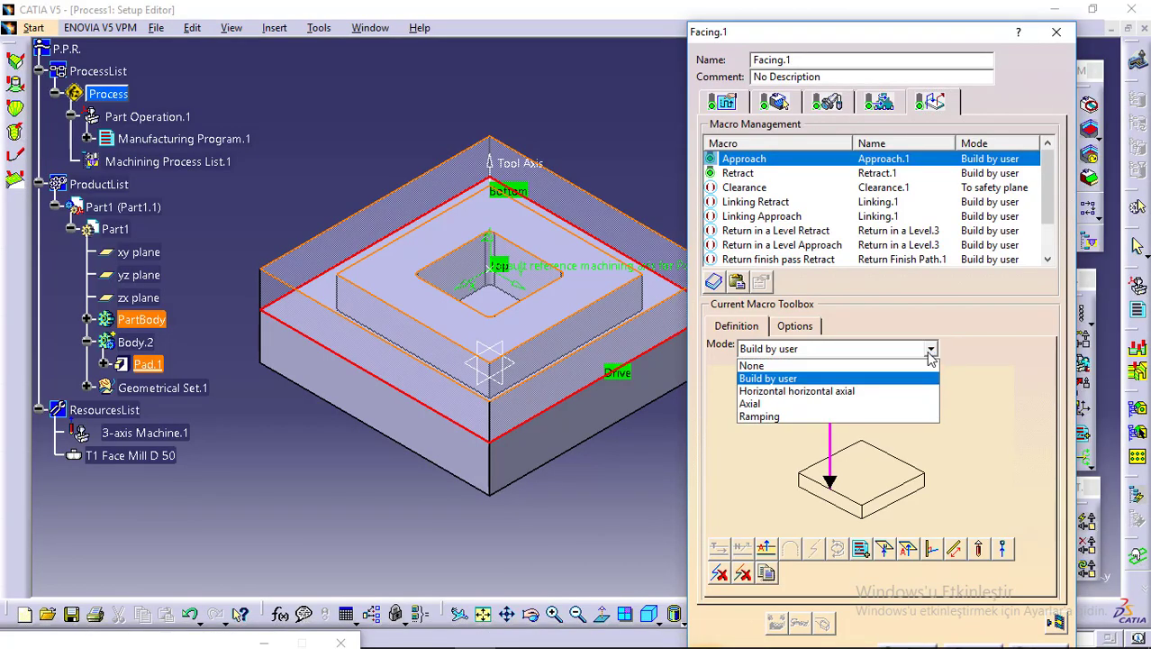
left_click(880, 394)
double_click(864, 484)
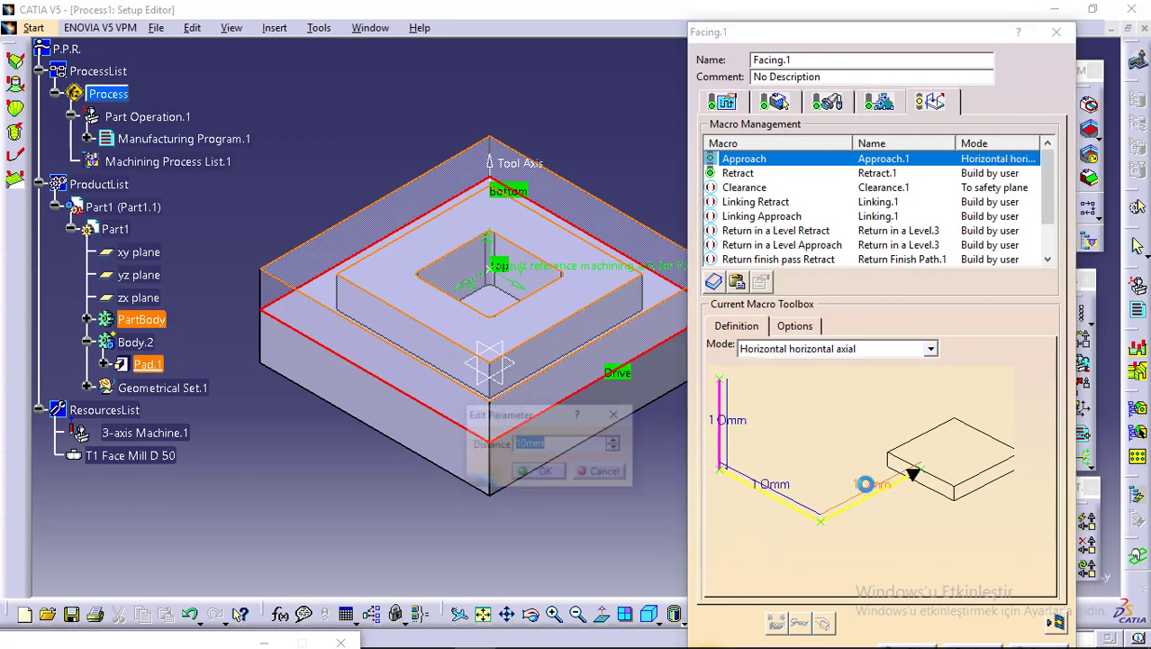
type("20")
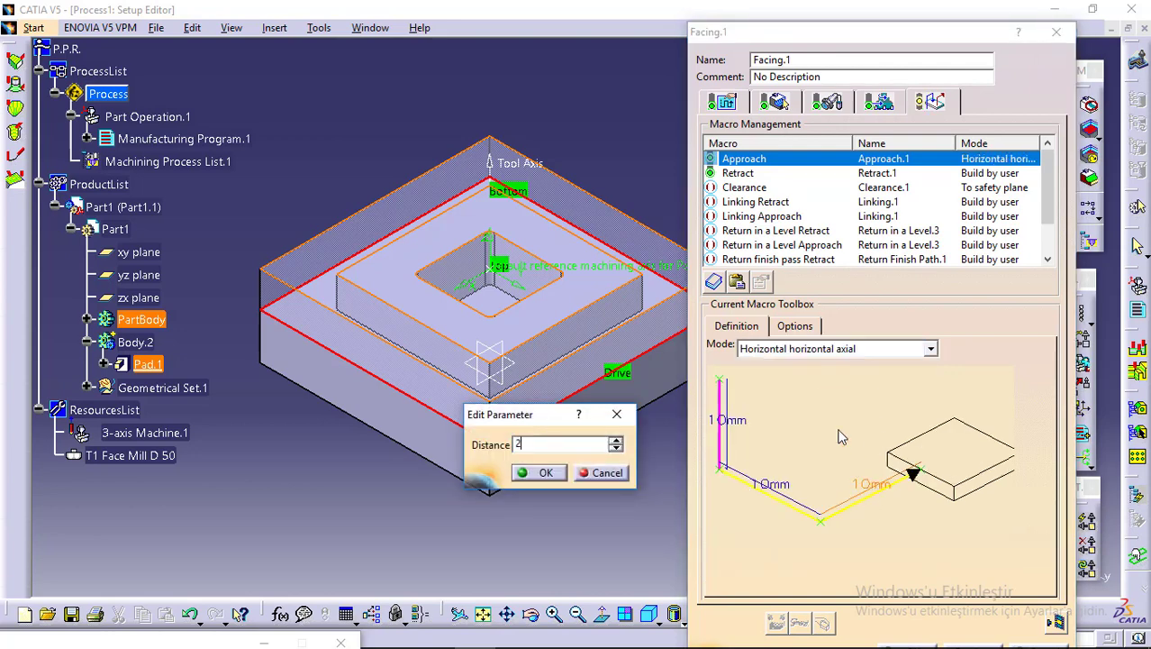
left_click(620, 475)
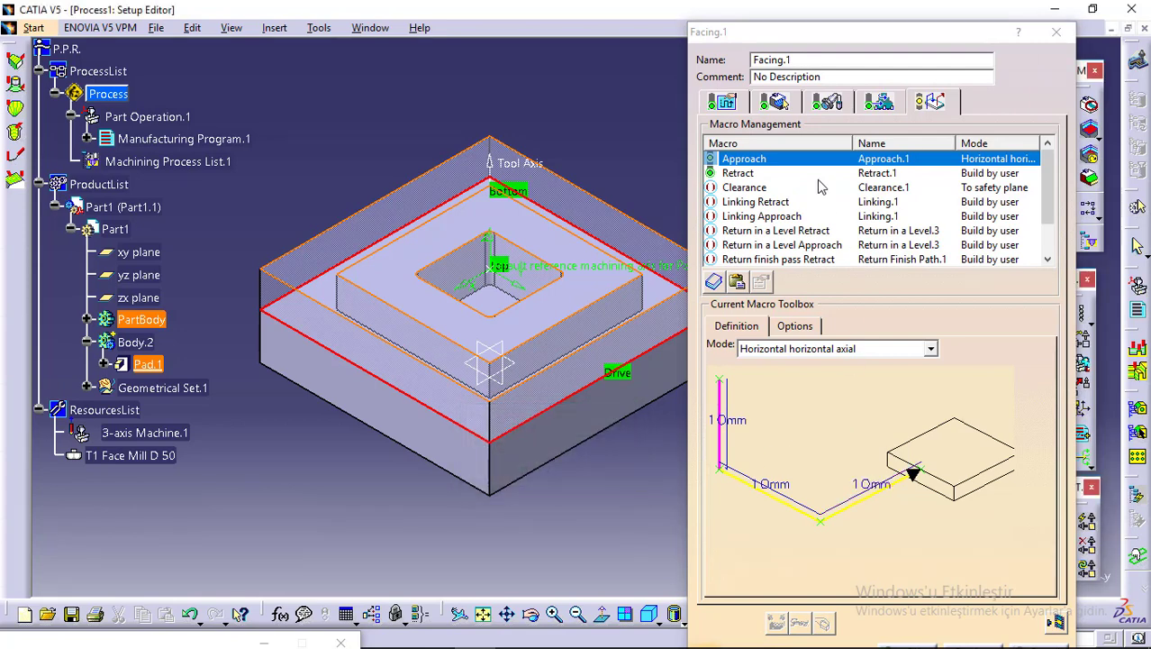
Step: Set the Retract macro of Facing.1 to Horizontal horizontal axial mode
left_click(732, 173)
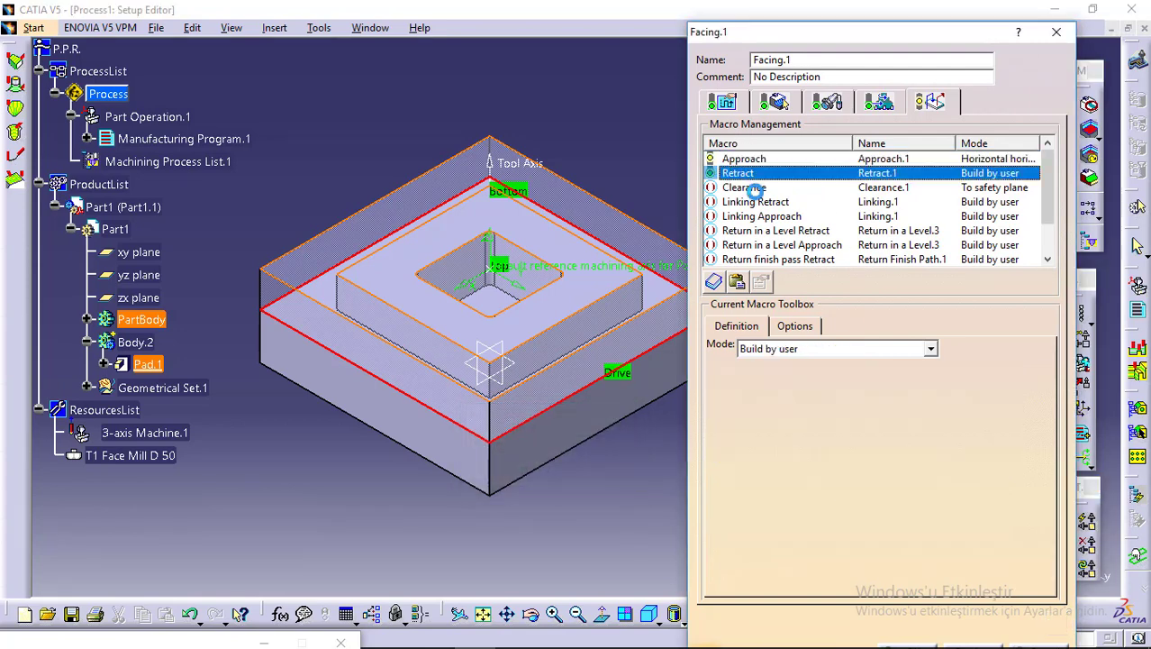
left_click(929, 349)
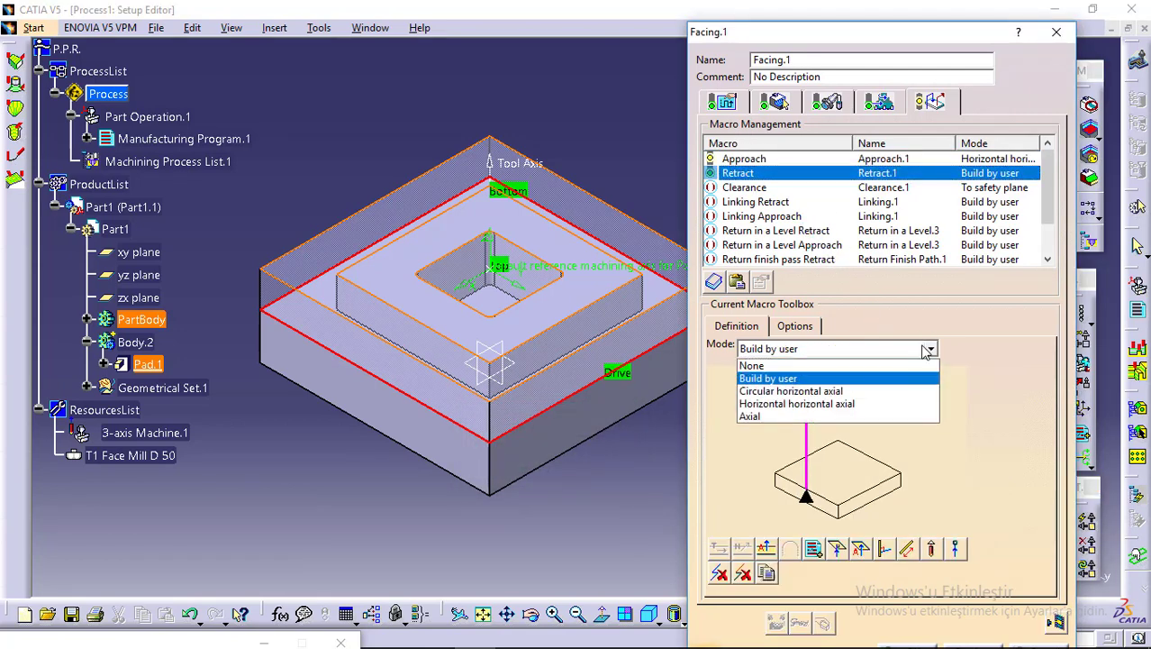
left_click(854, 404)
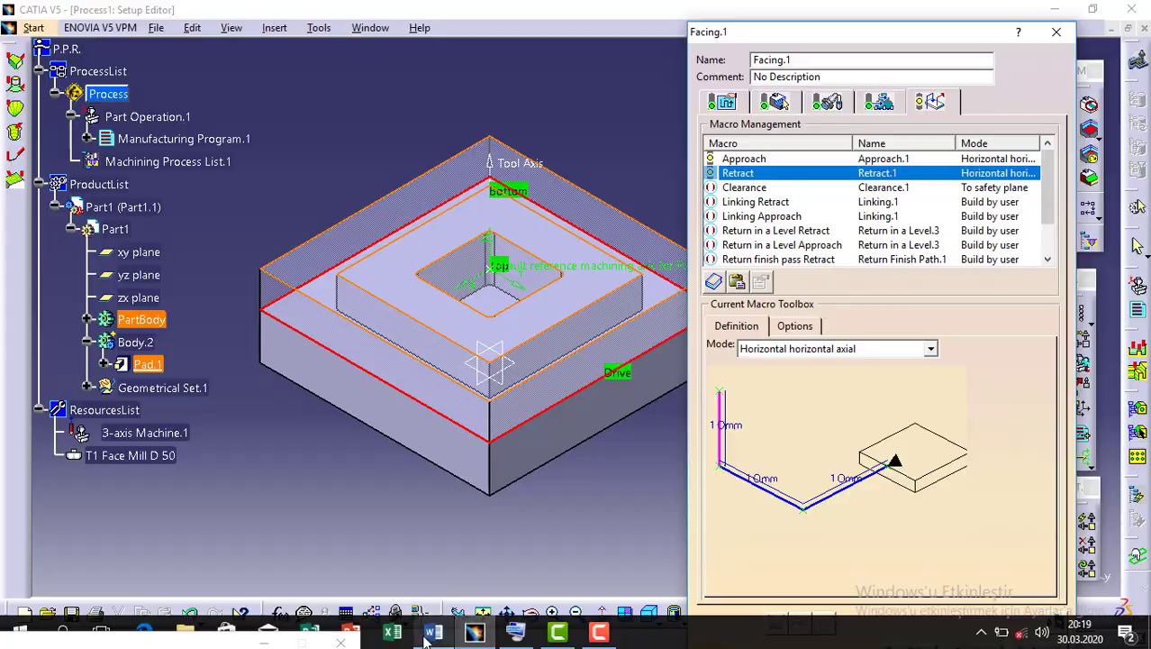
Step: Switch to the Word guide and read its Retract and Return in a Level macro settings
left_click(435, 633)
scroll(481, 450, "down", 8)
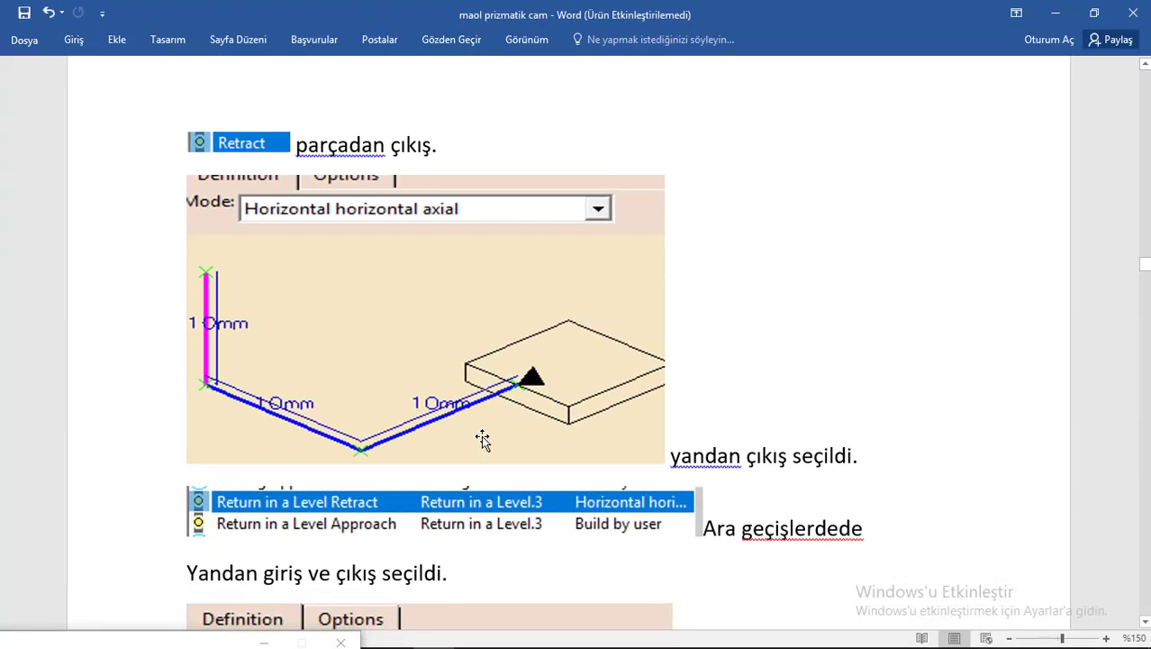
scroll(482, 439, "down", 3)
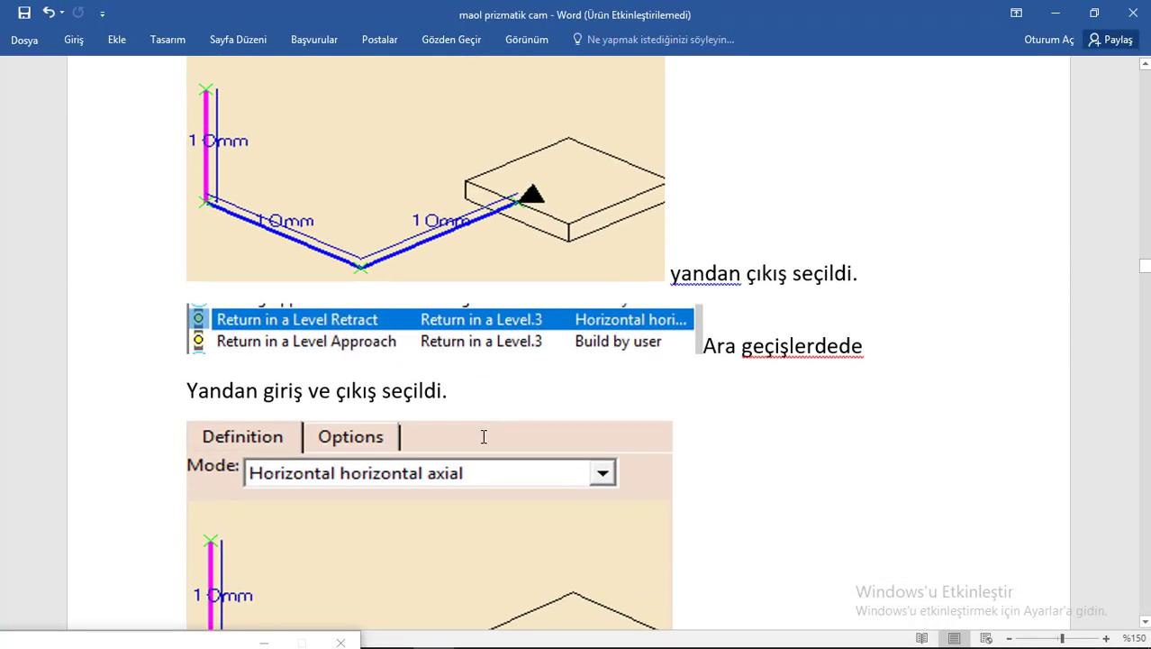
scroll(483, 437, "down", 2)
mouse_move(487, 614)
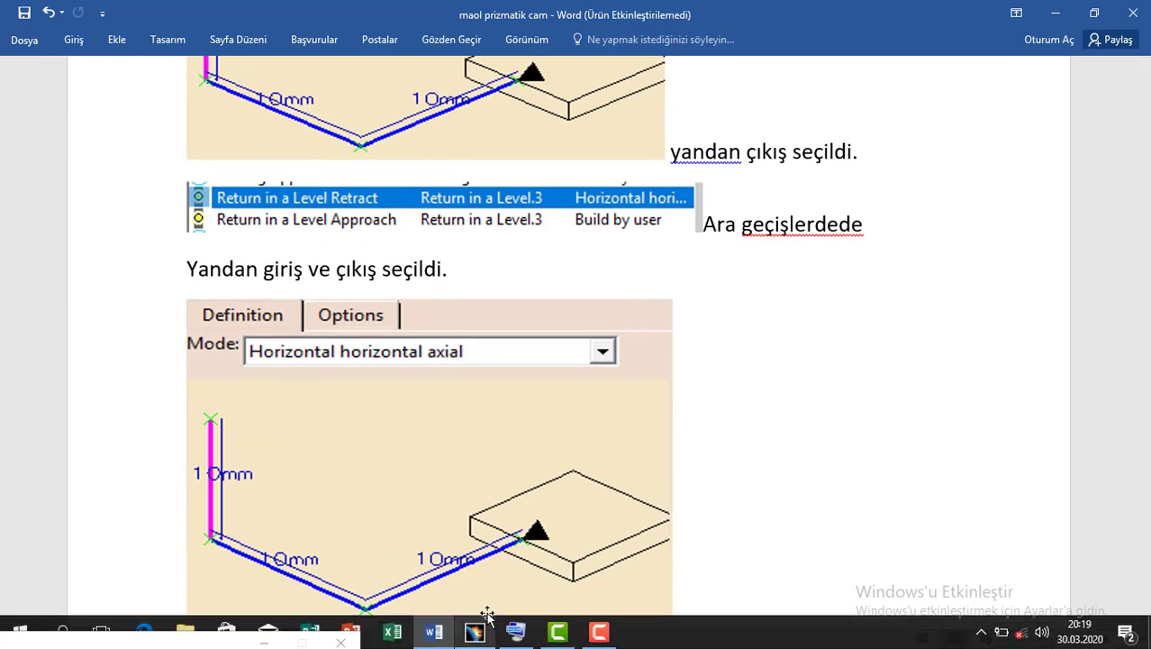
Step: Switch back to CATIA, activate the Return in a Level macros and set Return in a Level Approach to Horizontal horizontal axial mode
left_click(536, 568)
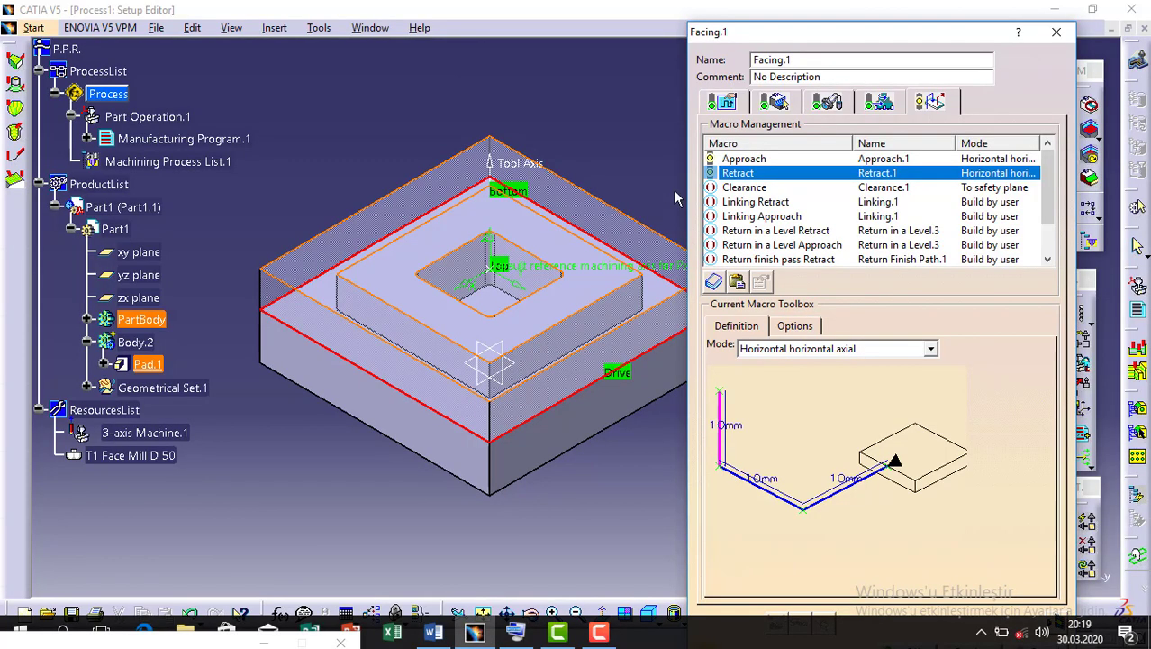
left_click(761, 245)
right_click(761, 245)
left_click(783, 255)
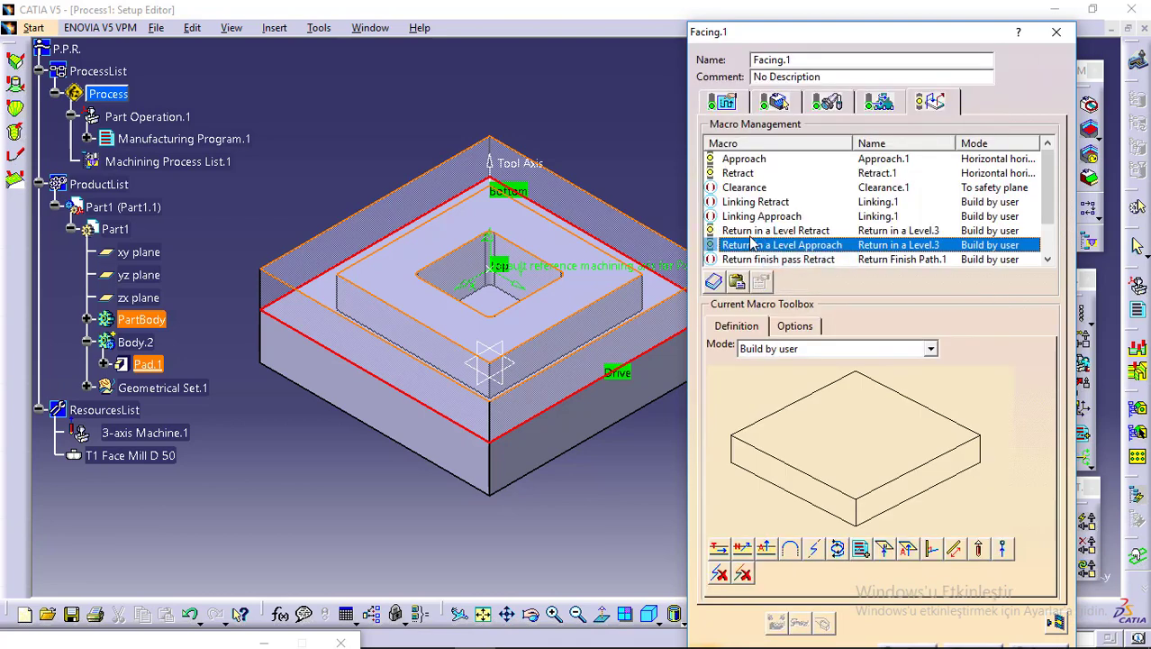
left_click(929, 348)
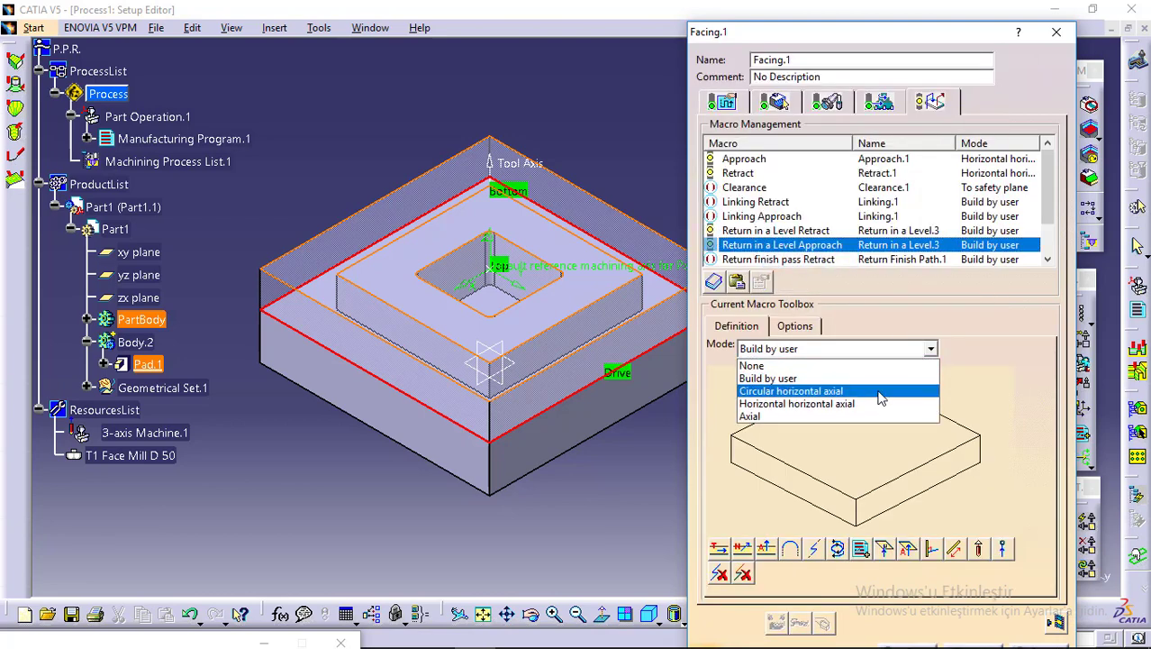
left_click(873, 403)
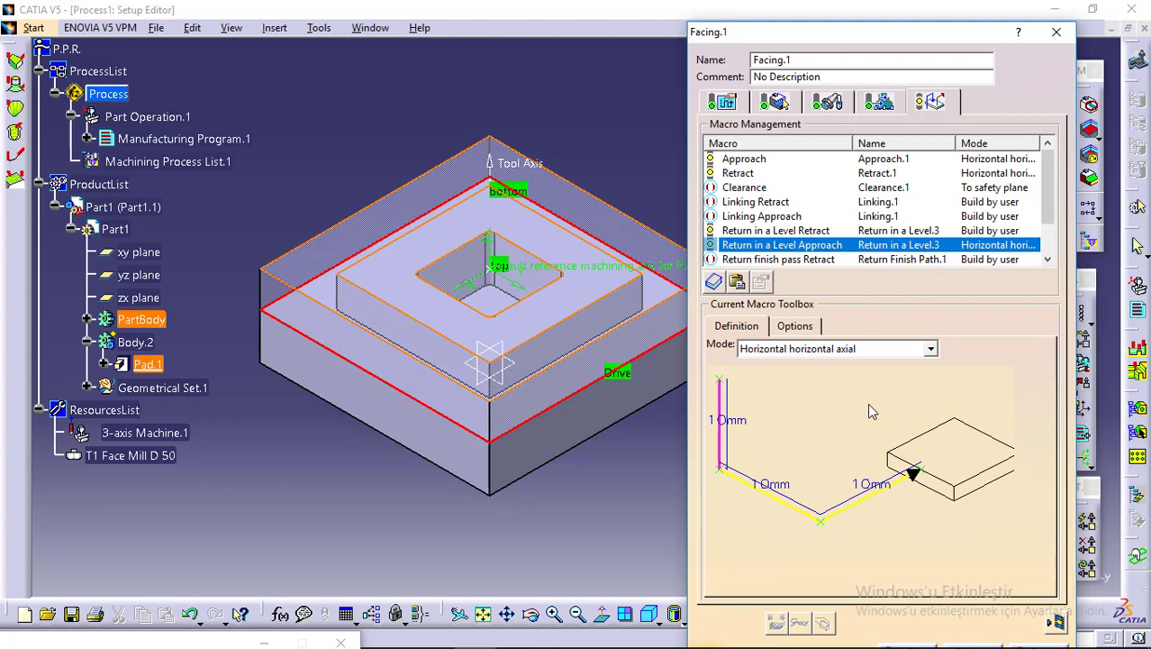
Step: Set the Return in a Level Retract macro to Horizontal horizontal axial mode
left_click(785, 233)
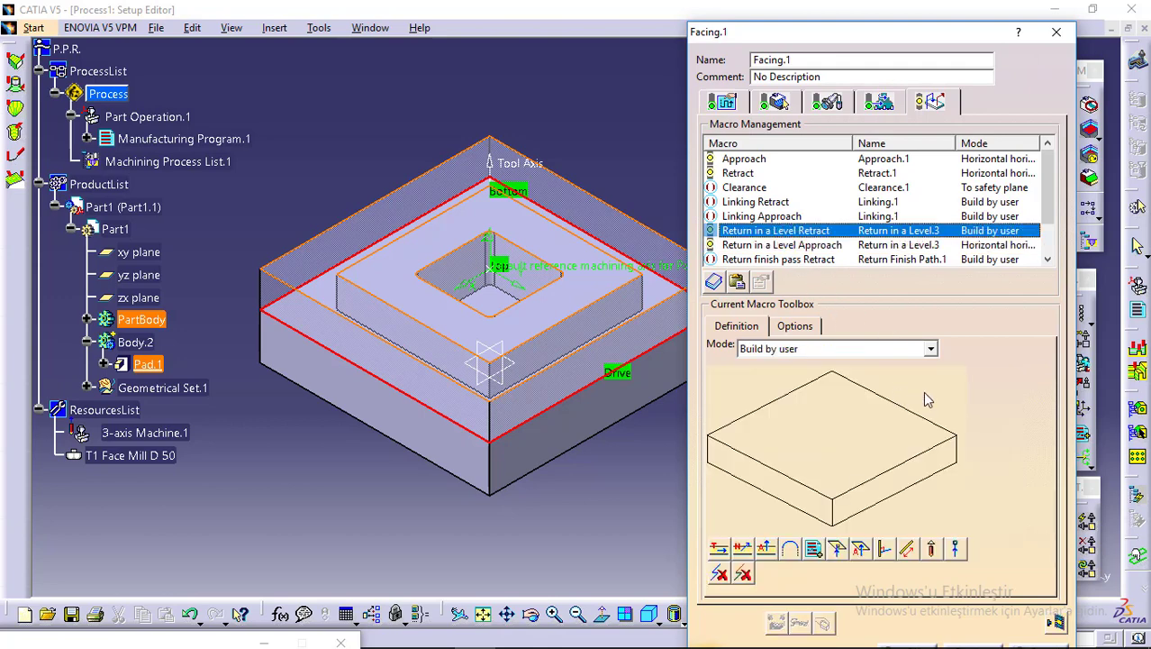
left_click(930, 347)
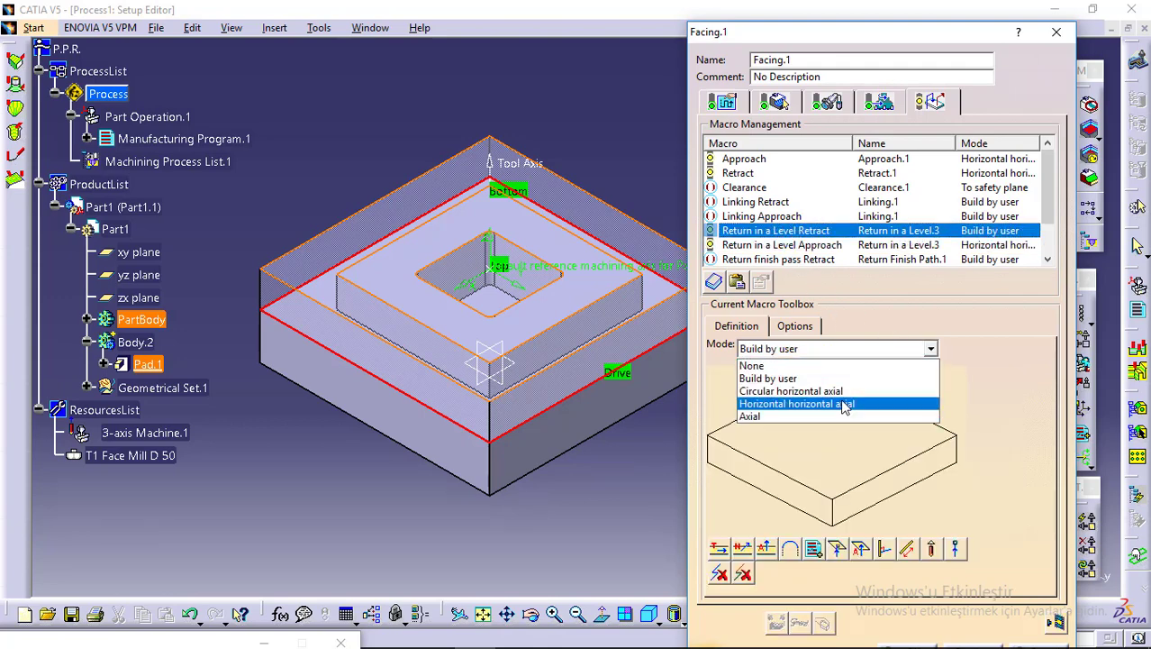
left_click(840, 401)
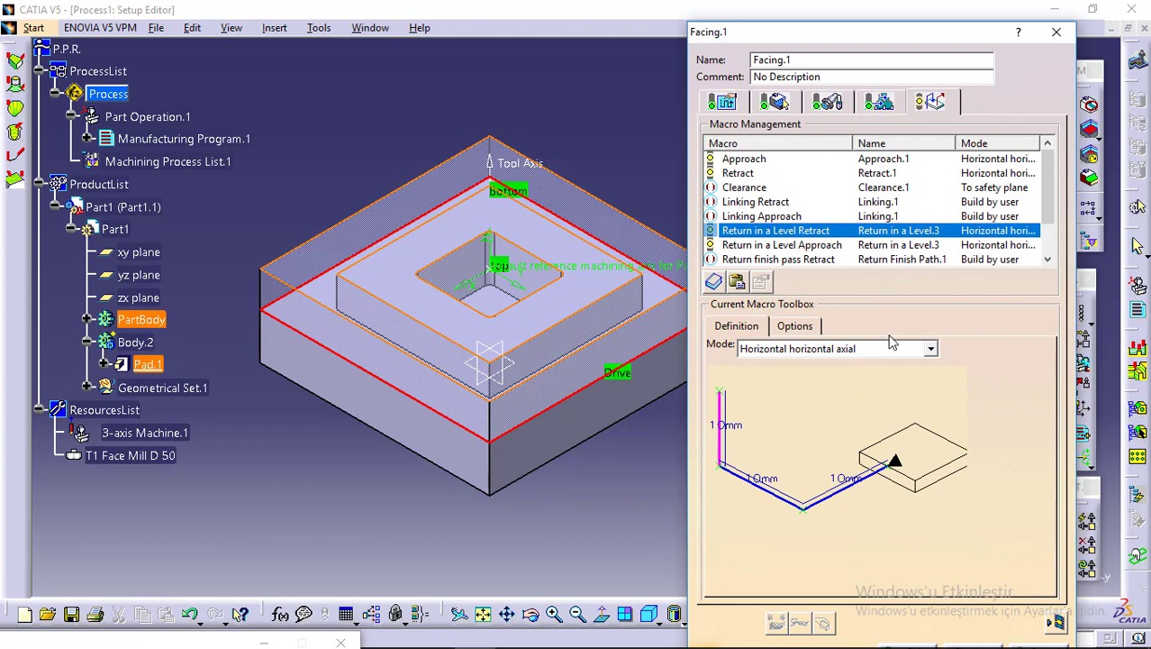
Step: Try Circular horizontal axial mode on the Return in a Level Retract macro, then restore Horizontal horizontal axial
left_click(928, 349)
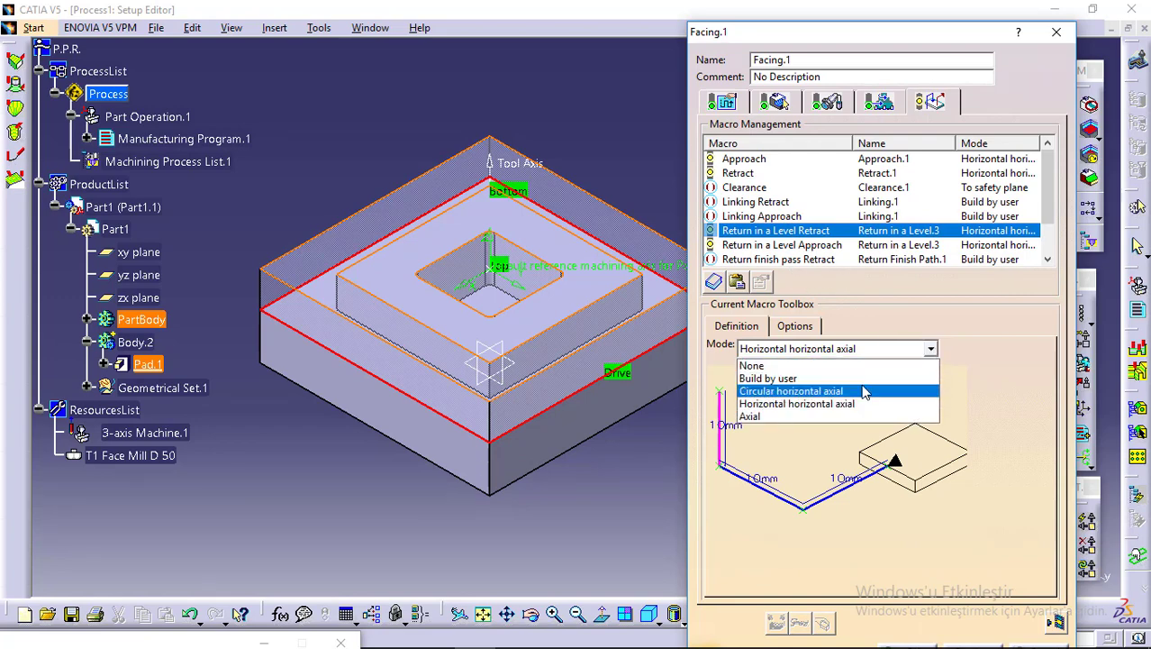
left_click(863, 391)
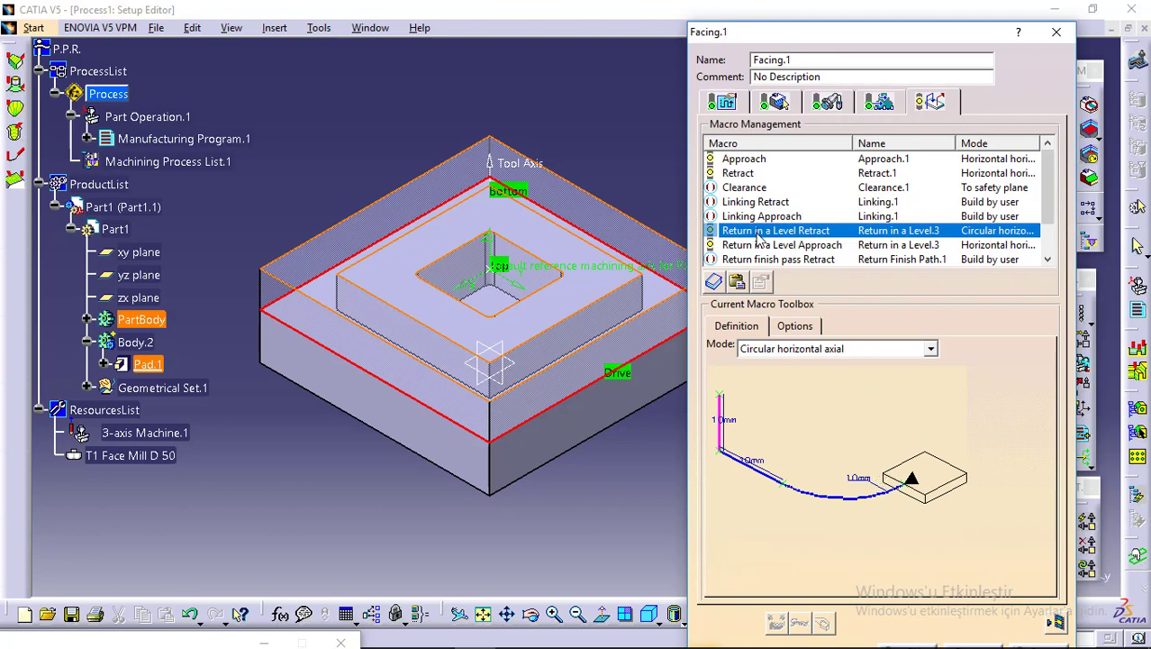
left_click(924, 352)
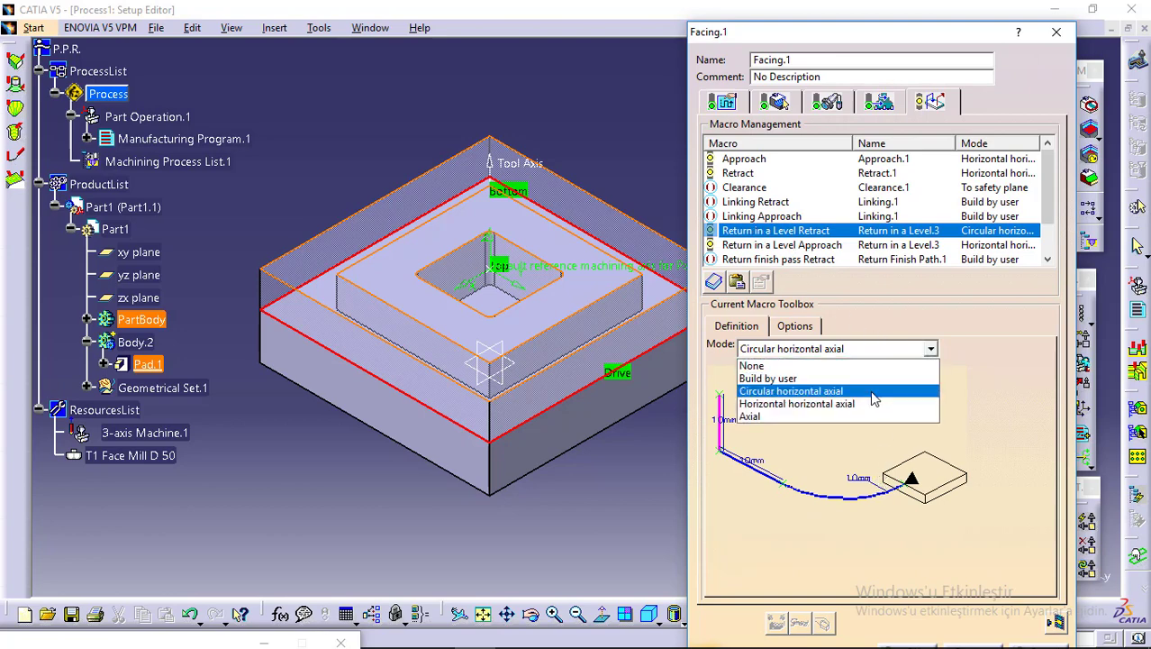
left_click(866, 404)
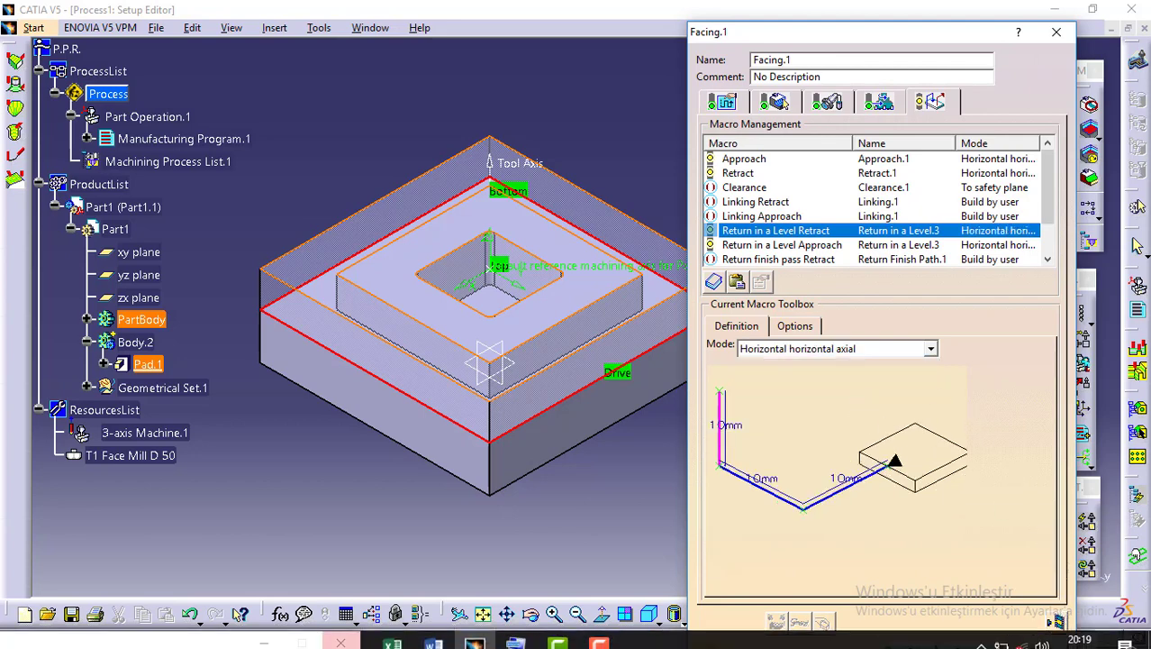
Step: Switch to the Word guide and read its instruction for computing the tool path
left_click(432, 634)
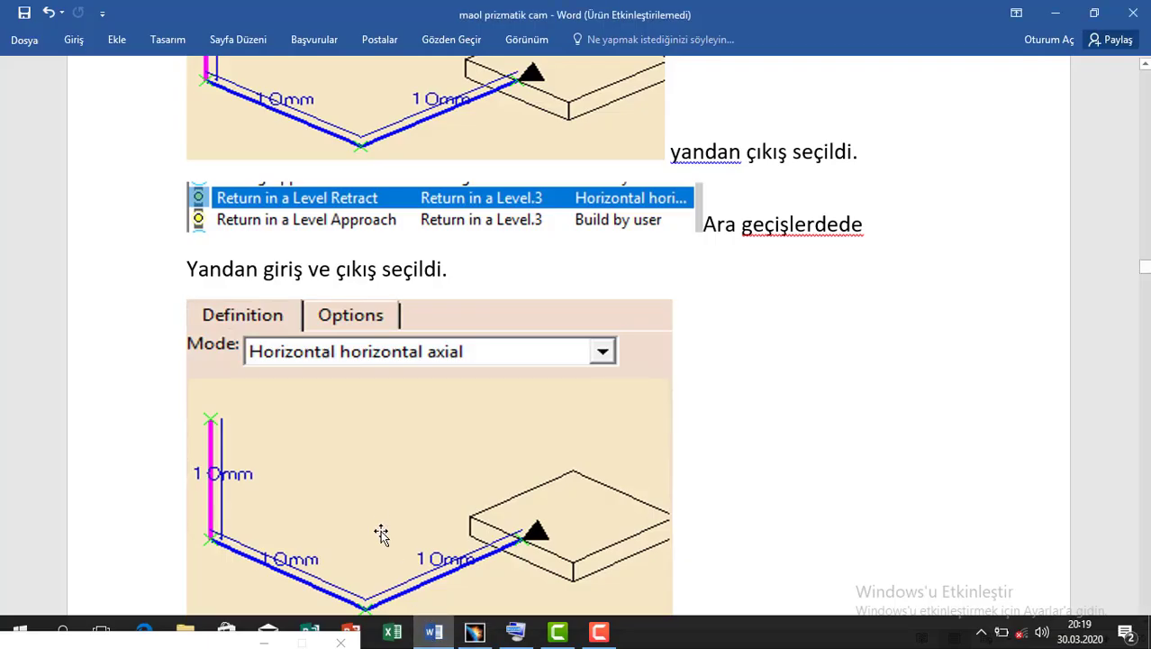
scroll(380, 504, "down", 5)
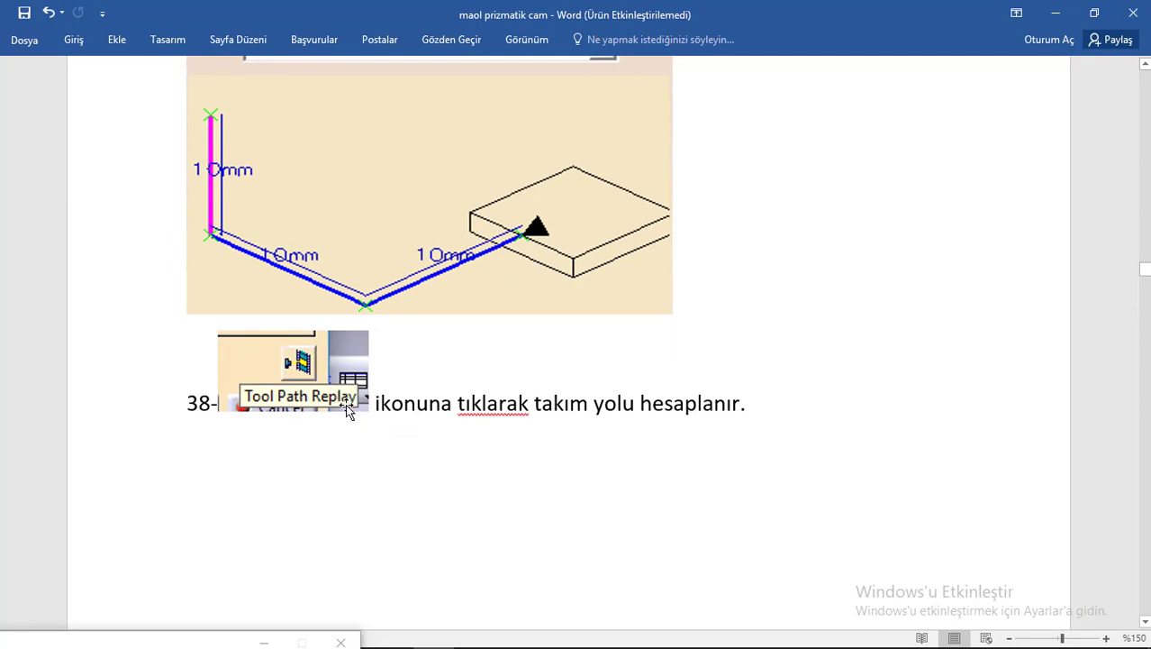
scroll(310, 346, "down", 3)
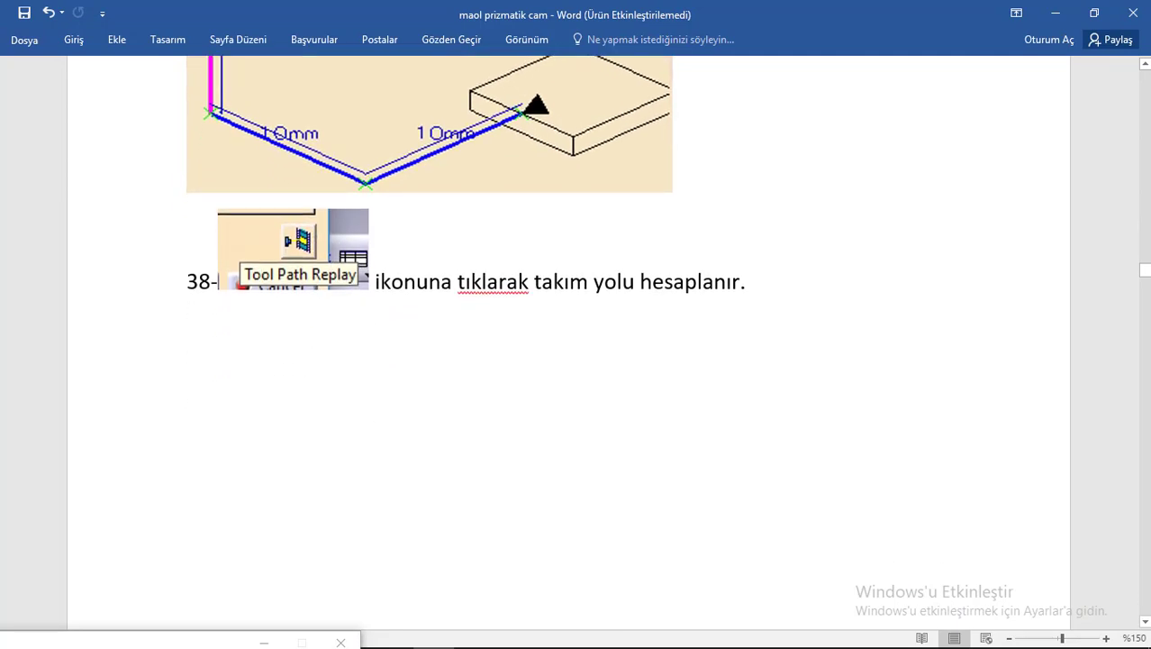
Step: Switch back to CATIA, move the Facing.1 dialog until its lower controls are accessible, and compute the tool path with Tool Path Replay
left_click(475, 632)
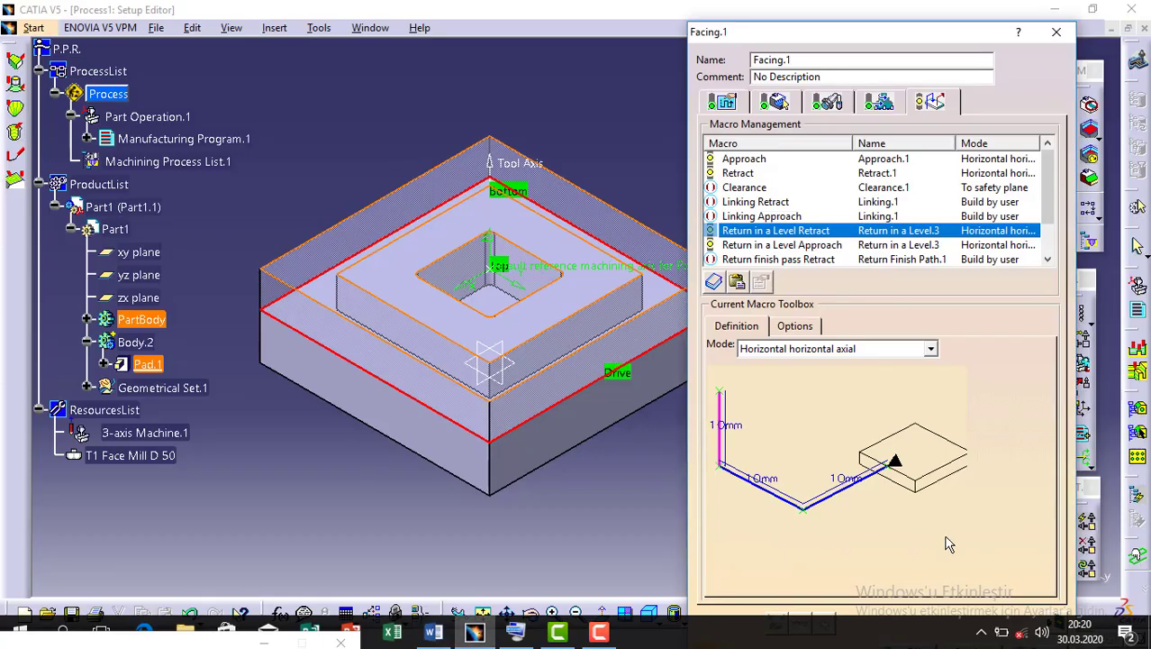
left_click_drag(878, 33, 780, 12)
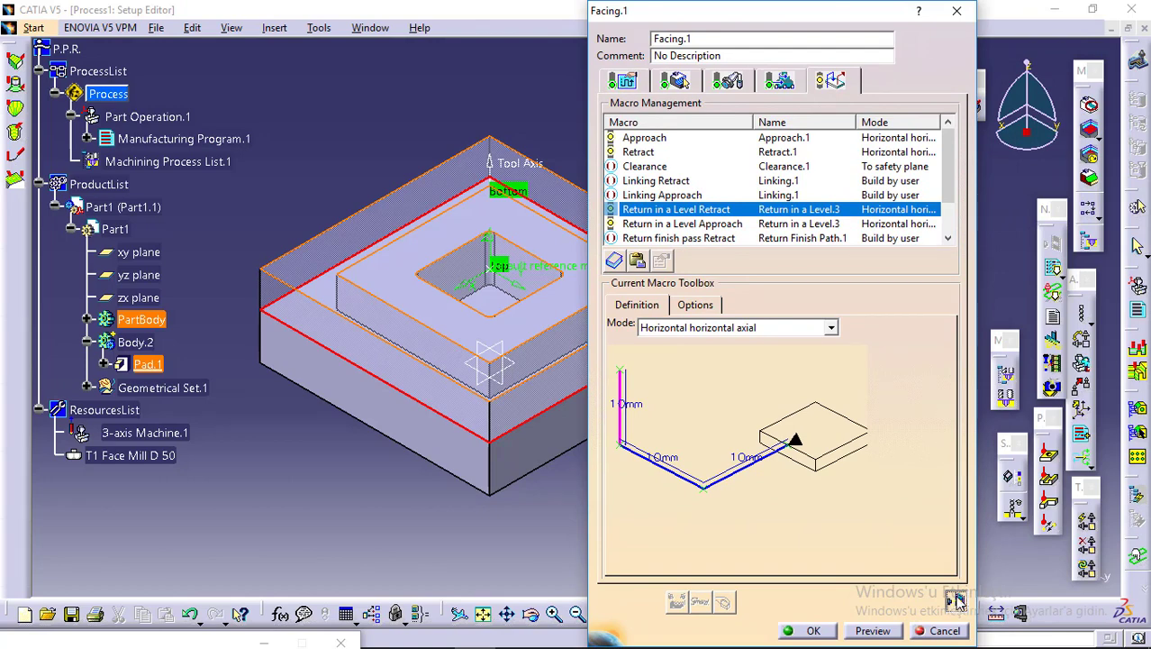
left_click(813, 630)
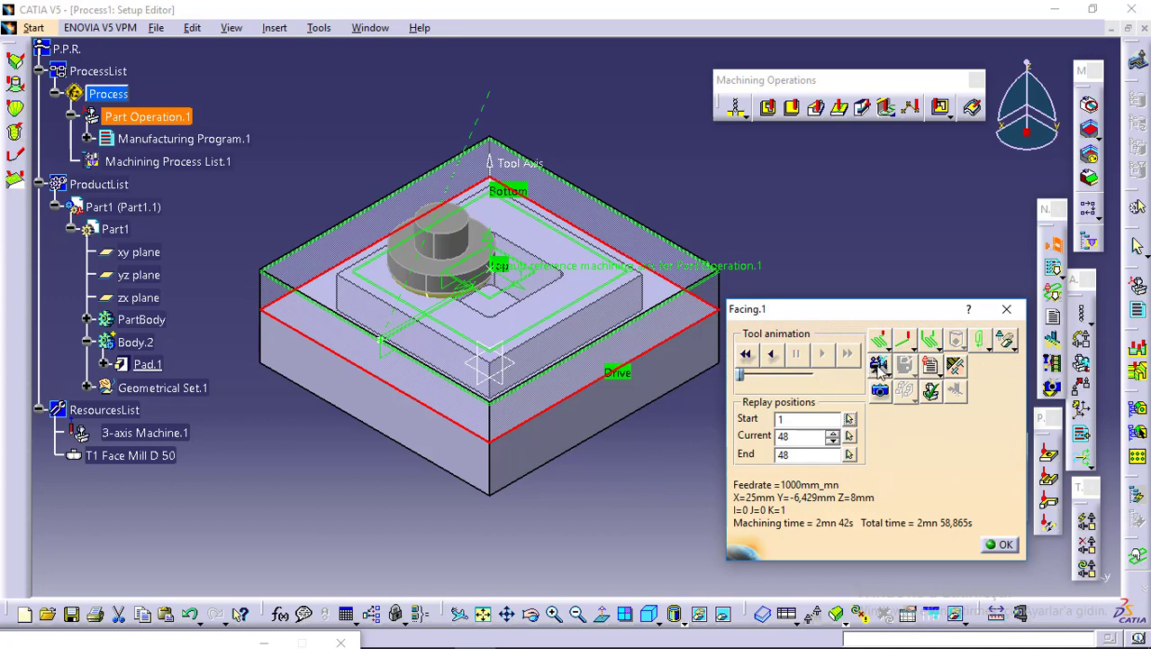
Step: Play the video machining simulation of Facing.1 on the stock and inspect a picked point on the faced top surface
left_click(878, 366)
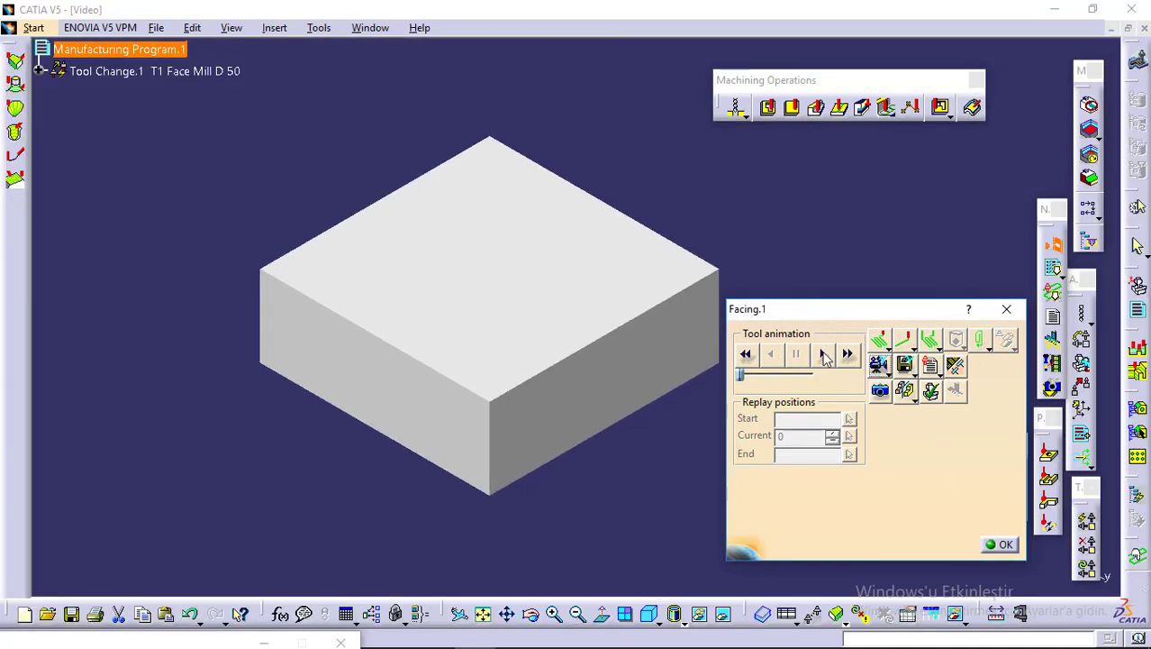
left_click(823, 354)
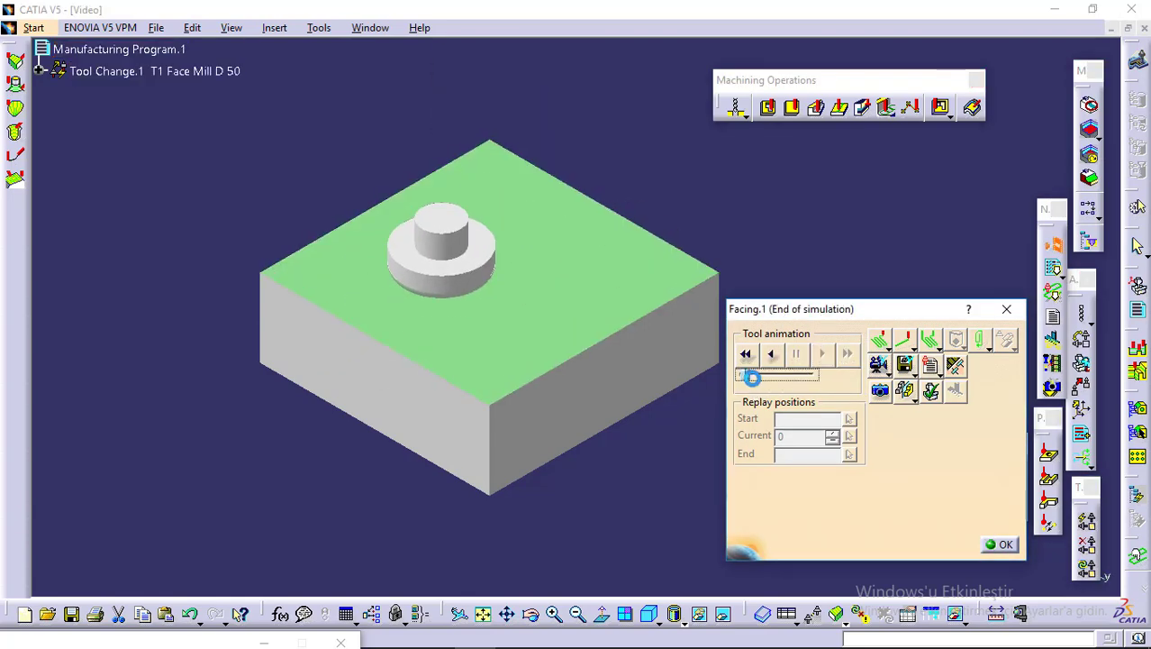
left_click(552, 321)
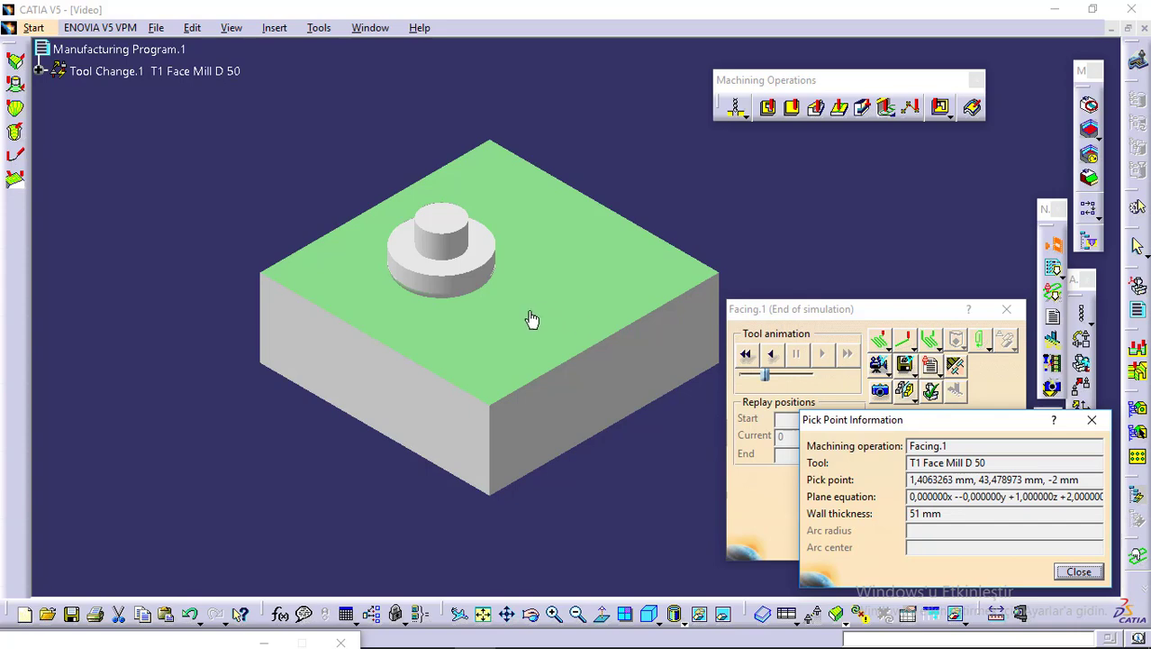
Step: Close the pick point information, end the video simulation, and confirm the Facing.1 operation
left_click_drag(933, 432, 681, 215)
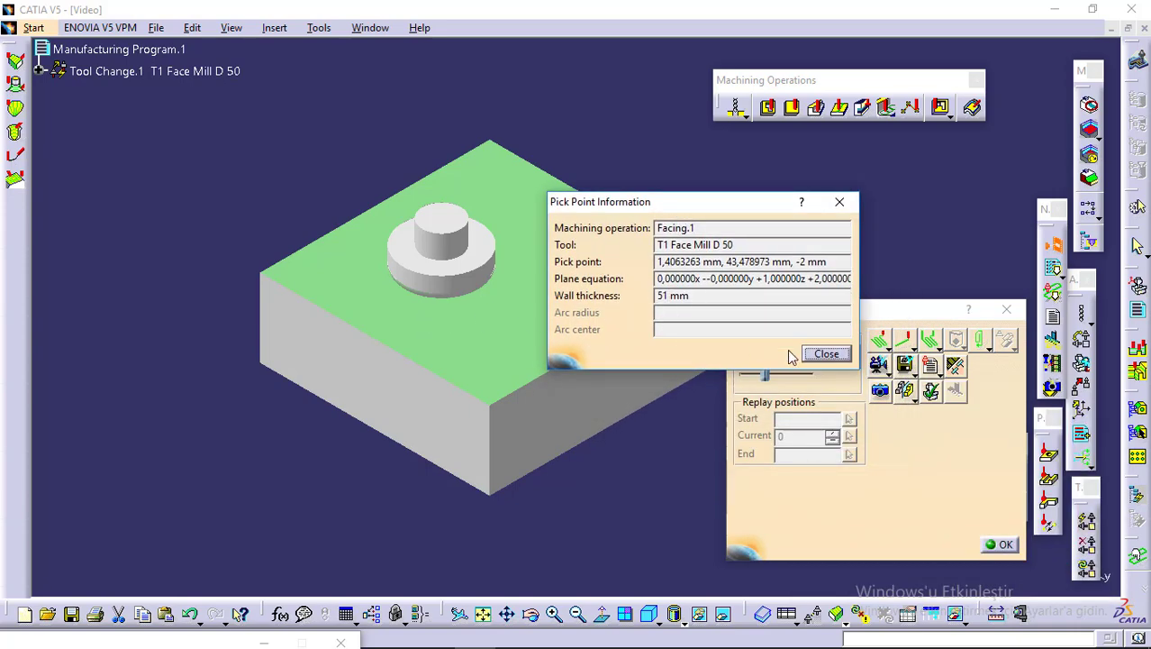
left_click(823, 354)
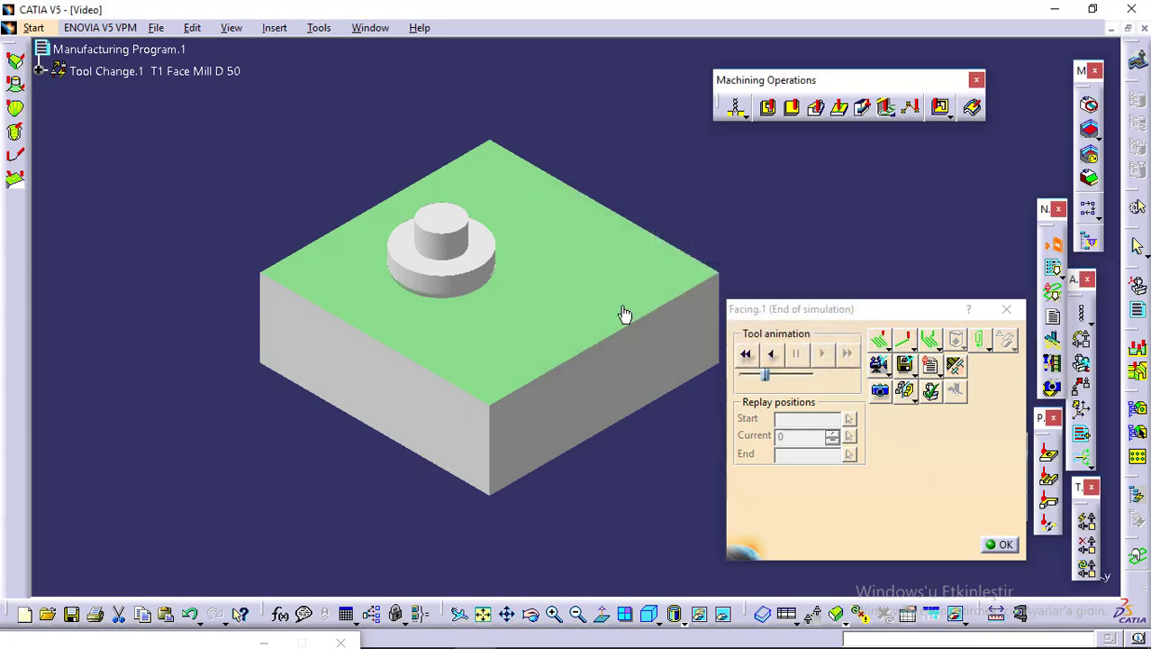
left_click(1002, 545)
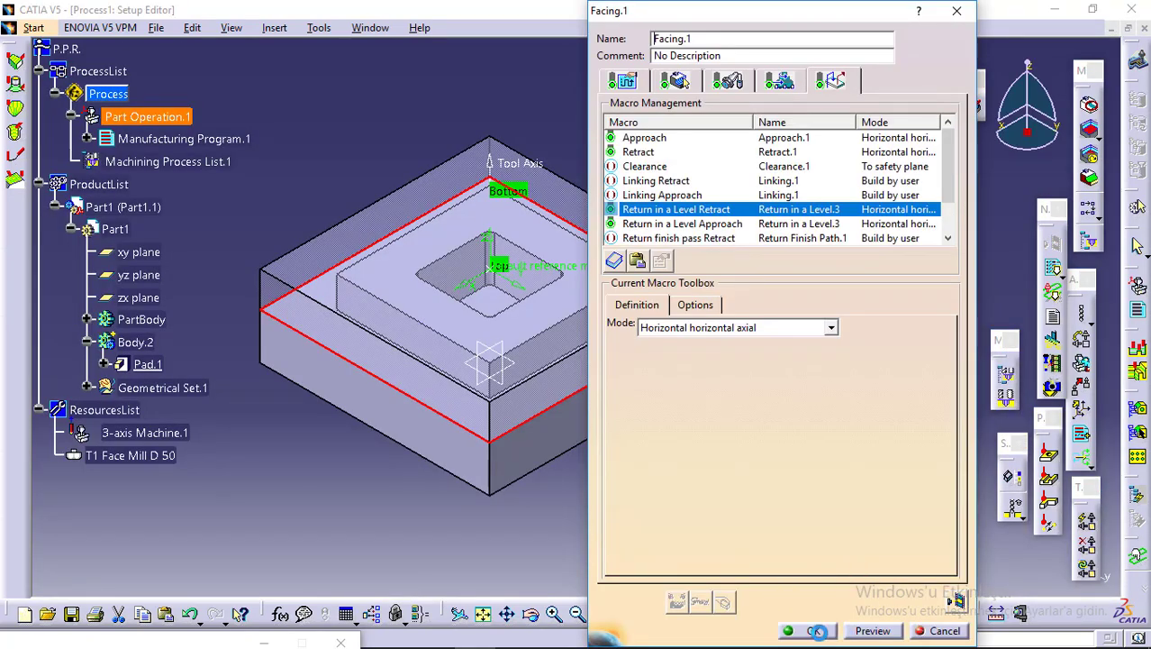
left_click(815, 631)
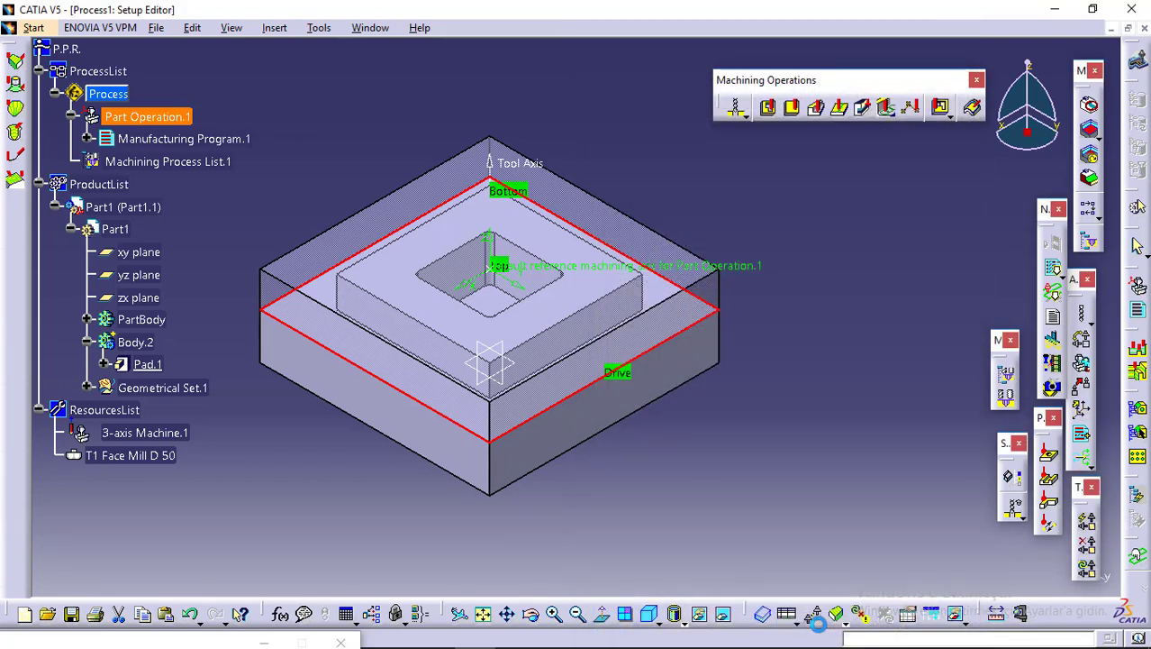
Step: Expand the manufacturing program, insert a new Facing operation after Facing.1, and hide the stock body Body.2
left_click(88, 139)
left_click(105, 162)
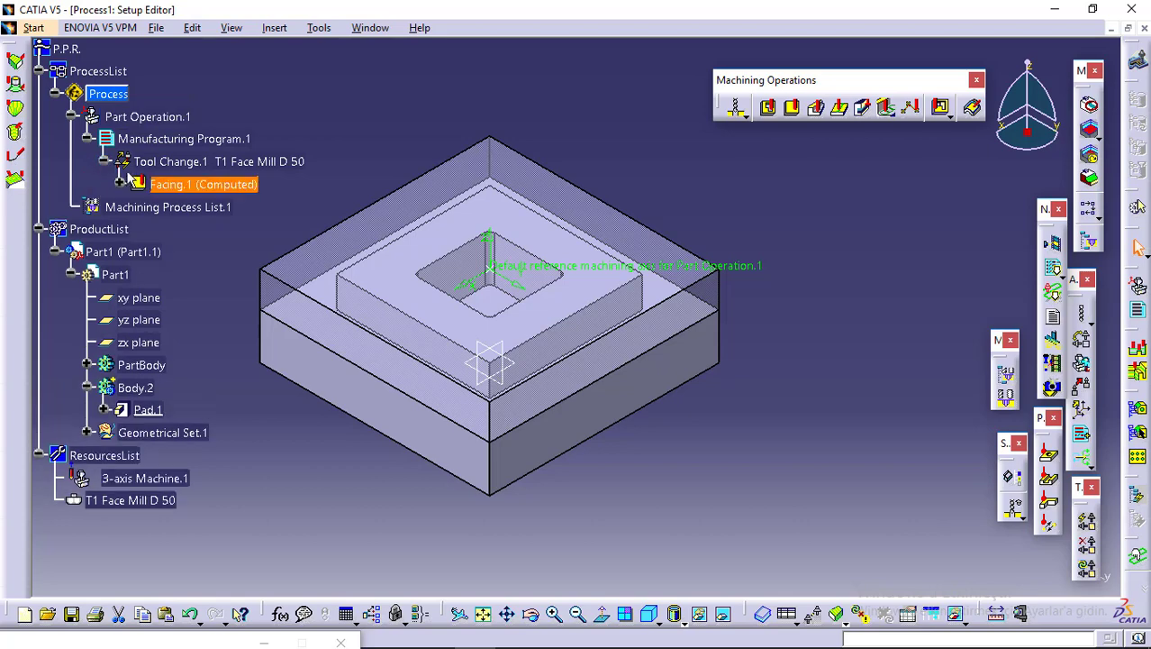
left_click(204, 185)
left_click(791, 108)
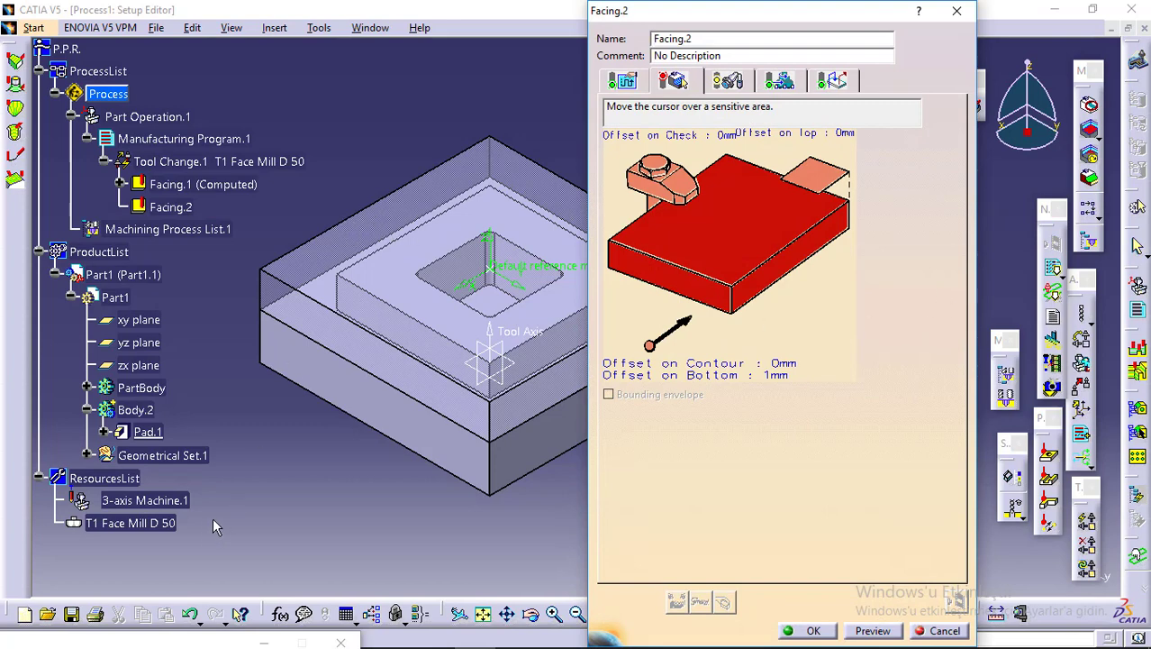
right_click(137, 410)
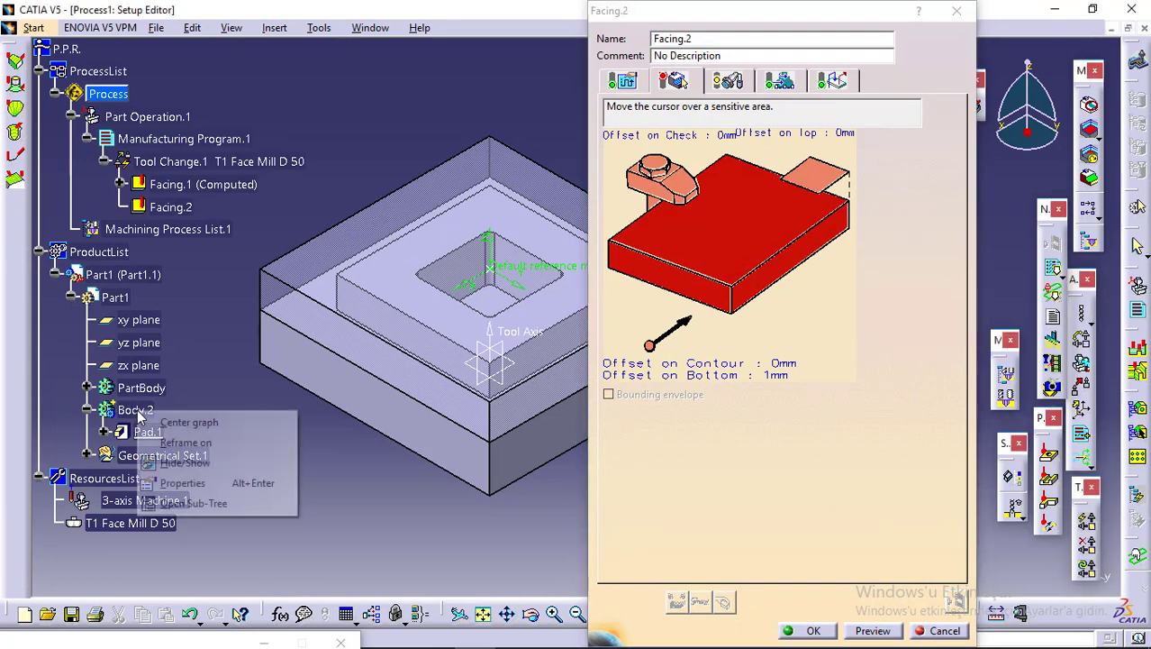
left_click(176, 463)
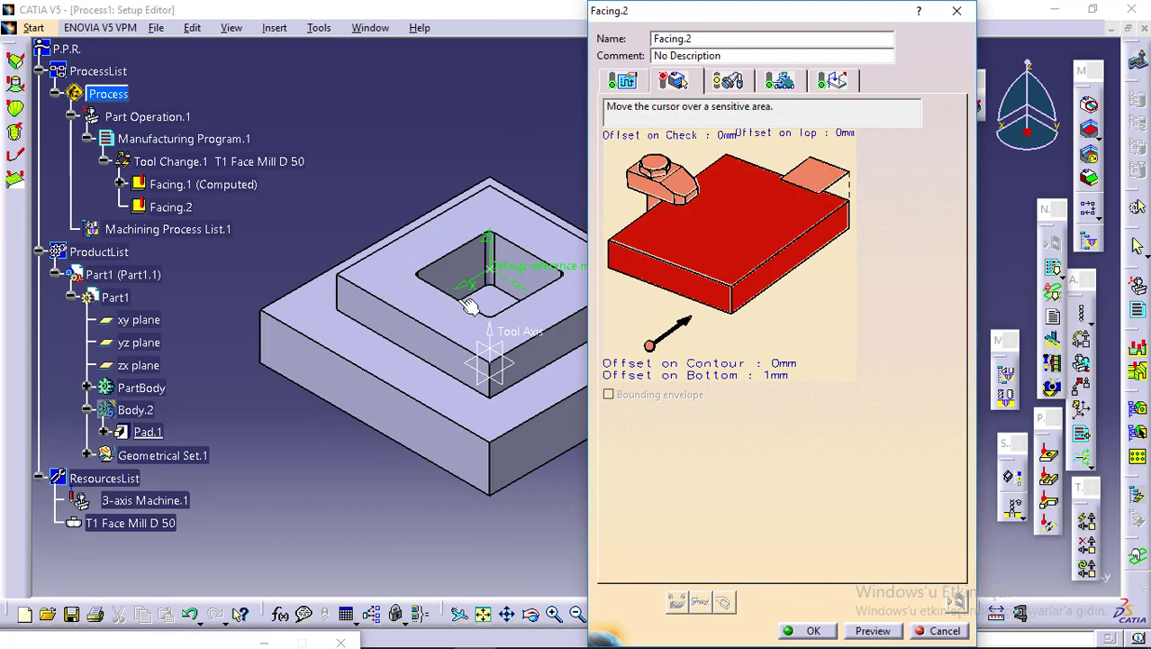
Step: Select the raised step's top face as the bottom of Facing.2 and remove the drive contour detected with it
left_click(761, 225)
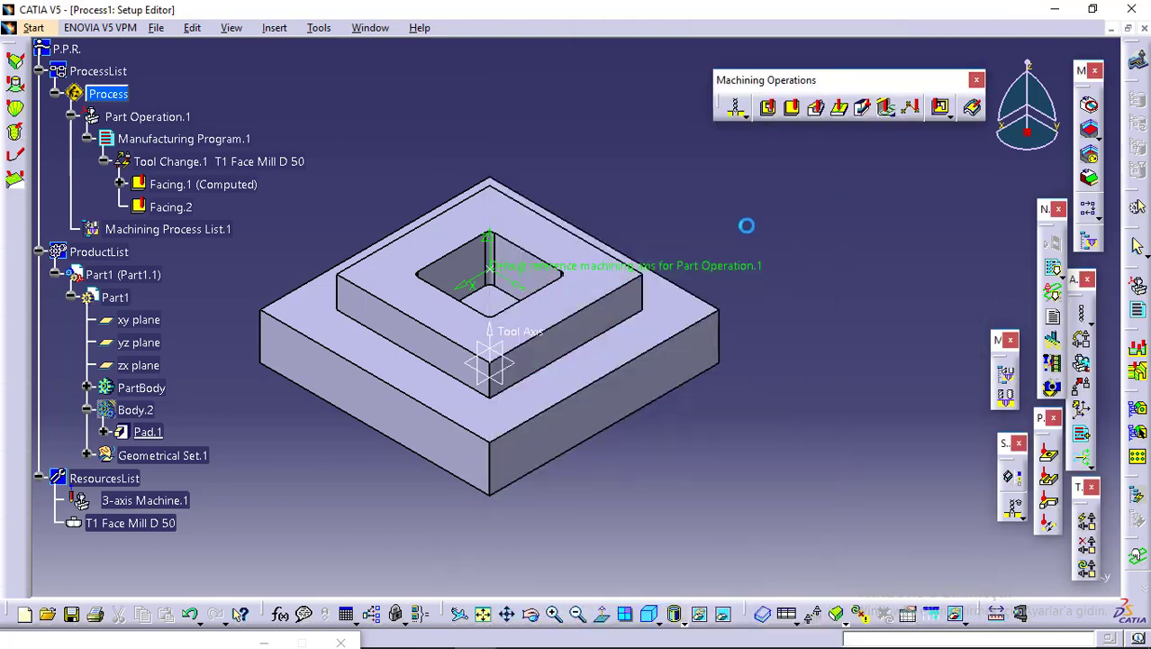
left_click(586, 308)
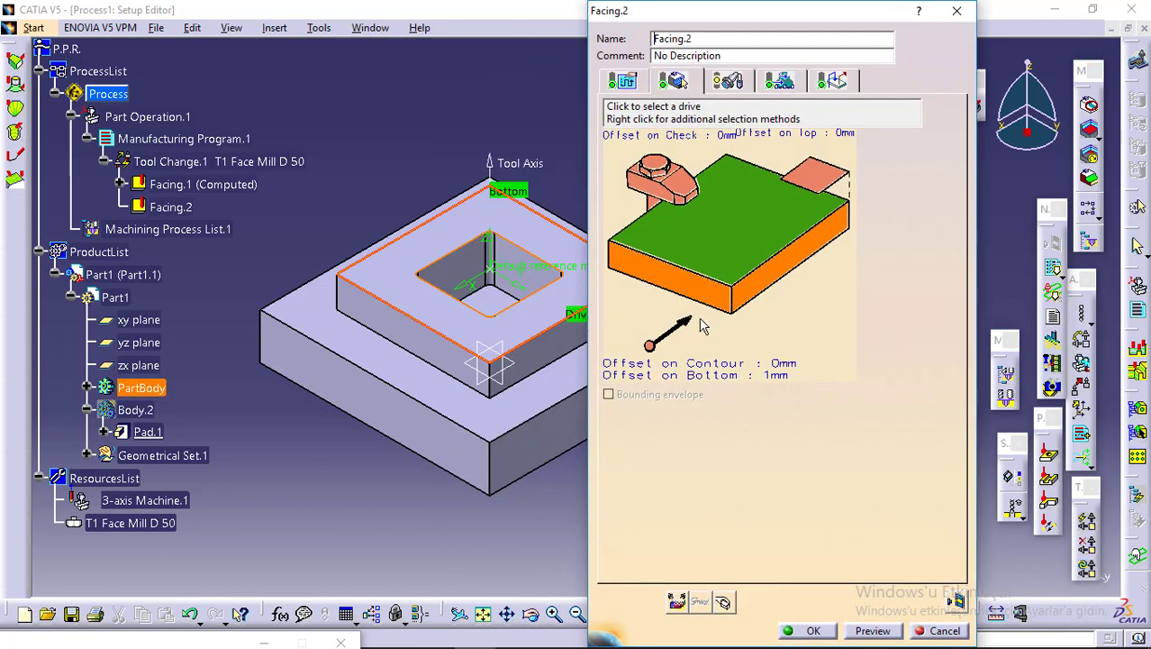
right_click(778, 280)
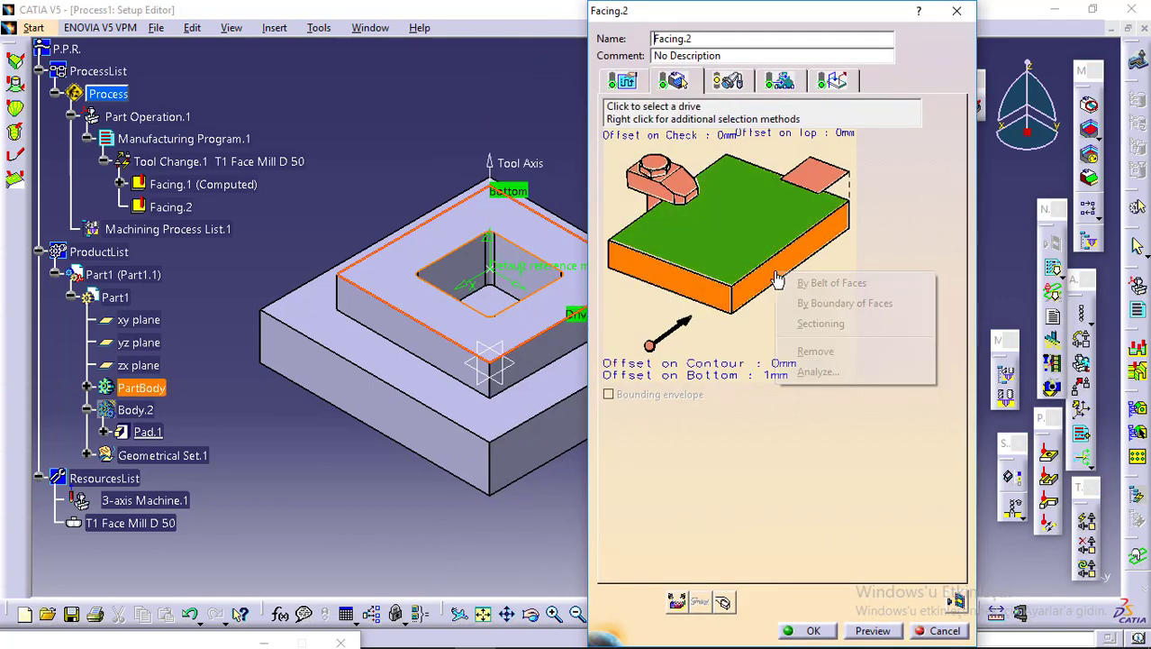
right_click(744, 299)
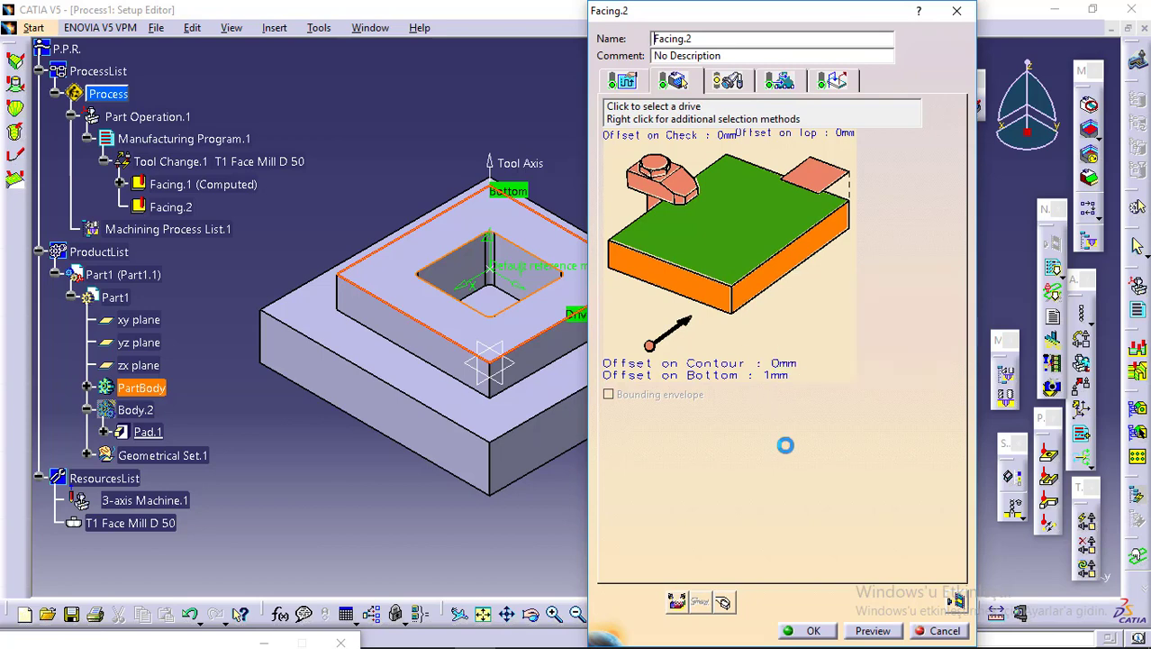
right_click(772, 289)
left_click(809, 358)
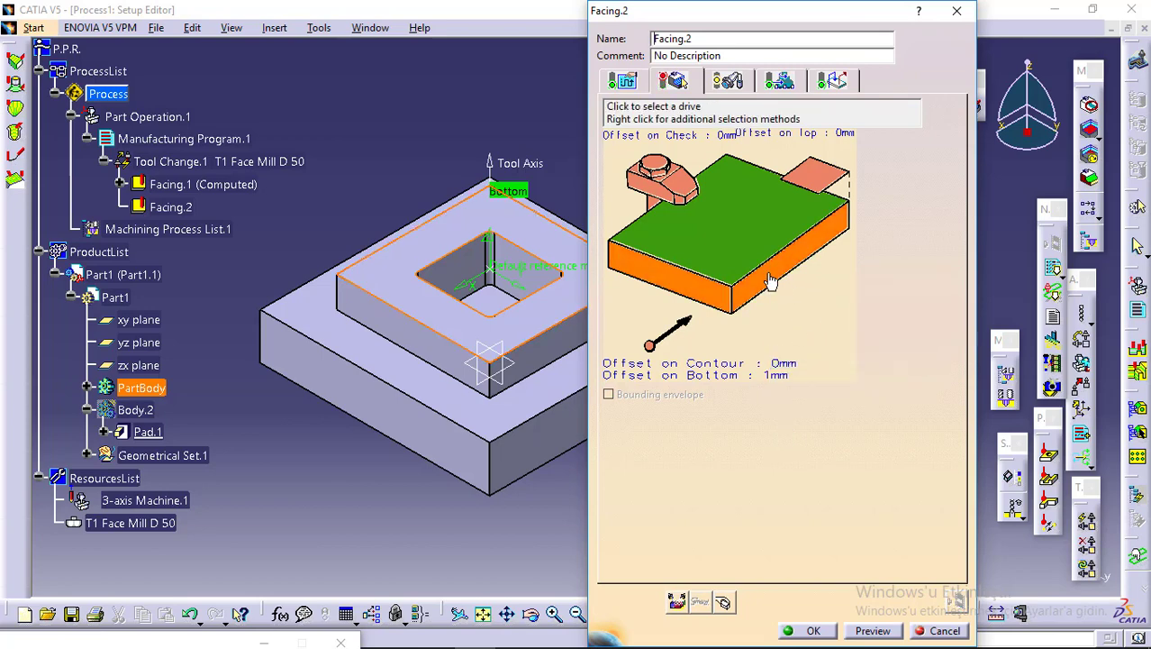
Step: Define the Facing.2 drive contour from the outer top edges of the block's lower base
left_click(768, 283)
left_click(672, 309)
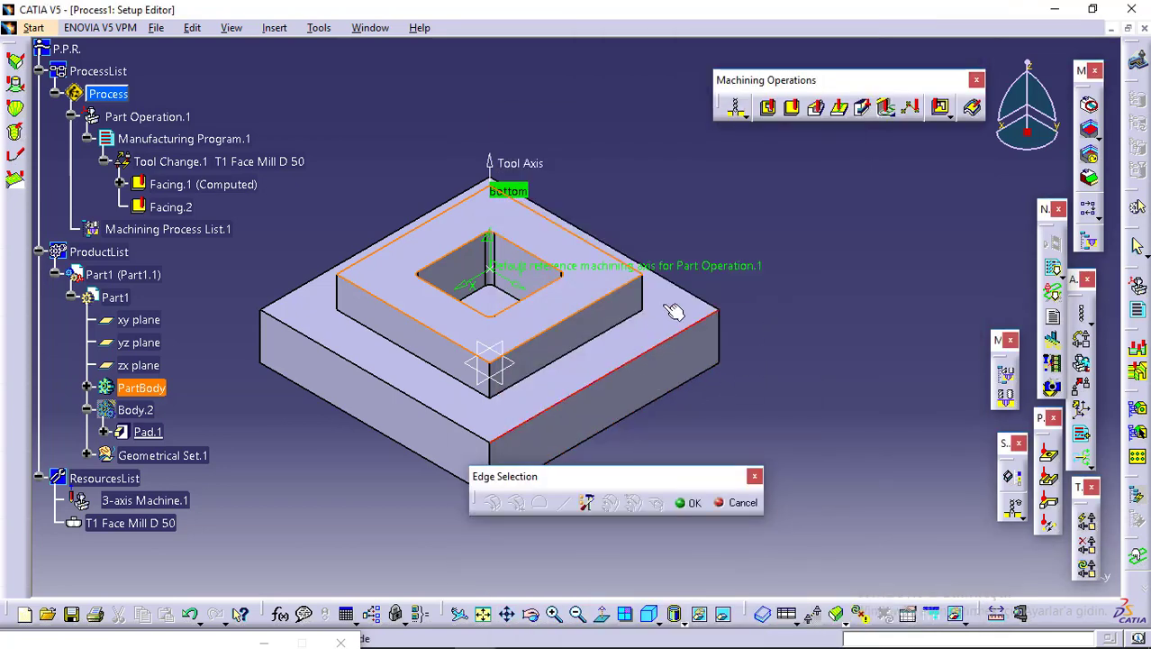
left_click(653, 274)
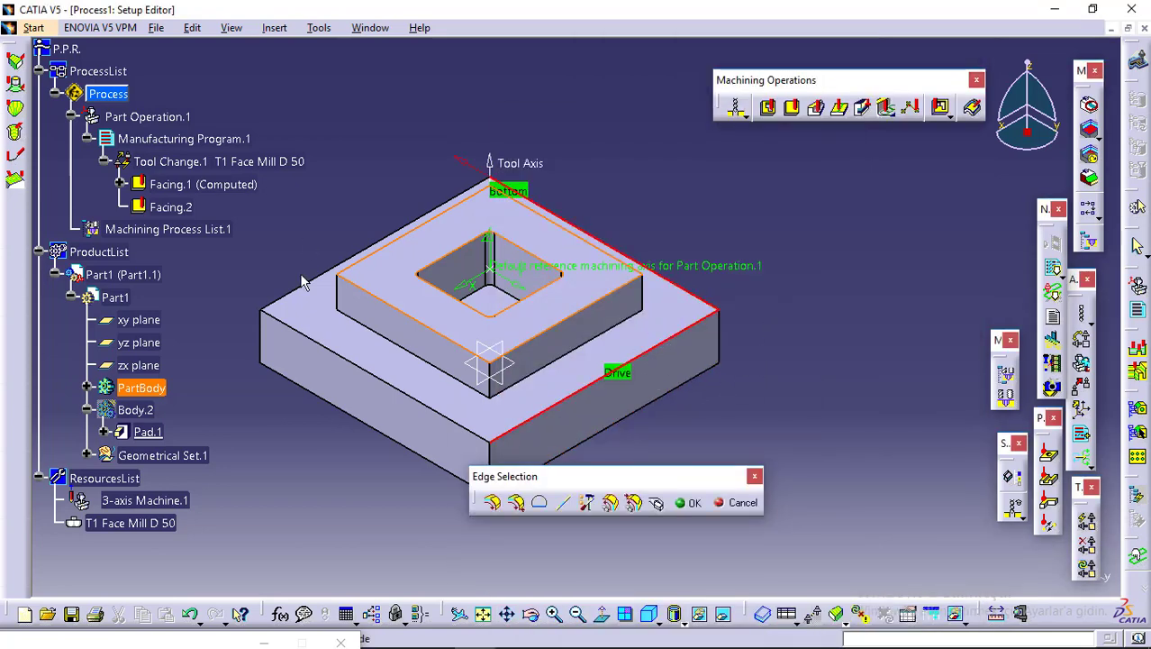
left_click(307, 285)
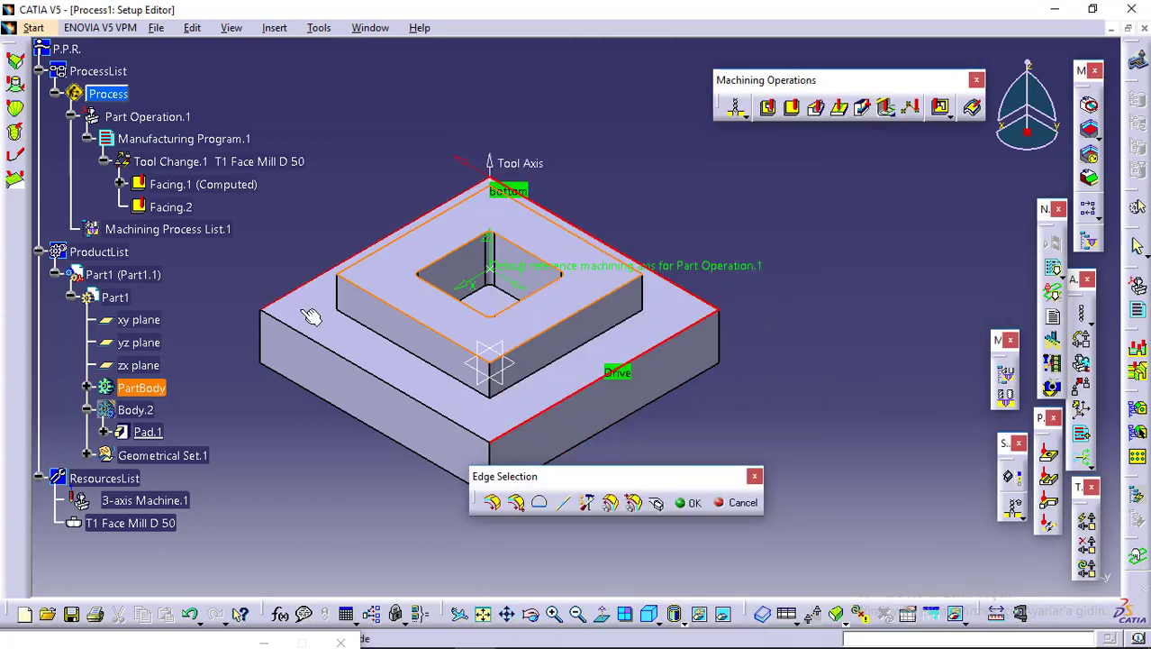
left_click(334, 352)
left_click(689, 501)
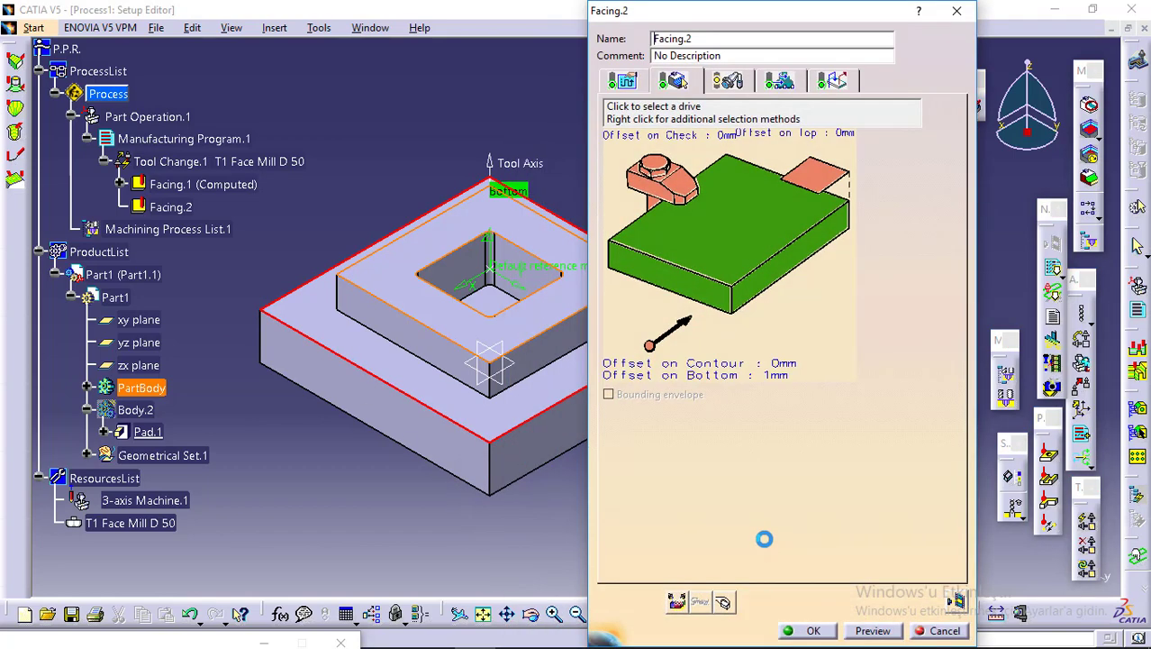
Step: Set Offset on Bottom of Facing.2 to 0 mm
double_click(691, 375)
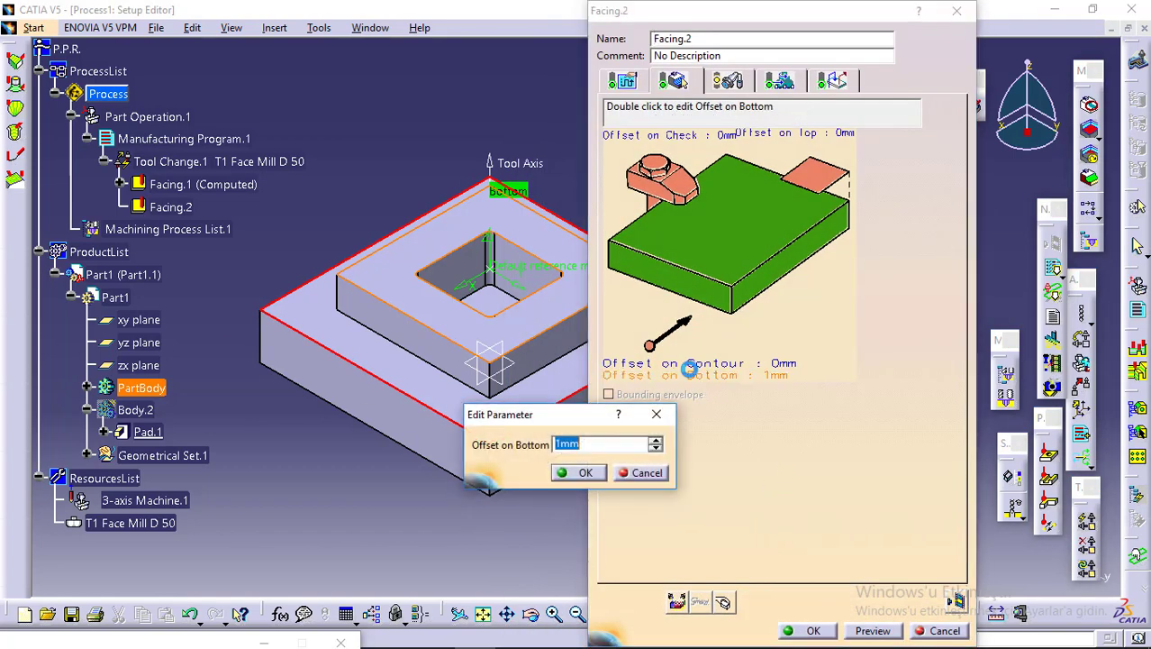
type("0")
left_click(583, 473)
Step: Edit the machining tolerance of Facing.2 and change its axial mode to Maximum depth of cut
left_click(615, 83)
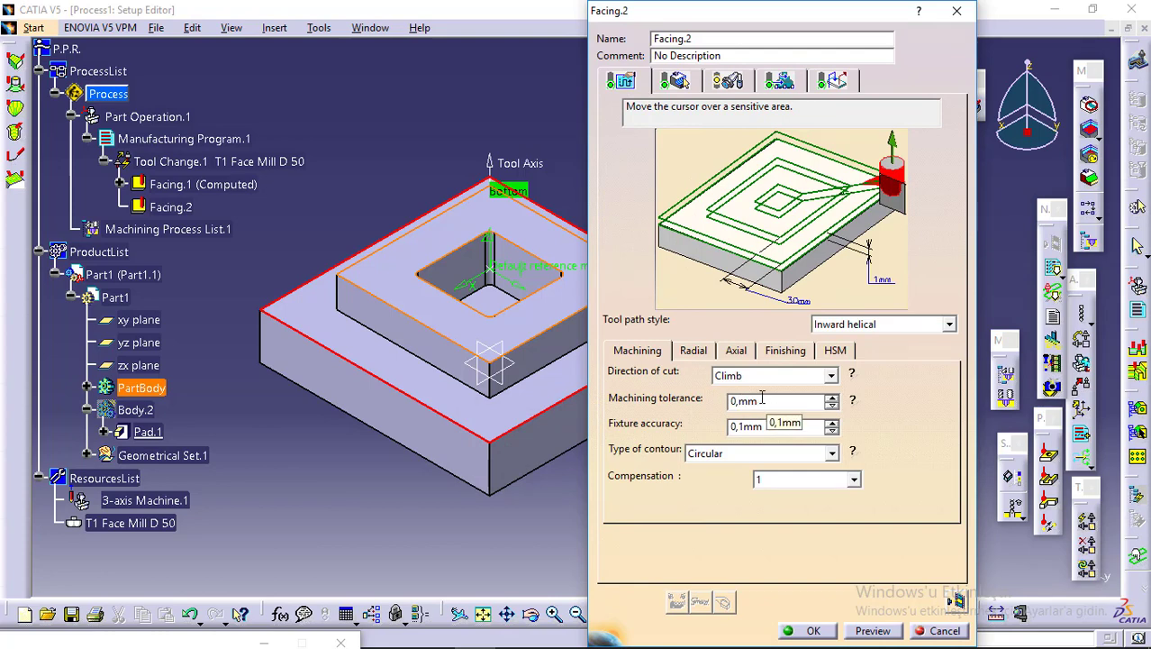
left_click(693, 351)
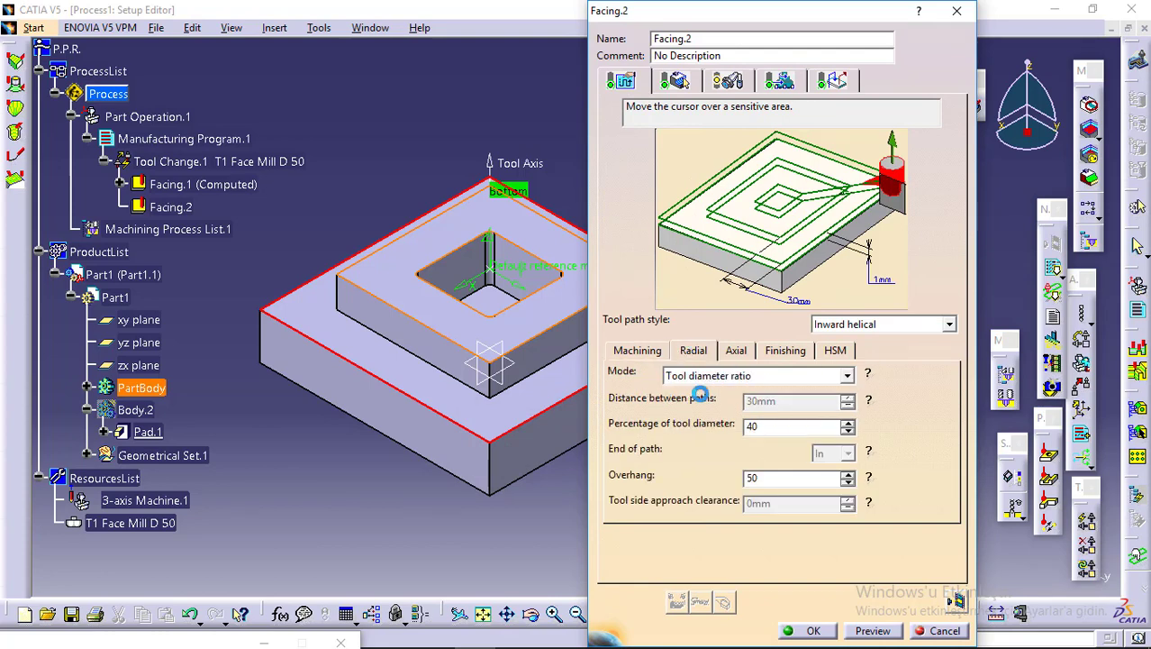
left_click(734, 351)
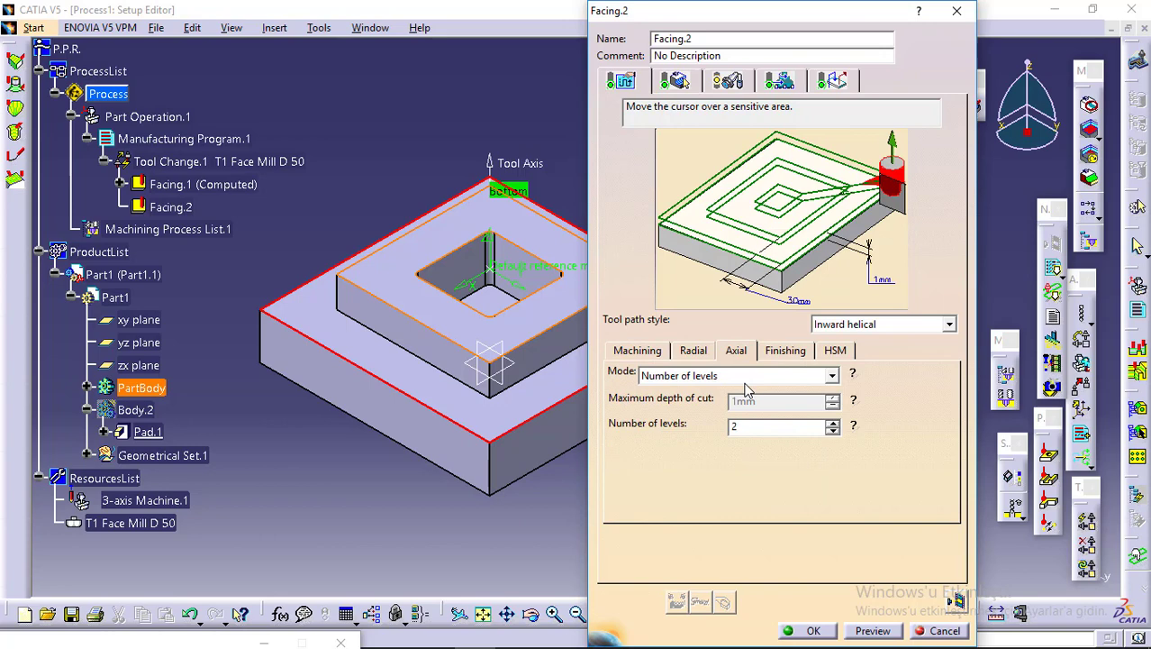
left_click(822, 378)
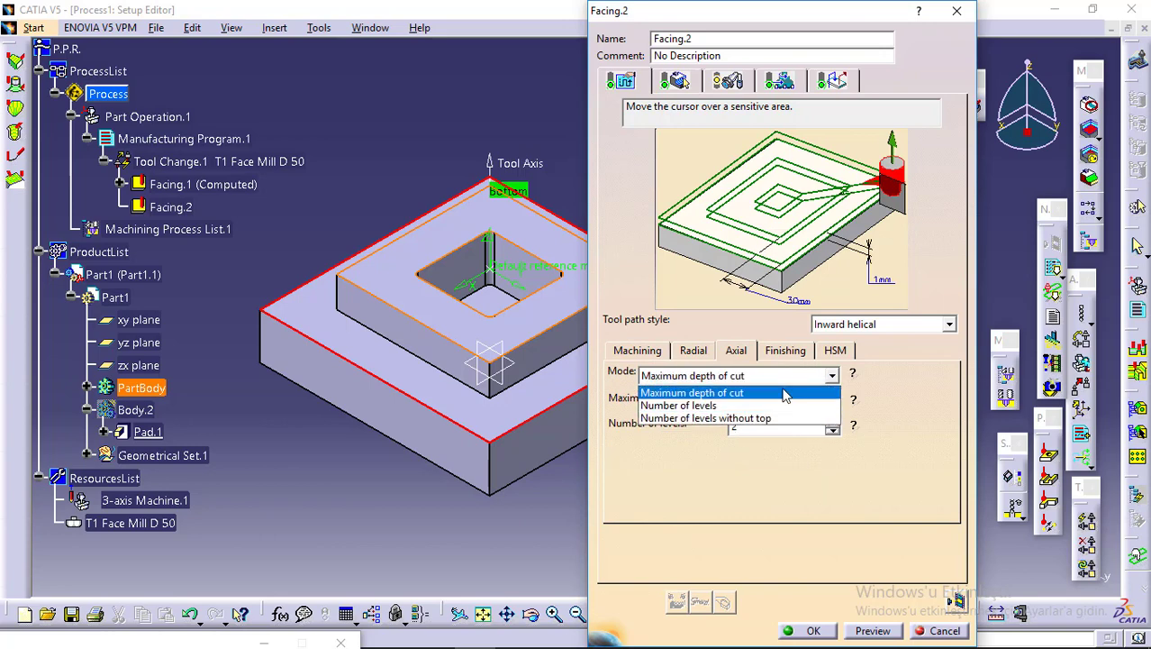
left_click(777, 389)
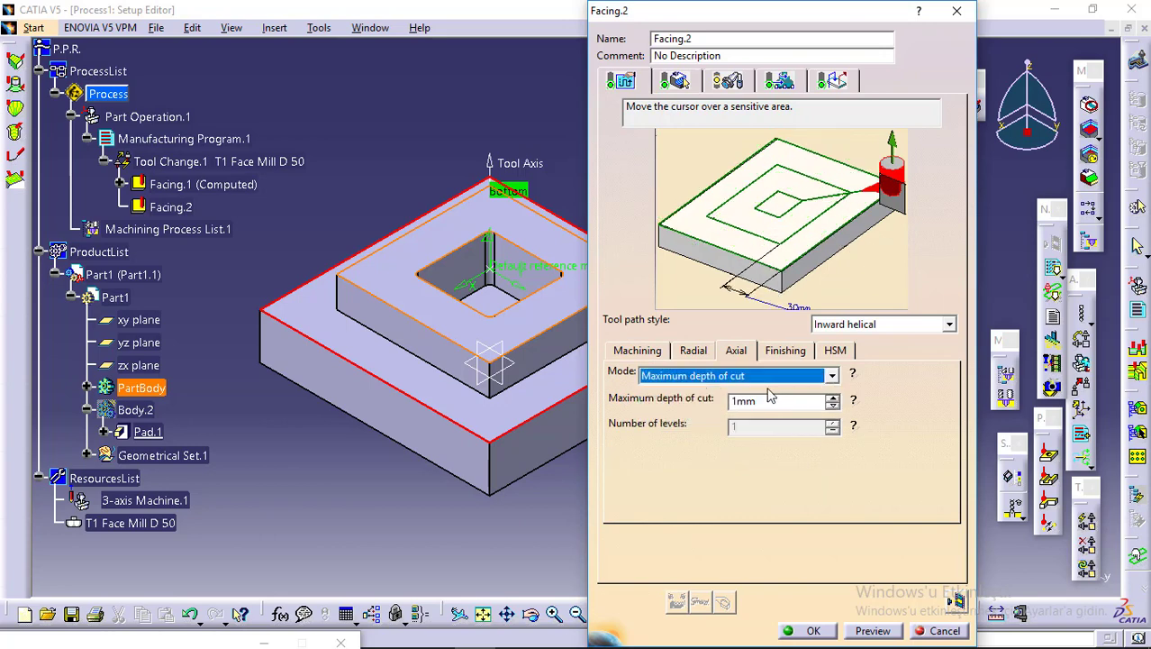
left_click(854, 399)
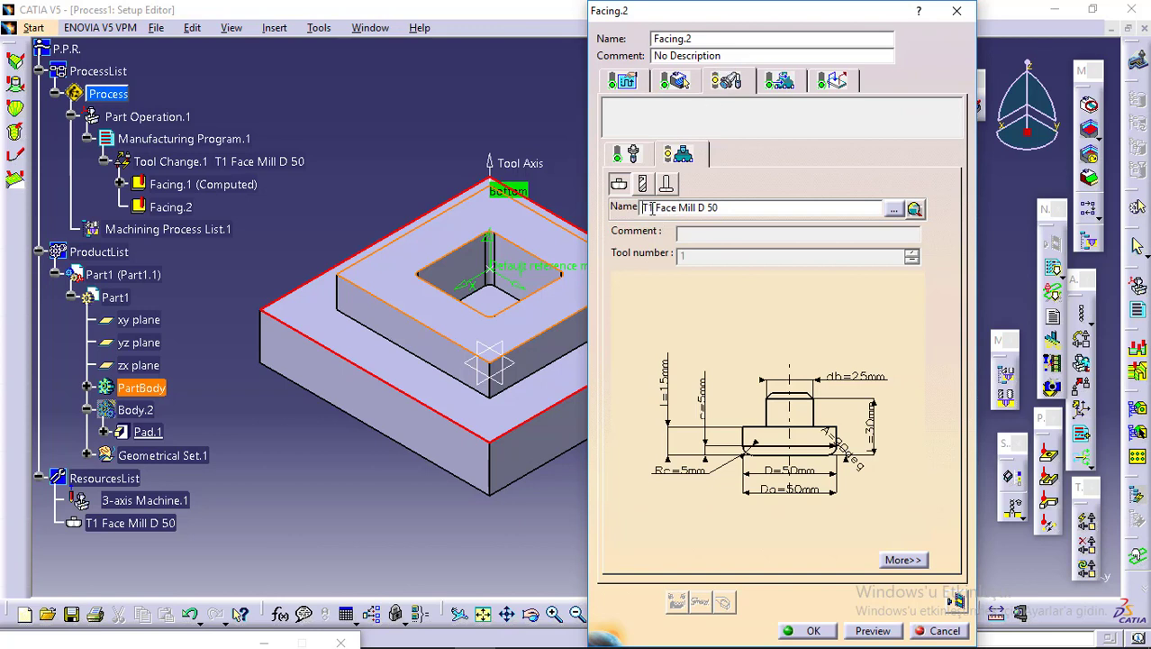
Step: Create the tool T2 Face Mill D 40 for Facing.2 and set its nominal diameter to 40 mm
key("BackSpace")
type("2")
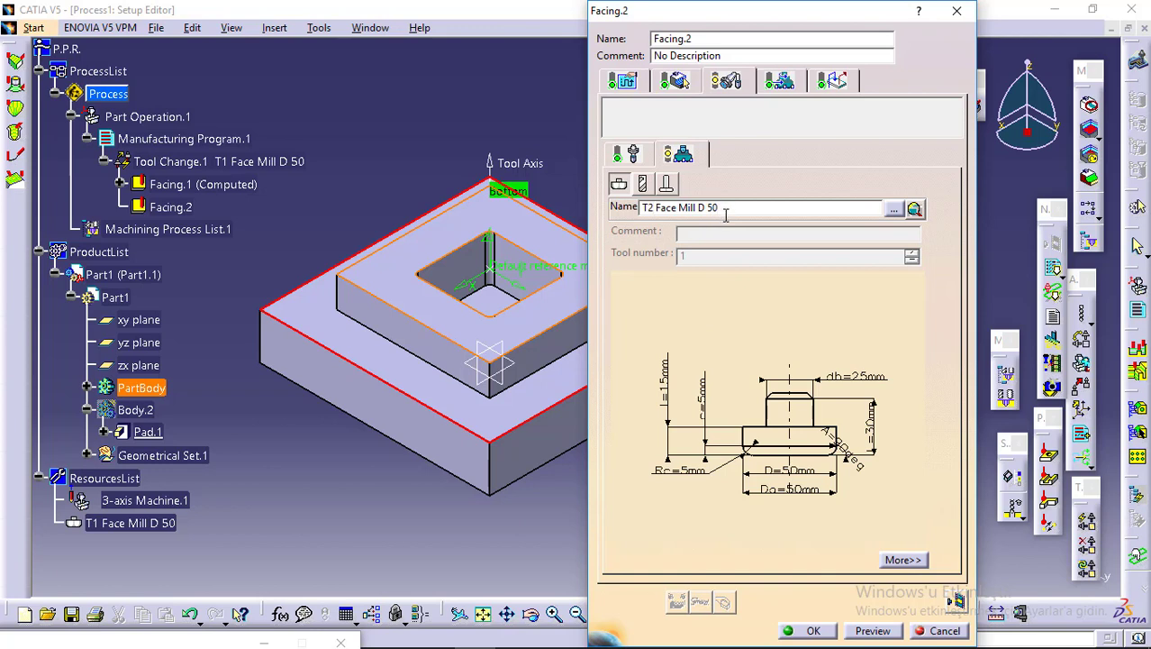
type("40")
key("Return")
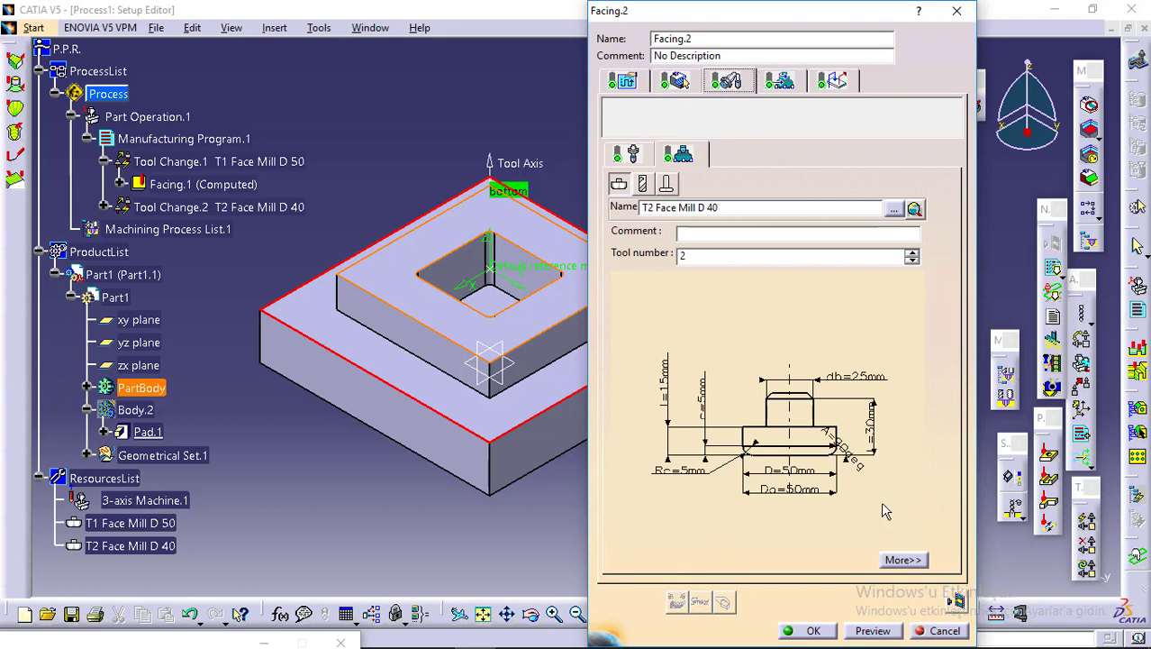
double_click(804, 470)
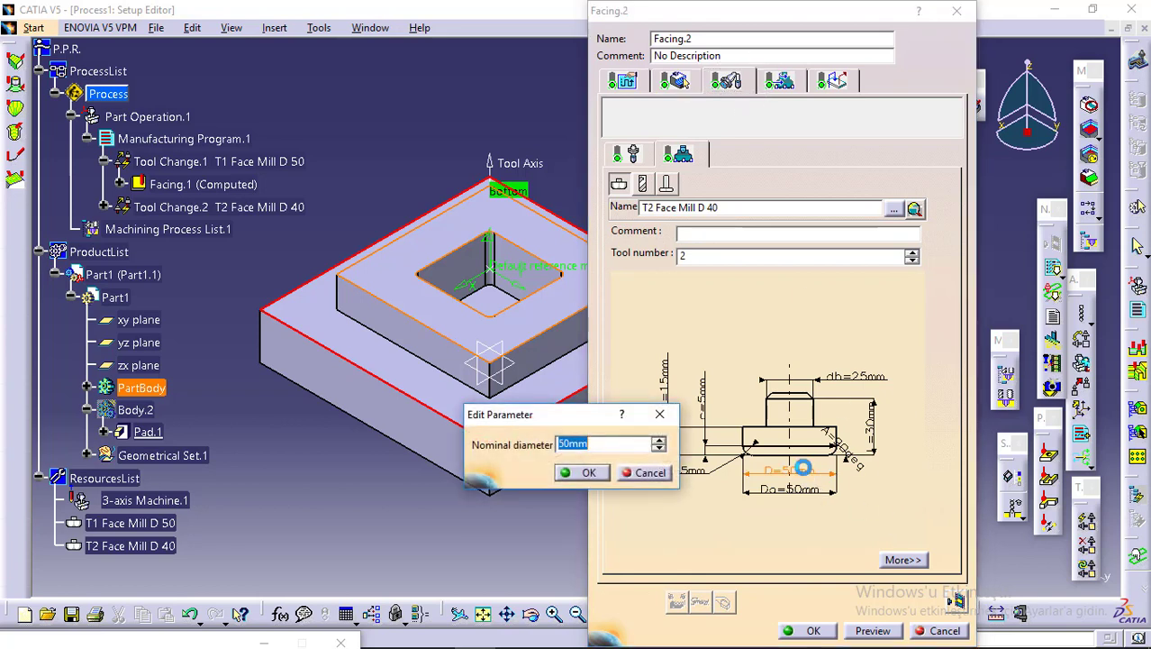
type("40")
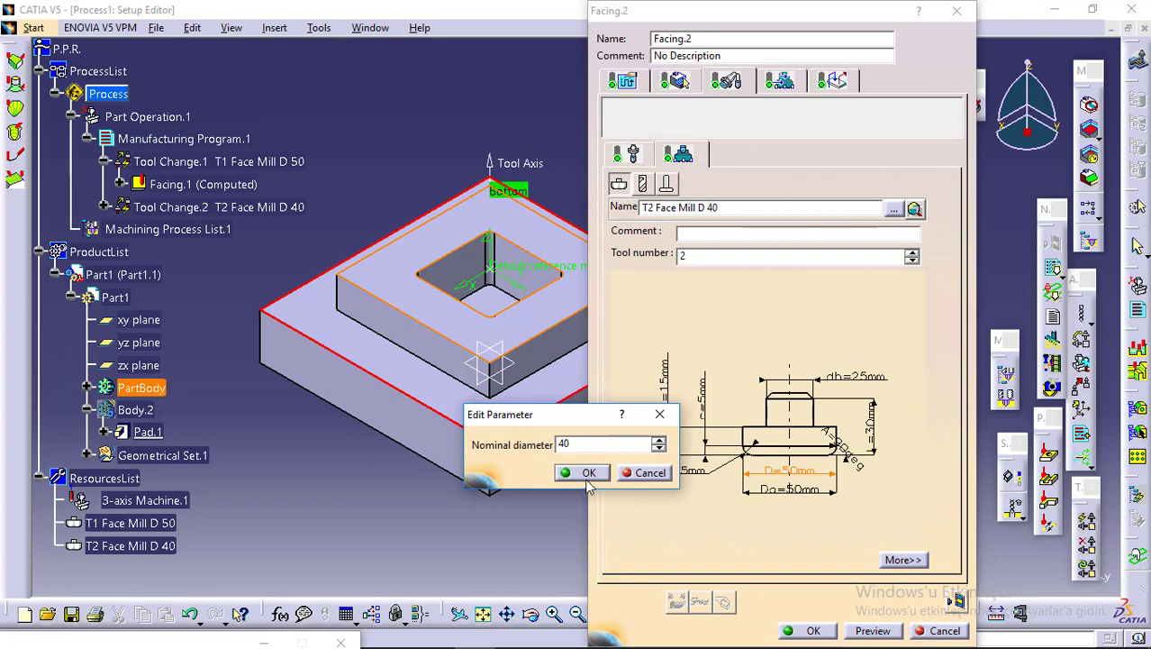
left_click(586, 473)
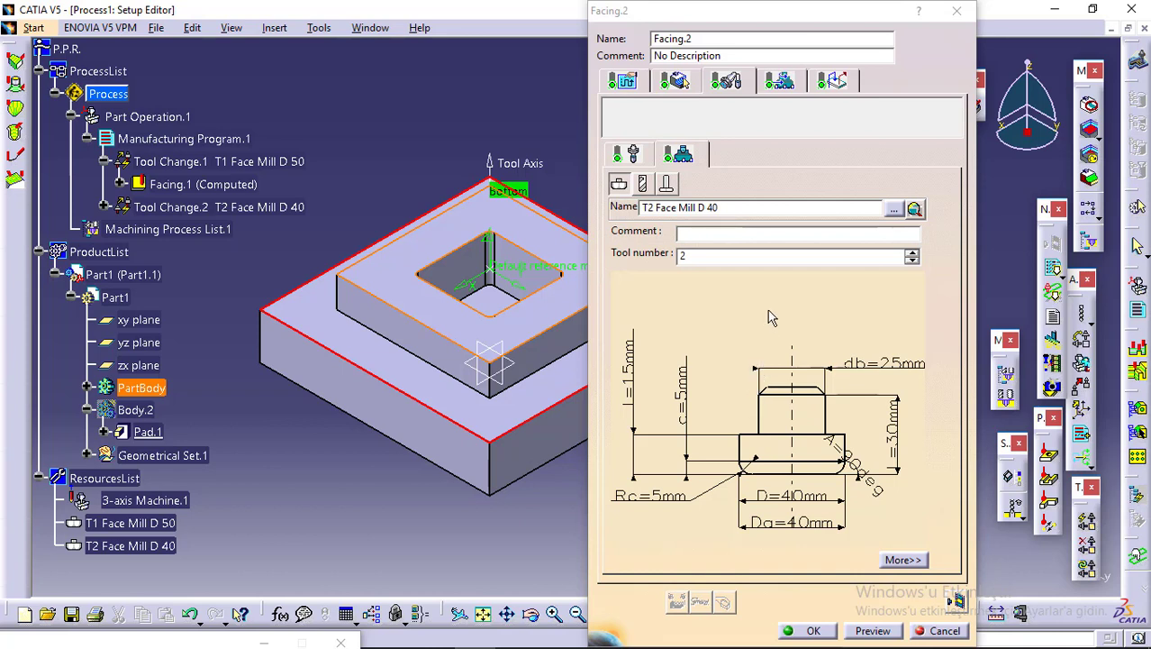
Step: Look through the document's face mills in the tool search and close it without choosing another tool
left_click(915, 208)
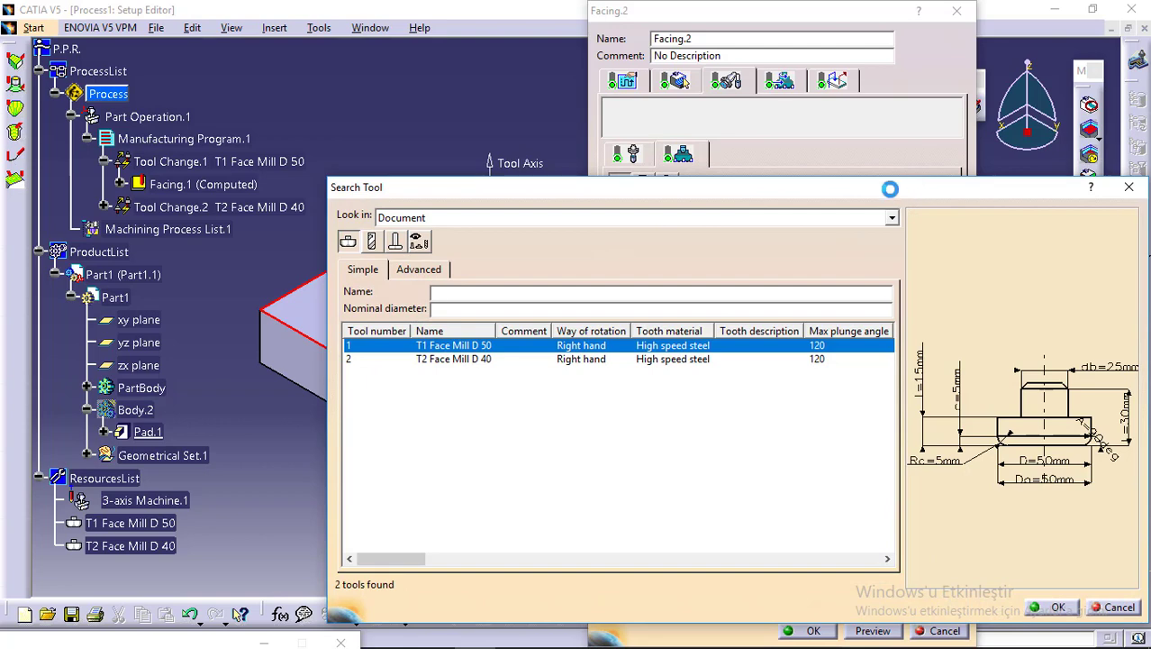
left_click_drag(921, 188, 874, 333)
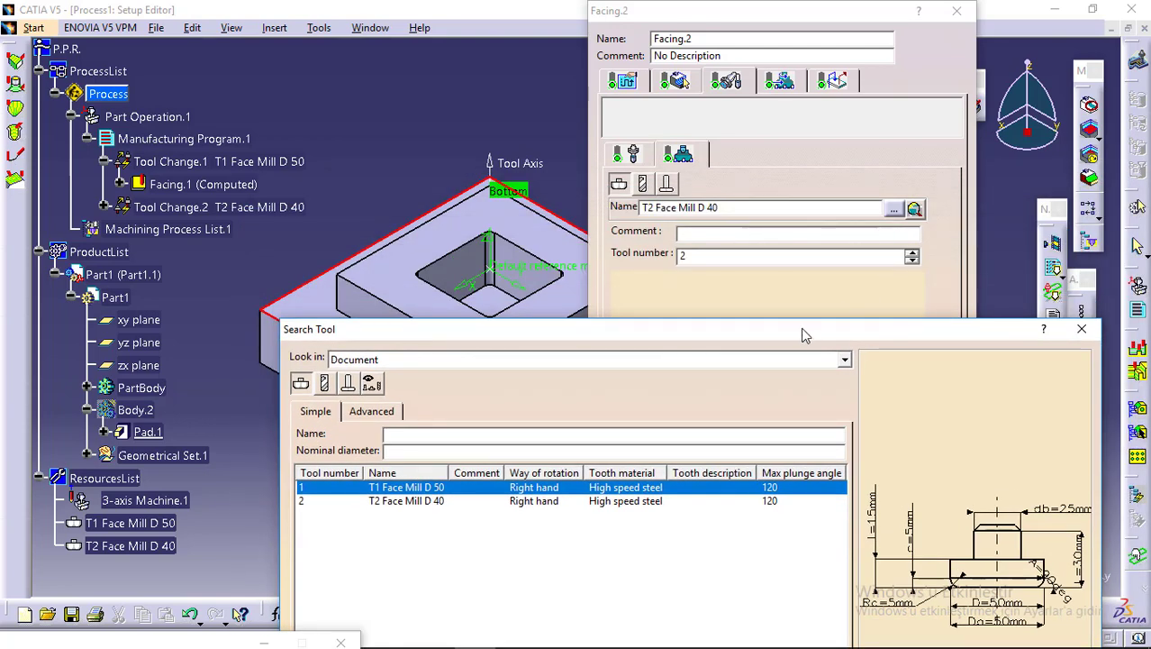
left_click_drag(805, 335, 780, 236)
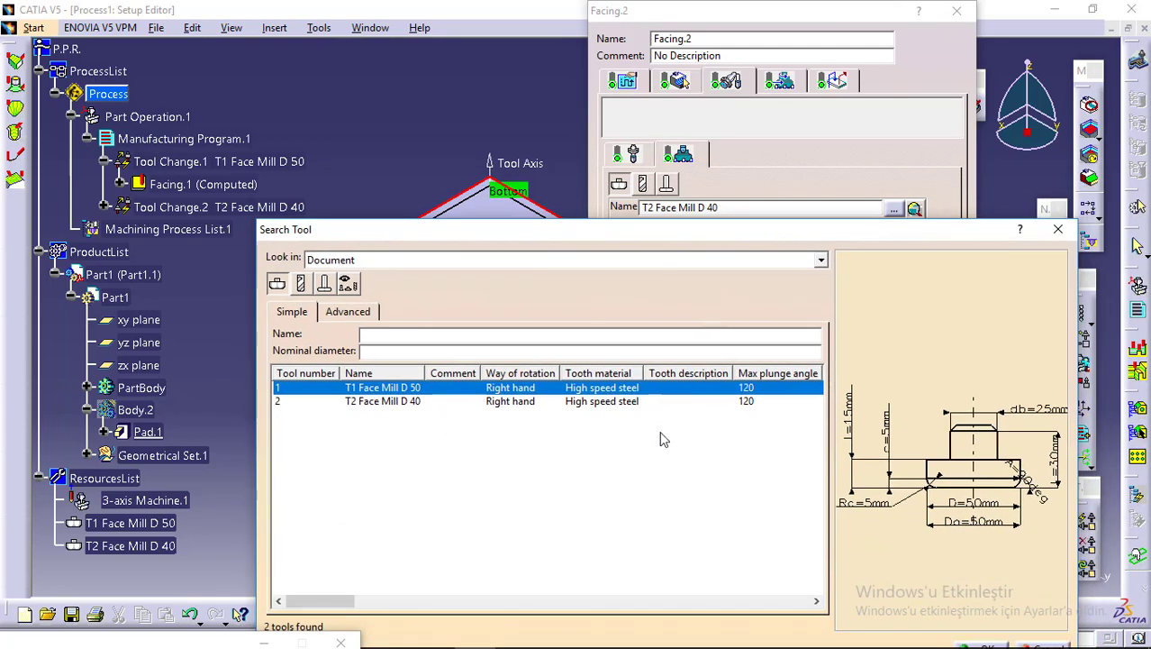
left_click_drag(797, 239, 775, 193)
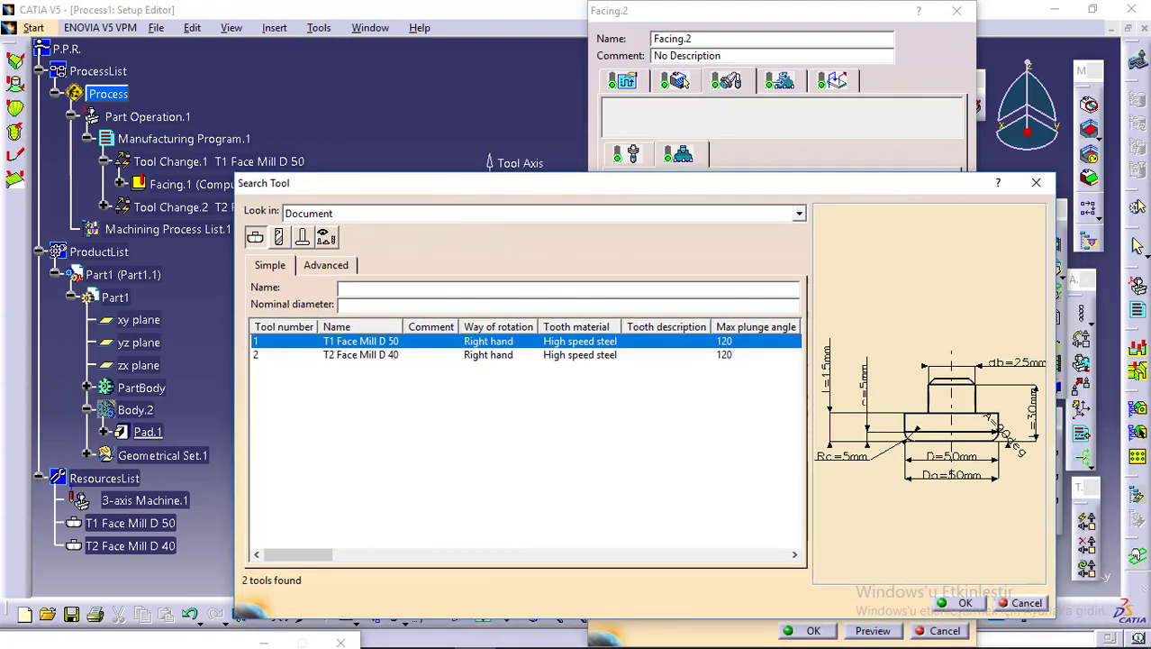
left_click(1035, 190)
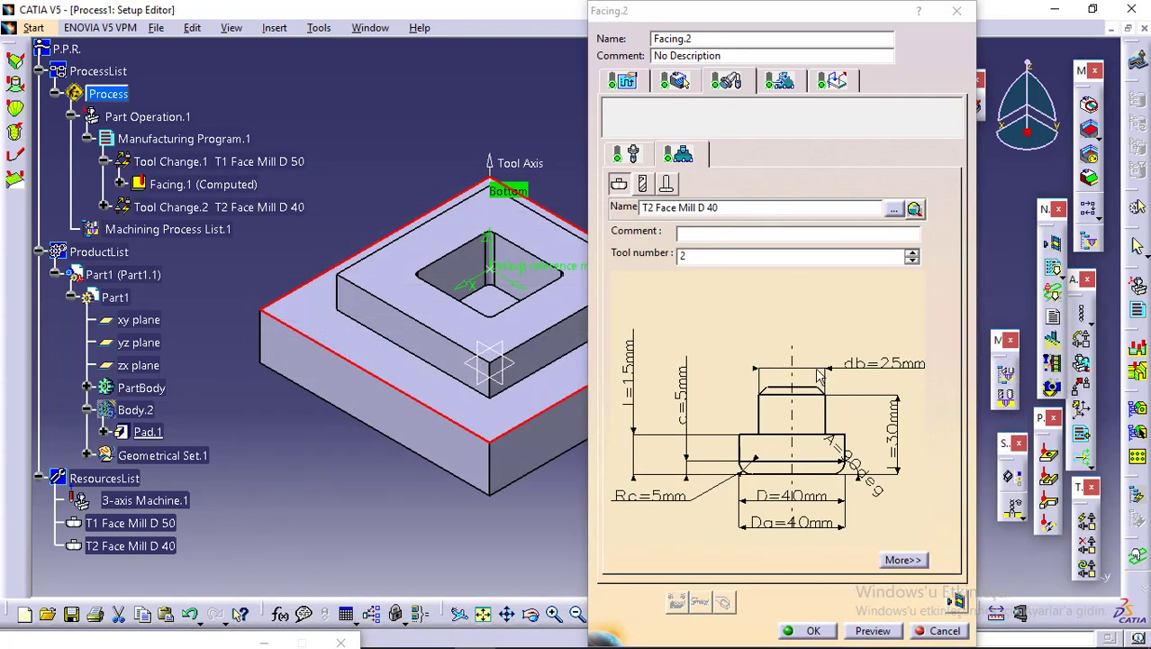
Step: View Facing.2's feeds and speeds, then switch to the Word guide and review the Facing.1 replay and Facing.2 geometry and bottom offset instructions
left_click(777, 85)
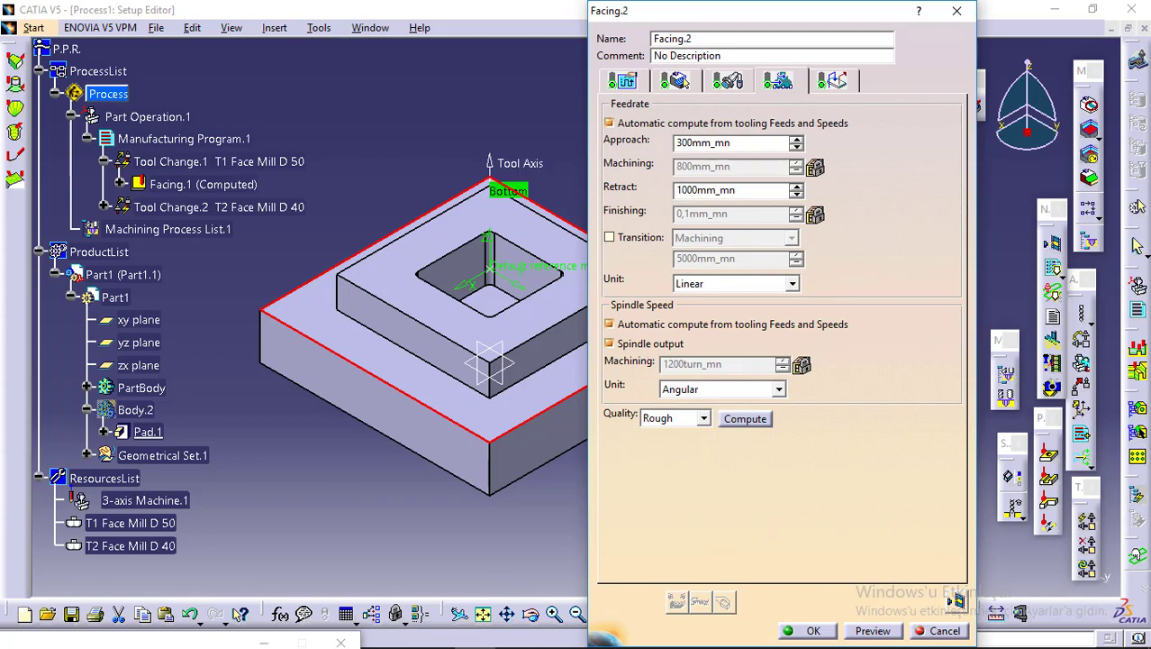
left_click(433, 632)
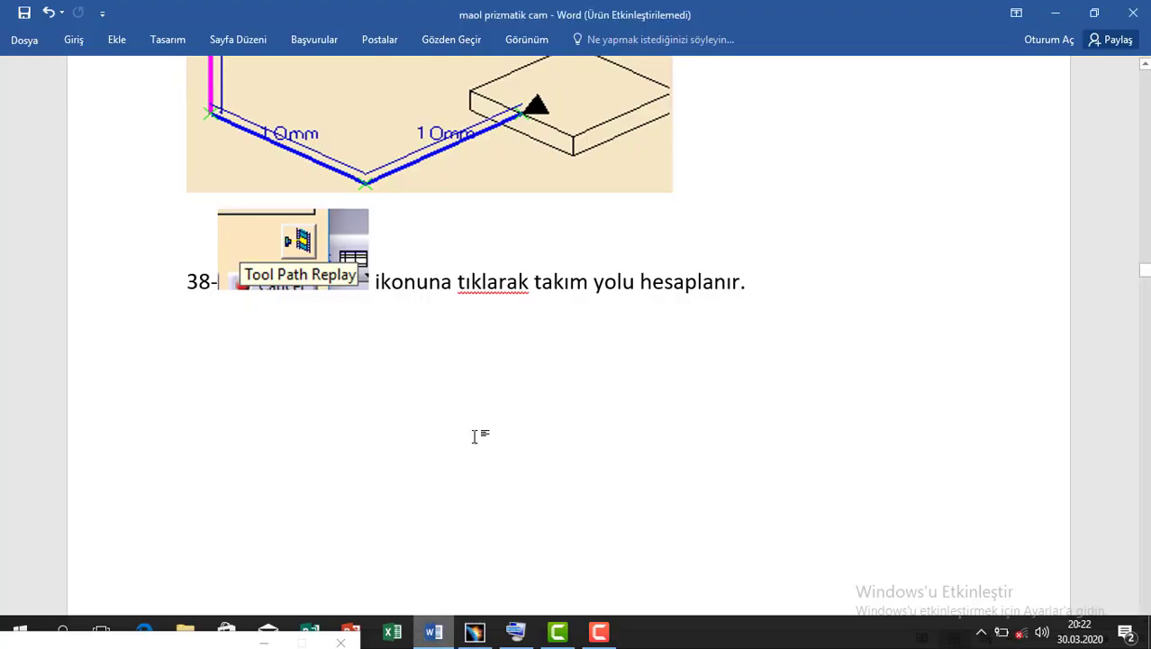
scroll(442, 309, "down", 10)
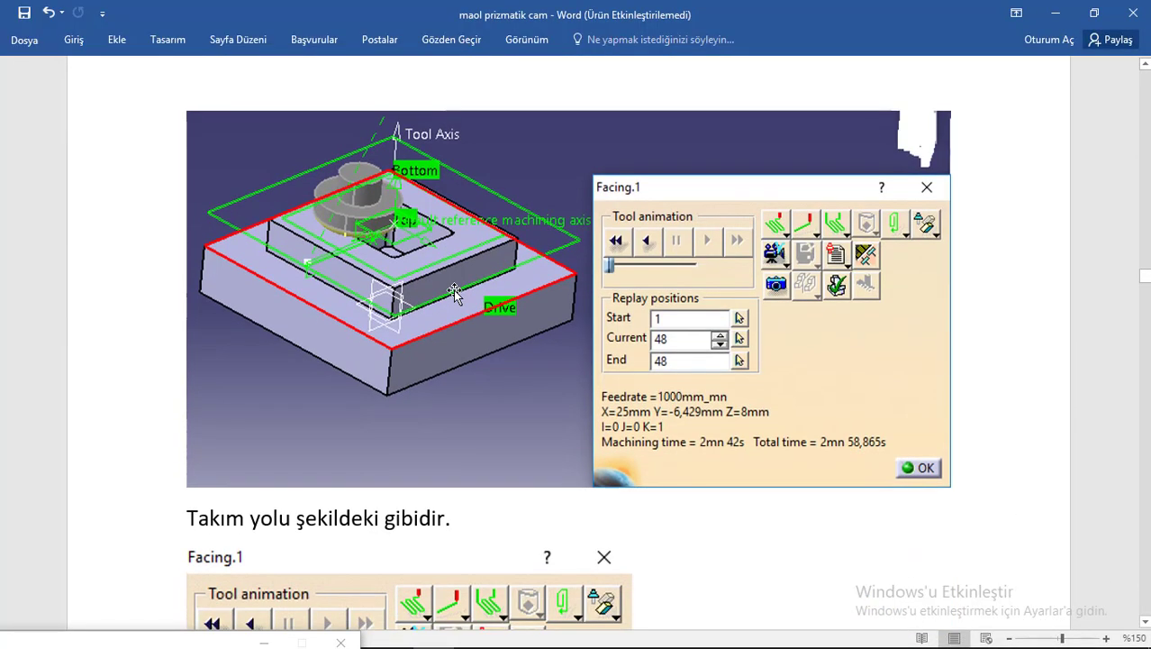
scroll(453, 289, "down", 12)
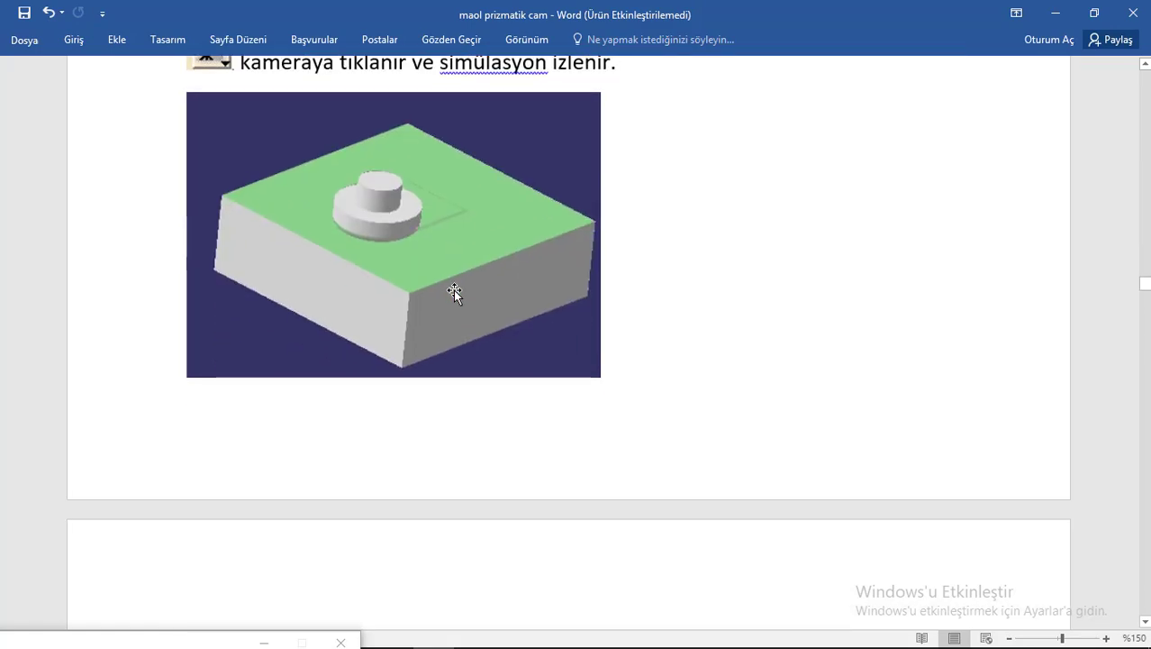
scroll(453, 289, "down", 8)
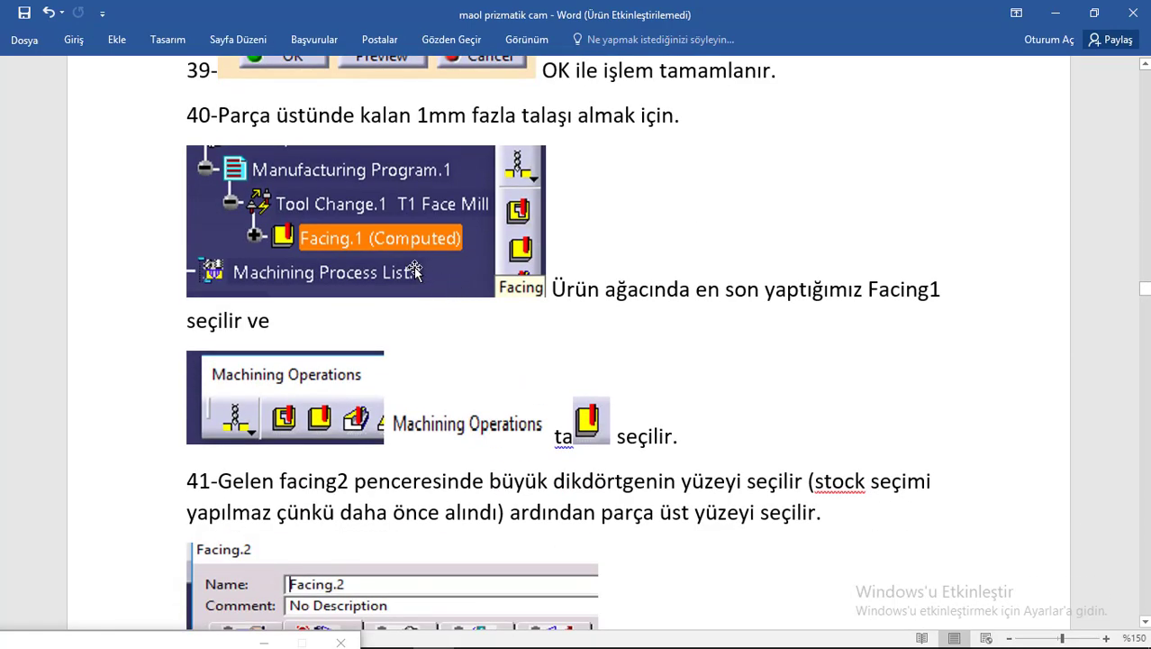
scroll(413, 271, "down", 5)
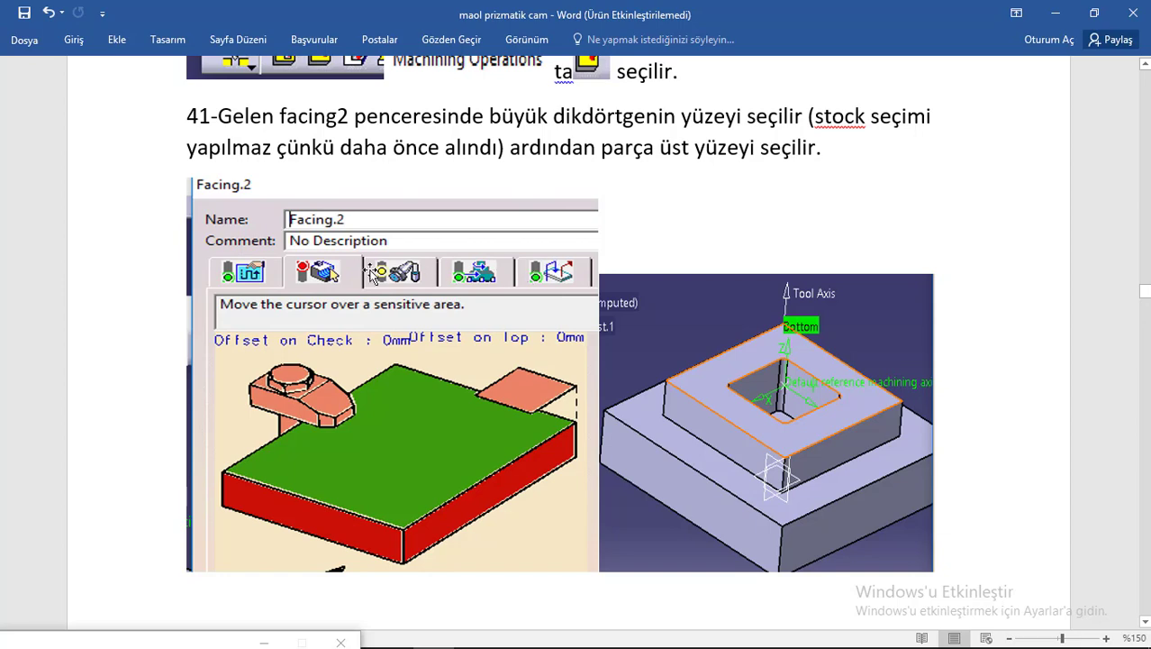
scroll(360, 274, "down", 4)
scroll(483, 263, "down", 7)
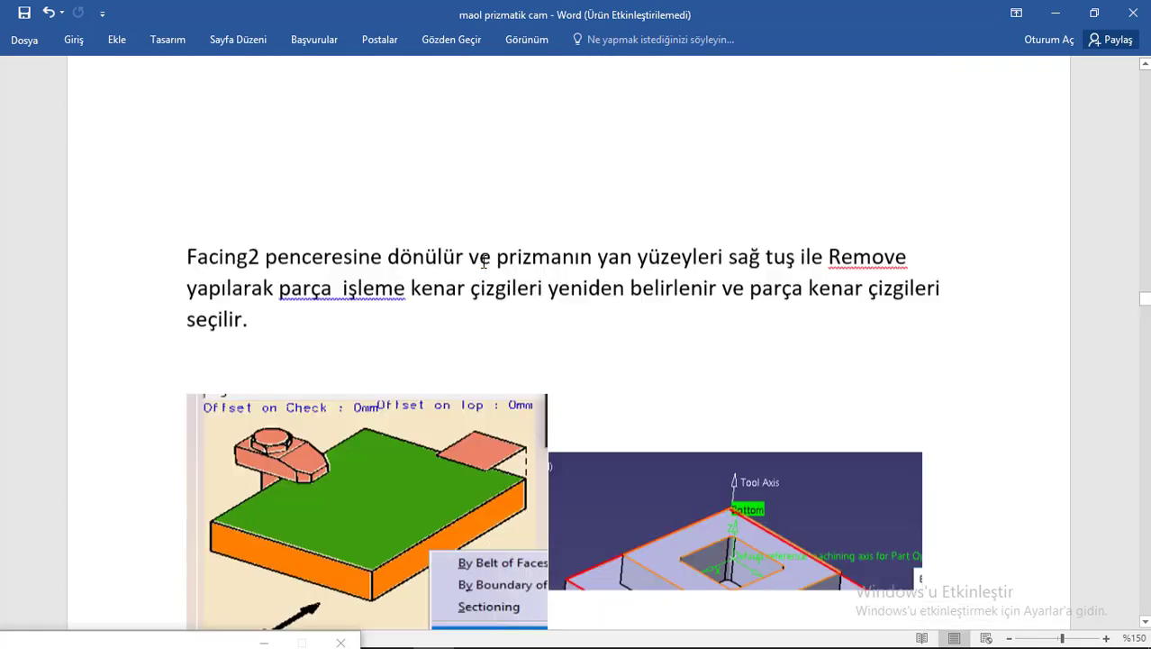
scroll(484, 262, "down", 3)
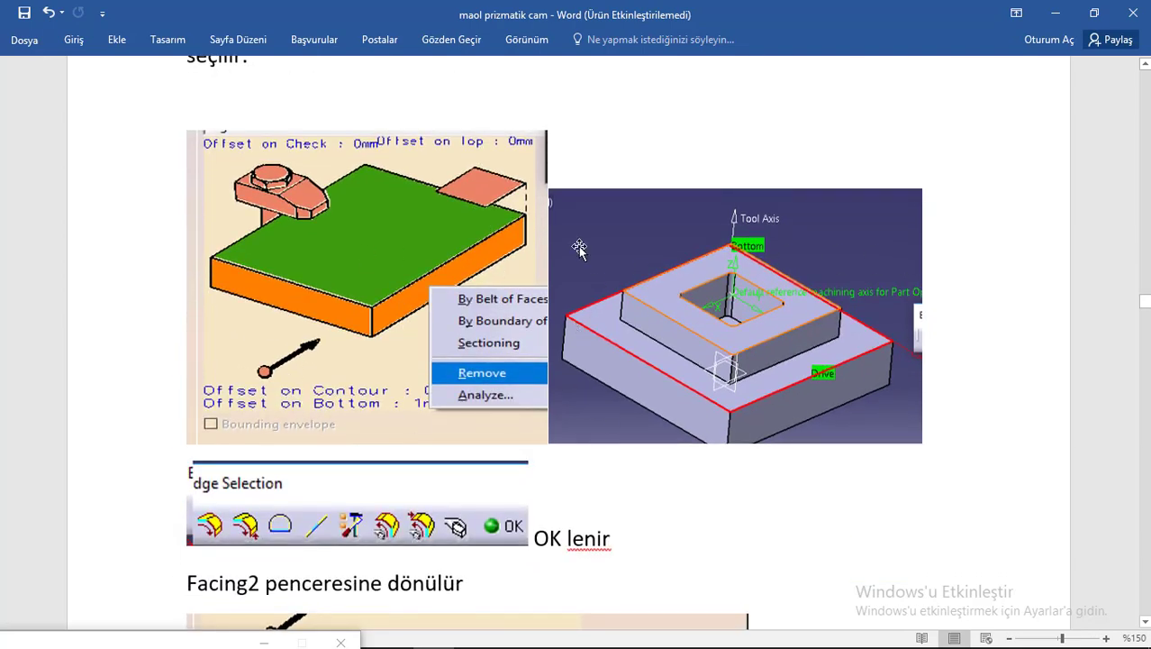
scroll(577, 249, "down", 4)
scroll(479, 303, "down", 3)
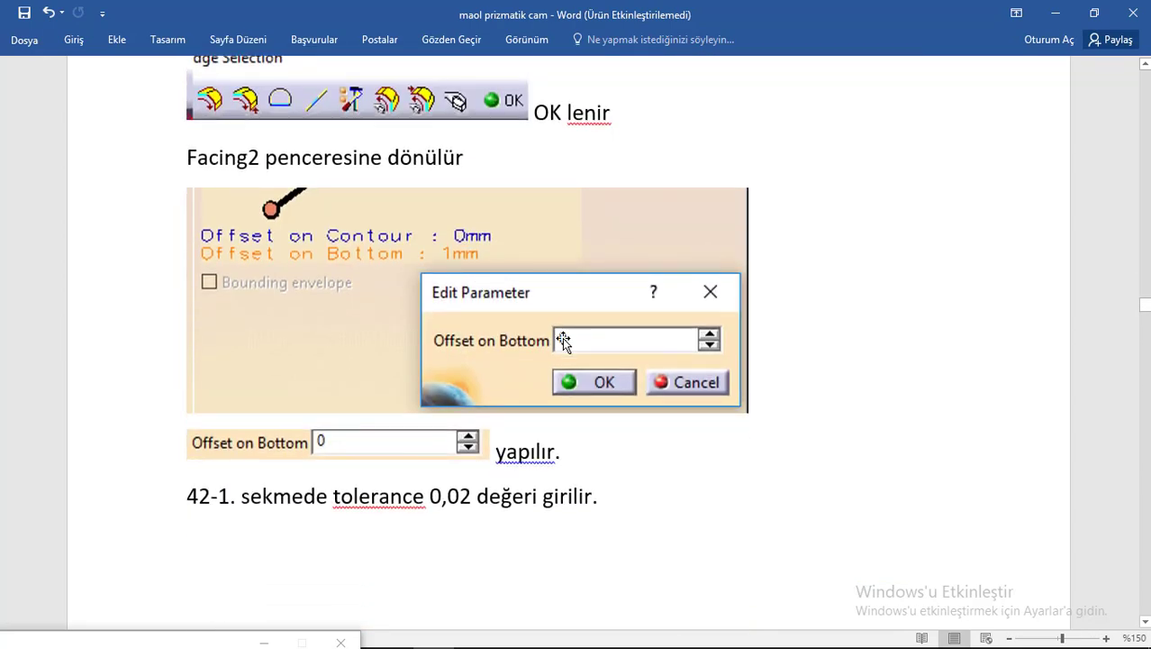
scroll(342, 414, "down", 8)
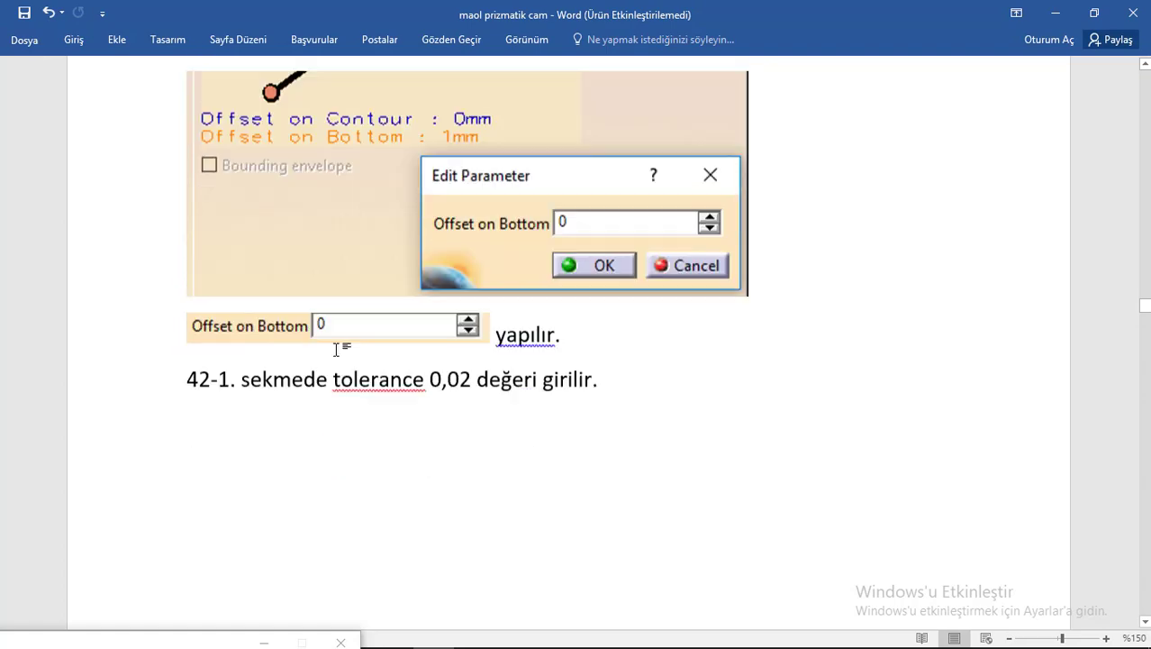
Step: Read the guide's Facing.2 instructions on machining tolerance, the 40 mm face mill, Tool Path Replay and simulation
scroll(343, 348, "down", 1)
scroll(366, 371, "down", 5)
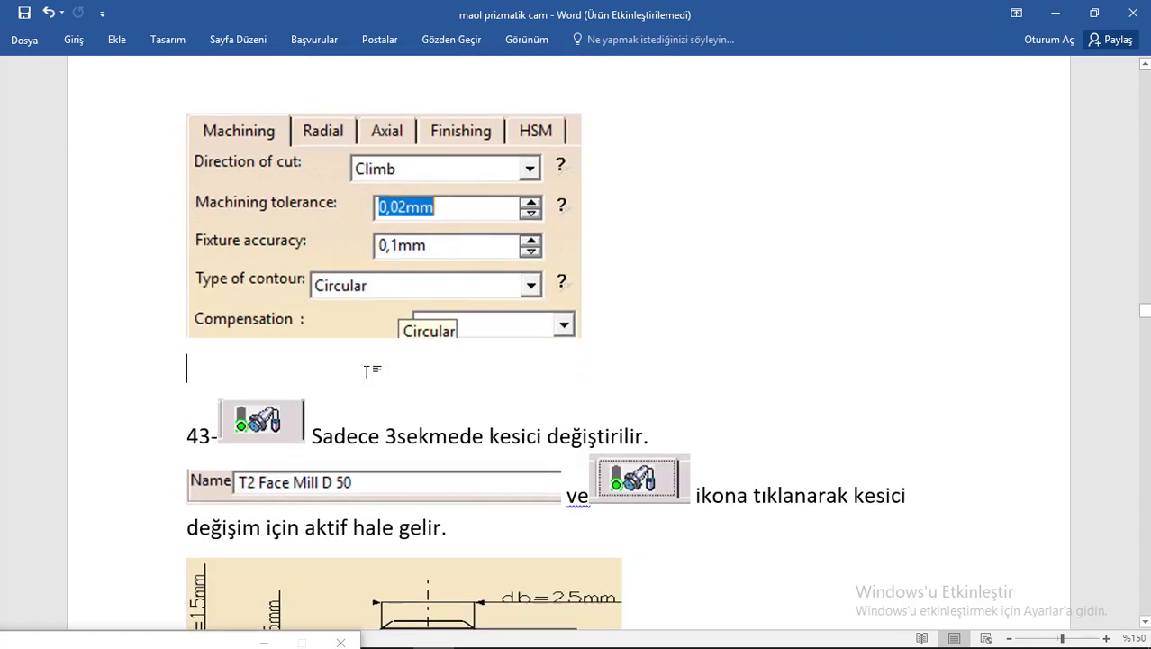
scroll(367, 373, "down", 4)
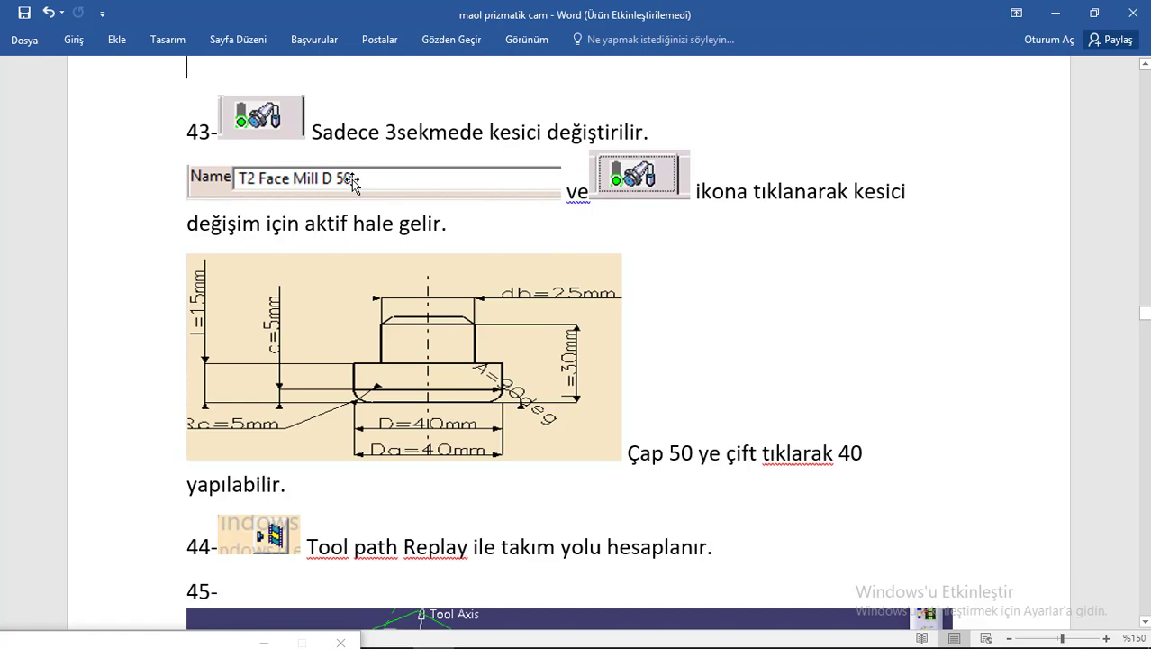
scroll(365, 216, "down", 1)
scroll(370, 255, "down", 1)
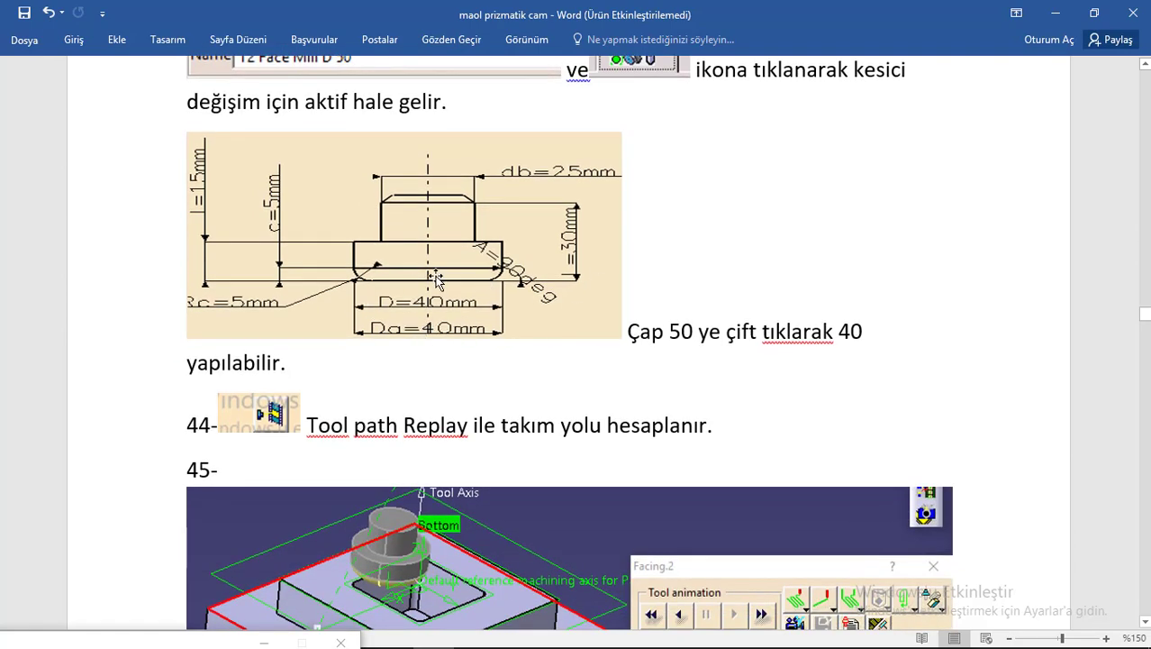
scroll(250, 163, "up", 2)
scroll(478, 234, "down", 6)
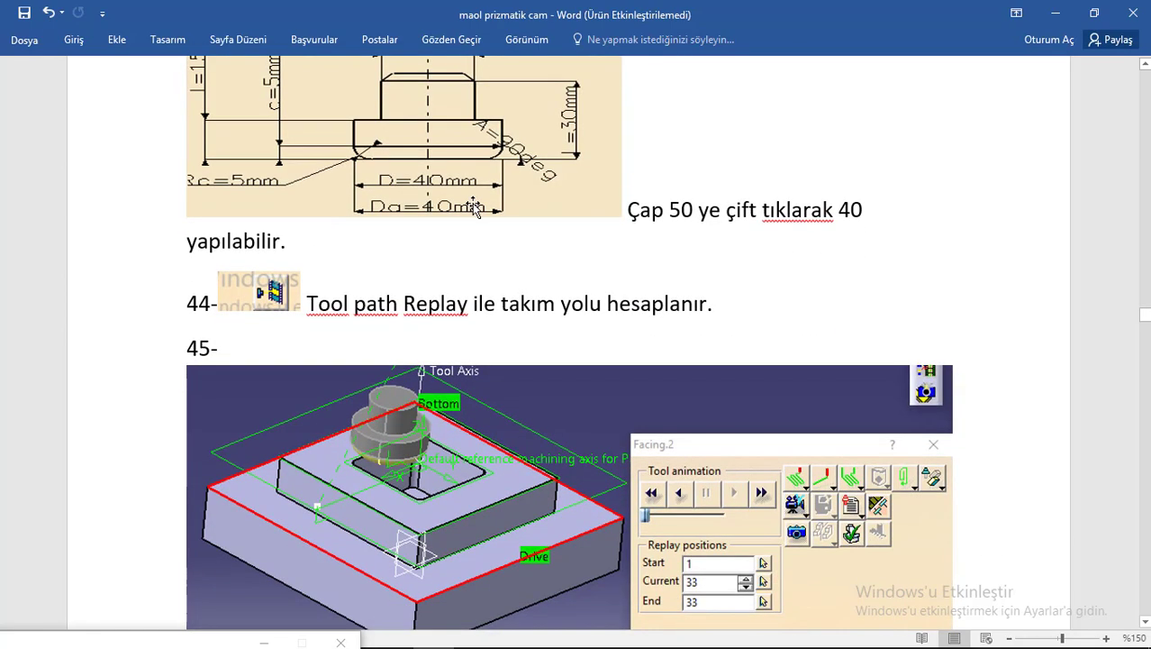
scroll(492, 280, "down", 1)
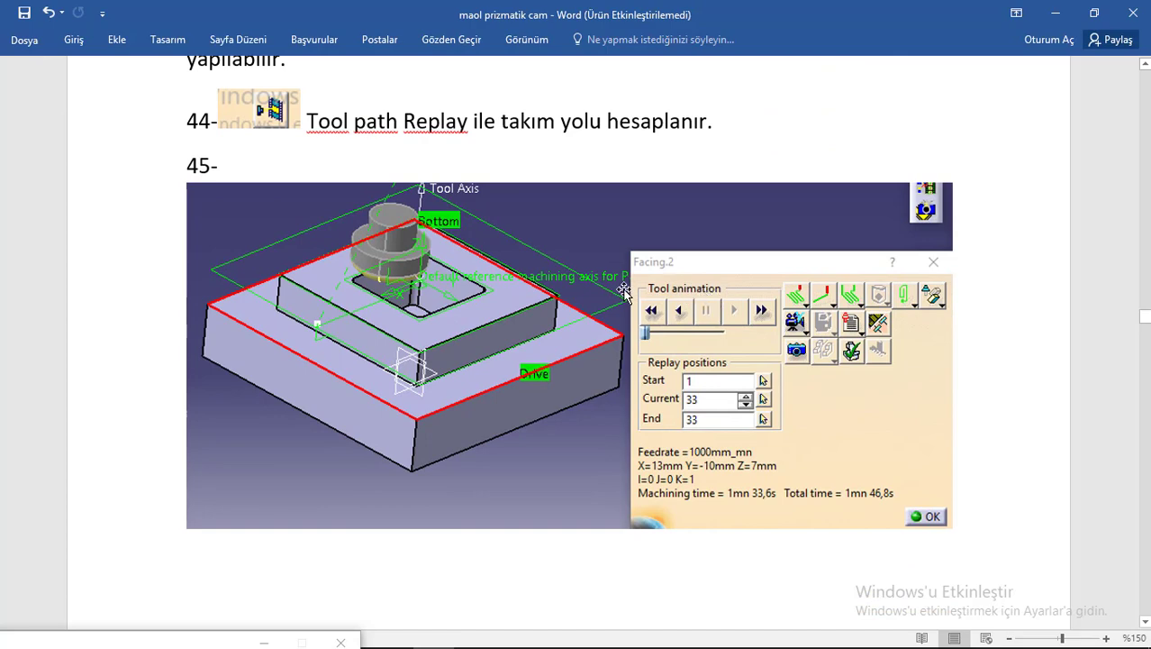
scroll(623, 293, "up", 6)
scroll(623, 291, "down", 5)
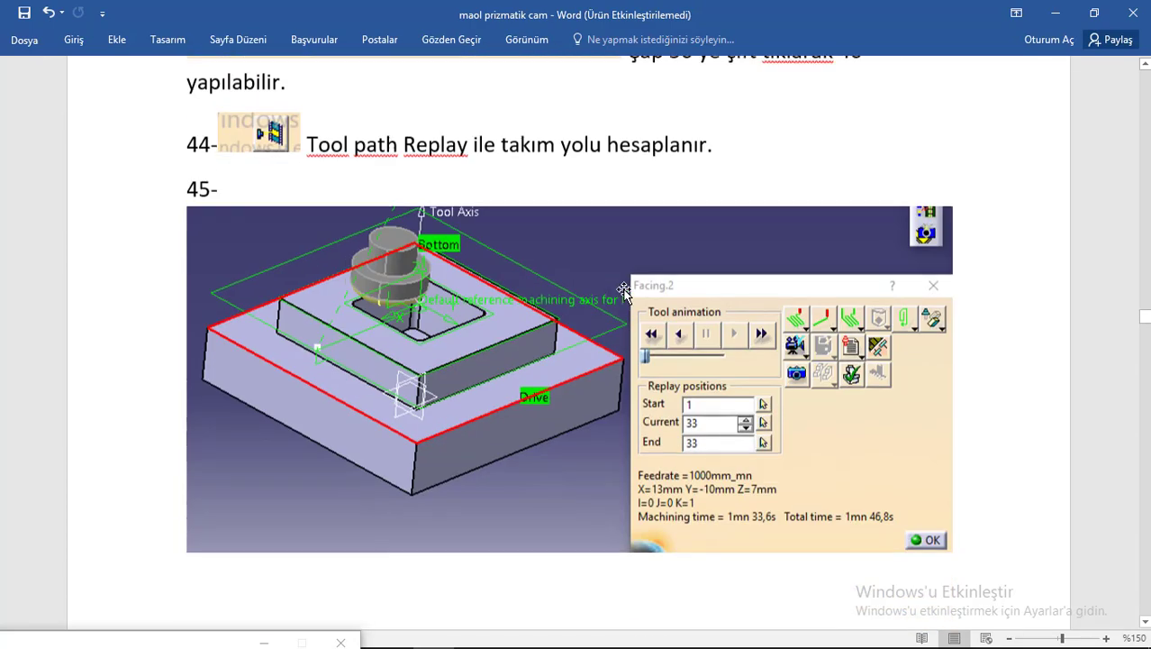
scroll(624, 290, "down", 10)
mouse_move(623, 625)
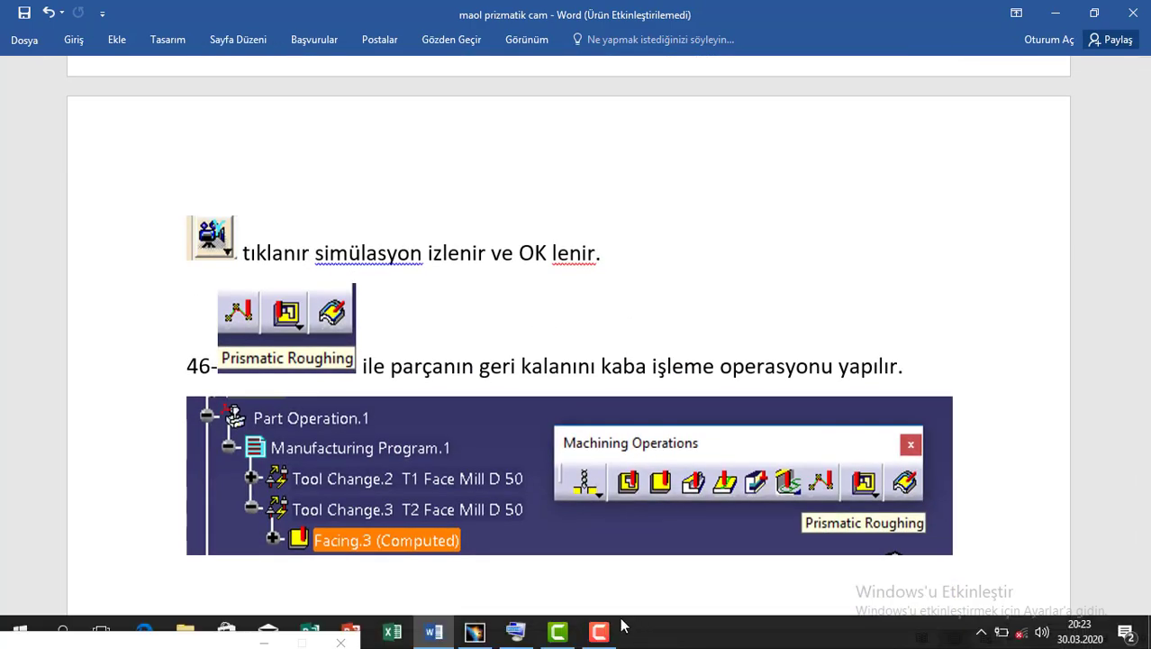
Step: Return to CATIA, view the macro settings of Facing.2 and compute its tool path with Tool Path Replay
left_click(475, 632)
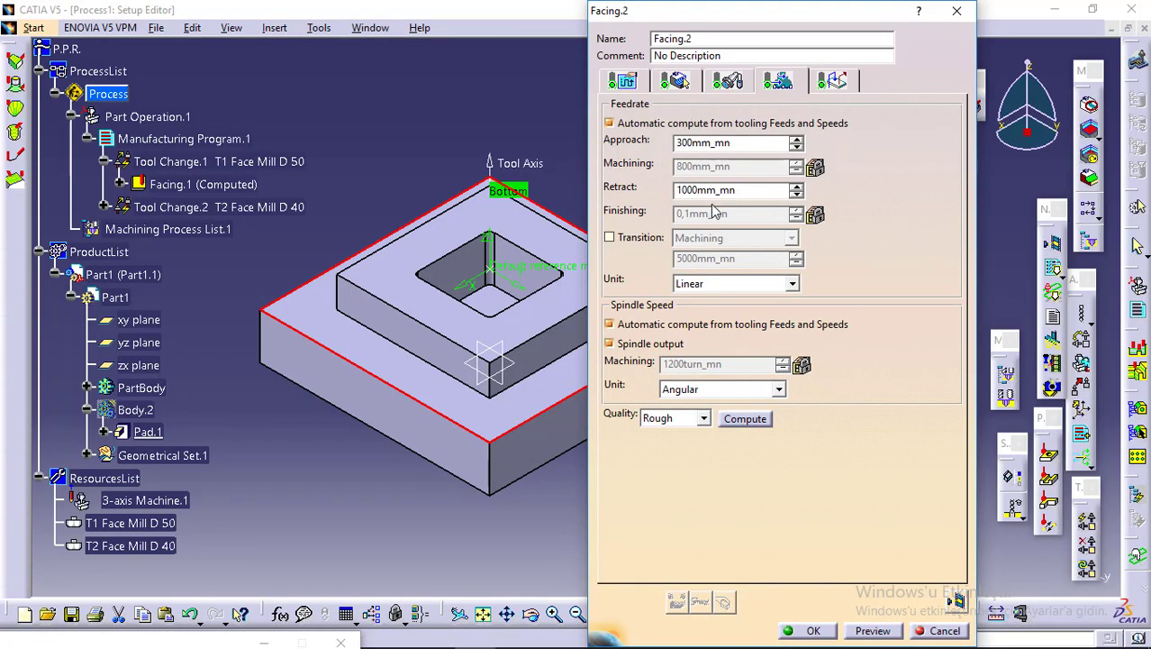
left_click(833, 83)
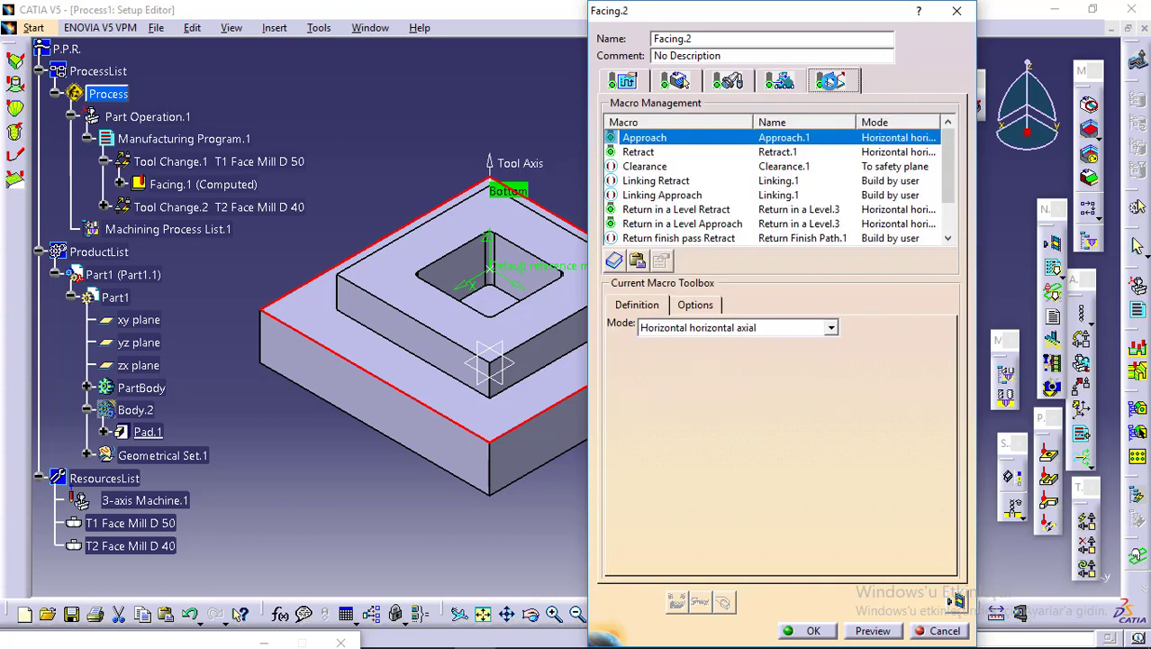
left_click(952, 600)
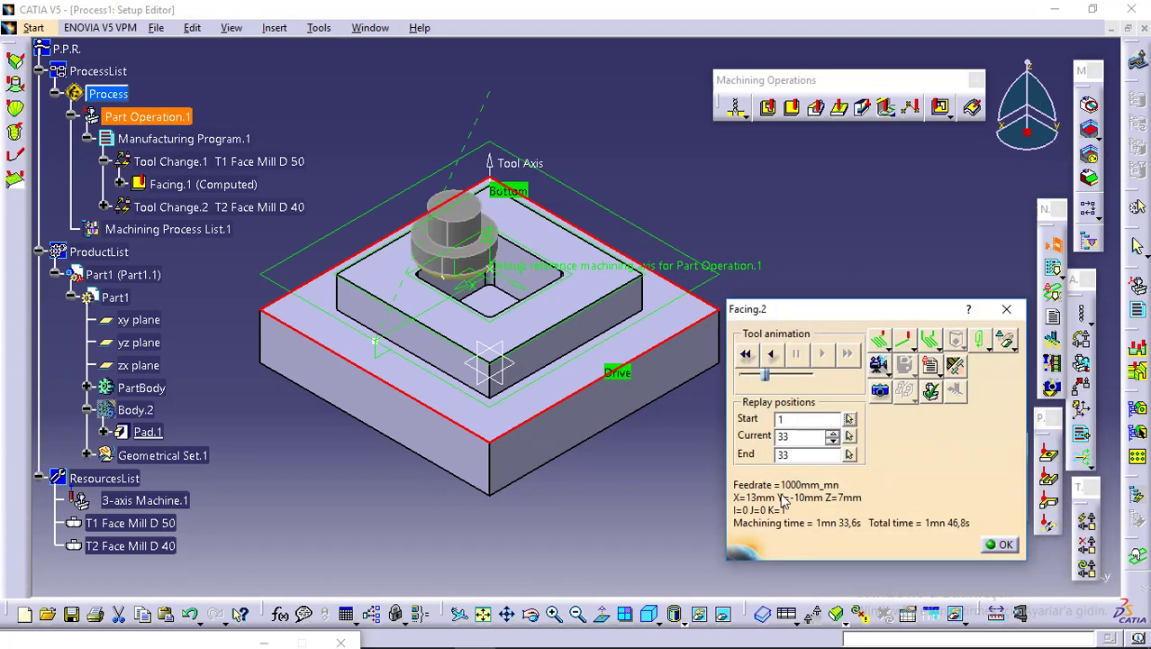
Step: Run the video simulation of both facing operations and inspect the pick point information on the machined top face
left_click(876, 363)
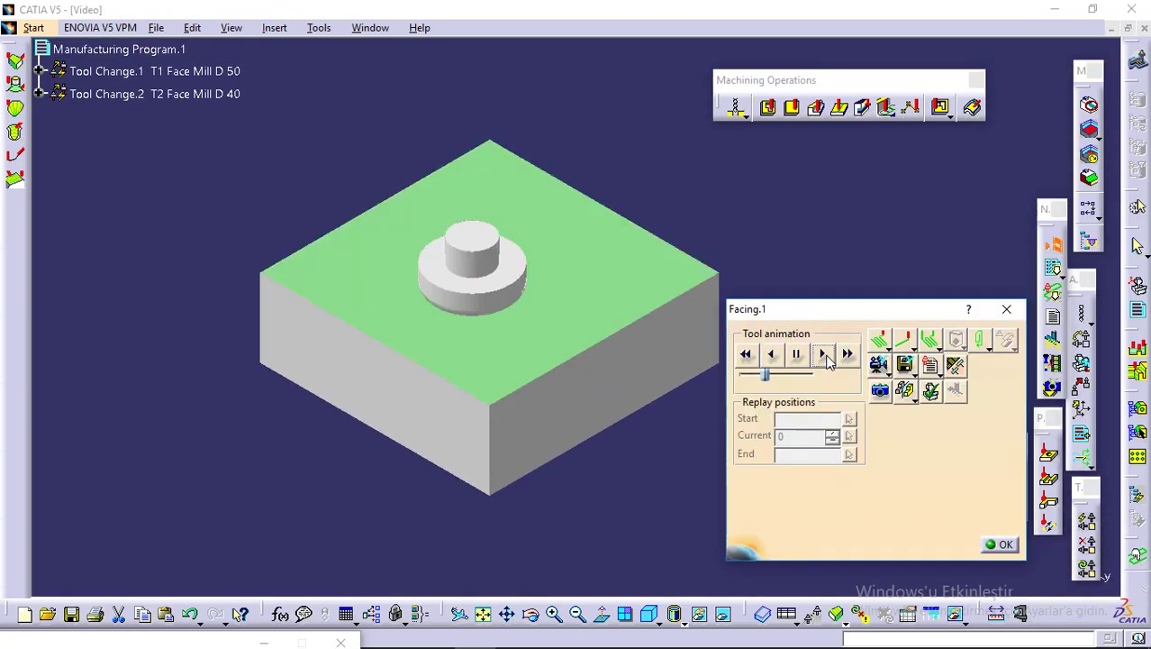
left_click(824, 354)
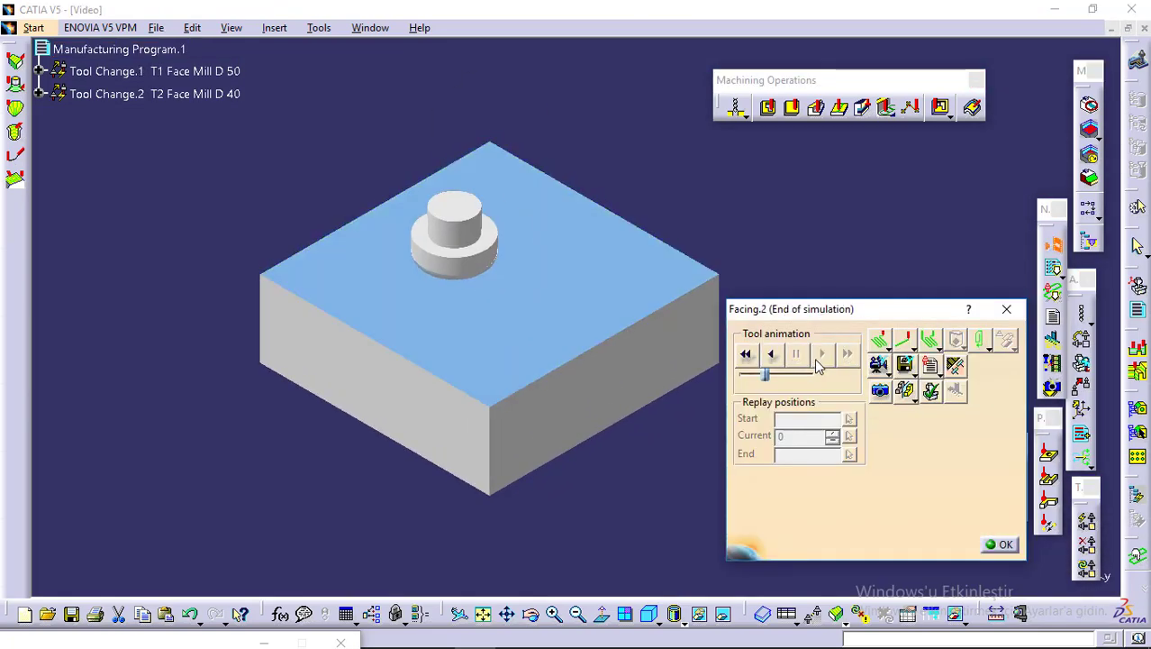
left_click(546, 345)
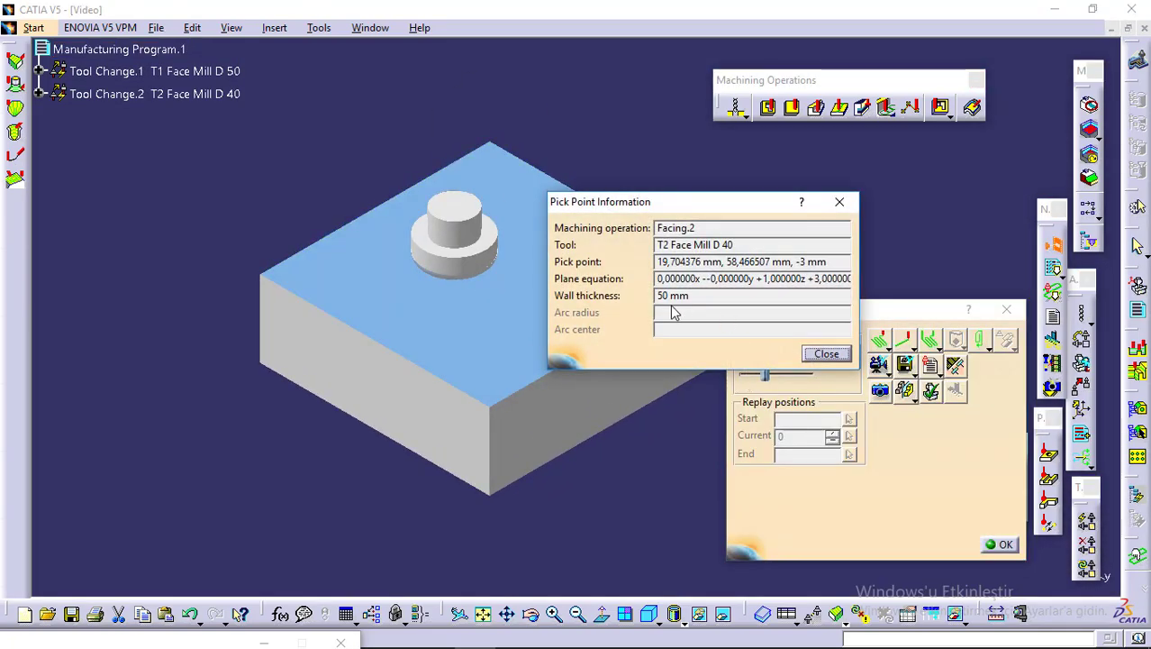
left_click(826, 354)
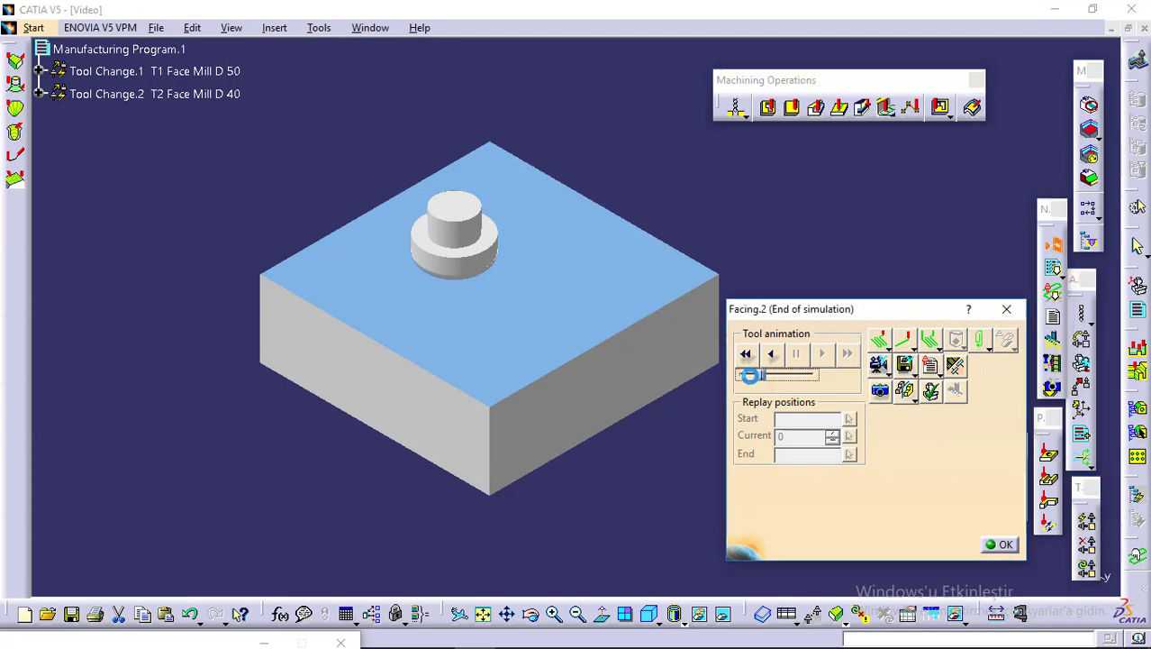
Step: Rewind and rerun the Facing.2 material removal simulation, query a point on the top face again, and close the replay
left_click(740, 354)
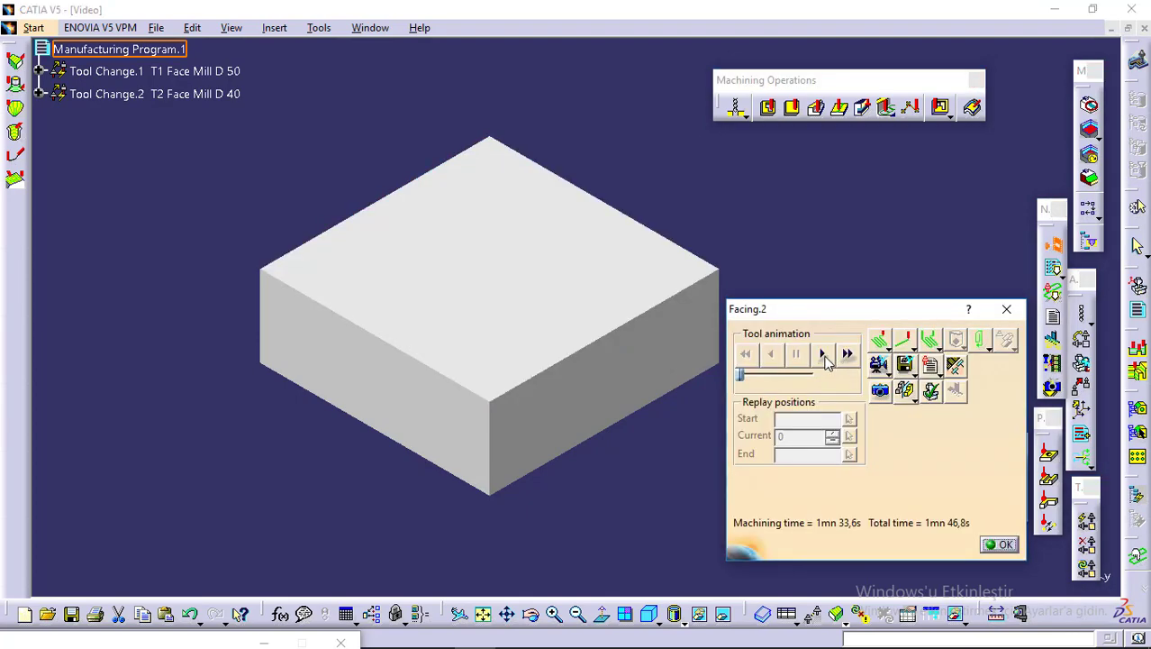
left_click(824, 354)
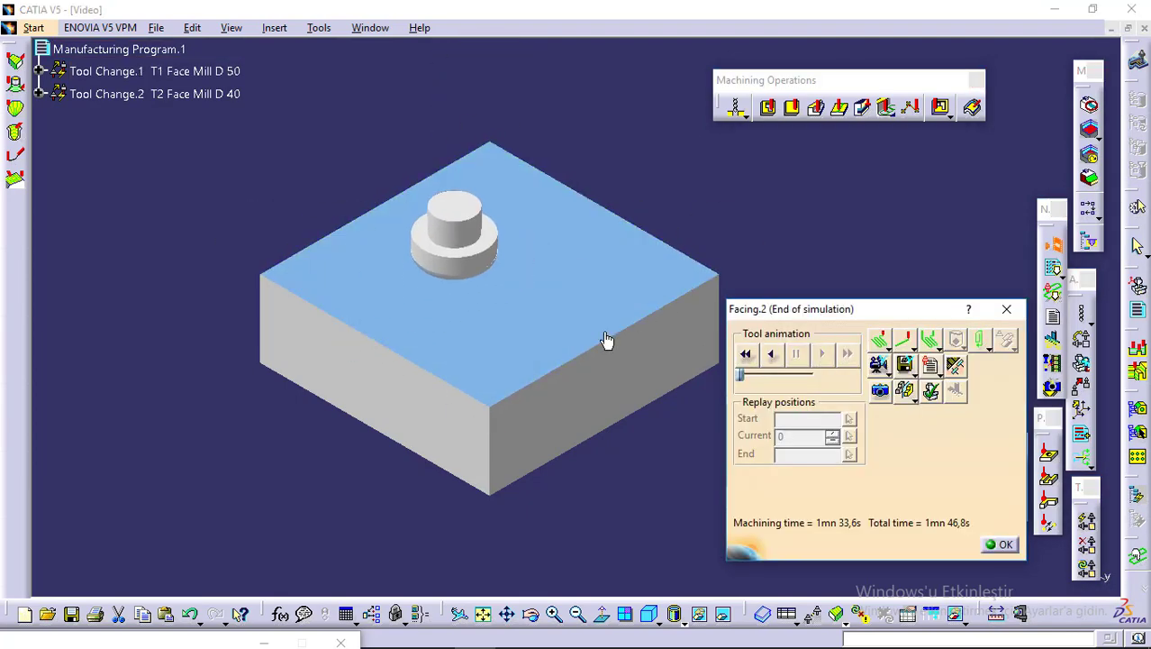
left_click(547, 334)
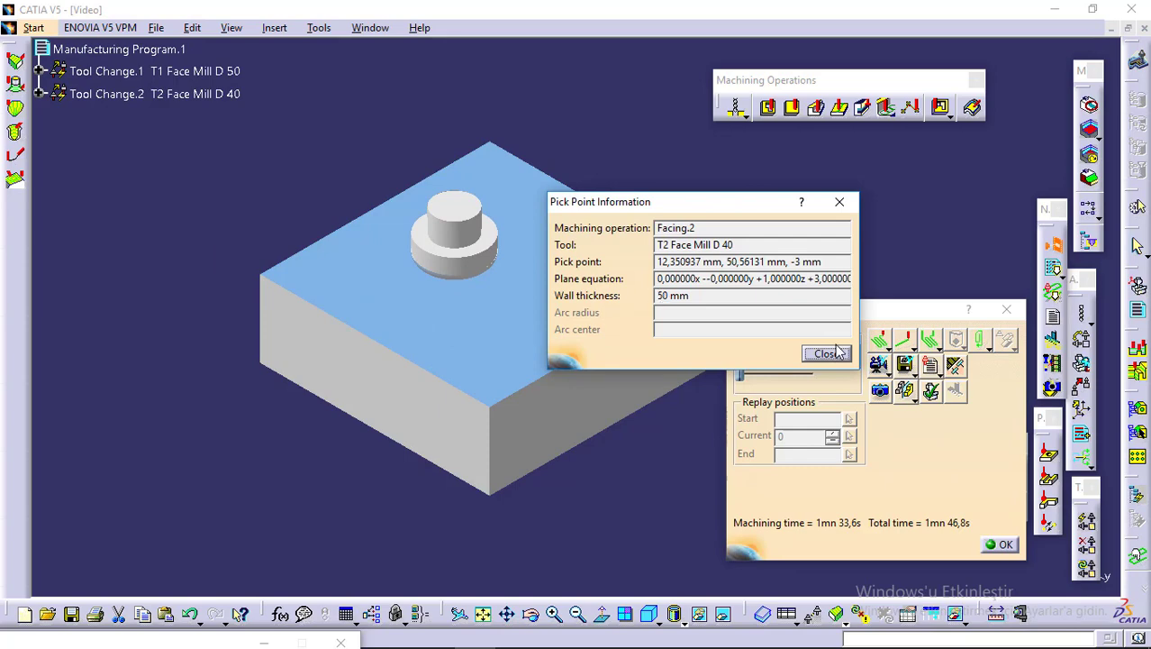
left_click(824, 354)
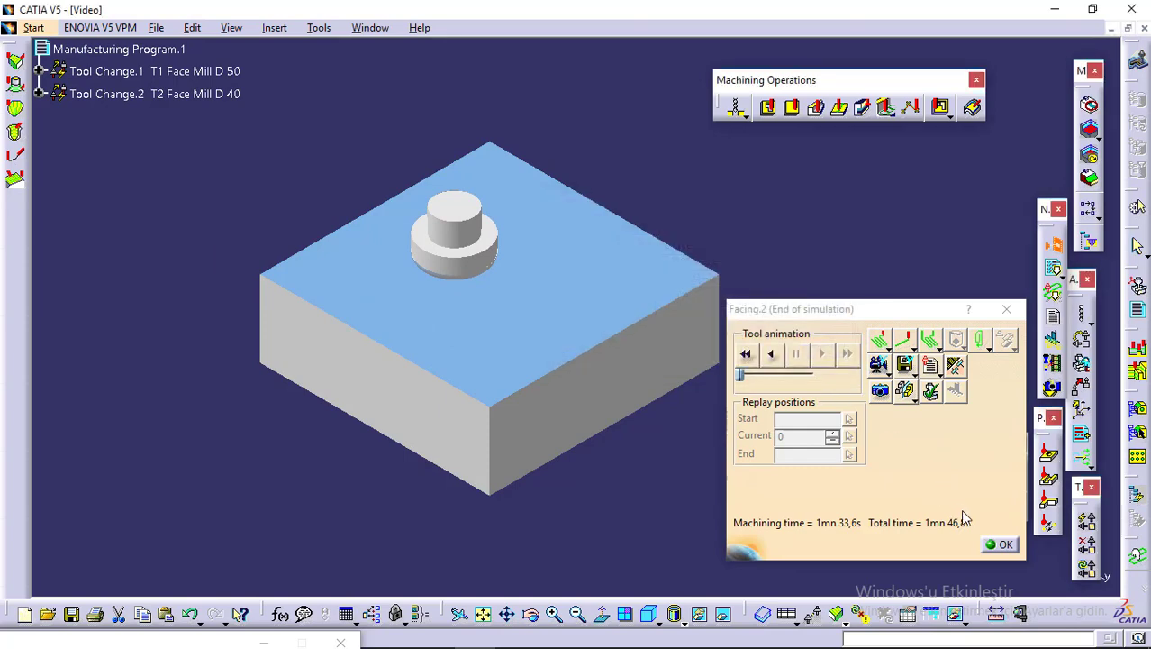
left_click(1000, 545)
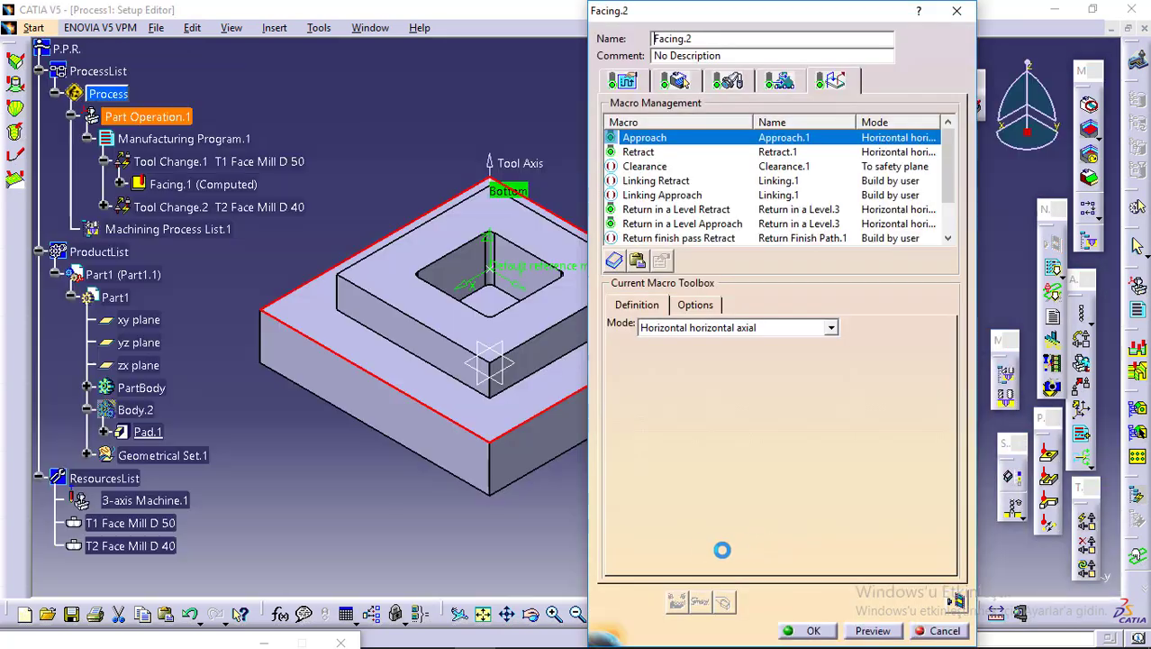
Step: Switch to the Word guide and read its Prismatic Roughing instructions on part and rough stock selection, part offset, top plane and machining tolerance
mouse_move(486, 643)
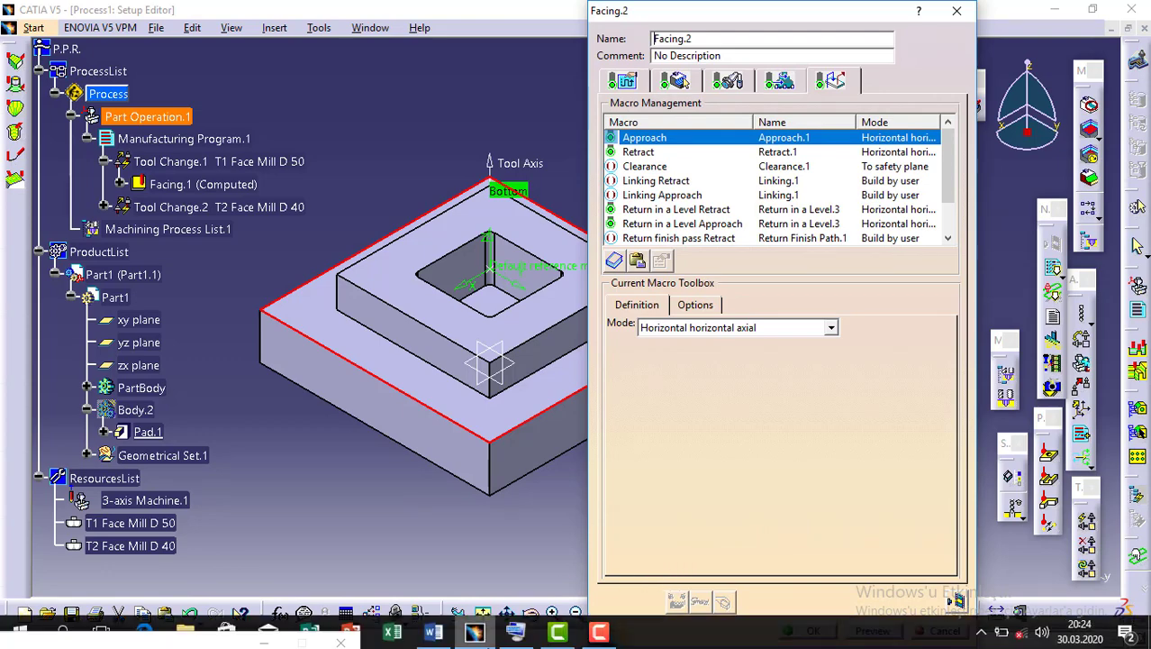
left_click(435, 638)
scroll(403, 405, "down", 3)
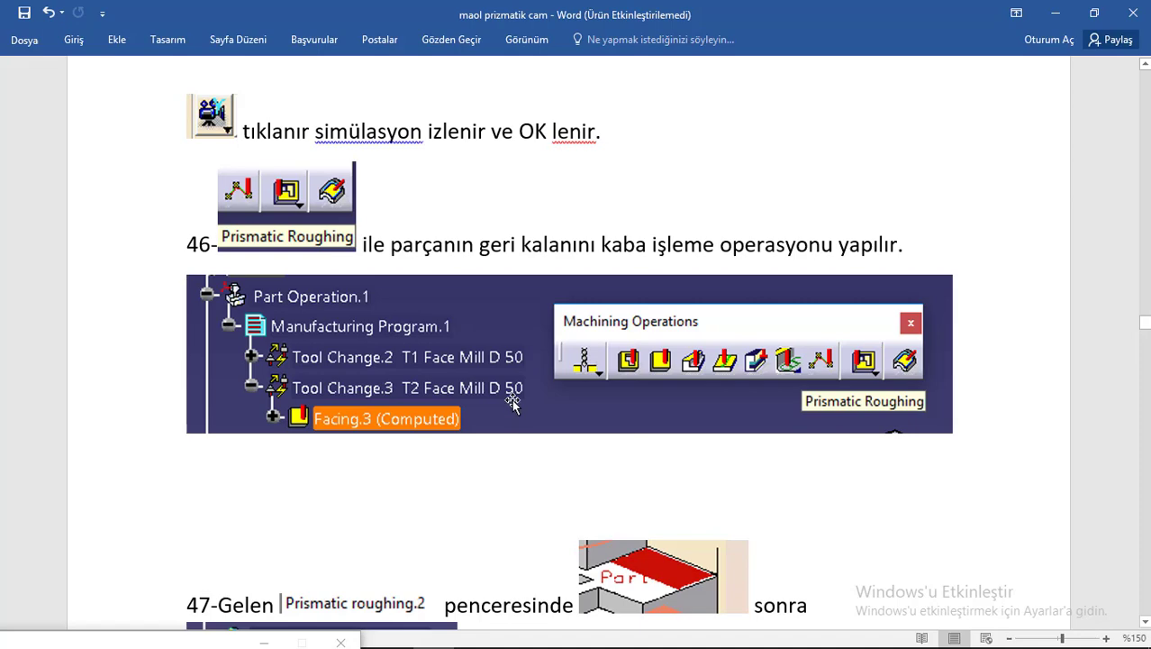
scroll(512, 404, "down", 5)
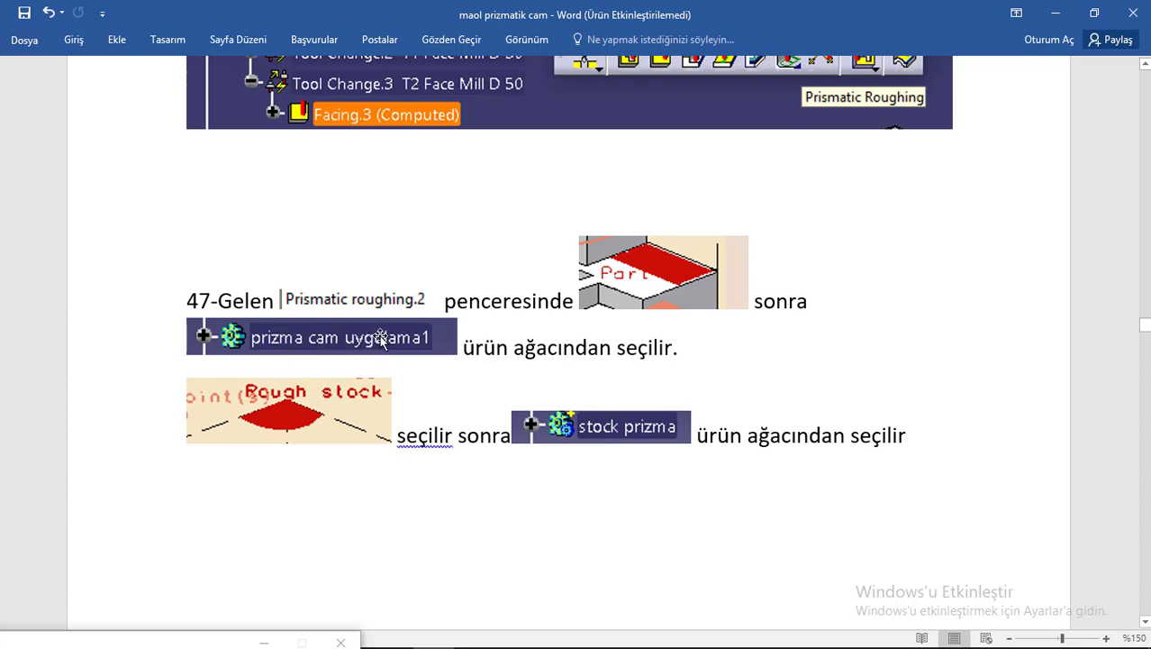
scroll(294, 280, "down", 3)
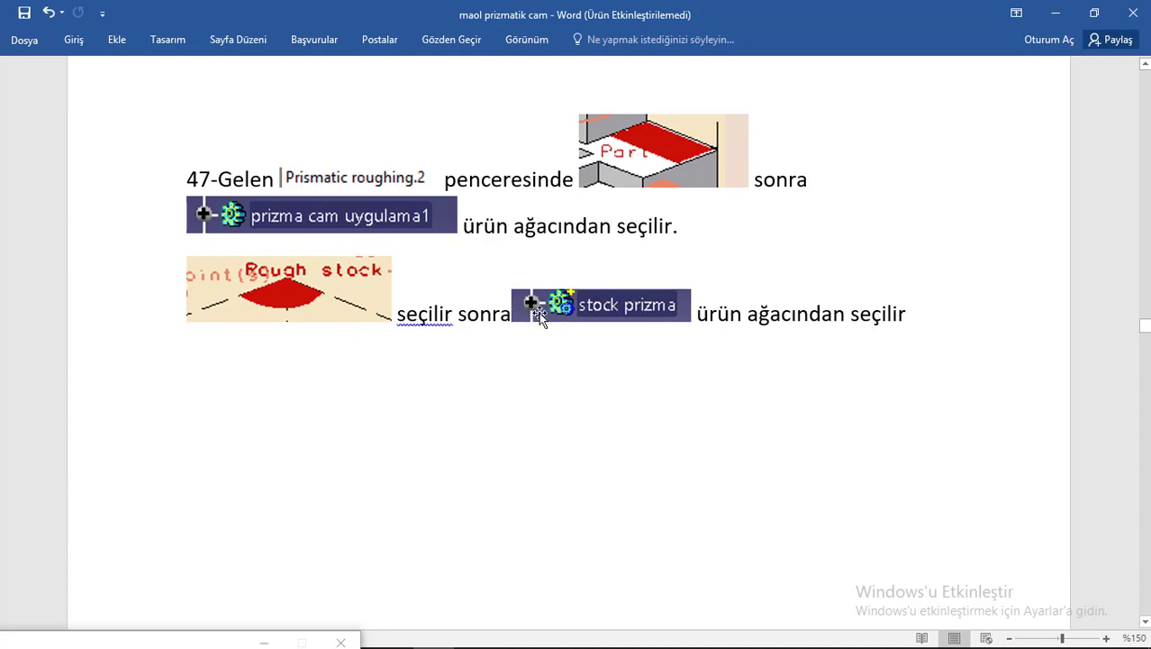
scroll(354, 371, "down", 10)
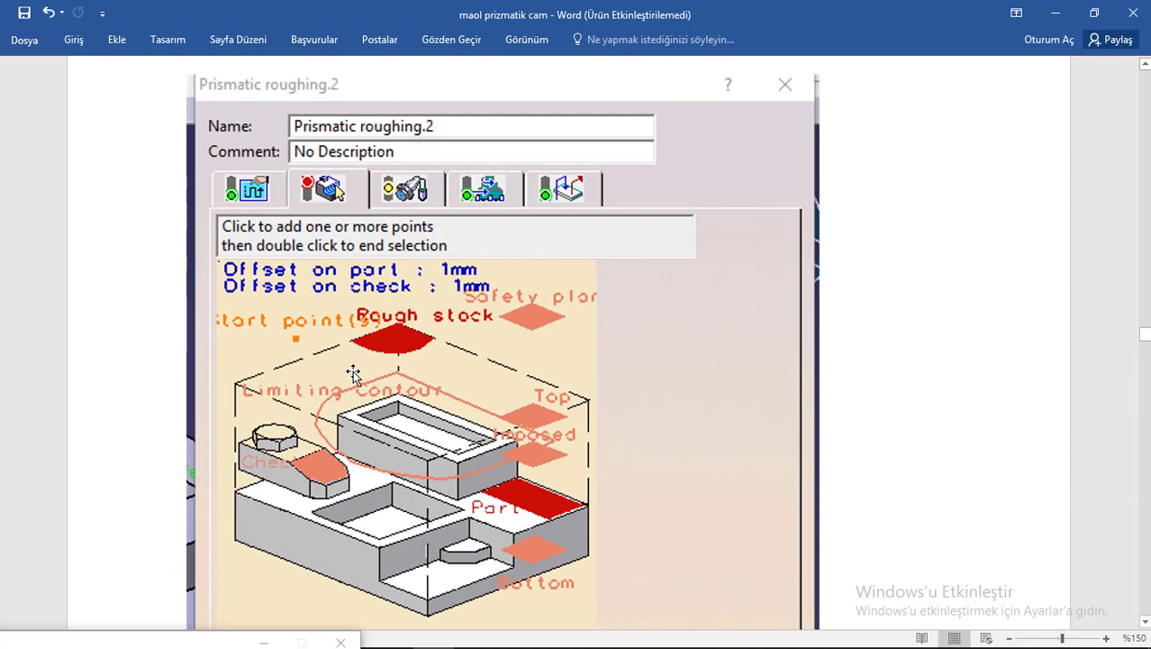
scroll(323, 273, "down", 7)
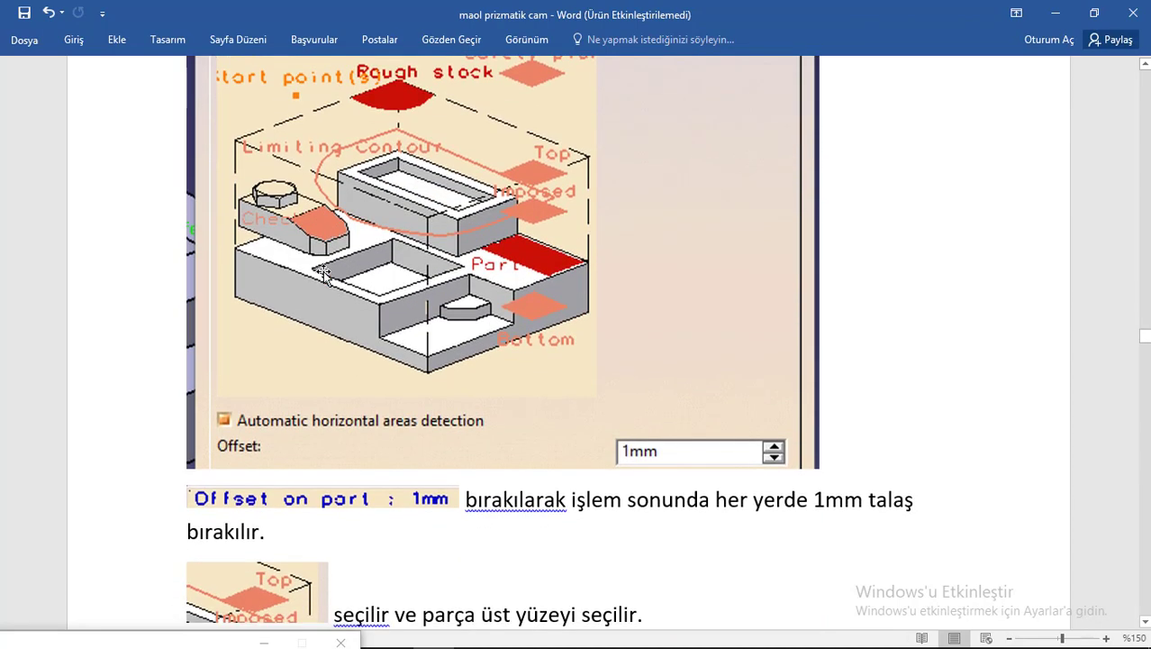
scroll(323, 272, "down", 2)
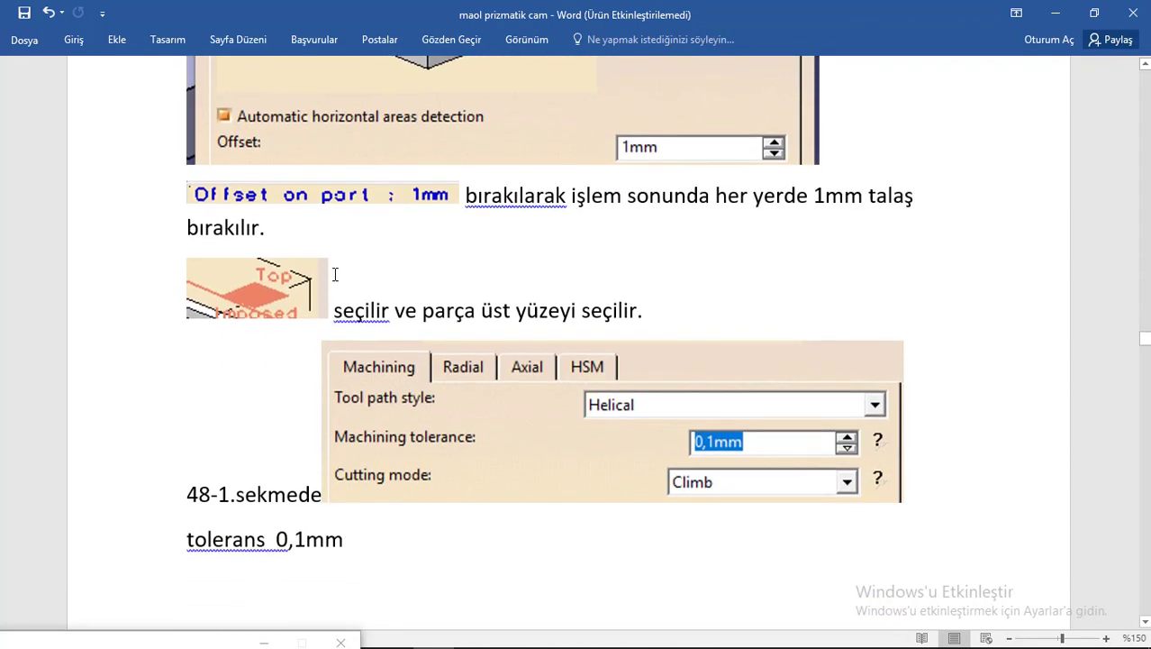
scroll(334, 274, "up", 3)
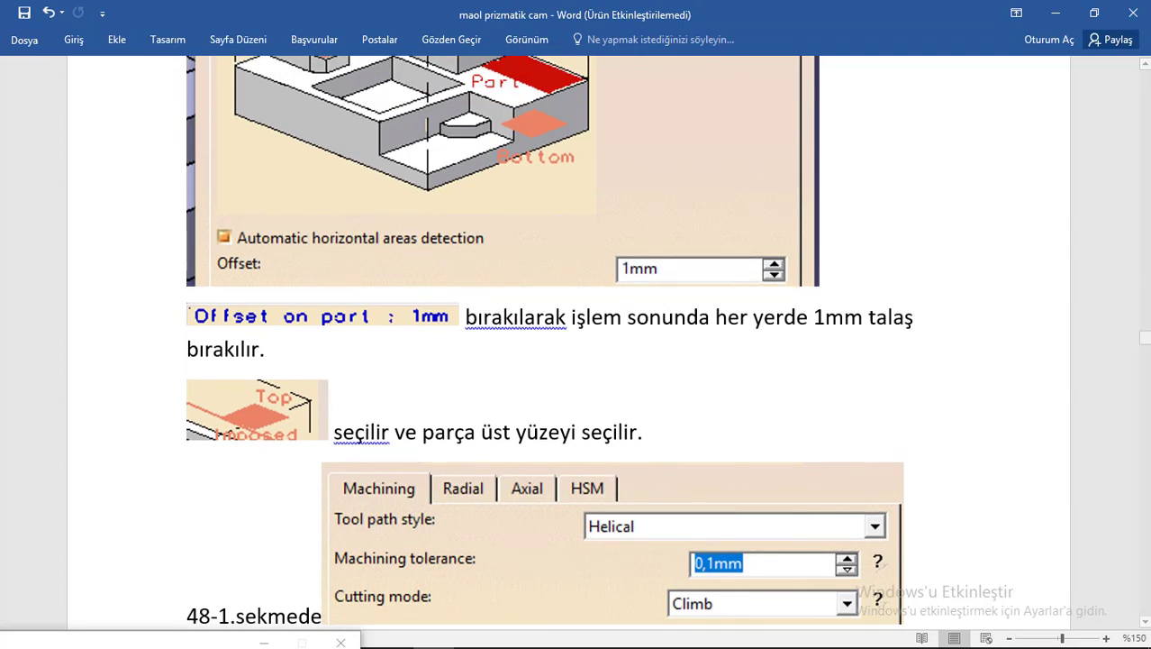
Step: Return to CATIA, accept the Facing.2 operation and insert a Prismatic Roughing operation after it
left_click(489, 634)
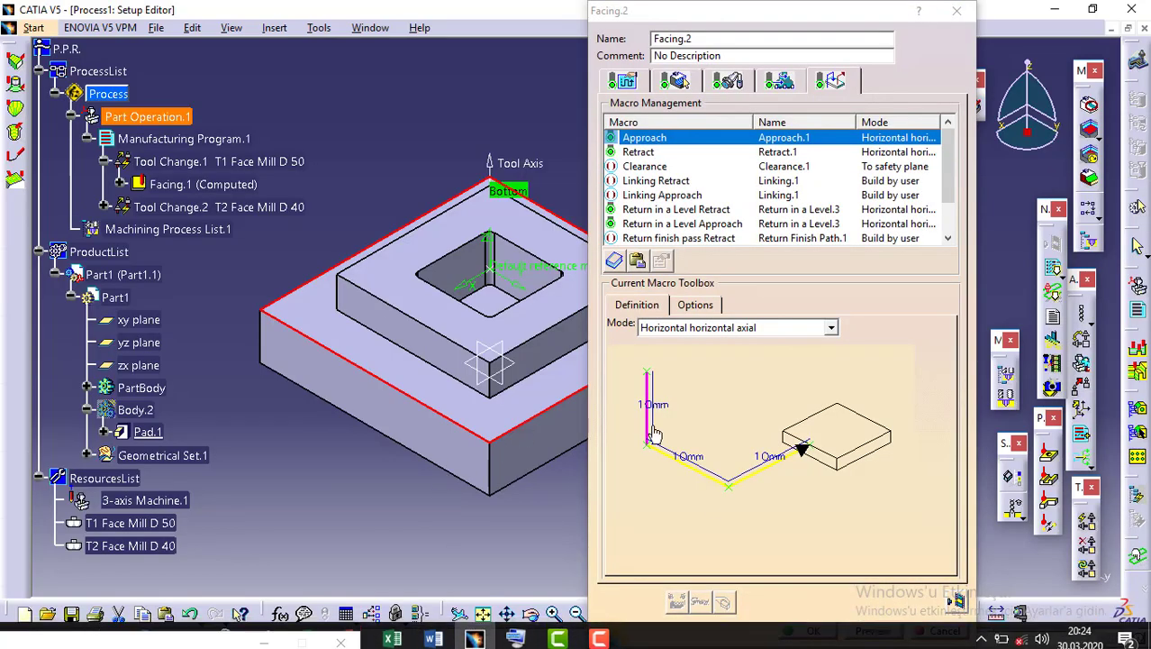
left_click(796, 634)
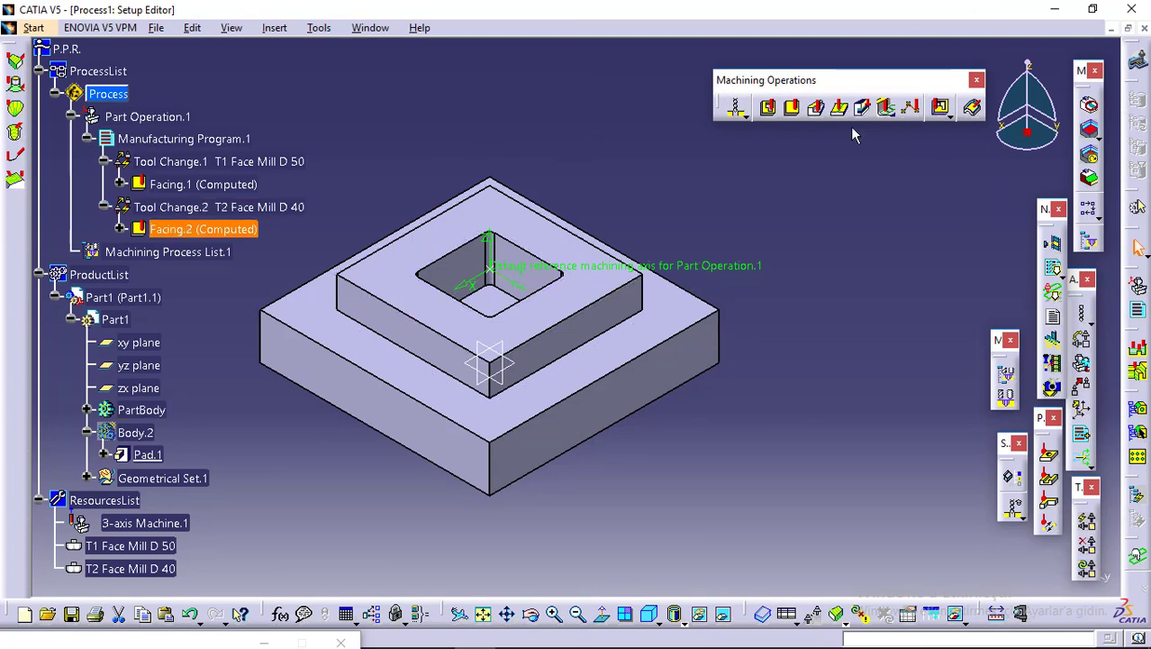
left_click_drag(935, 81, 758, 98)
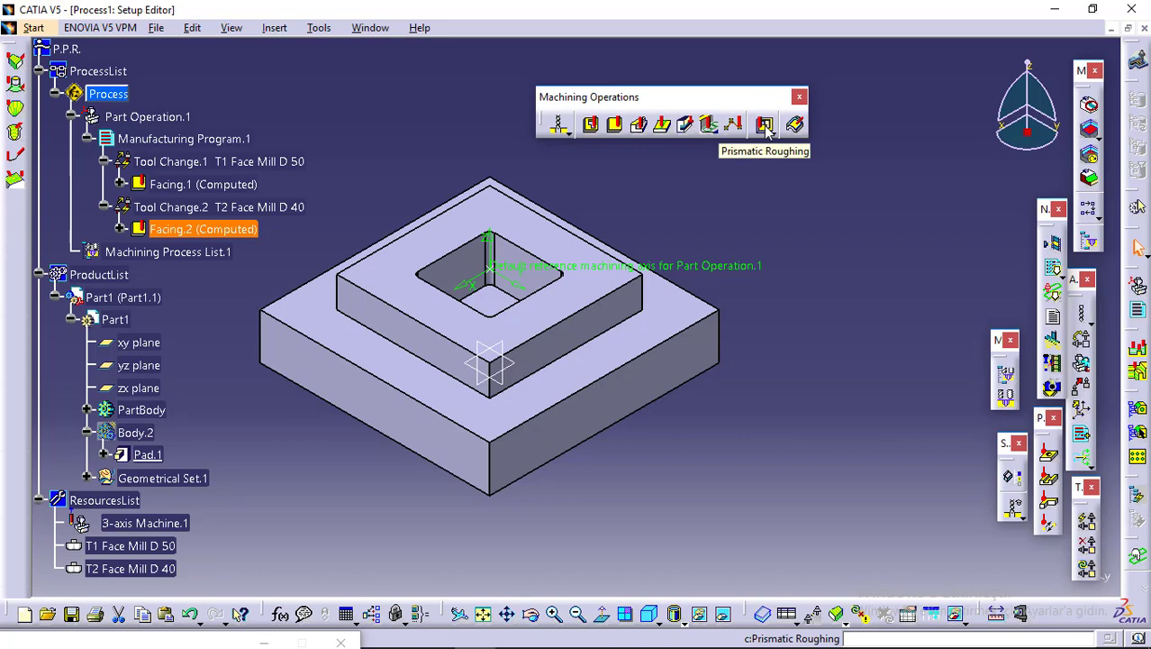
left_click(764, 126)
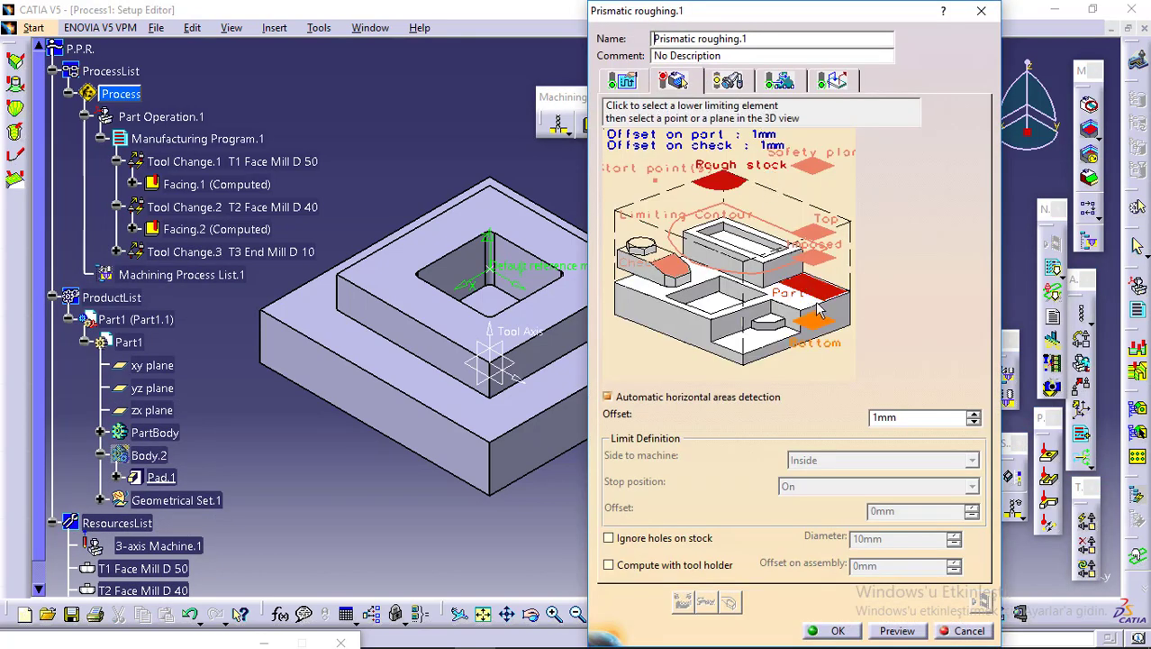
Step: Assign PartBody as the part and Body.2 as the rough stock of the Prismatic Roughing operation
left_click(815, 306)
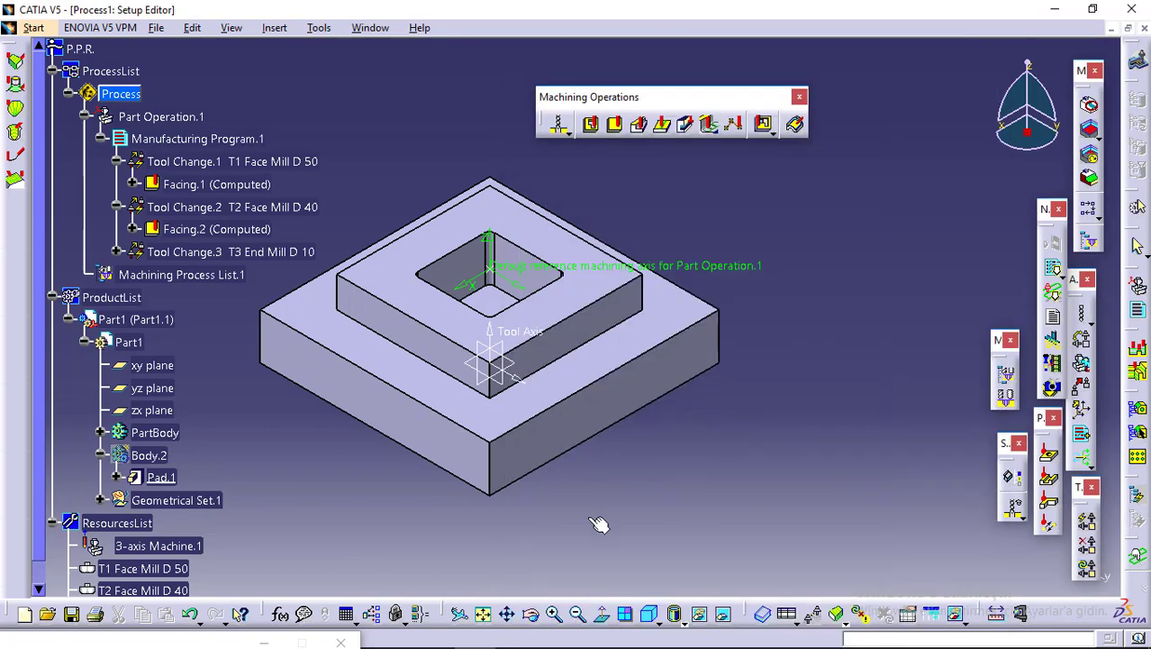
left_click(167, 439)
double_click(767, 213)
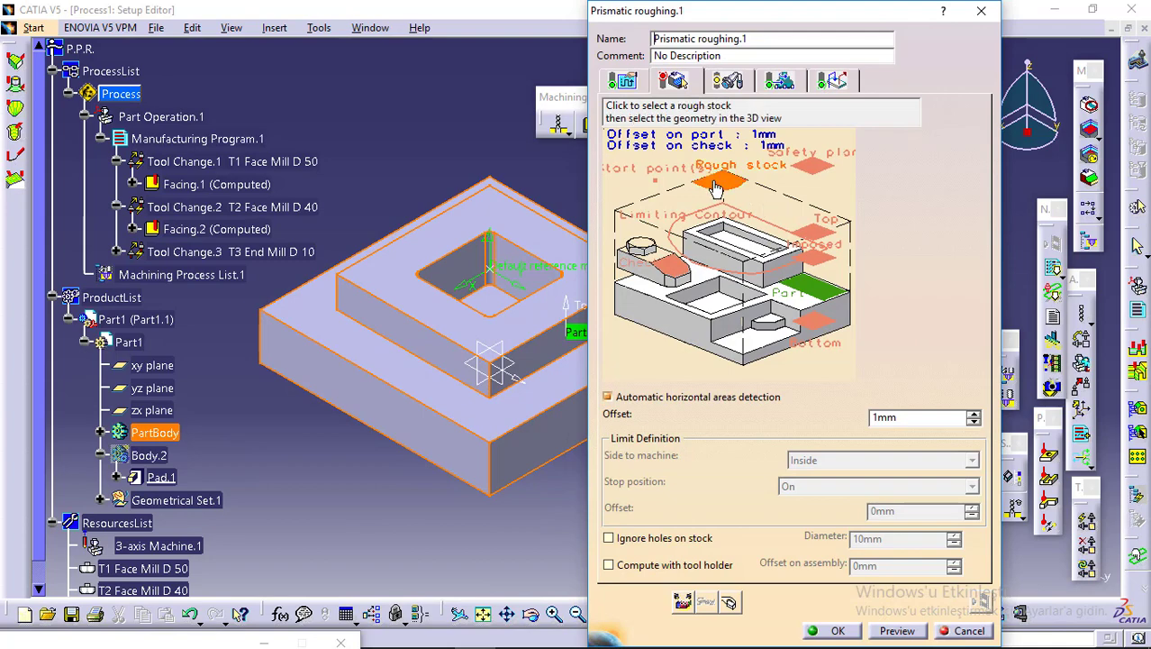
left_click(666, 183)
left_click(151, 455)
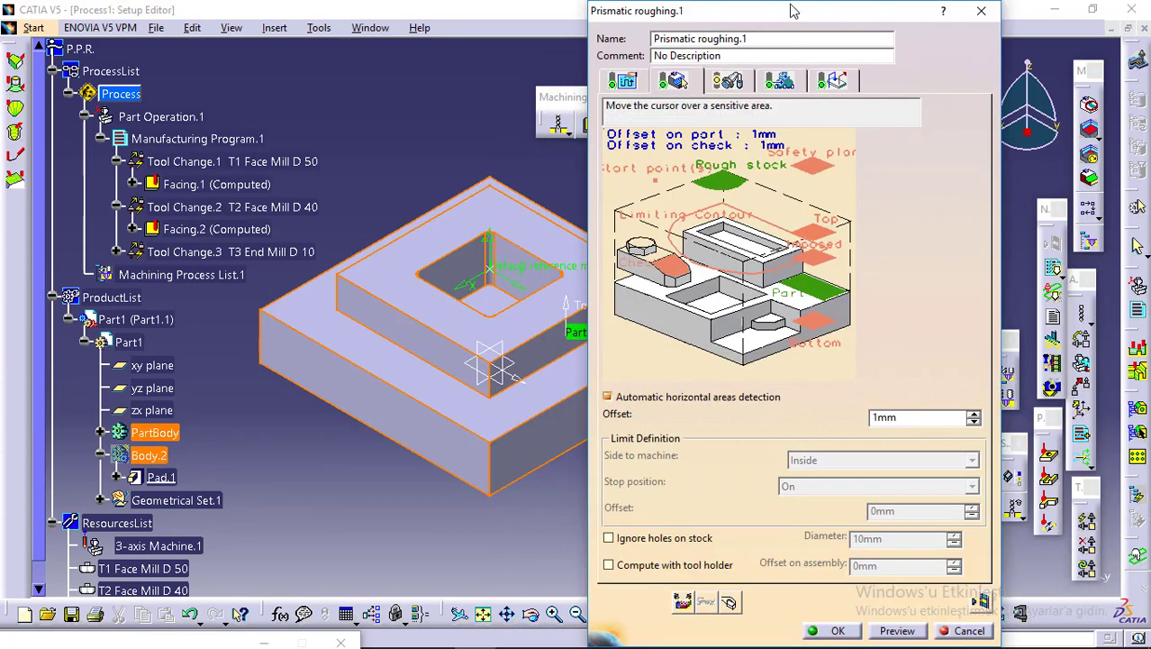
Step: Move the Prismatic Roughing dialog clear of the model and unhide the stock body Body.2
left_click_drag(797, 11, 882, 11)
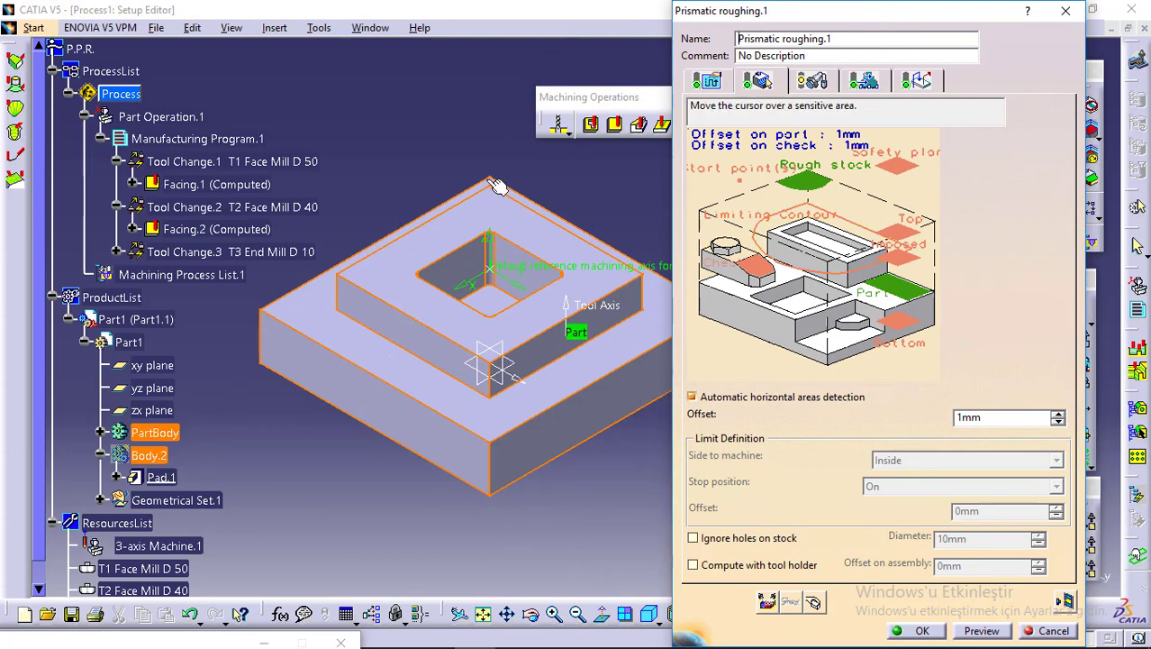
right_click(158, 471)
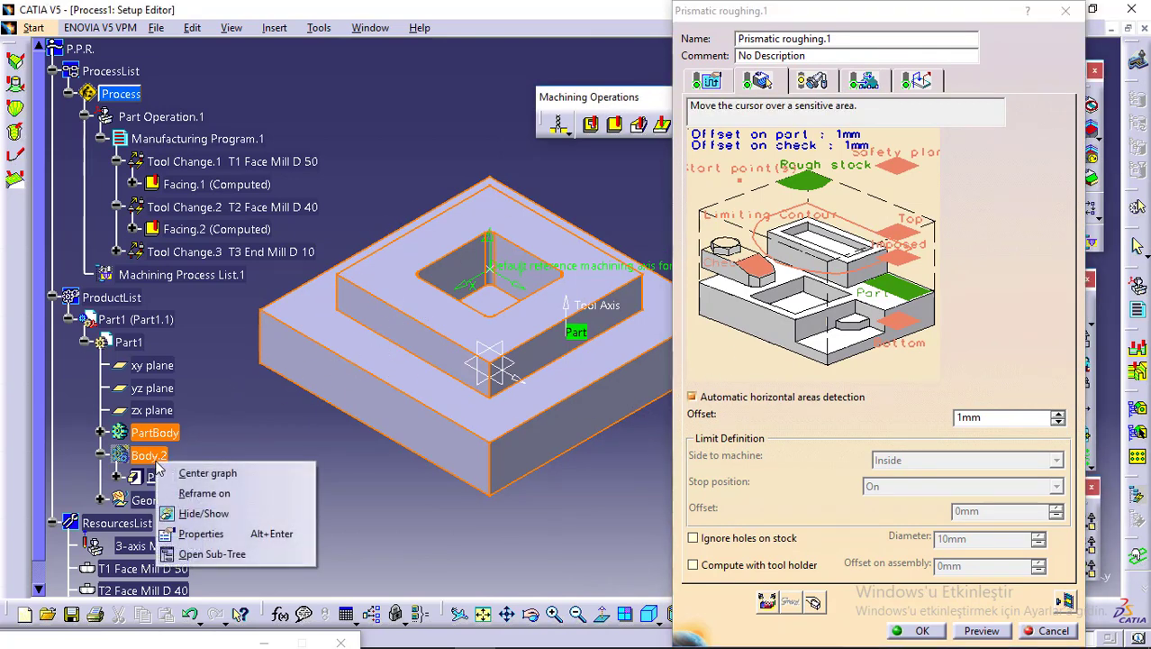
left_click(200, 512)
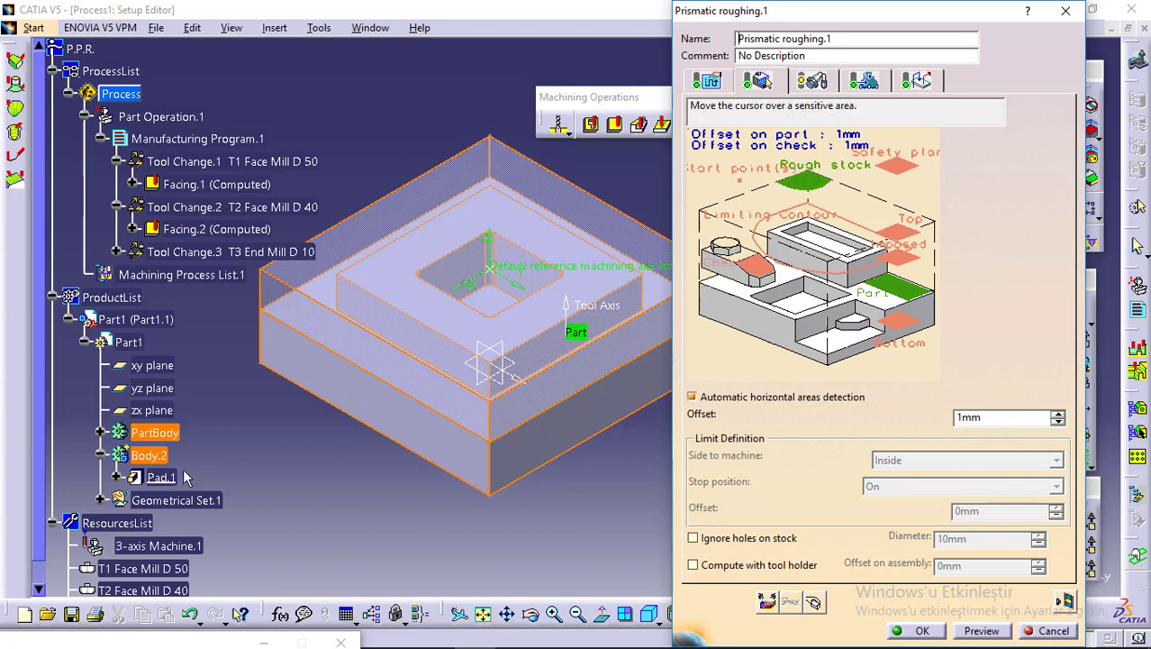
Step: Hide the Body.2 stock and pick the part's upper face as the roughing operation's Top element
right_click(153, 460)
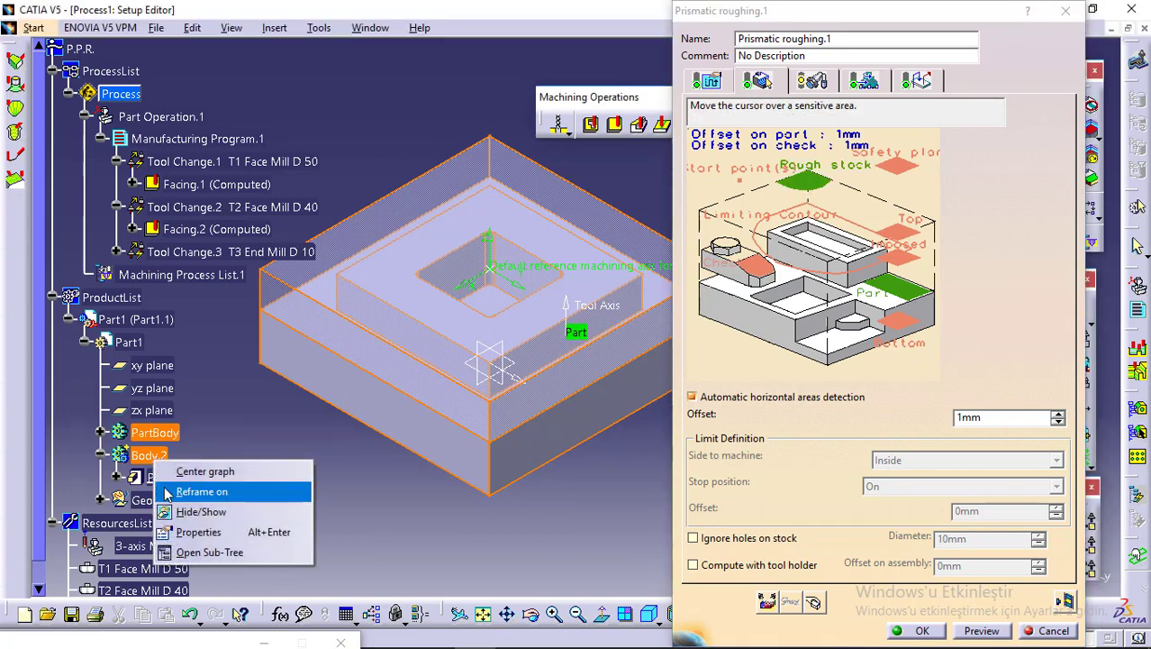
left_click(183, 514)
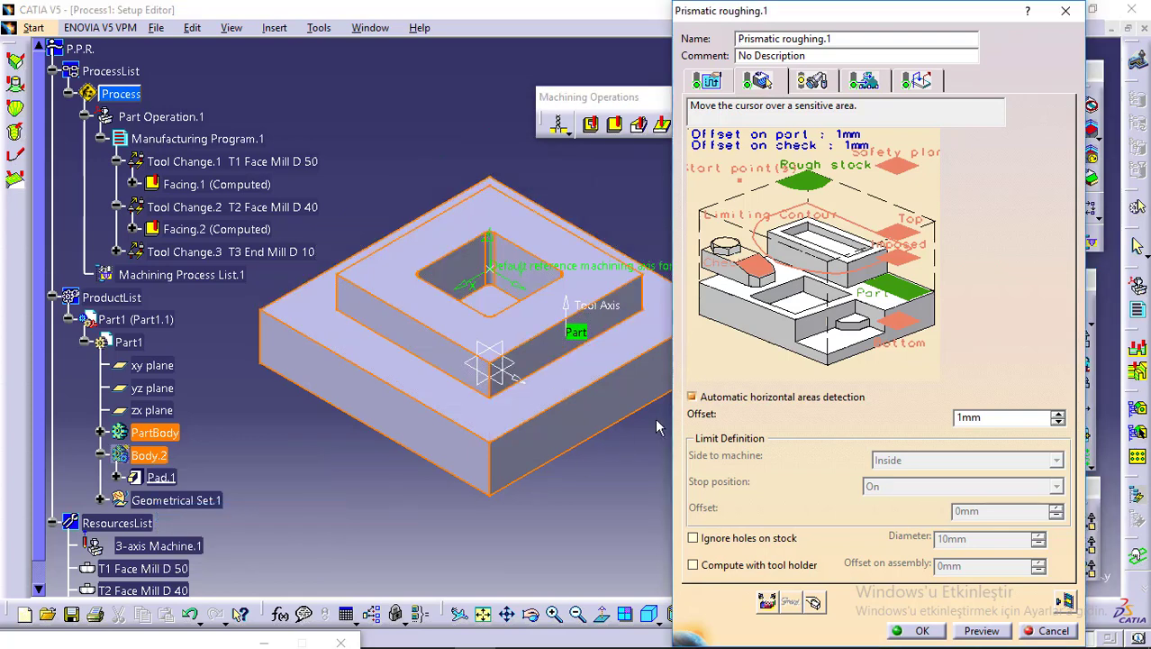
left_click(910, 241)
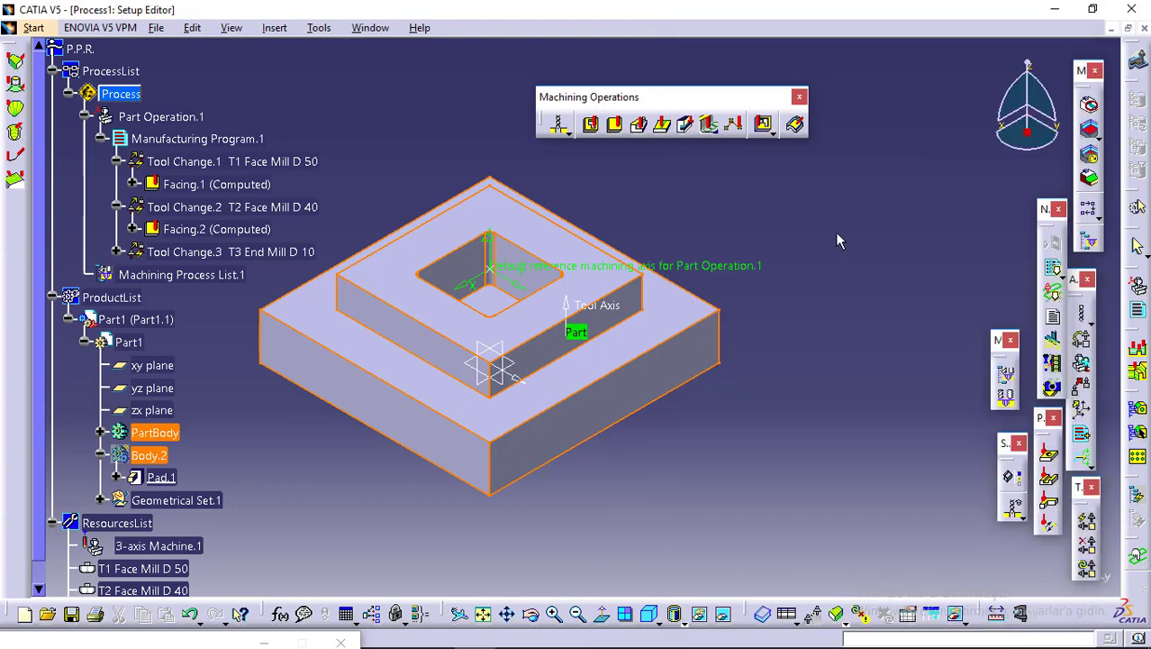
left_click(620, 286)
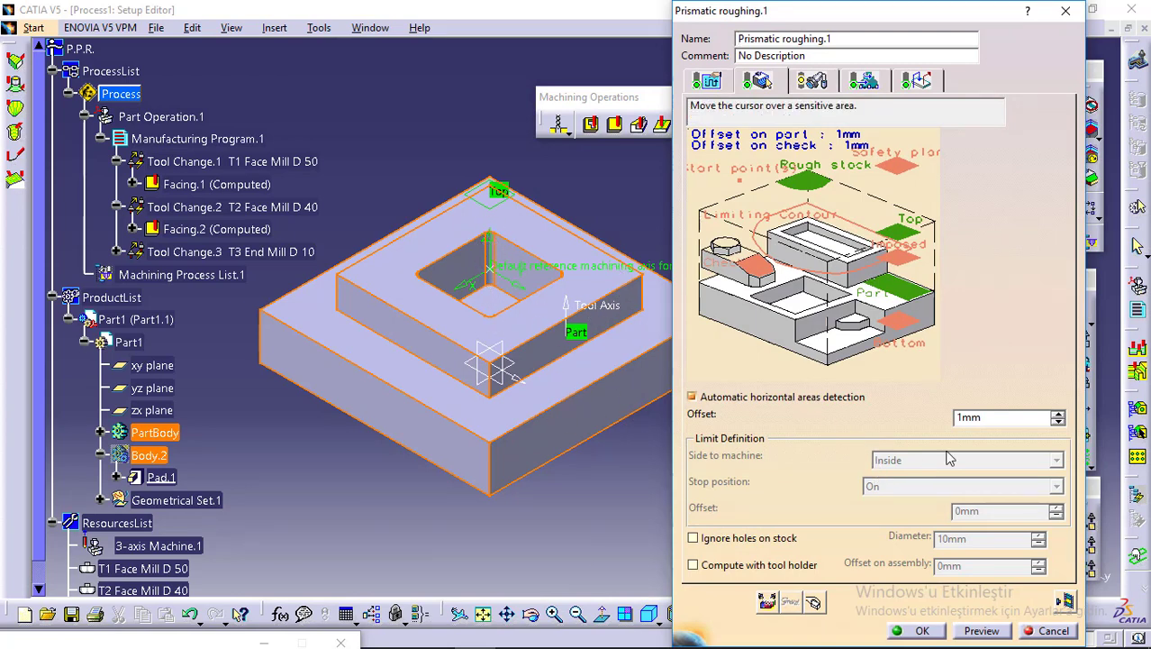
Step: Confirm the offset on part at 1 mm
double_click(797, 137)
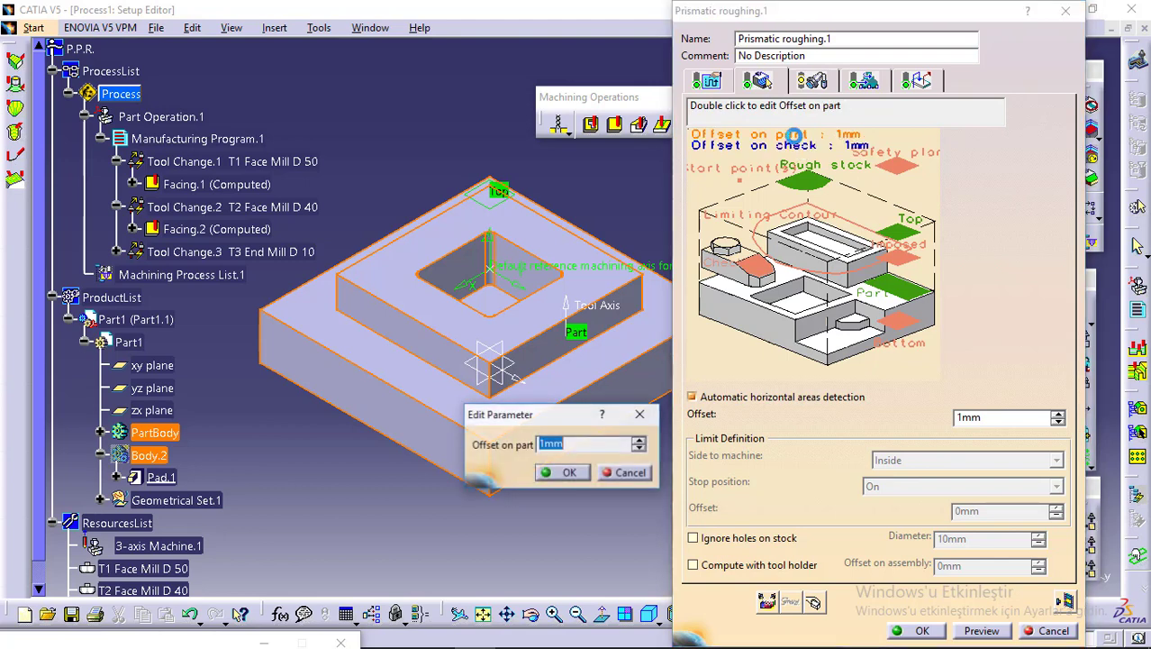
left_click(569, 474)
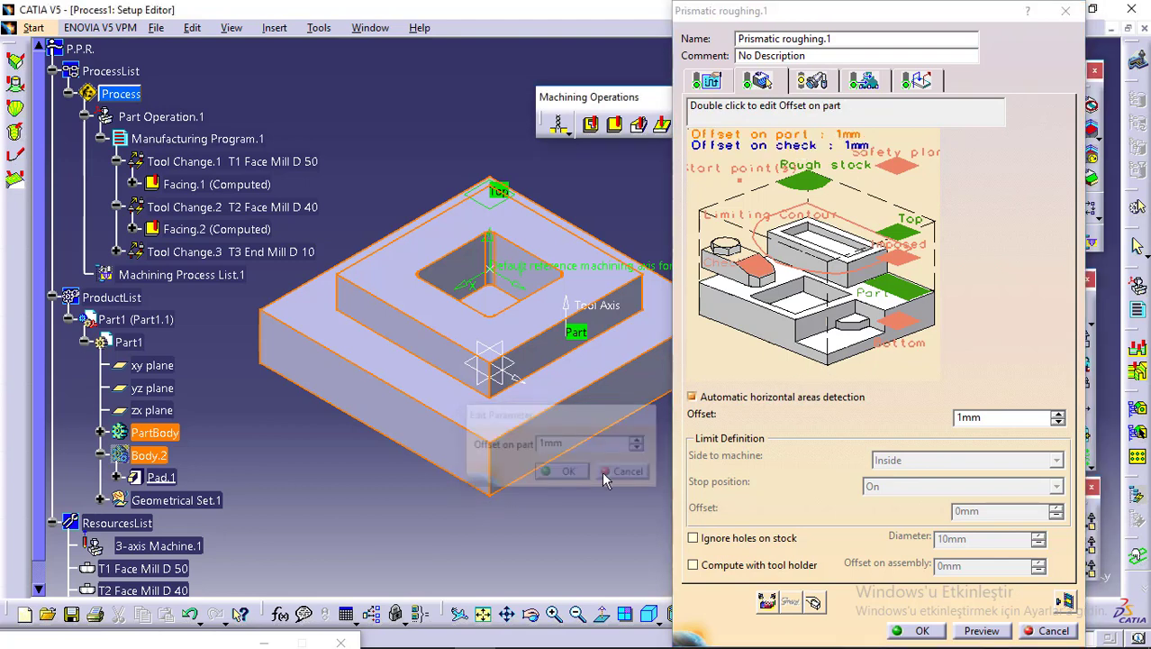
Step: Set the roughing strategy's machining tolerance to 0,1 mm
left_click(705, 83)
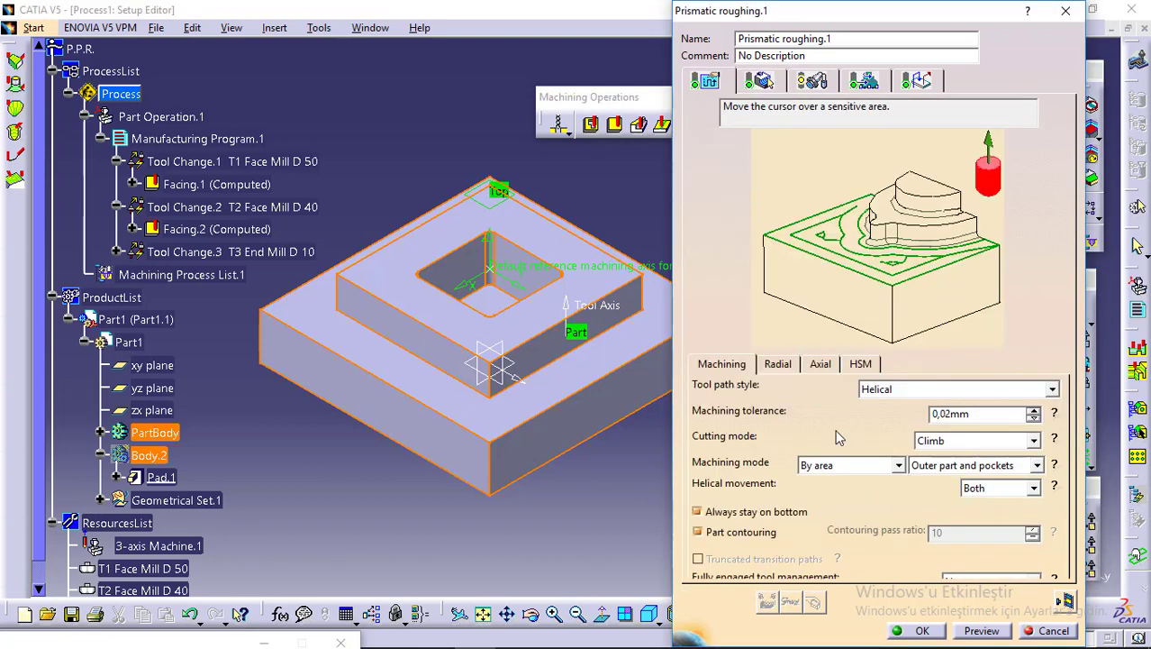
left_click(944, 412)
Step: Try the Back and forth tool path style and return it to Helical
left_click(1052, 389)
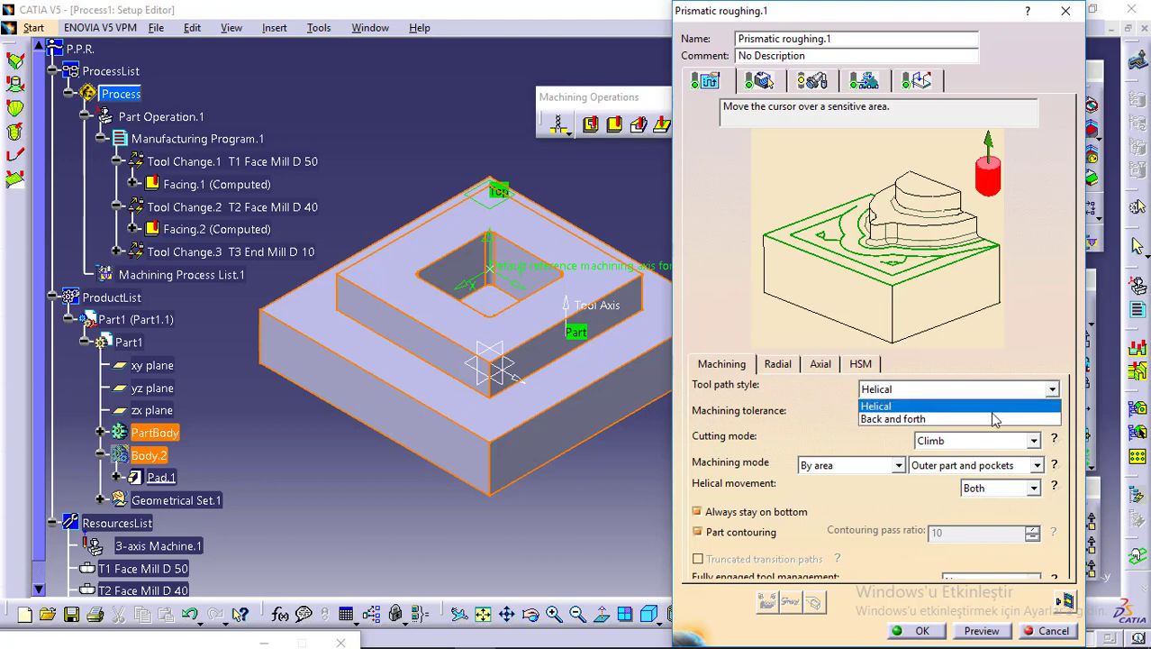
left_click(995, 419)
left_click(1050, 389)
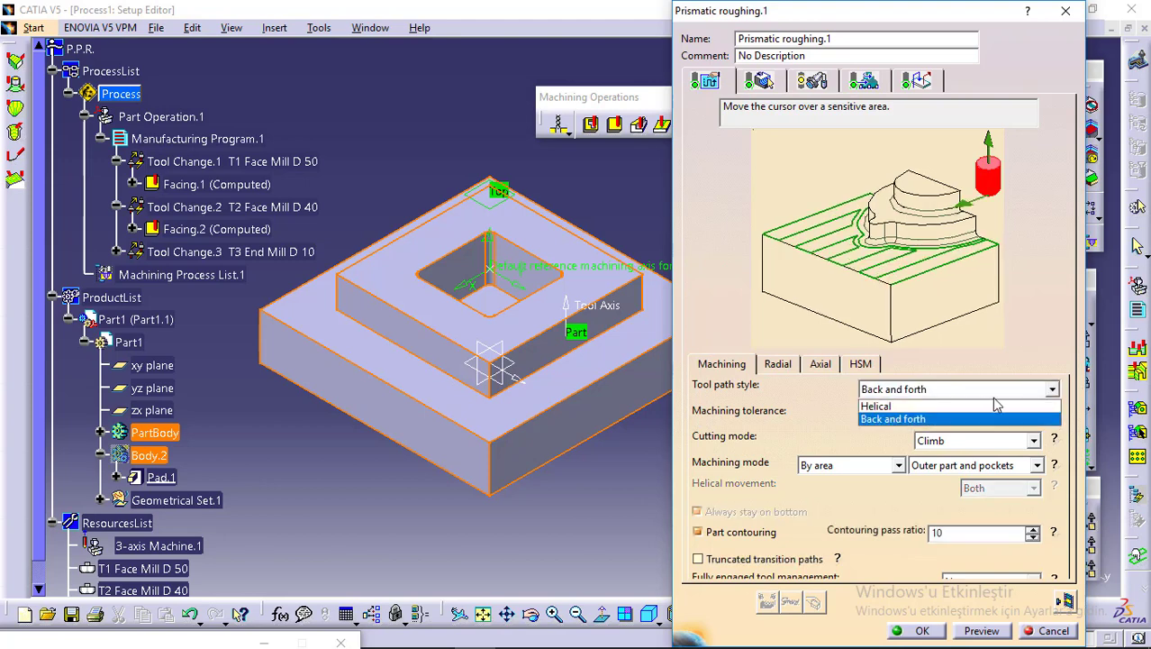
left_click(926, 404)
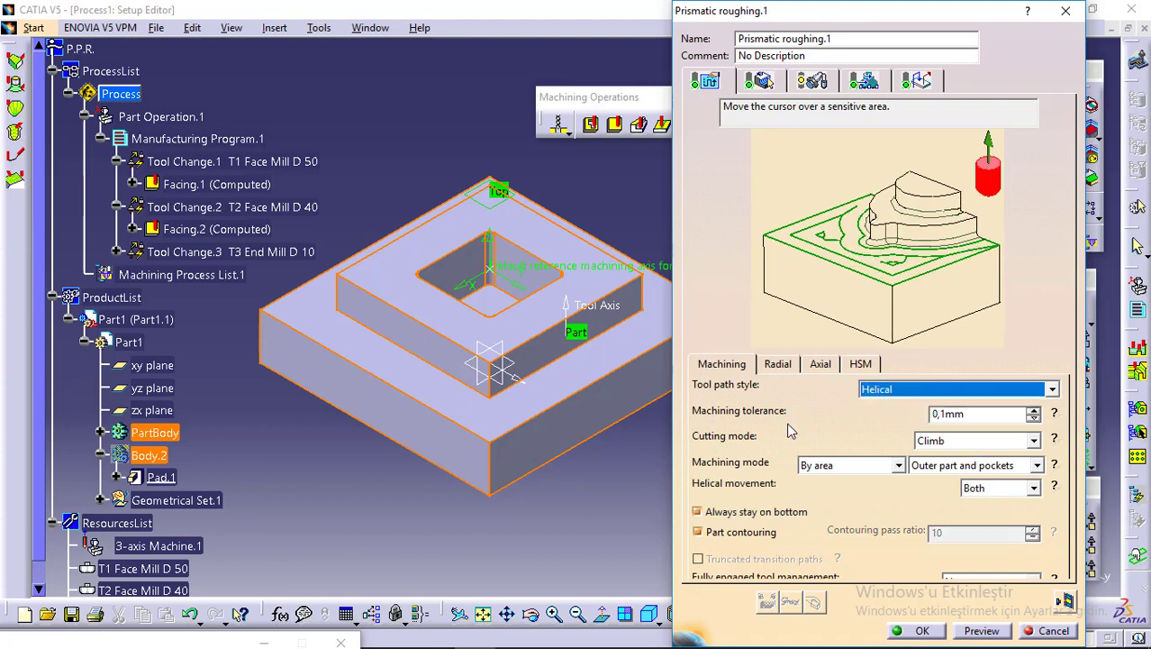
Step: Set the radial strategy's tool diameter ratio to 40
left_click(778, 366)
left_click_drag(993, 438, 875, 443)
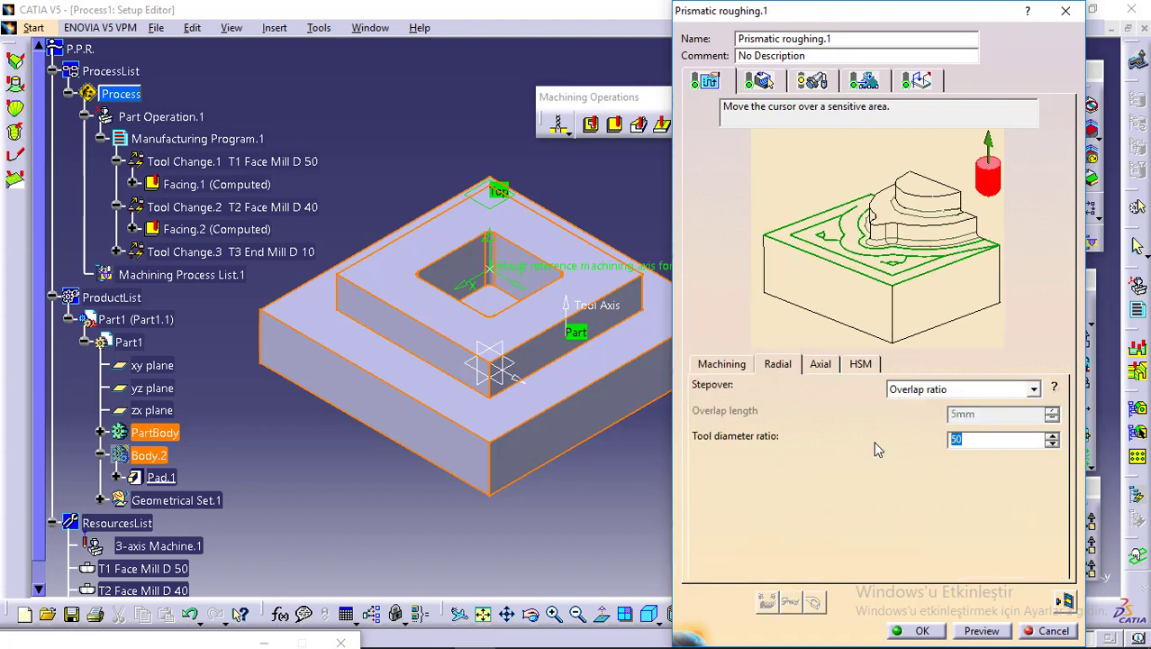
type("40")
Step: Set the corner radius of the T3 End Mill D 10 to 0 mm
left_click(811, 83)
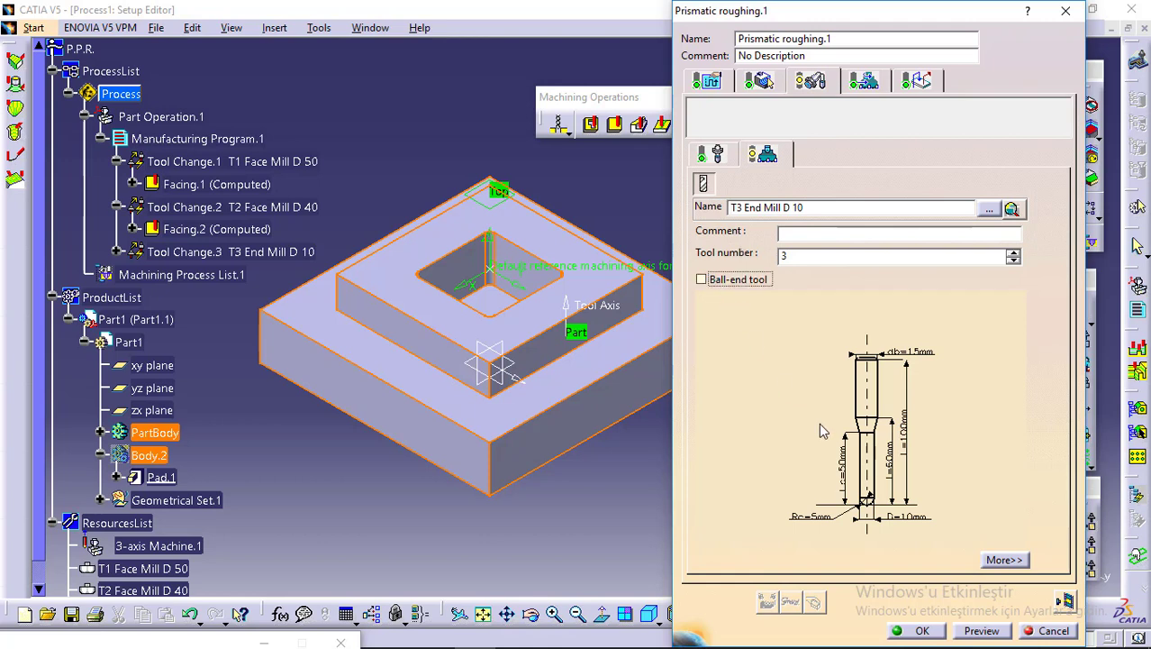
double_click(808, 518)
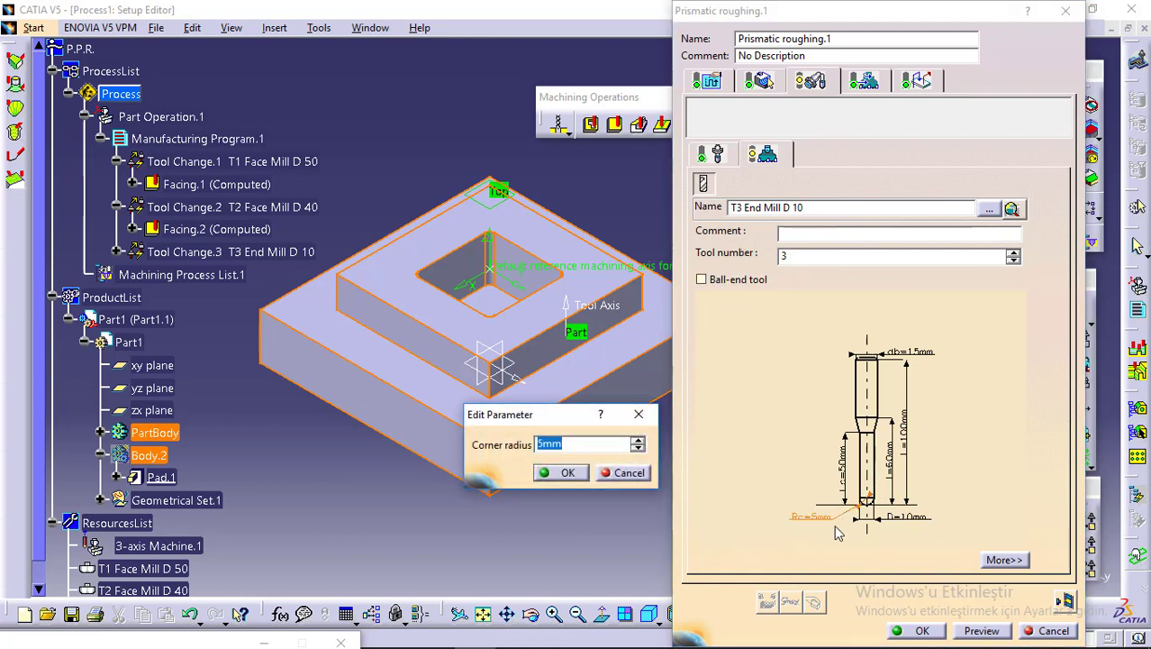
type("0")
left_click(562, 473)
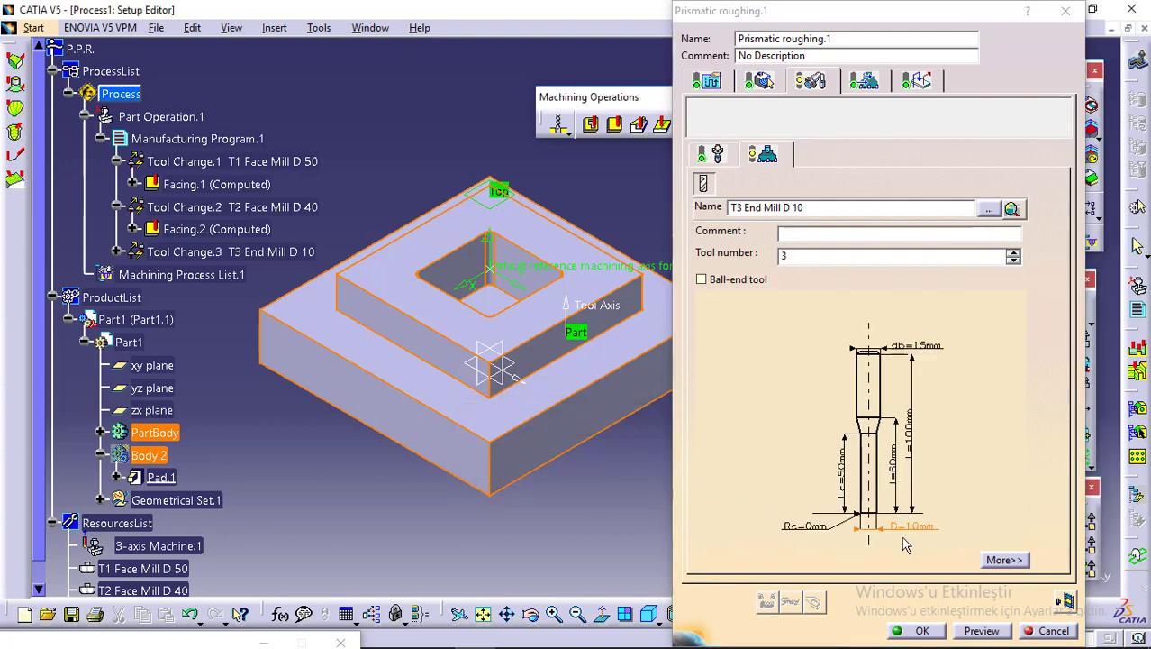
Step: Switch to the Word document "maol prizmatik cam" and review its instructions for the roughing strategy, cutter, feedrate and spindle speed settings
left_click(863, 82)
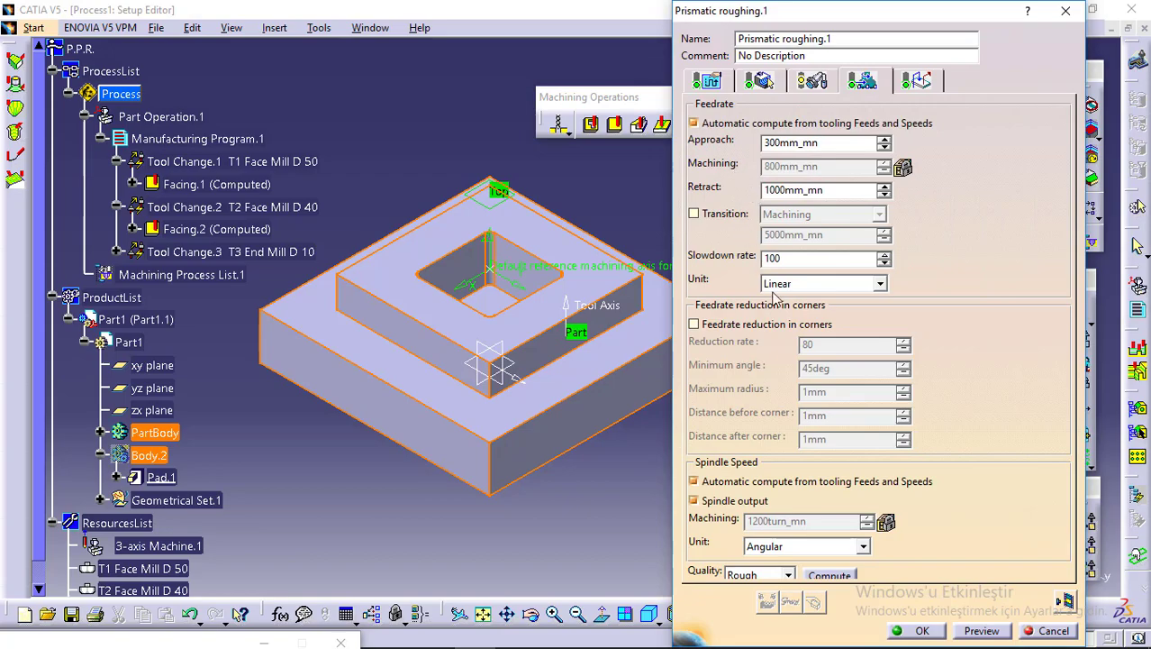
left_click(392, 635)
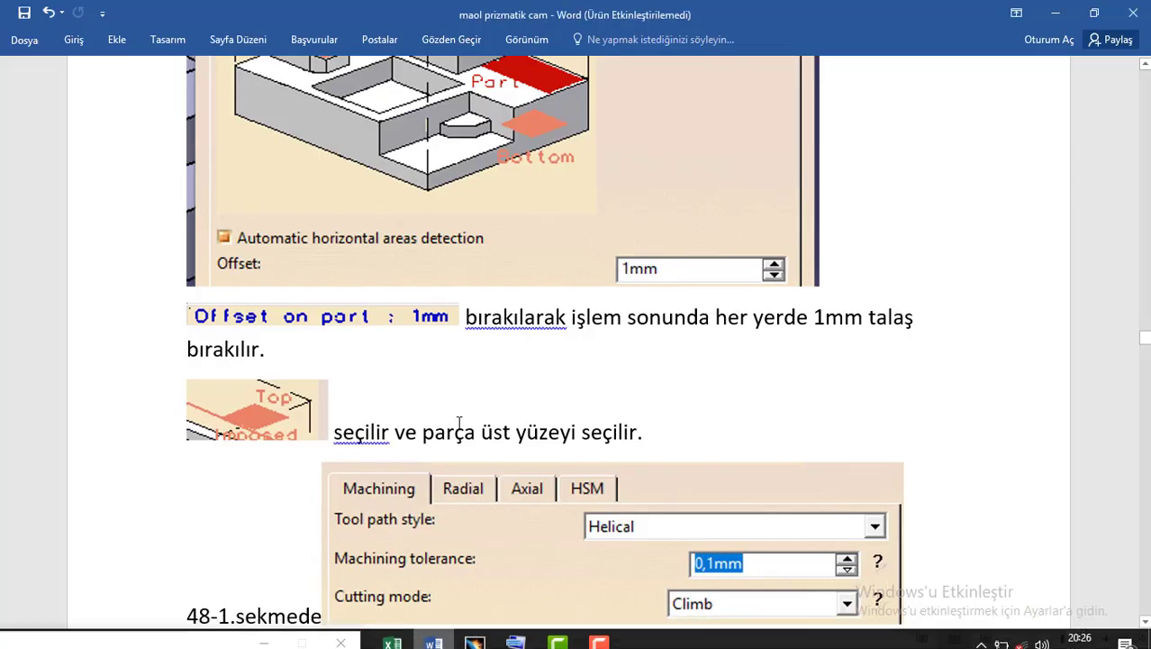
scroll(459, 388, "down", 8)
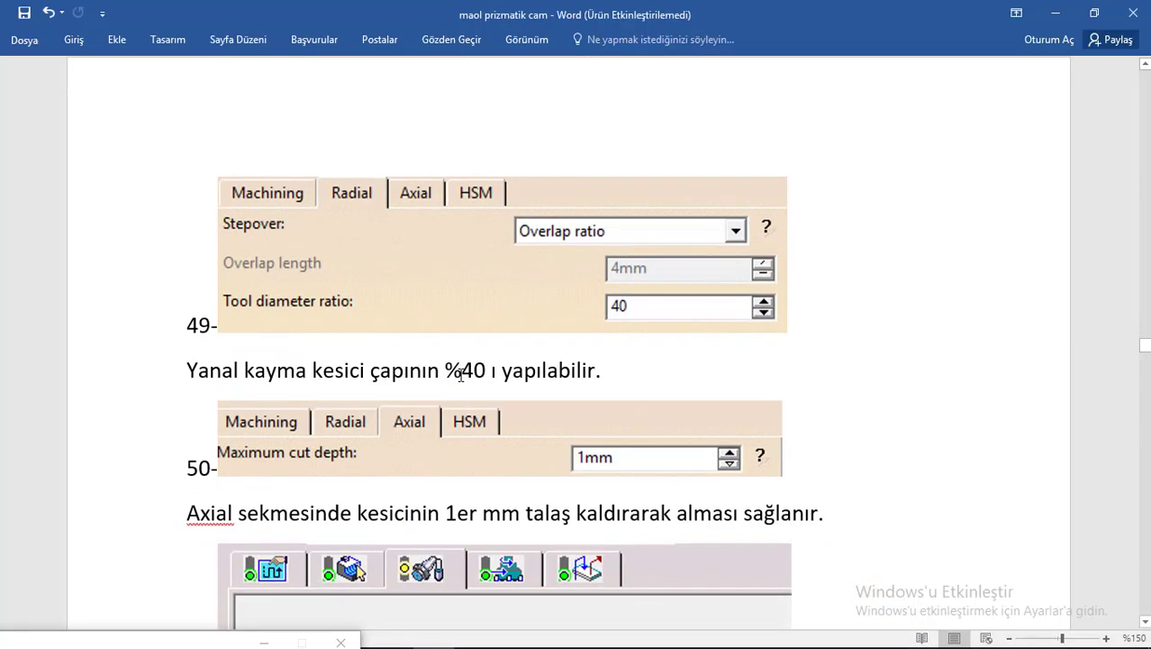
scroll(460, 374, "up", 4)
scroll(461, 375, "up", 8)
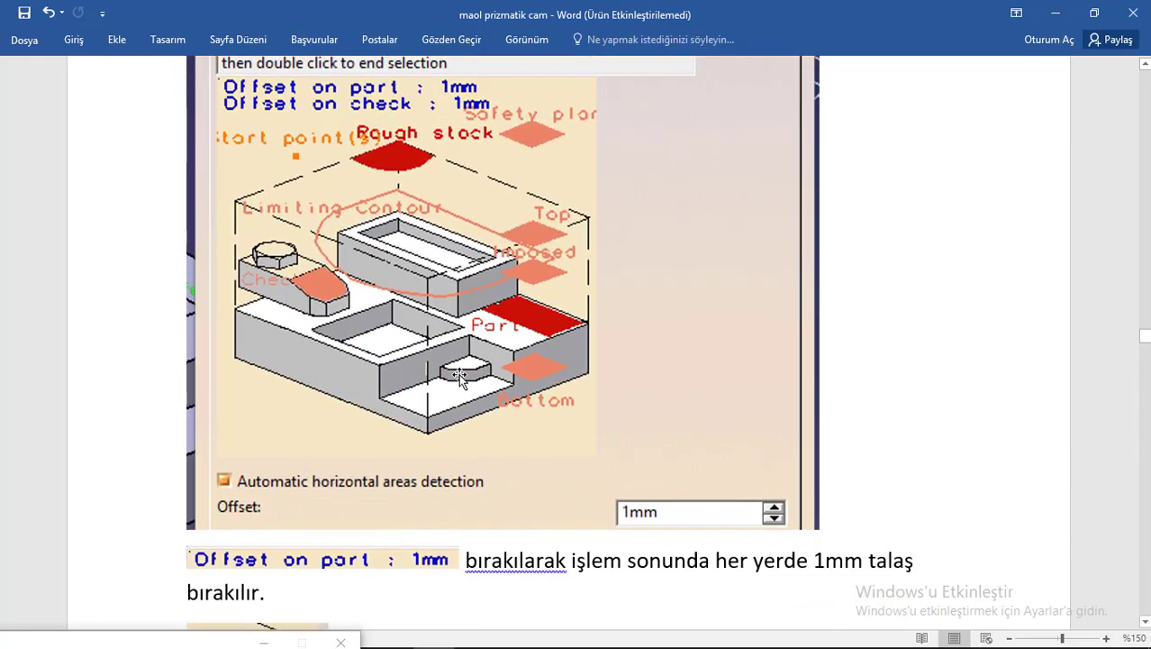
scroll(459, 379, "down", 8)
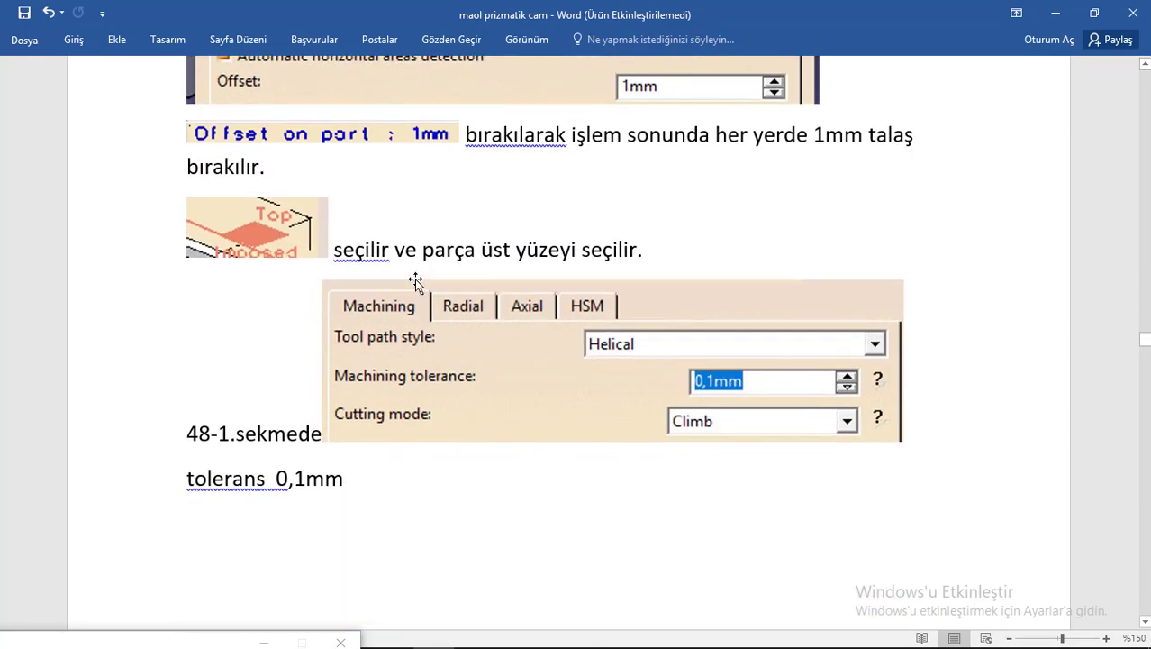
scroll(446, 274, "down", 8)
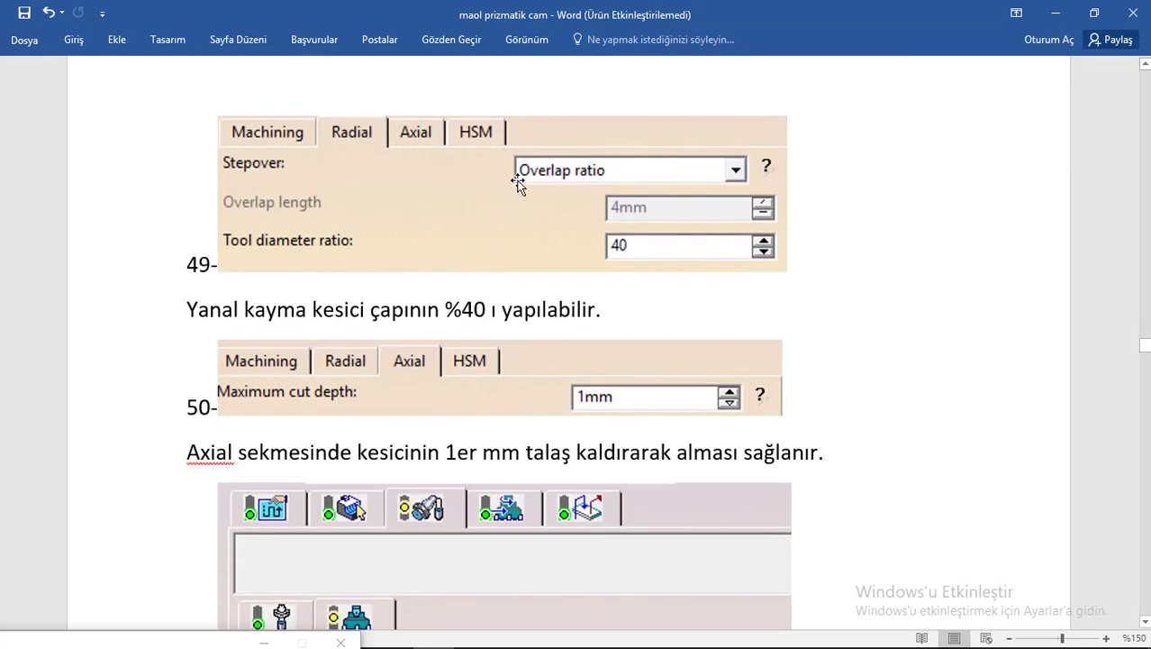
scroll(419, 302, "down", 8)
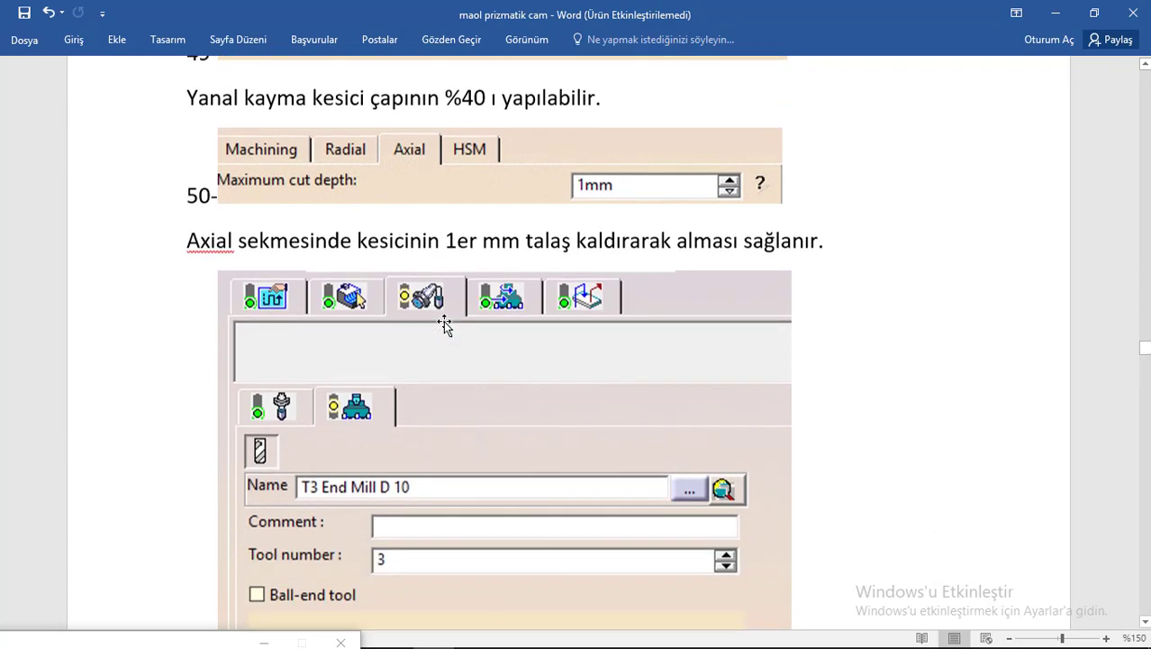
scroll(434, 322, "down", 10)
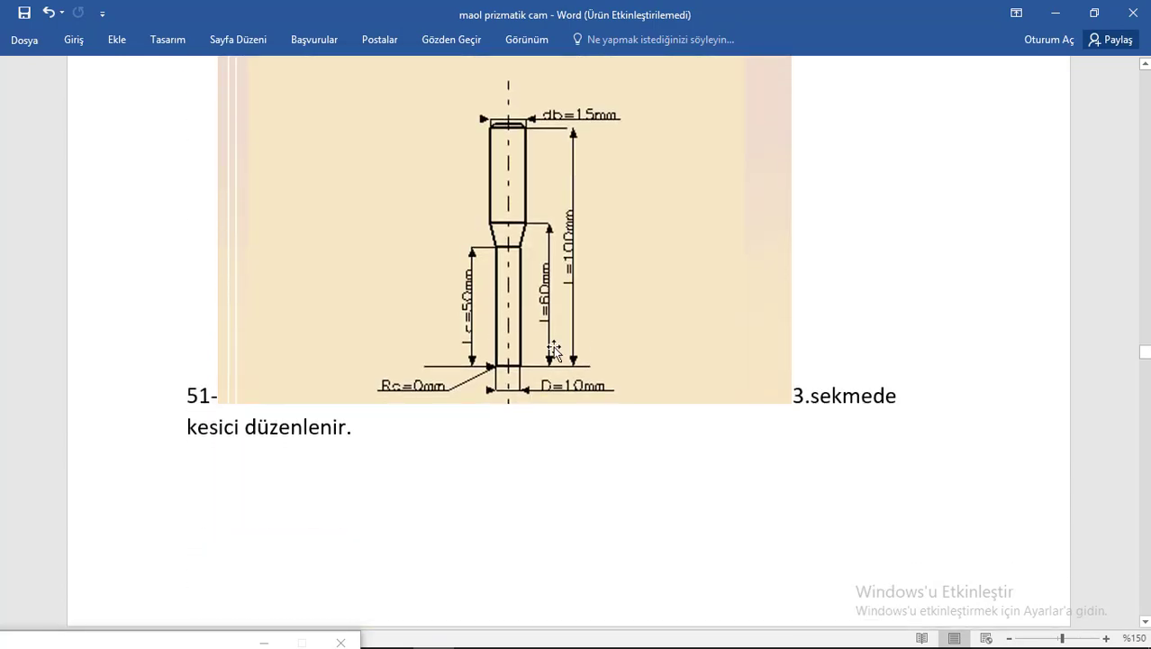
scroll(412, 340, "down", 7)
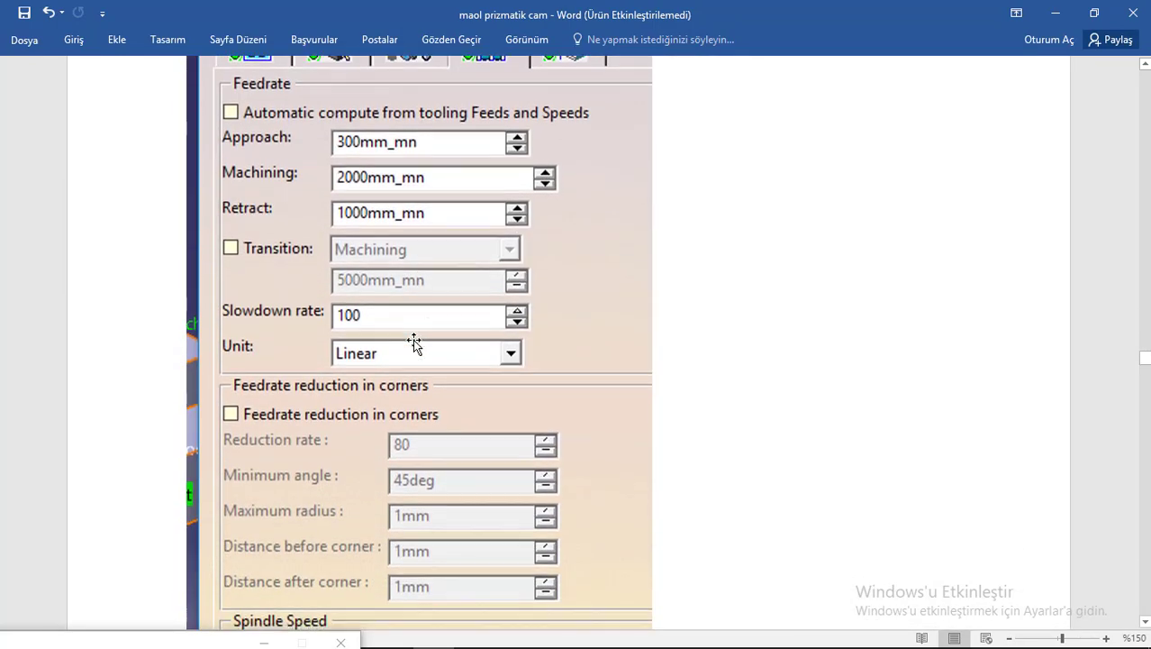
scroll(406, 329, "up", 2)
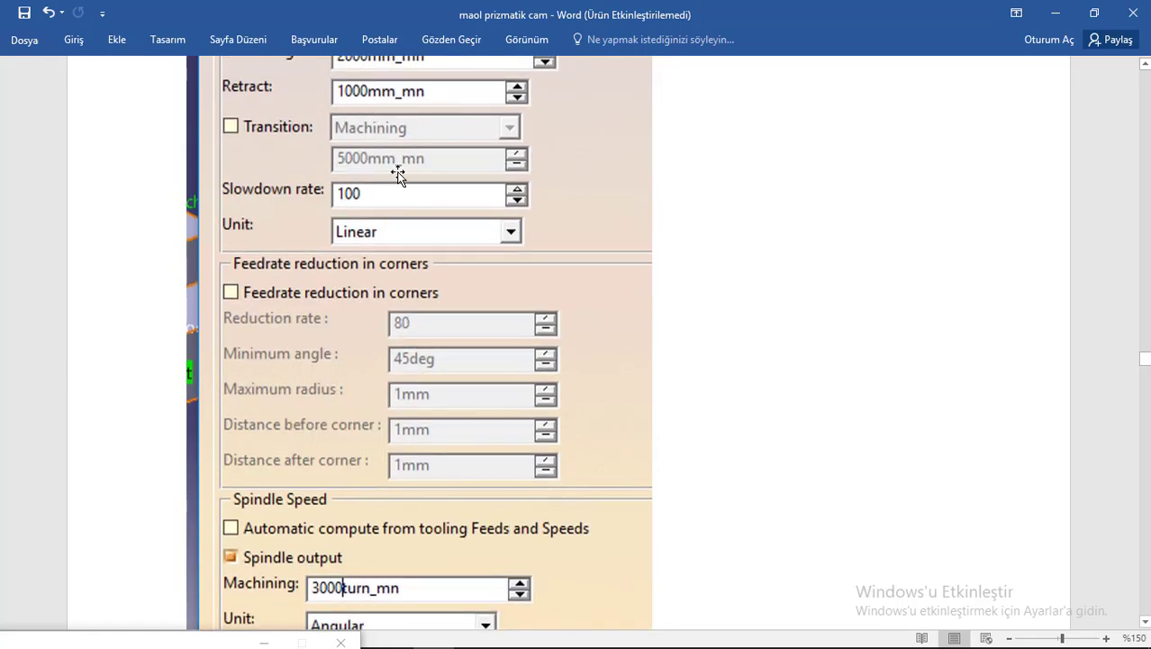
scroll(430, 300, "up", 3)
mouse_move(518, 631)
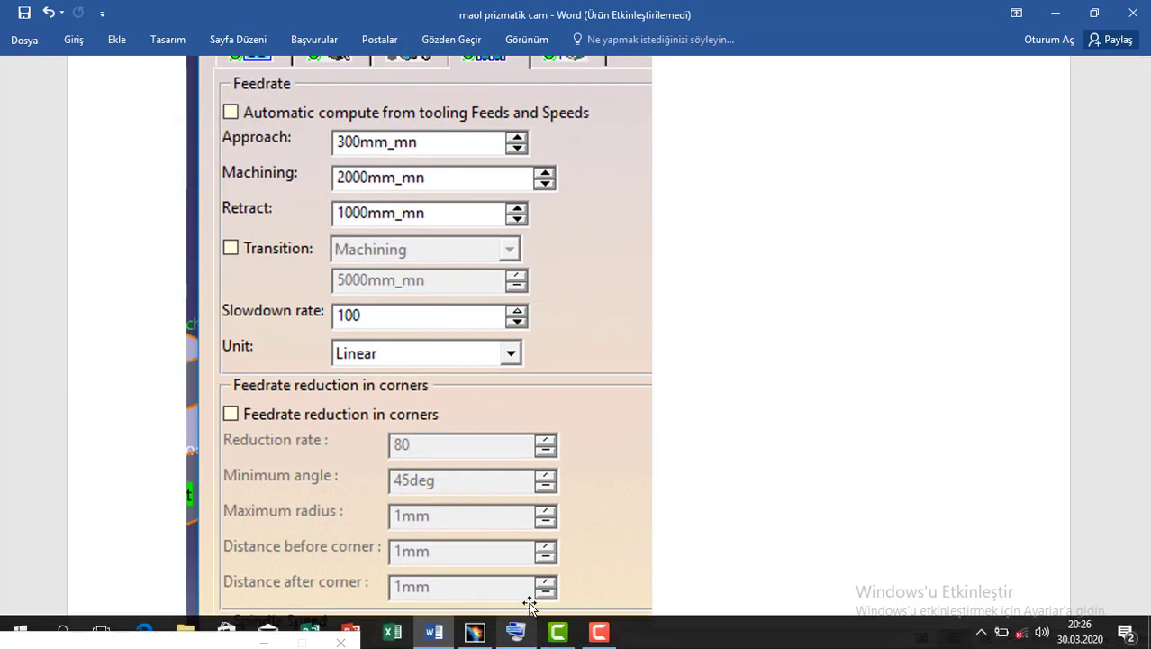
Step: Return to CATIA and disable automatic feed and speed computation, setting the machining feedrate to 2000 mm_mn and spindle speed to 3000 turn_mn
left_click(475, 633)
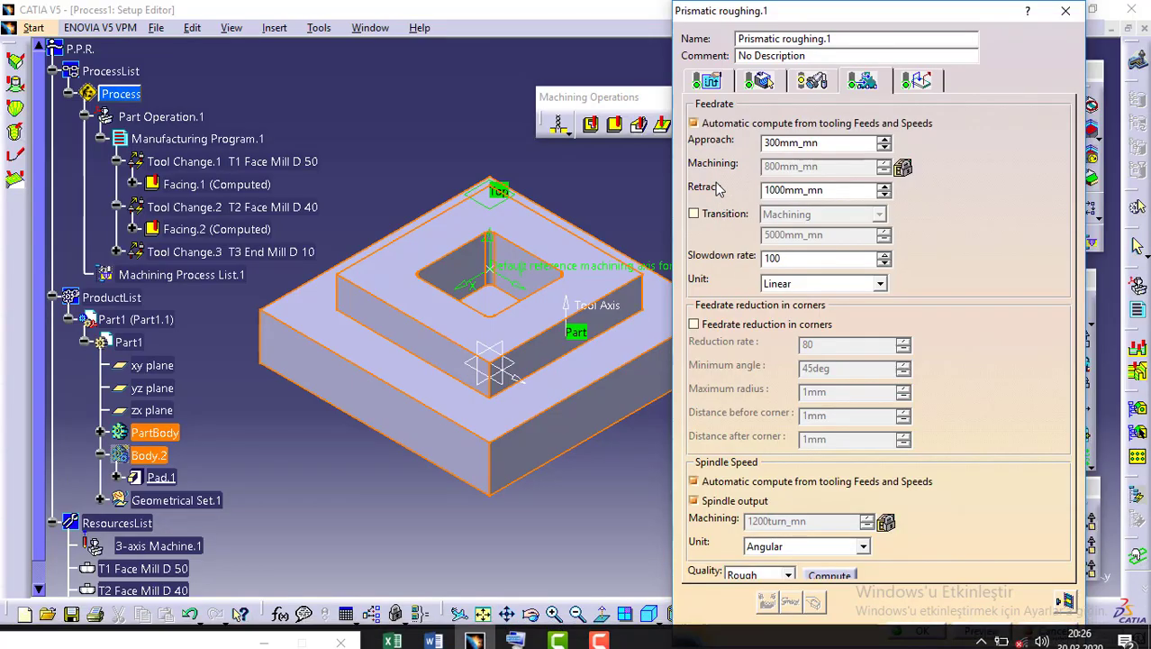
left_click(695, 124)
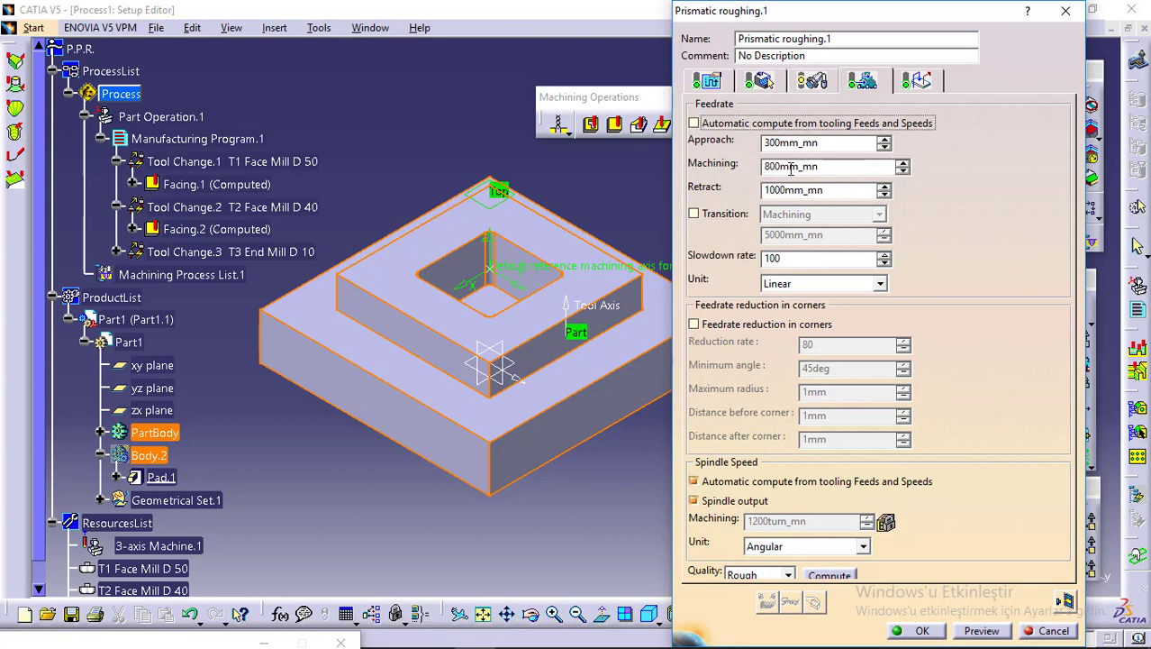
left_click_drag(781, 169, 705, 176)
type("2000")
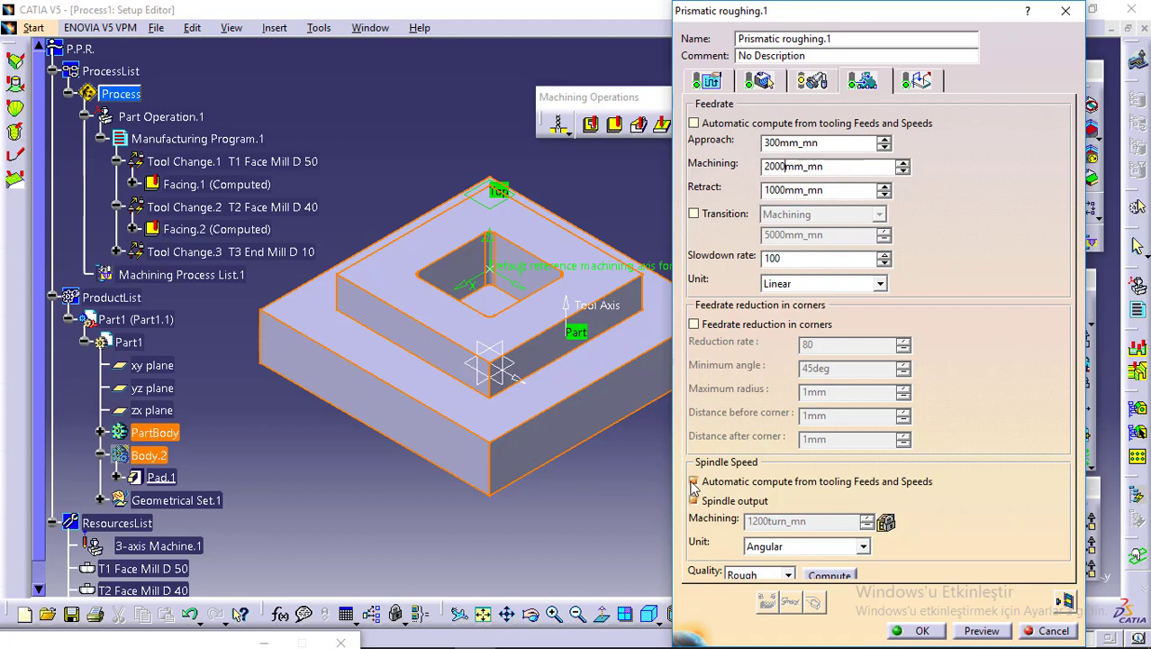
left_click(694, 483)
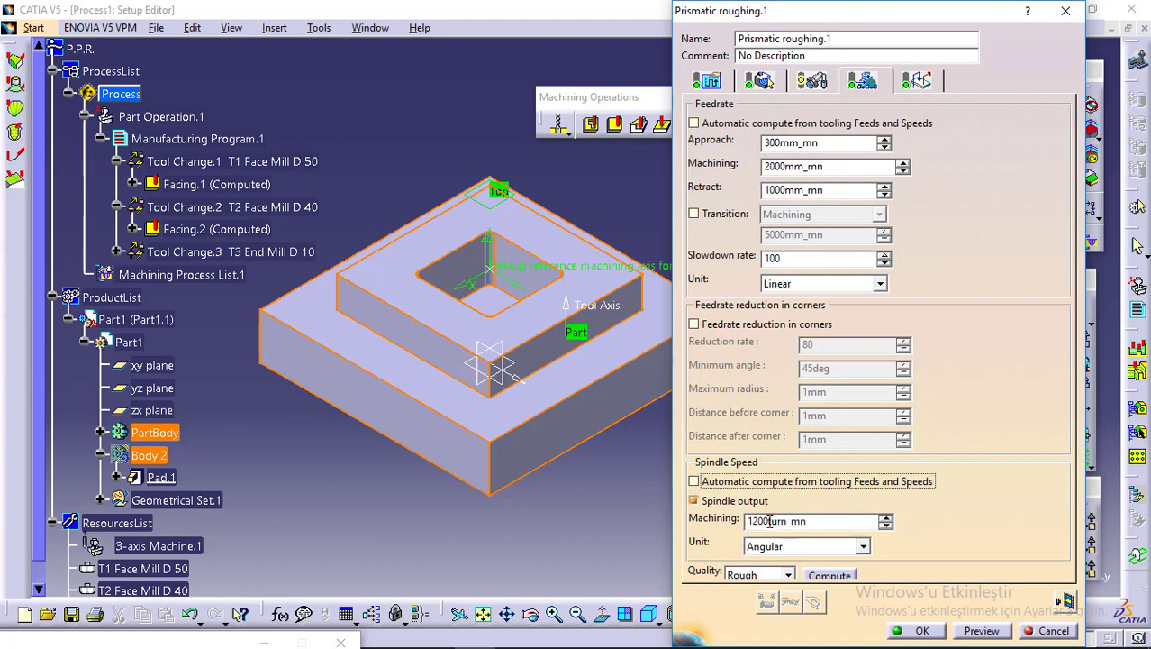
left_click_drag(770, 521, 678, 526)
type("3000")
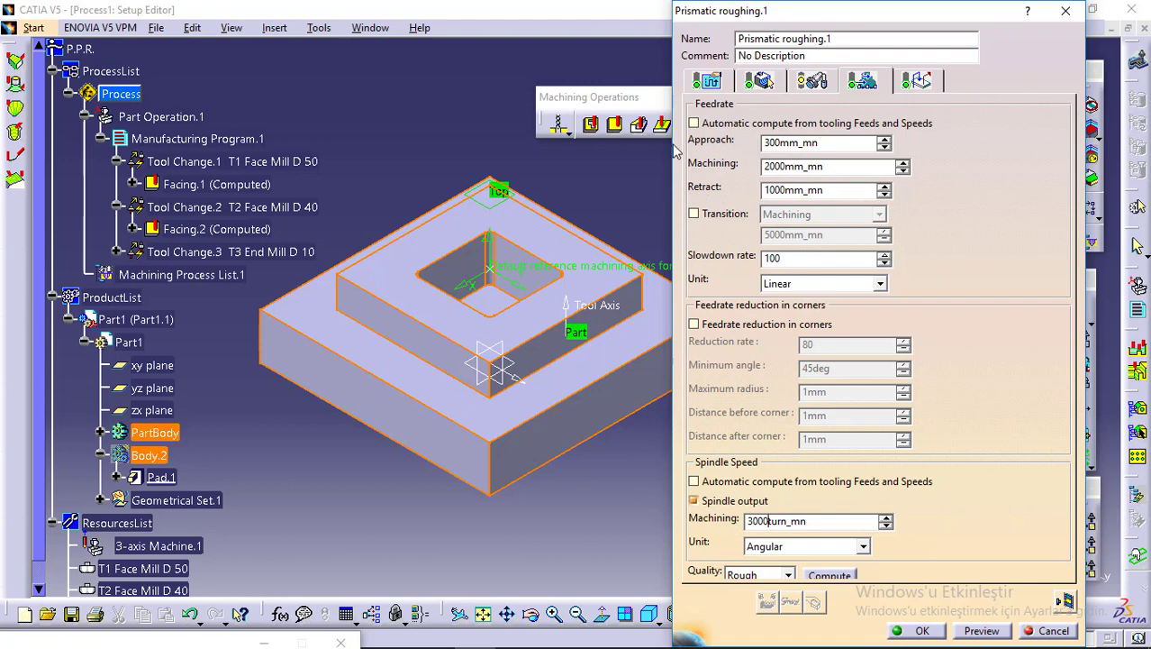
Step: Set the Automatic macro's ramping angle to 8 deg
left_click(919, 81)
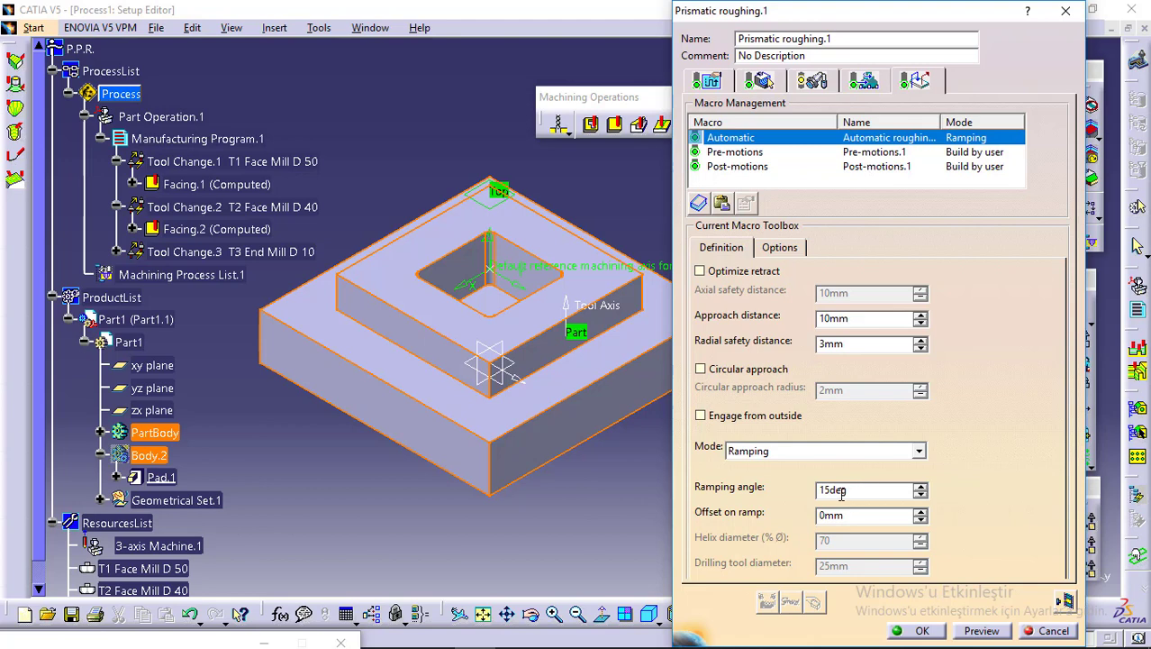
key("shift+Home")
type("8")
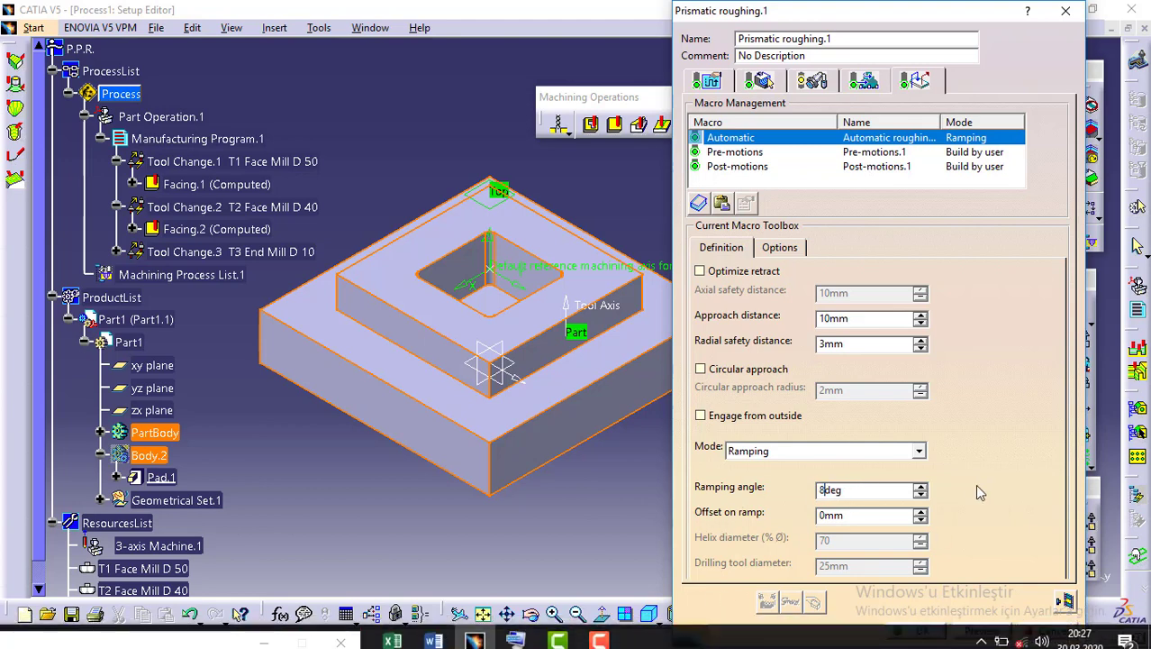
Step: Compute the prismatic roughing tool path and play its video material-removal simulation to the end
left_click(1067, 602)
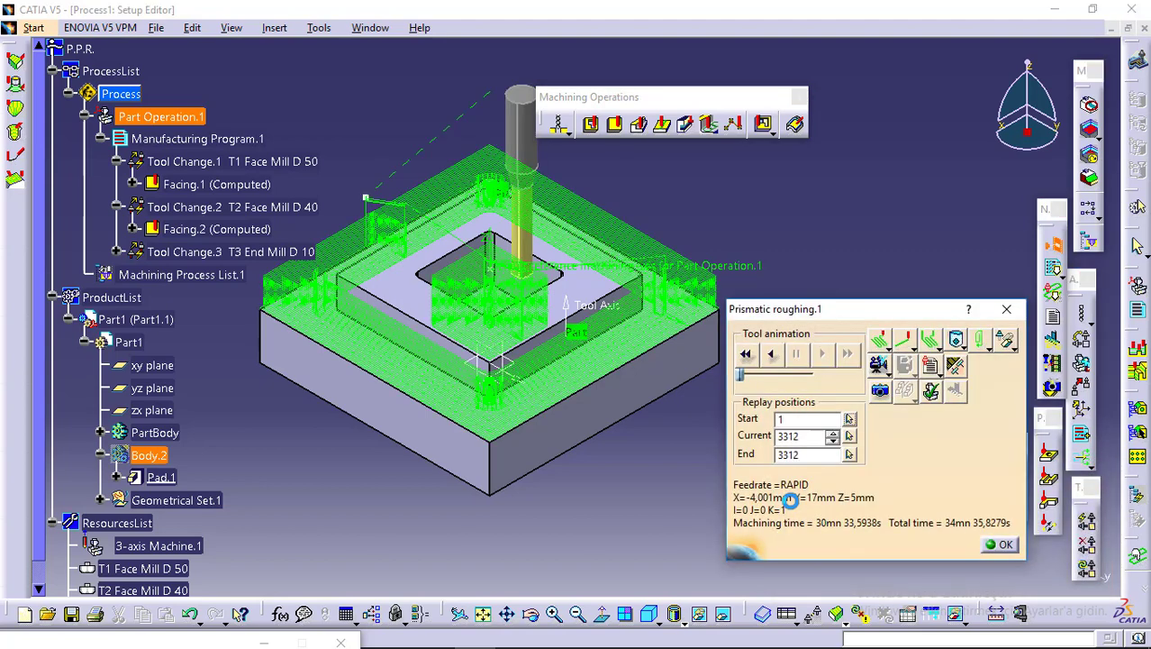
left_click(880, 366)
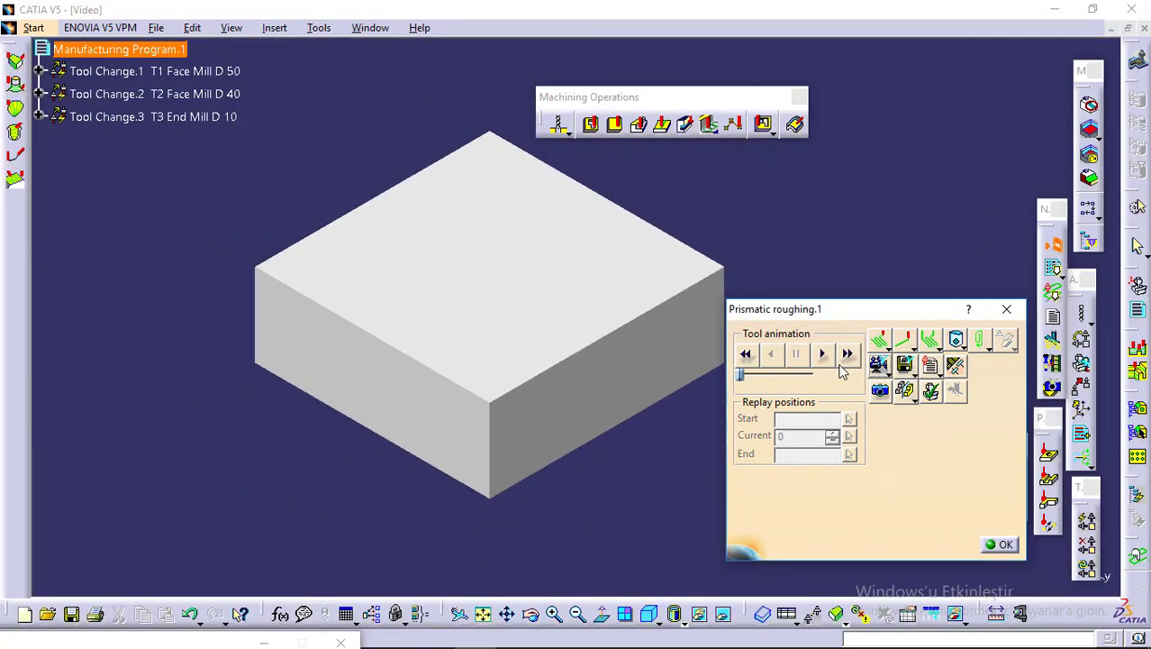
left_click(821, 354)
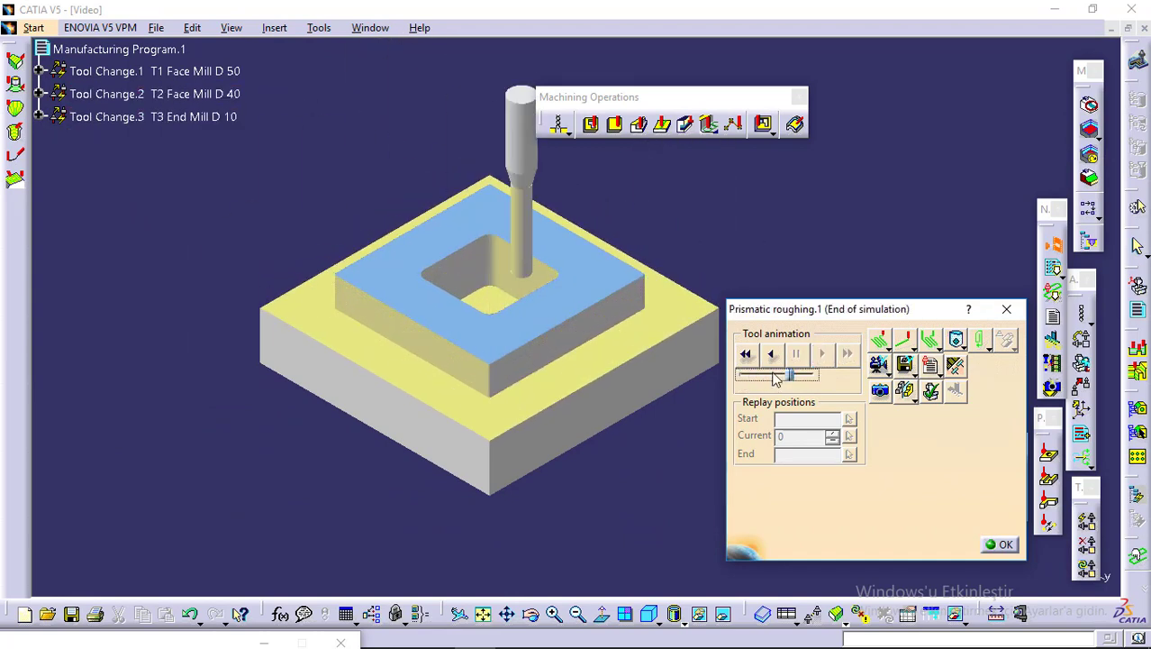
Step: Close the simulation, accept the prismatic roughing operation, and expand the T3 End Mill D 10 tool change in the tree
left_click(1000, 544)
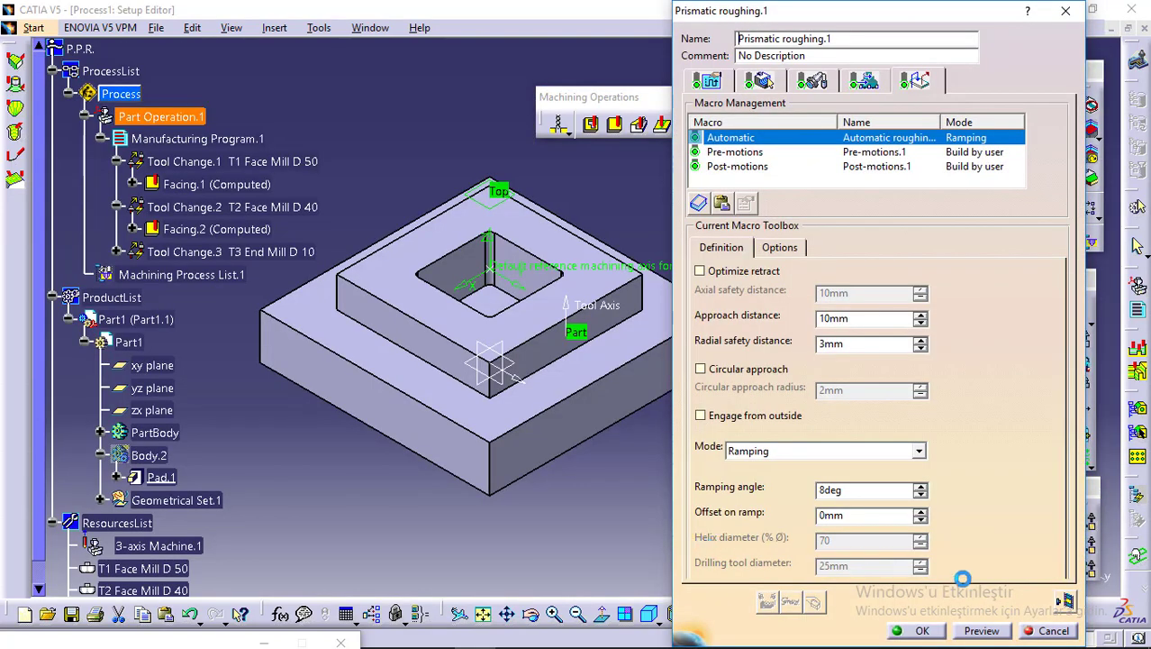
left_click(919, 631)
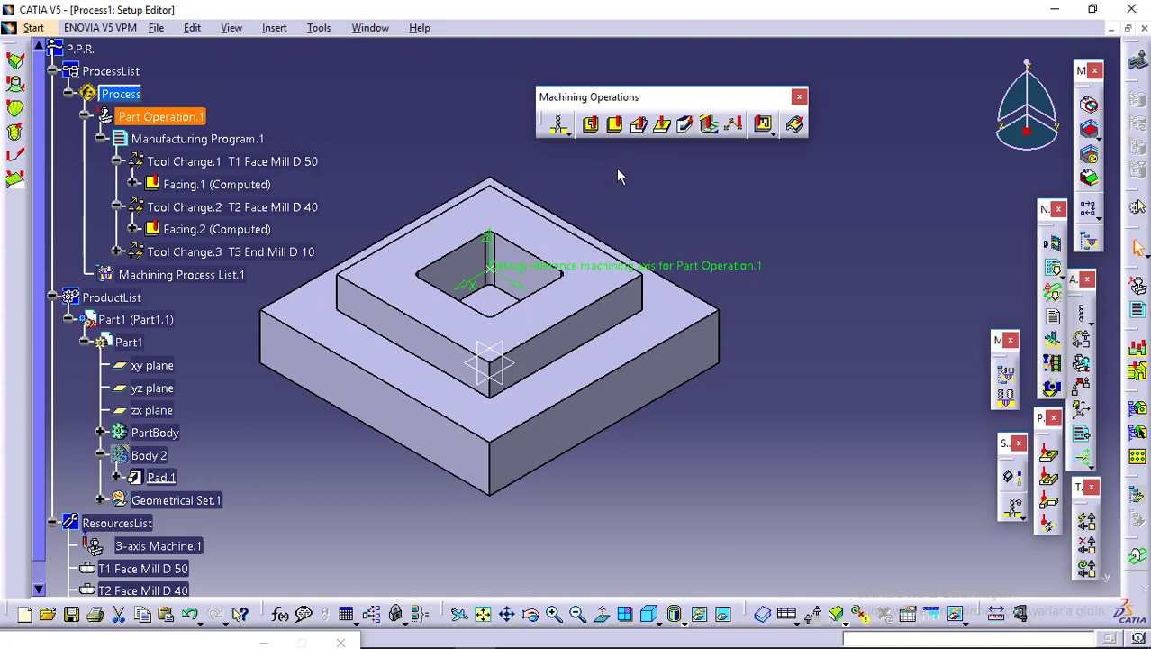
left_click(594, 124)
mouse_move(625, 645)
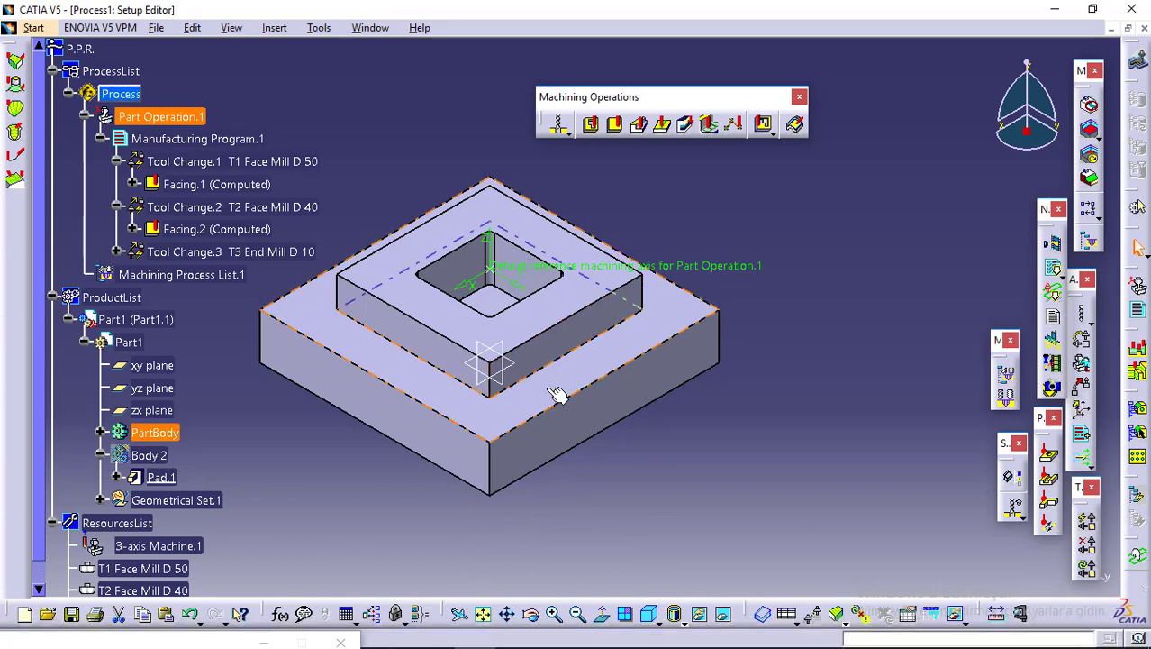
left_click(117, 252)
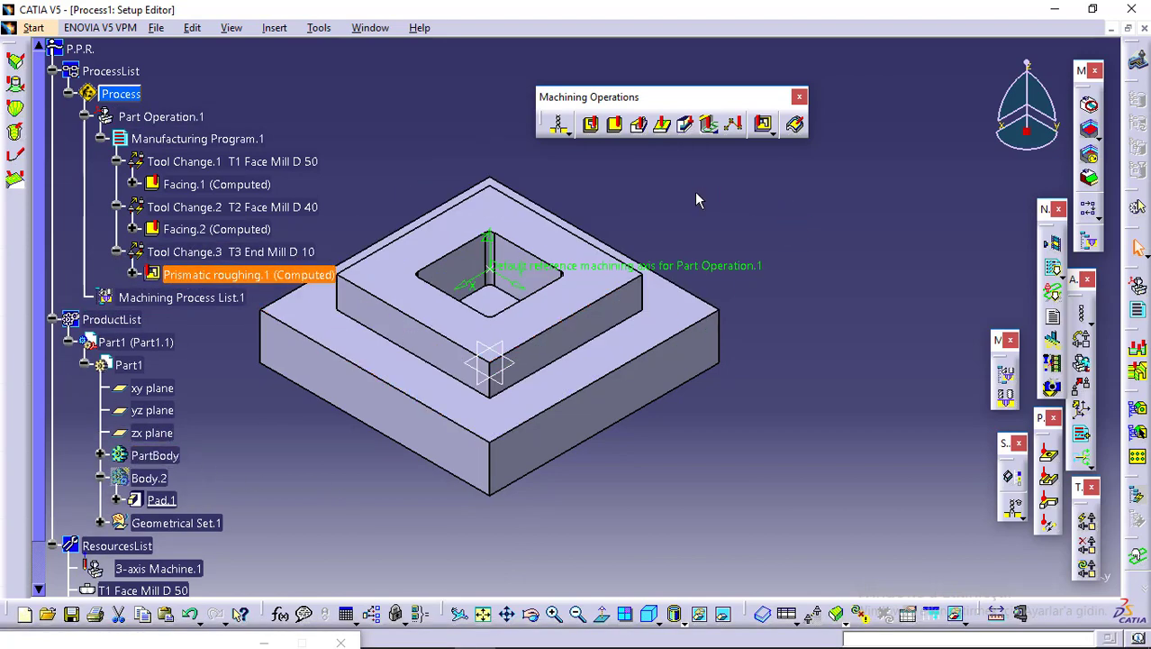
Step: Insert a Profile Contouring operation after the prismatic roughing, with the lower step face as bottom and the raised block's upper face as top
left_click(640, 126)
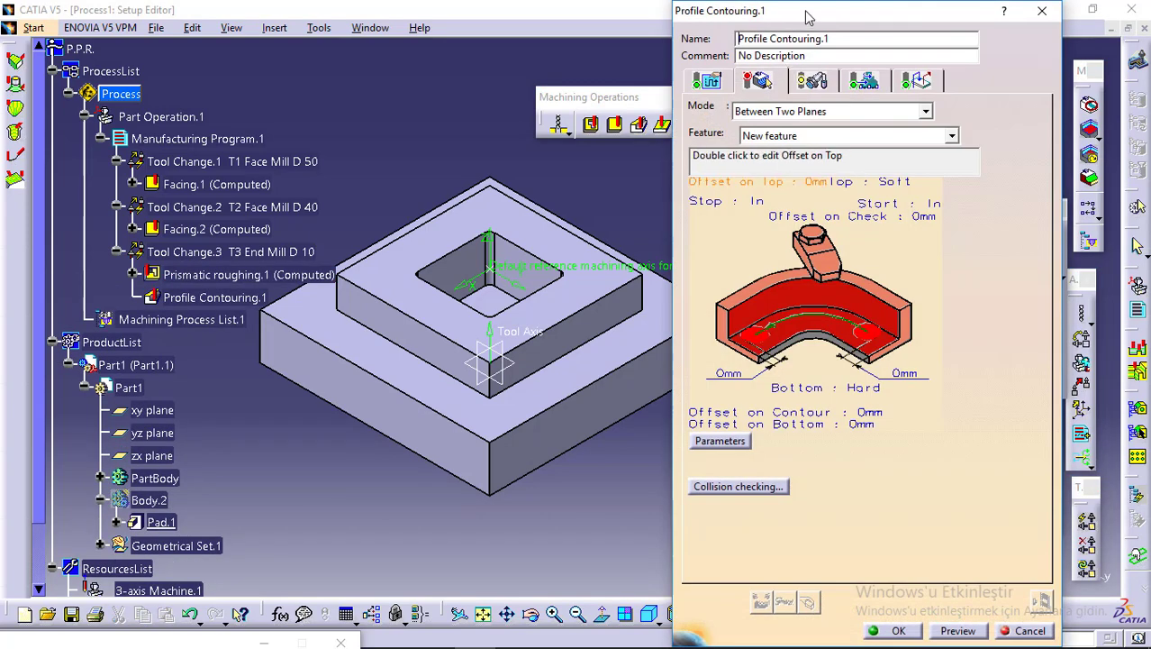
left_click_drag(806, 16, 844, 17)
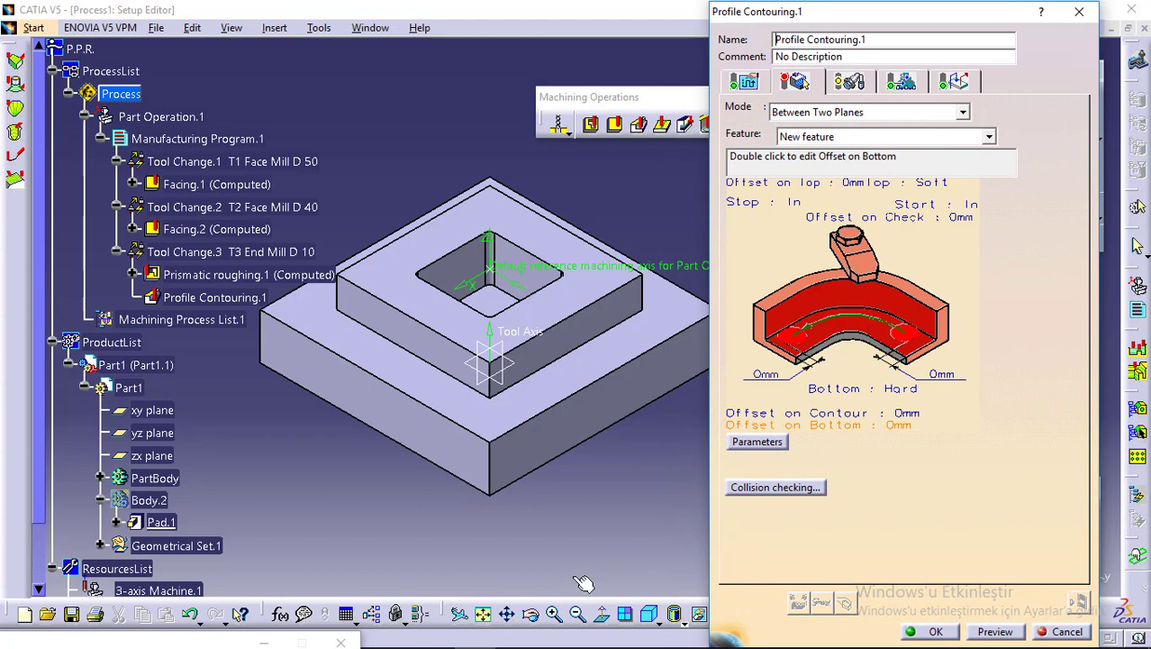
left_click(829, 328)
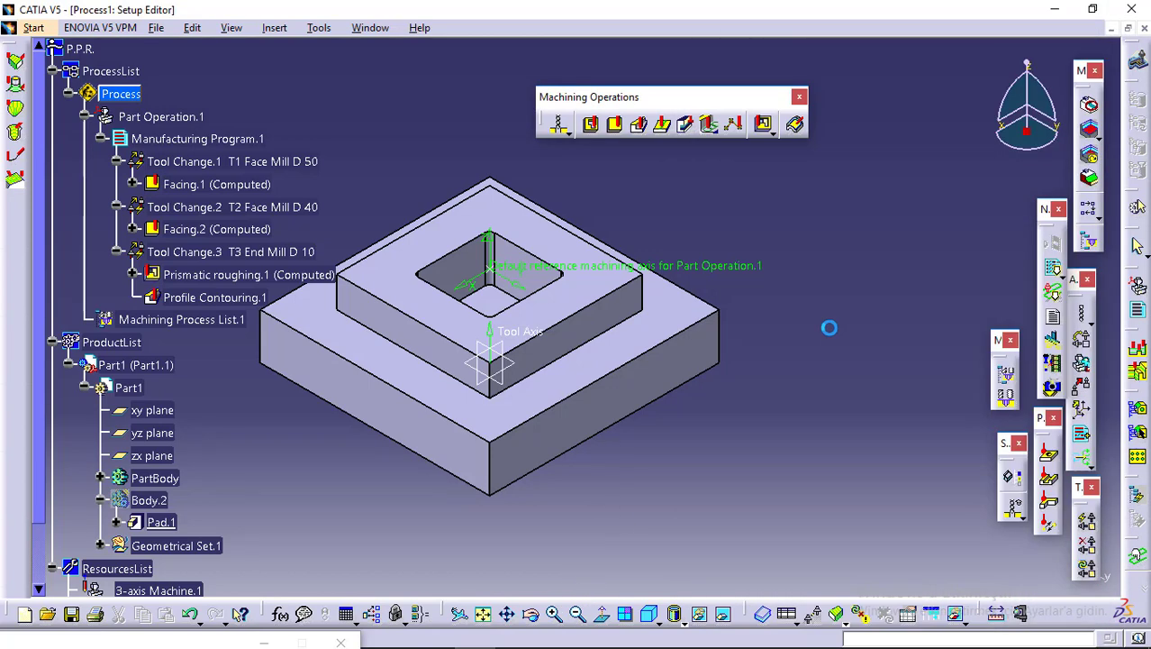
left_click(630, 363)
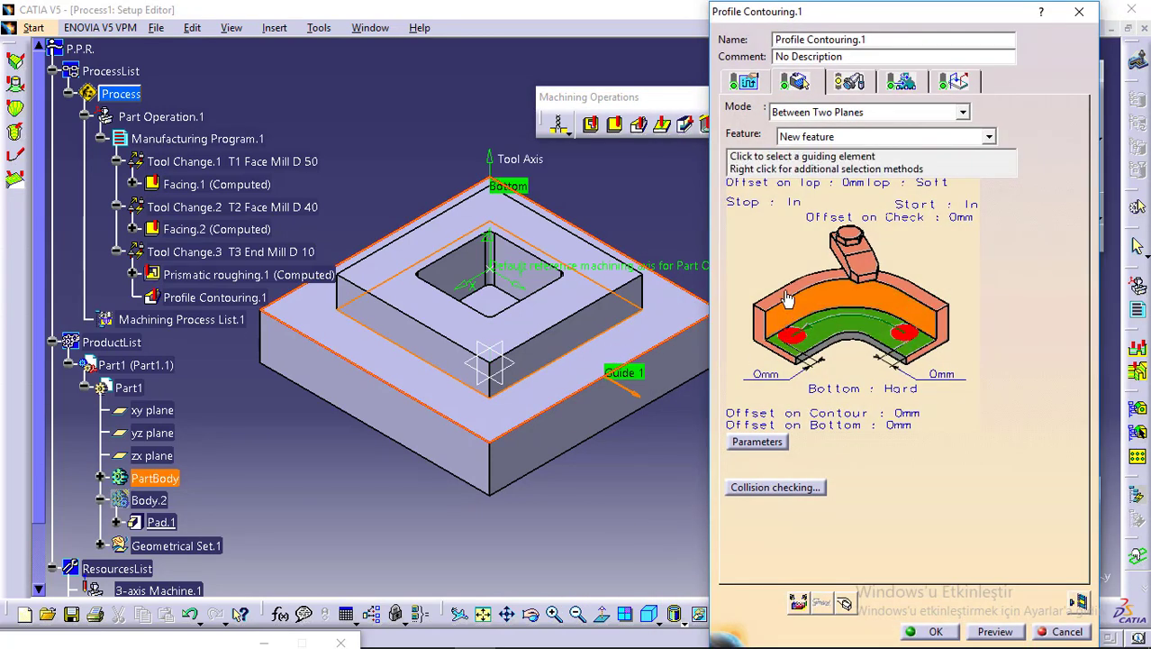
left_click(784, 286)
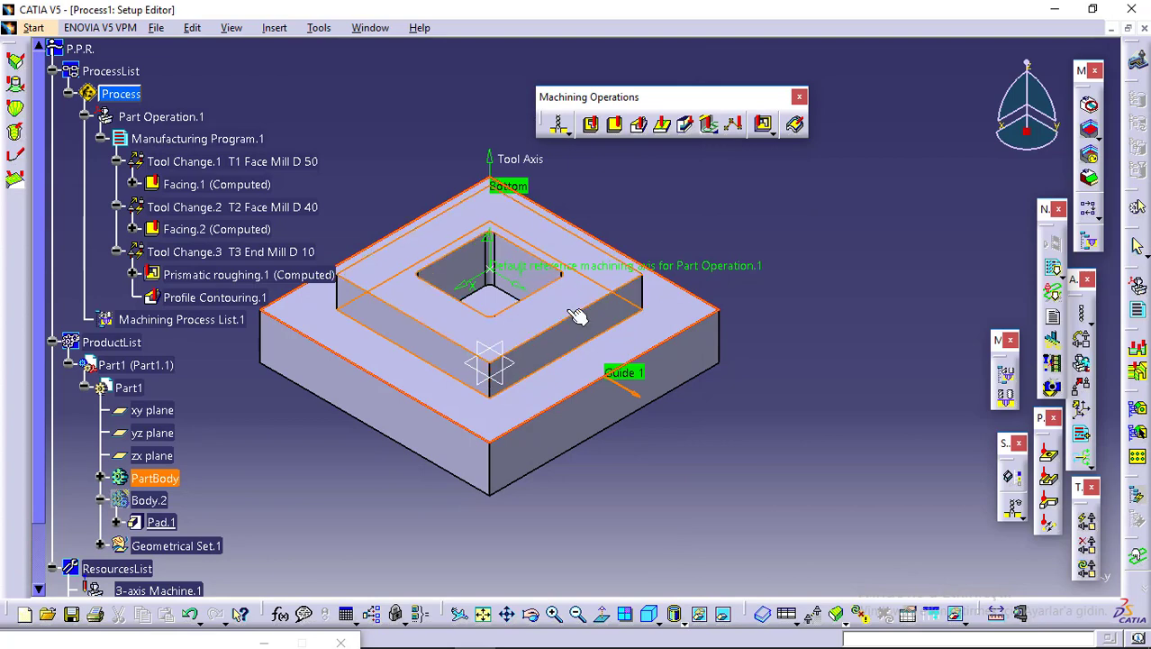
left_click(578, 316)
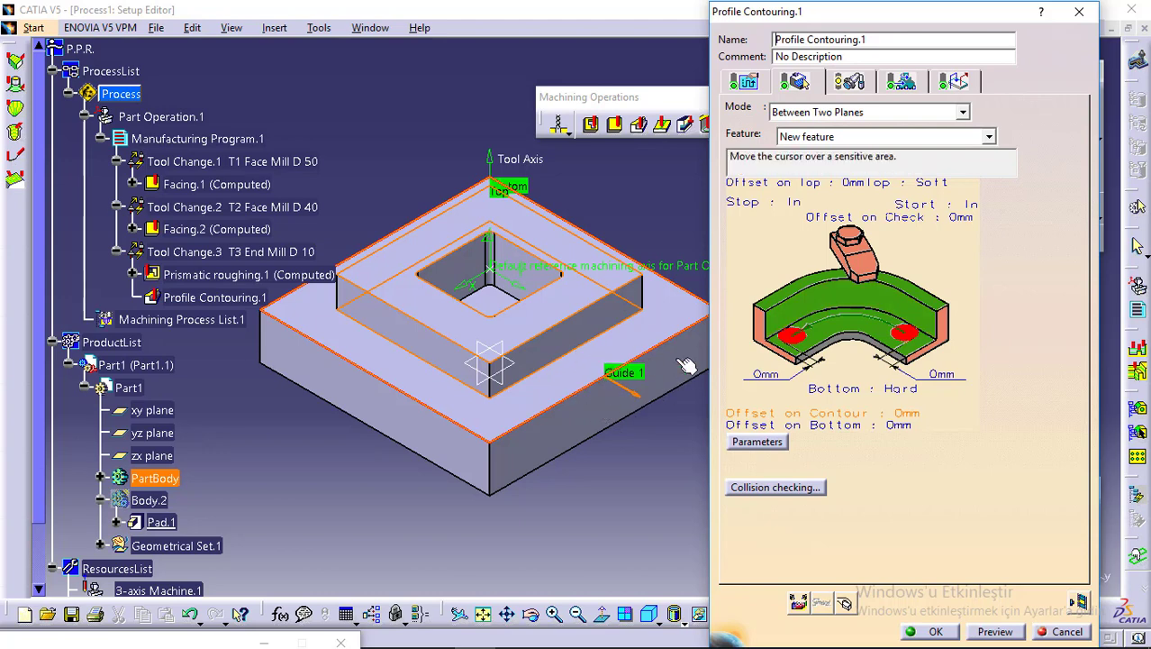
Step: Remove all existing guide contours and select the closed edge loop around the raised block's base as the new guide
right_click(887, 308)
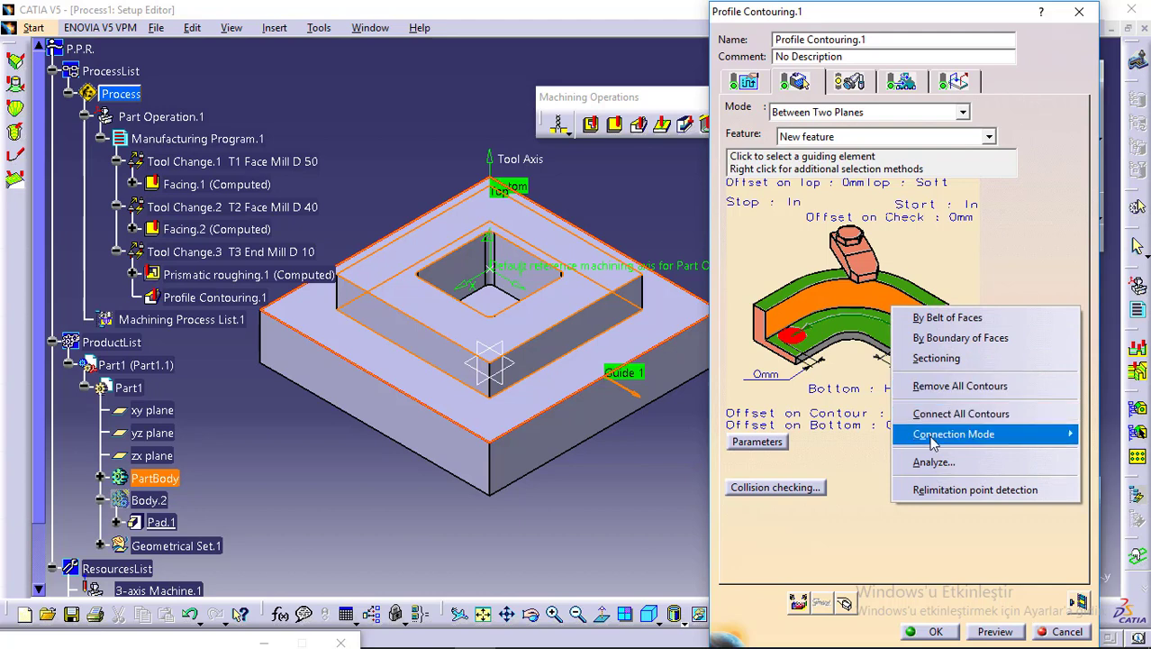
left_click(935, 386)
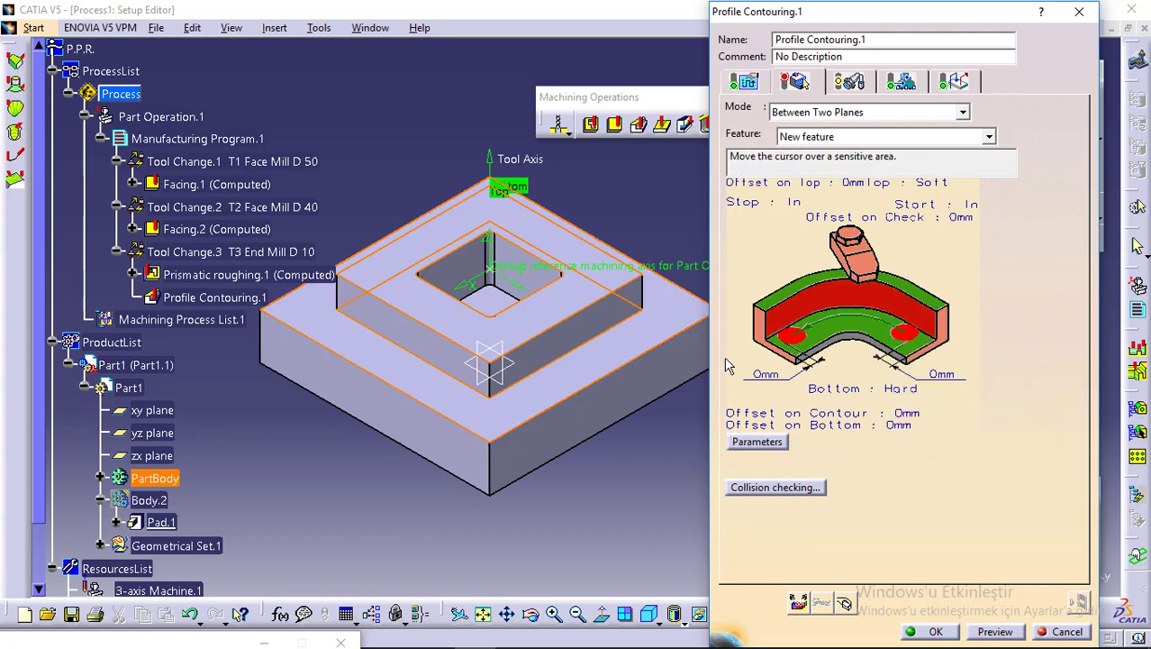
left_click(937, 321)
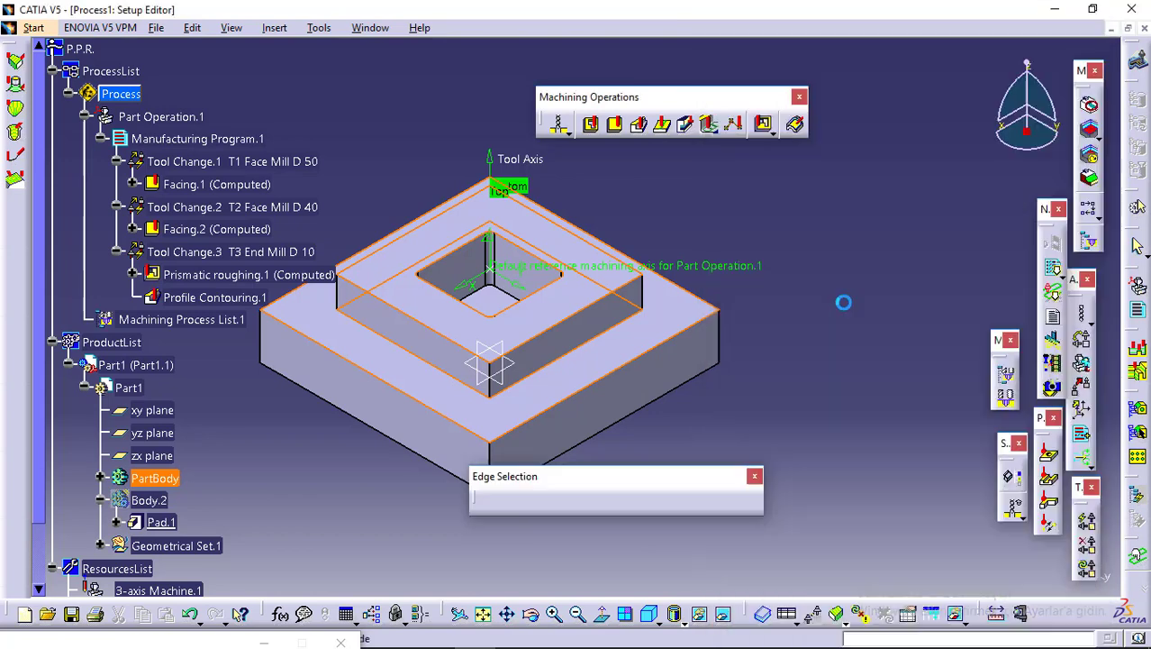
left_click(594, 341)
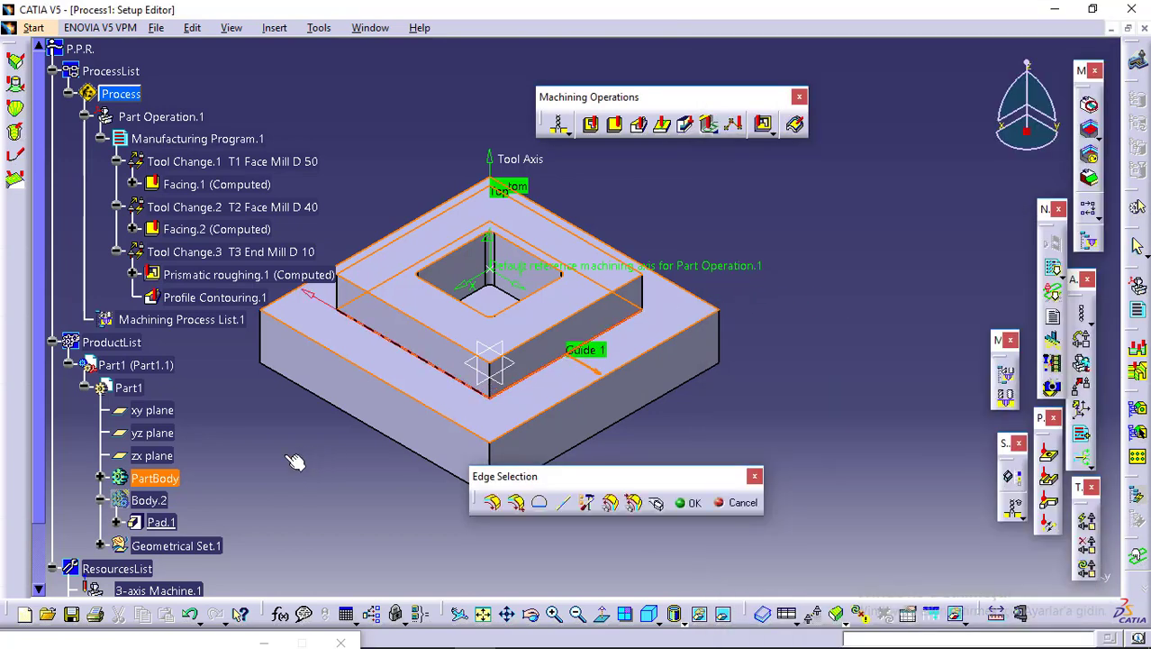
middle_click_drag(295, 461, 808, 372)
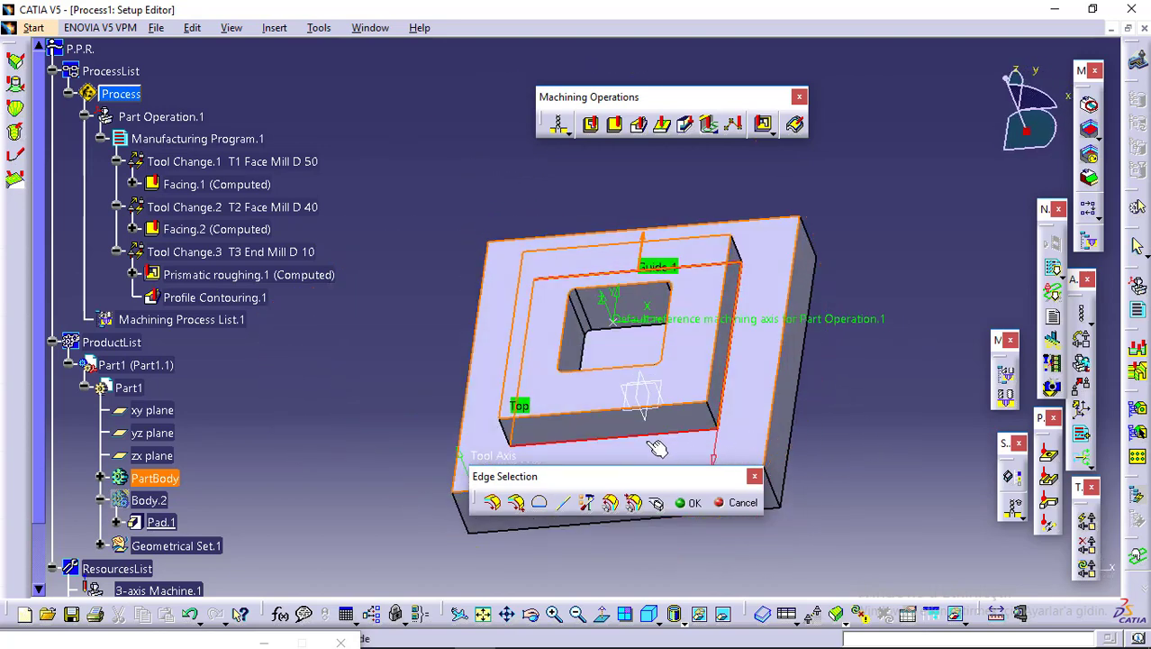
middle_click_drag(397, 410, 674, 360)
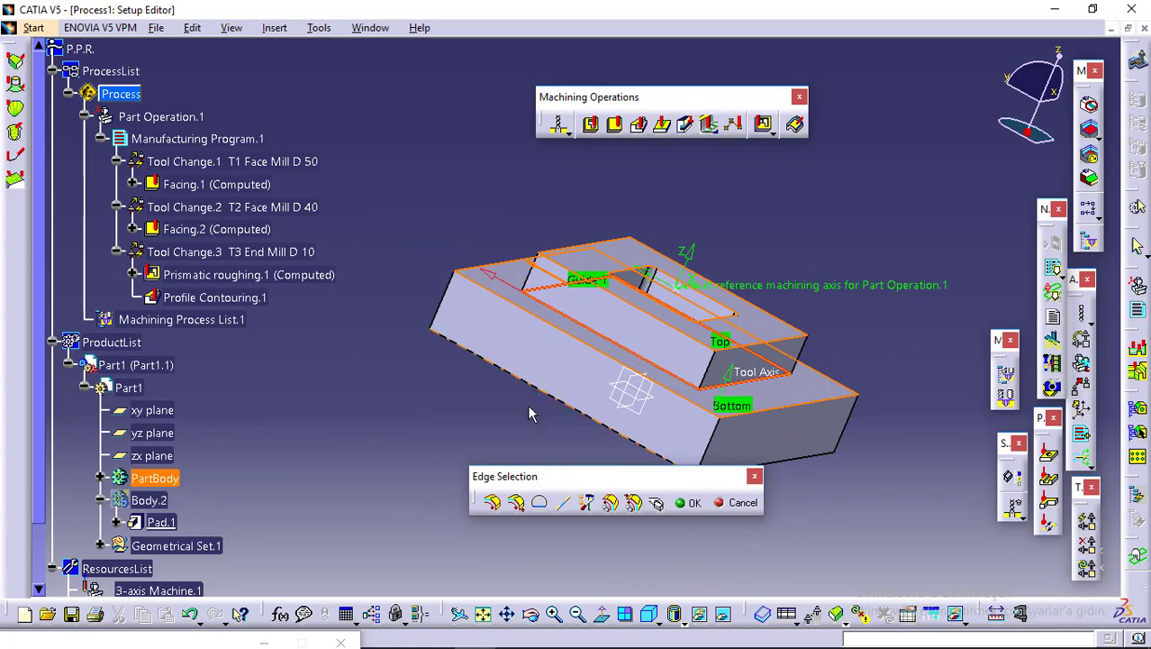
left_click(689, 502)
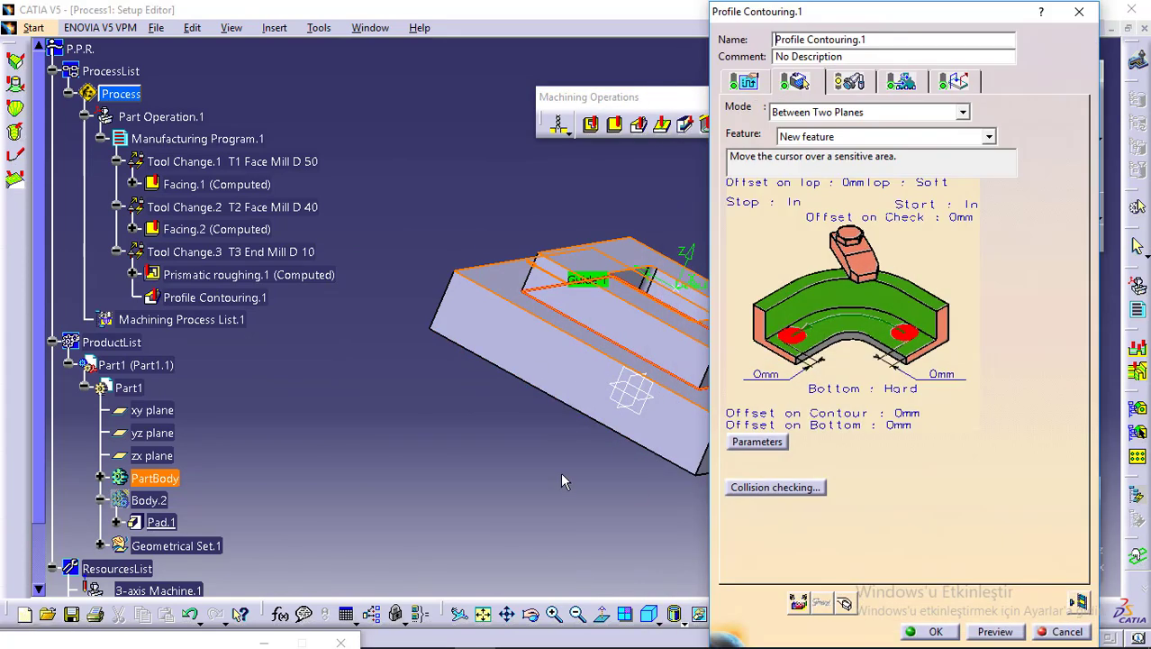
middle_click_drag(560, 472, 309, 434)
middle_click_drag(379, 240, 402, 186)
middle_click_drag(457, 161, 464, 297)
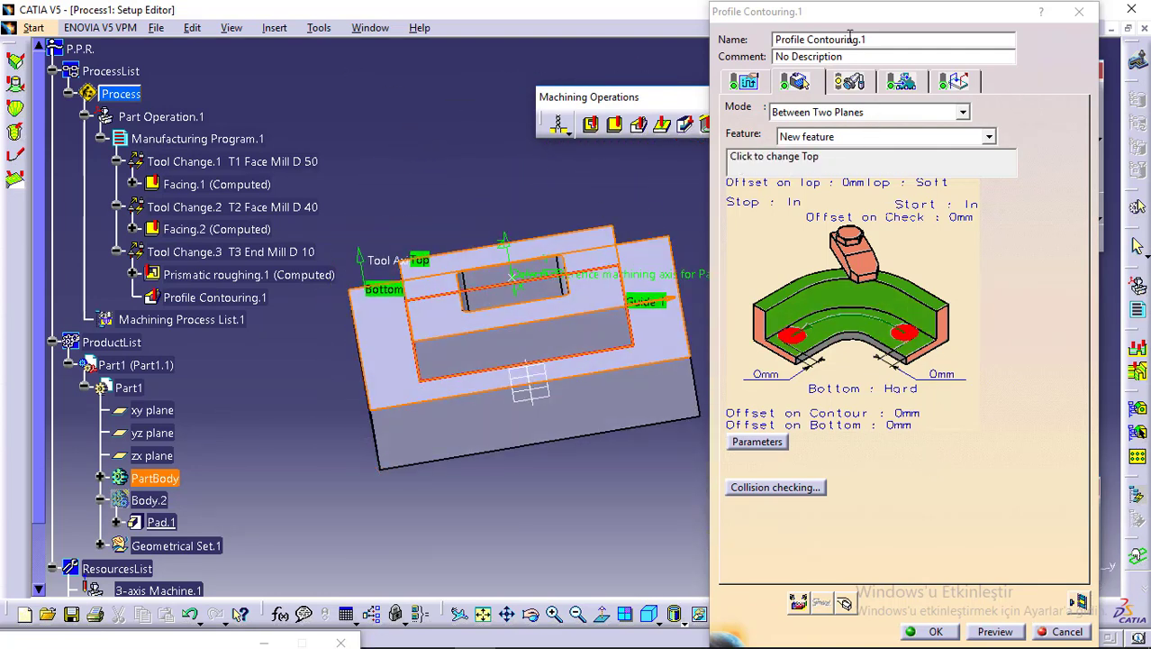
Step: Enable Close tool path in the contouring strategy and set the radial distance between paths to 1 mm
left_click(744, 83)
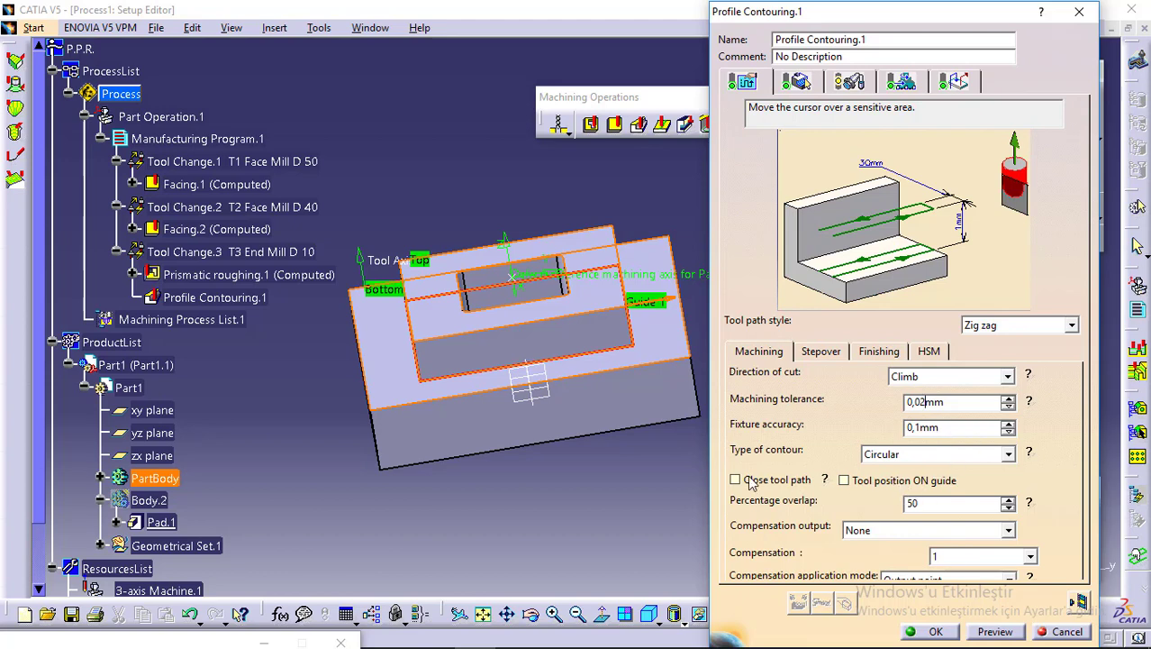
left_click(735, 480)
left_click(813, 355)
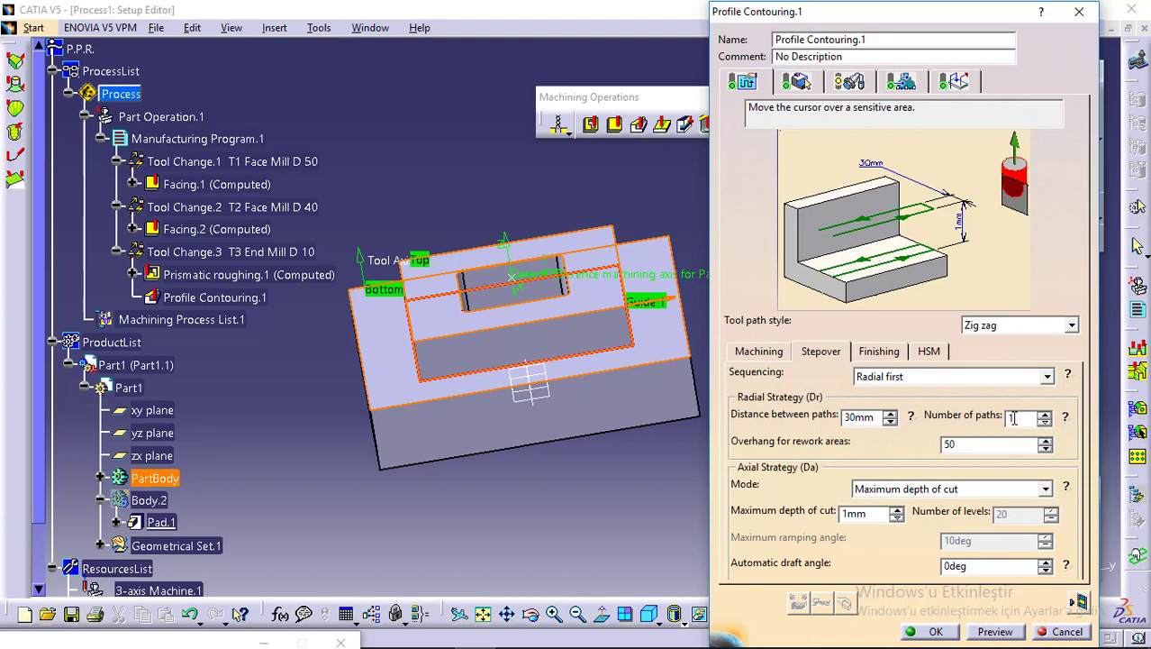
left_click_drag(879, 417, 765, 415)
type("1")
left_click(1065, 416)
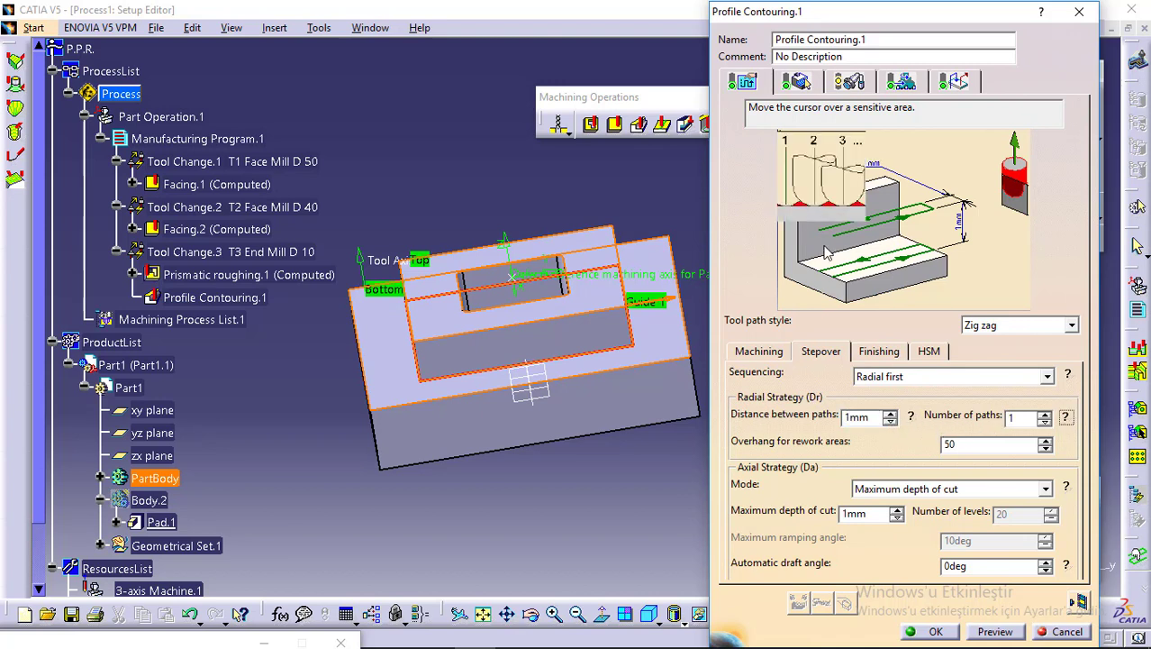
Step: Change the axial strategy mode to Number of levels and set 5 levels
left_click(1068, 488)
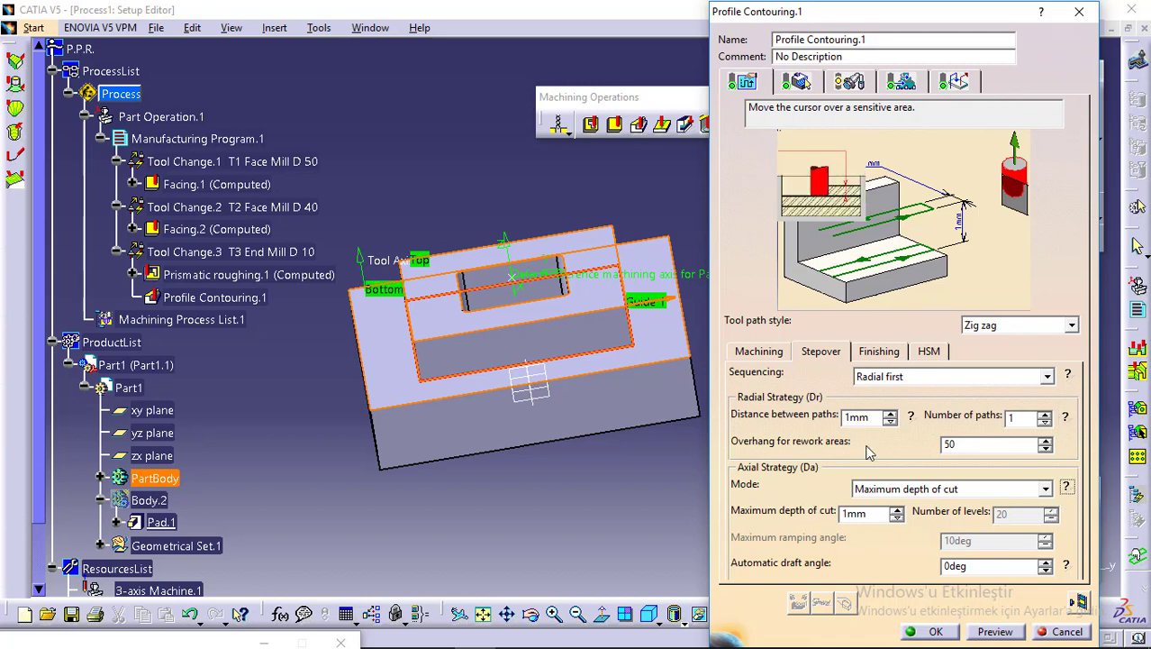
left_click(1045, 490)
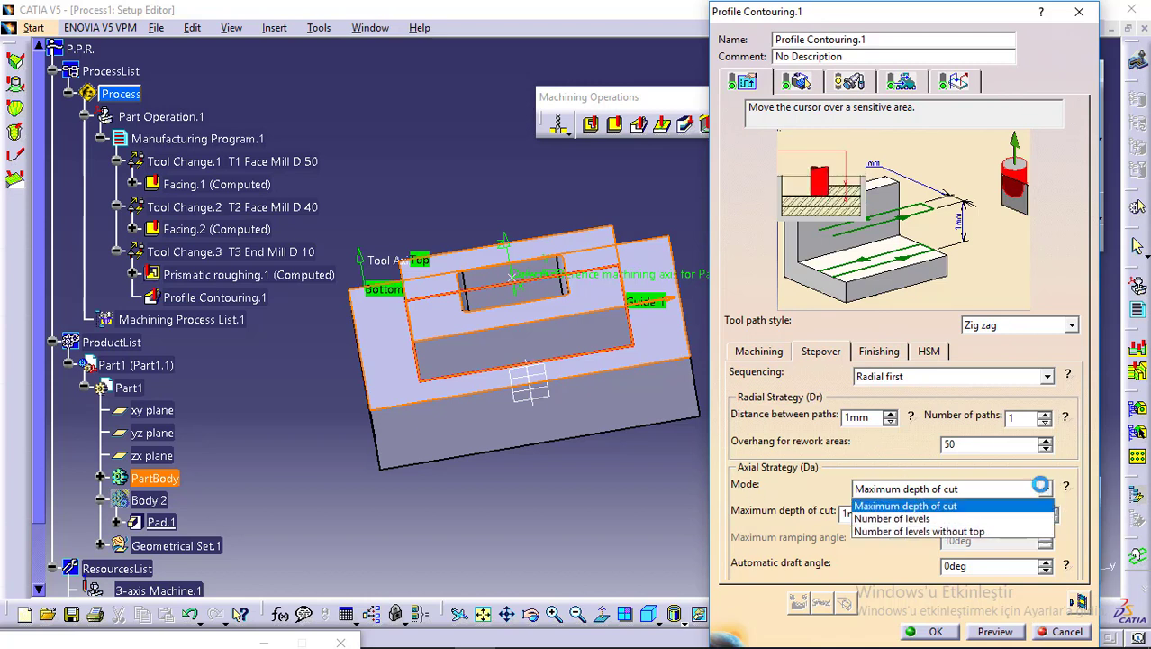
left_click(980, 517)
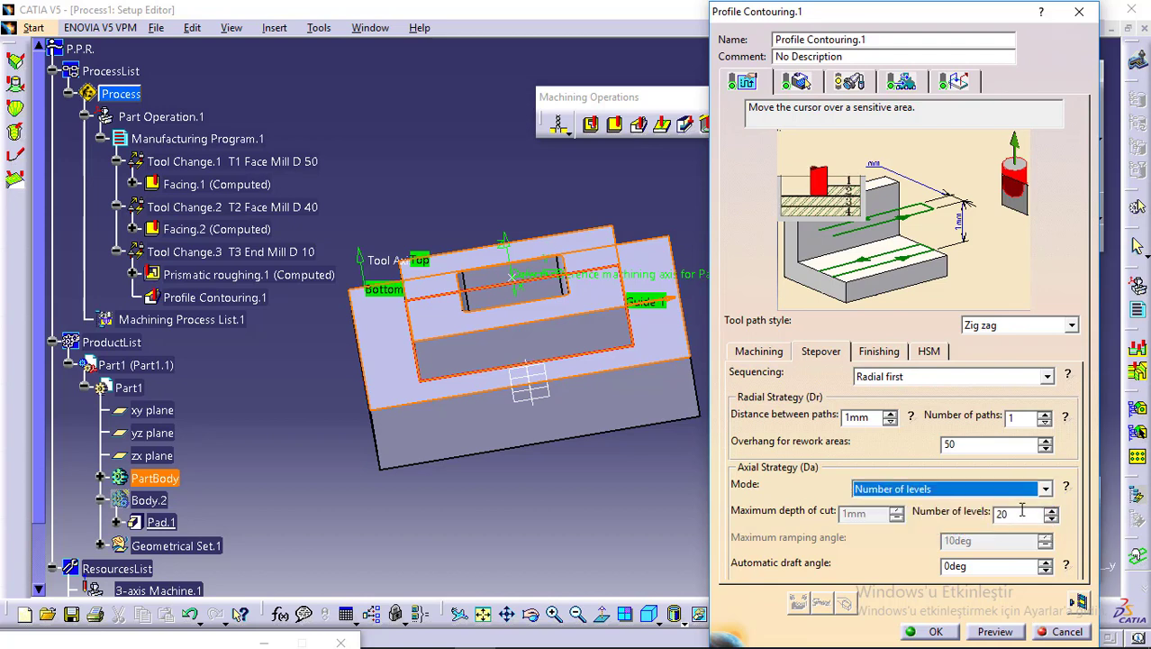
left_click(1023, 510)
type("5")
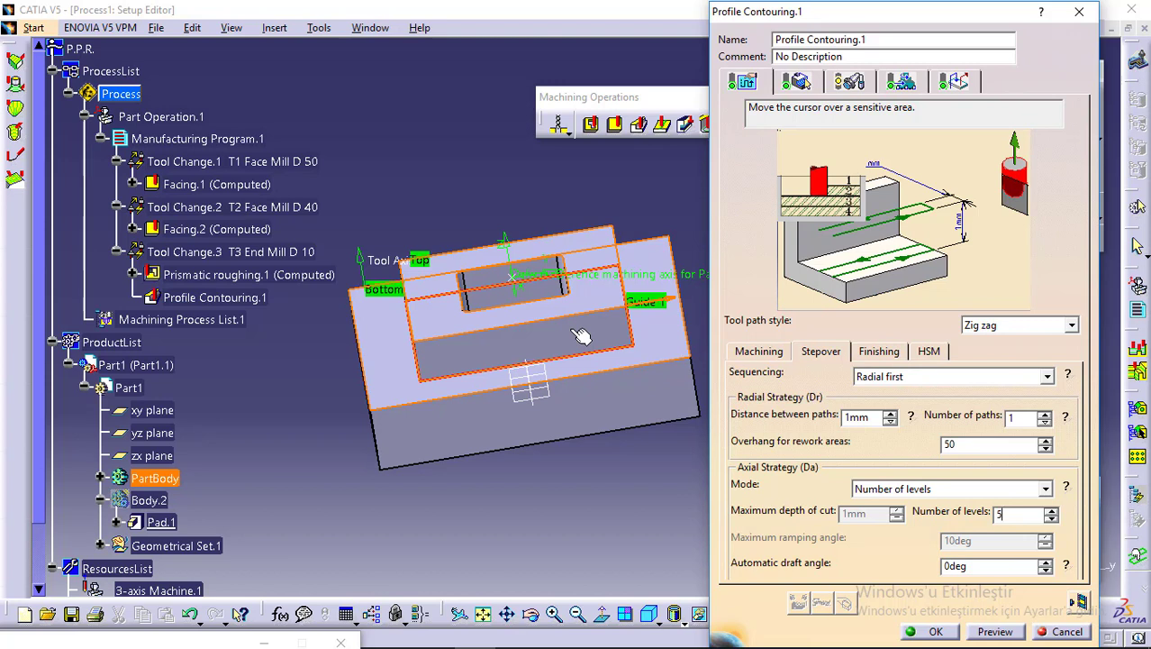
left_click(1066, 489)
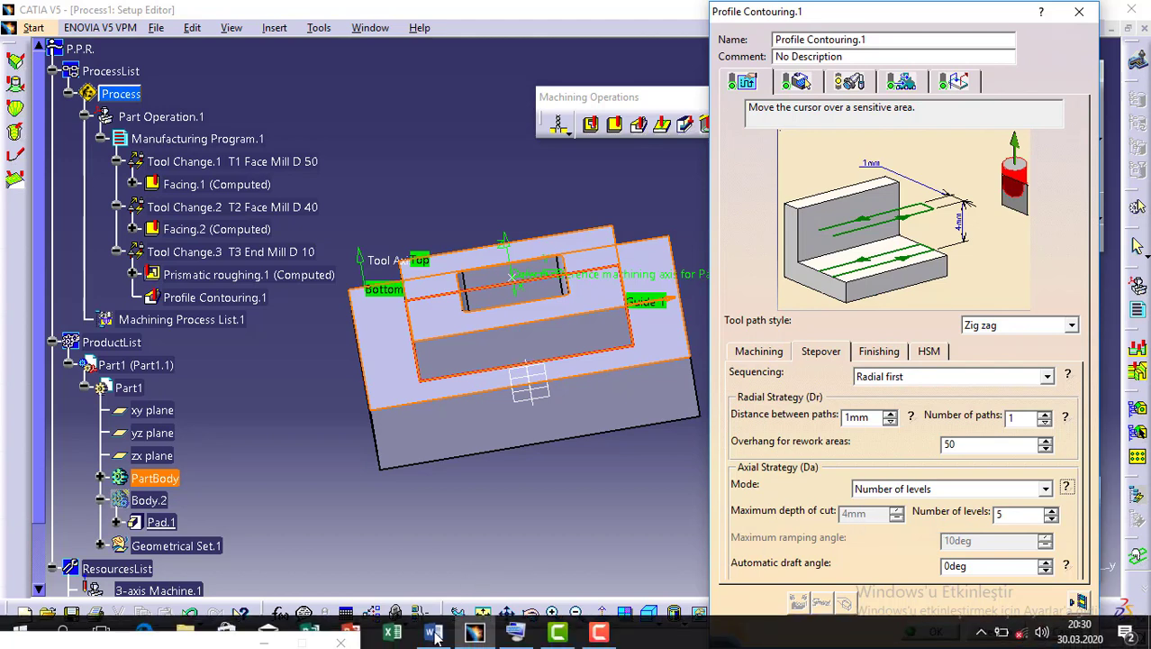
Step: Switch to the Word guide and look through the roughing tool, feedrate and toolpath replay notes up to the Profile Contouring instructions
left_click(437, 636)
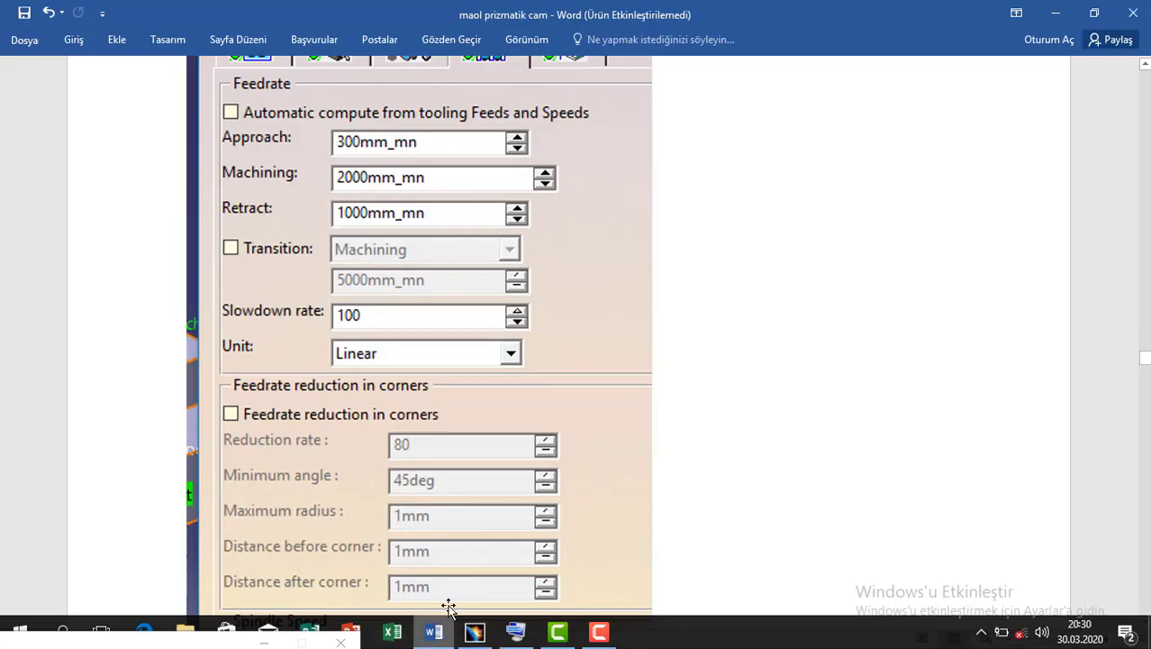
scroll(497, 374, "up", 5)
scroll(499, 377, "up", 1)
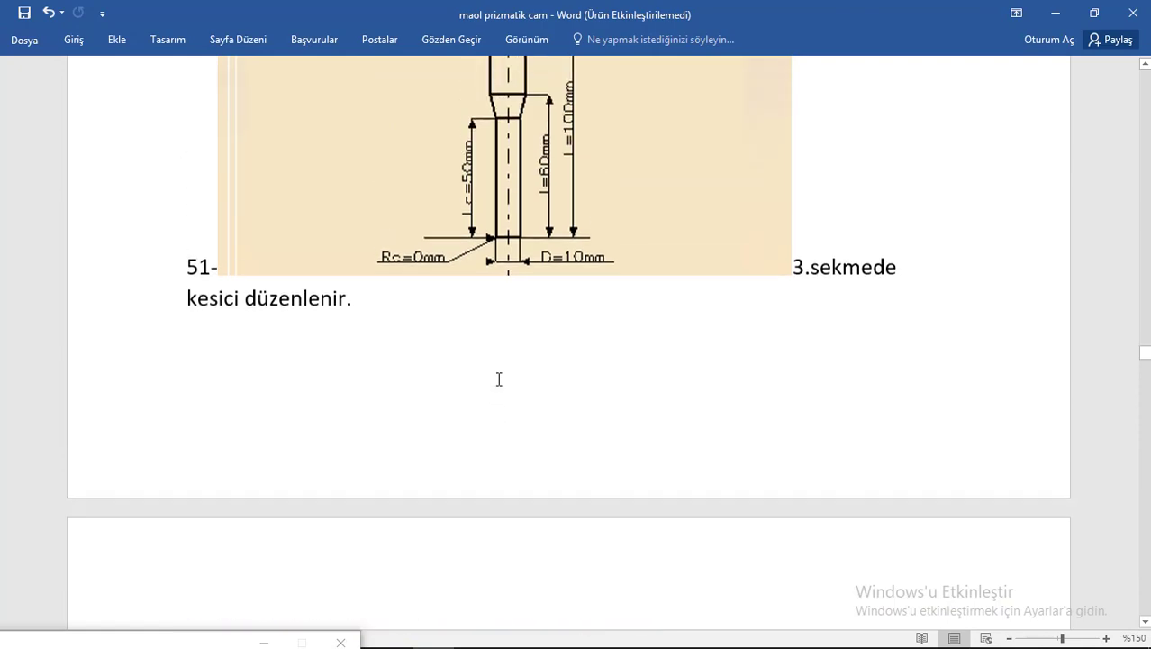
scroll(497, 369, "down", 5)
scroll(496, 366, "down", 10)
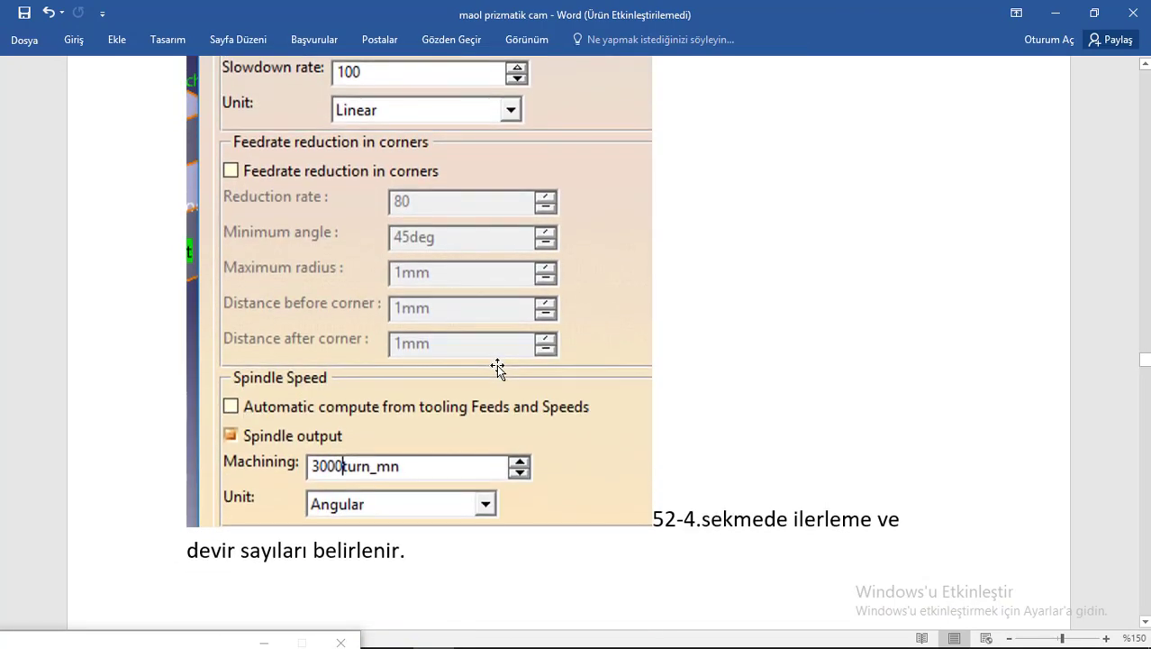
scroll(496, 364, "down", 10)
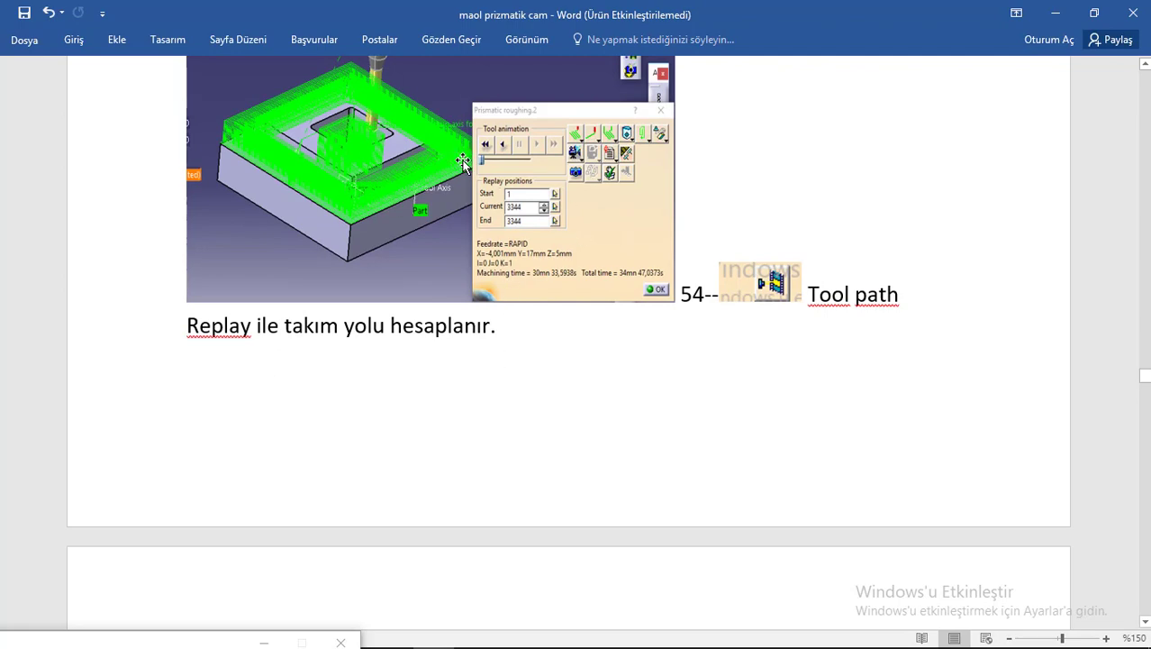
scroll(462, 171, "down", 10)
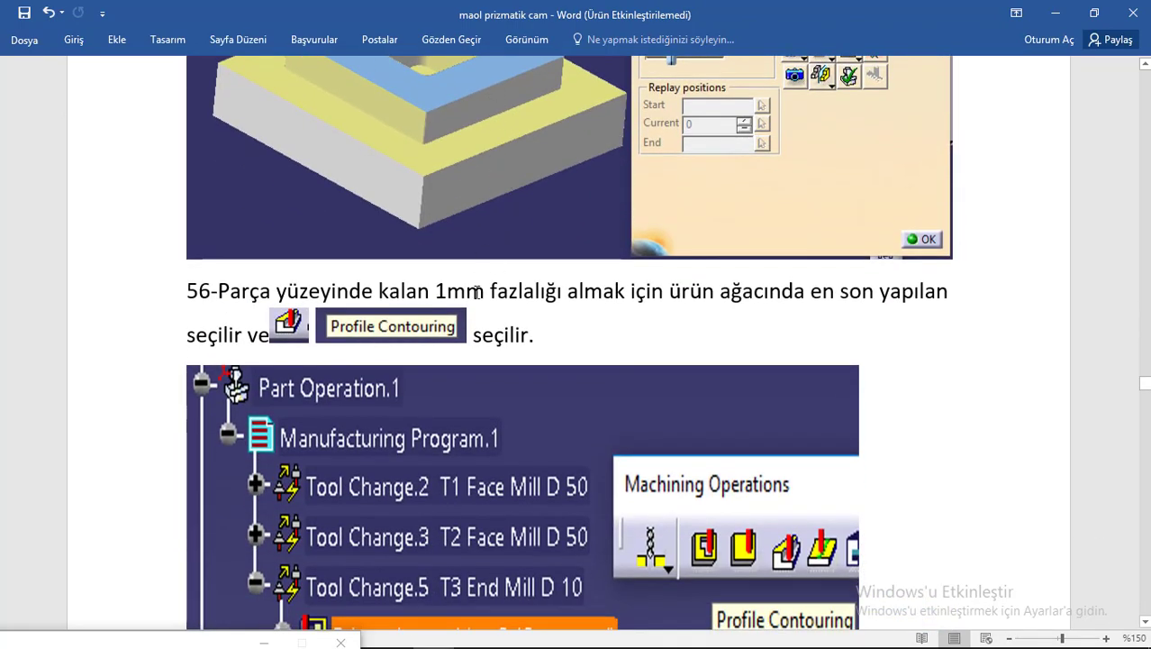
scroll(432, 298, "down", 3)
scroll(524, 365, "down", 10)
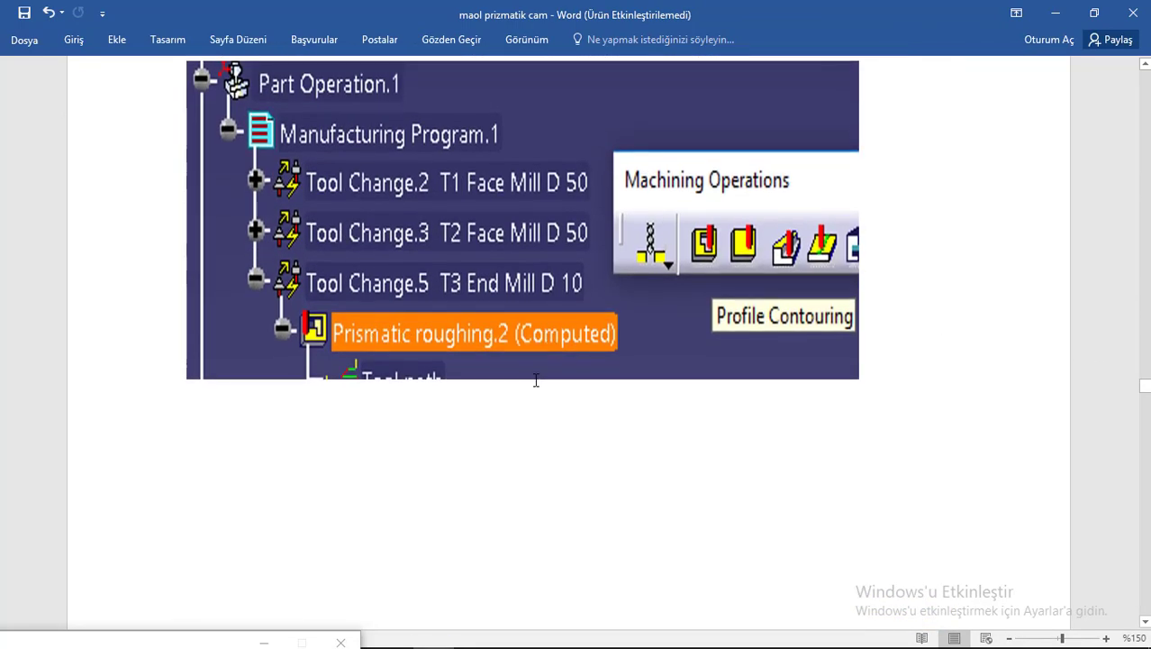
Step: Review the guide's Profile Contouring geometry instructions, covering the bottom and top faces, contour removal and guide edge selection
scroll(523, 366, "down", 1)
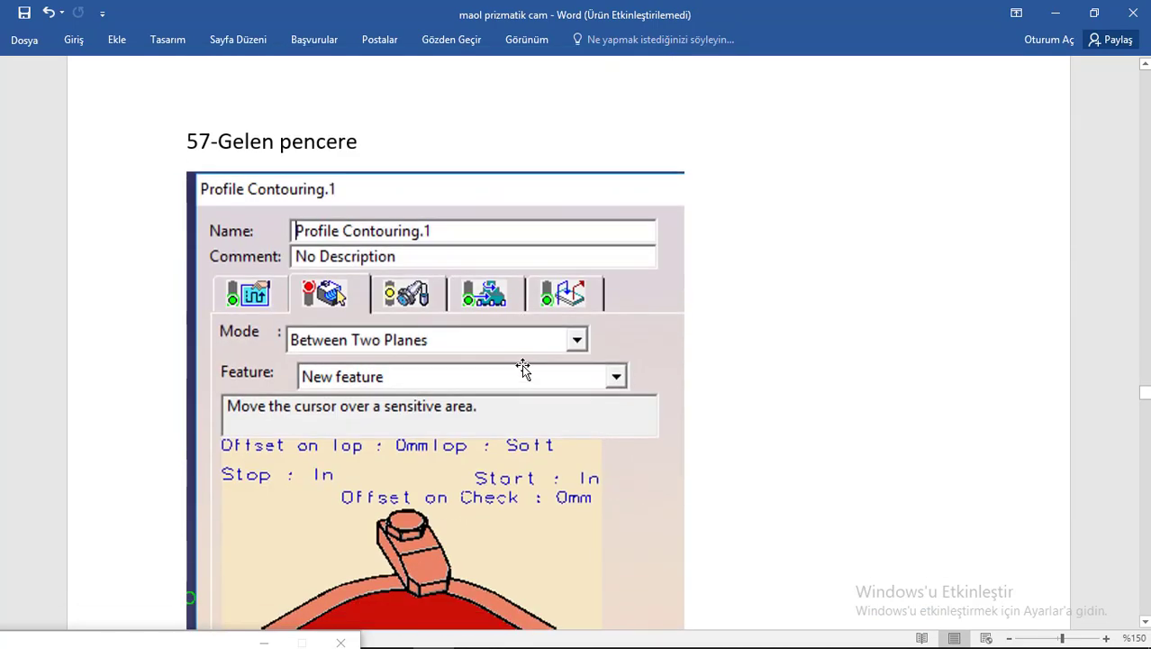
scroll(364, 377, "down", 3)
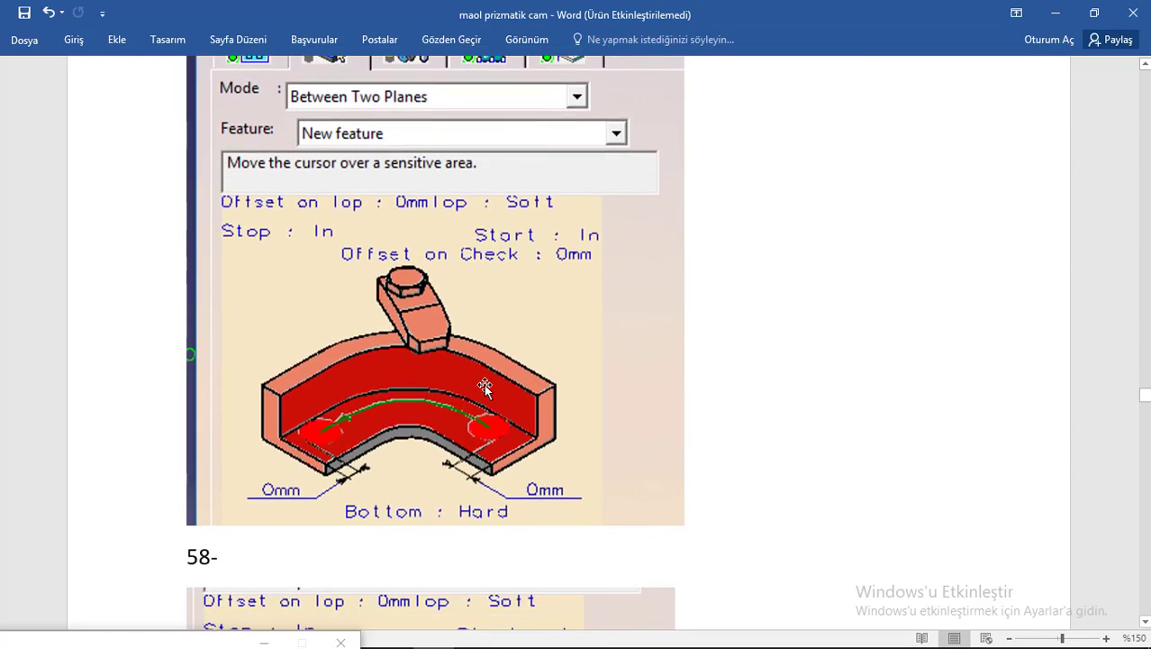
scroll(441, 439, "down", 4)
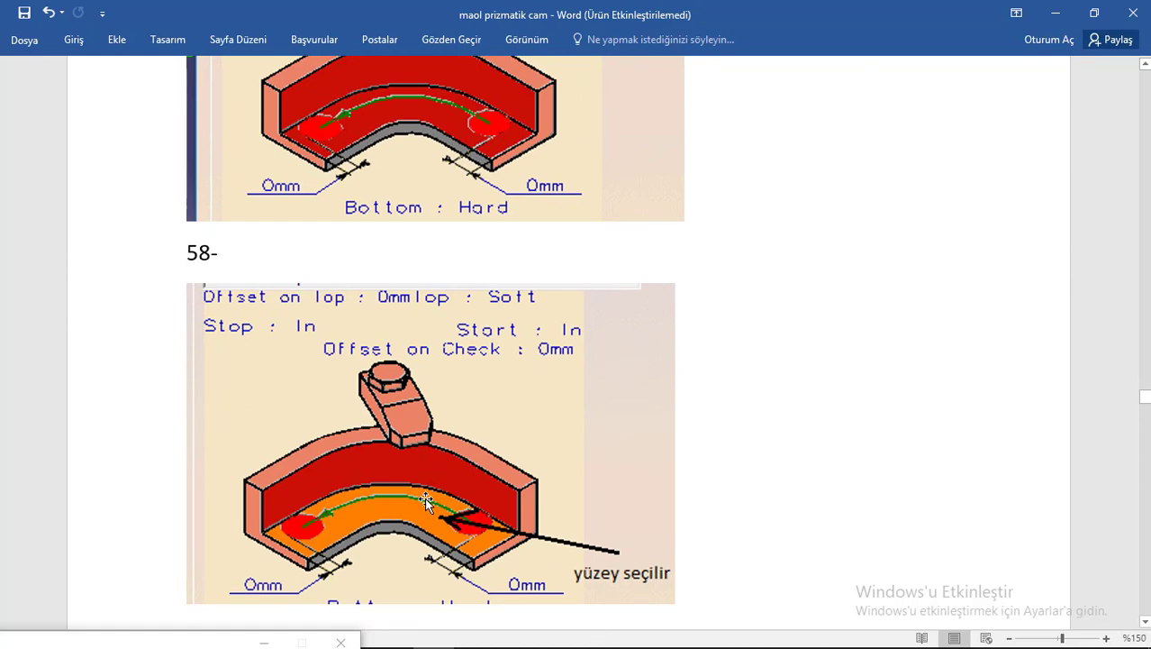
scroll(424, 497, "down", 3)
scroll(567, 372, "down", 4)
scroll(567, 372, "down", 5)
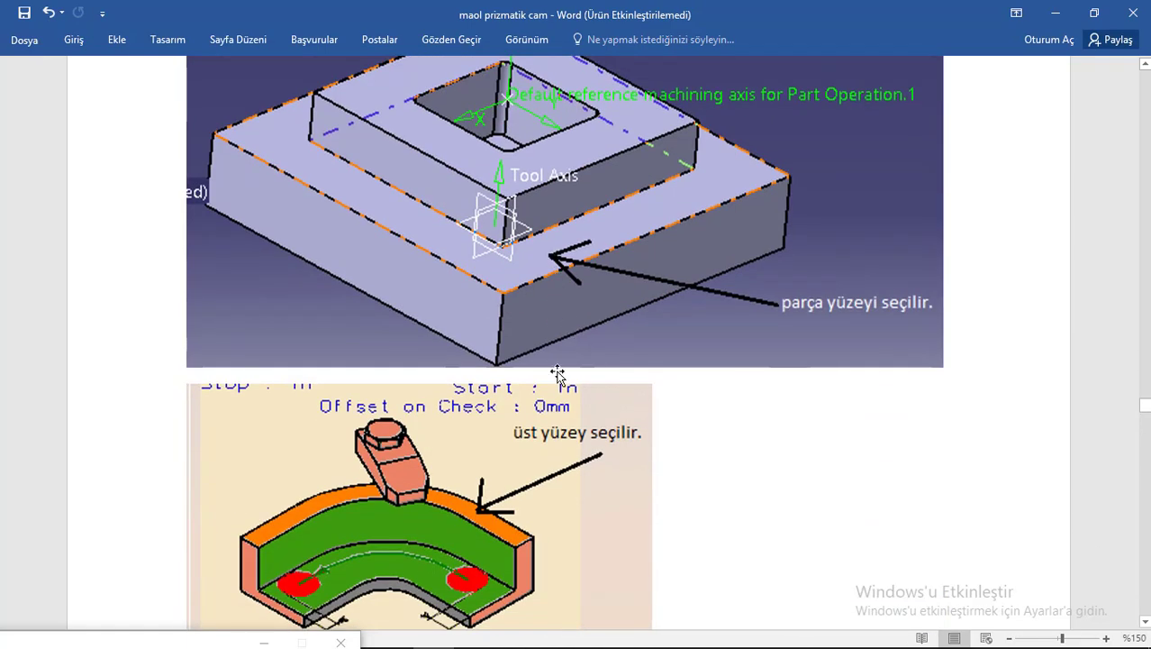
scroll(539, 449, "down", 3)
scroll(497, 385, "down", 4)
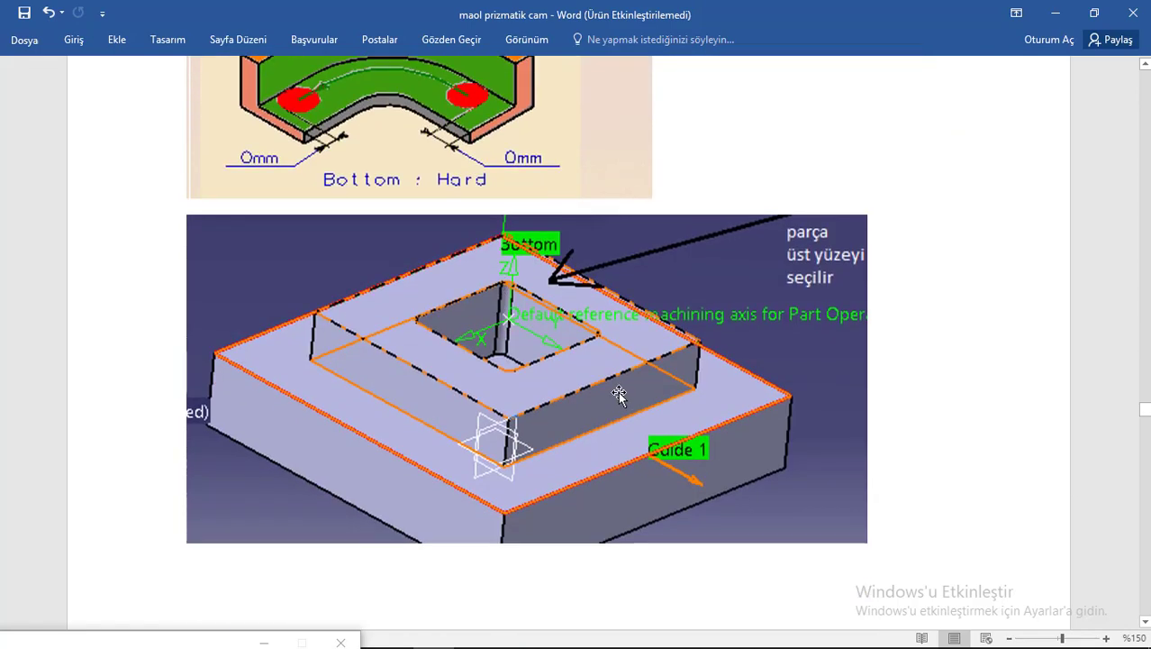
scroll(648, 334, "down", 4)
scroll(652, 347, "down", 6)
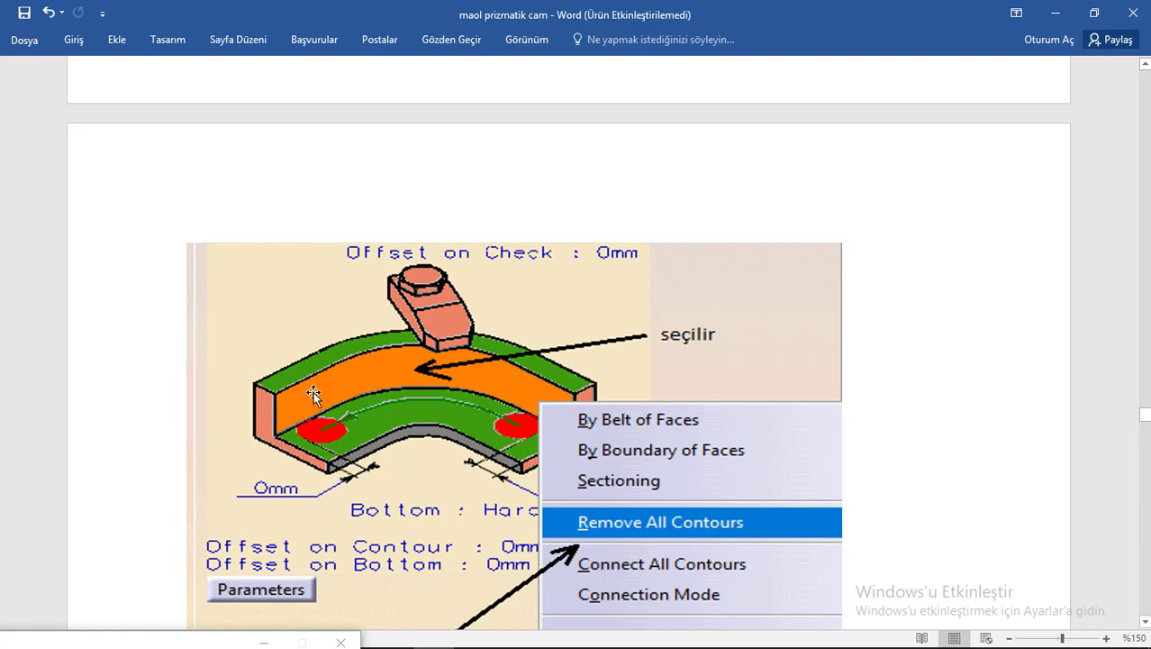
scroll(546, 384, "down", 5)
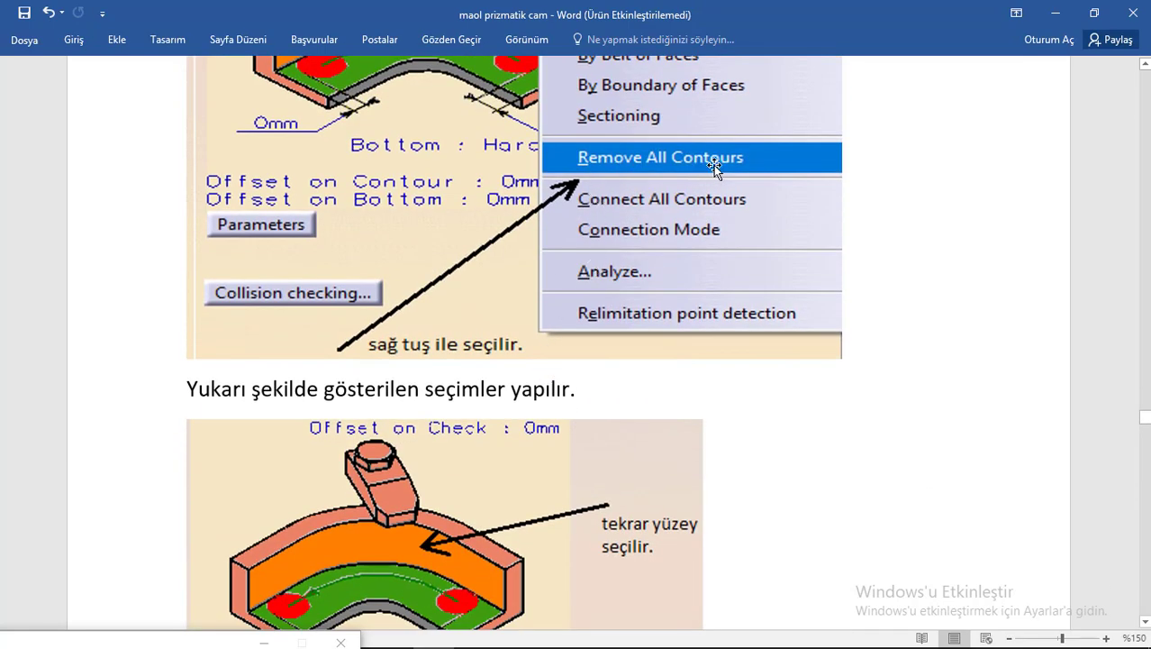
scroll(642, 354, "down", 3)
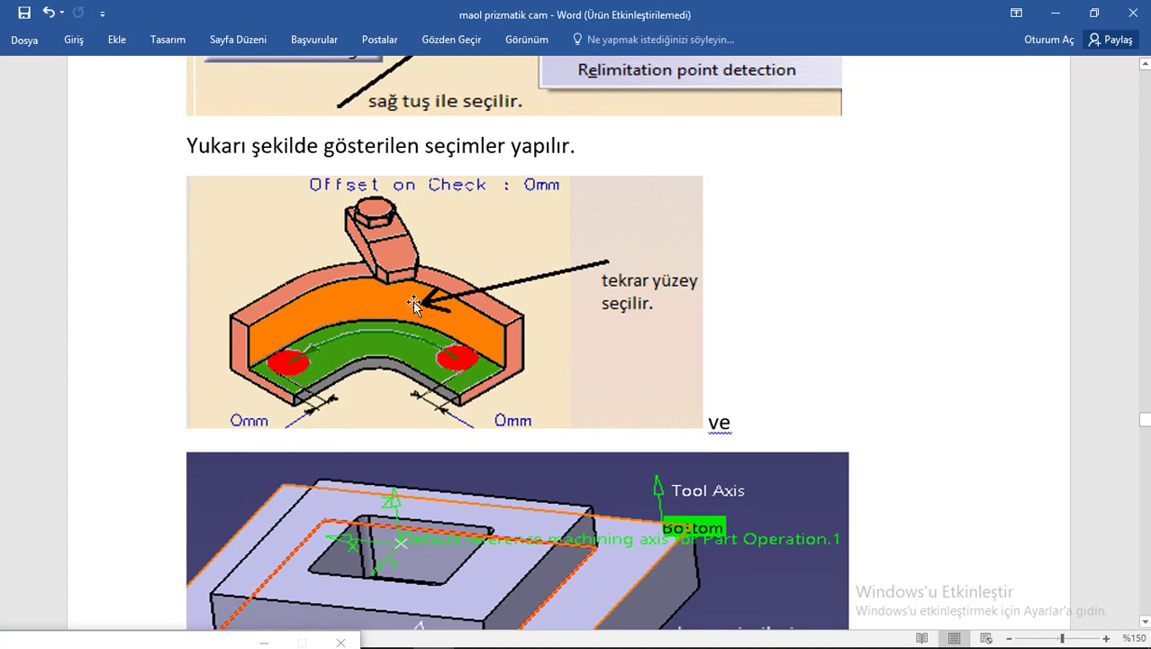
scroll(413, 300, "down", 4)
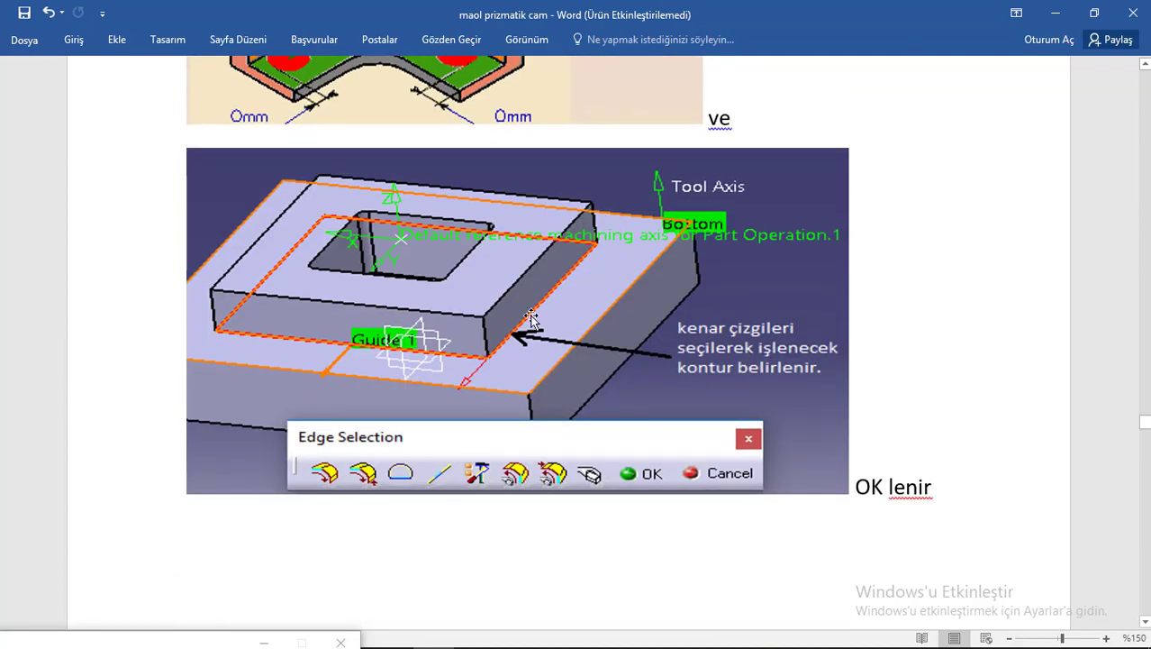
scroll(645, 271, "down", 2)
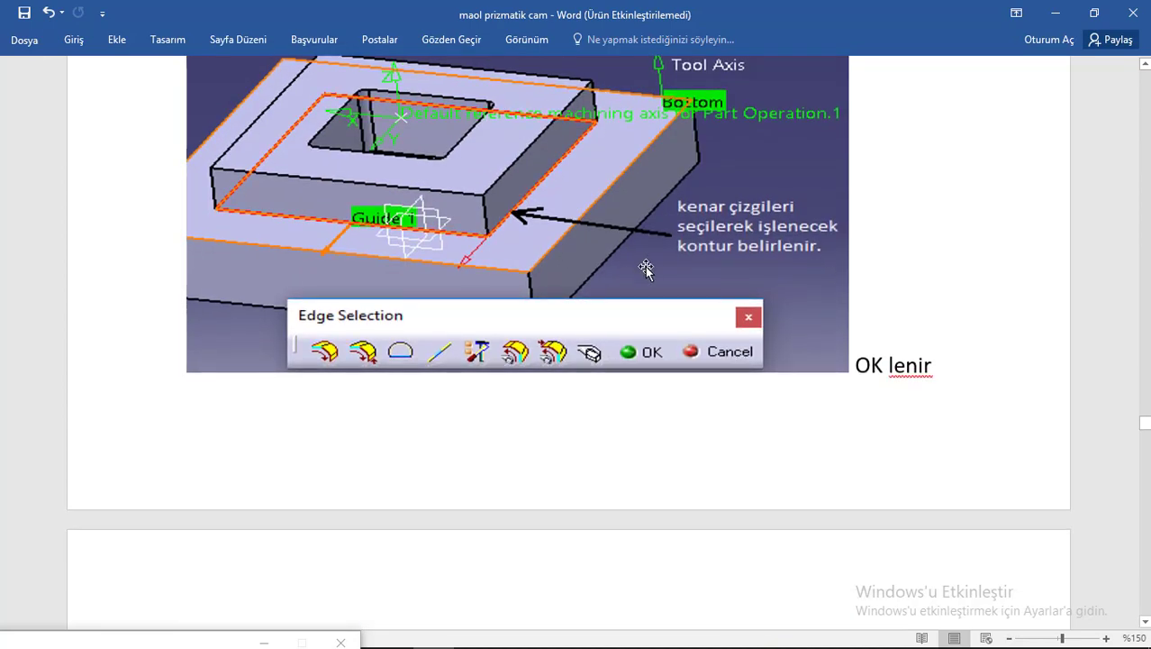
Step: Examine the guide's Machining and Stepover settings for the profile contouring strategy in steps 59 and 60
scroll(500, 373, "down", 5)
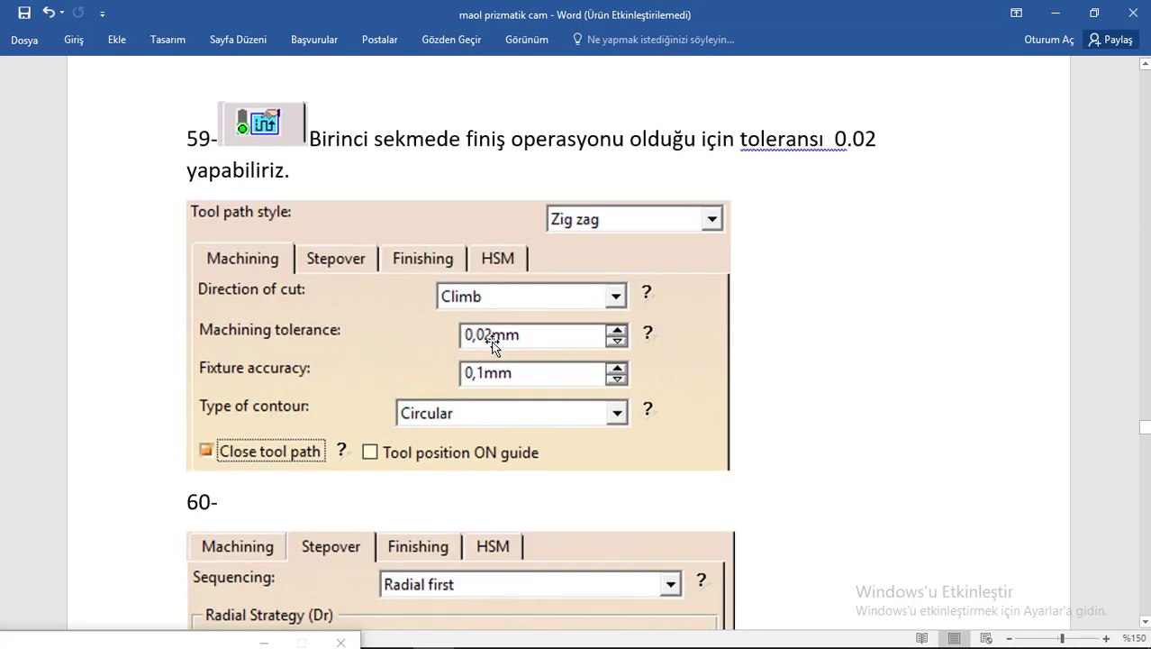
scroll(493, 343, "down", 3)
scroll(433, 335, "up", 3)
scroll(692, 324, "down", 4)
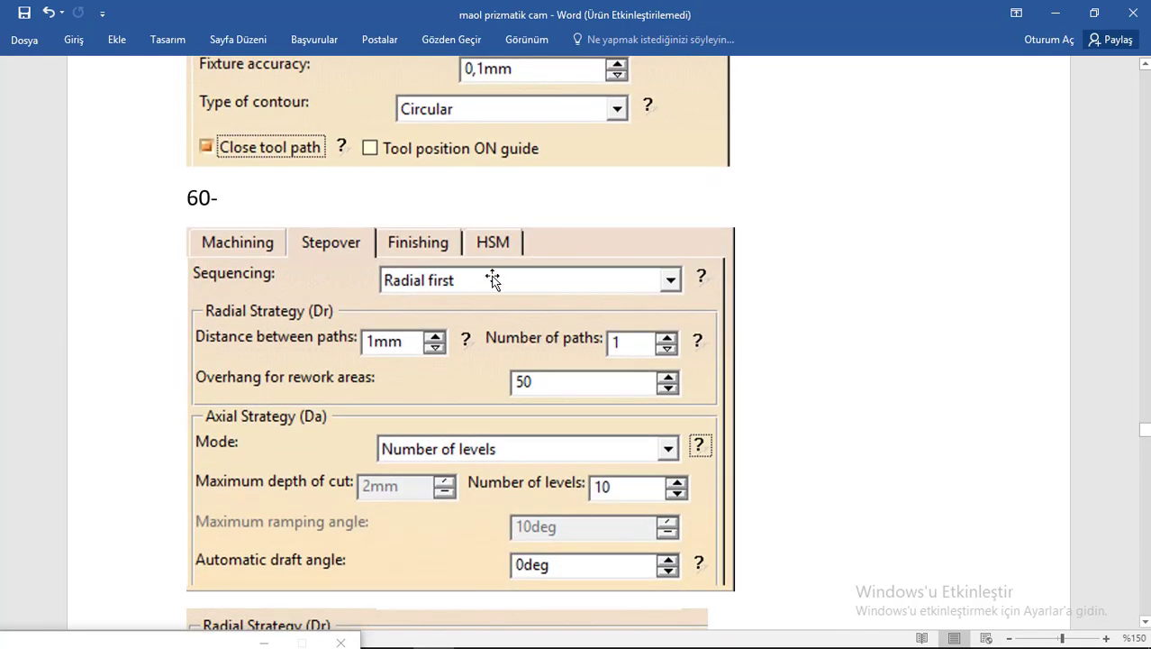
scroll(500, 271, "up", 3)
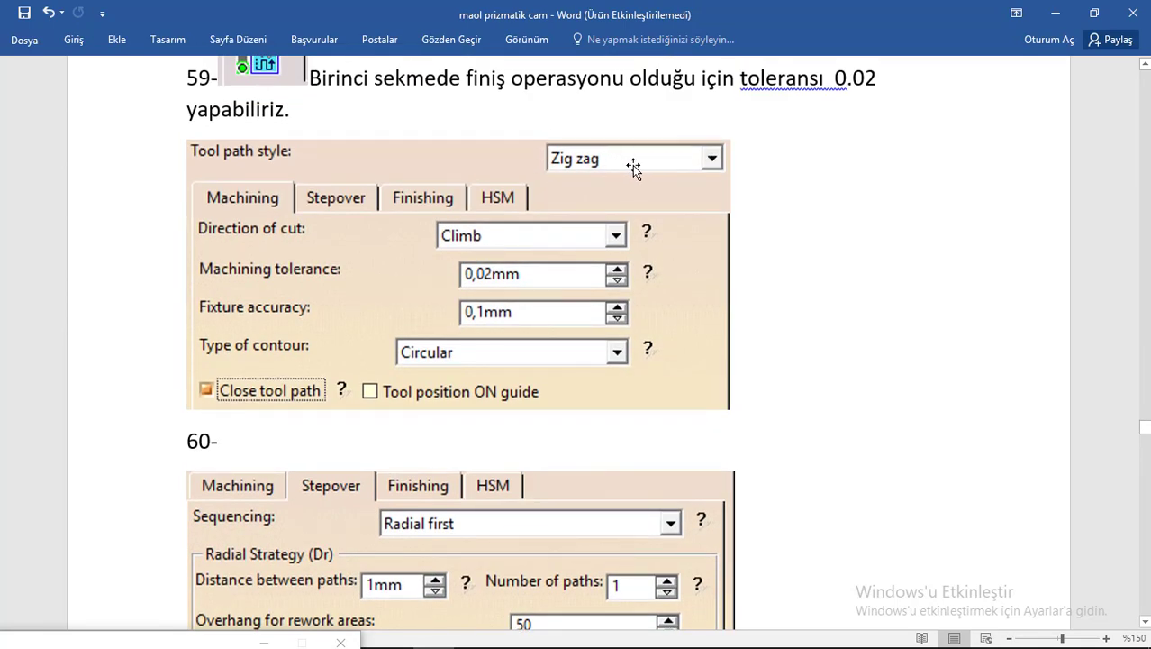
scroll(473, 431, "down", 3)
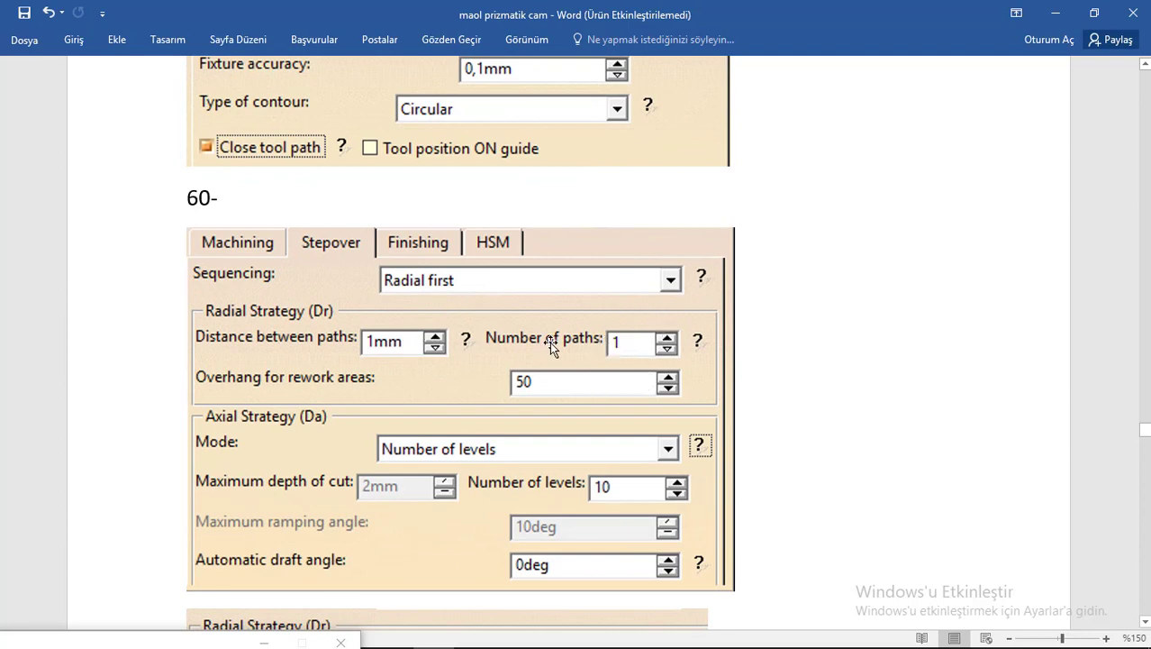
scroll(684, 356, "down", 2)
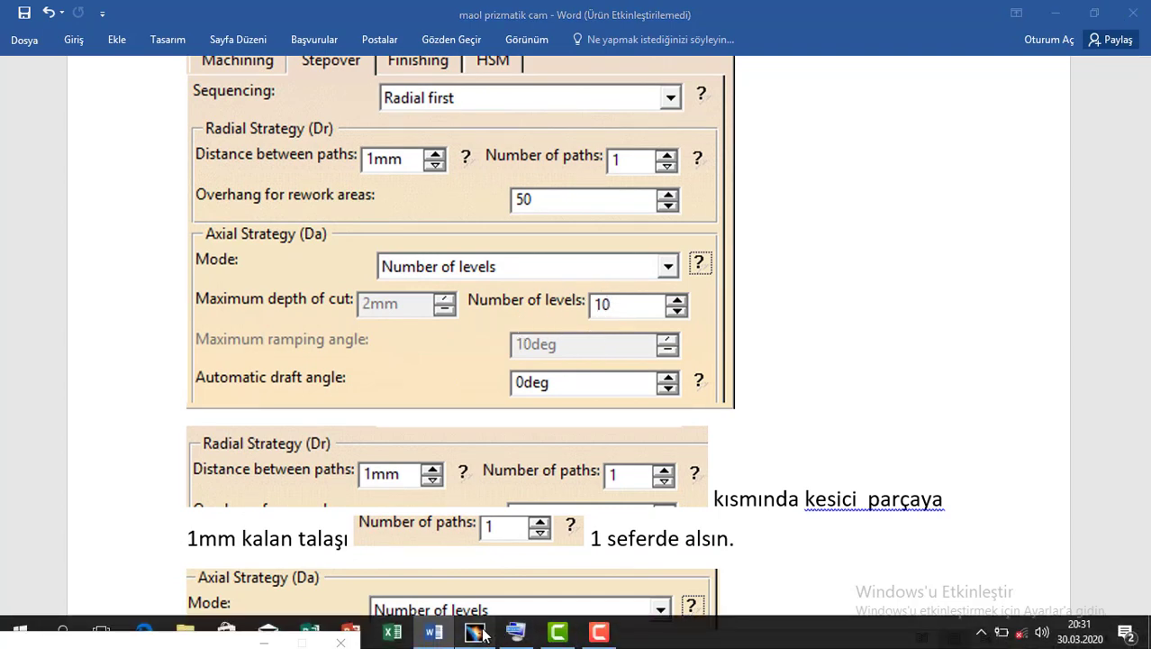
Step: Switch back to CATIA and set the number of axial levels to 10 in the Profile Contouring stepover strategy
left_click(485, 630)
left_click_drag(1023, 512, 918, 513)
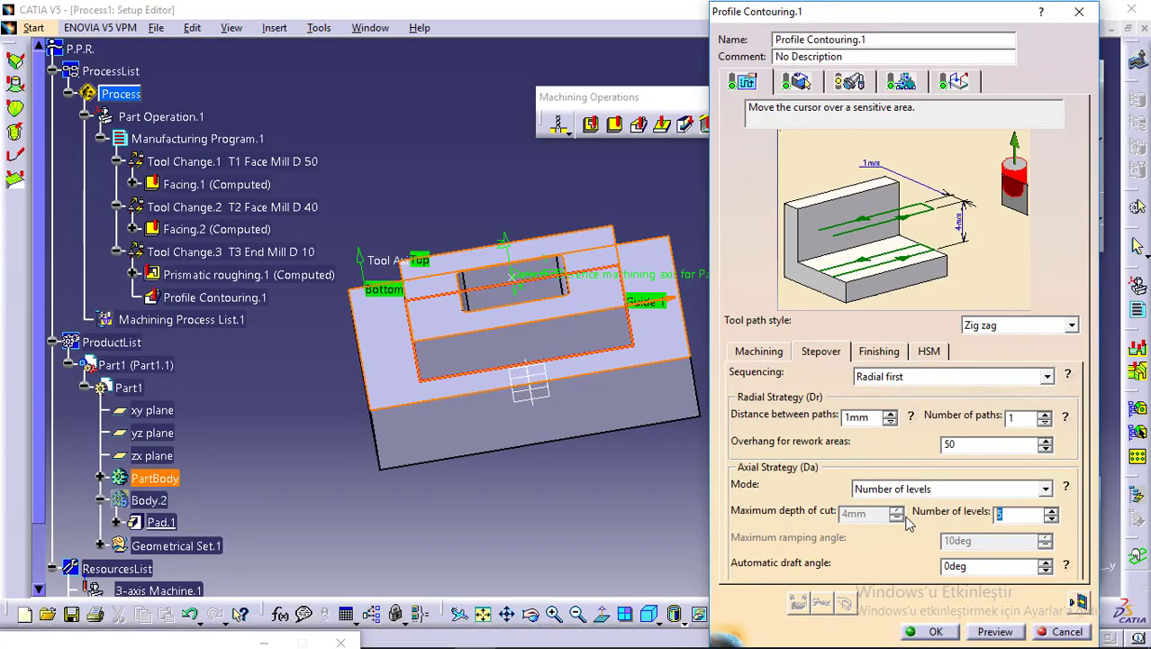
type("10")
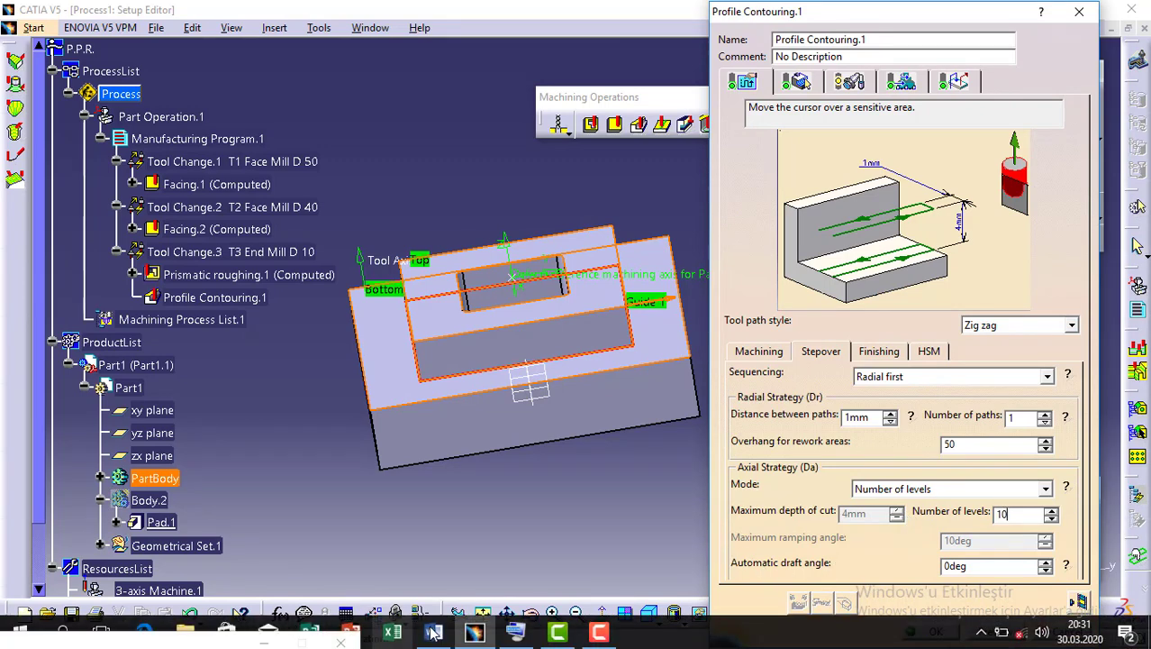
Step: Return to the Word guide and read its explanations of the radial and axial strategies, the depth of cut and the finishing settings
left_click(433, 631)
scroll(560, 307, "down", 3)
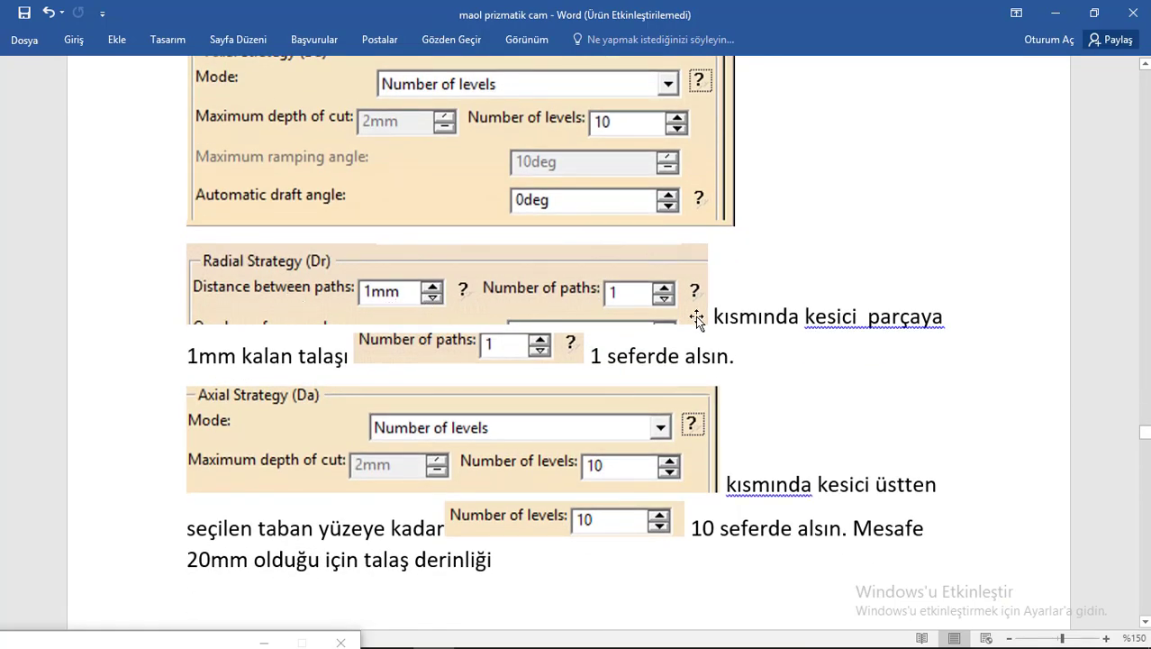
scroll(695, 315, "down", 2)
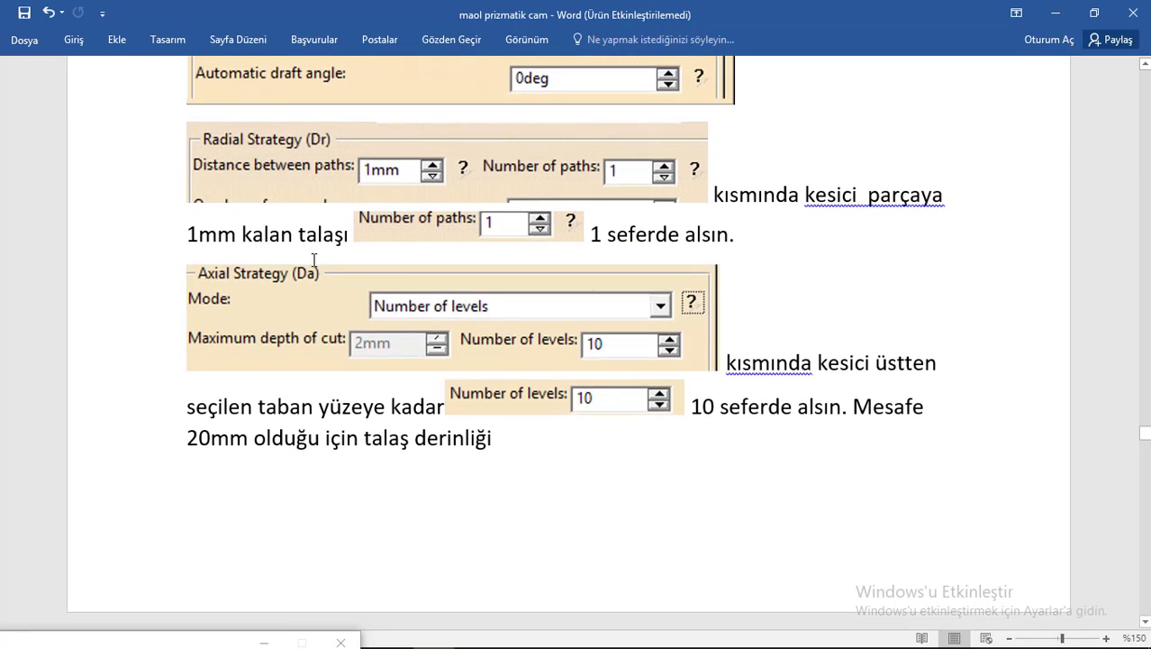
scroll(670, 277, "up", 1)
scroll(297, 289, "up", 4)
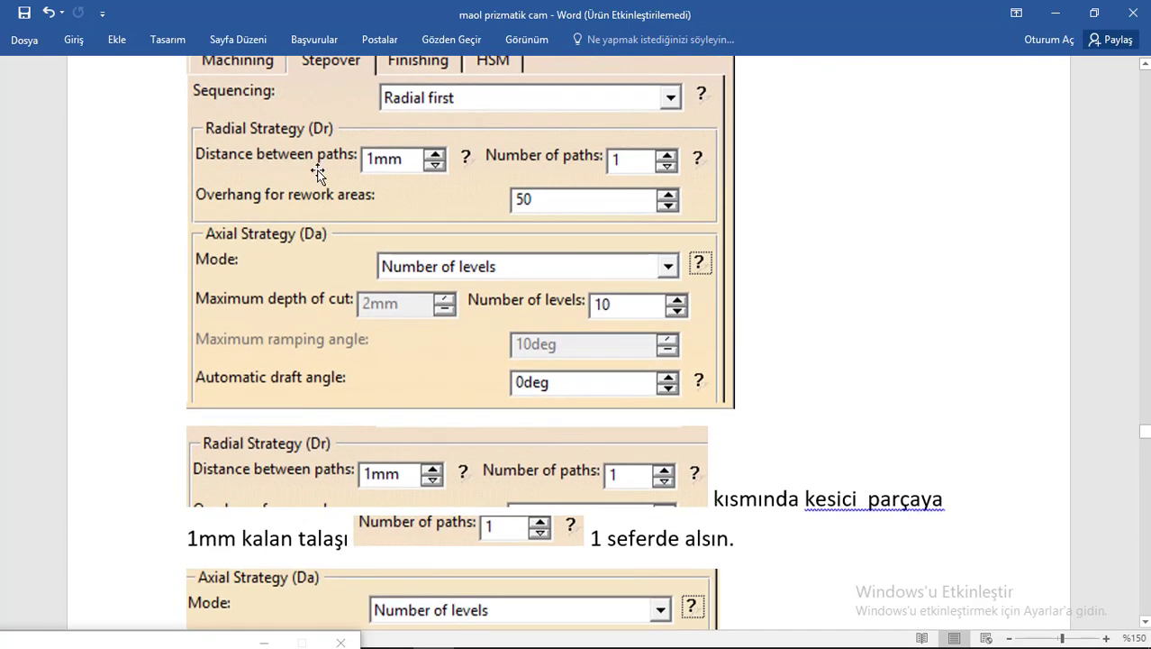
scroll(317, 171, "down", 3)
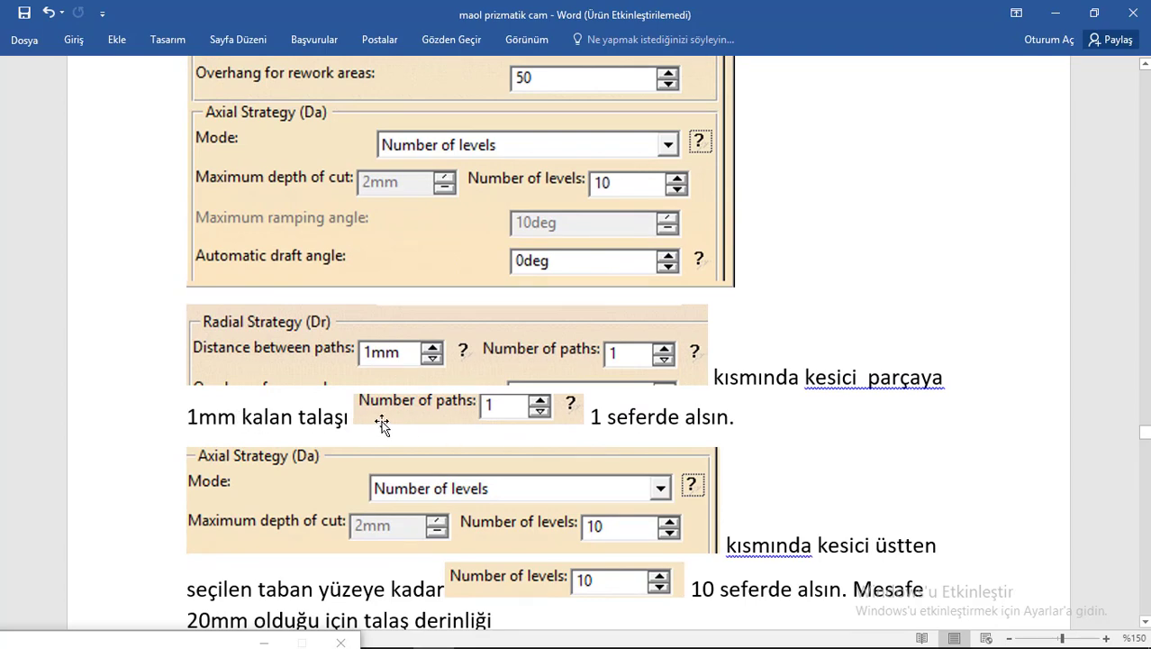
scroll(580, 424, "down", 4)
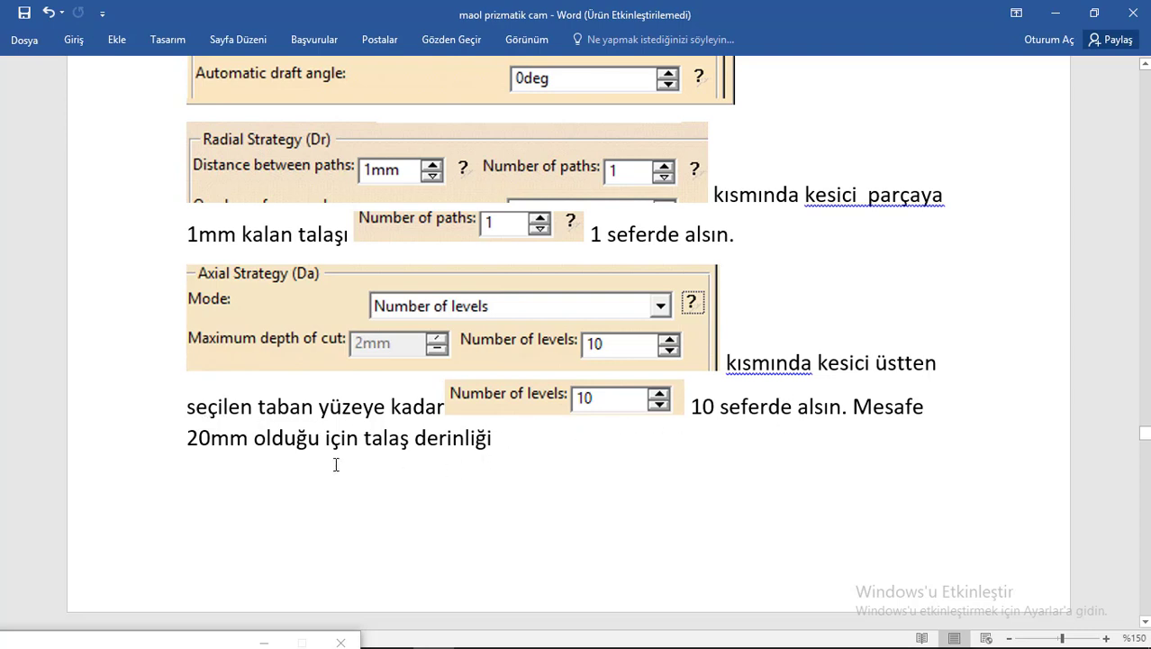
scroll(306, 423, "down", 3)
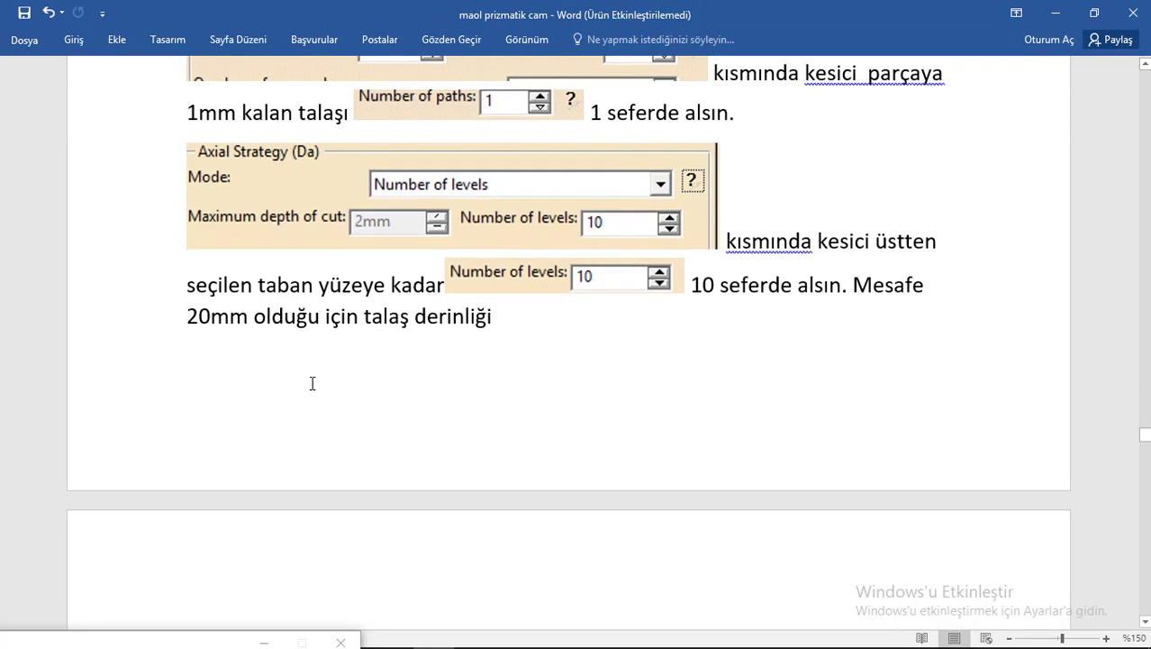
scroll(483, 328, "down", 6)
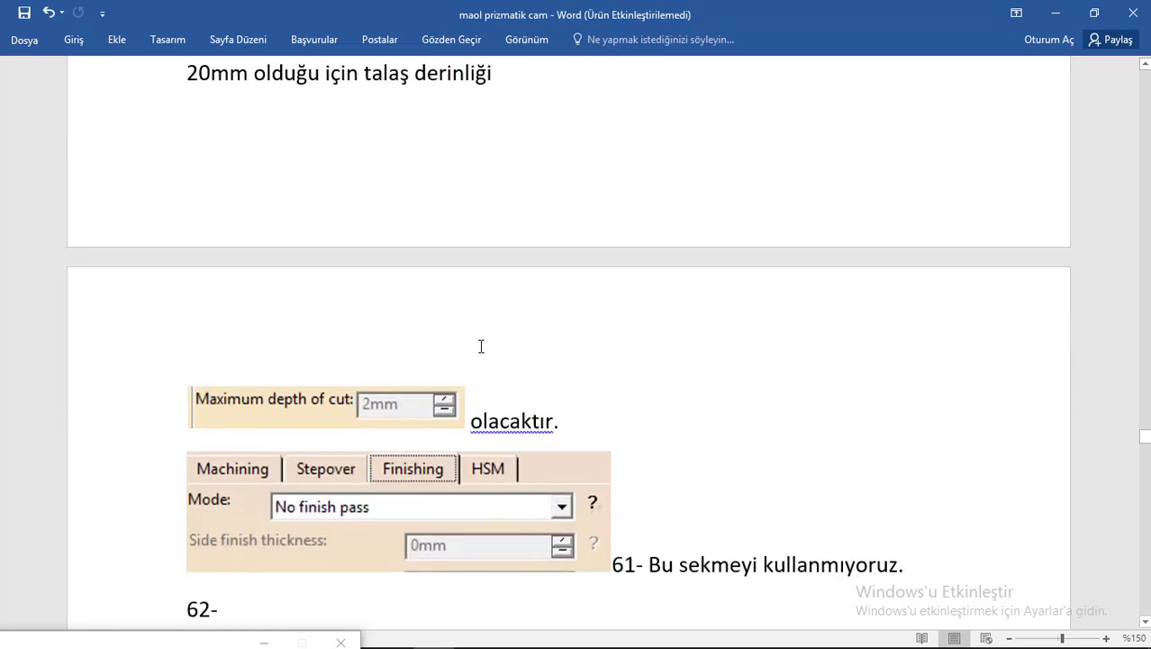
scroll(399, 410, "down", 3)
mouse_move(544, 633)
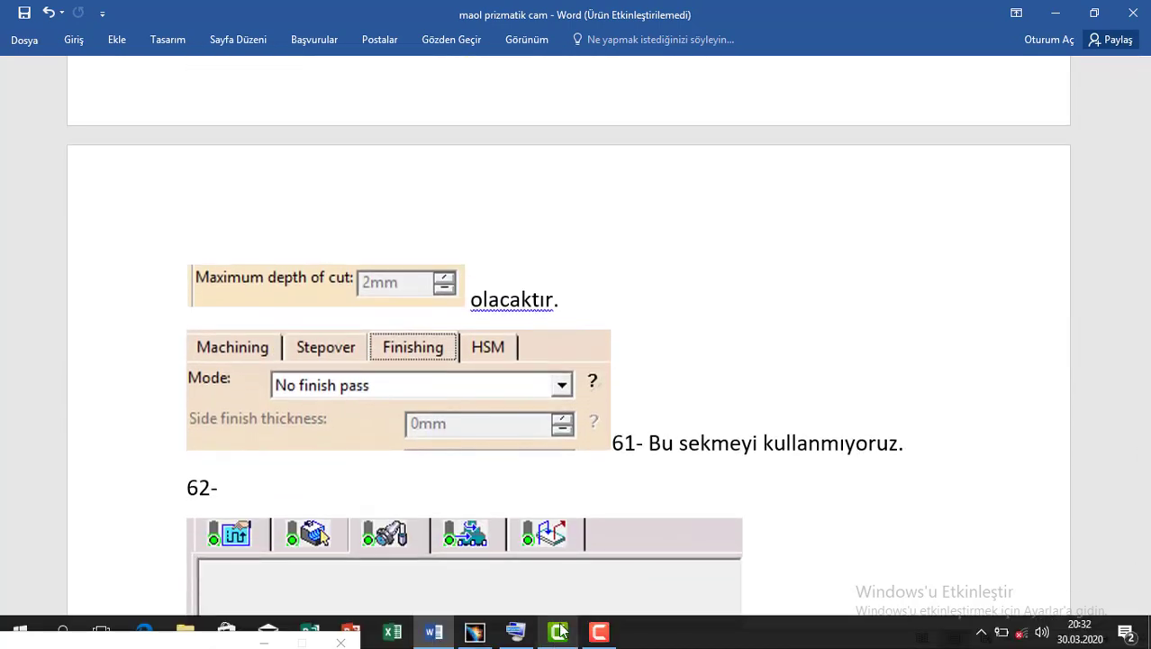
Step: Switch back to CATIA, check the contouring operation's finishing mode, and rename its tool as T4 End Mill D 6
left_click(474, 632)
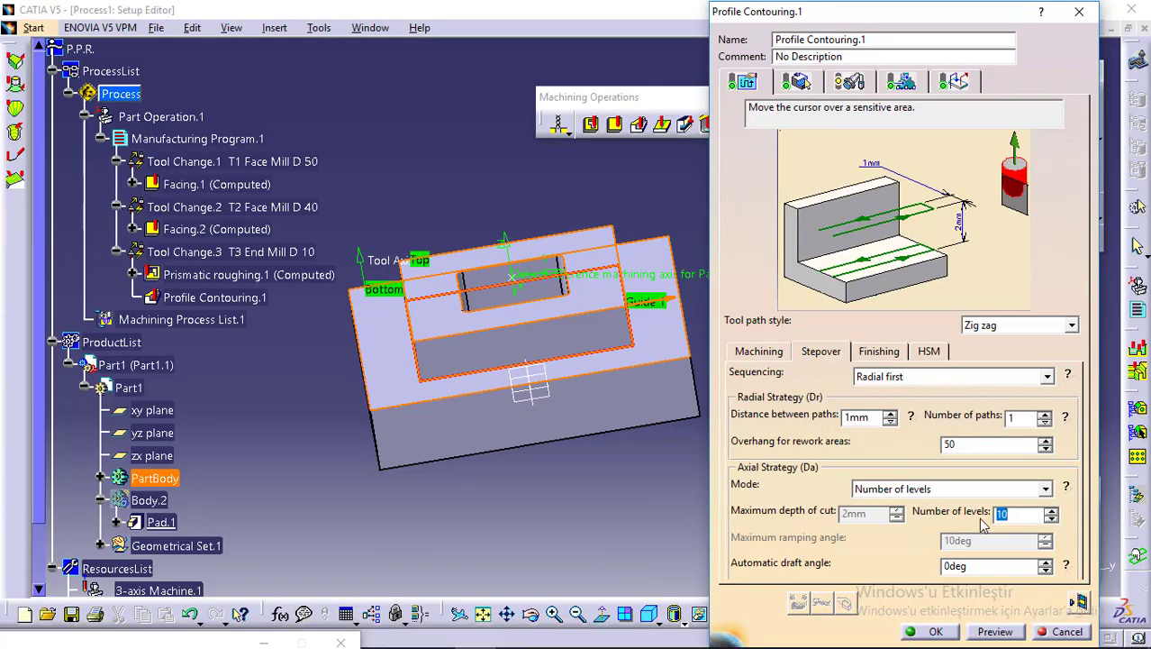
left_click(870, 350)
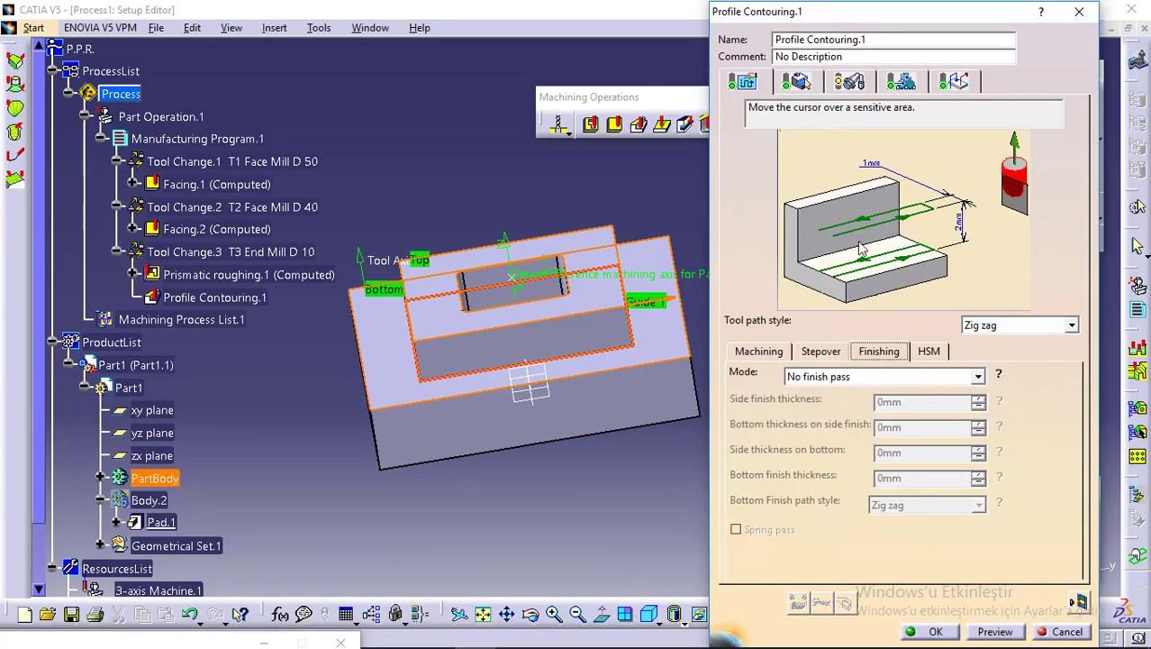
left_click(852, 83)
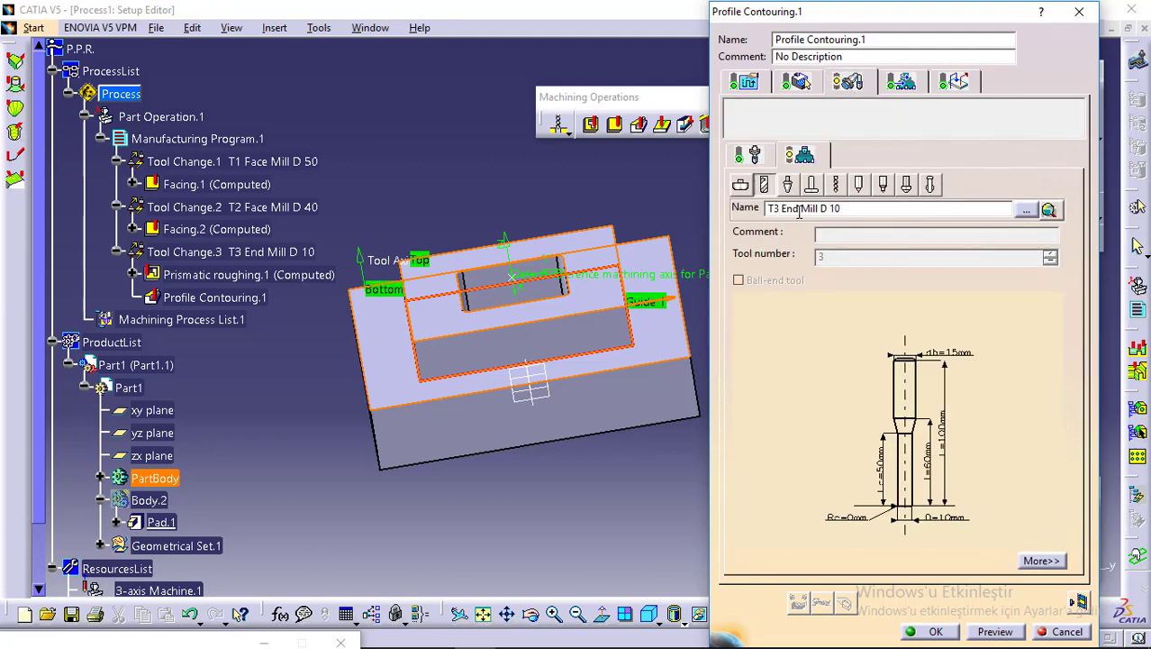
left_click(798, 209)
key("Home")
key("Right")
key("Right")
key("BackSpace")
type("4")
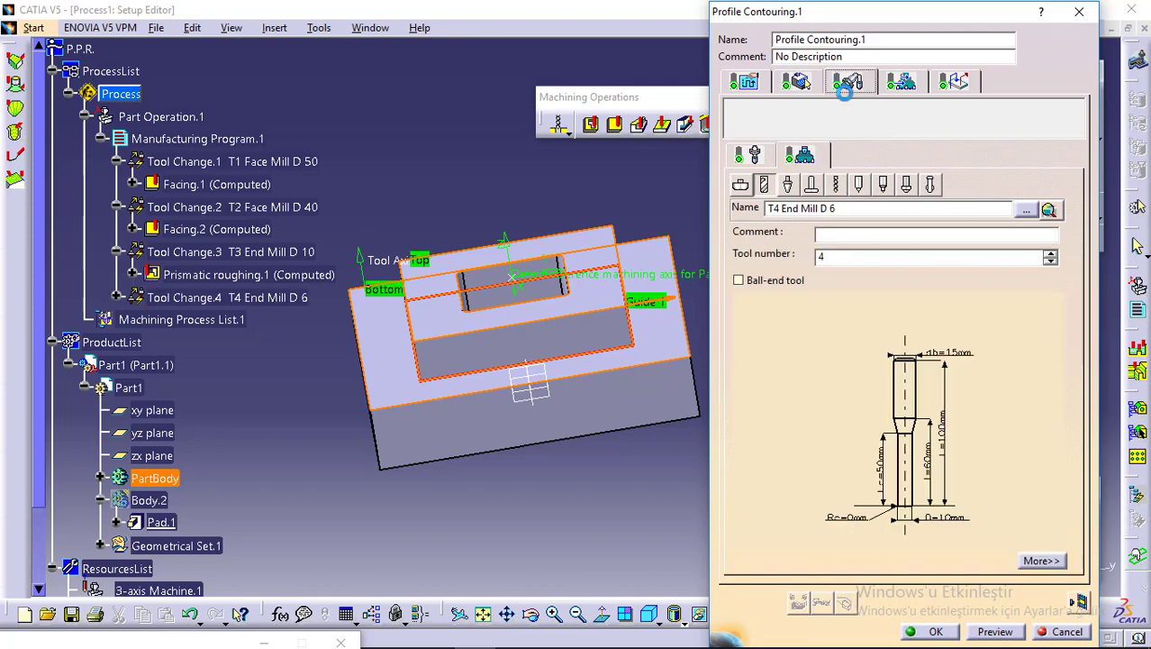
Step: Set the nominal diameter of the T4 end mill to 6 mm and display the contouring operation's feeds and speeds
double_click(943, 518)
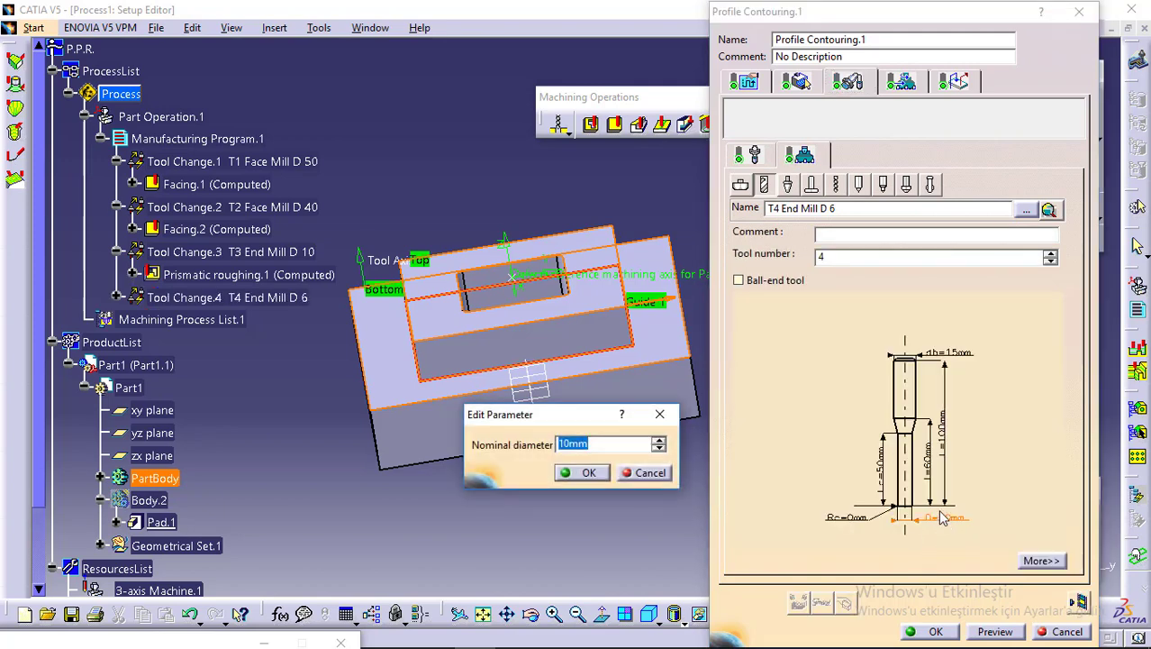
type("6")
left_click(568, 473)
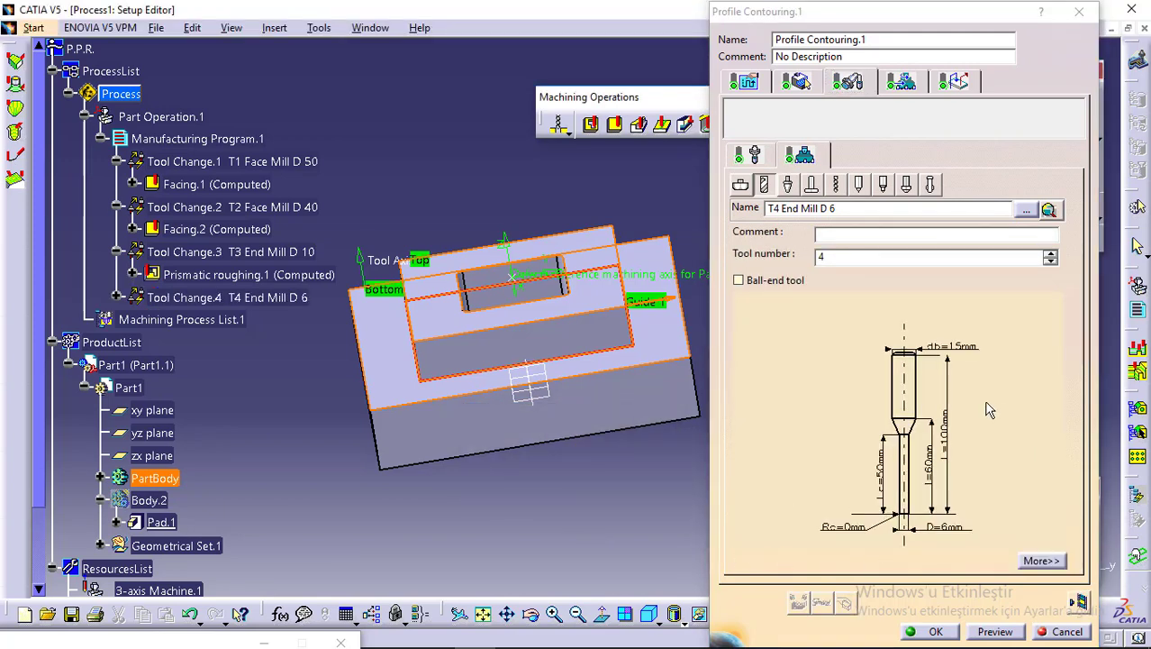
left_click(887, 83)
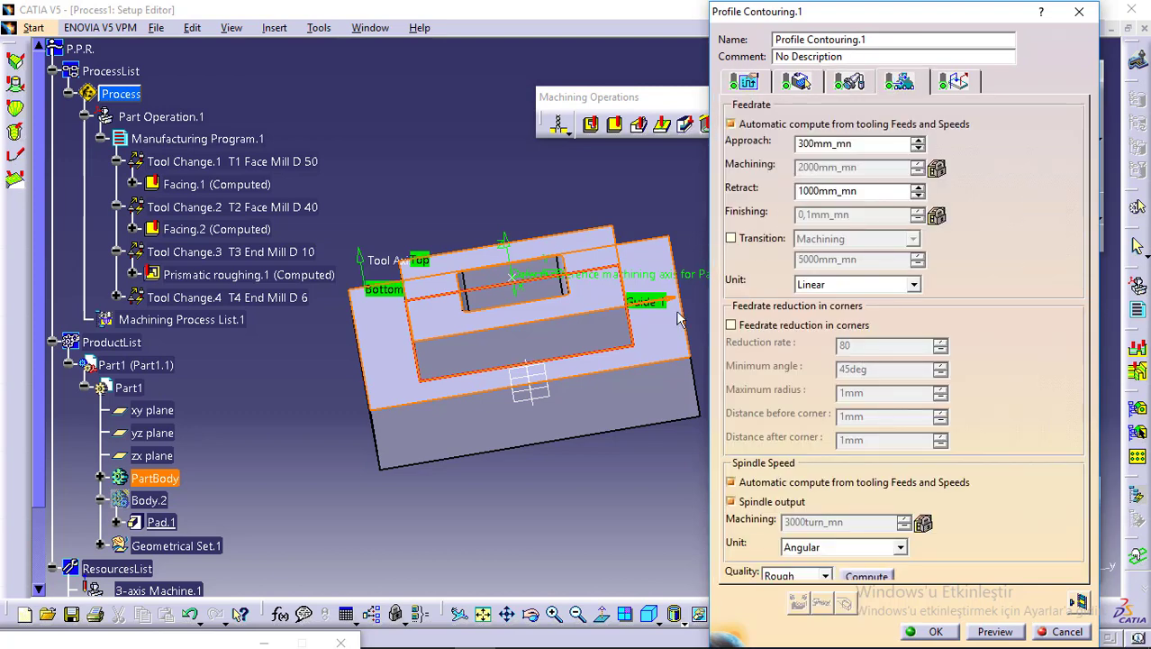
Step: Switch to the Word guide and review the tool change instructions and the feedrate and spindle speed settings in step 63
left_click(450, 635)
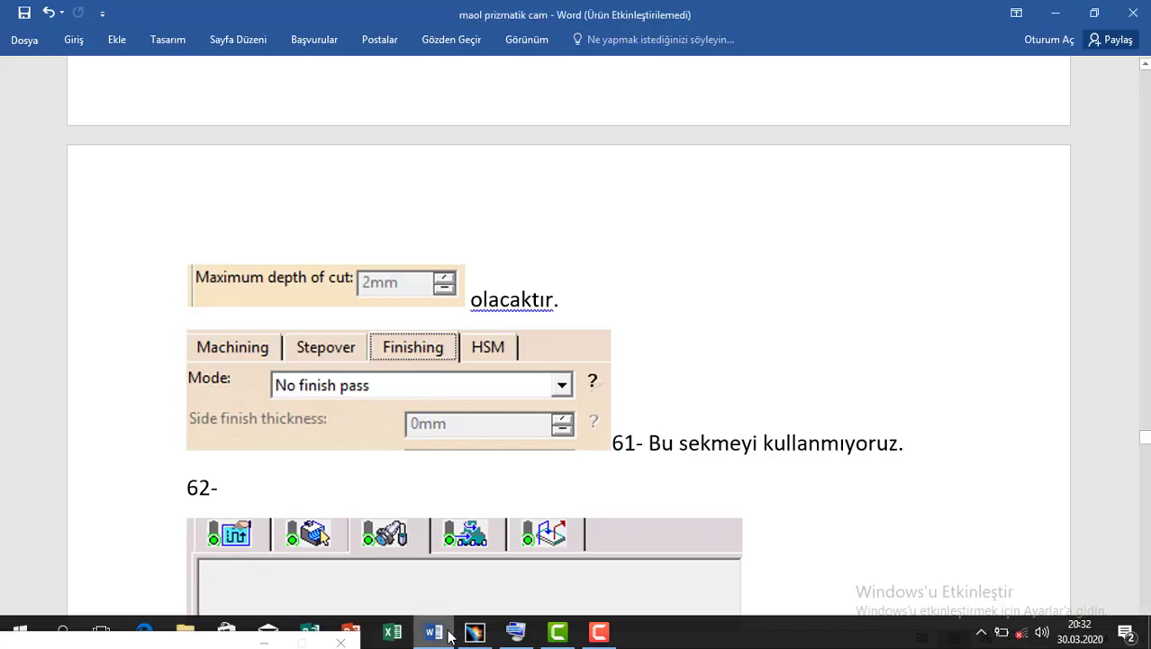
scroll(475, 539, "down", 10)
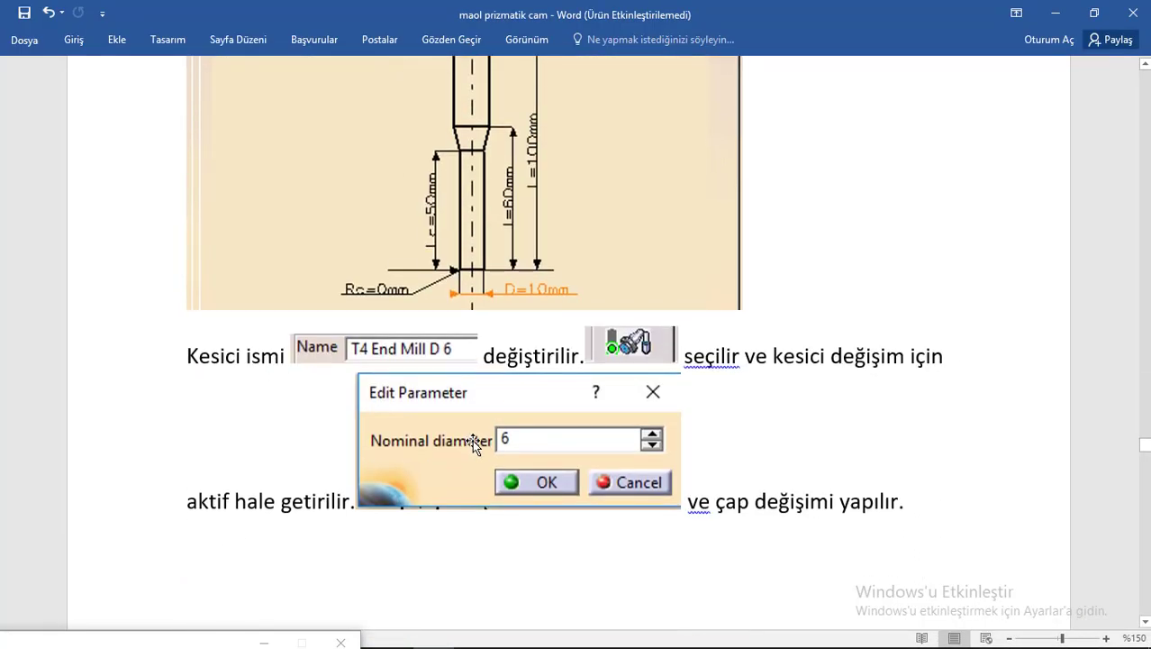
scroll(472, 437, "up", 5)
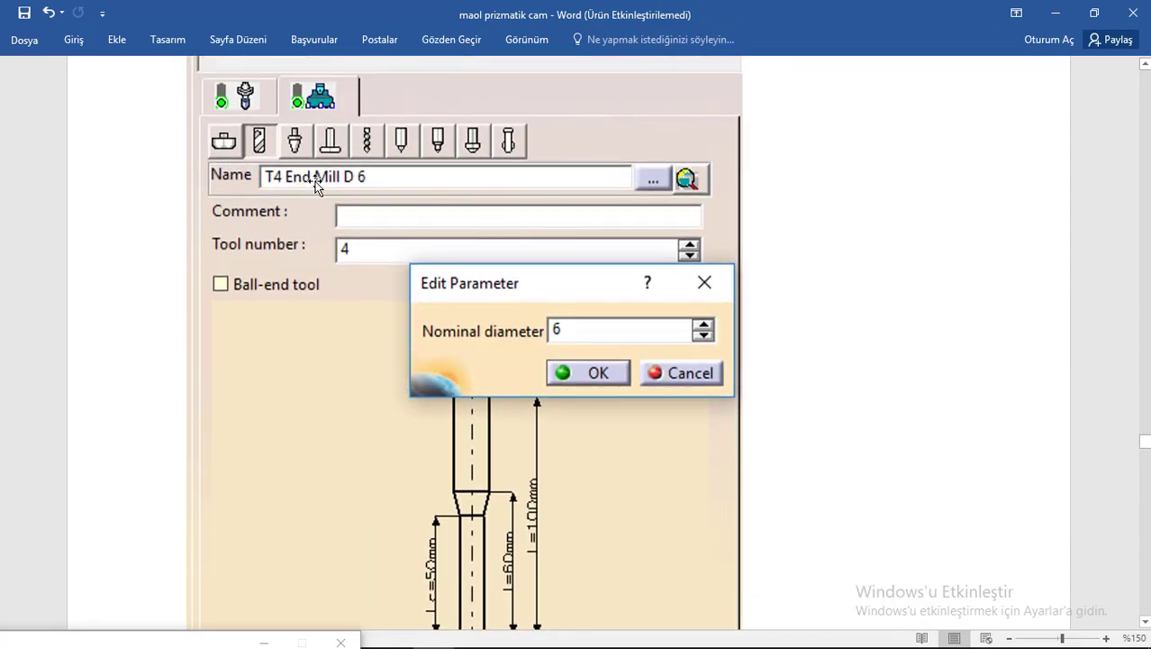
scroll(596, 346, "up", 2)
scroll(598, 349, "down", 2)
scroll(598, 348, "up", 3)
scroll(598, 348, "down", 10)
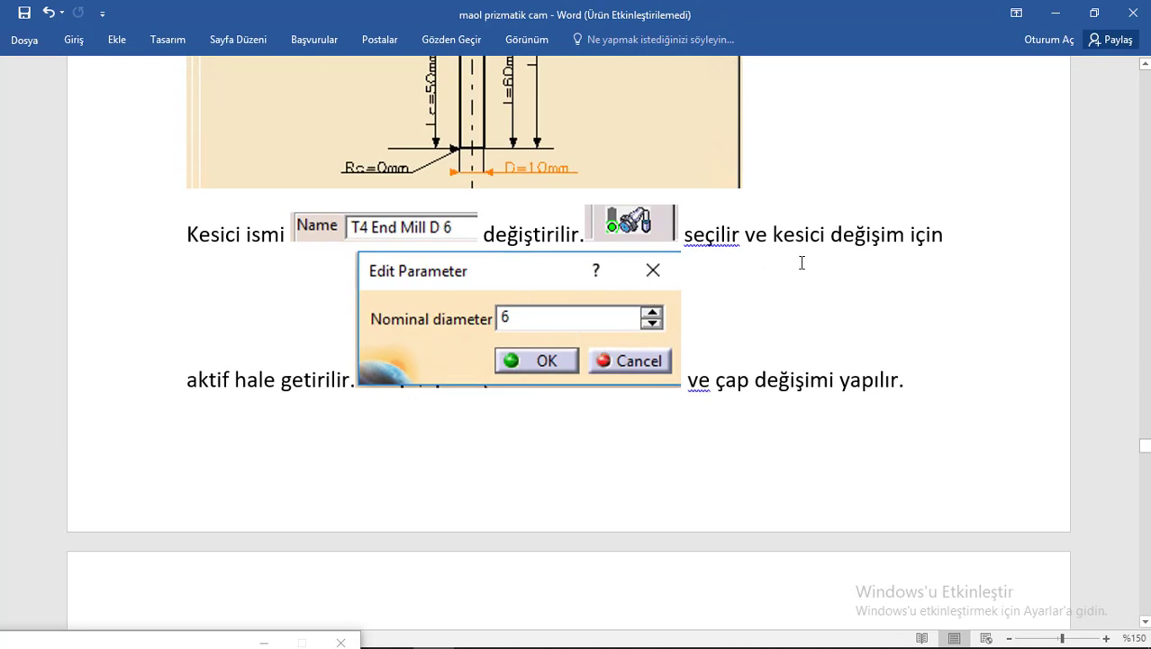
scroll(737, 272, "down", 2)
scroll(697, 298, "down", 8)
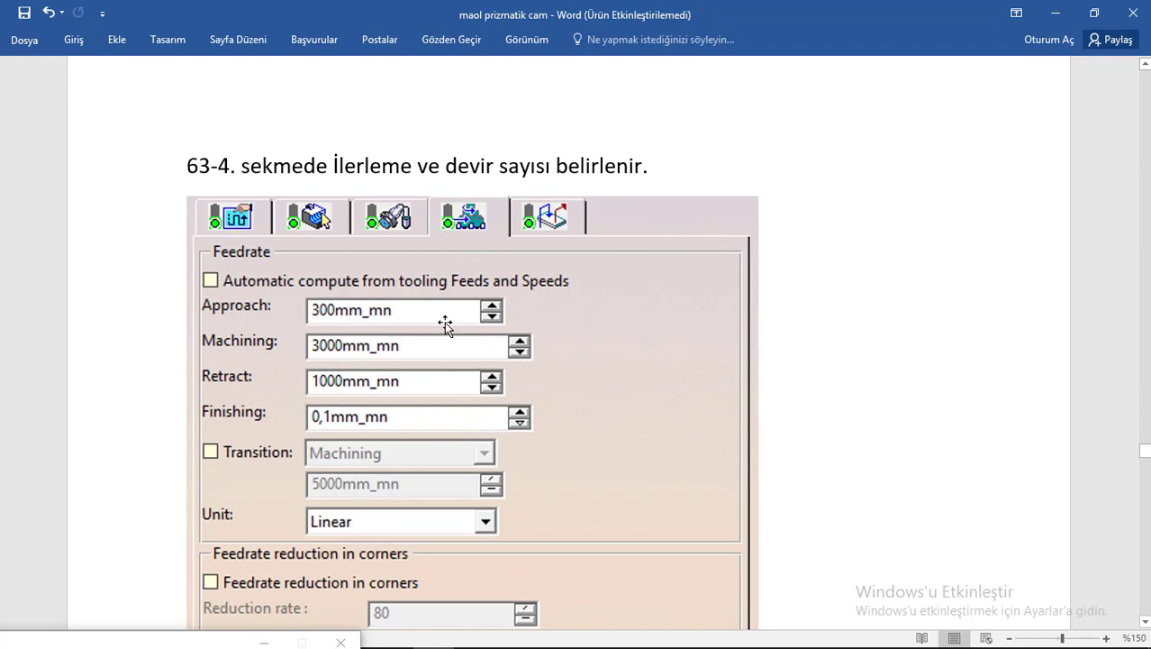
scroll(445, 326, "down", 2)
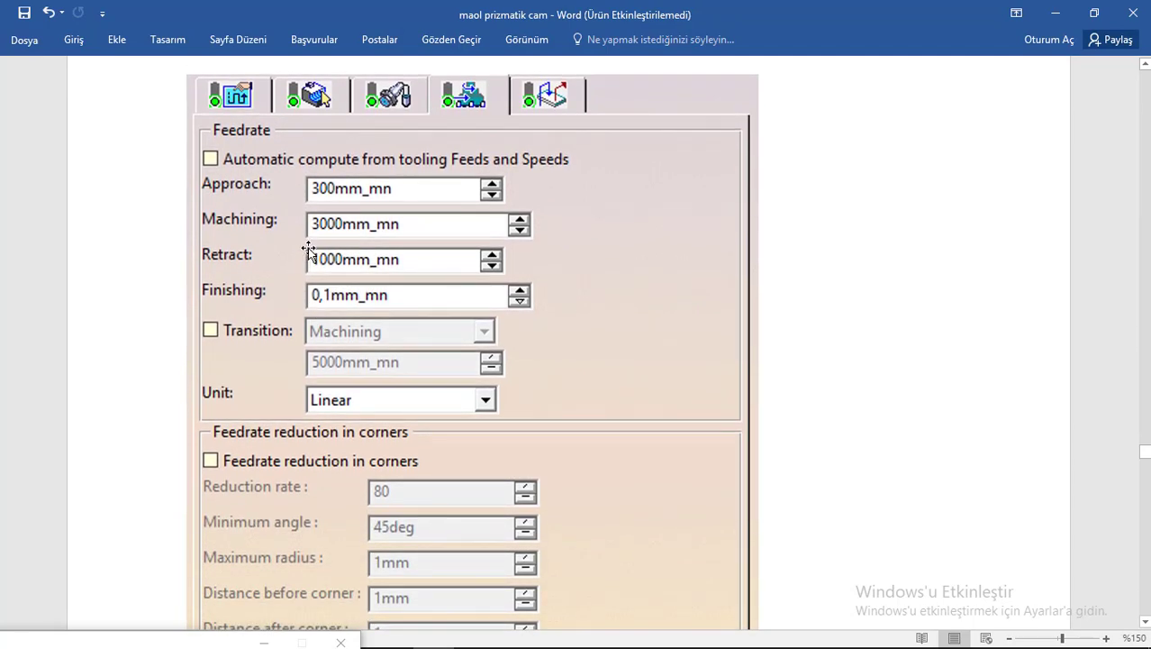
scroll(308, 250, "down", 4)
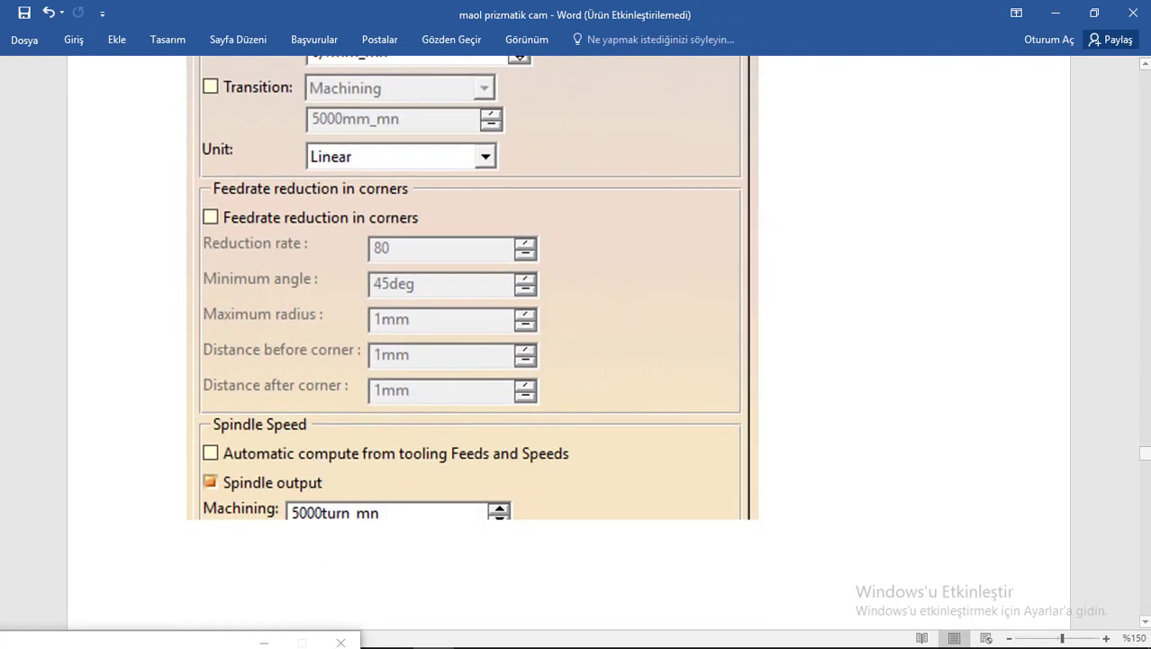
scroll(361, 270, "up", 1)
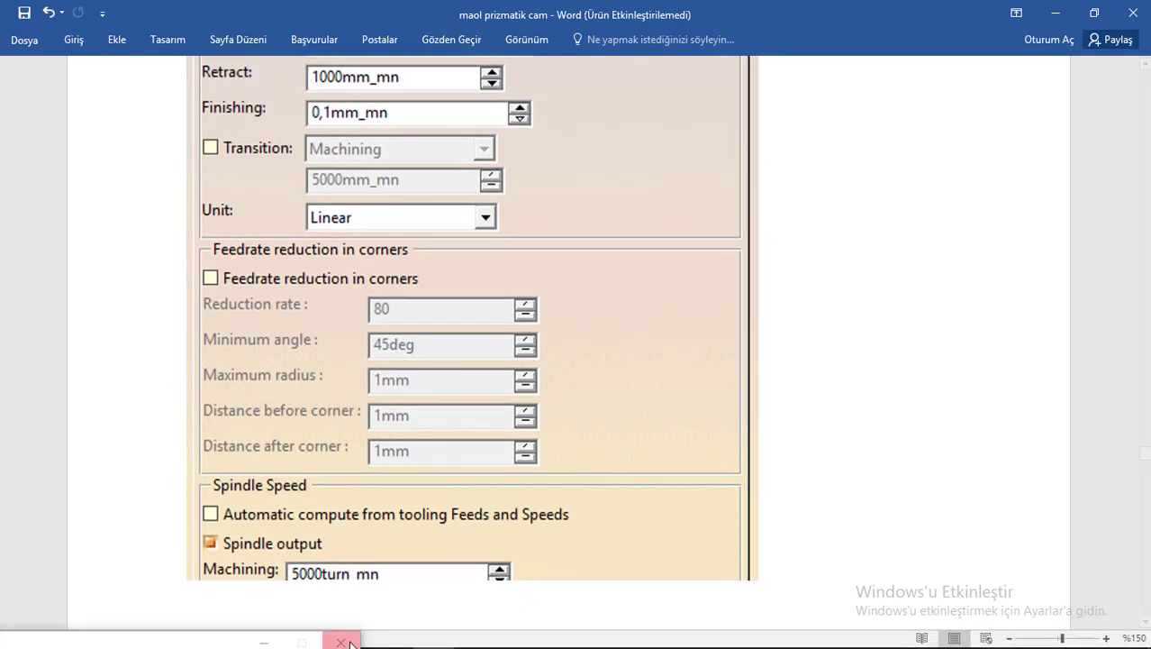
Step: Switch back to CATIA, disable automatic feedrate computation for the profile contouring and set the machining feedrate to 3000mm_mn
left_click(473, 632)
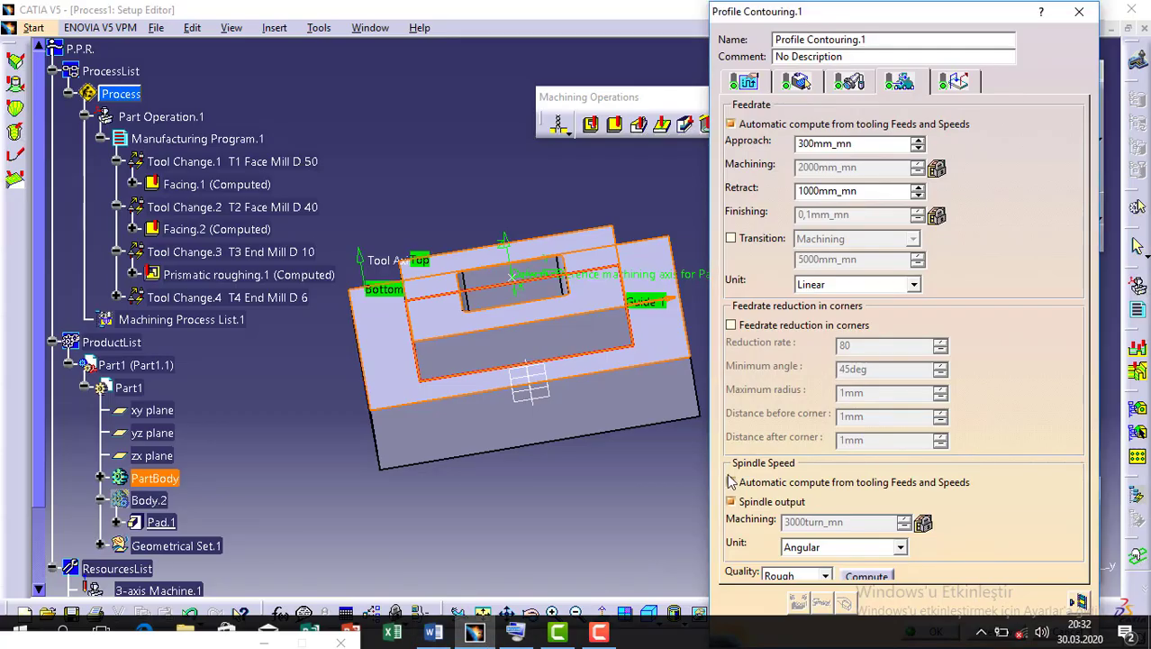
left_click(730, 123)
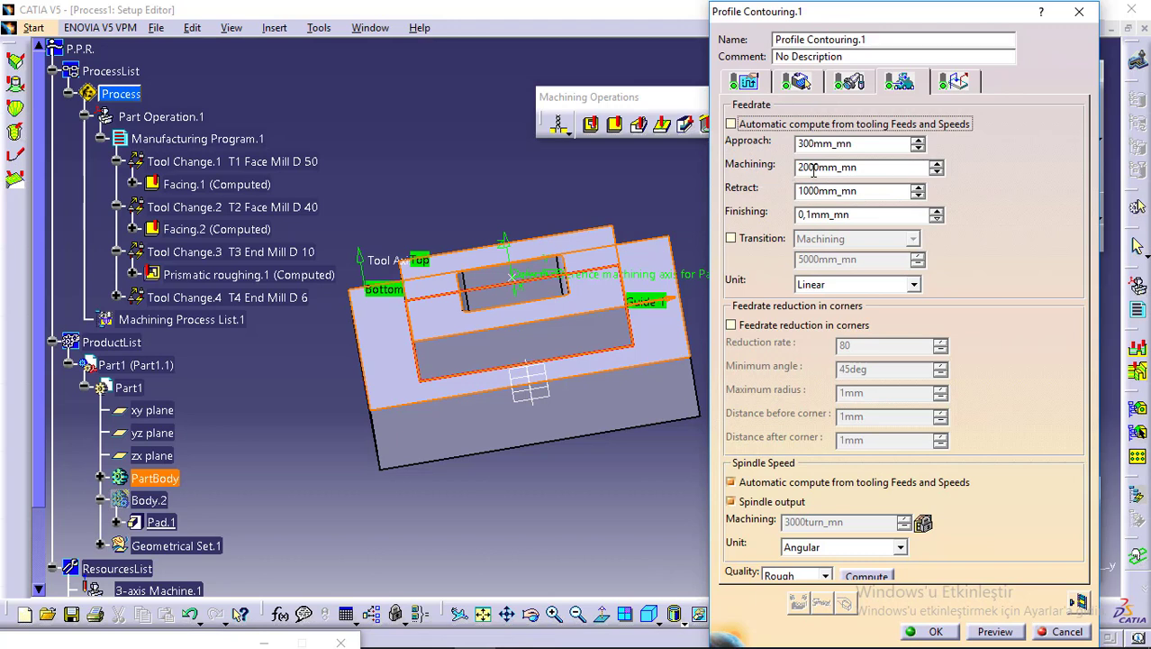
left_click_drag(820, 168, 762, 175)
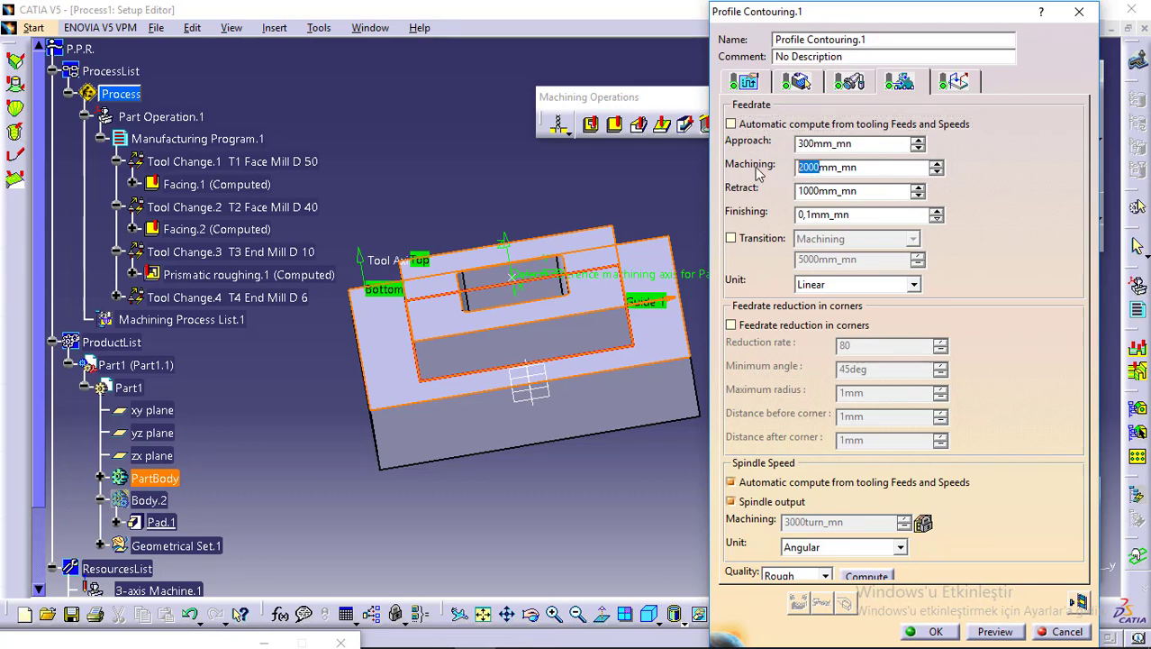
type("3000")
Step: Disable automatic spindle speed computation and set the machining spindle speed to 5000turn_mn
left_click(731, 482)
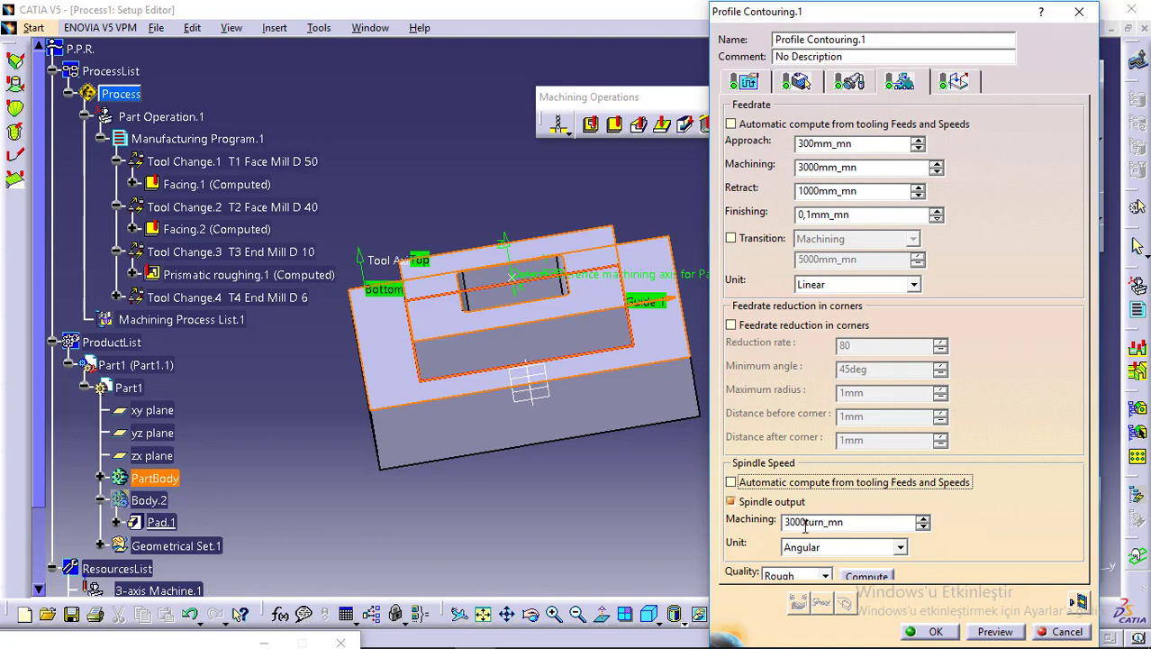
left_click_drag(805, 527, 758, 532)
type("5")
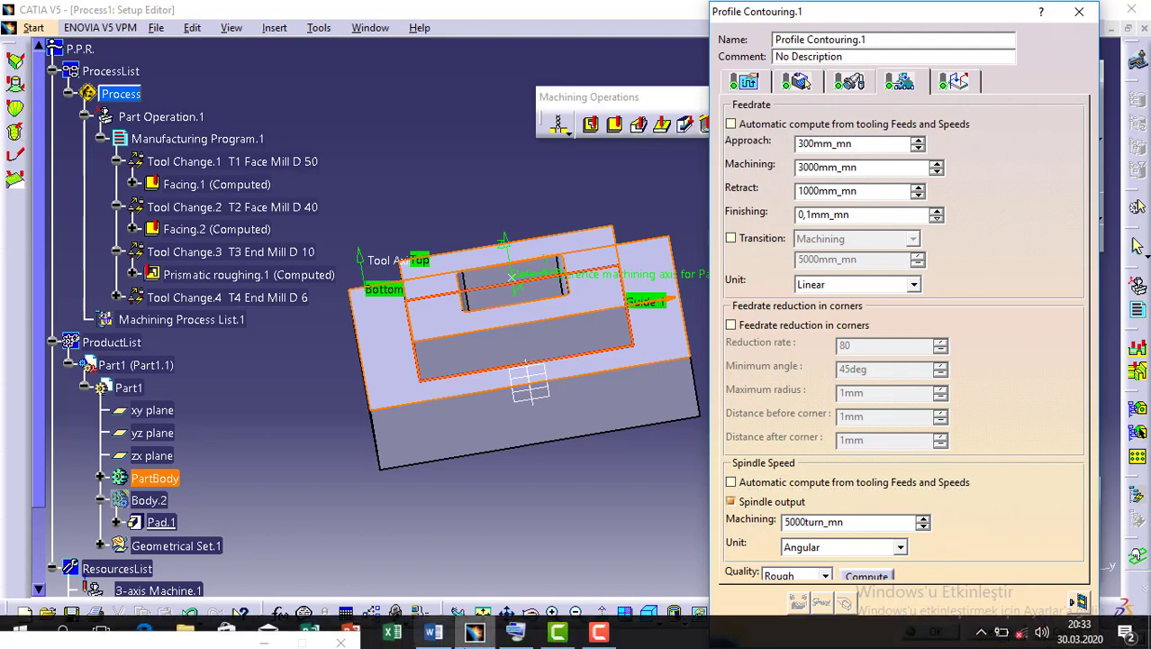
Step: Return to the Word guide and read the approach and retract macro settings in step 64
left_click(434, 633)
scroll(462, 416, "down", 10)
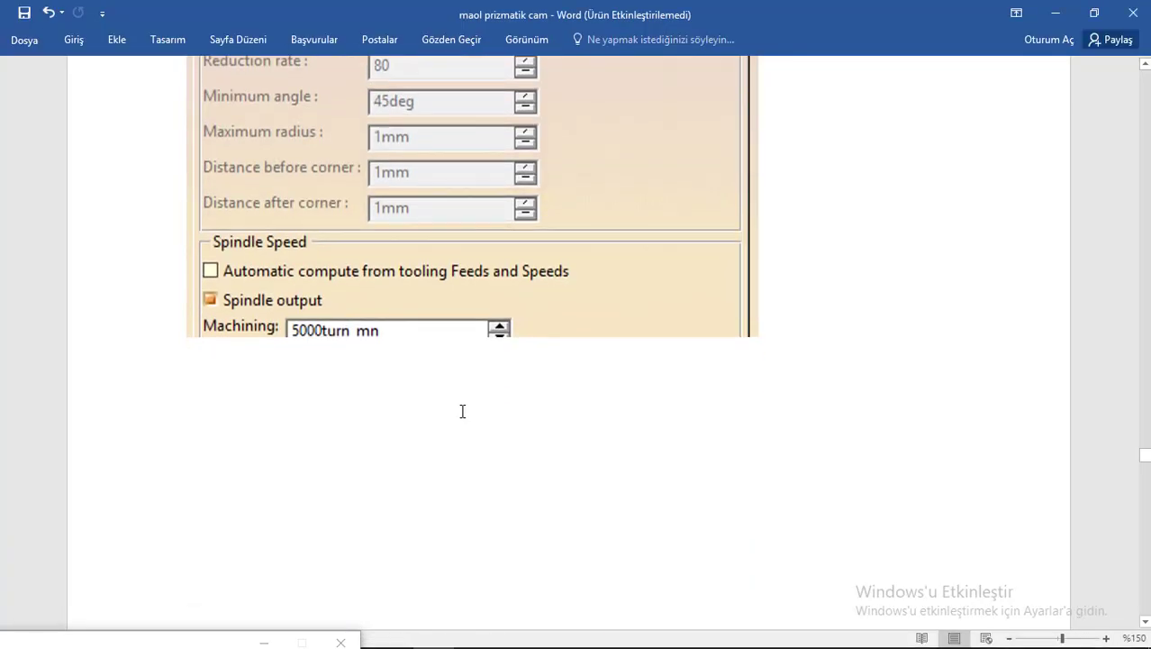
scroll(462, 417, "down", 6)
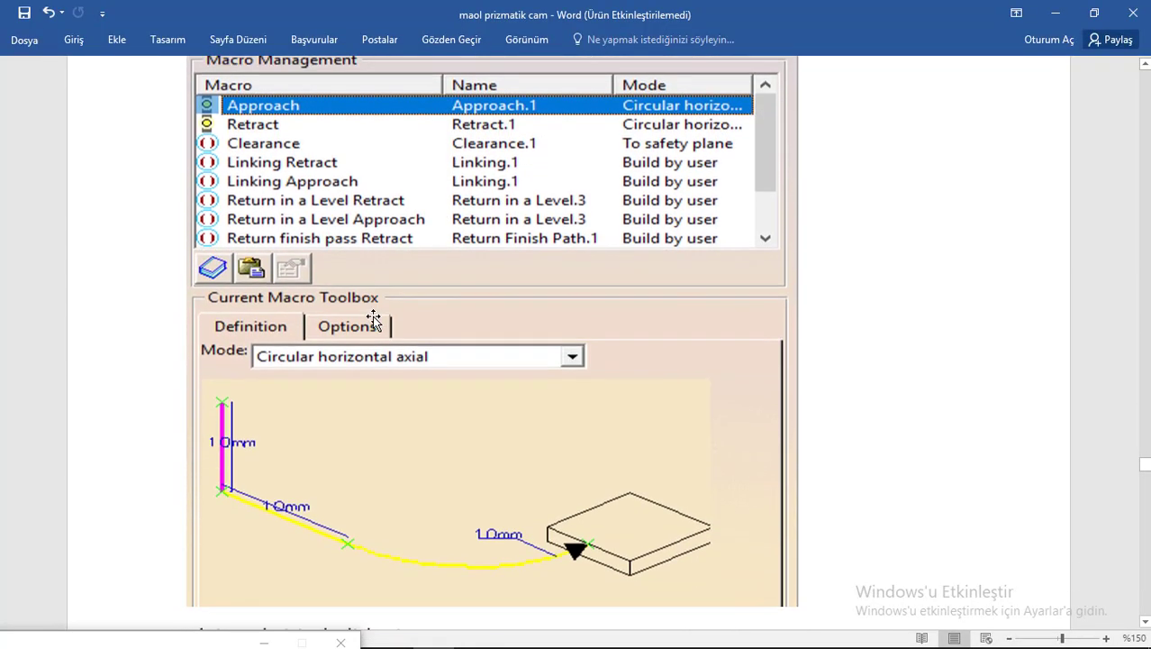
scroll(271, 467, "up", 2)
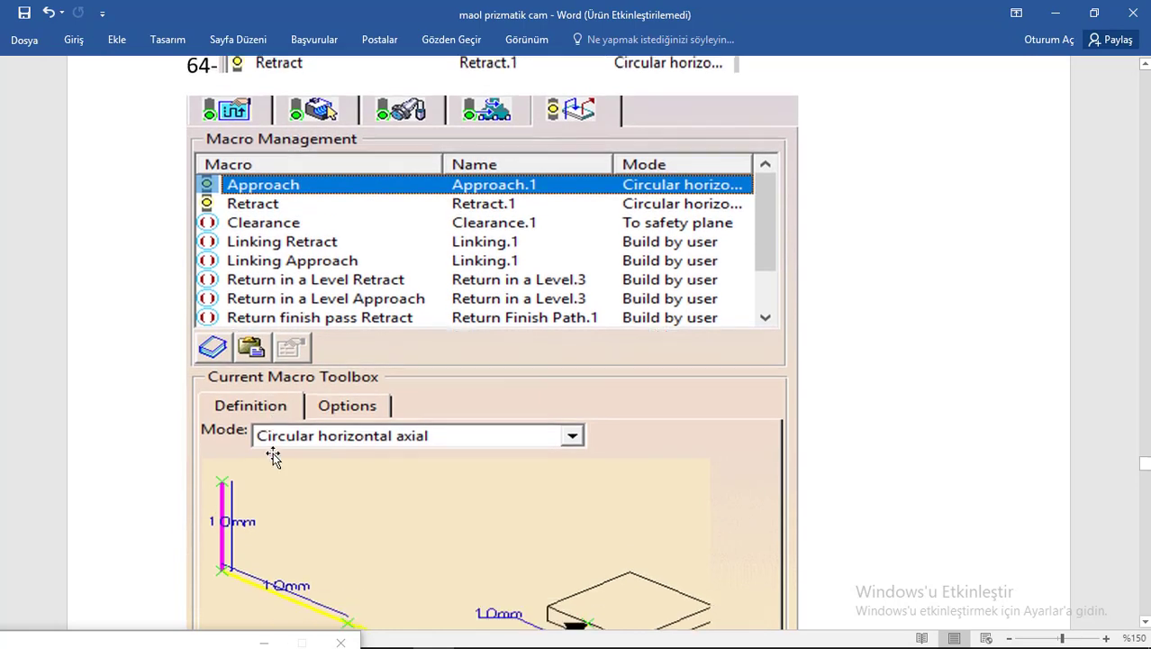
scroll(522, 473, "down", 3)
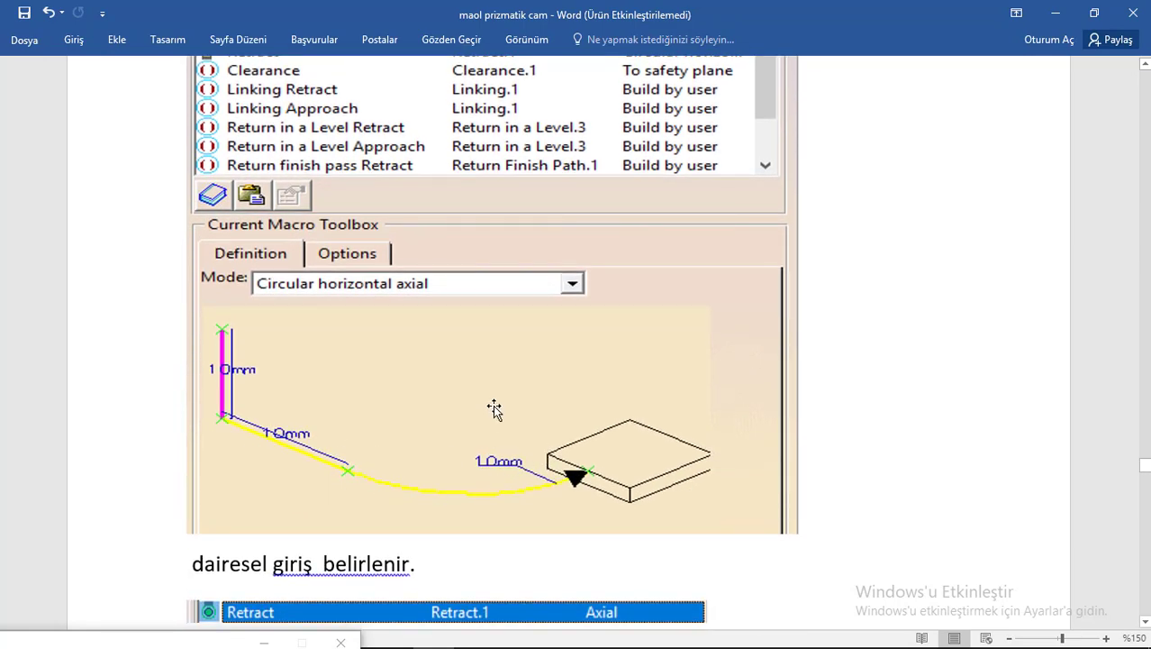
scroll(509, 436, "down", 12)
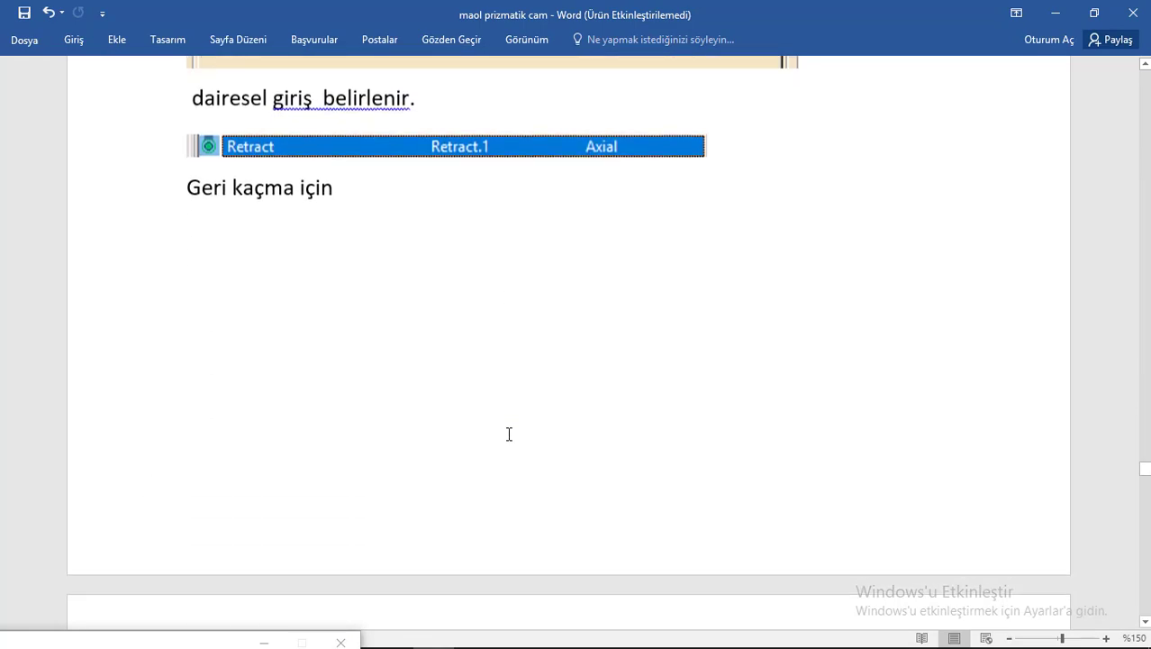
scroll(507, 437, "down", 2)
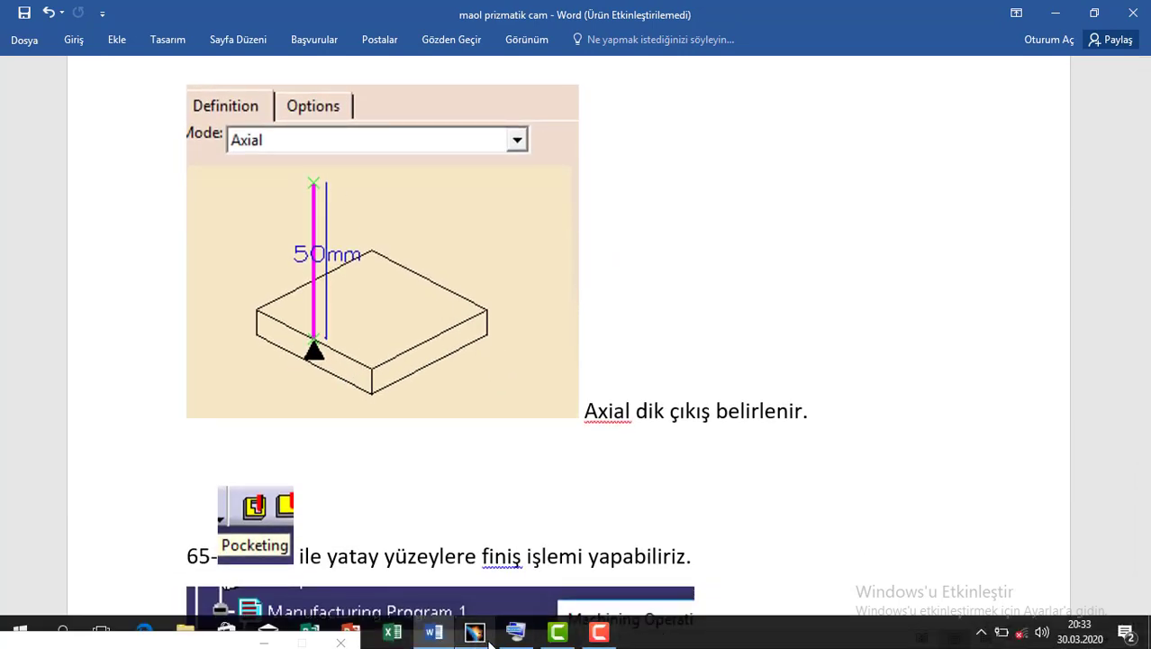
Step: Switch back to CATIA and set the profile contouring's Approach macro mode to Circular horizontal axial
left_click(492, 639)
left_click(941, 83)
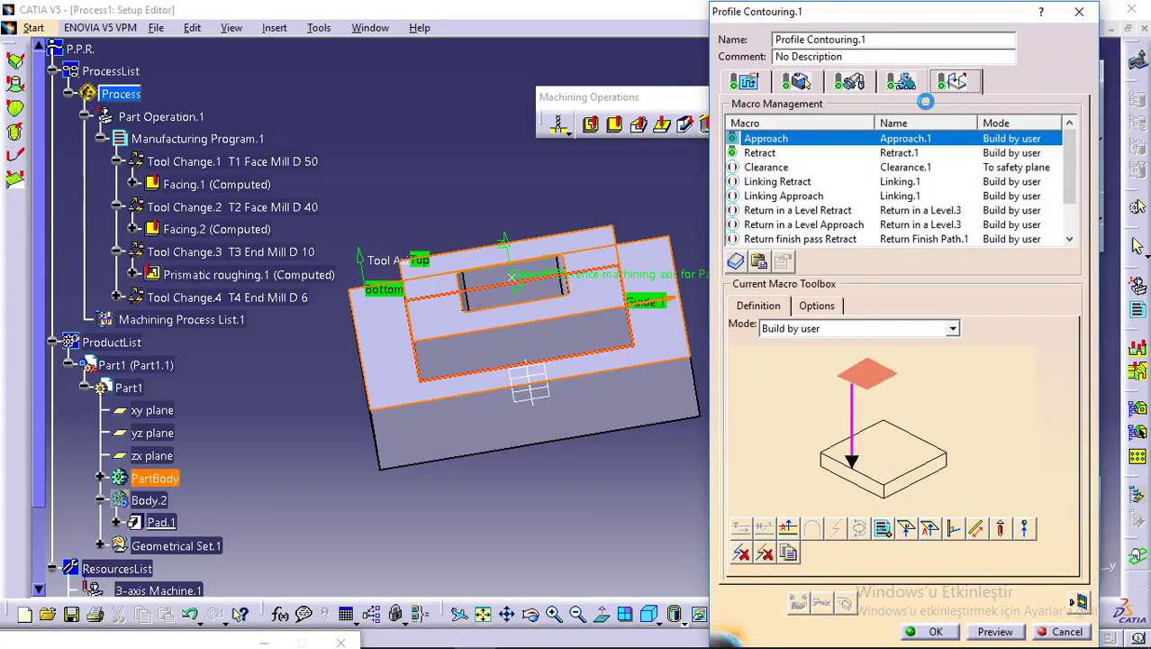
left_click(953, 330)
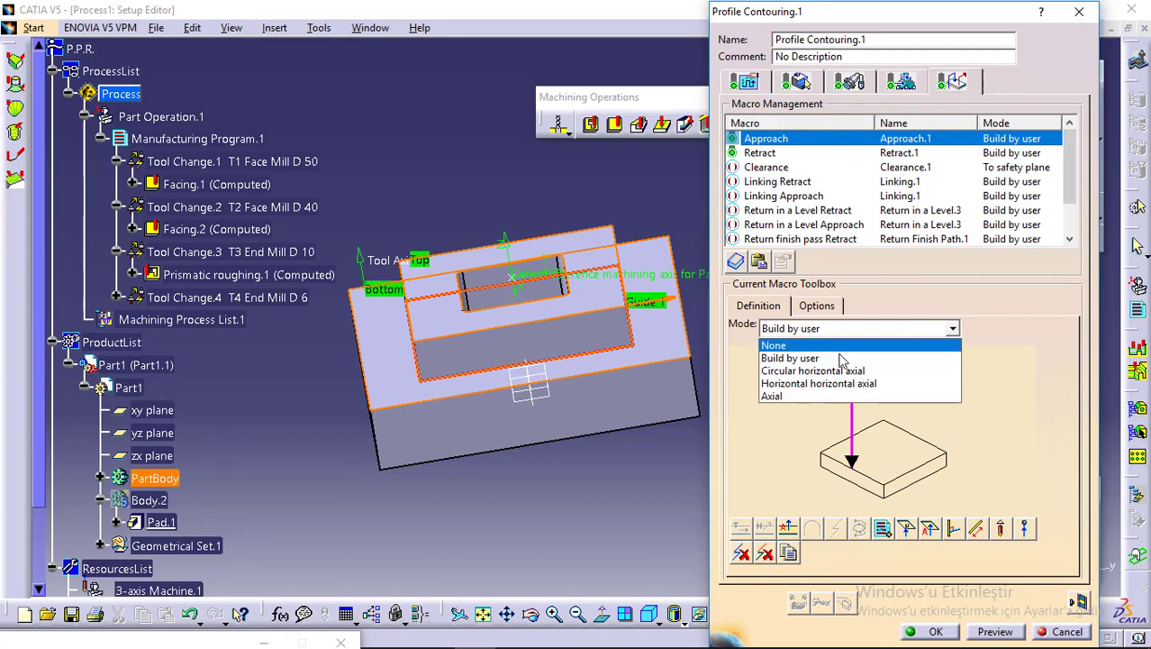
left_click(831, 370)
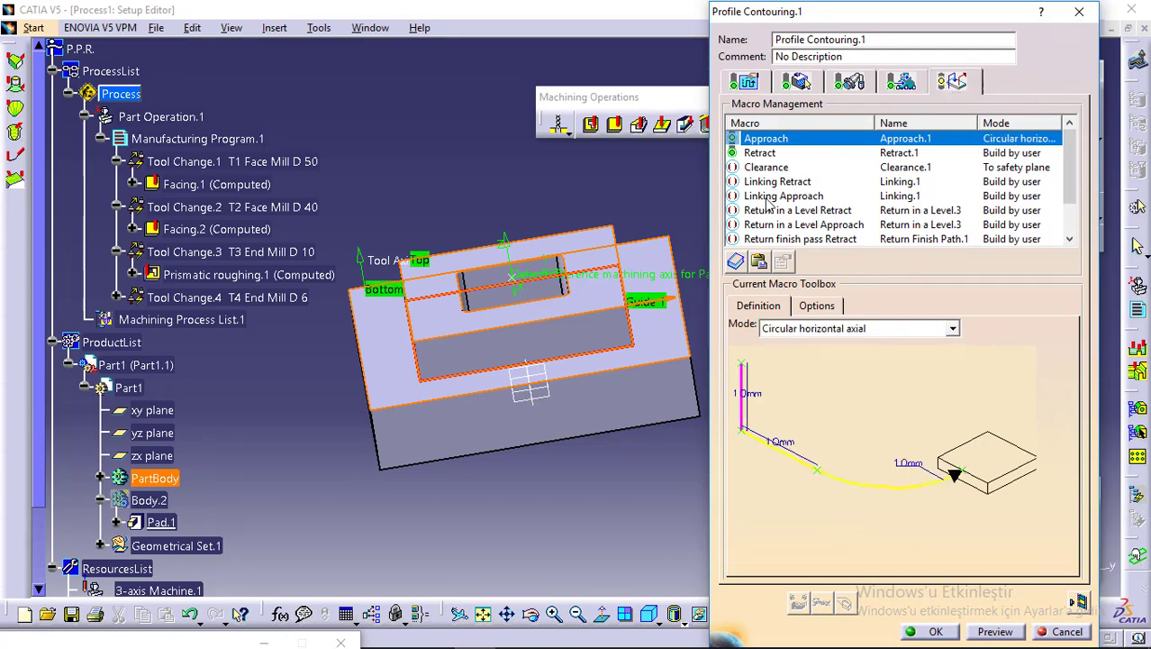
Step: Set the Retract macro mode to Axial with a distance of 50 mm, checking the value against the Word guide
left_click(759, 153)
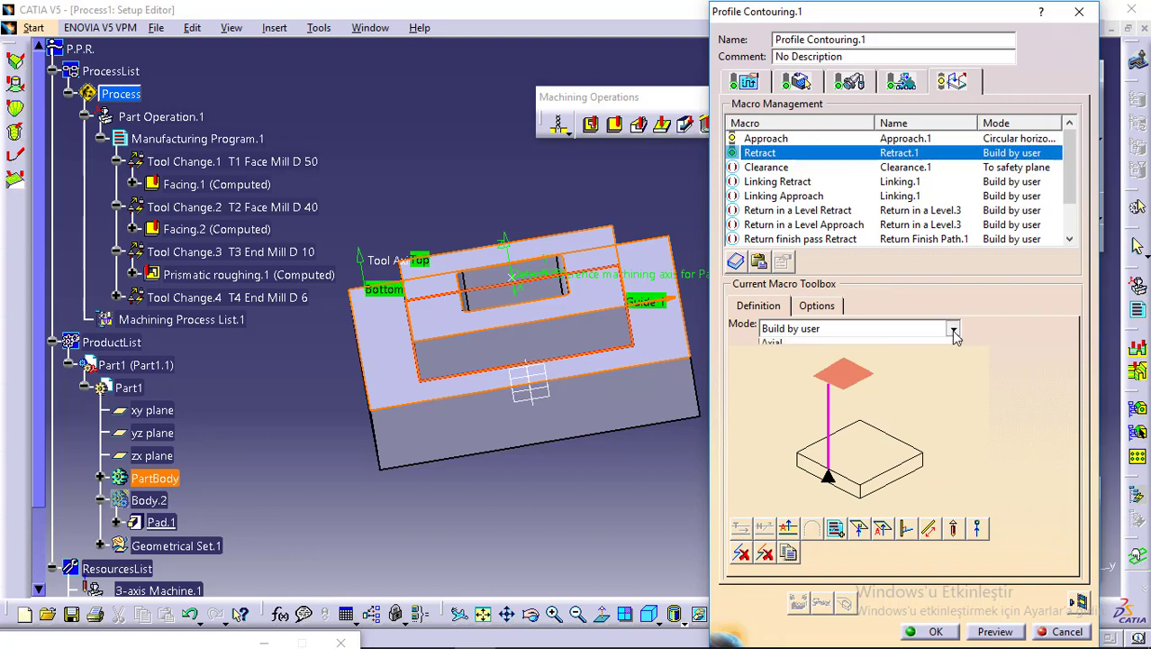
left_click(953, 329)
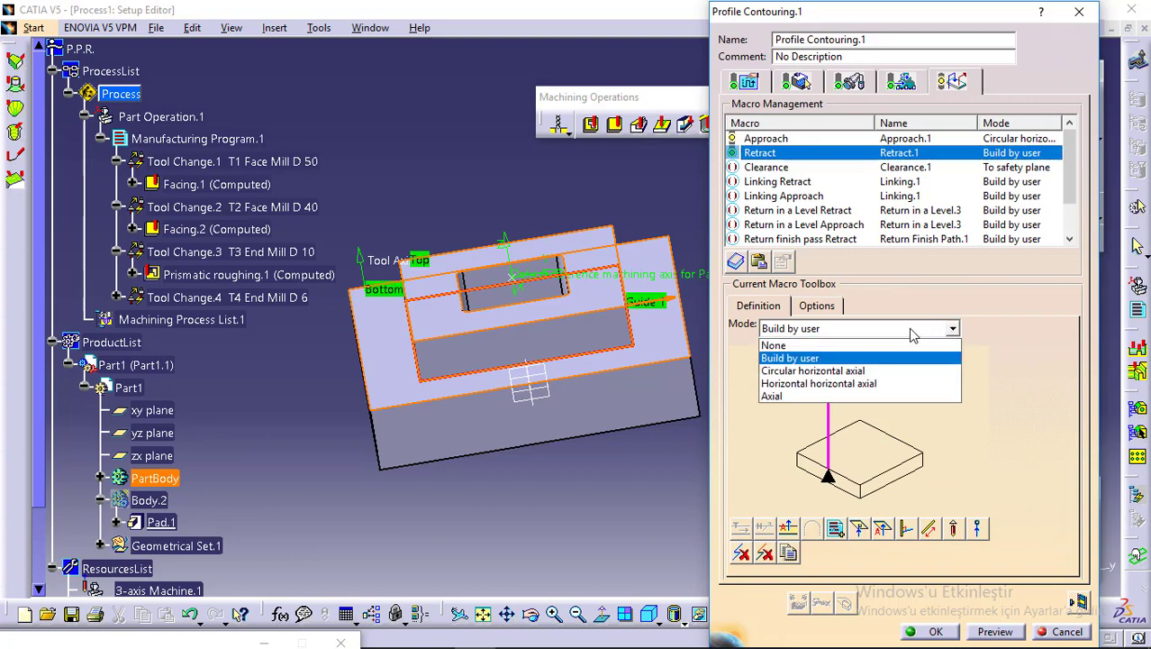
left_click(838, 395)
double_click(839, 403)
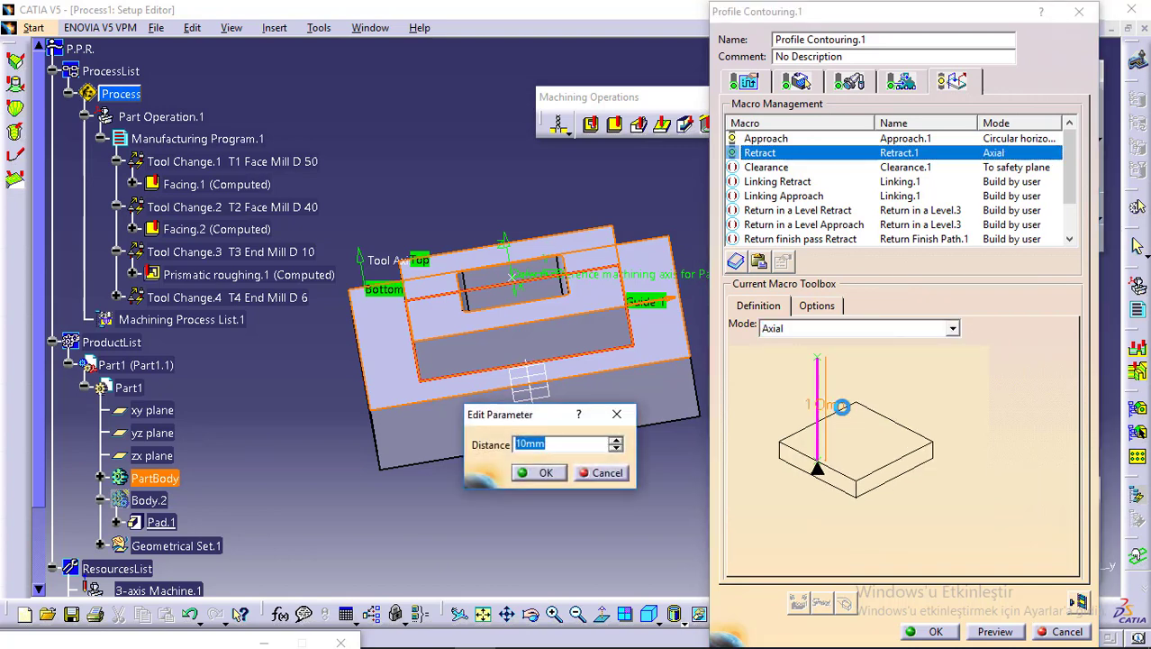
left_click(434, 631)
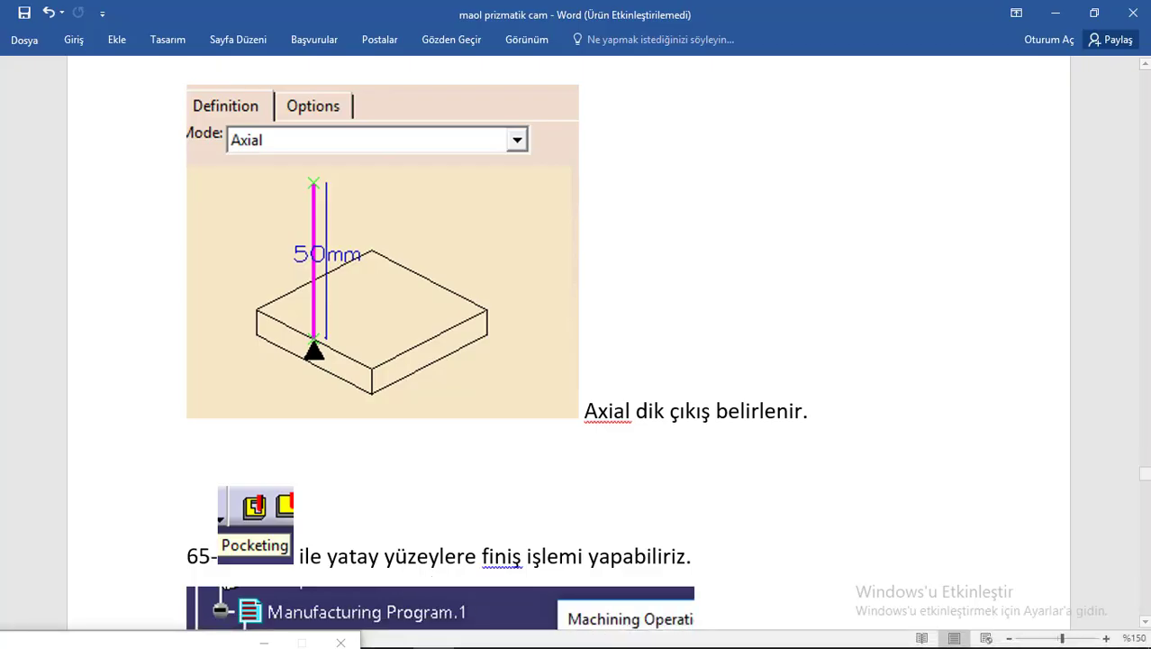
left_click(475, 631)
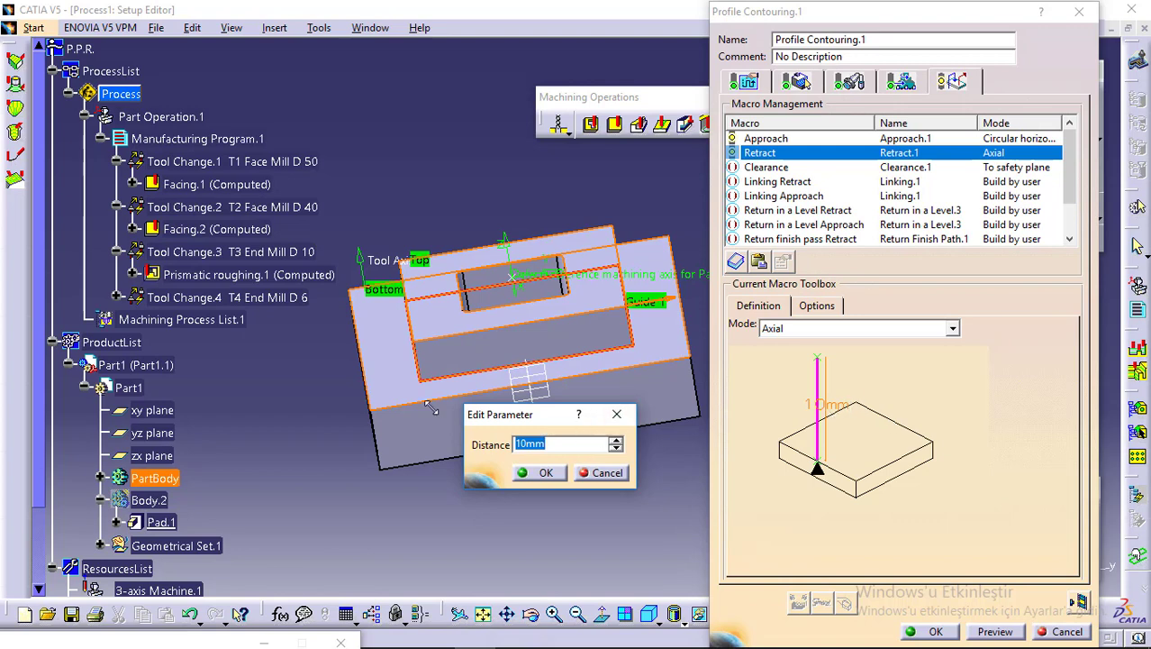
left_click_drag(552, 417, 966, 360)
type("50")
left_click(960, 413)
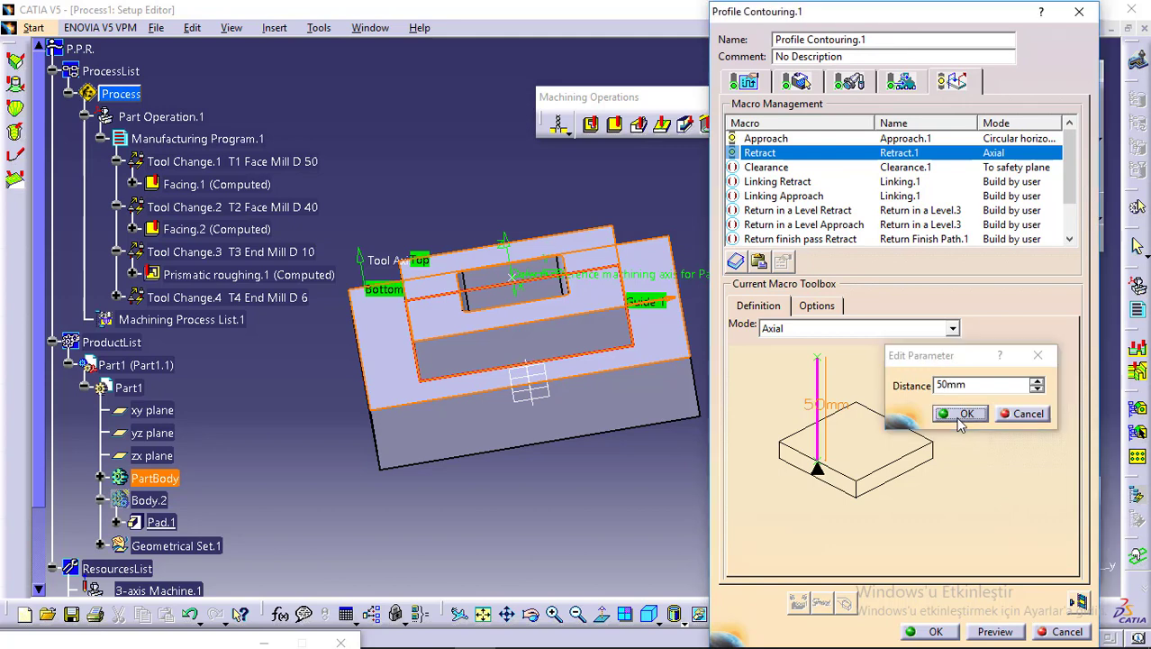
Step: Return to the Word guide and check the axial retract illustration and the Pocketing instruction in step 65
mouse_move(433, 641)
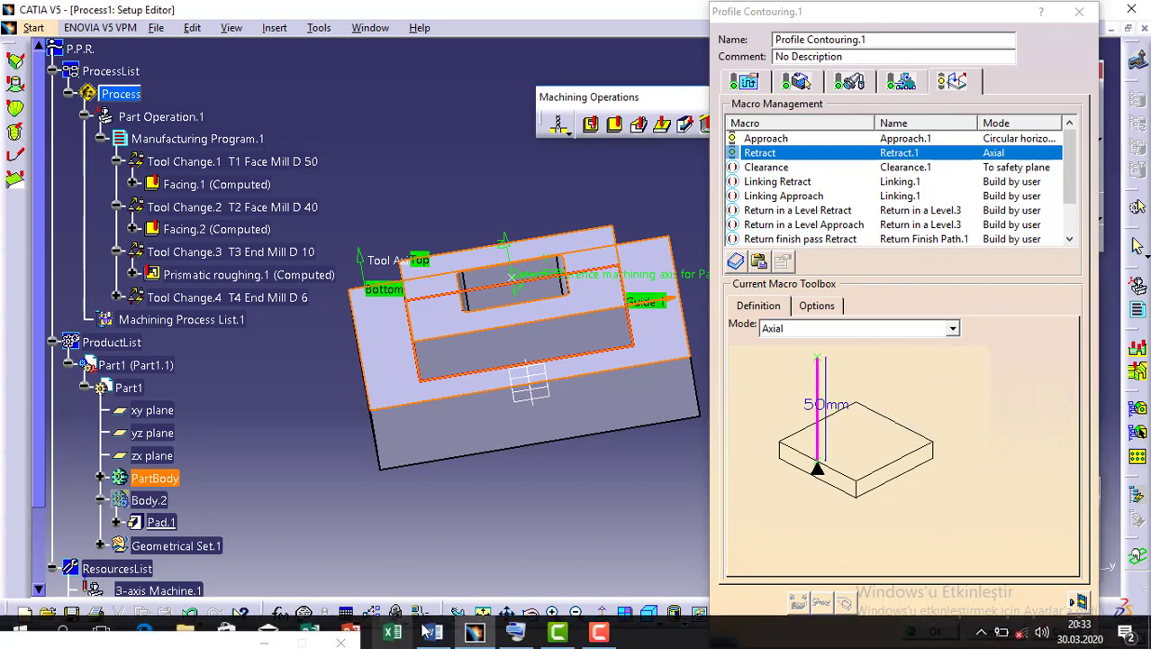
left_click(432, 635)
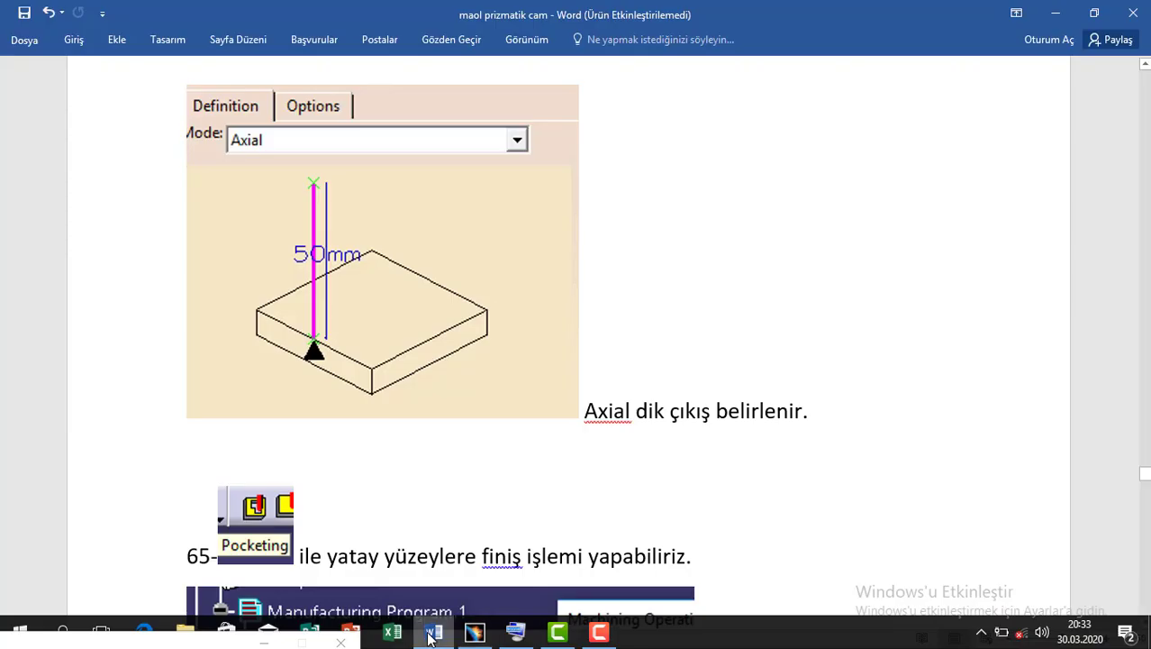
scroll(368, 347, "down", 1)
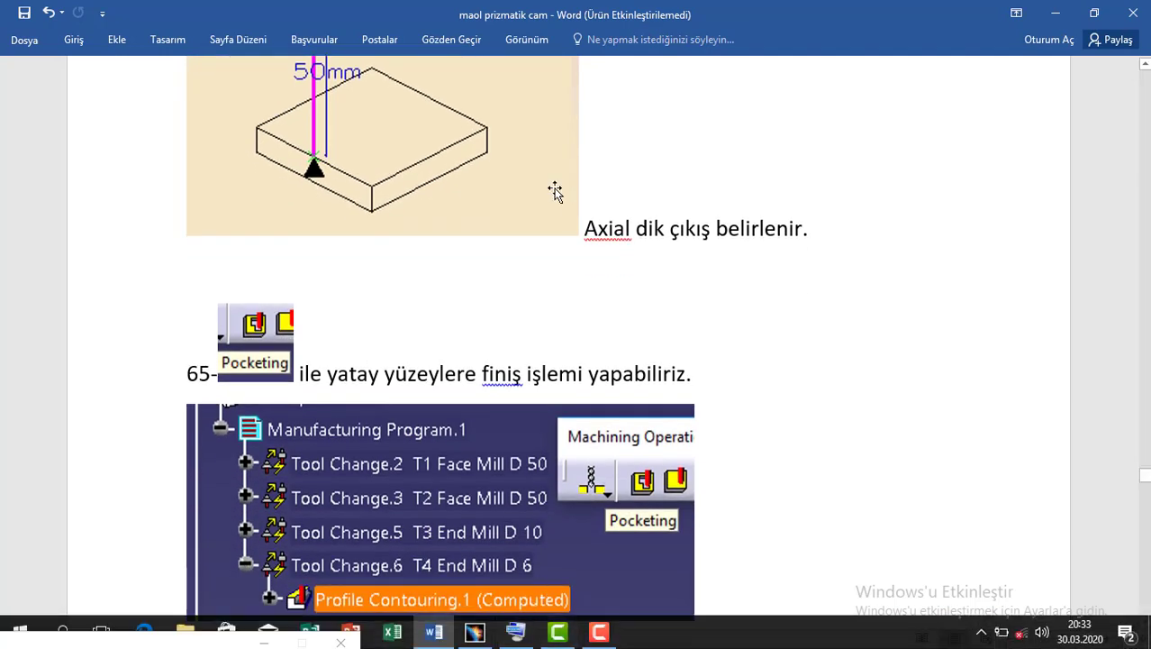
scroll(527, 234, "up", 2)
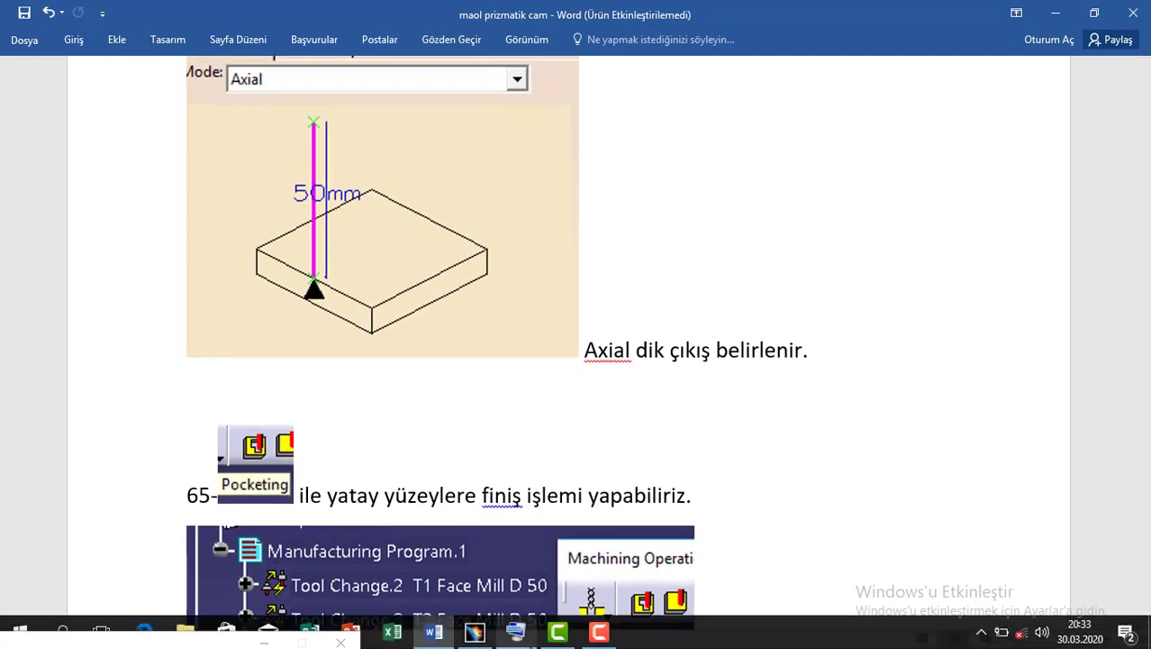
Step: Switch to CATIA, compute the profile contouring tool path and play its material removal video to the end
mouse_move(515, 632)
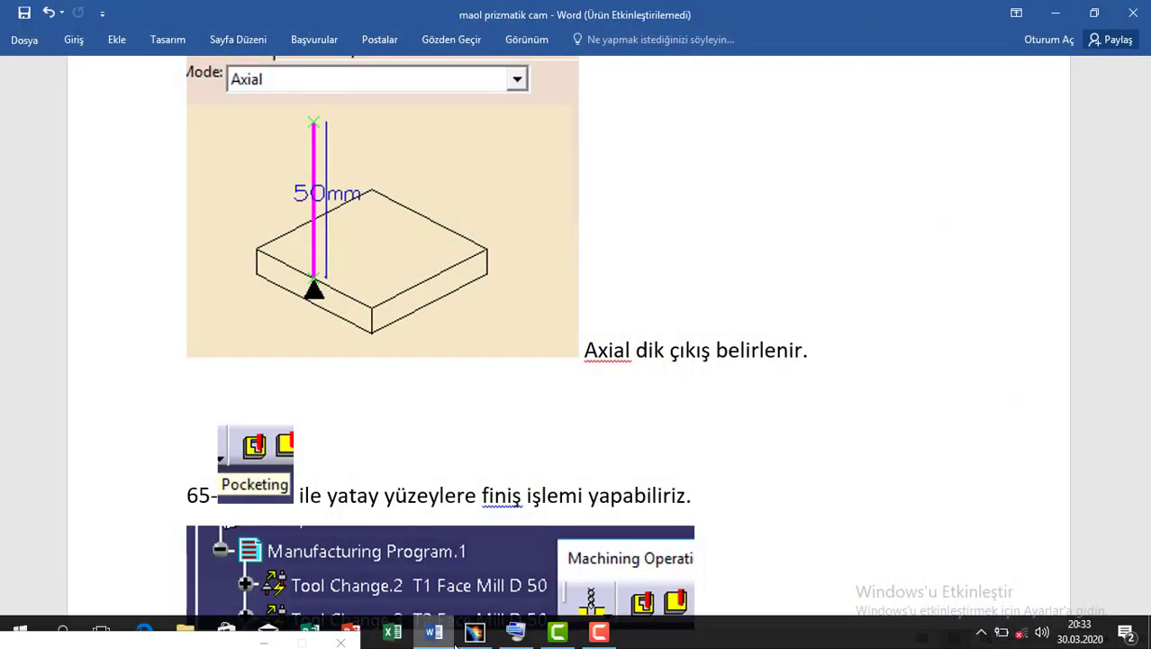
left_click(474, 632)
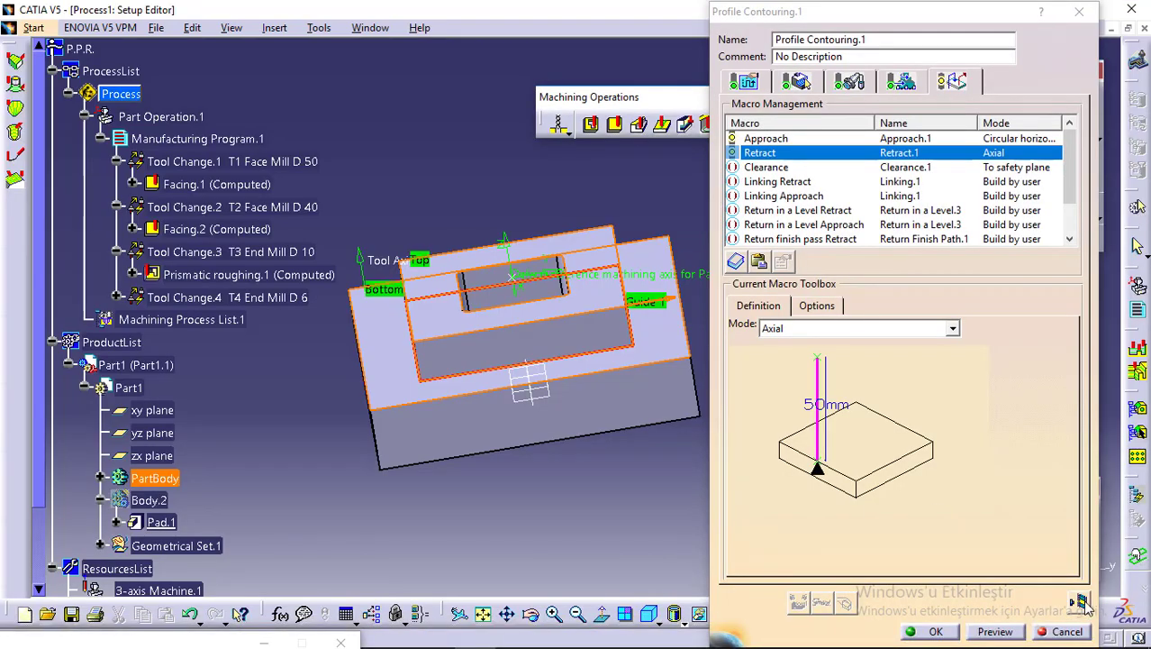
left_click(1083, 598)
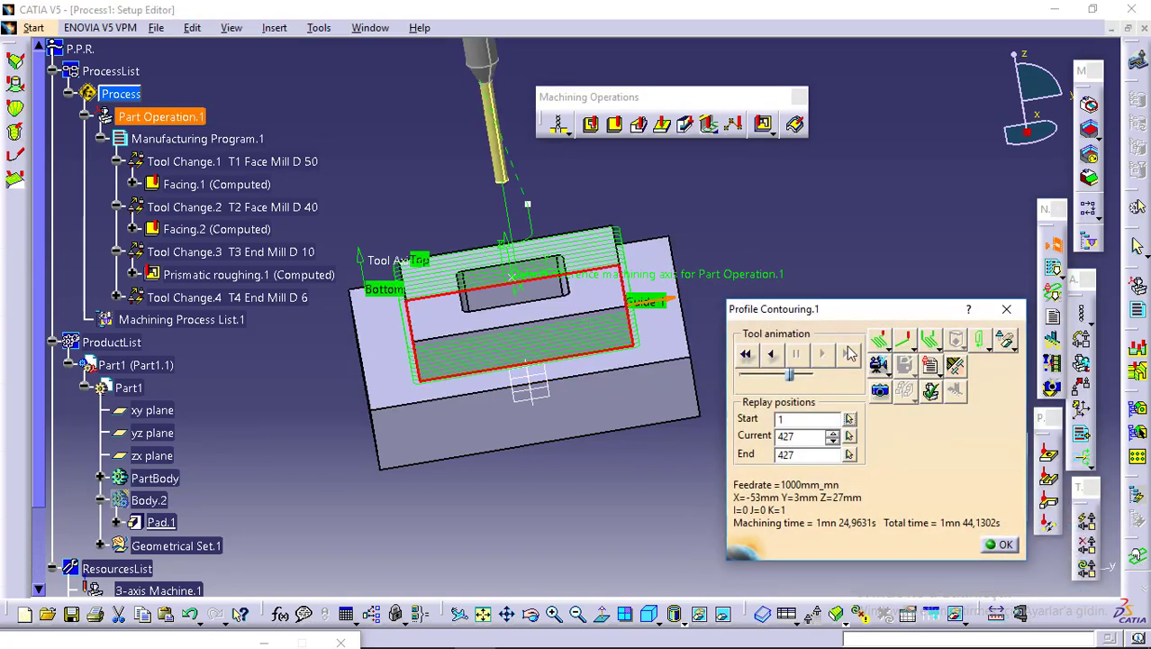
left_click(878, 364)
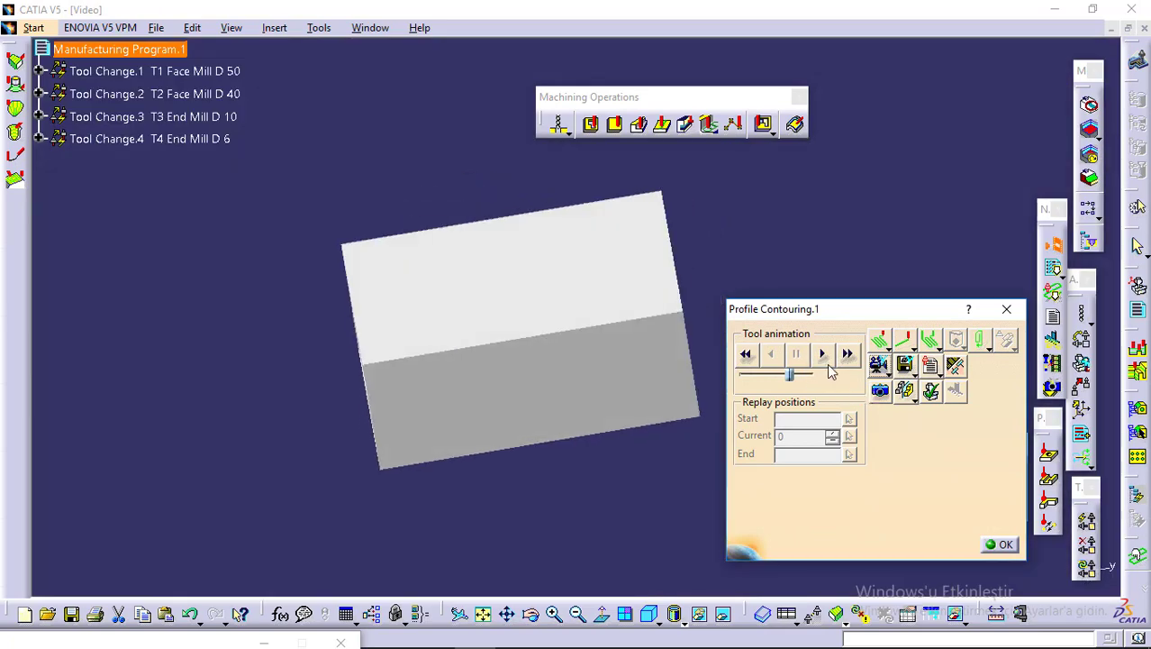
left_click(822, 353)
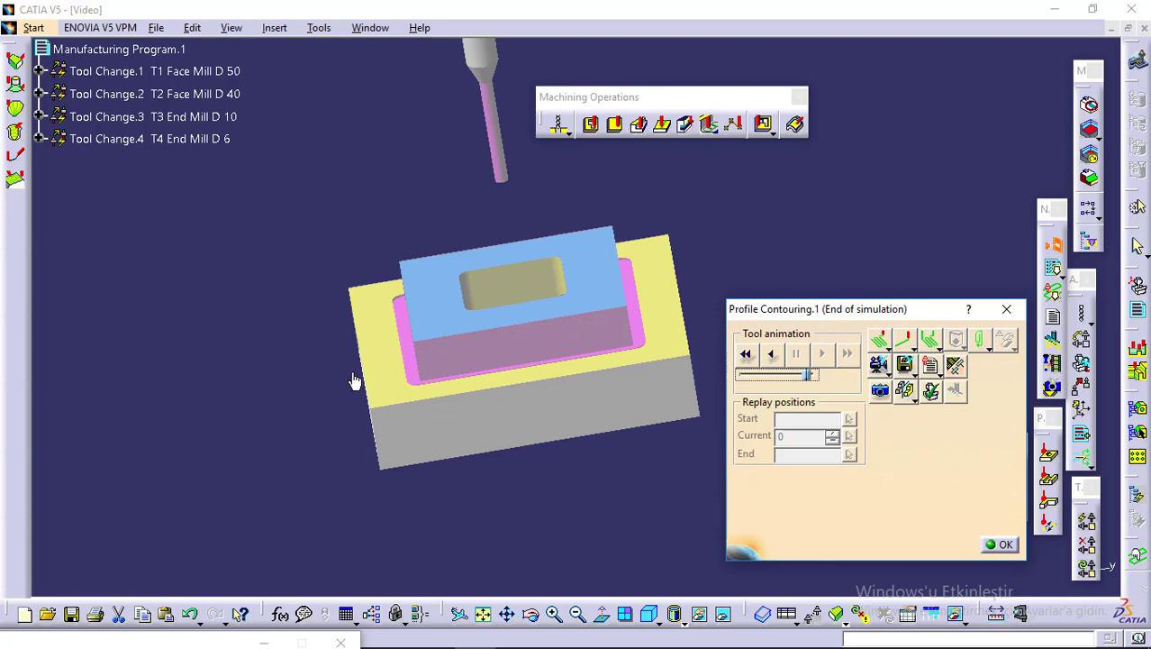
left_click(1000, 544)
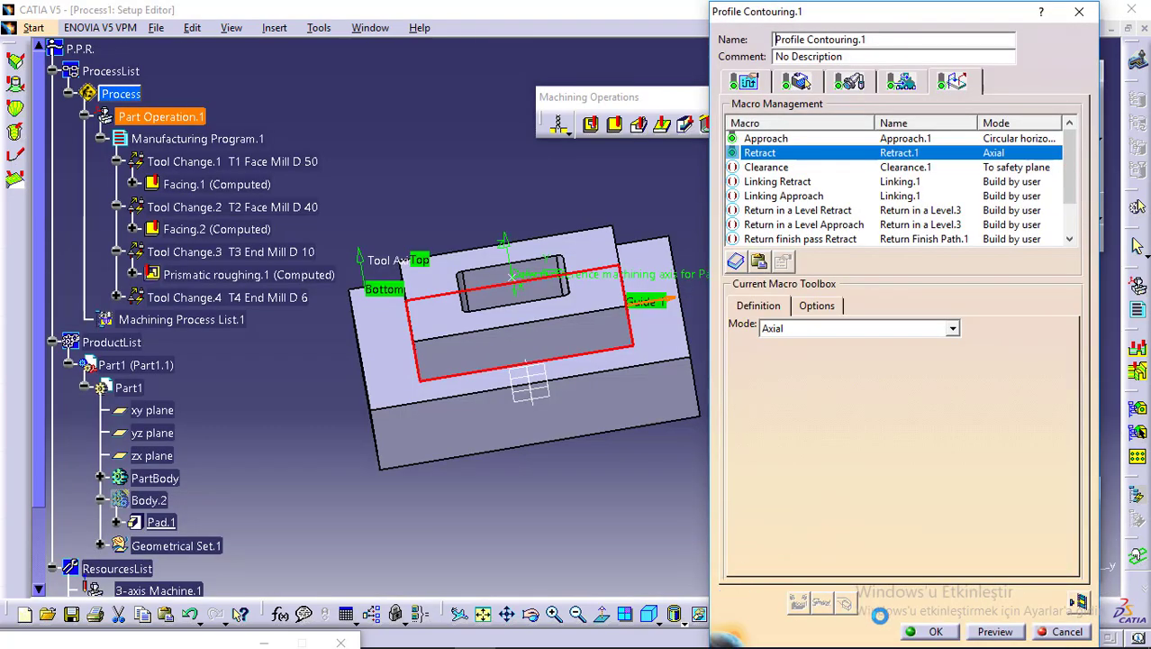
Step: Accept the profile contouring operation and insert a Pocketing operation after it in the manufacturing program
left_click(933, 632)
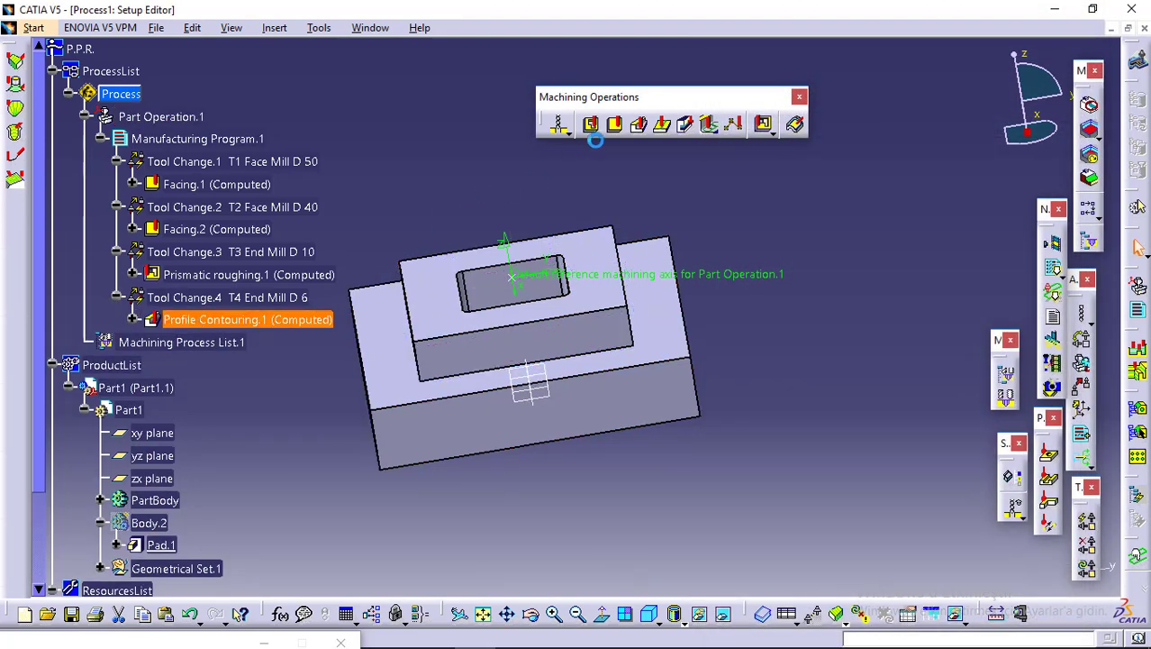
left_click(591, 125)
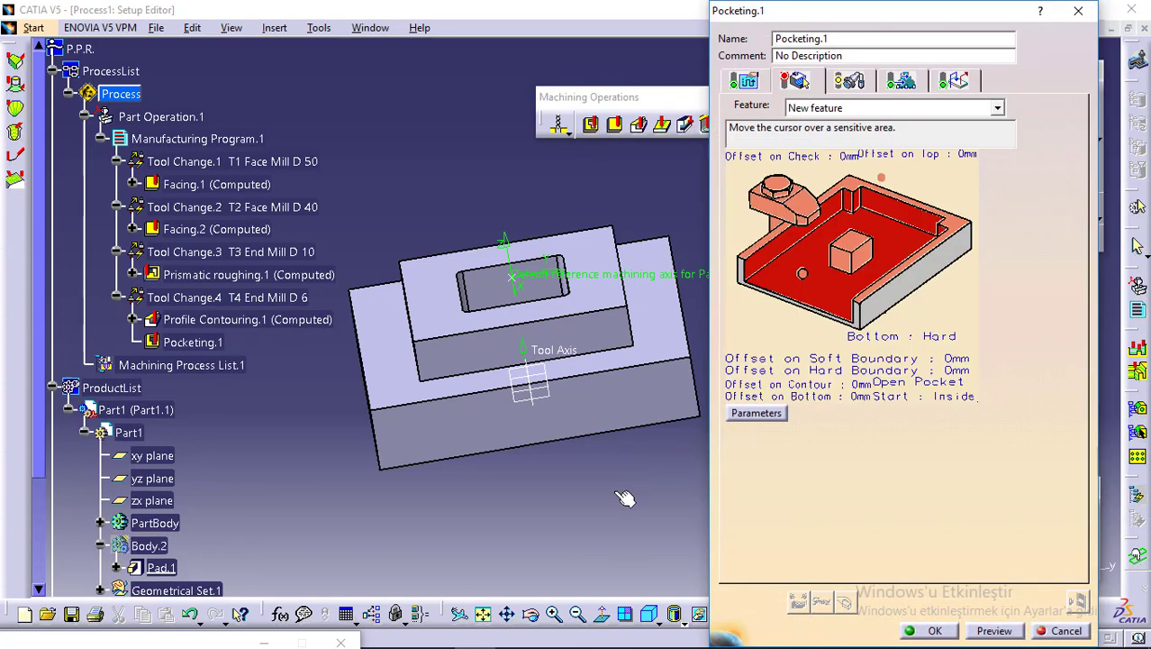
Step: Return to the Word guide and read step 65 through the Pocketing geometry illustration and its Open Pocket note
left_click(433, 633)
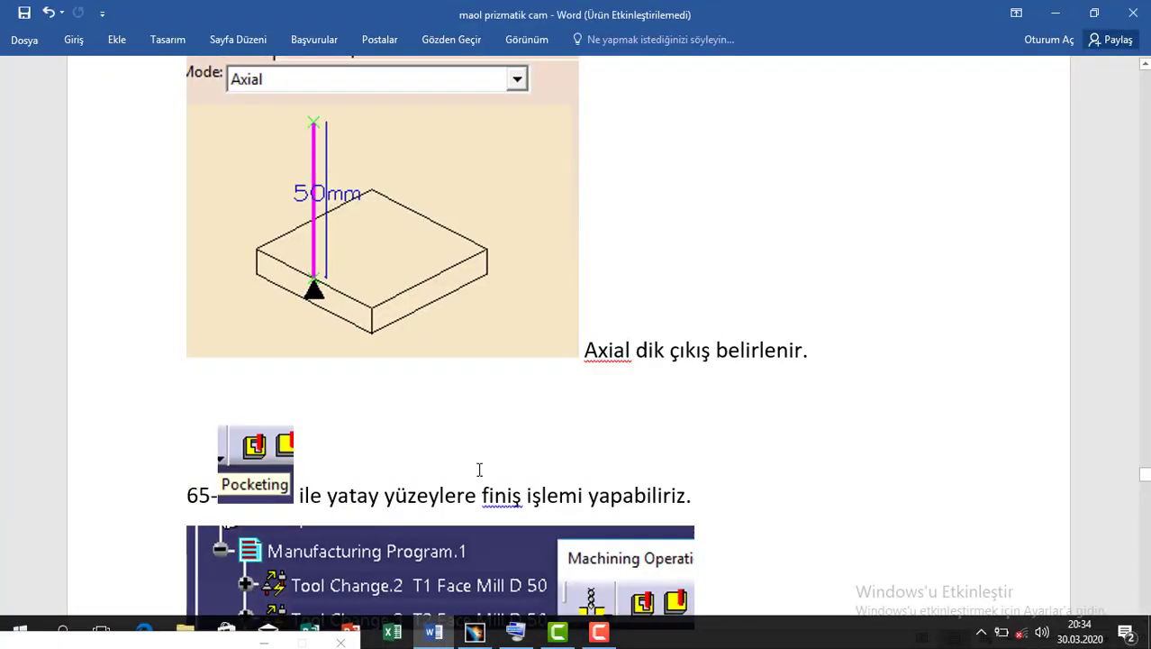
scroll(399, 478, "down", 3)
scroll(399, 477, "down", 3)
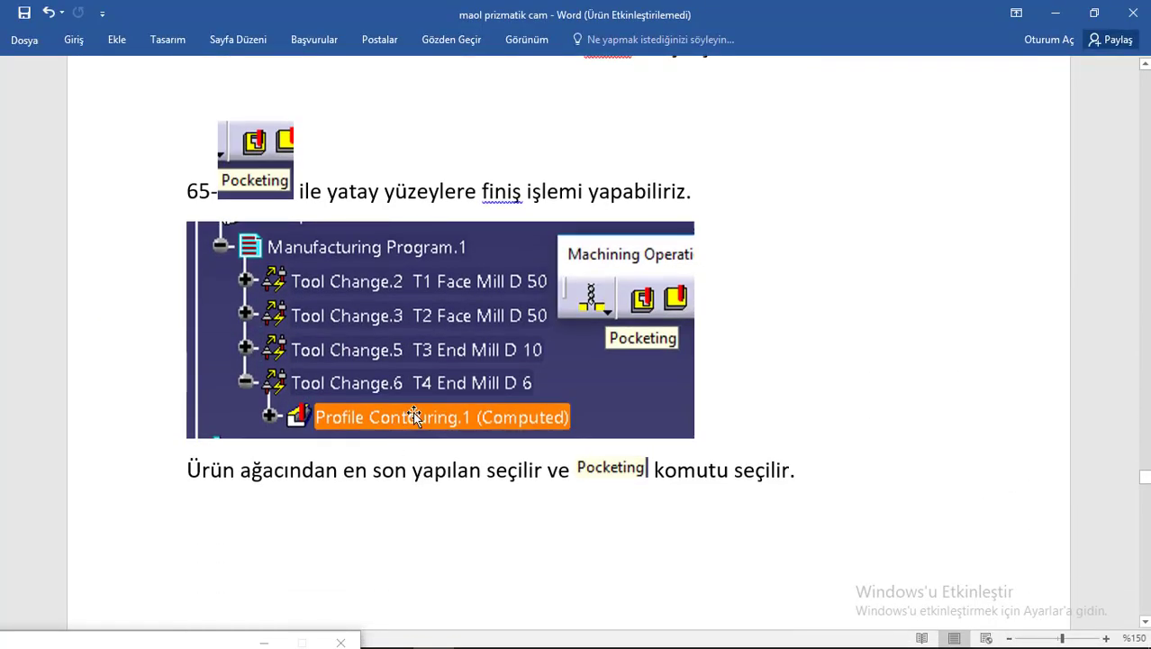
scroll(413, 413, "down", 10)
scroll(412, 362, "up", 3)
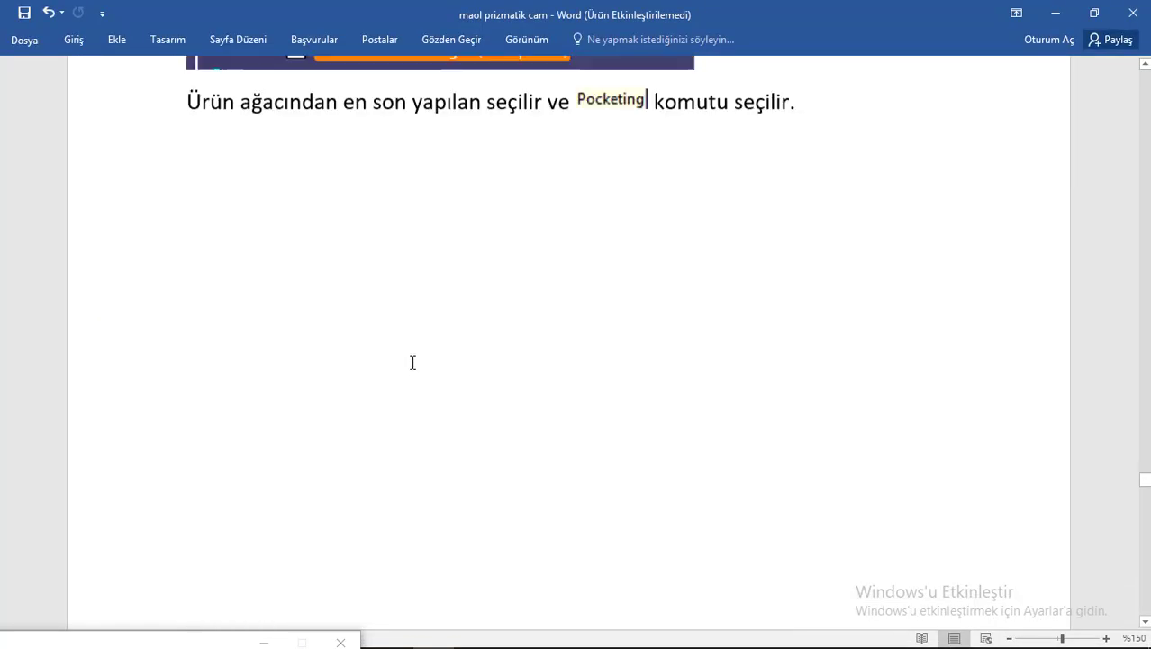
scroll(413, 362, "up", 1)
scroll(377, 281, "down", 15)
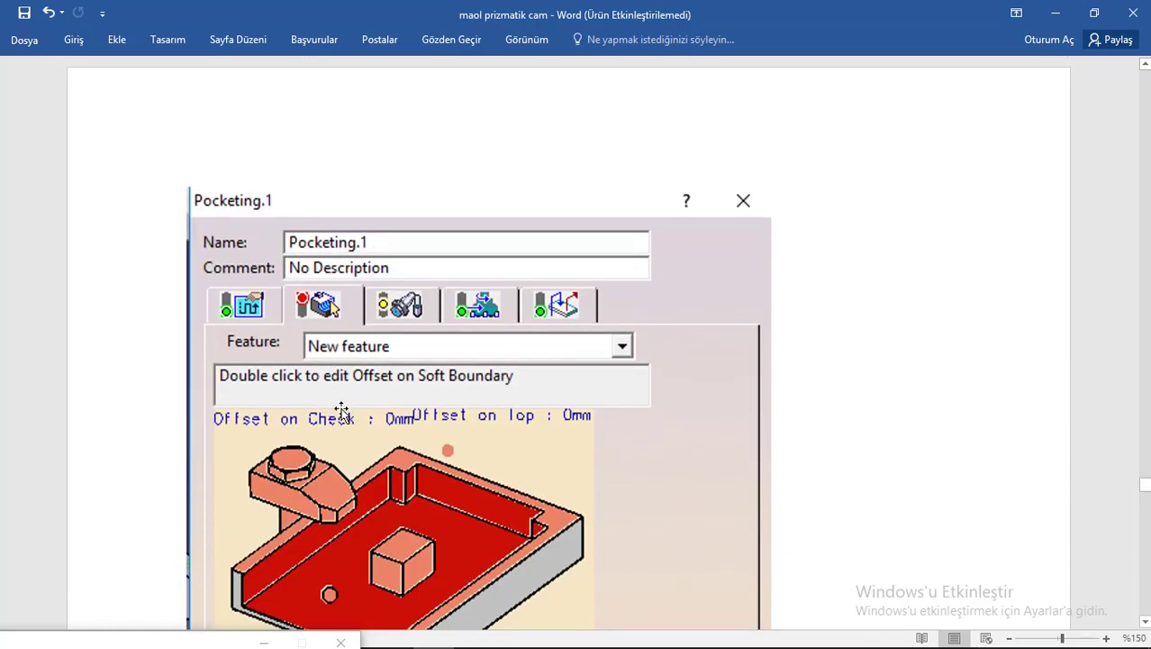
scroll(619, 331, "down", 7)
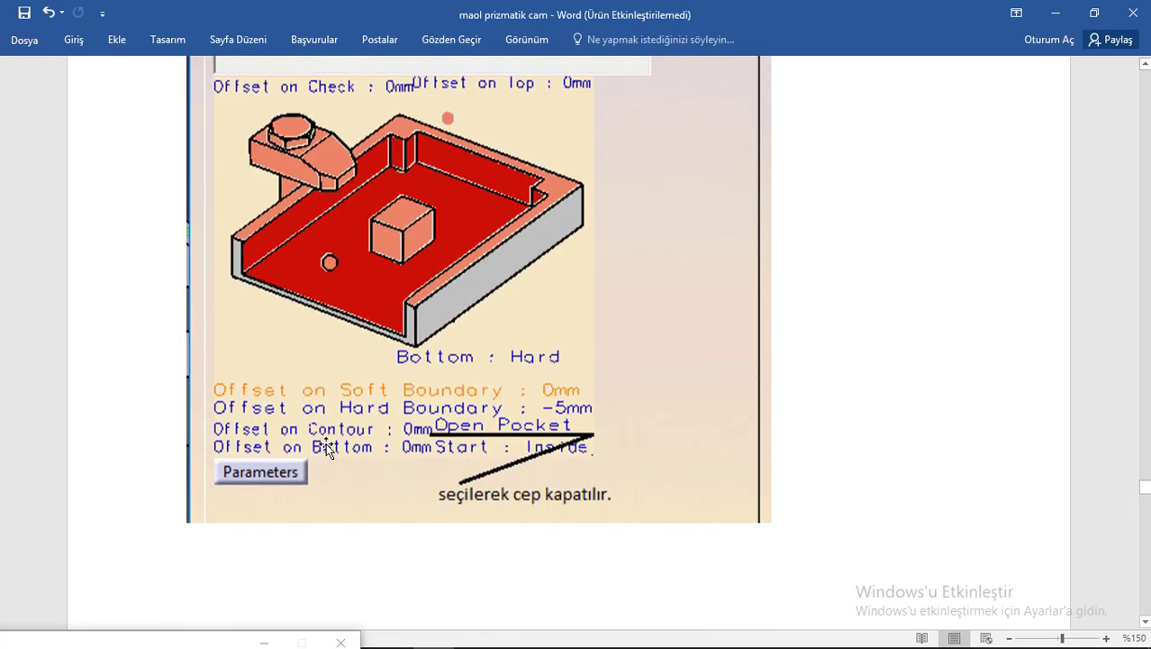
scroll(328, 450, "down", 1)
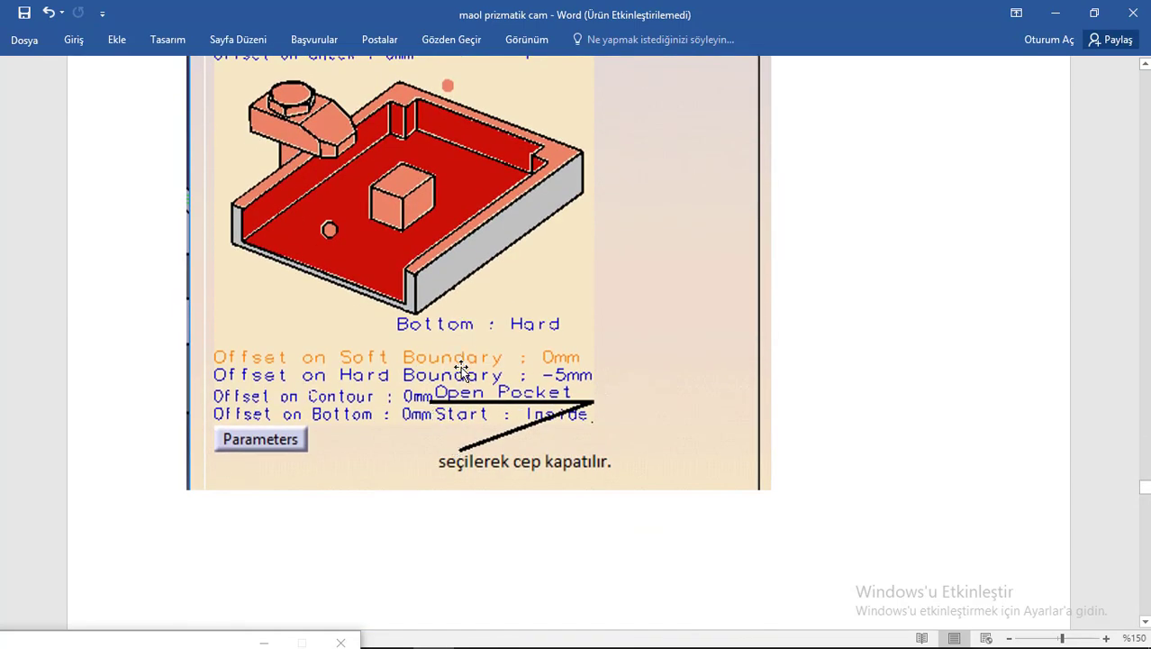
Step: Read how the guide selects the pocket's bottom face and edits the Offset on Hard Boundary
scroll(461, 367, "down", 20)
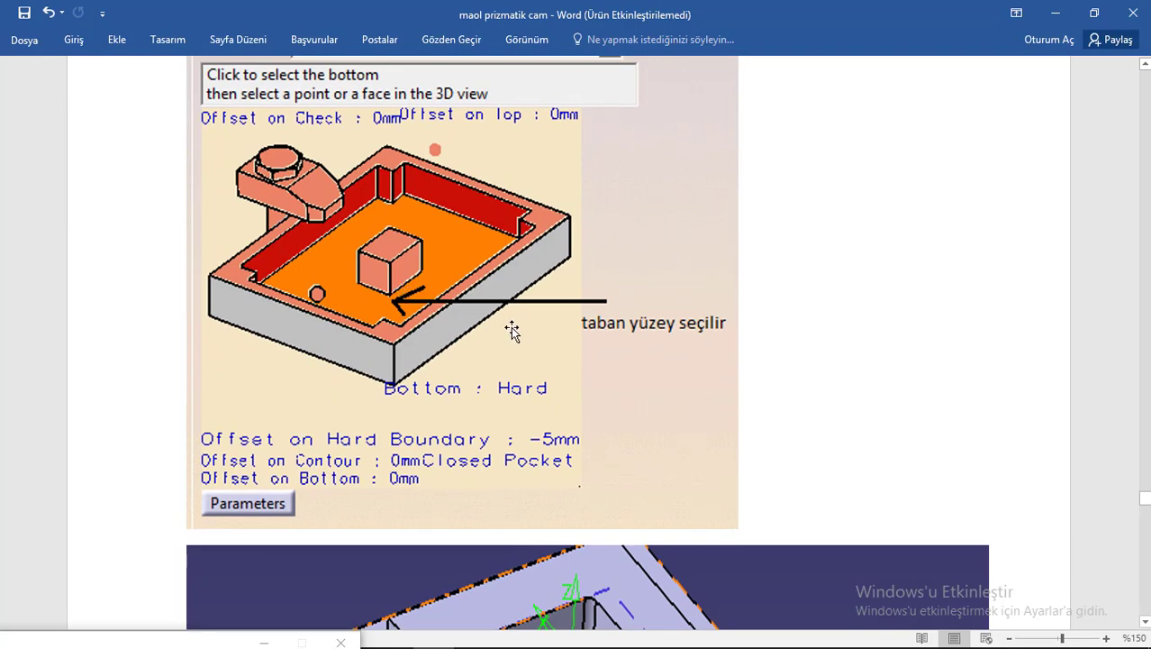
scroll(514, 329, "down", 10)
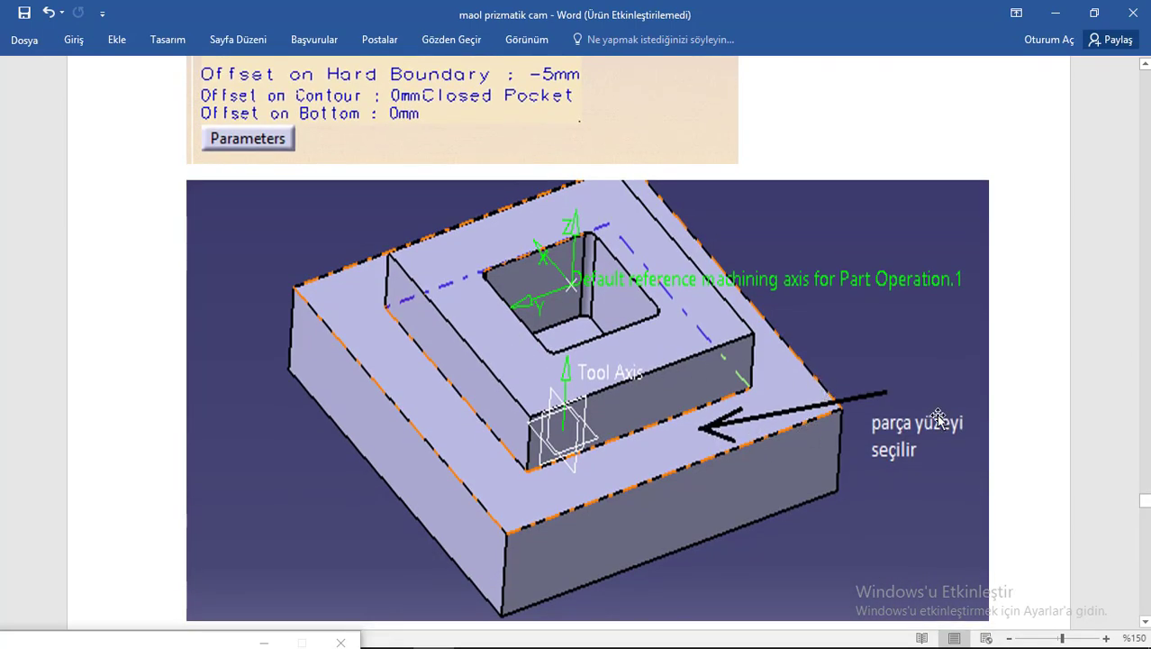
scroll(736, 423, "down", 20)
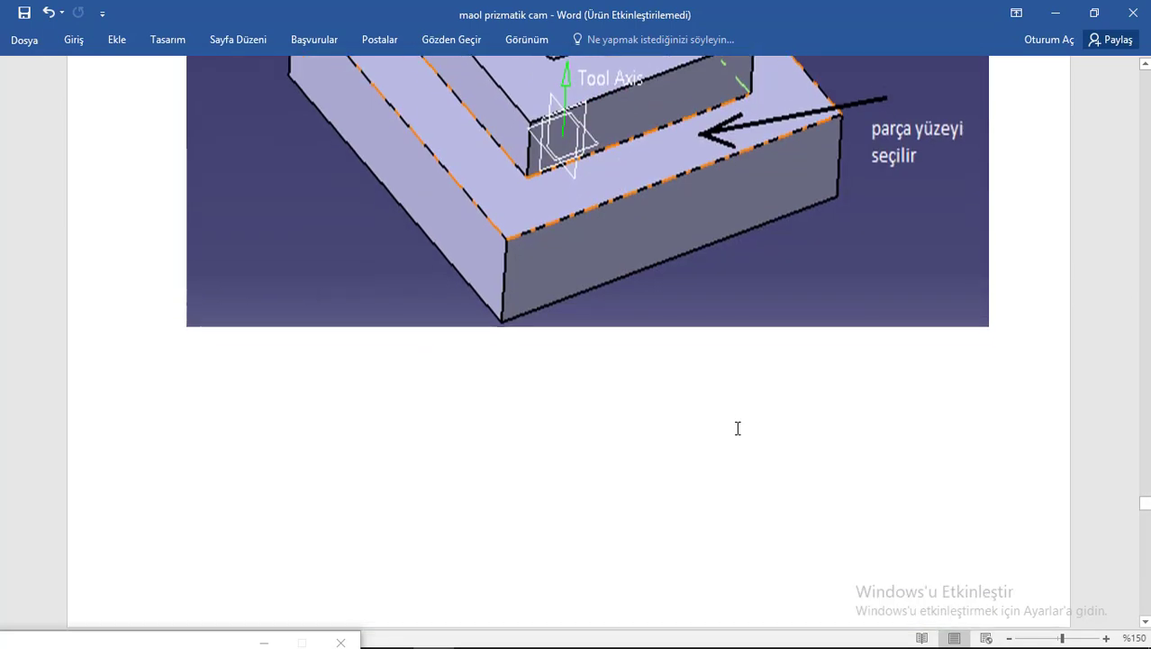
scroll(736, 420, "down", 3)
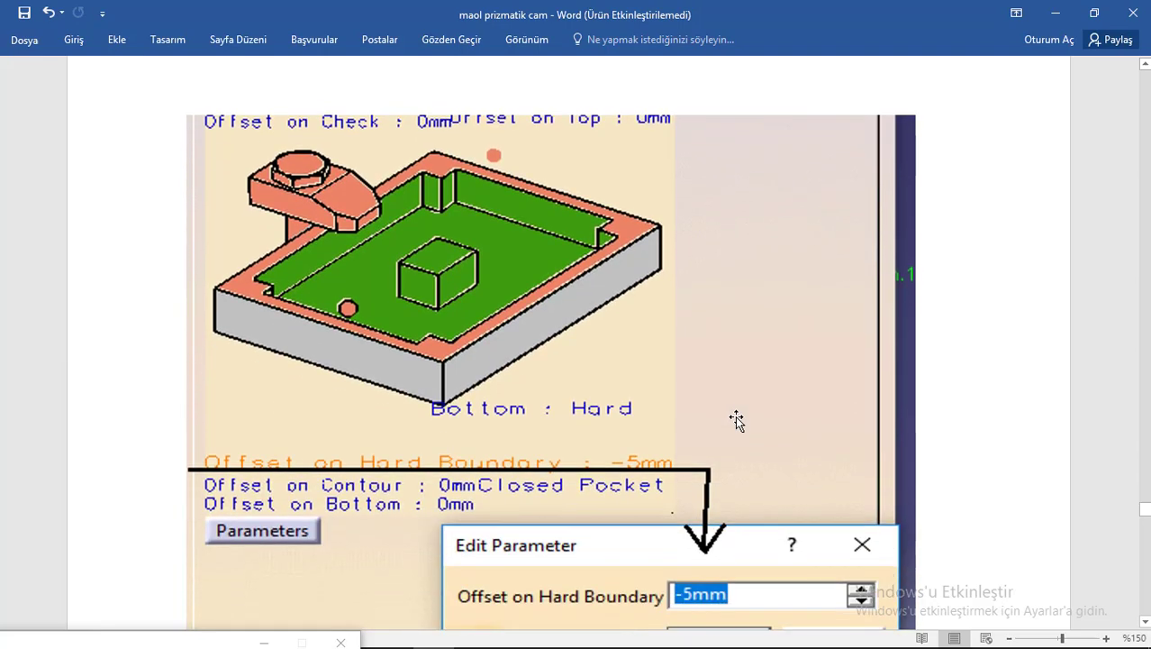
scroll(736, 420, "down", 3)
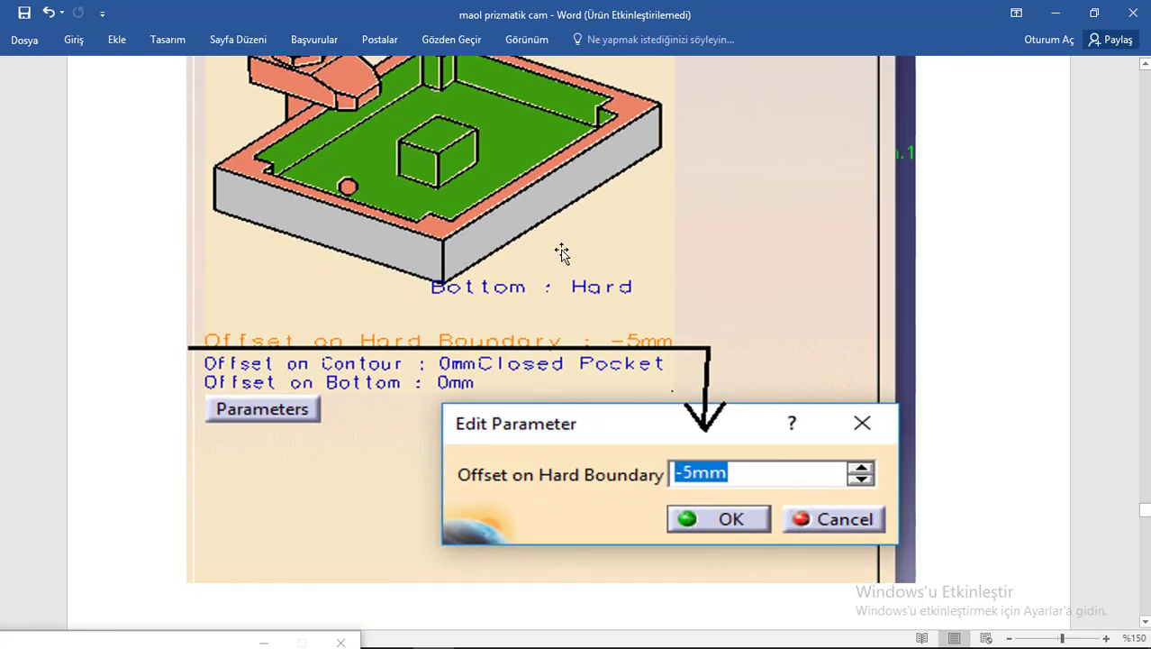
Step: Compare the guide's picture of the selected part face with its Offset on Hard Boundary dialog and explanation
scroll(577, 251, "up", 3)
scroll(628, 262, "up", 5)
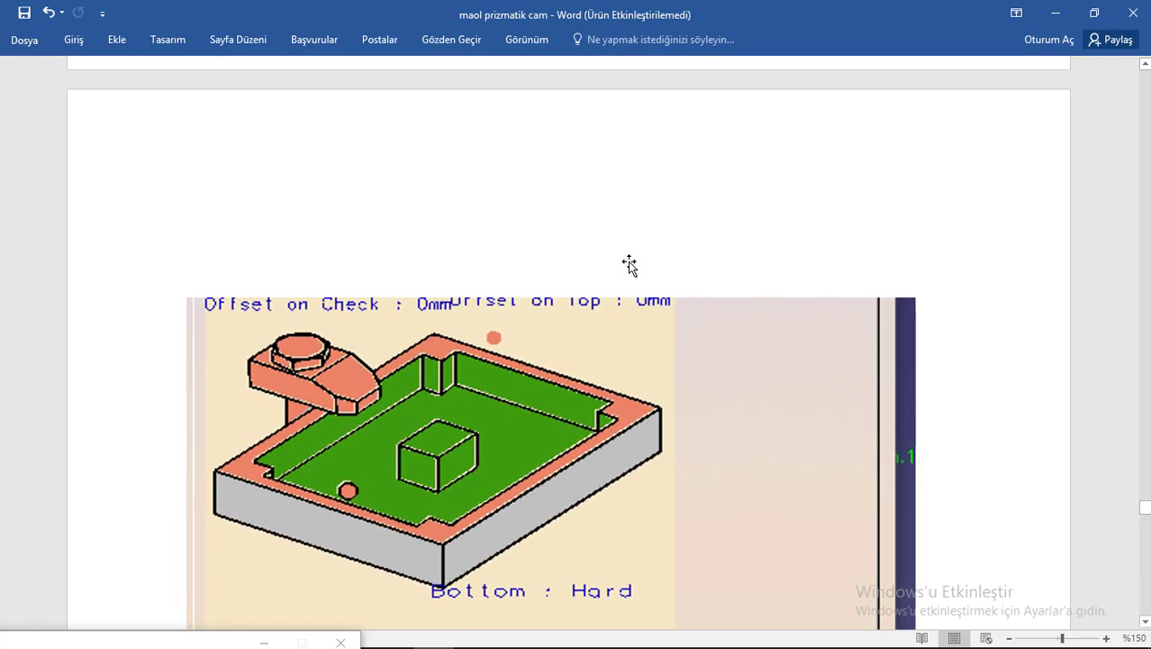
scroll(606, 394, "up", 2)
scroll(606, 395, "down", 10)
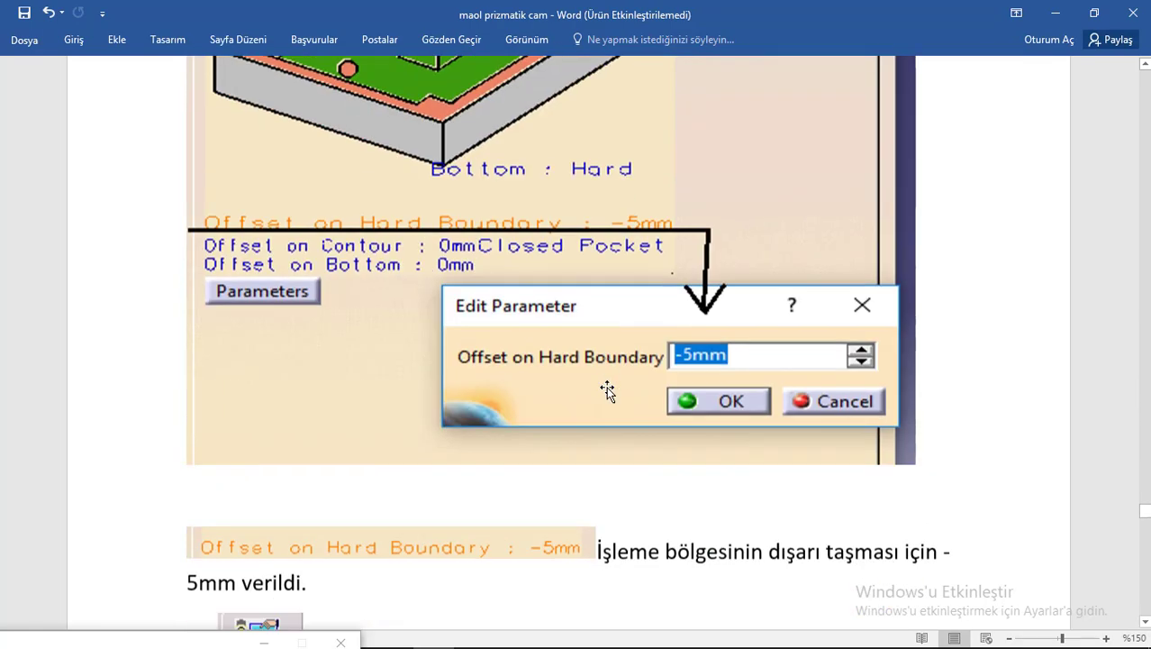
scroll(608, 386, "up", 1)
scroll(606, 386, "down", 1)
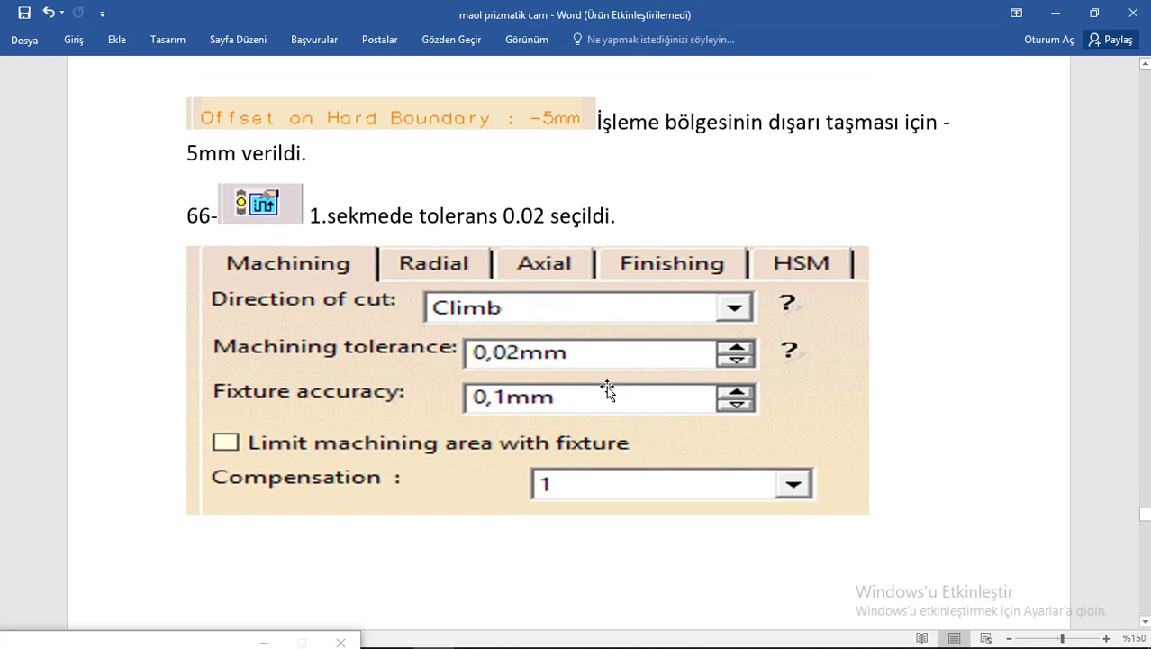
scroll(607, 386, "up", 15)
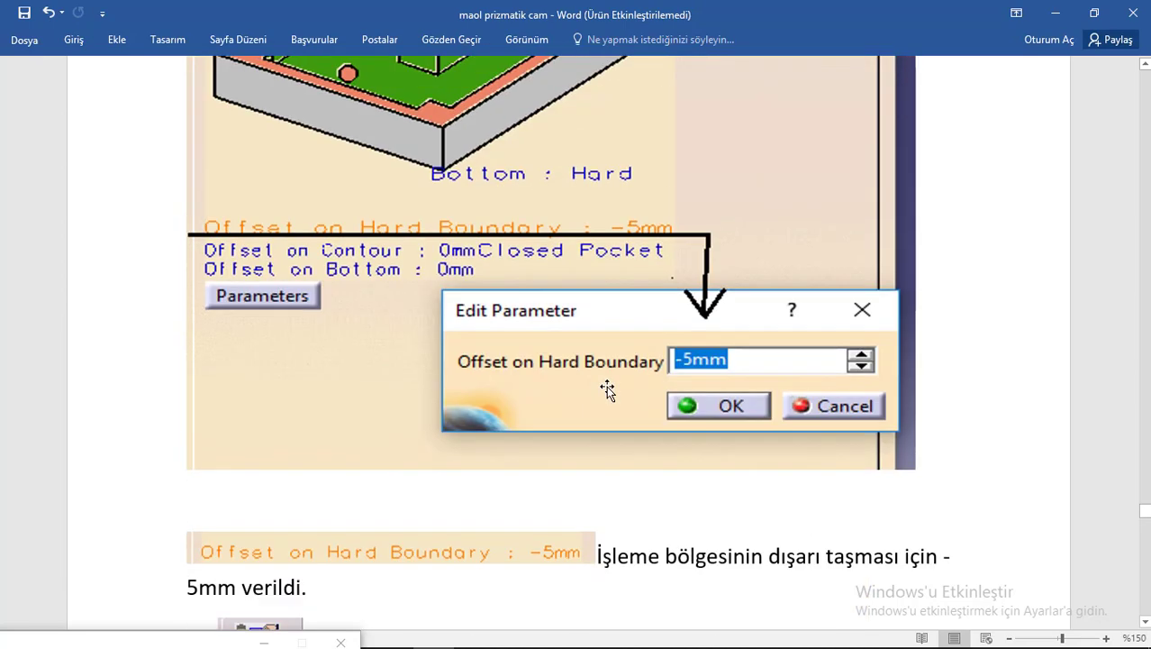
scroll(608, 387, "up", 3)
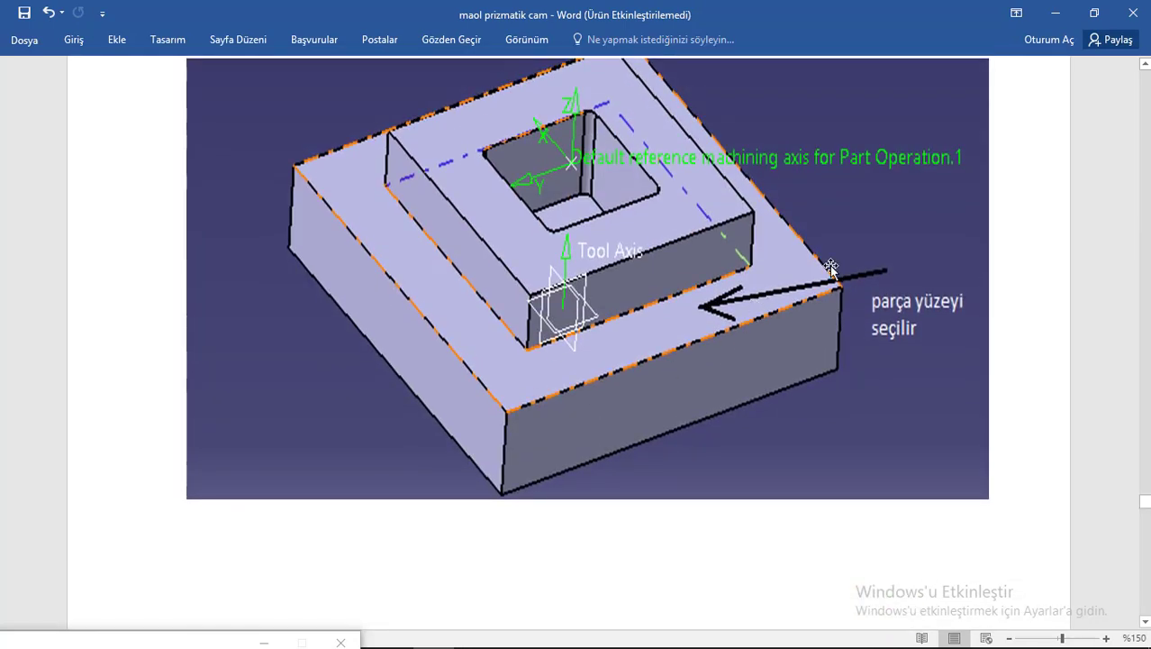
scroll(550, 549, "down", 11)
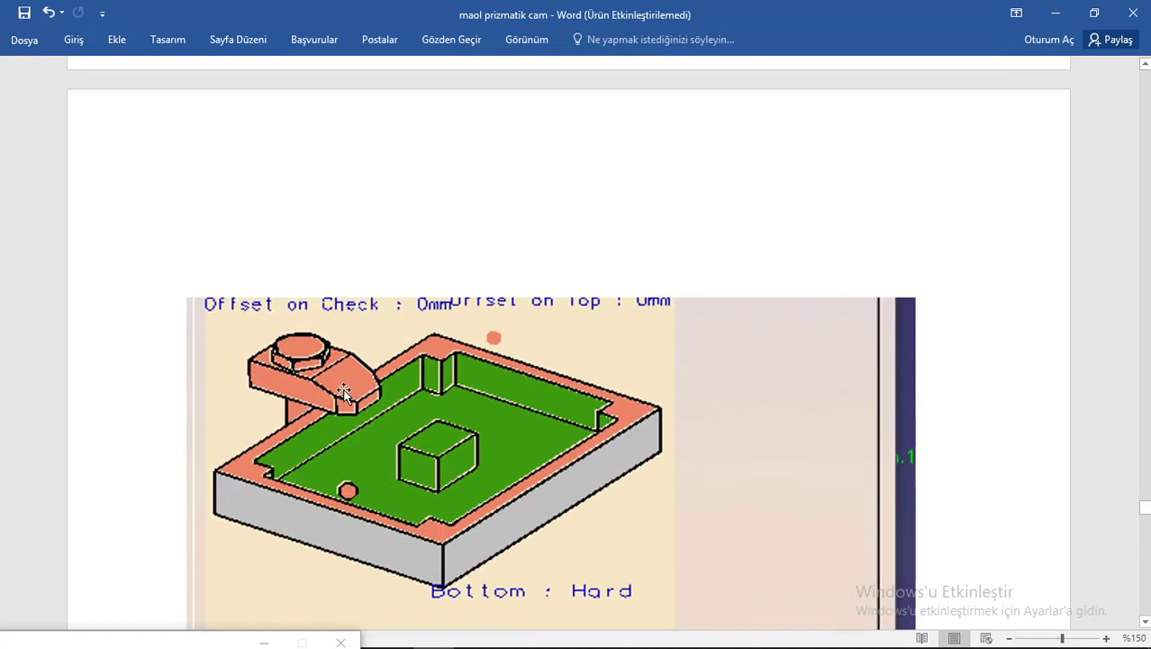
scroll(688, 439, "up", 10)
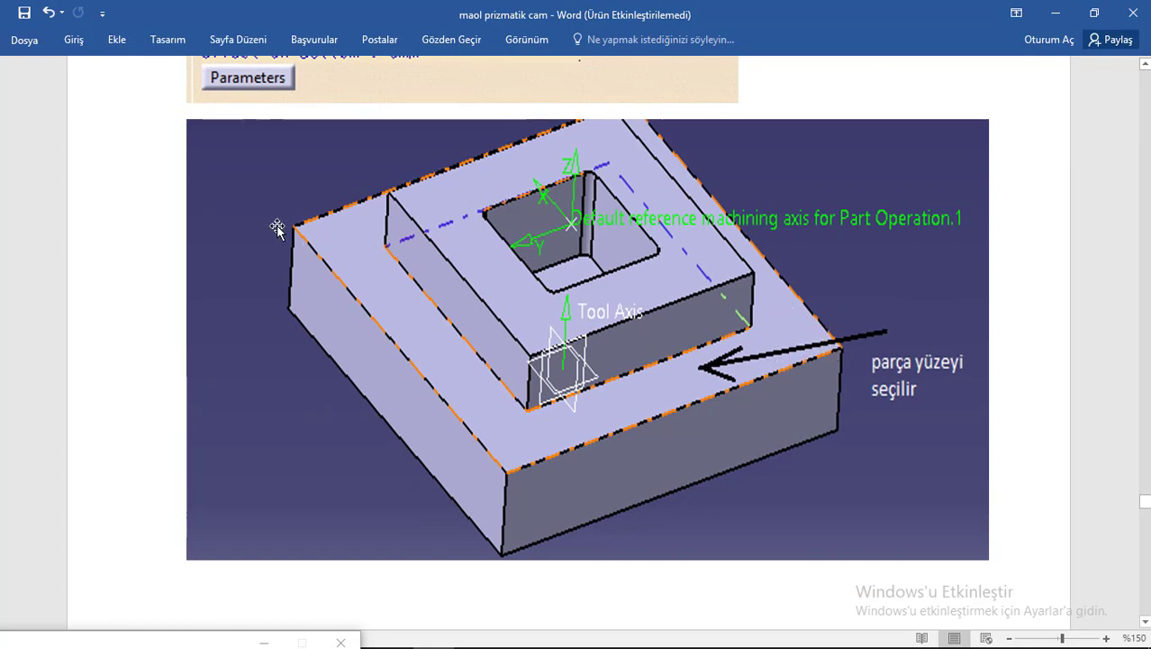
scroll(766, 428, "down", 13)
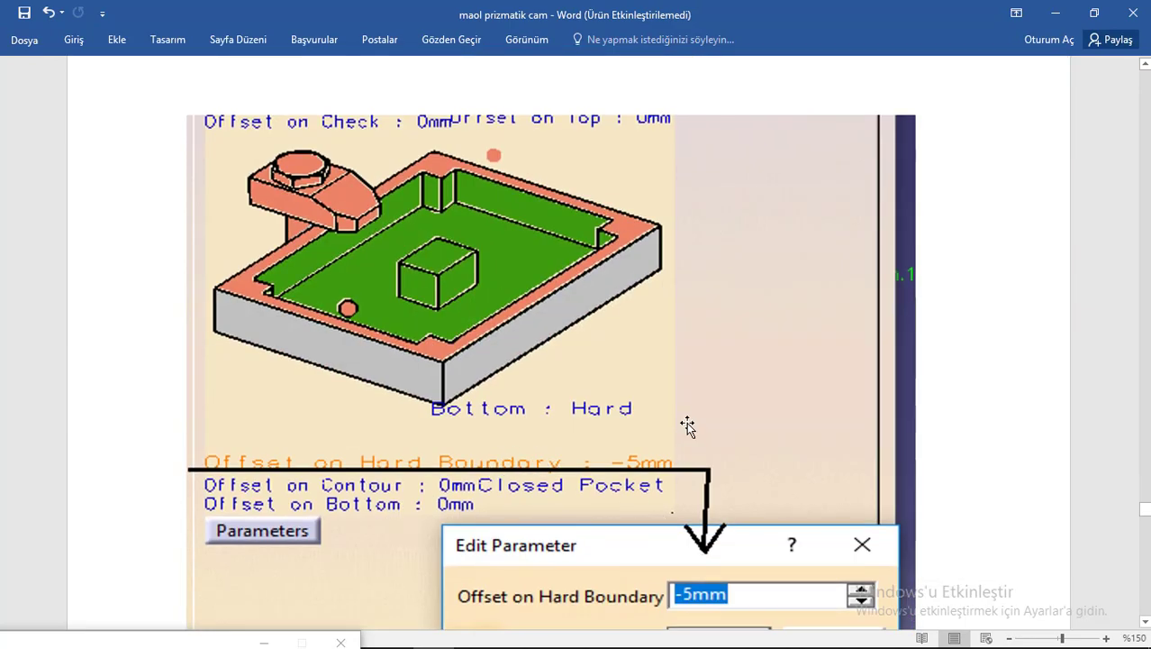
scroll(694, 430, "down", 2)
scroll(696, 433, "up", 13)
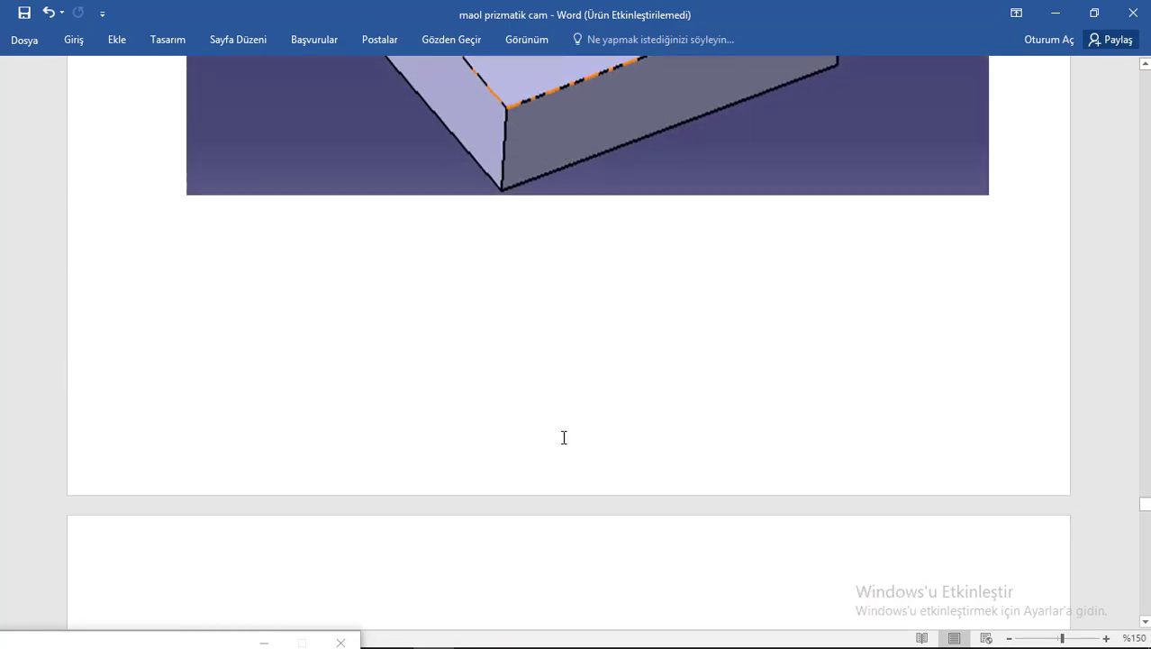
scroll(562, 442, "up", 7)
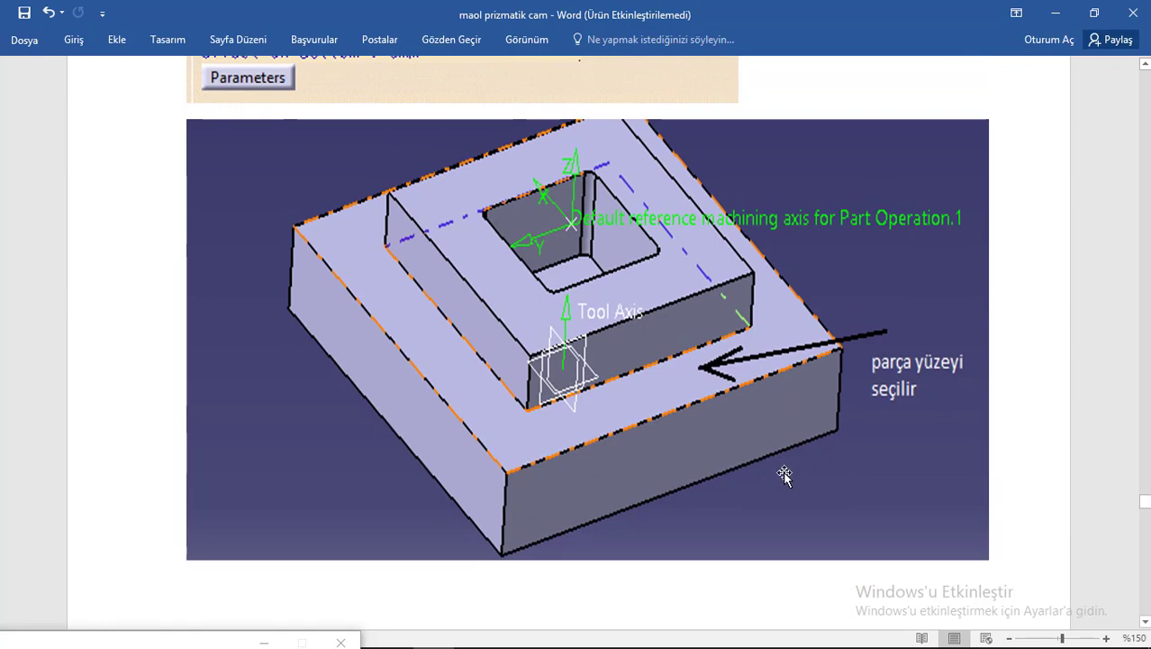
Step: Read the guide's hard boundary offset note and the machining tolerance settings in step 66
scroll(784, 476, "down", 20)
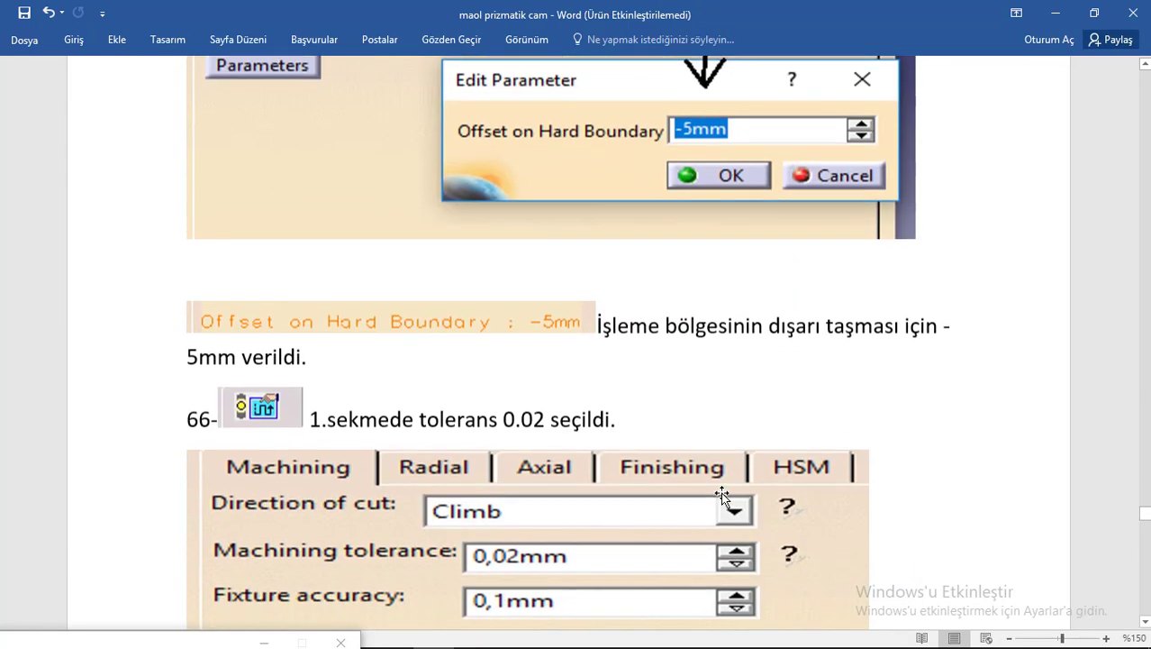
scroll(725, 490, "down", 1)
scroll(726, 491, "up", 5)
scroll(716, 482, "down", 6)
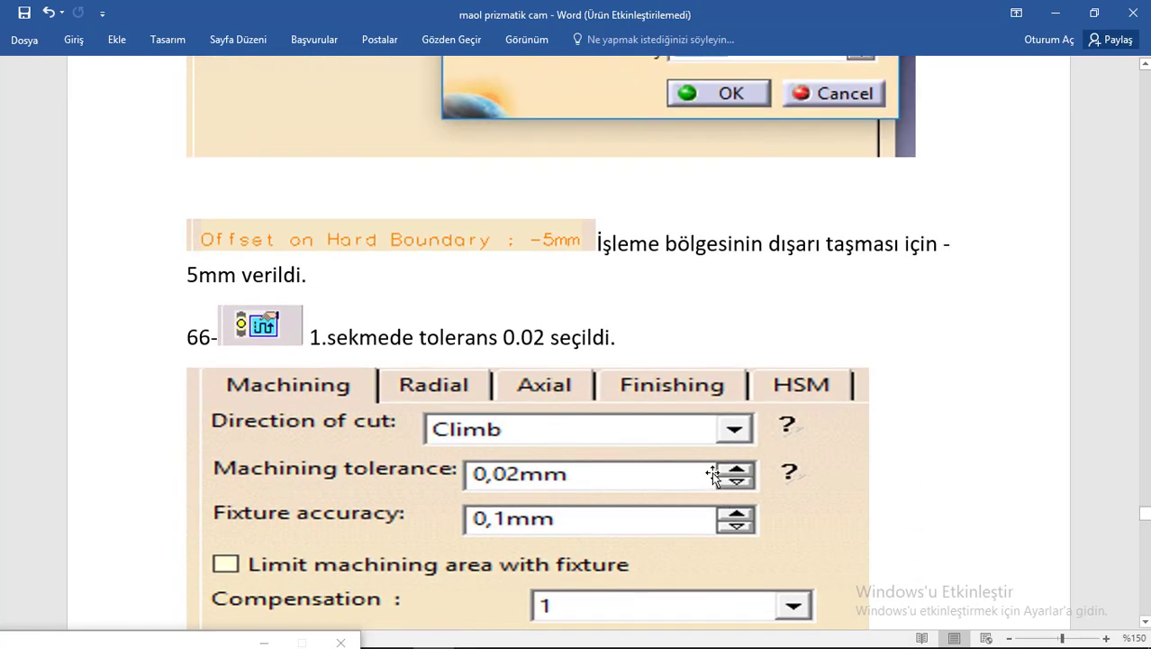
scroll(711, 475, "down", 3)
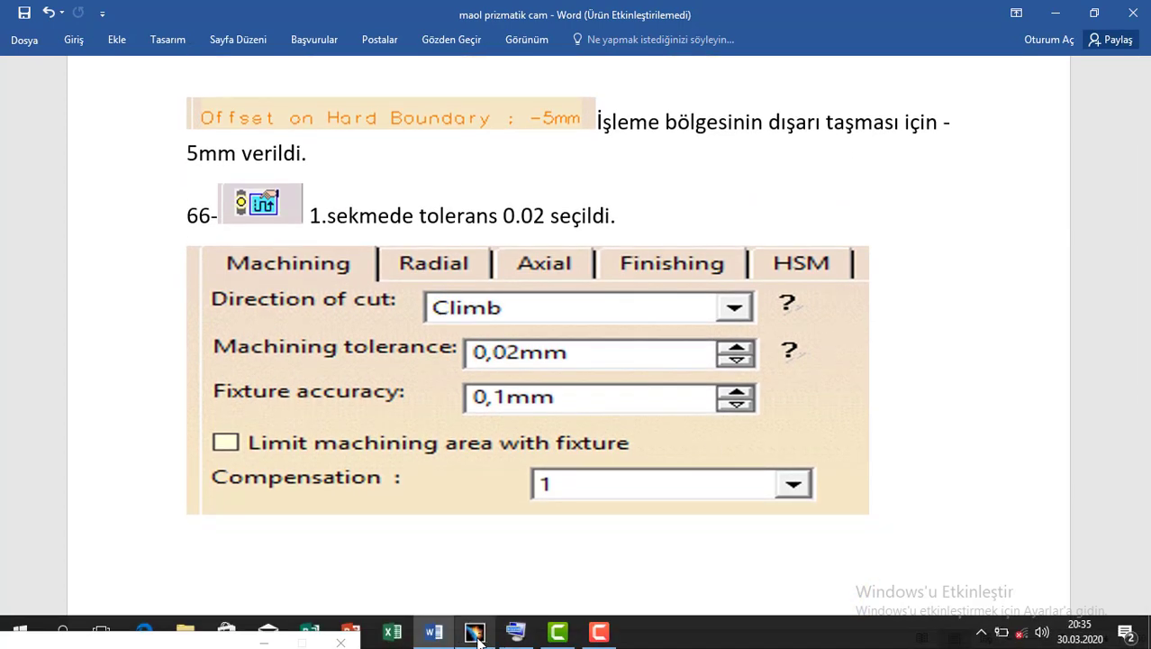
Step: Switch to CATIA and define a closed pocket with the part's lower step face as bottom and a -5 mm Offset on Hard Boundary
left_click(474, 632)
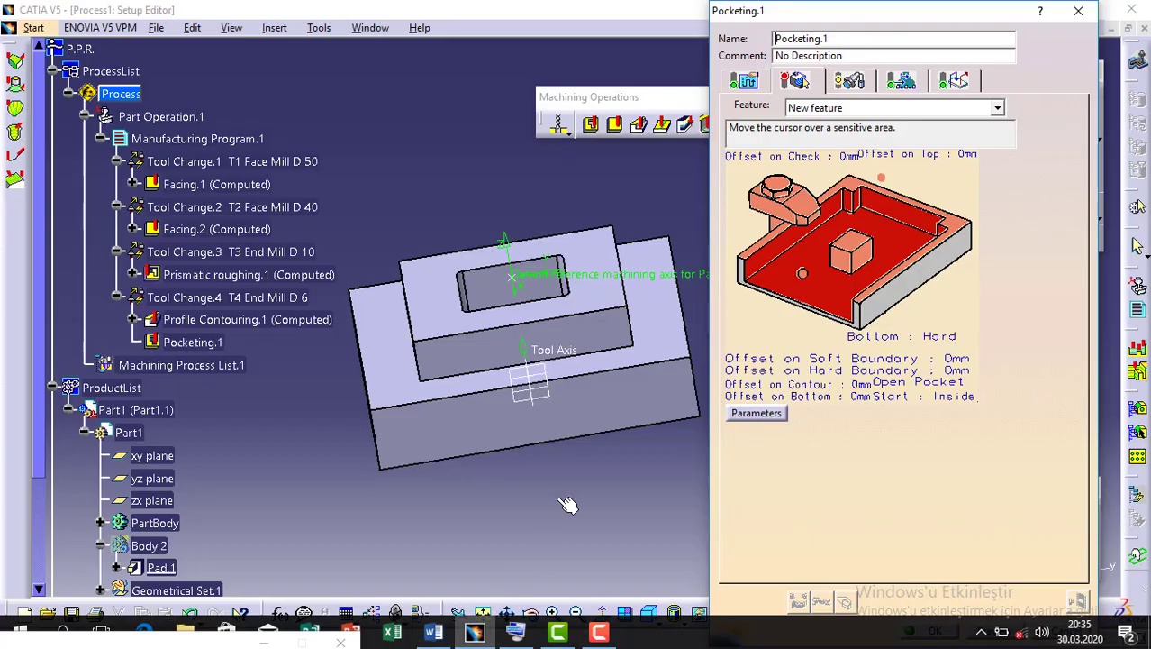
left_click(887, 385)
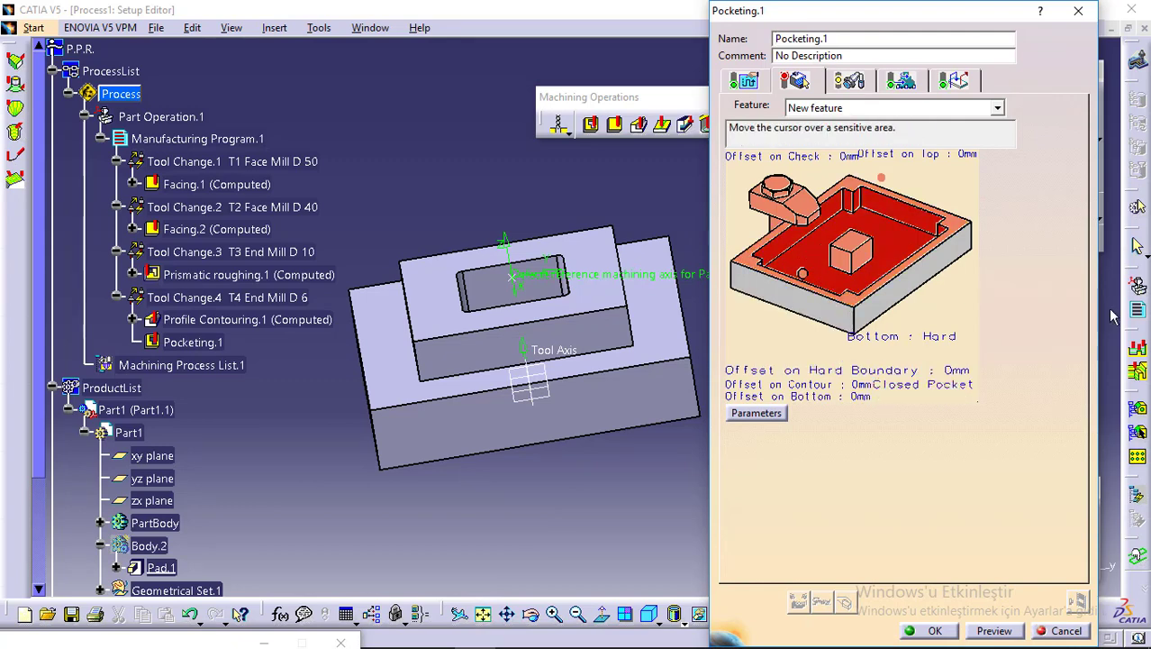
left_click(917, 270)
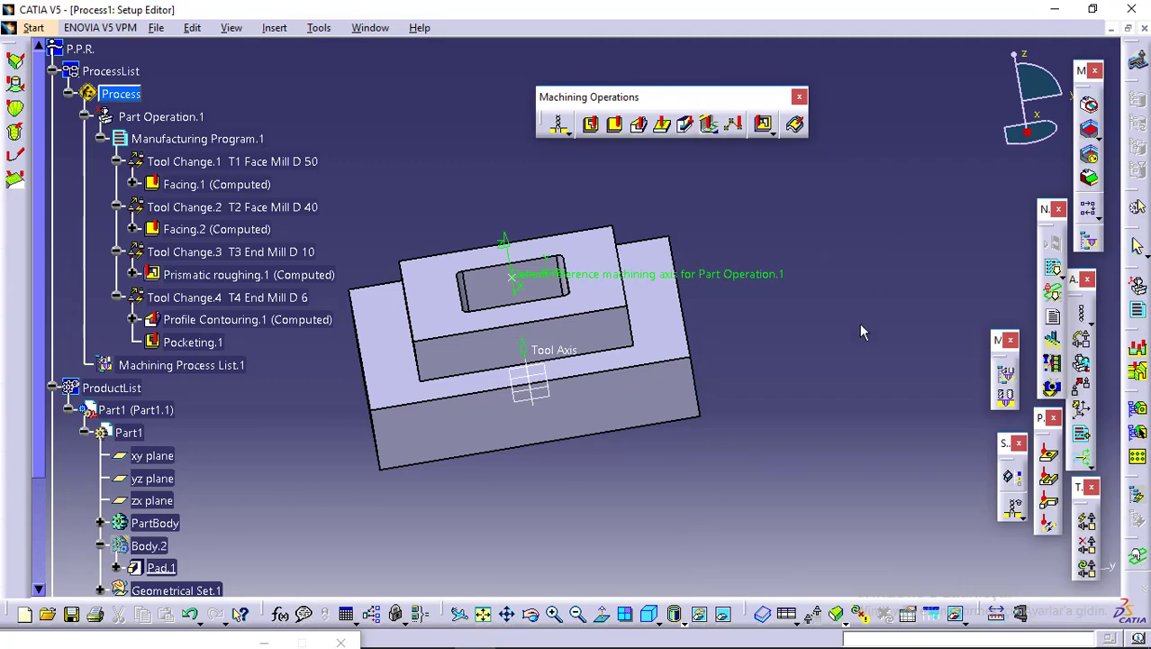
left_click(673, 340)
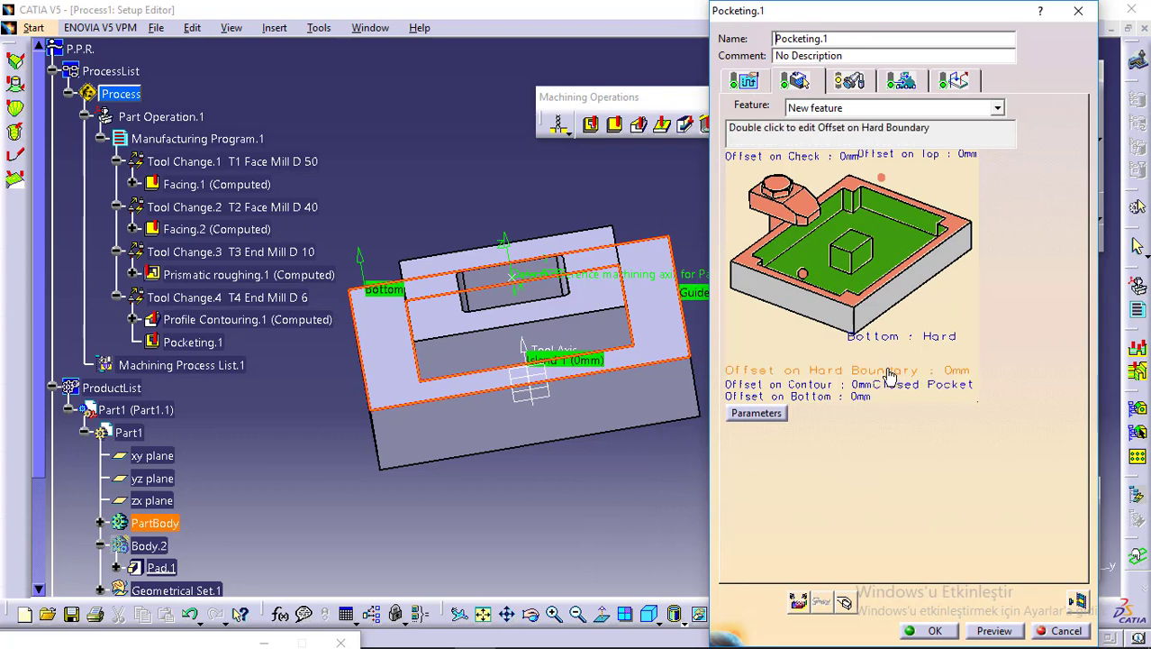
double_click(888, 370)
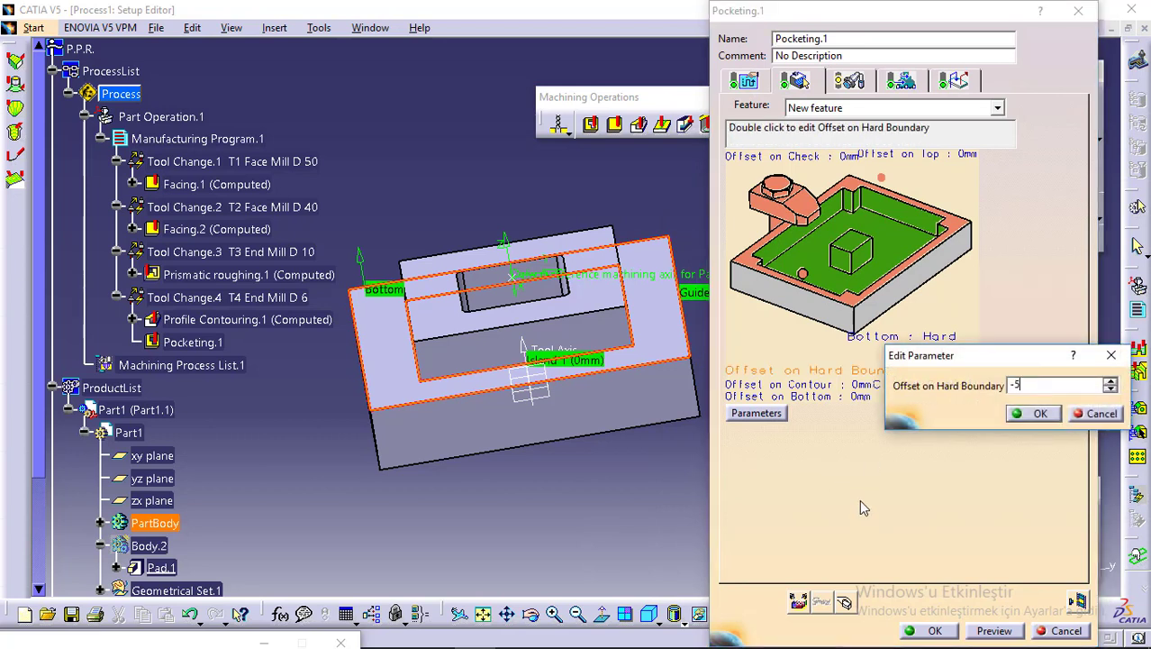
left_click(1034, 413)
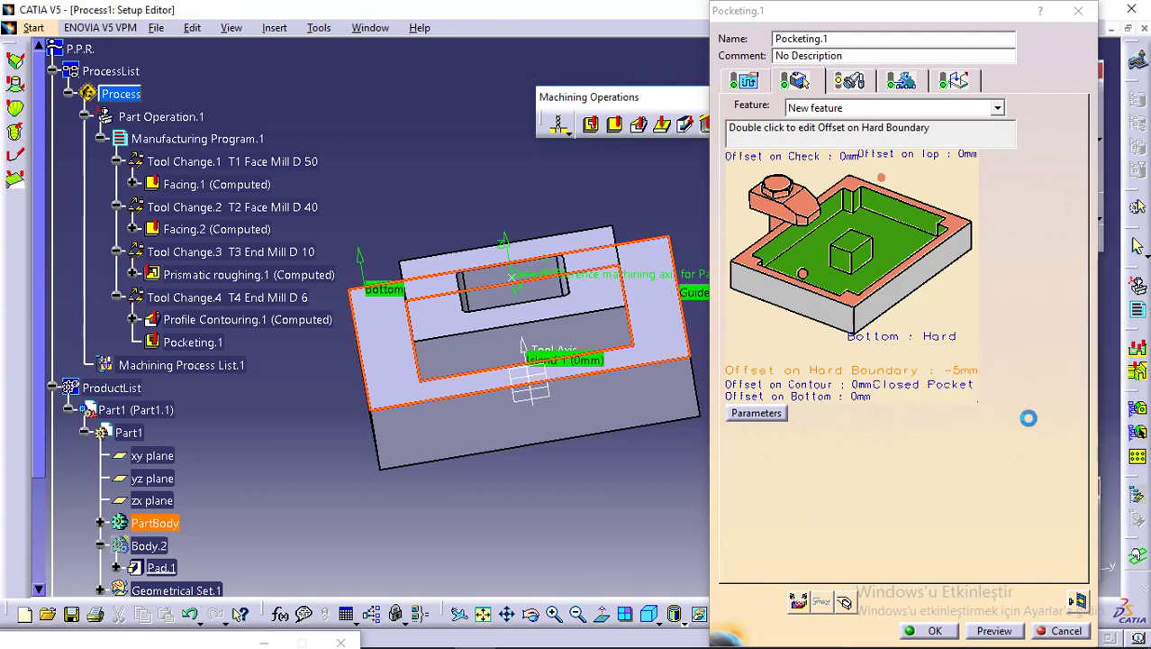
Step: Review the machining and radial strategy, and set the axial mode to Maximum depth of cut with 1 mm
left_click(744, 81)
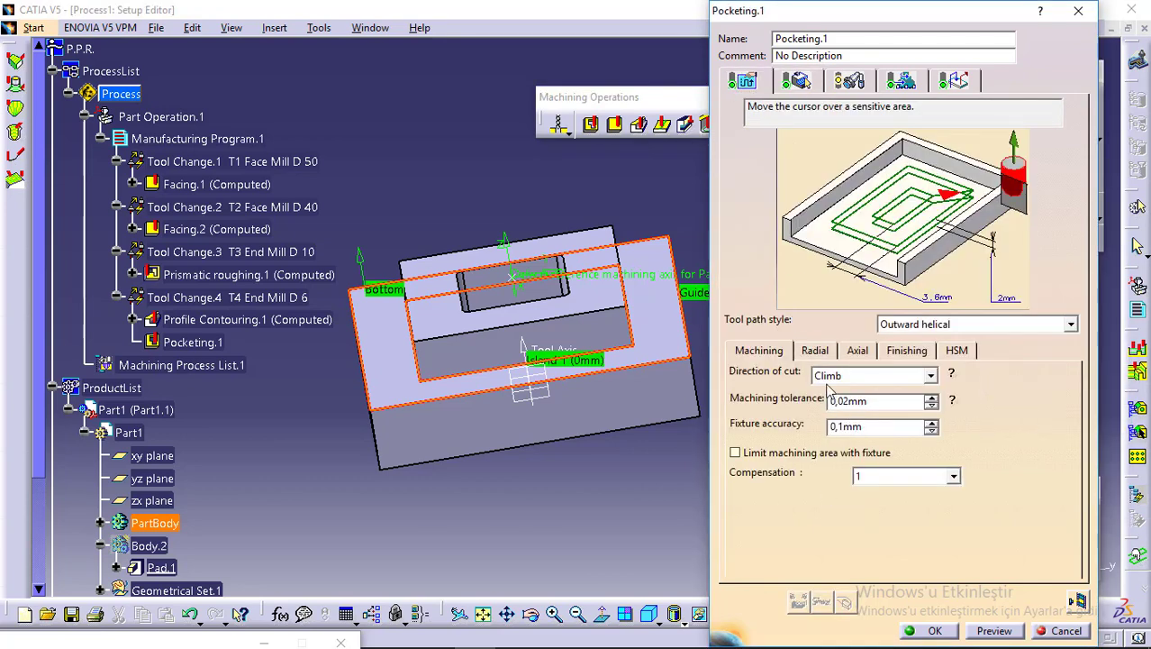
left_click(814, 351)
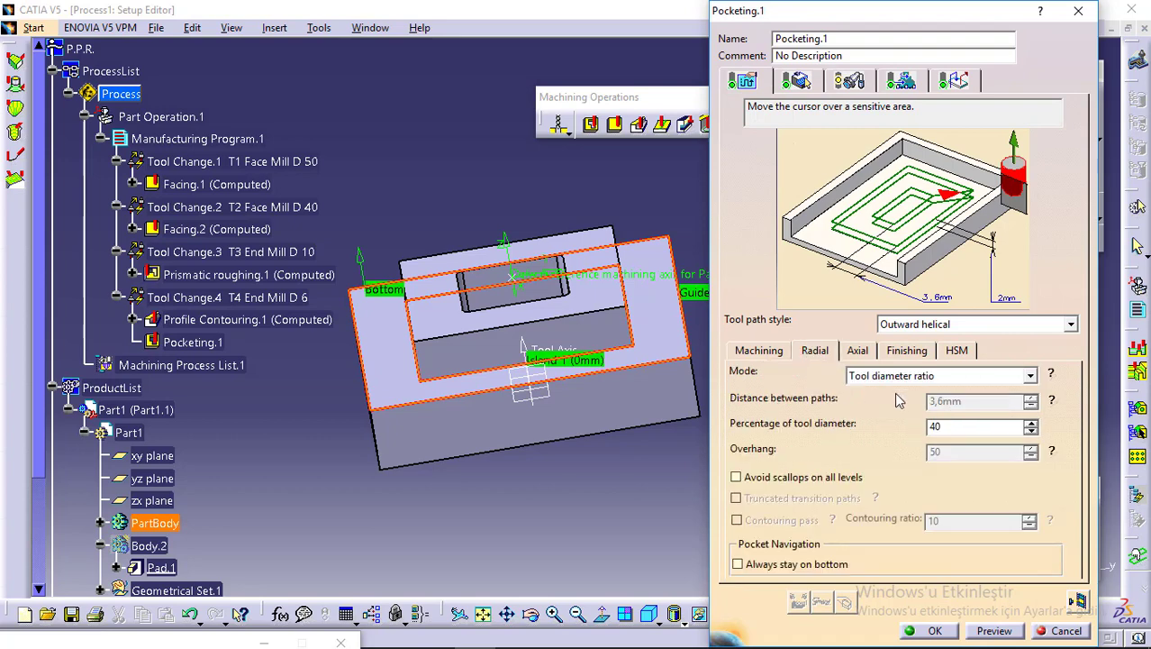
left_click(772, 351)
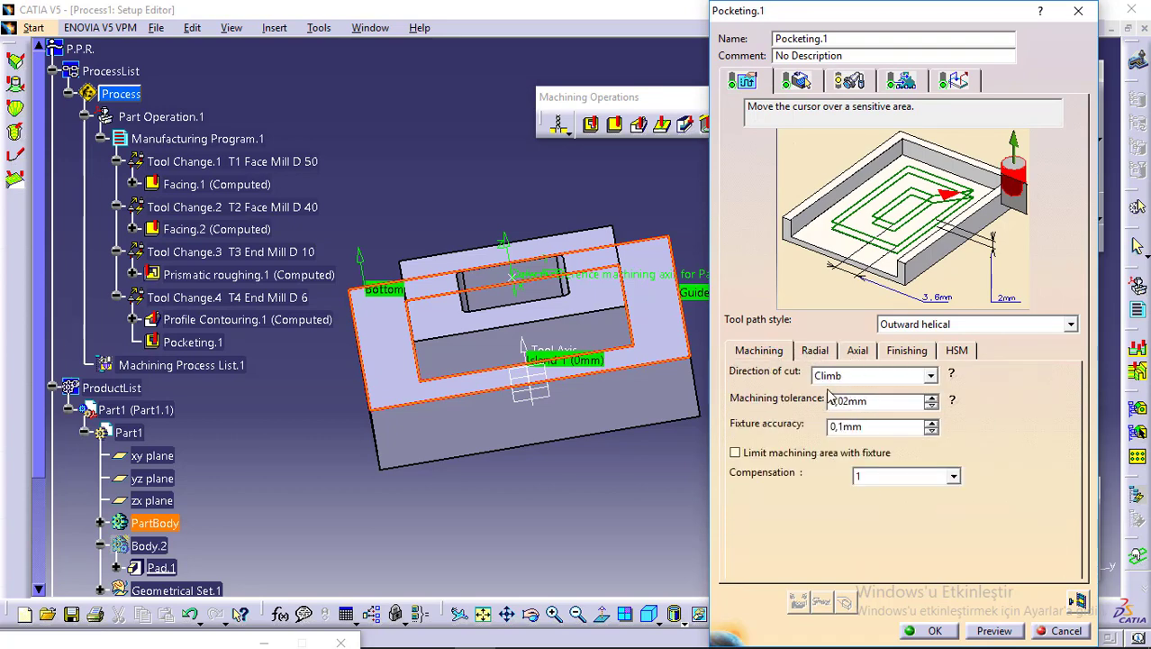
left_click(816, 352)
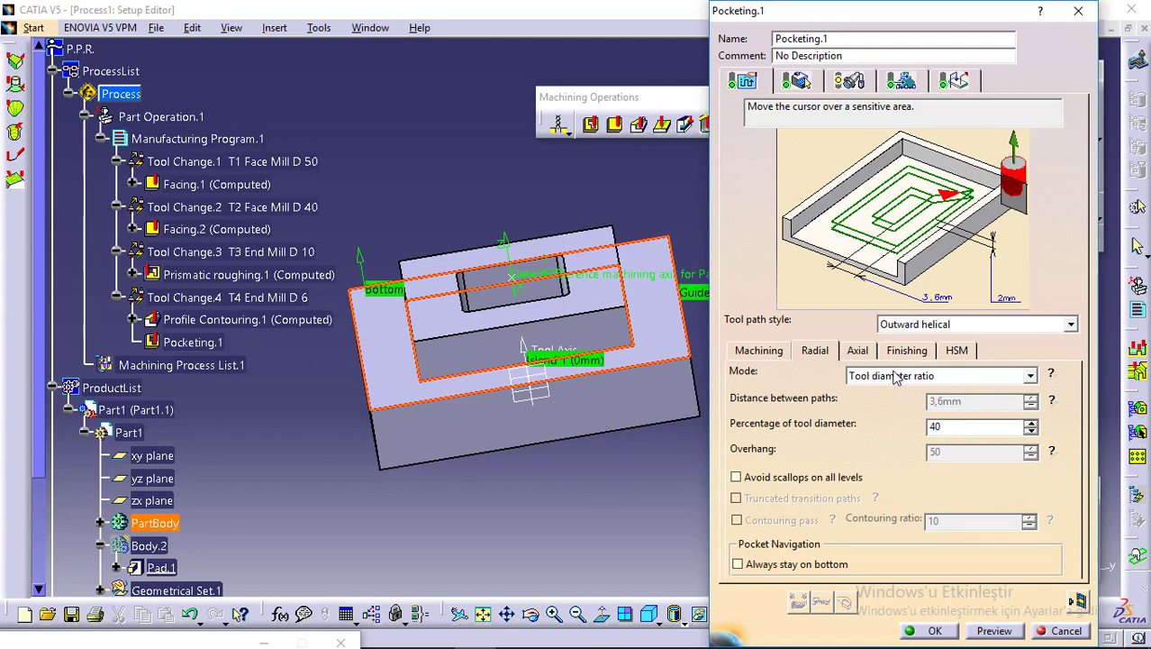
left_click(865, 352)
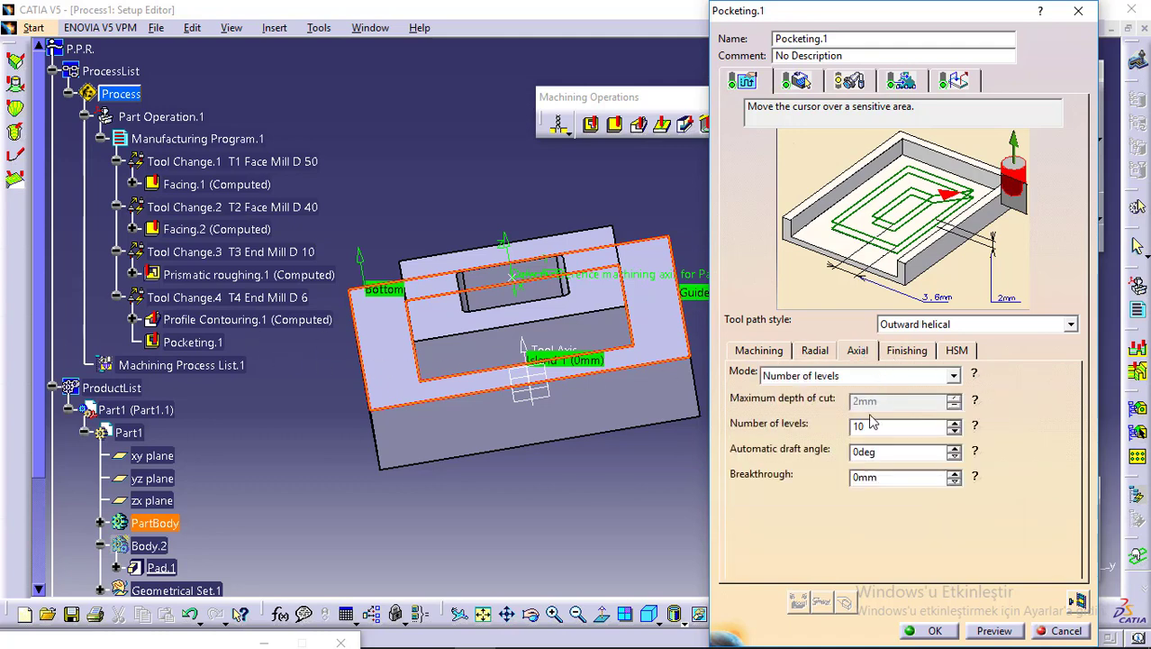
left_click(954, 376)
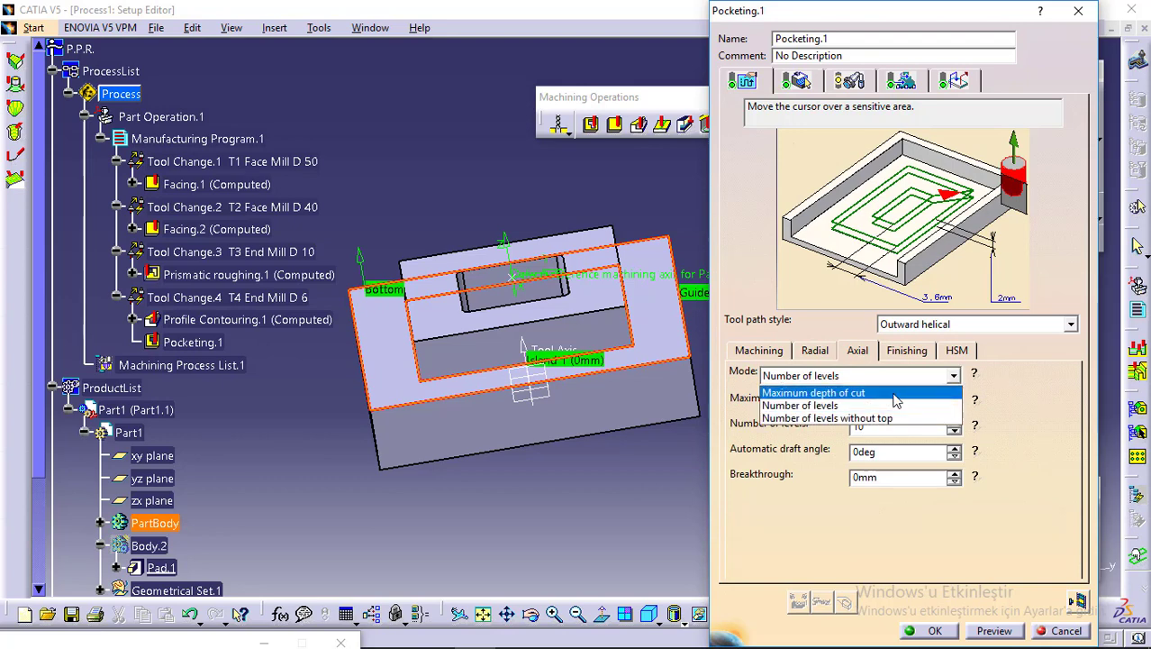
left_click(895, 391)
double_click(895, 401)
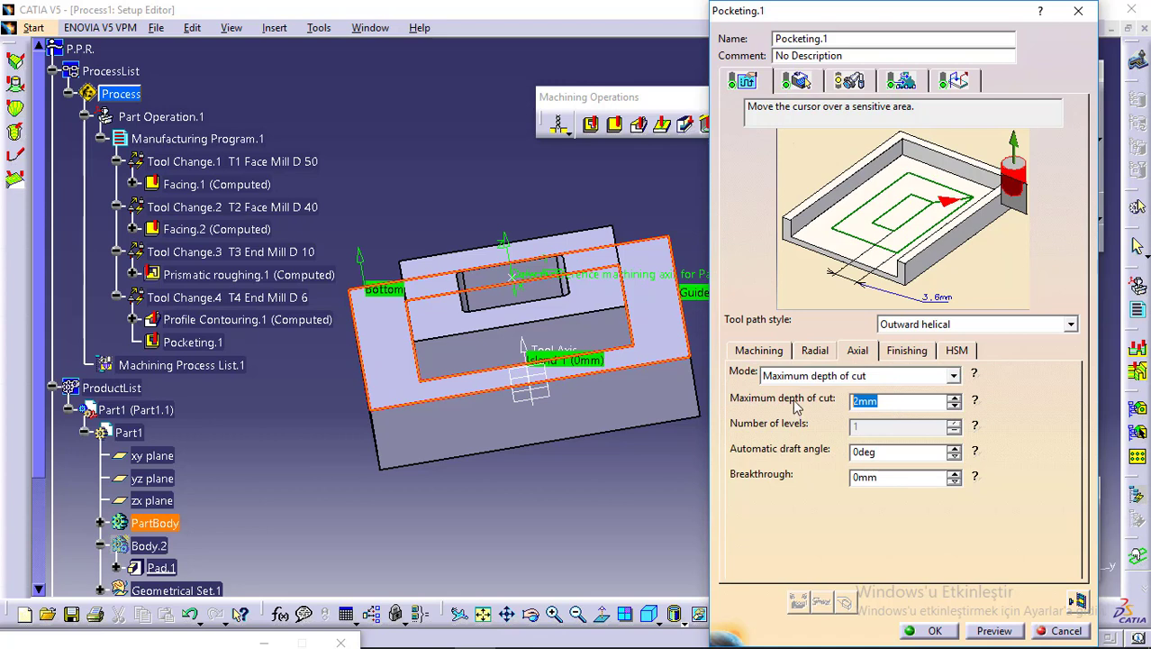
type("1")
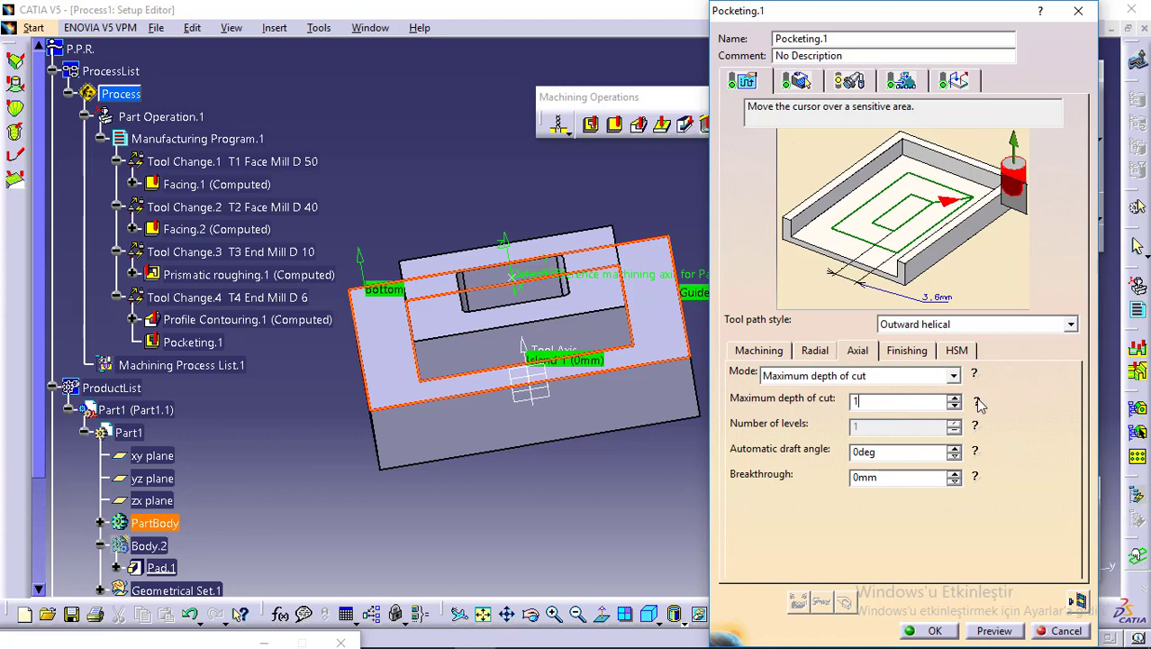
key("Return")
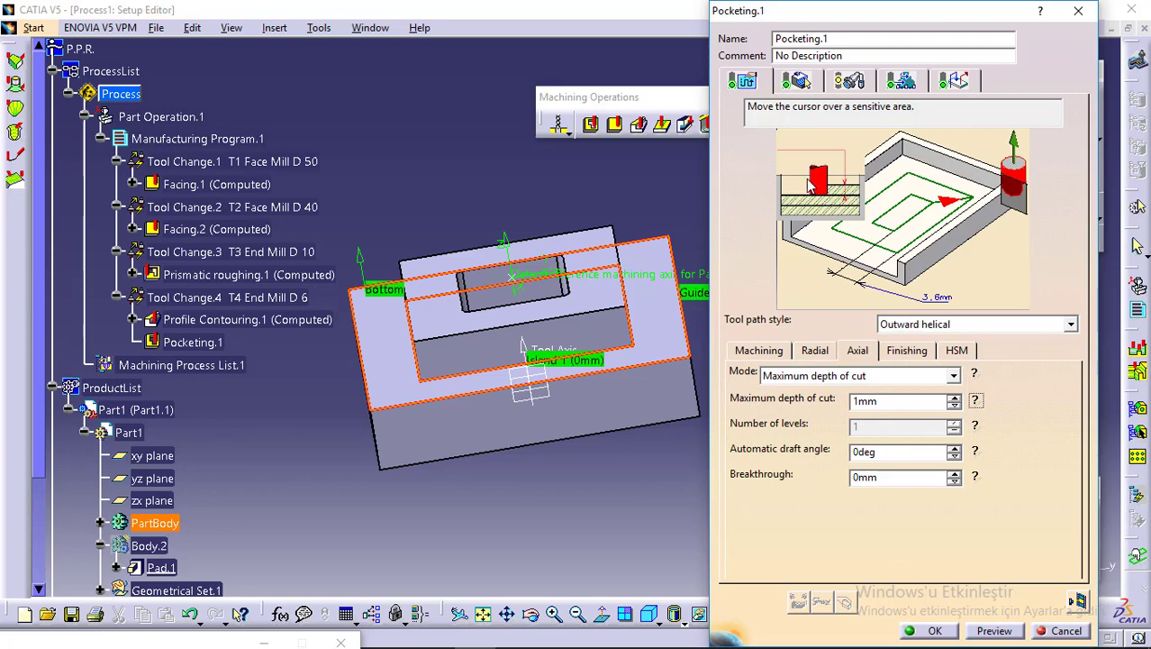
Step: Check the pocketing operation's tool and its feeds and speeds, and bring up its macro settings
left_click(864, 80)
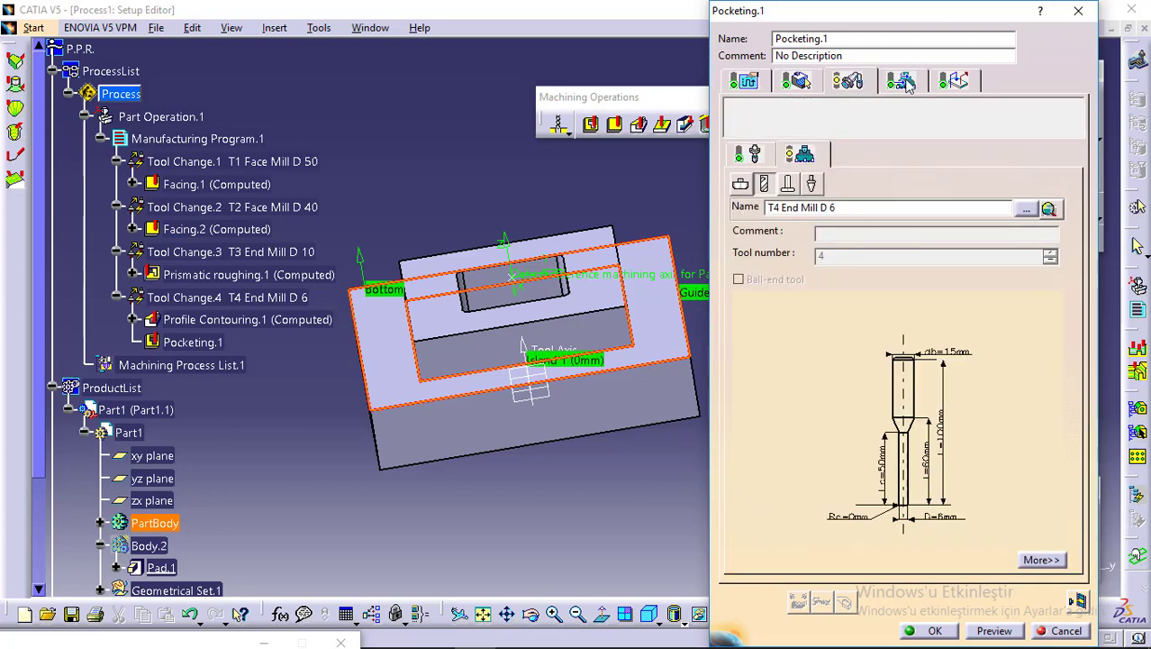
left_click(901, 82)
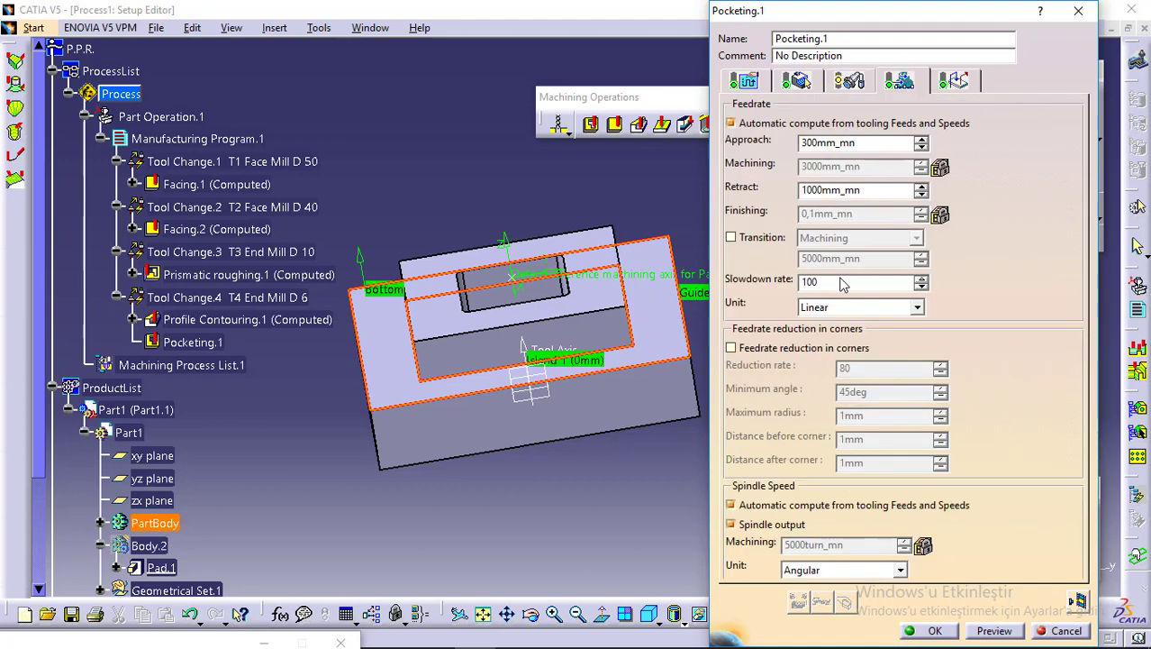
left_click(956, 81)
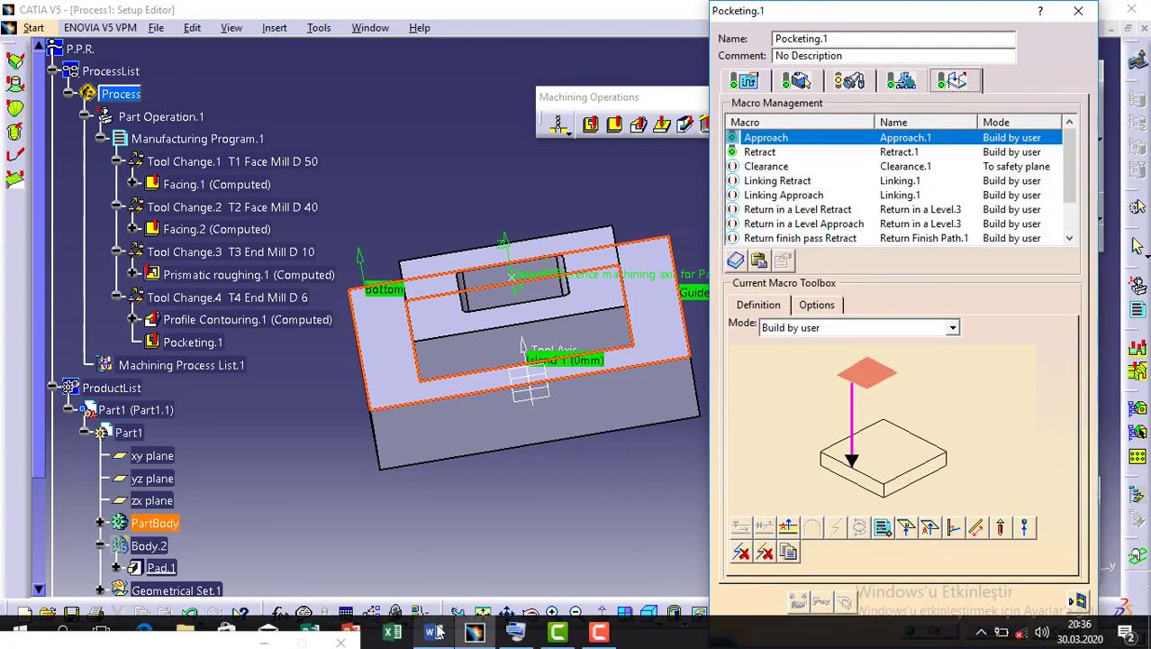
Step: Switch to the Word guide and compare its pocketing strategy, tool and feedrate settings with those of the operation
key("alt+Tab")
scroll(527, 411, "down", 3)
scroll(527, 410, "down", 10)
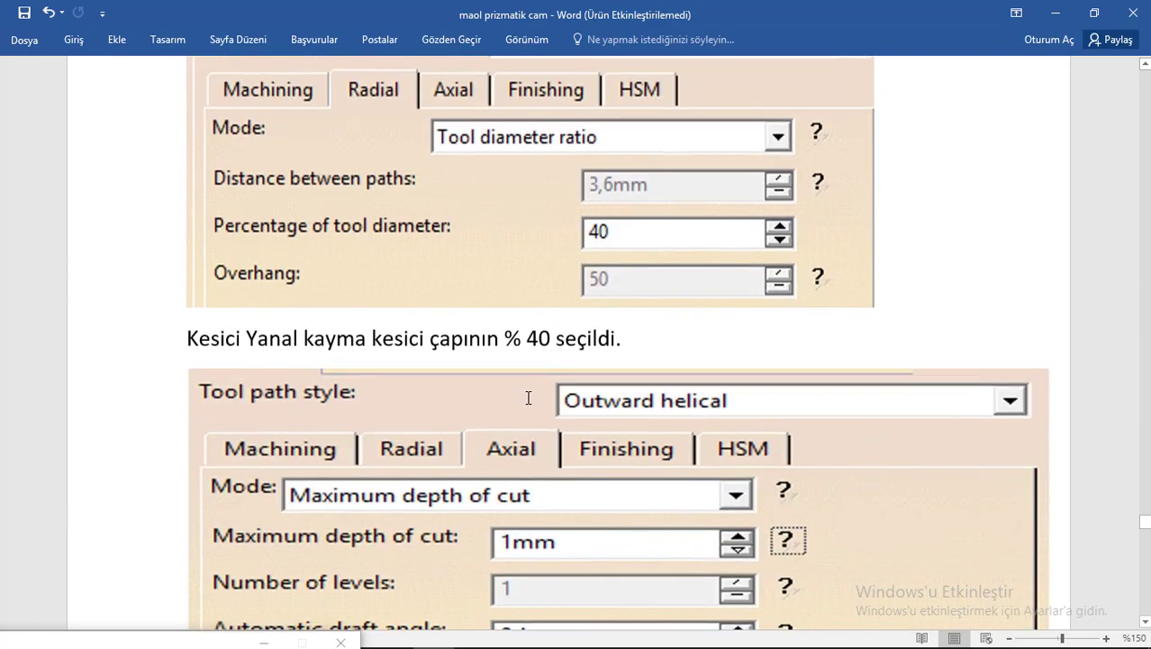
scroll(529, 397, "down", 15)
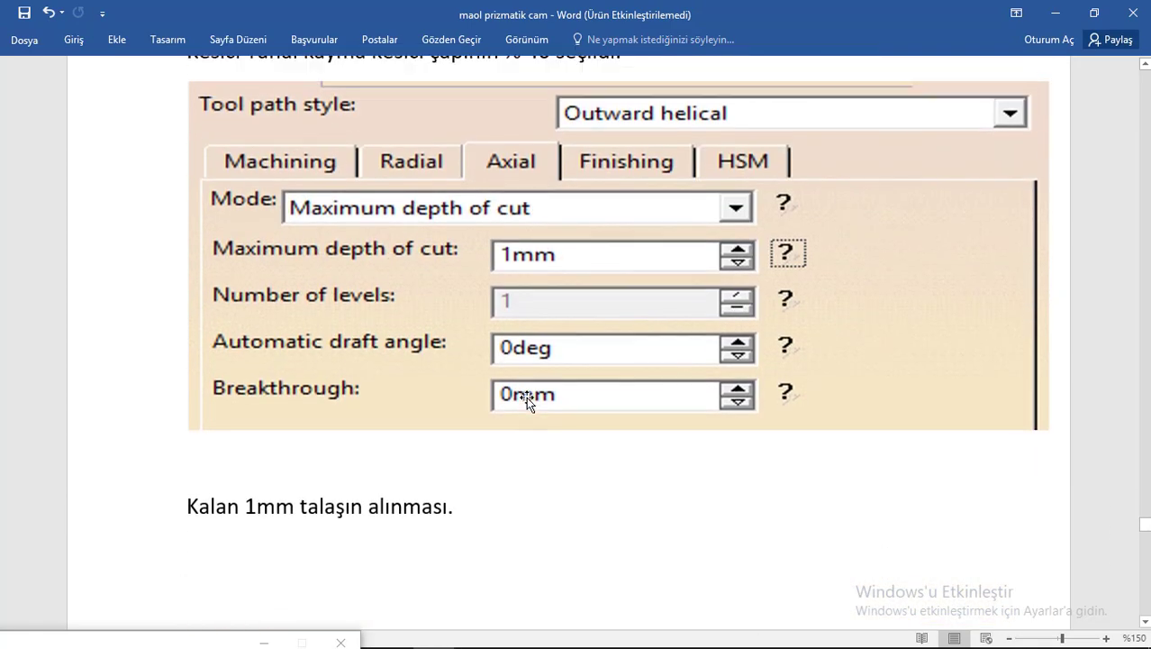
scroll(529, 398, "up", 3)
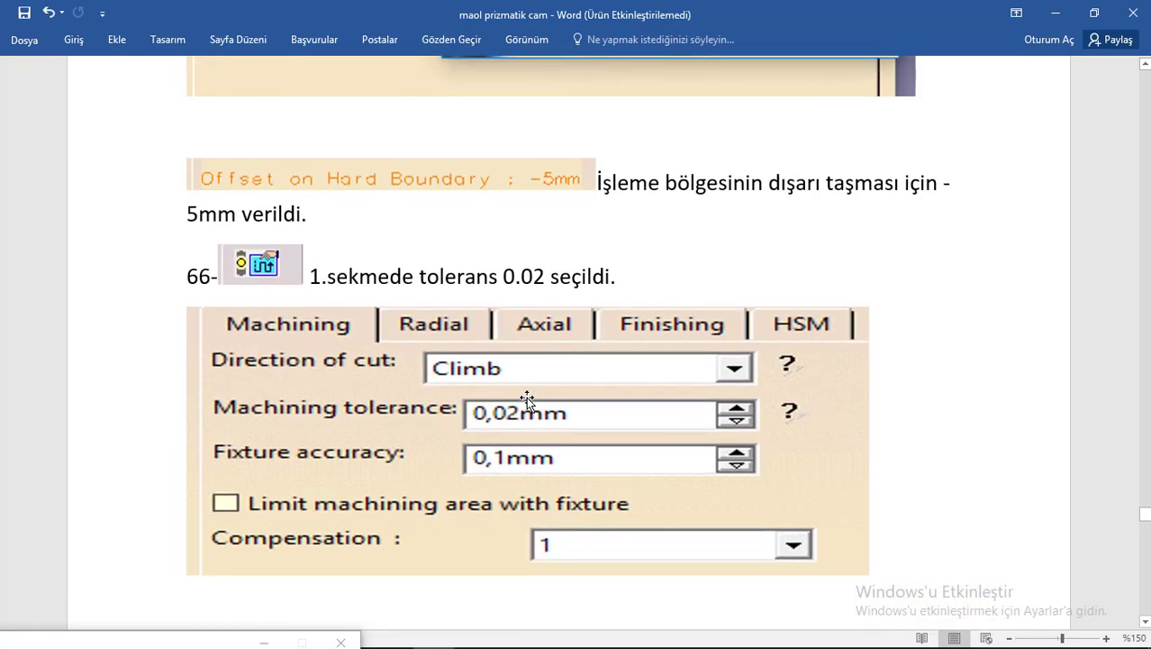
scroll(526, 396, "down", 8)
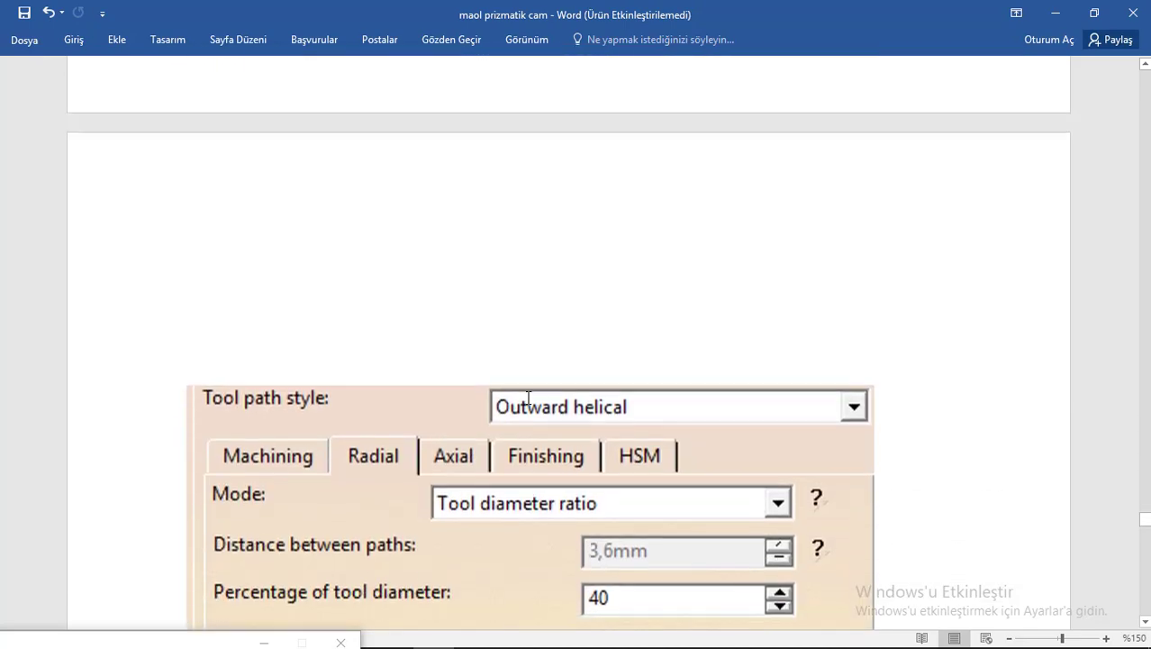
scroll(526, 397, "down", 4)
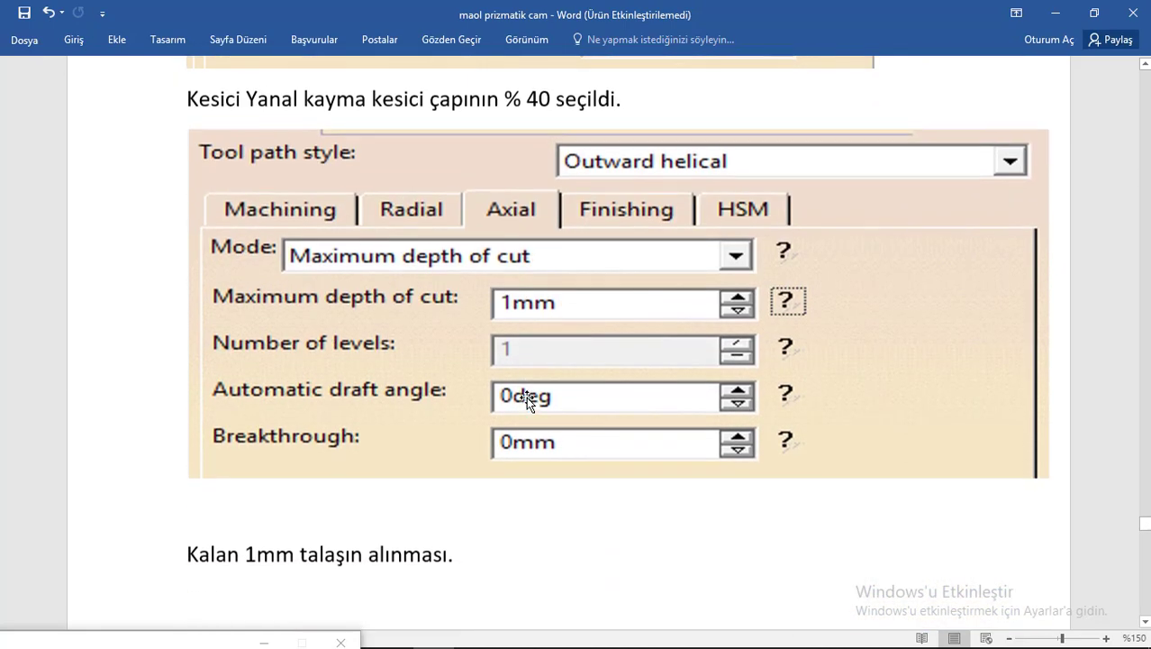
scroll(526, 396, "down", 12)
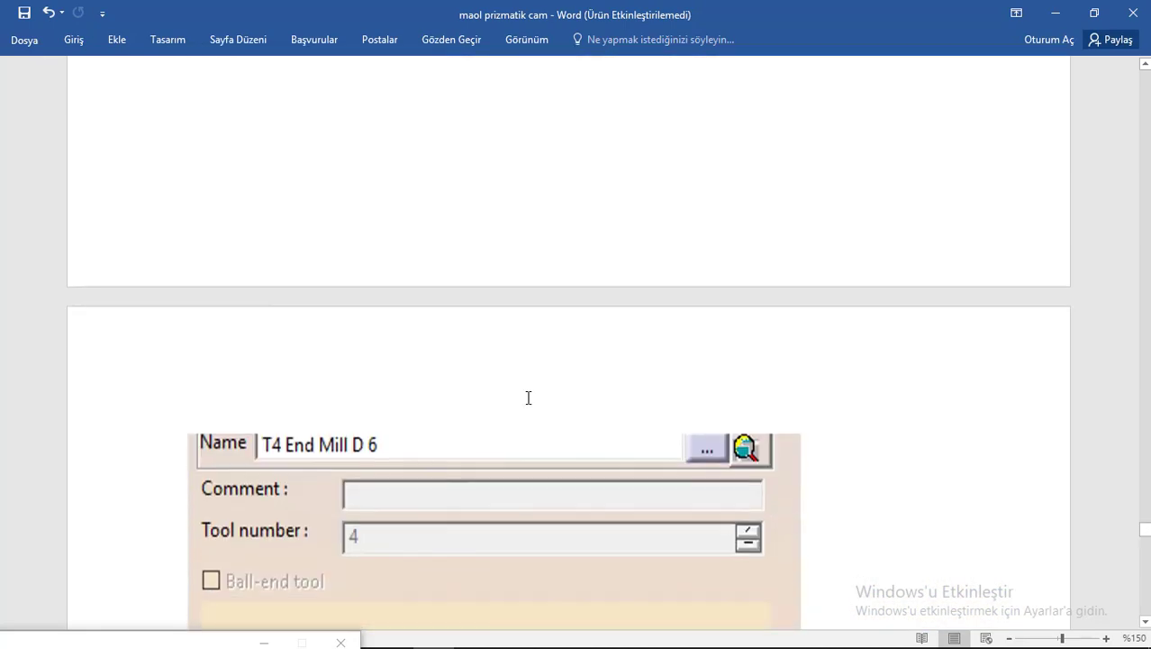
scroll(526, 396, "down", 12)
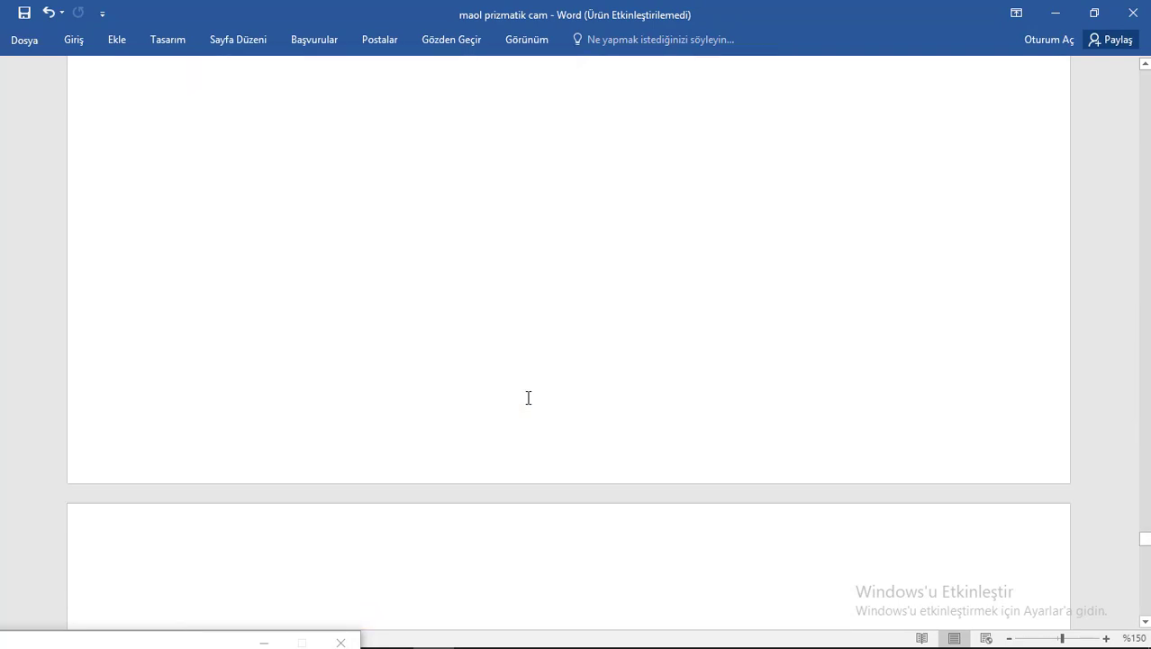
scroll(526, 401, "down", 7)
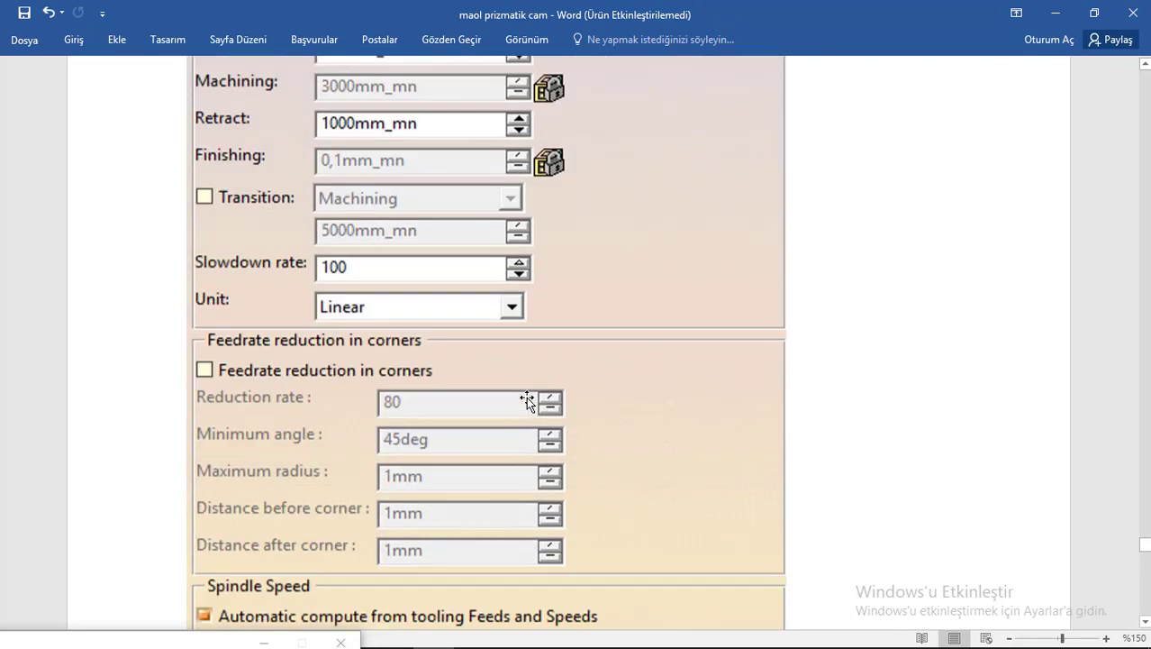
Step: Read the guide's approach ramping parameters and axial retract settings for the pocketing macros, up to step 67
scroll(529, 398, "down", 10)
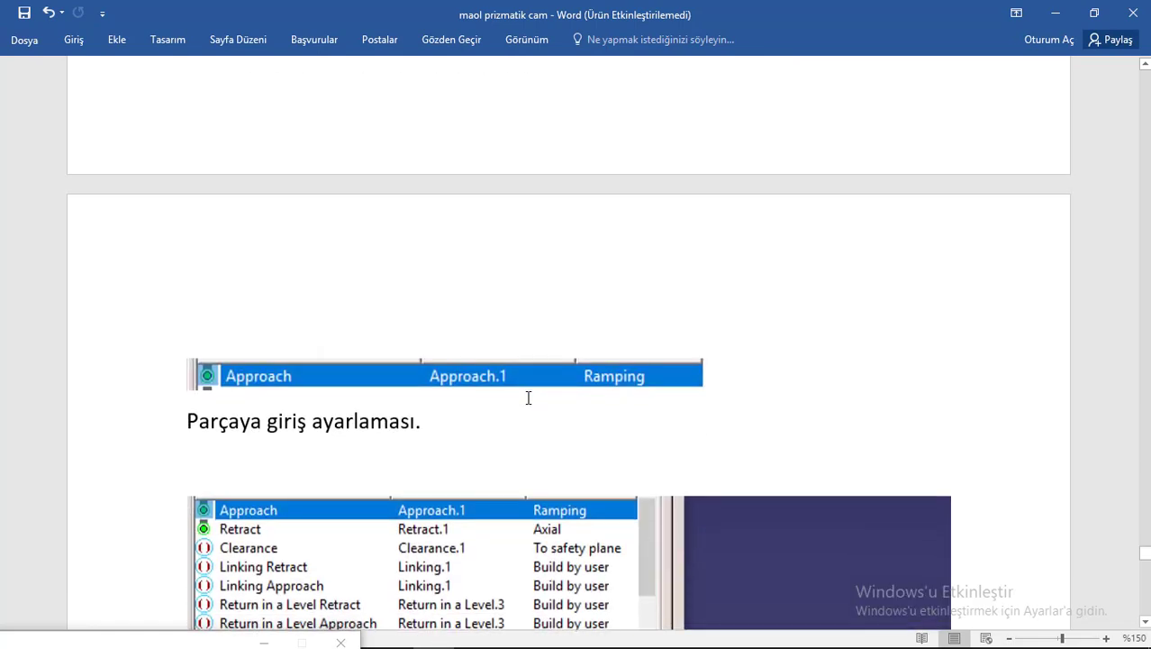
scroll(526, 397, "down", 3)
scroll(526, 398, "up", 1)
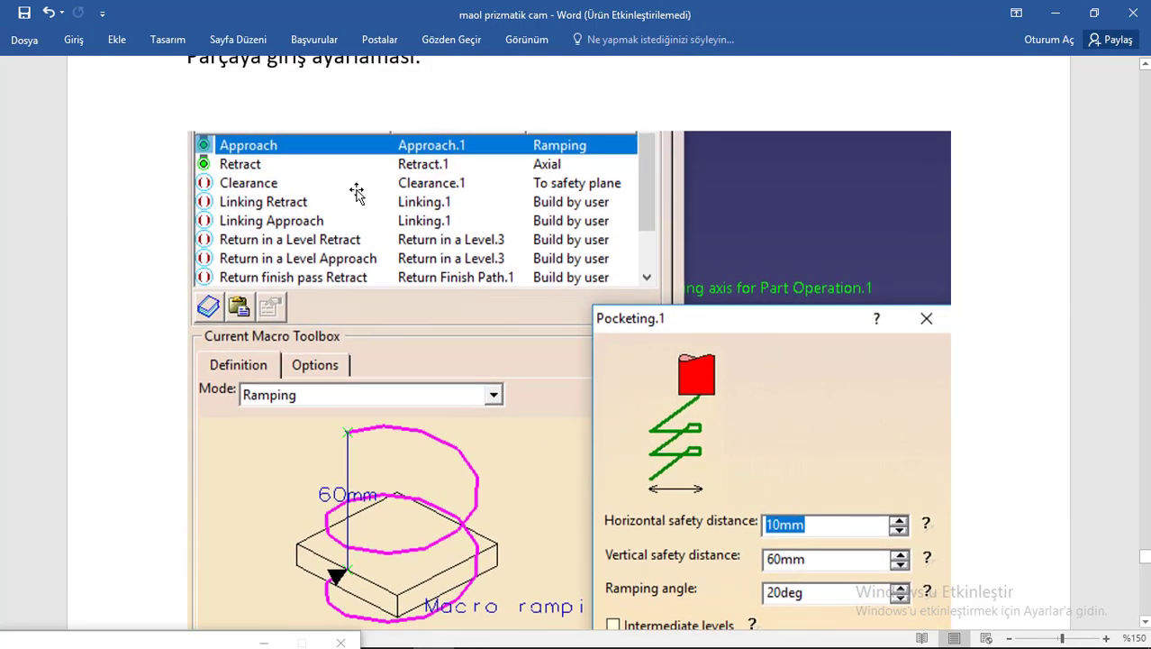
scroll(718, 382, "down", 3)
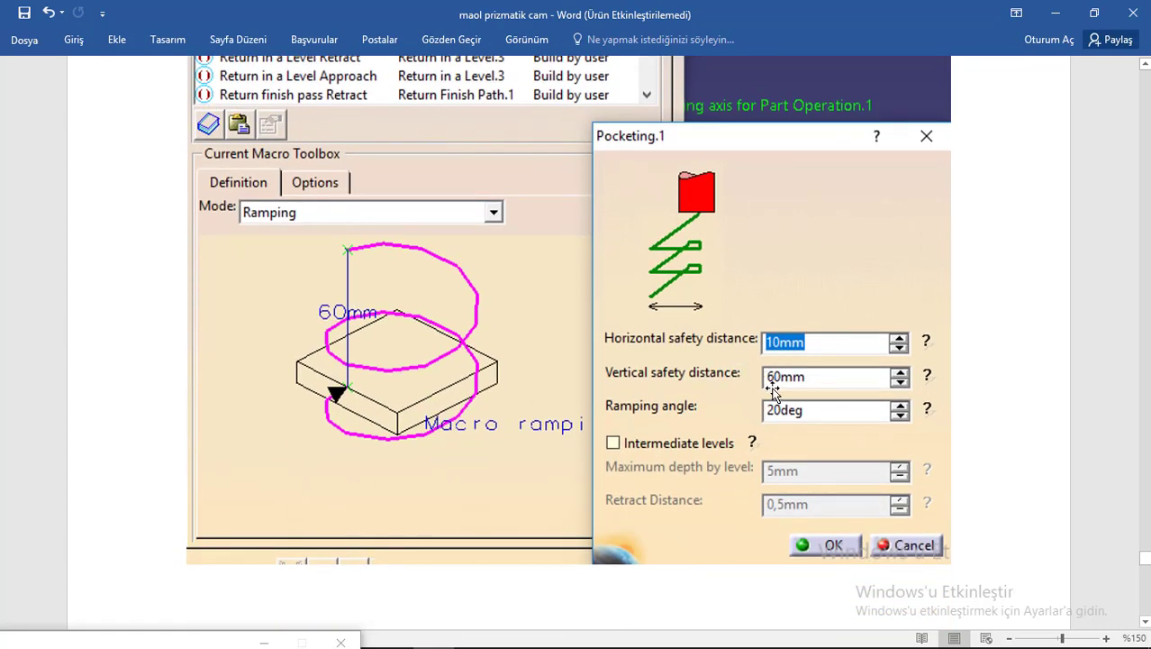
scroll(485, 424, "down", 5)
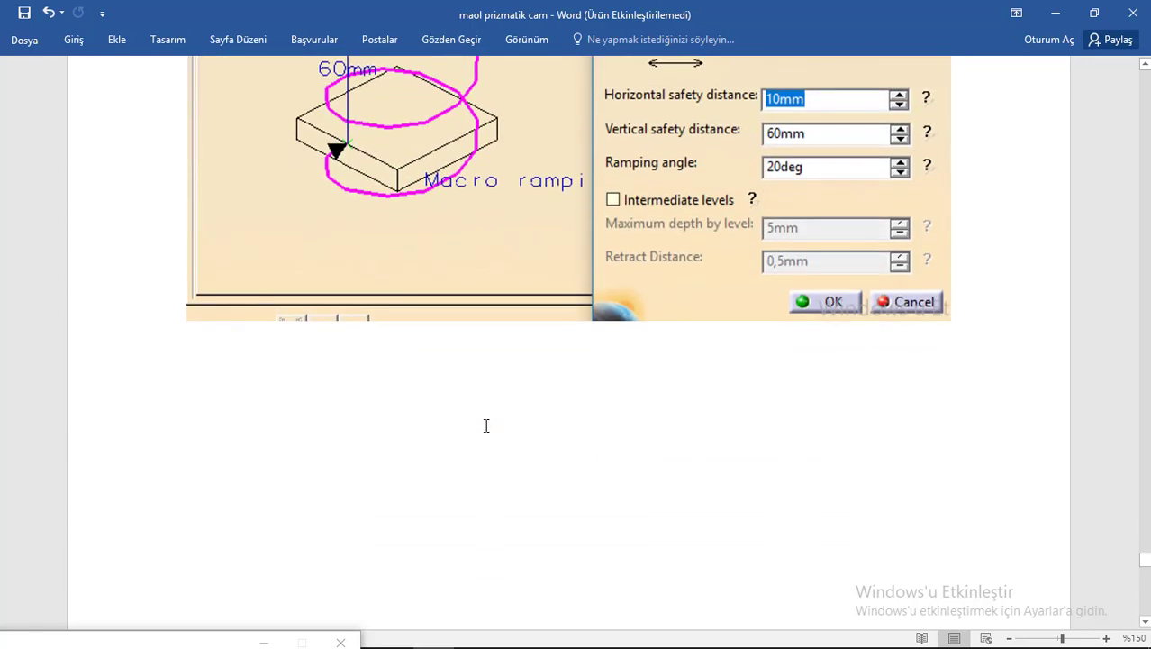
scroll(485, 425, "down", 10)
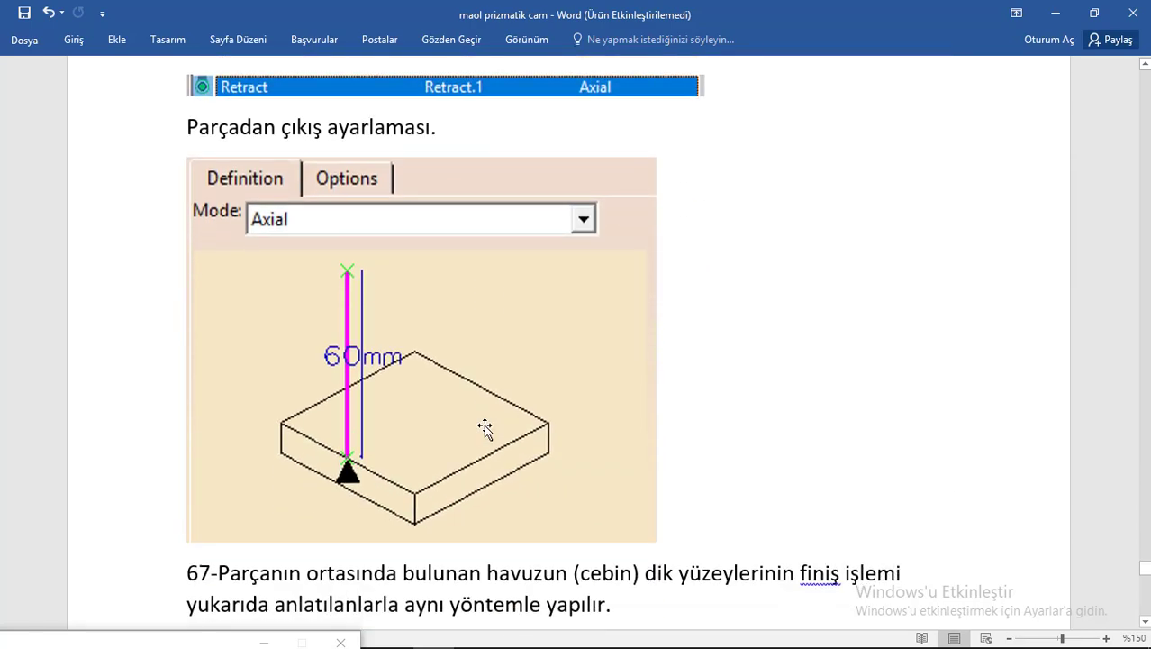
mouse_move(515, 641)
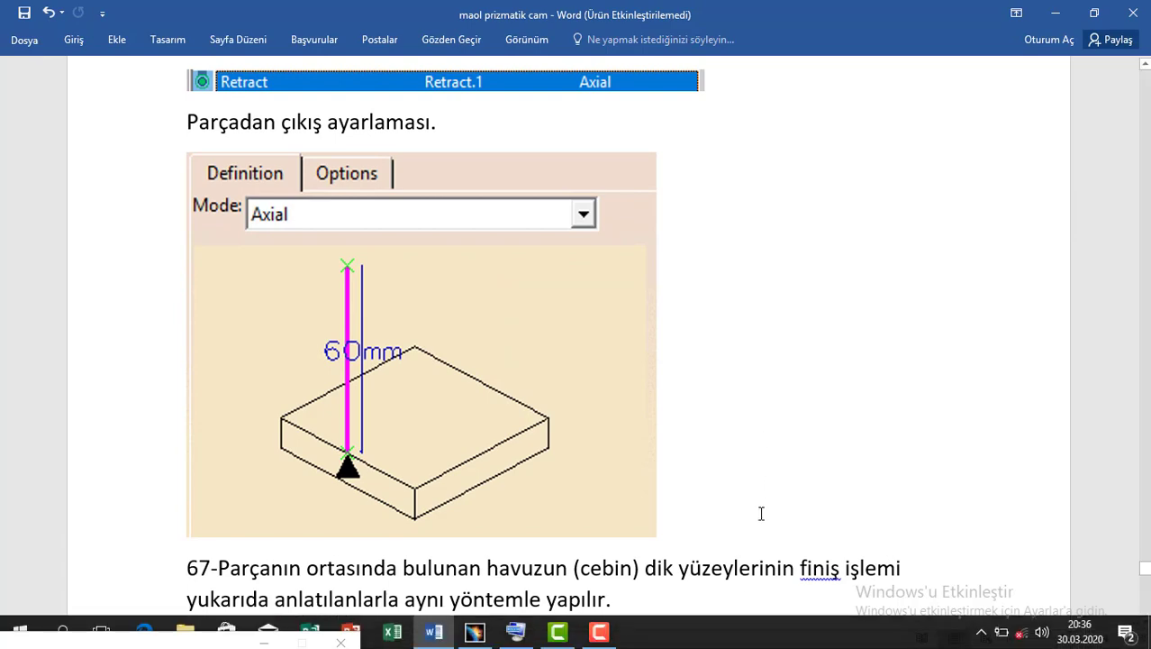
Step: Switch back to CATIA, set the Approach macro to Ramping with a 60 mm vertical safety distance, and accept the ramping parameters
left_click(478, 635)
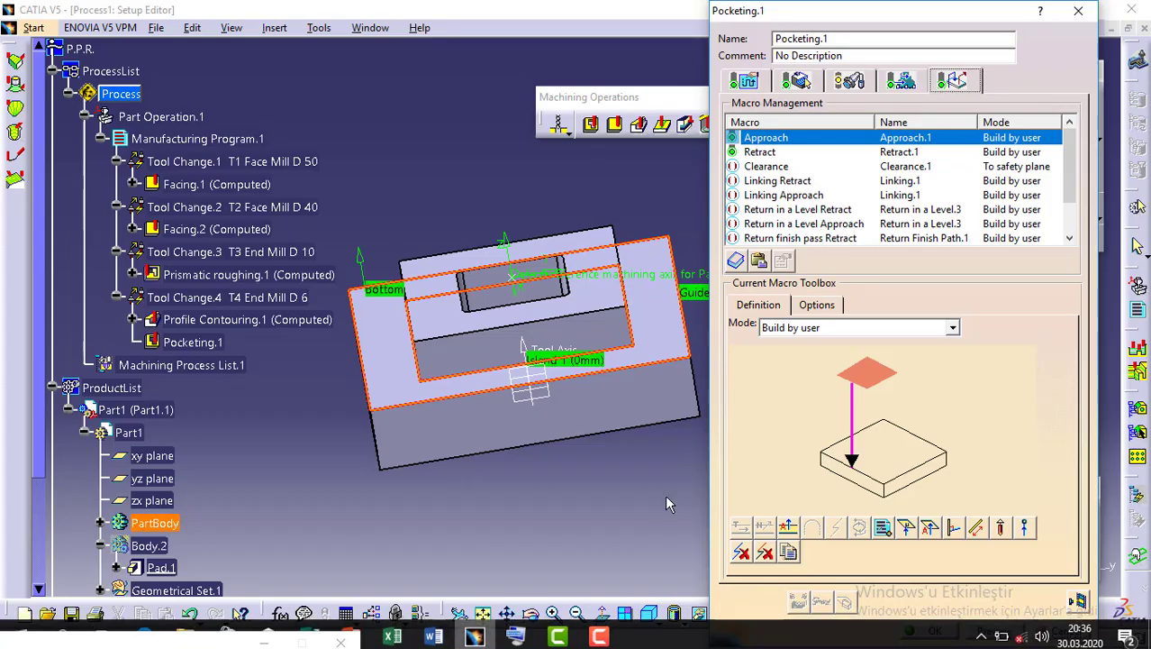
left_click(950, 329)
left_click(829, 399)
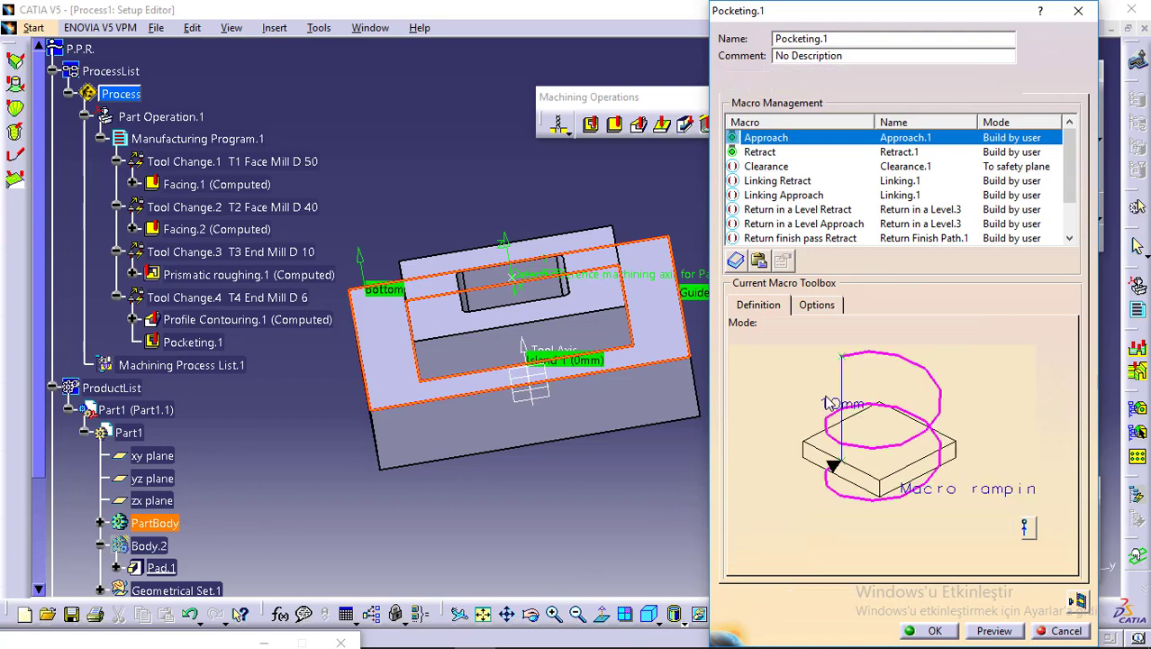
double_click(834, 403)
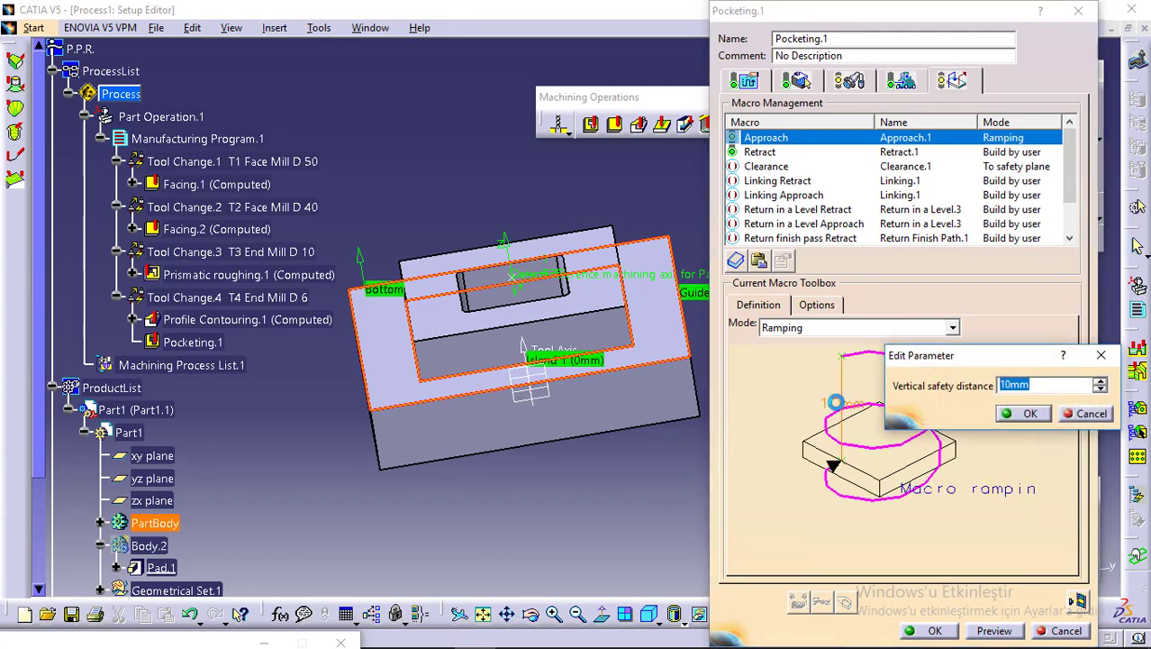
type("60")
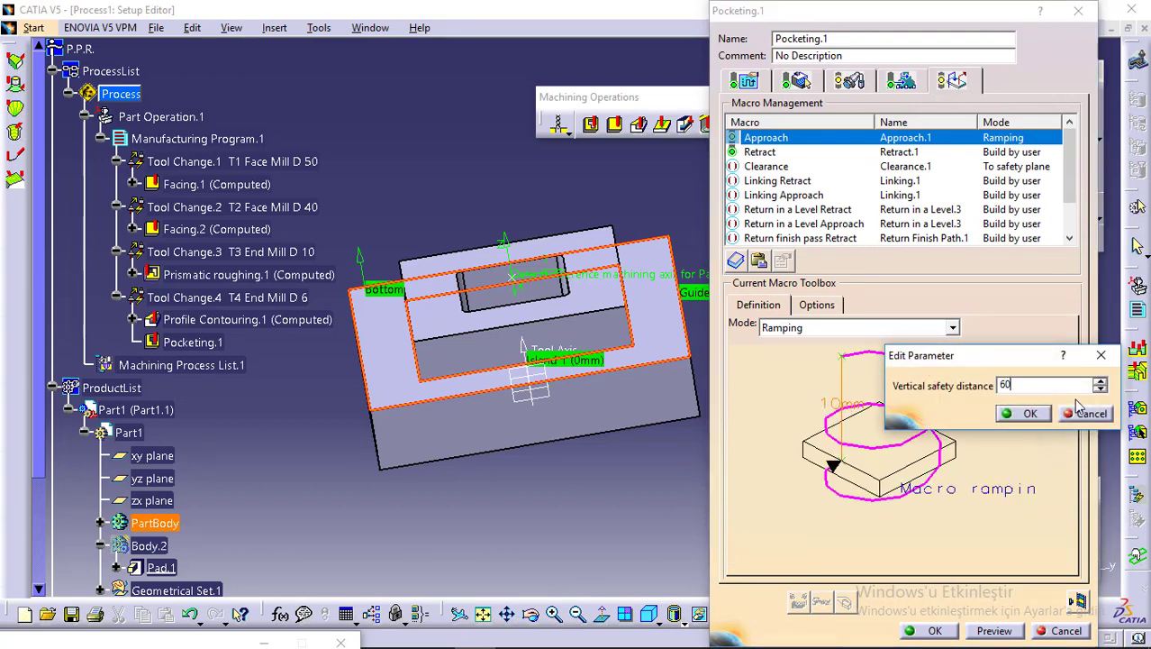
left_click(1028, 412)
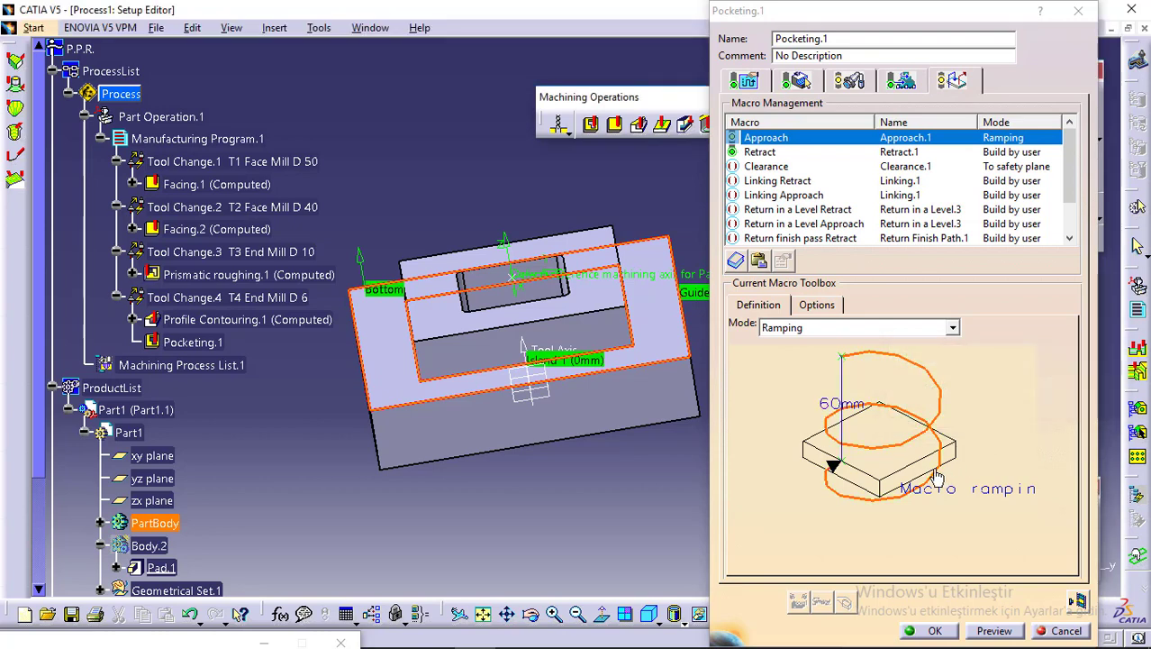
double_click(937, 478)
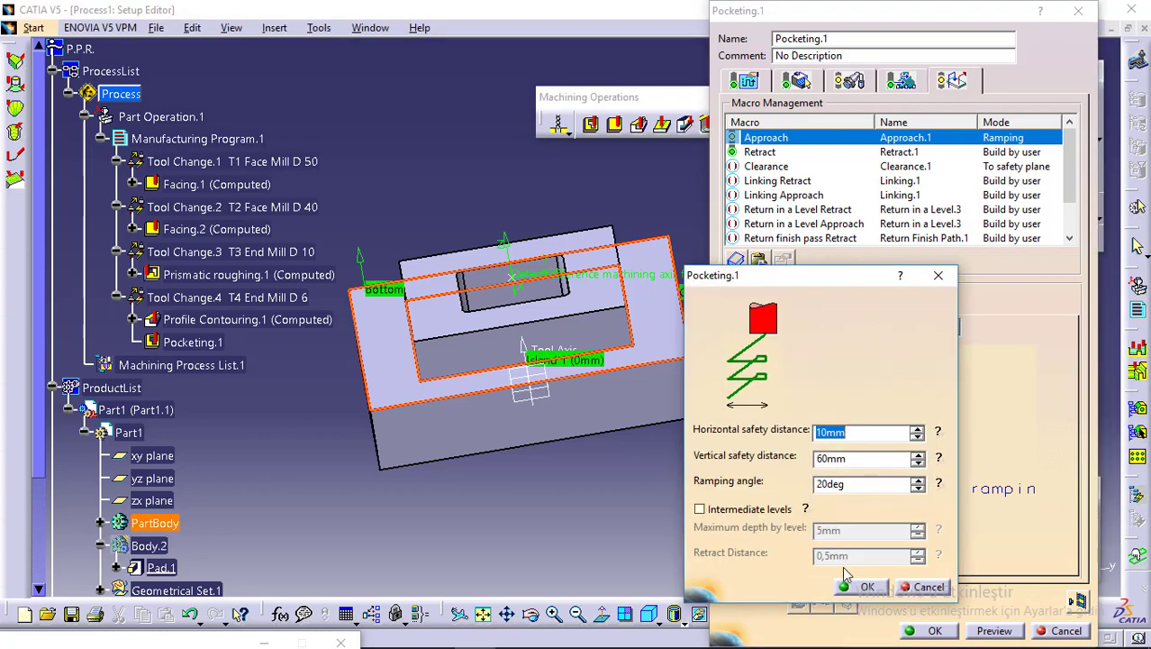
left_click(865, 587)
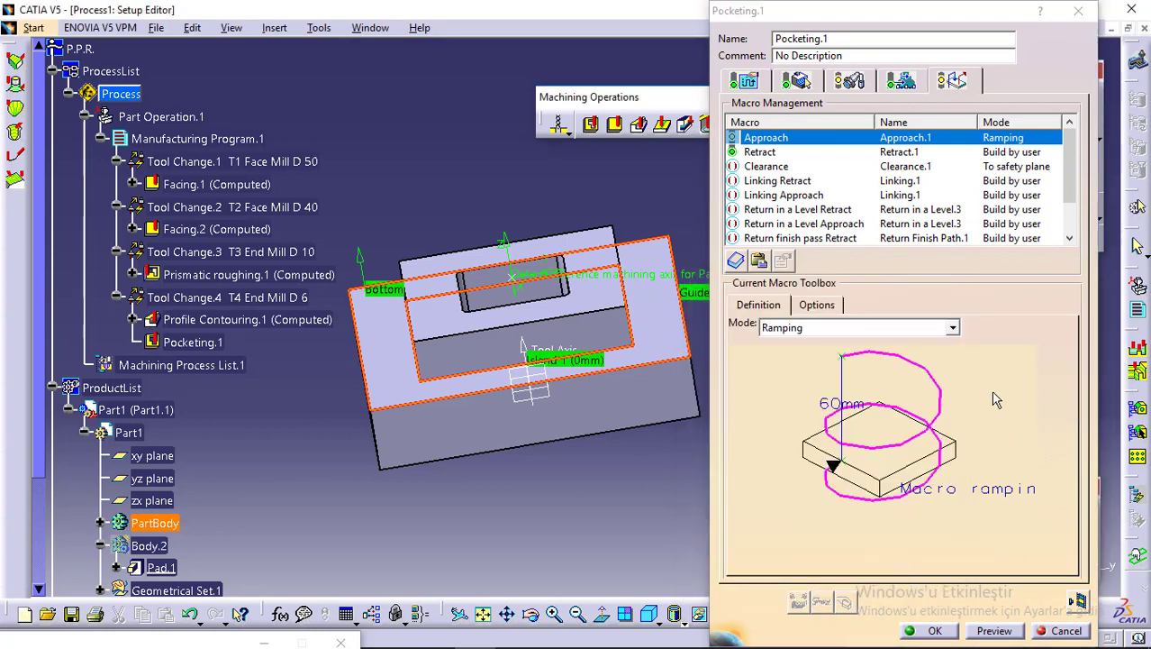
Step: Set the Retract macro to Axial mode with a distance of 60 mm
left_click(759, 151)
left_click(952, 327)
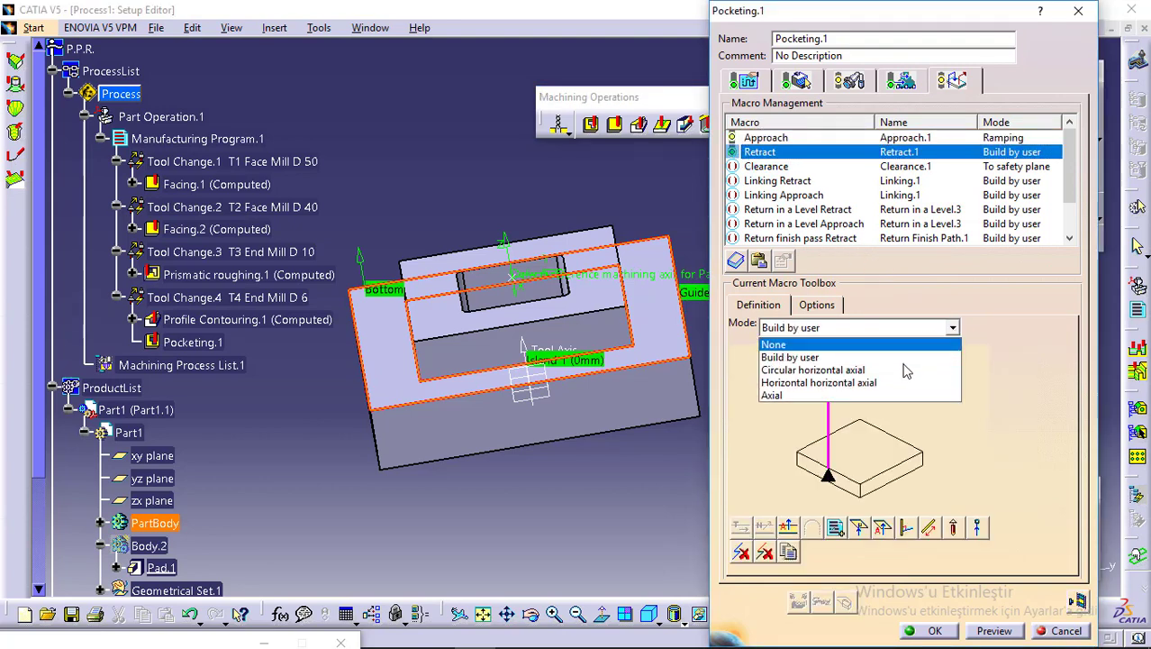
left_click(870, 395)
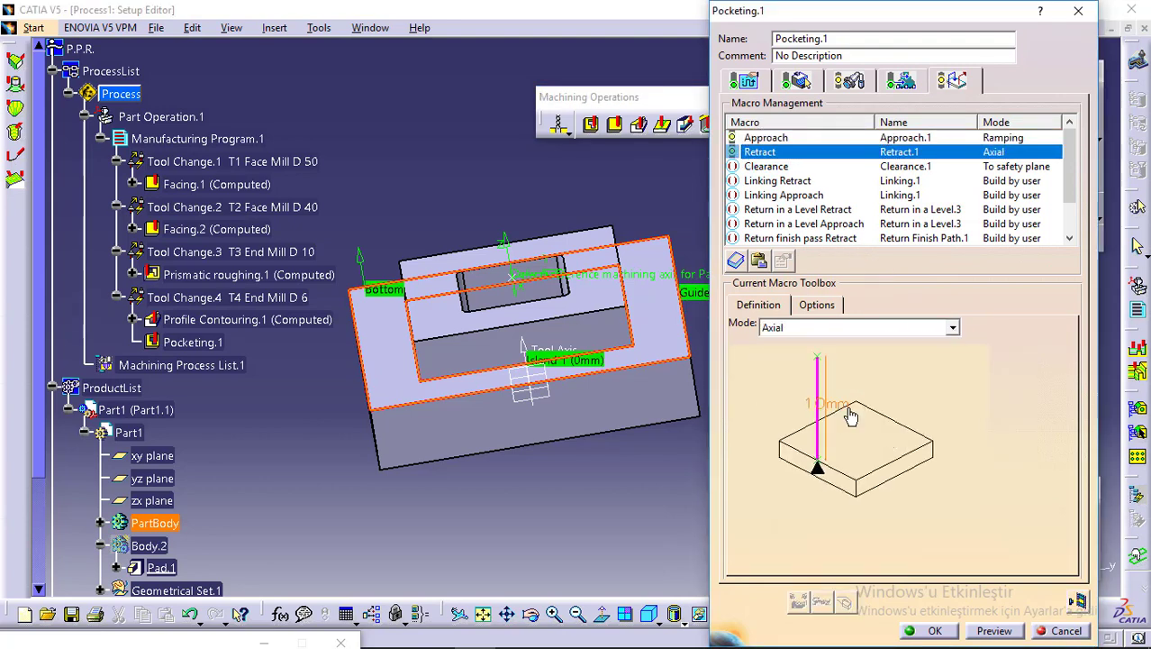
double_click(846, 410)
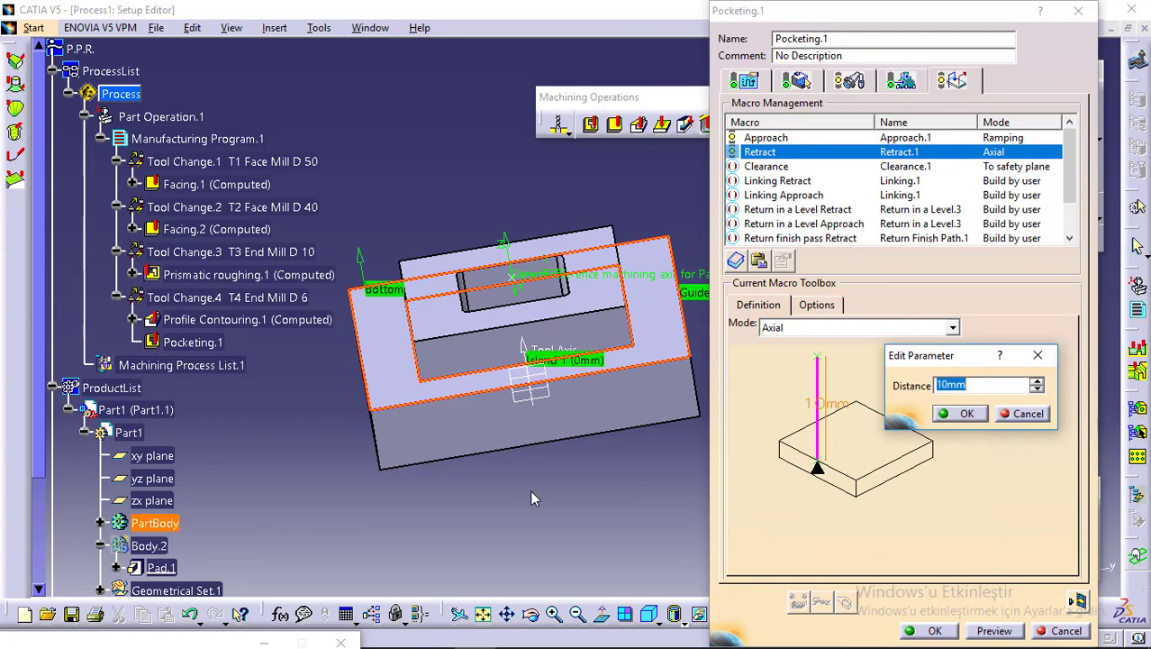
type("60")
left_click(960, 413)
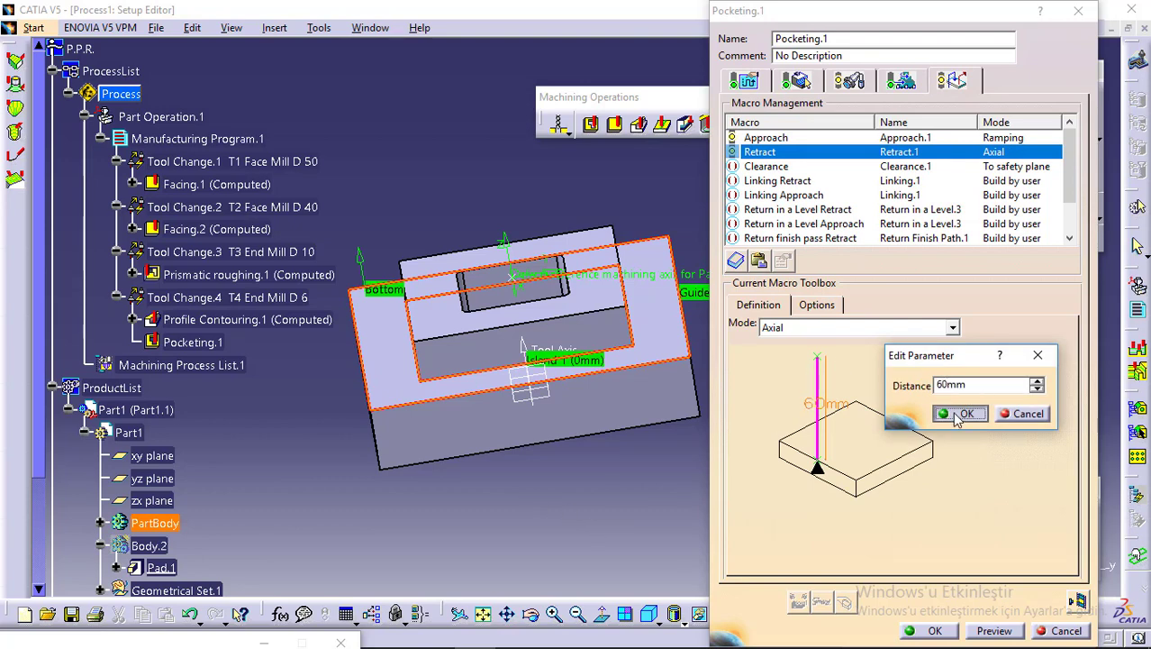
Step: Replay the pocketing tool path, run its material-removal video simulation, and return to the operation's settings
left_click(1082, 601)
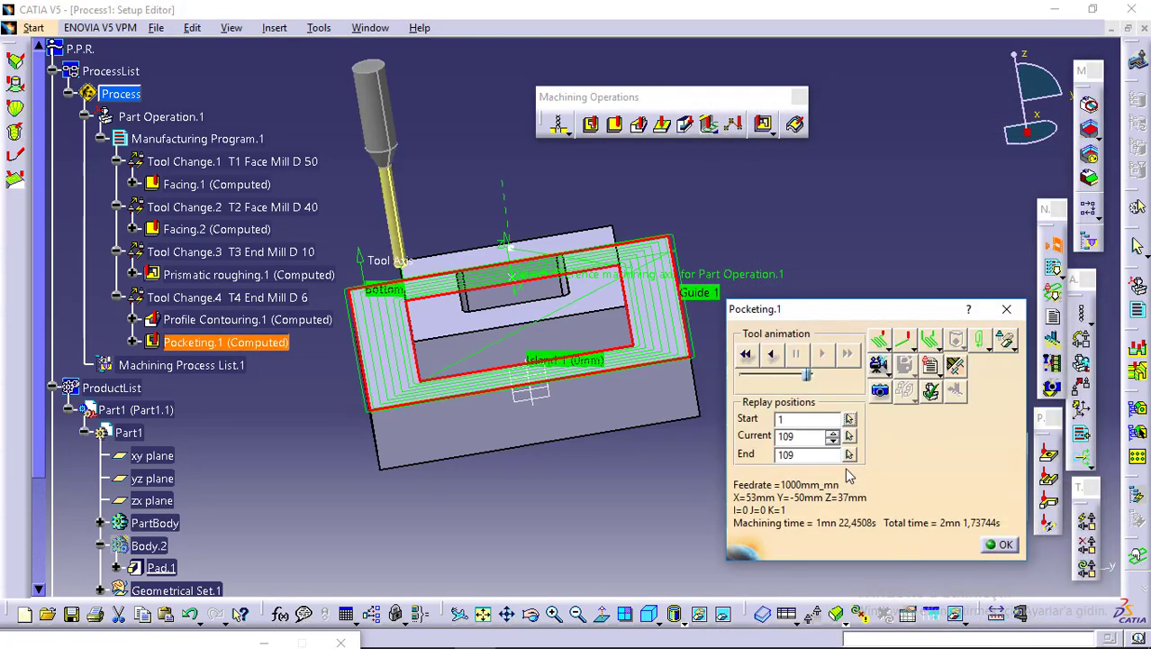
middle_click_drag(602, 498, 620, 470)
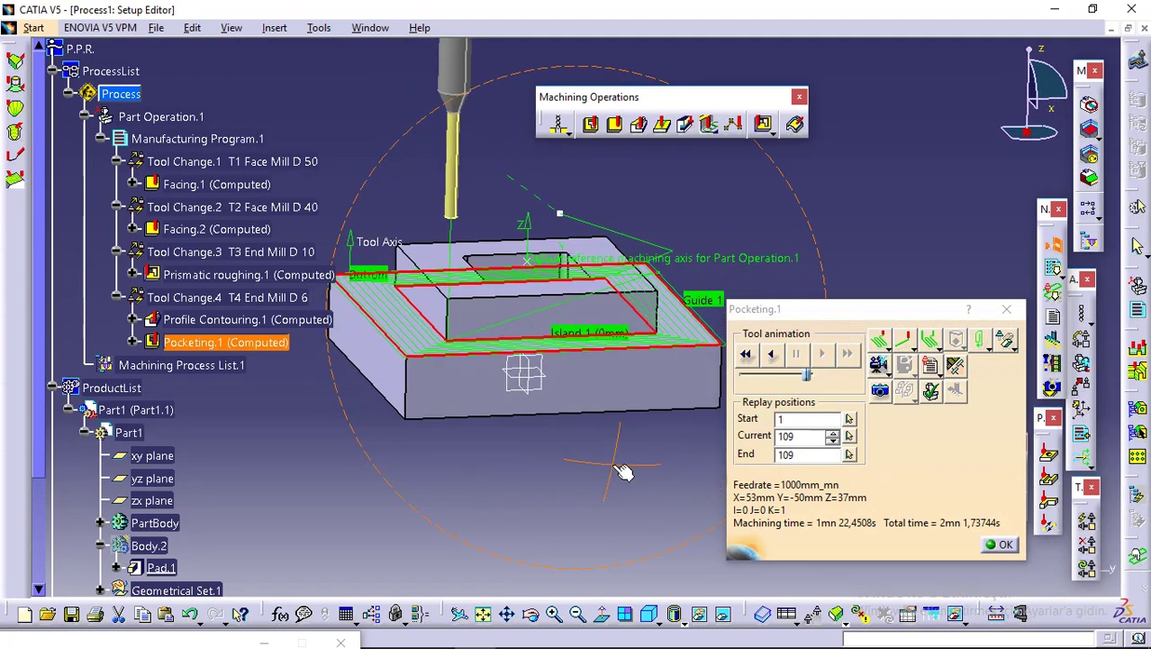
left_click(878, 365)
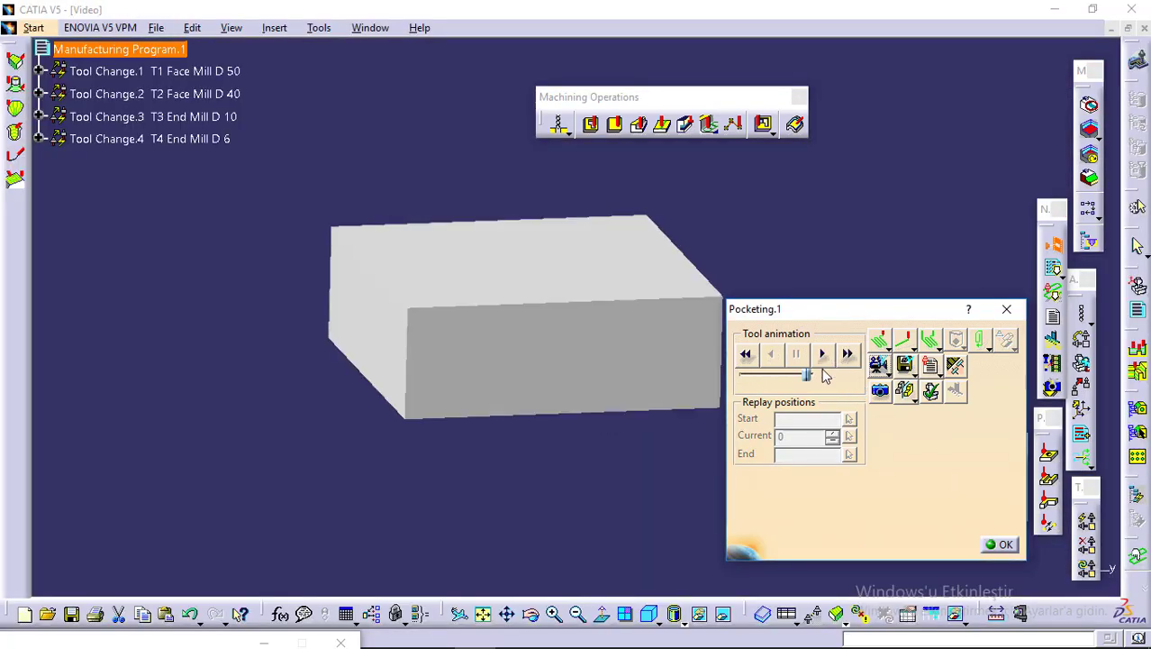
left_click(822, 353)
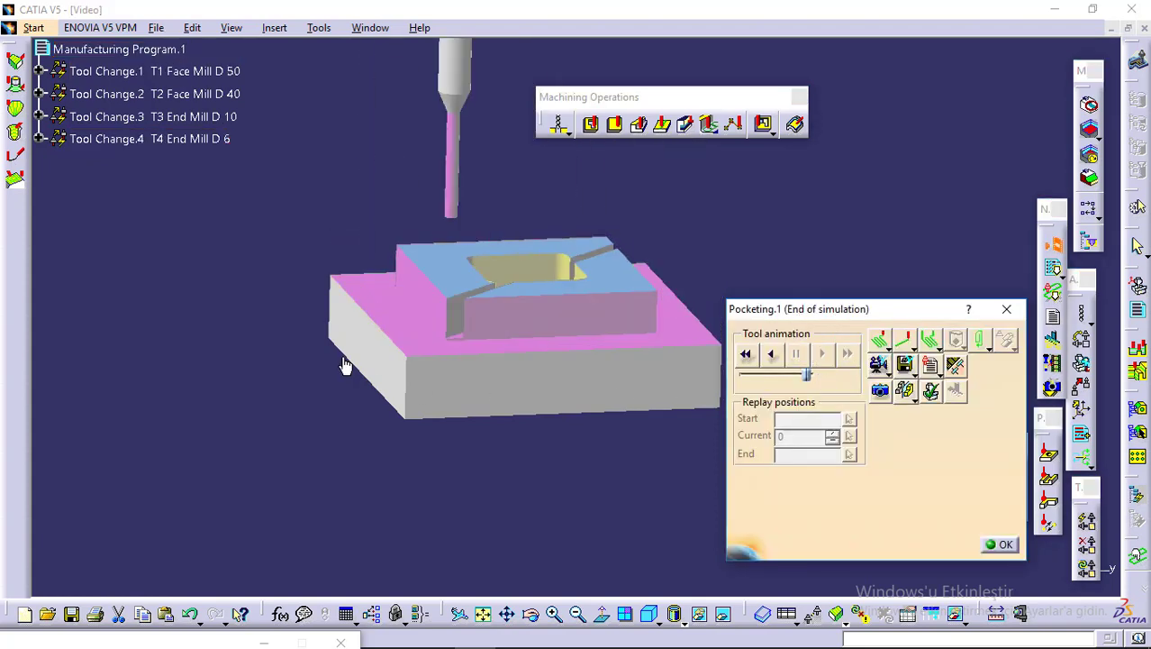
left_click(1007, 547)
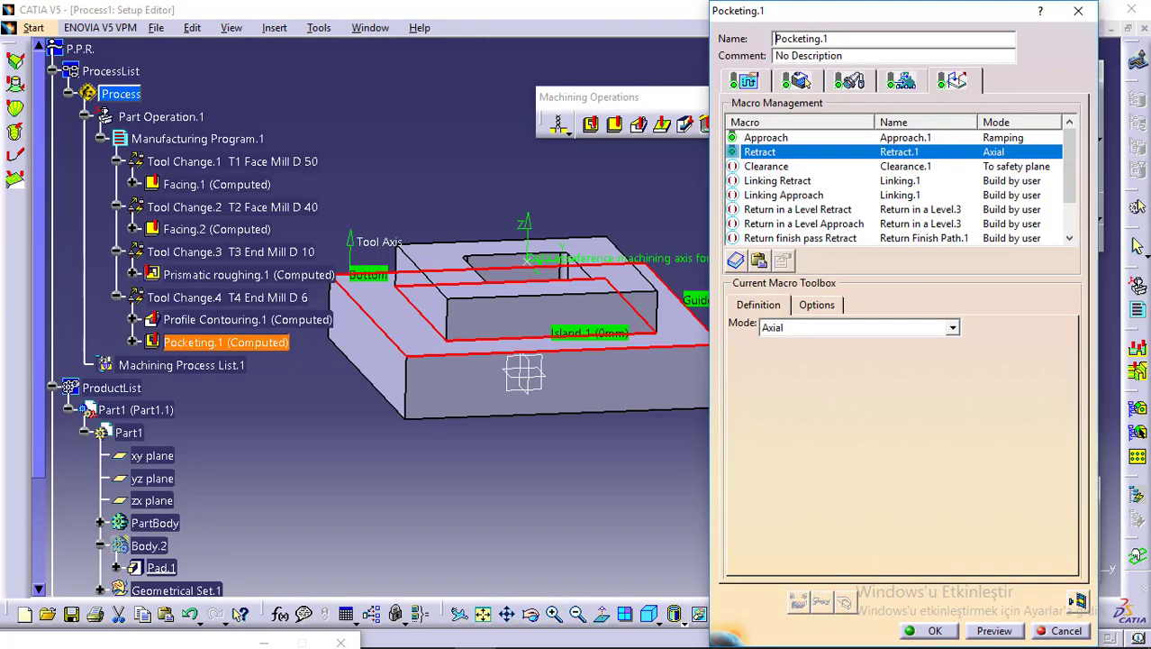
Step: Switch to the Word guide and reread the pocketing ramping and retract settings around step 67
left_click(435, 633)
scroll(413, 399, "down", 12)
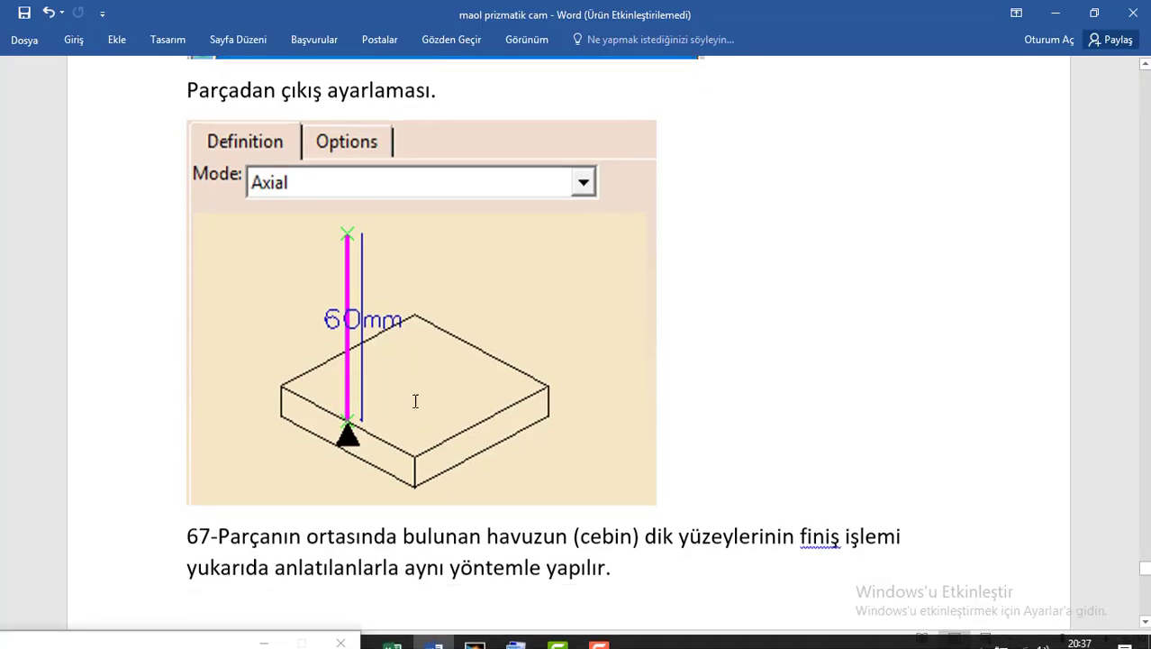
scroll(413, 400, "down", 1)
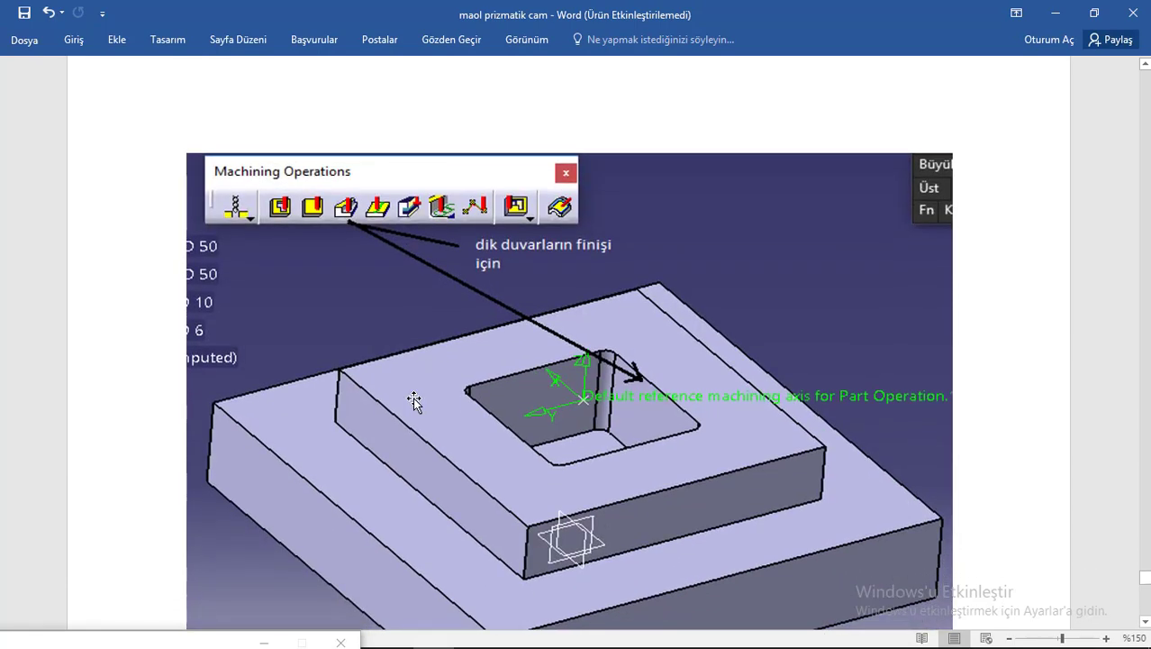
scroll(414, 399, "up", 15)
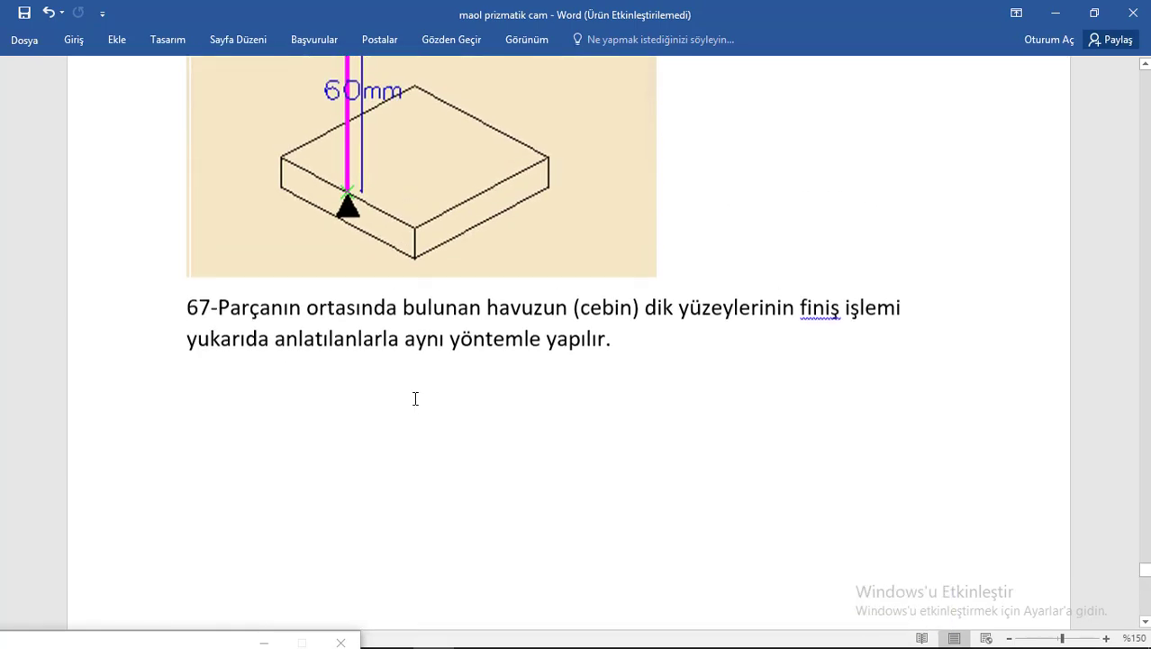
scroll(414, 399, "down", 5)
scroll(412, 401, "up", 3)
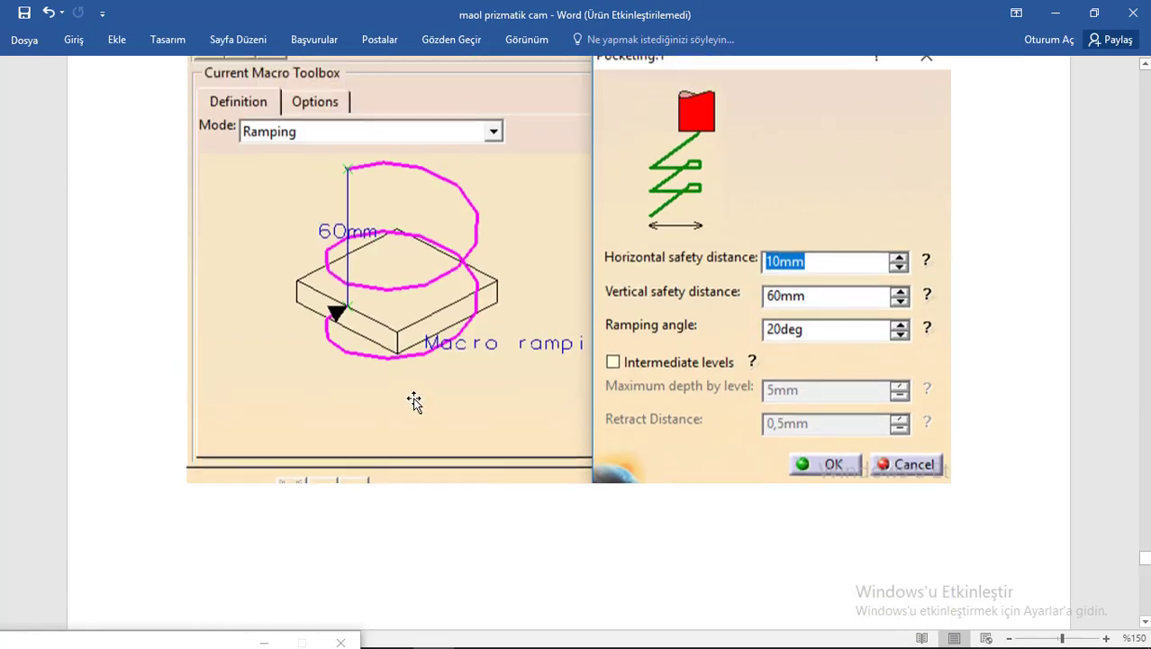
scroll(451, 450, "down", 3)
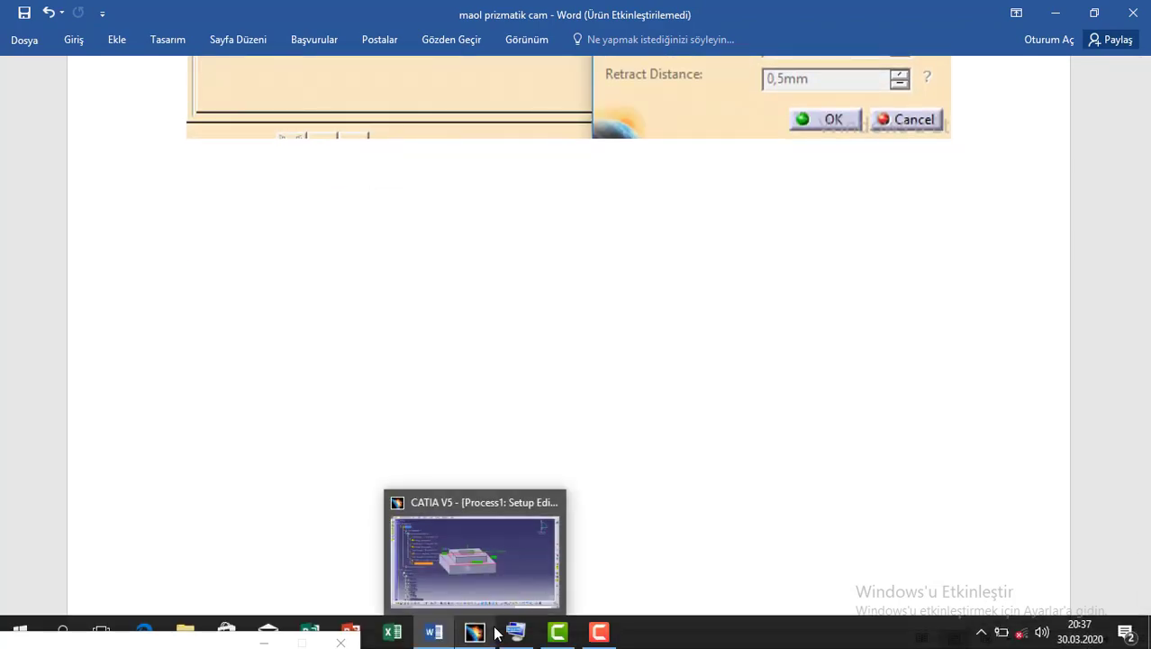
Step: In CATIA, activate the Return in a Level macros and set Return in a Level Approach to Axial with 60 mm
left_click(477, 638)
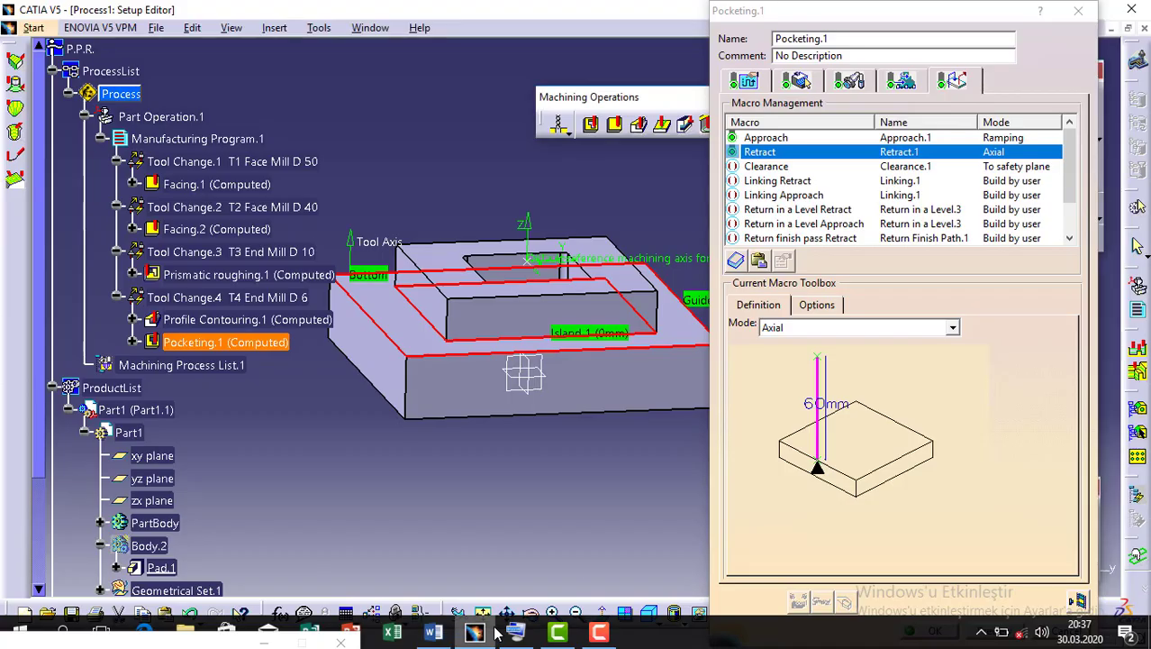
left_click(786, 210)
left_click(793, 224)
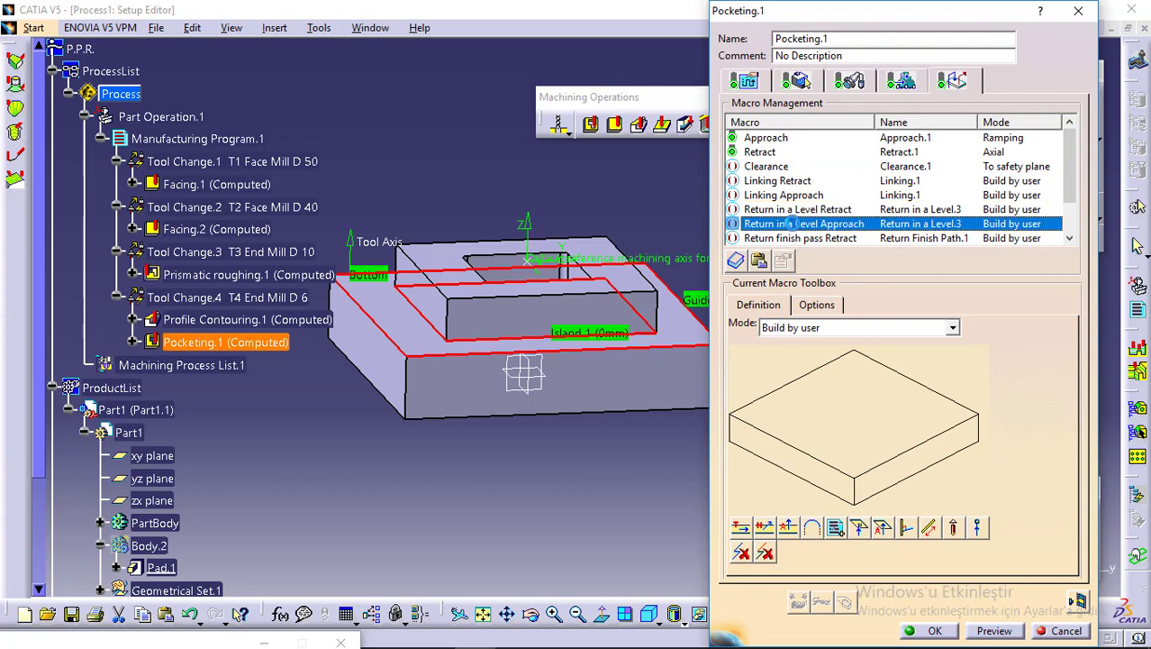
right_click(795, 227)
left_click(816, 235)
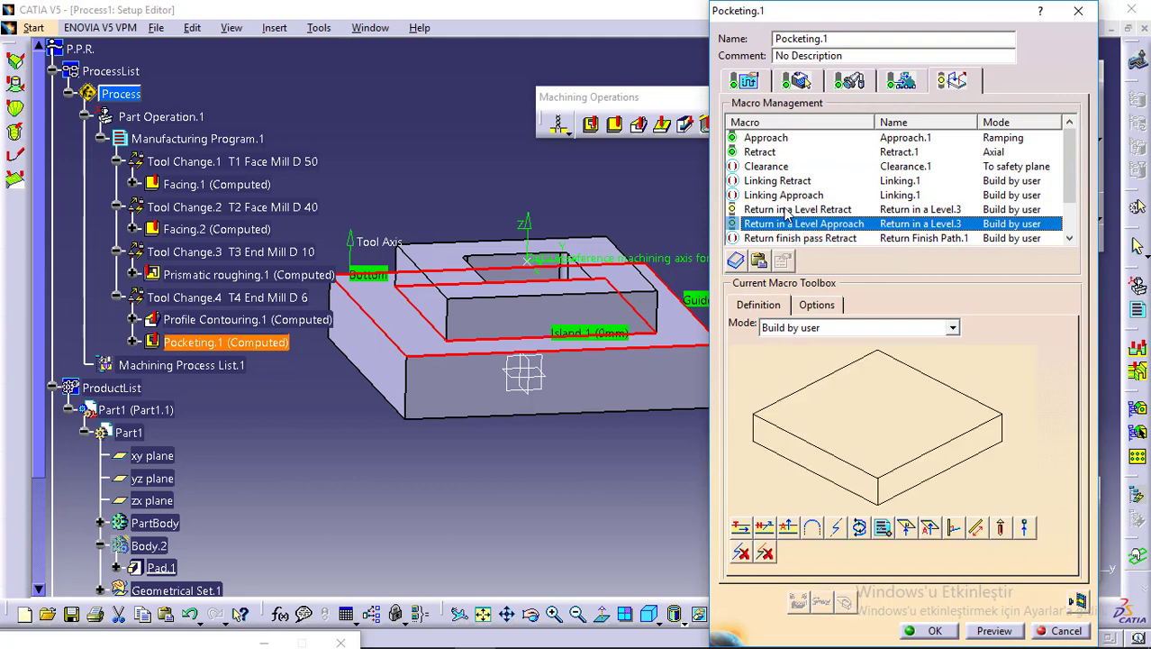
left_click(951, 329)
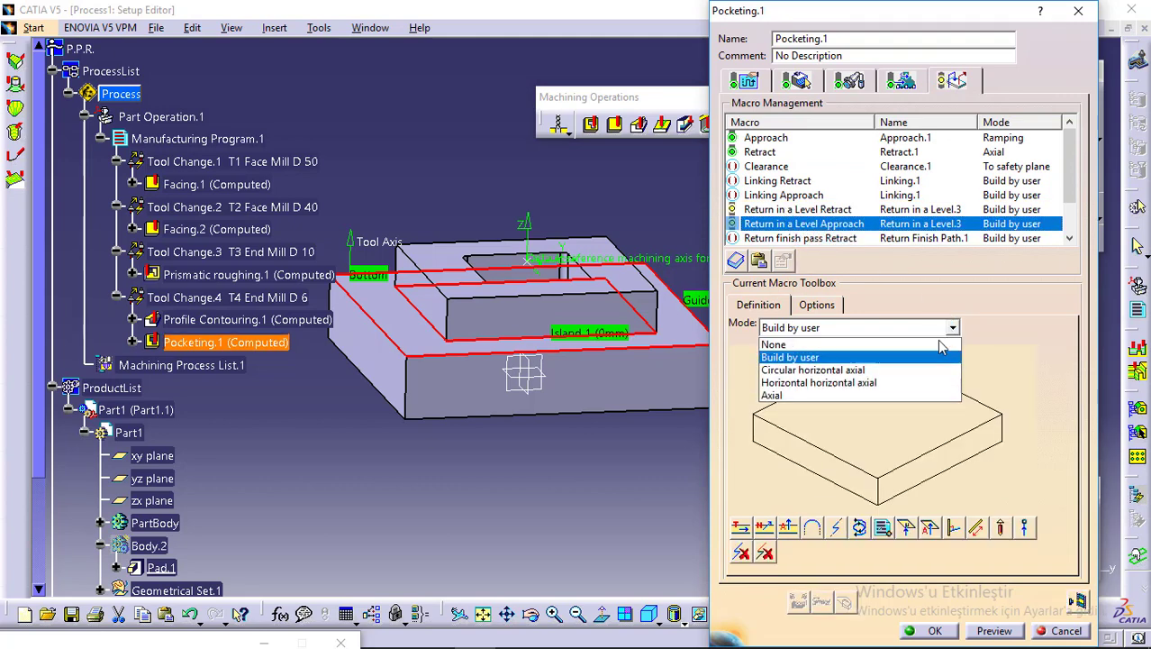
left_click(881, 395)
double_click(874, 405)
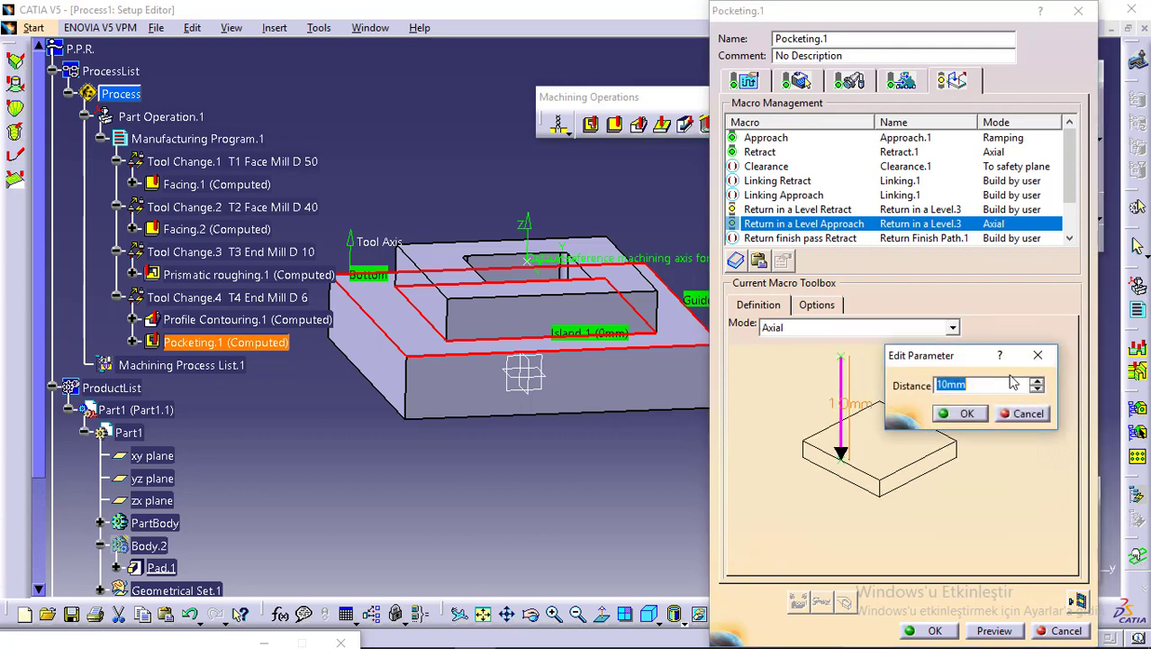
type("60")
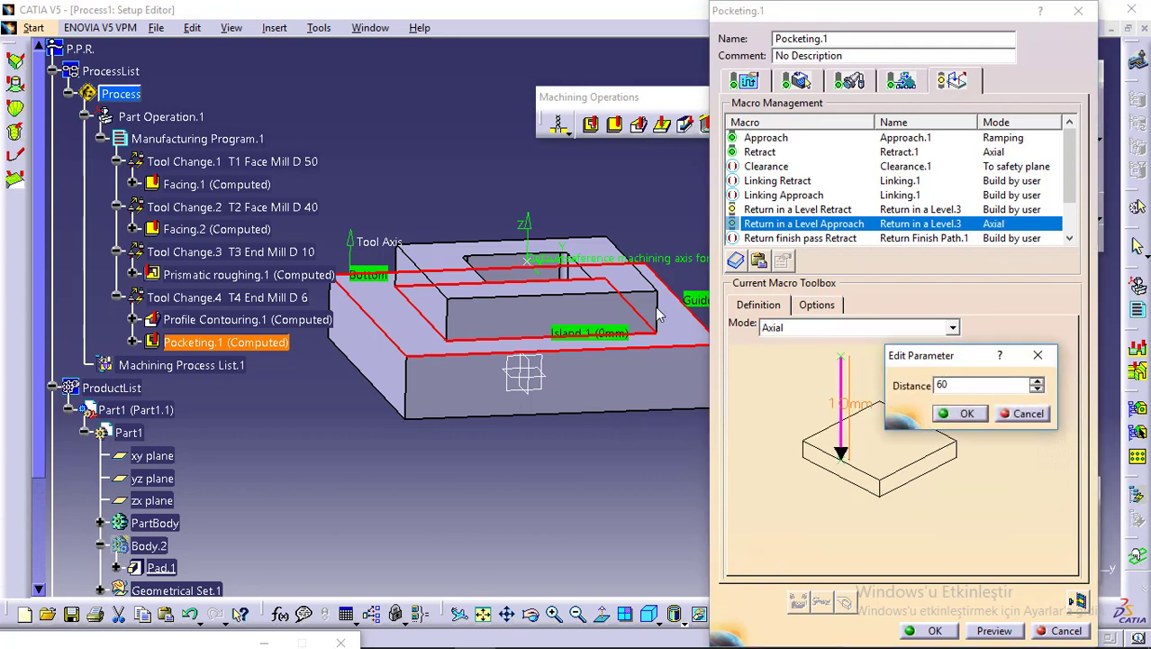
left_click(966, 416)
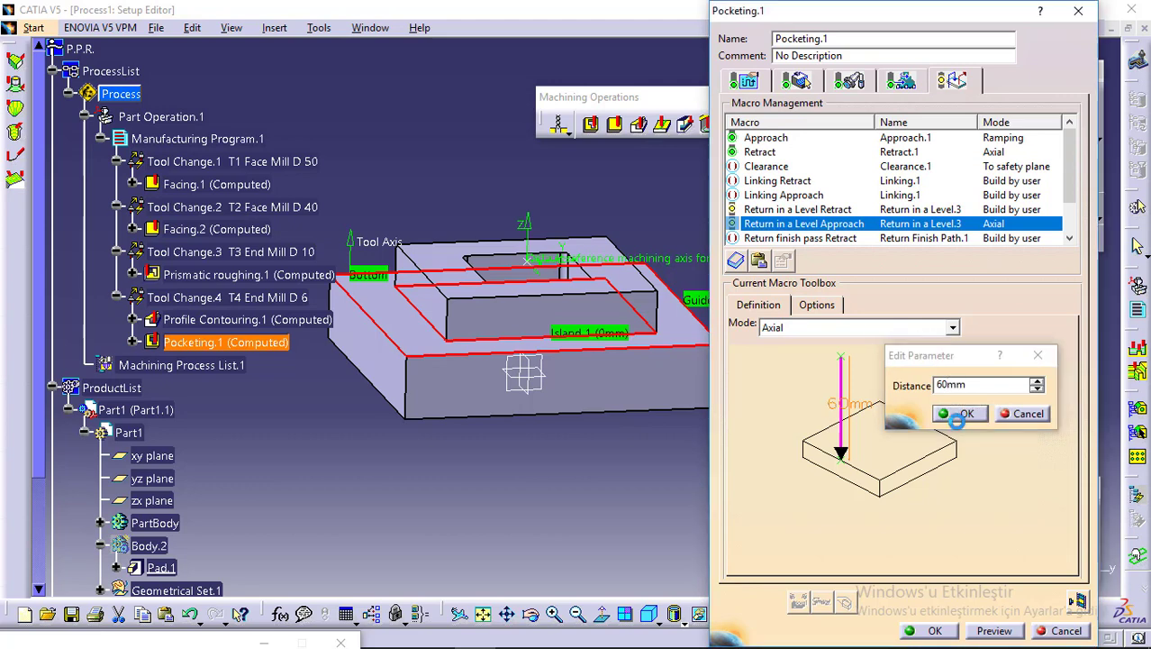
Step: Set the Return in a Level Retract macro to Axial mode with a distance of 60 mm
right_click(746, 213)
left_click(737, 210)
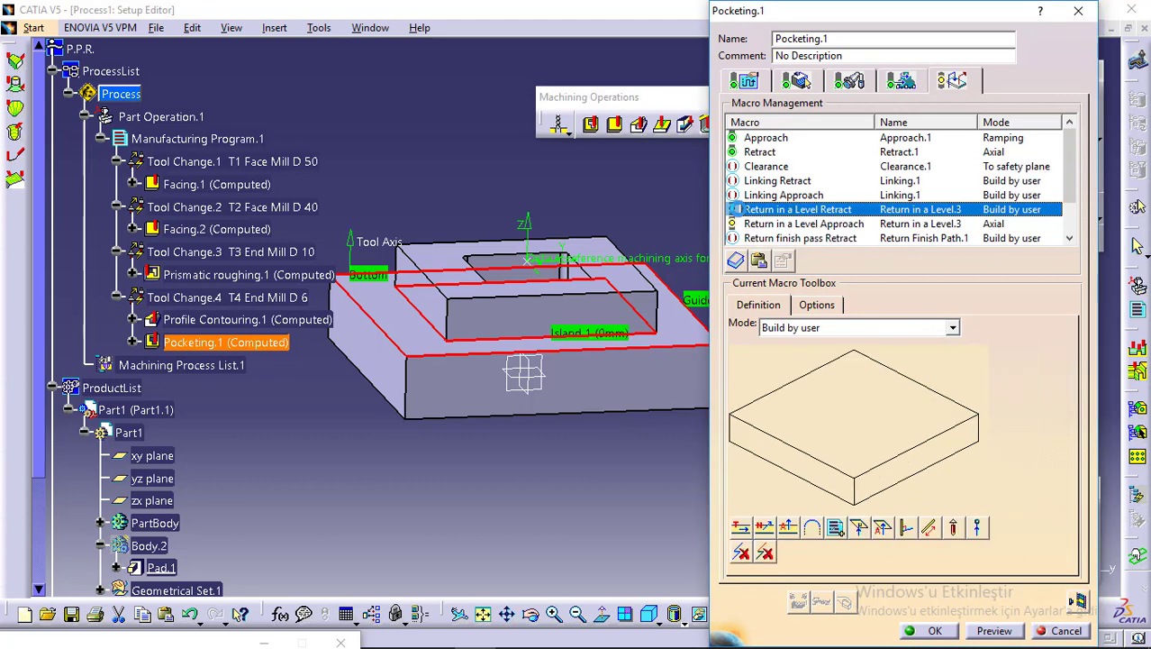
right_click(737, 209)
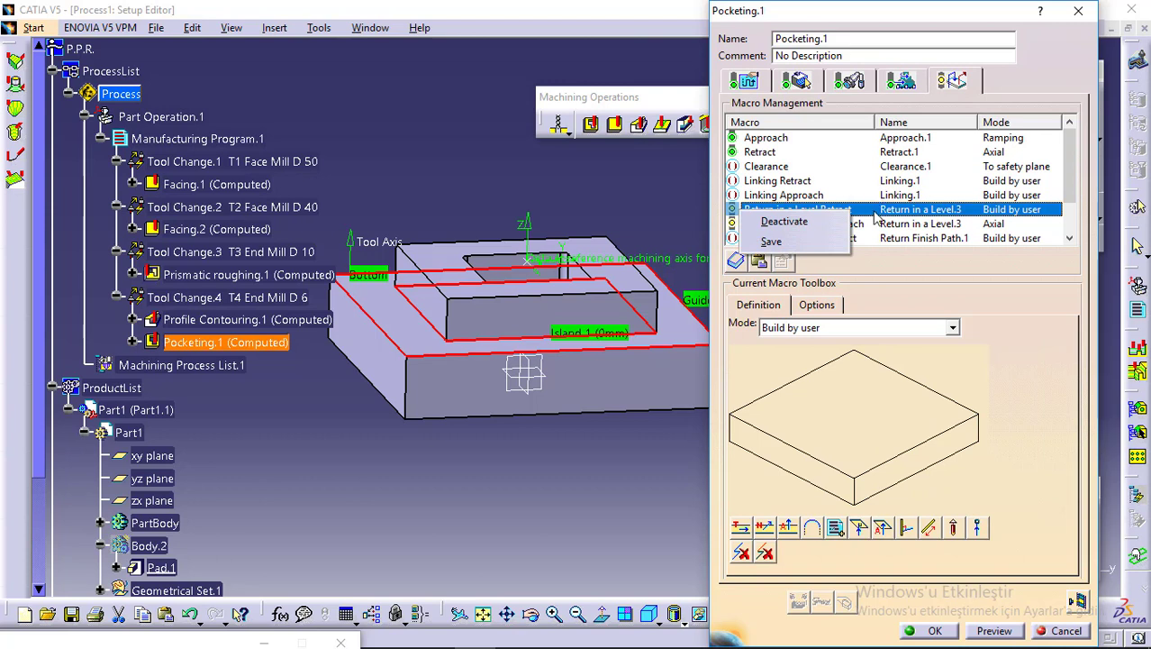
left_click(952, 328)
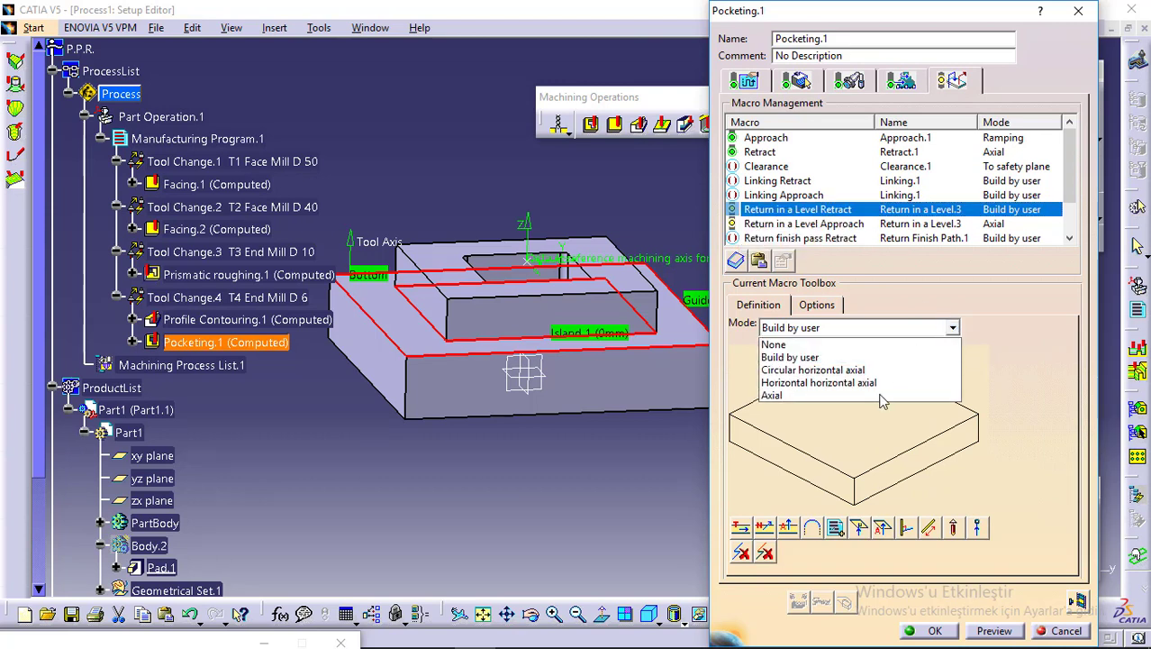
left_click(851, 411)
double_click(849, 412)
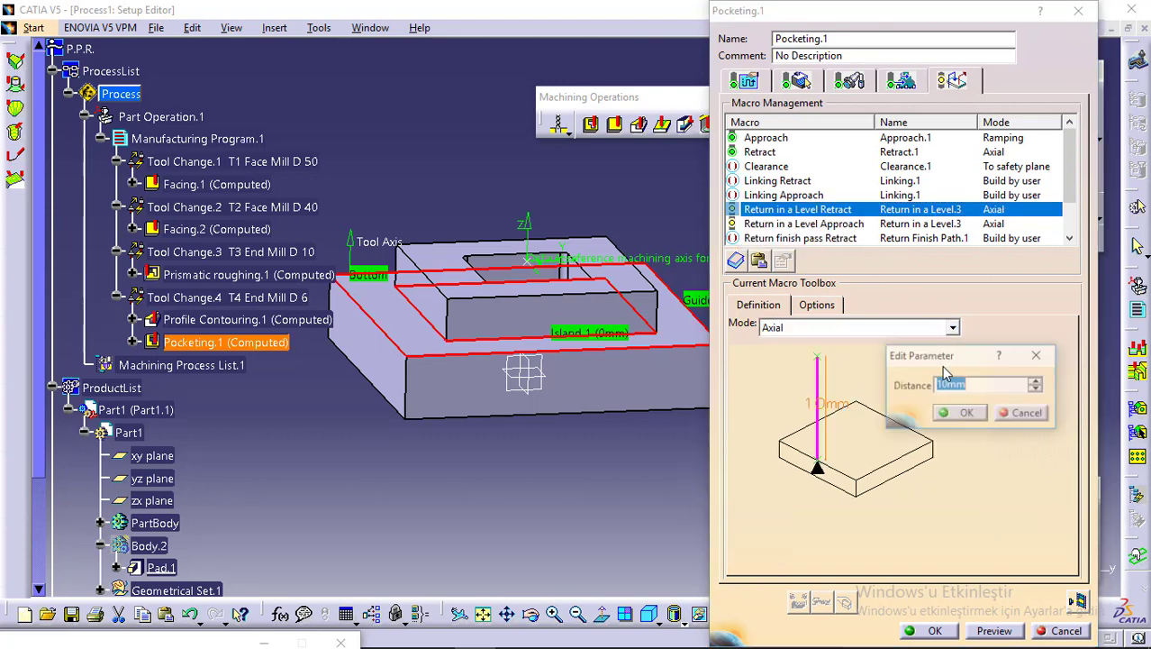
type("60")
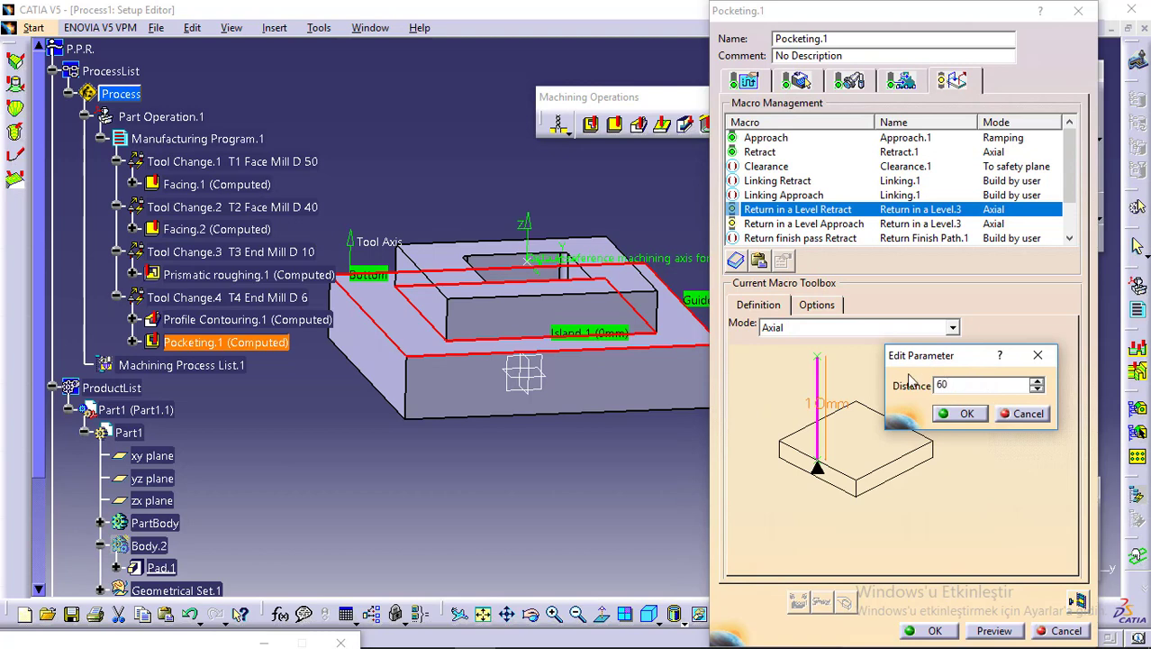
left_click(960, 413)
Step: Replay the pocketing tool path, run its material-removal video simulation, and accept the pocketing operation
left_click(1079, 599)
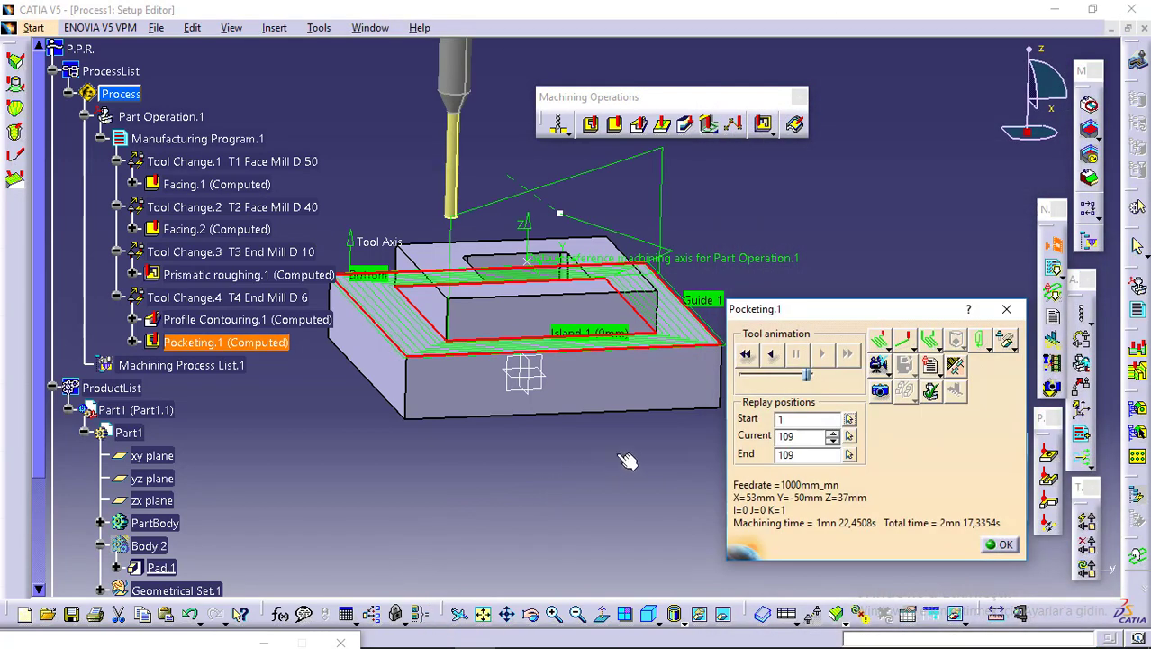
middle_click_drag(625, 462, 577, 451)
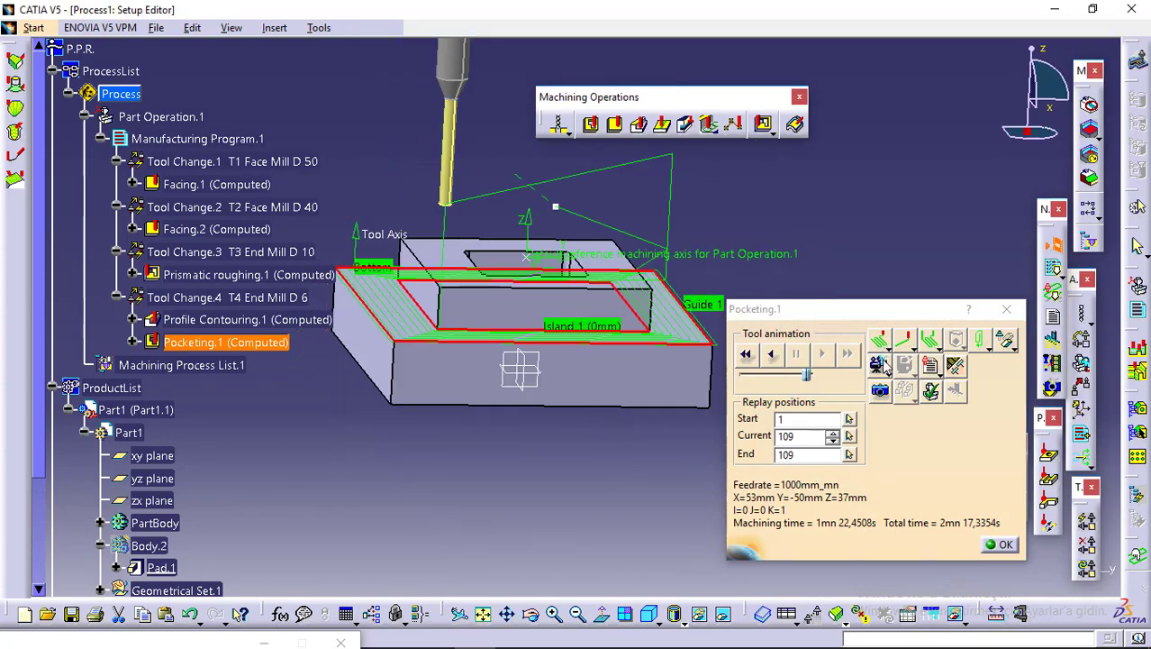
left_click(851, 392)
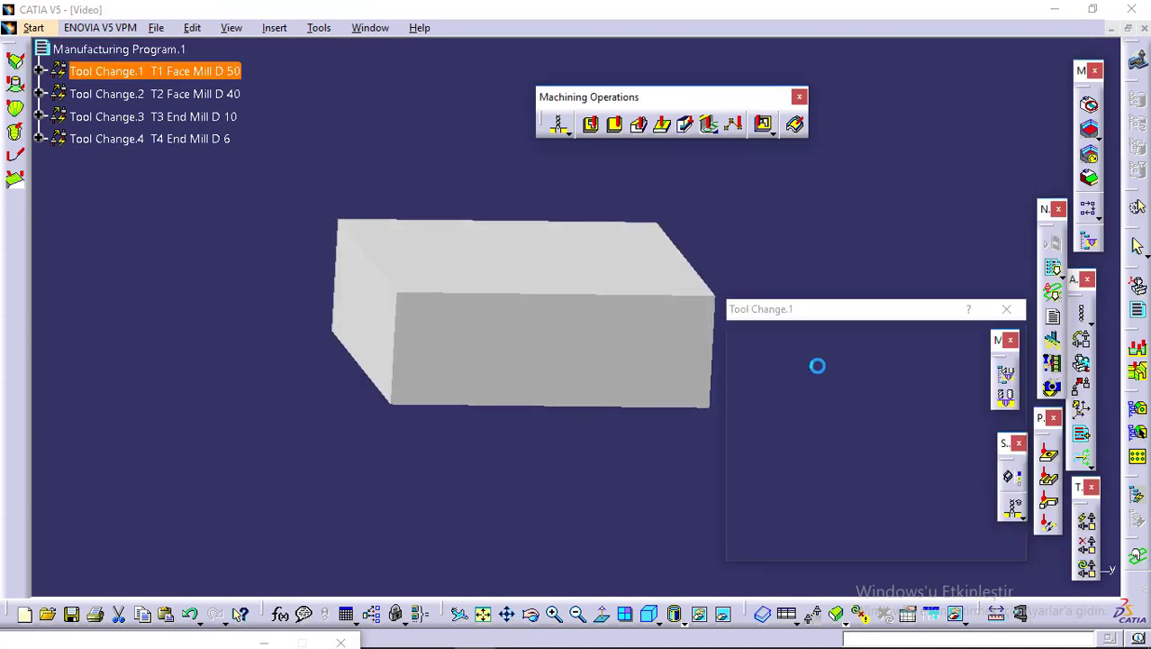
left_click(823, 353)
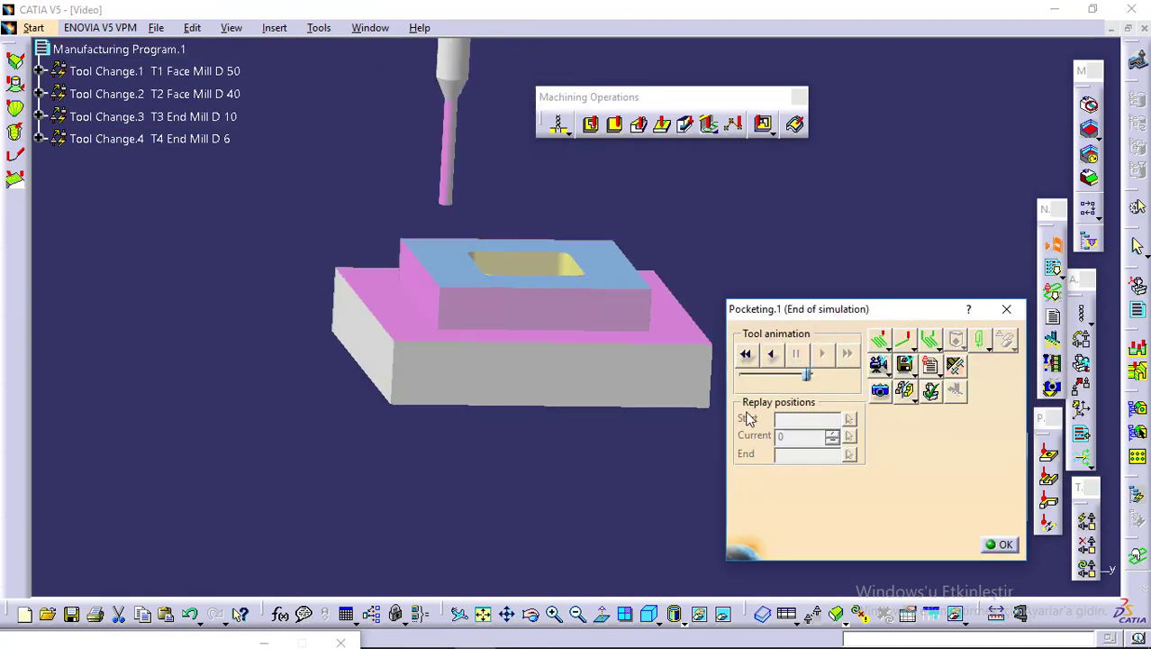
middle_click_drag(478, 467, 403, 492)
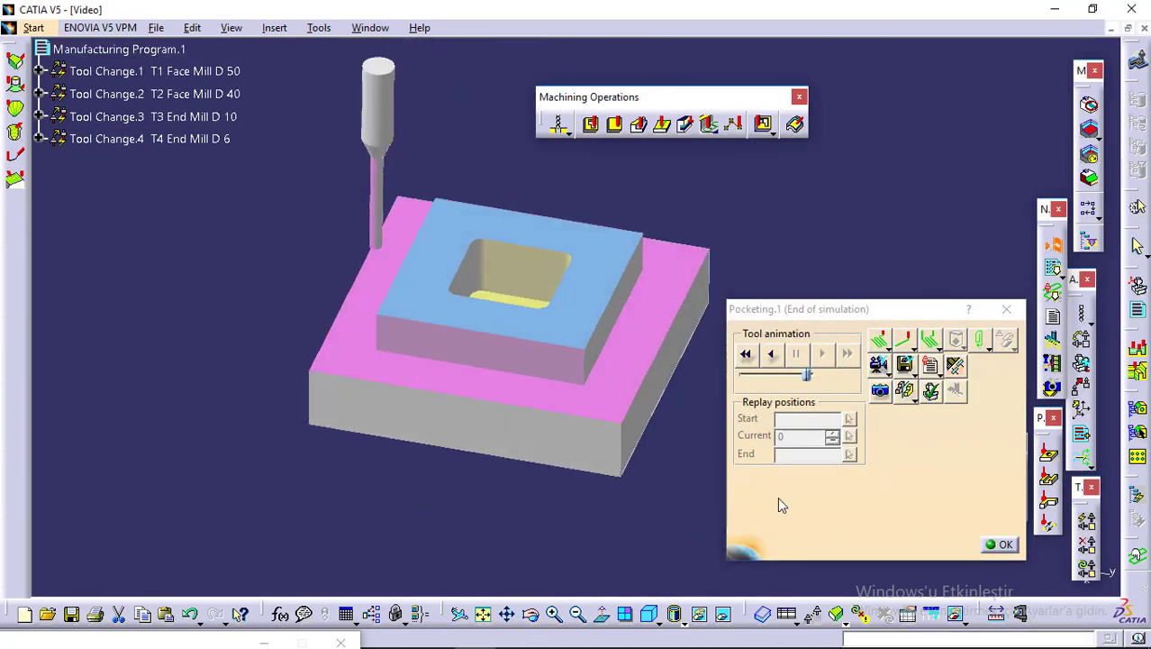
left_click(1002, 545)
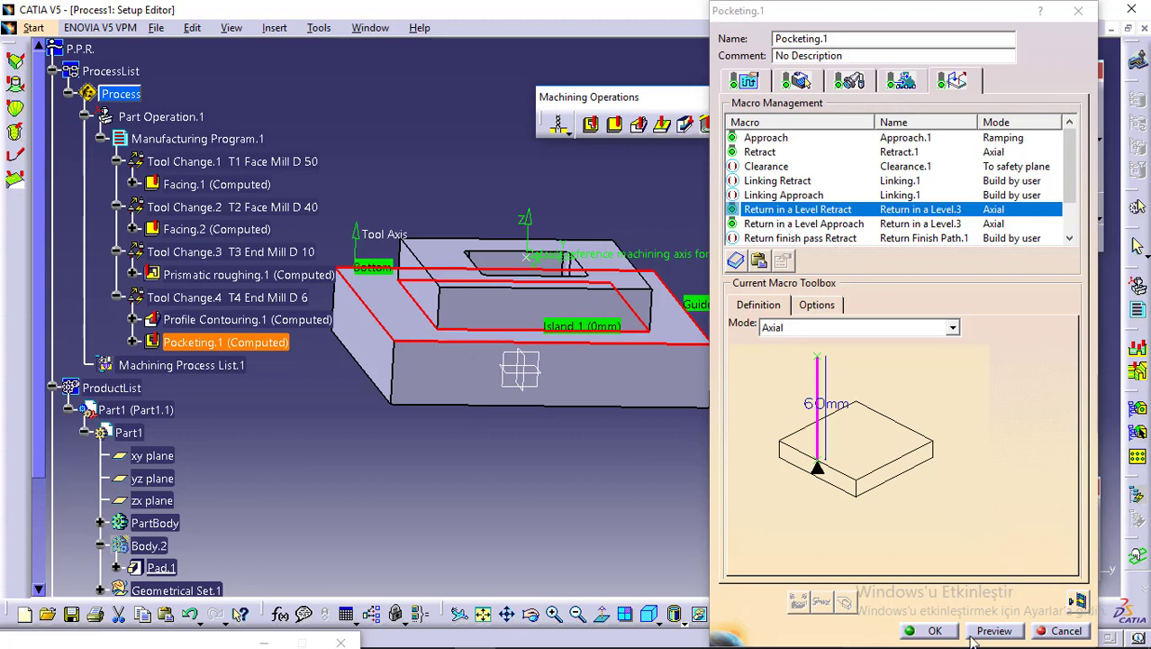
left_click(910, 631)
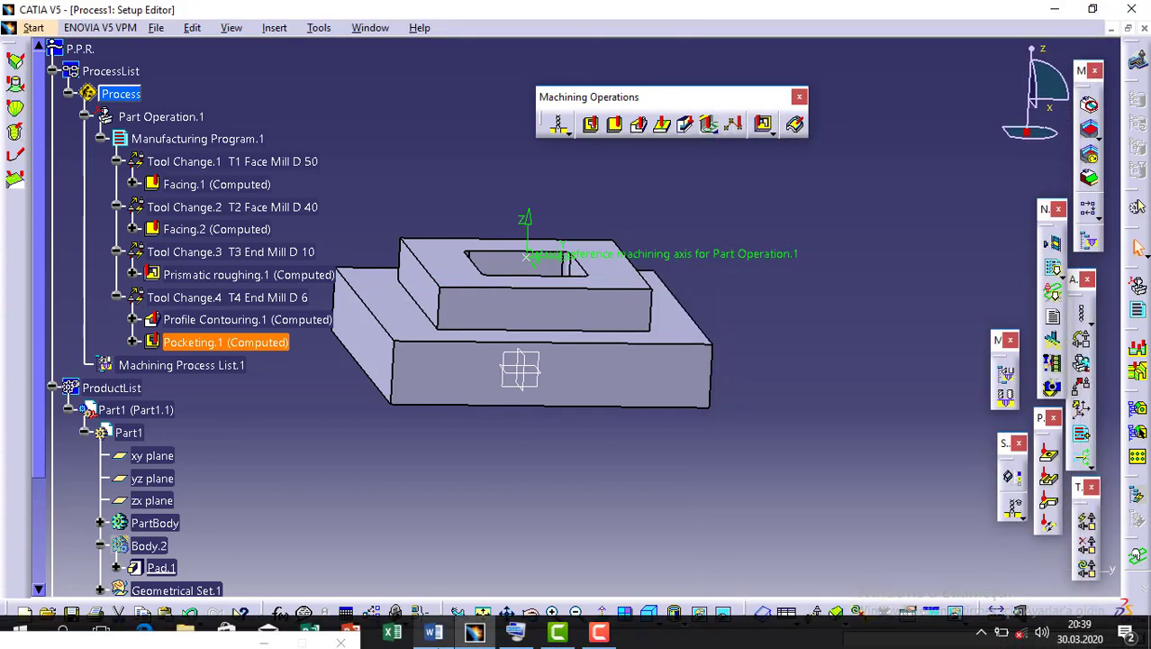
Step: Switch to the Word guide and read step 67 on finishing the central pocket's vertical walls, including the approach macro
left_click(433, 631)
scroll(419, 394, "up", 5)
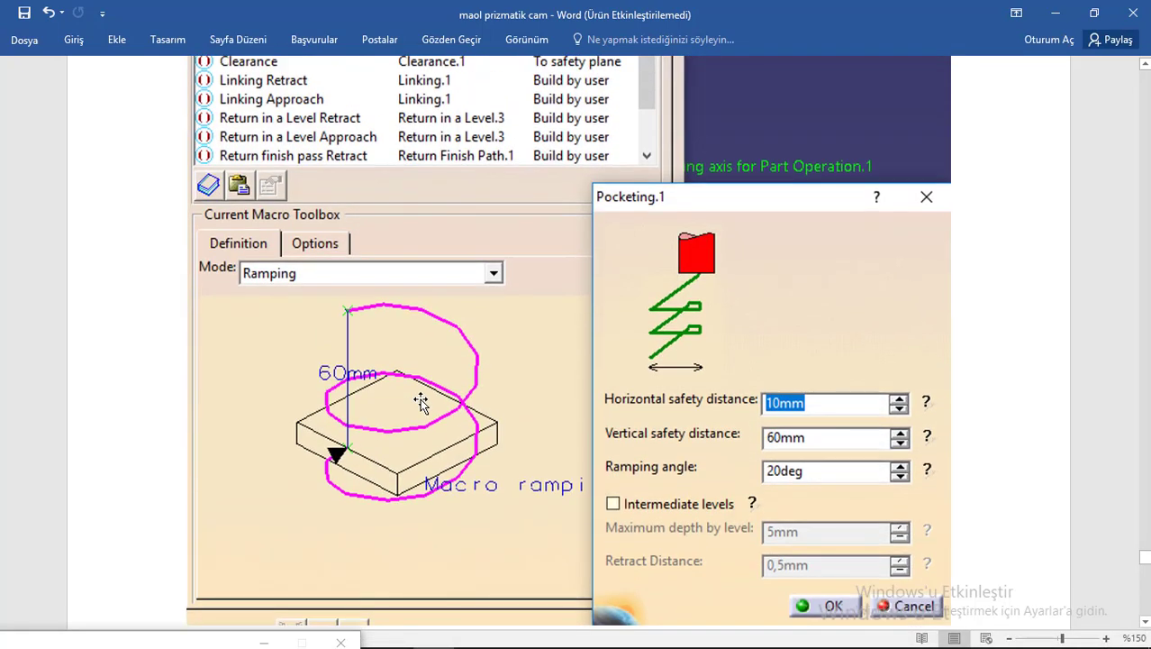
scroll(420, 398, "down", 10)
scroll(420, 398, "down", 2)
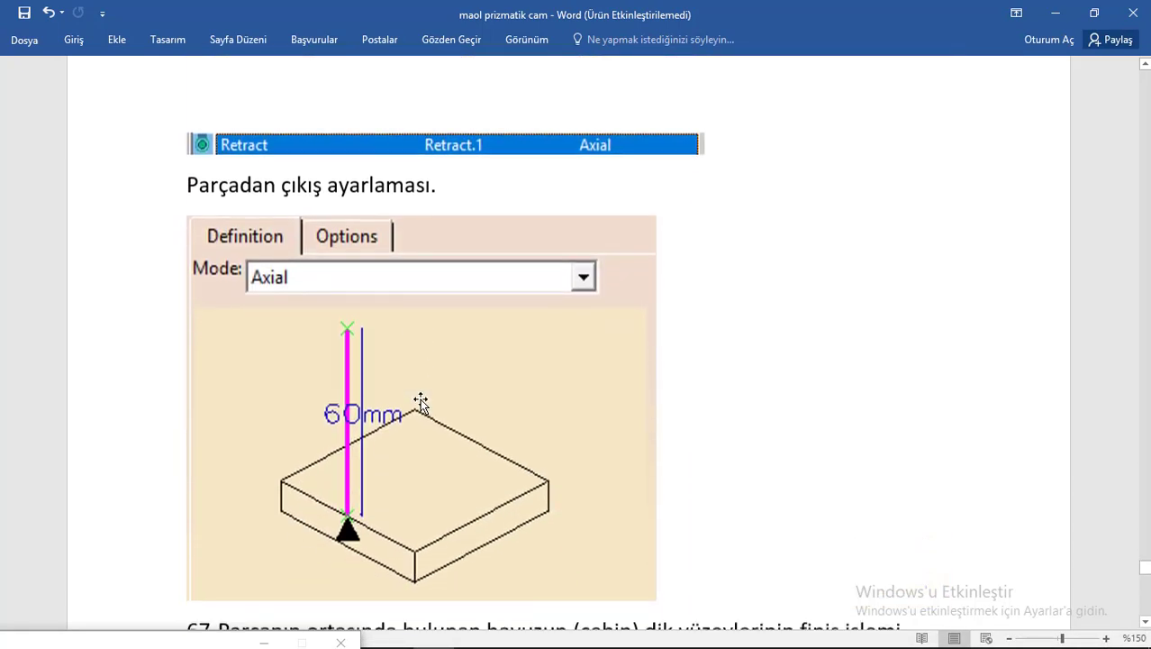
scroll(420, 400, "down", 15)
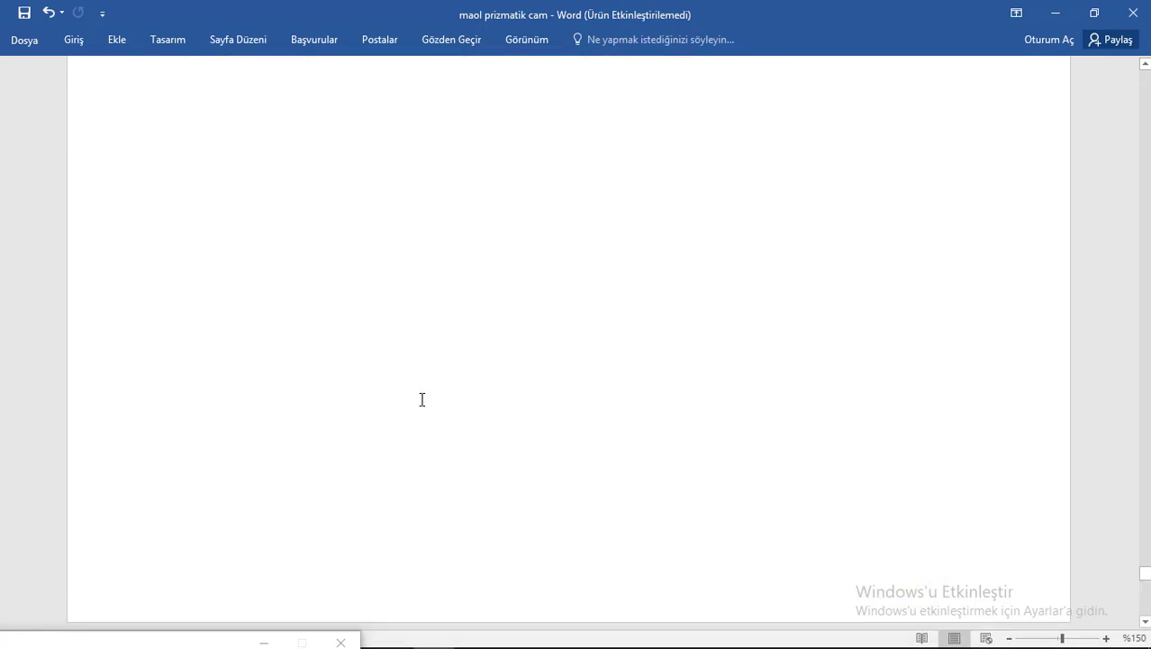
scroll(420, 400, "down", 2)
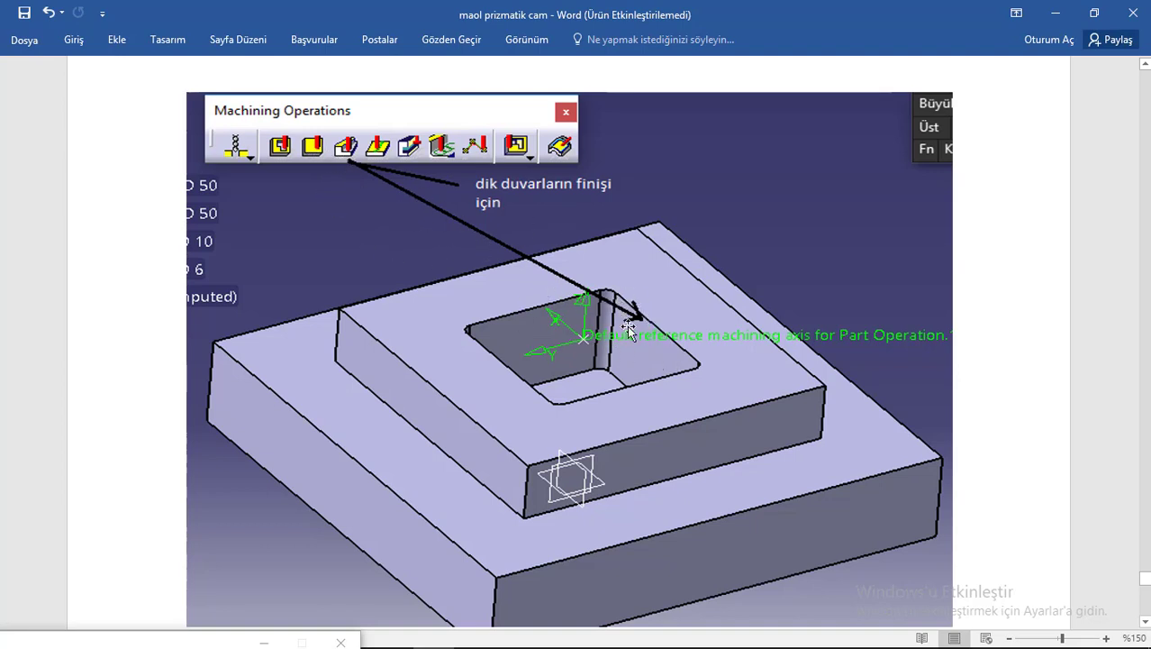
scroll(639, 334, "down", 10)
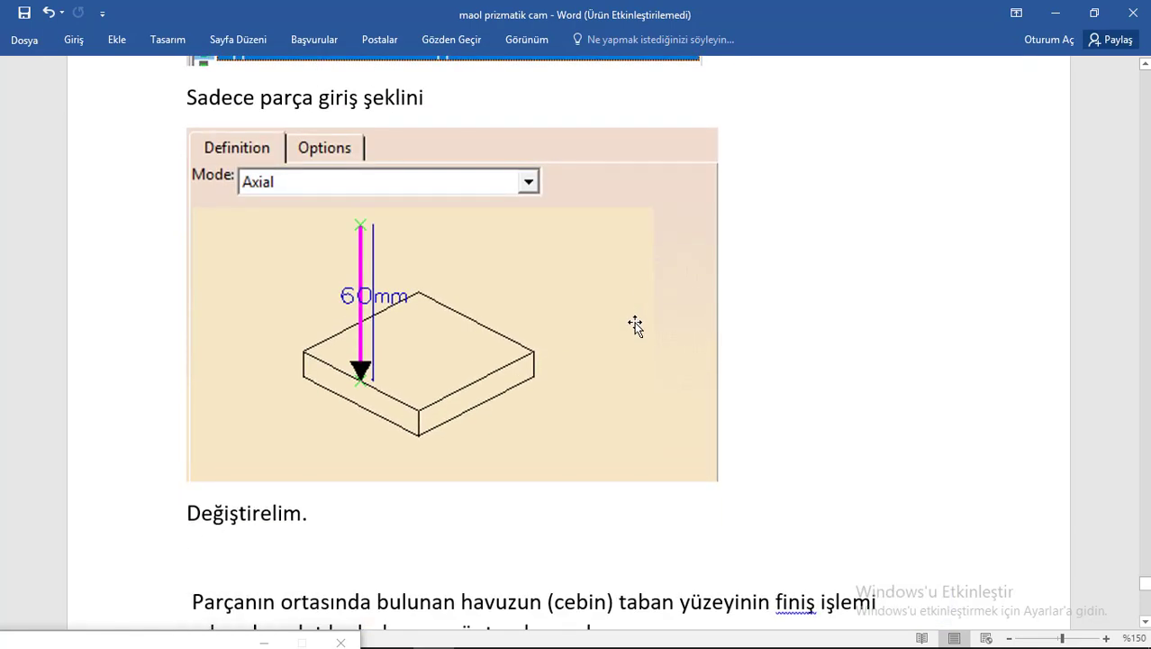
scroll(635, 326, "up", 3)
scroll(635, 326, "down", 2)
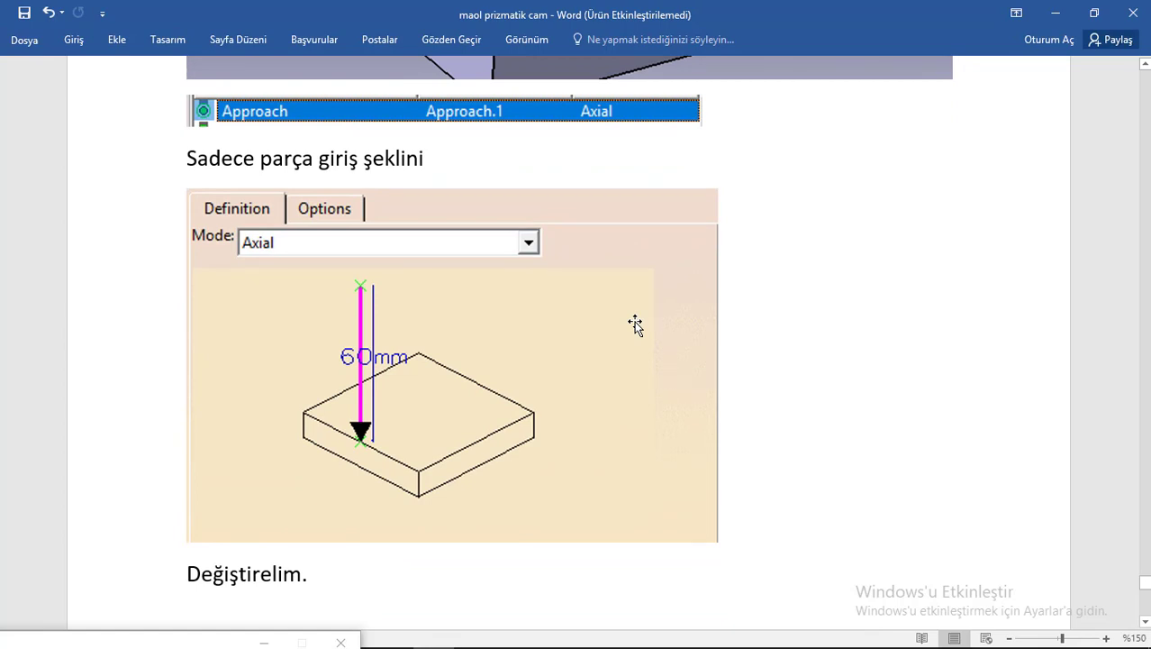
scroll(635, 325, "up", 4)
scroll(635, 324, "down", 5)
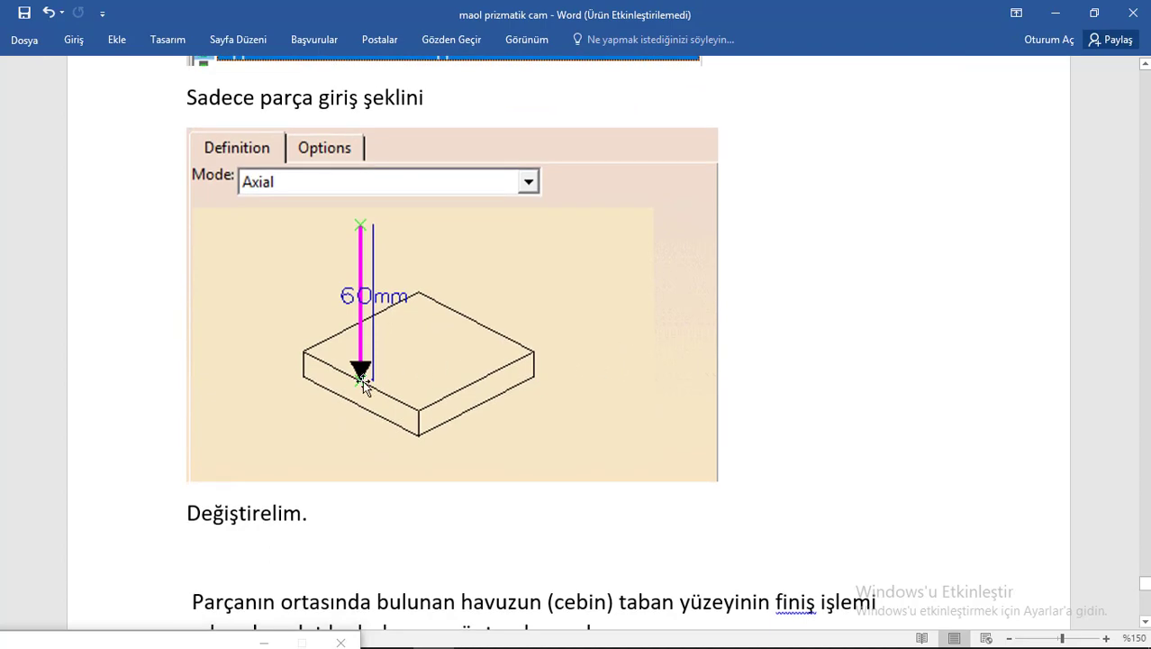
scroll(348, 360, "down", 12)
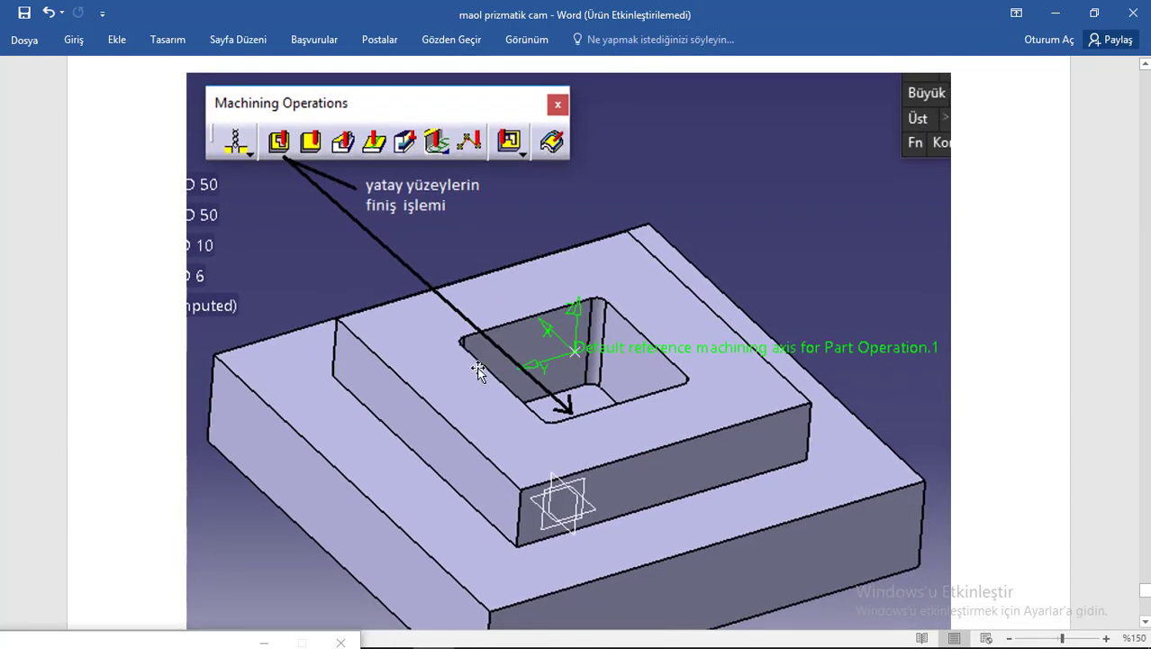
scroll(462, 362, "up", 2)
scroll(463, 362, "up", 6)
scroll(462, 363, "down", 10)
scroll(462, 362, "up", 1)
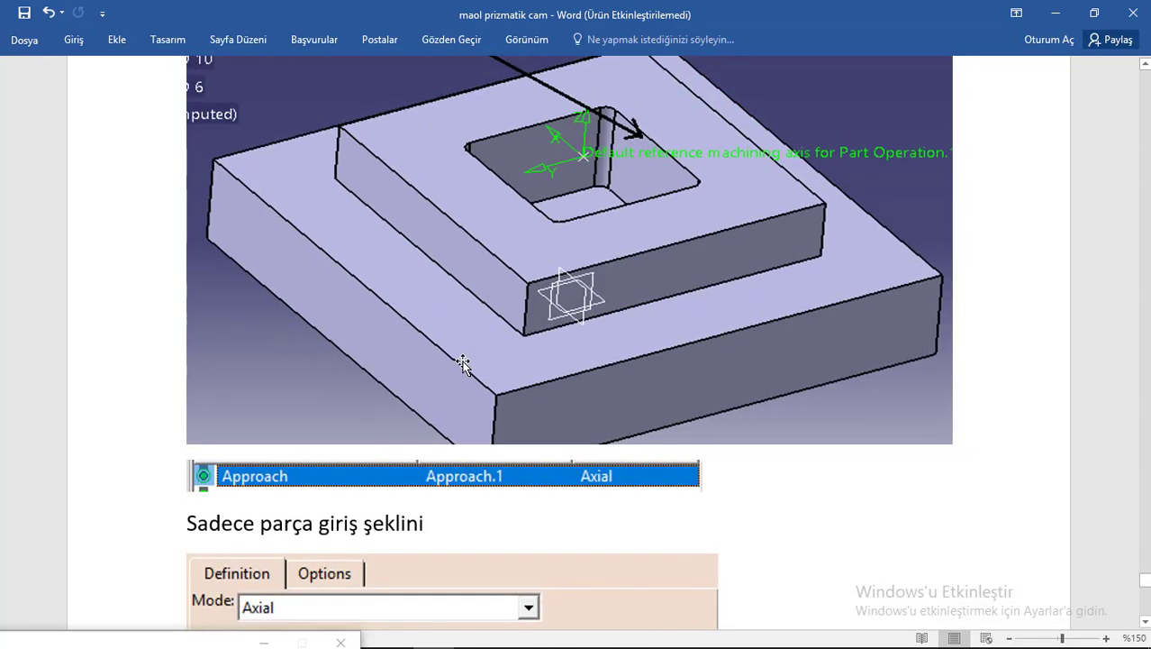
scroll(463, 363, "down", 2)
scroll(463, 362, "down", 4)
scroll(463, 363, "down", 5)
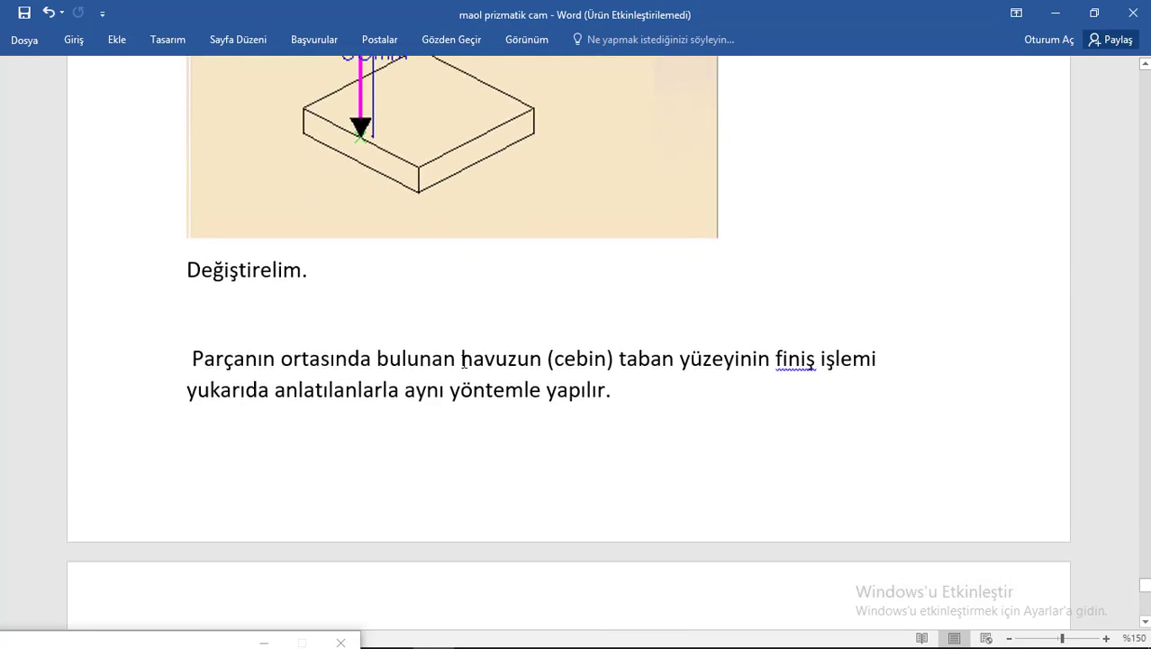
Step: Read the guide's section on finishing the central pocket's floor, including the Offset on Hard Boundary setting
scroll(464, 360, "down", 10)
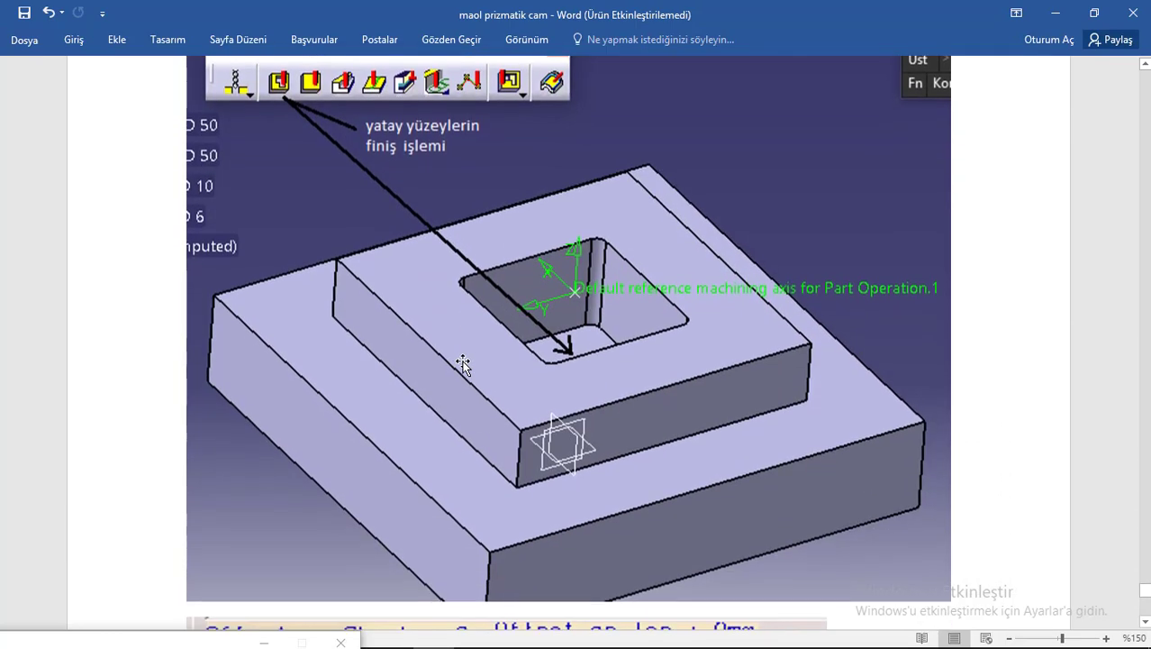
scroll(552, 347, "down", 8)
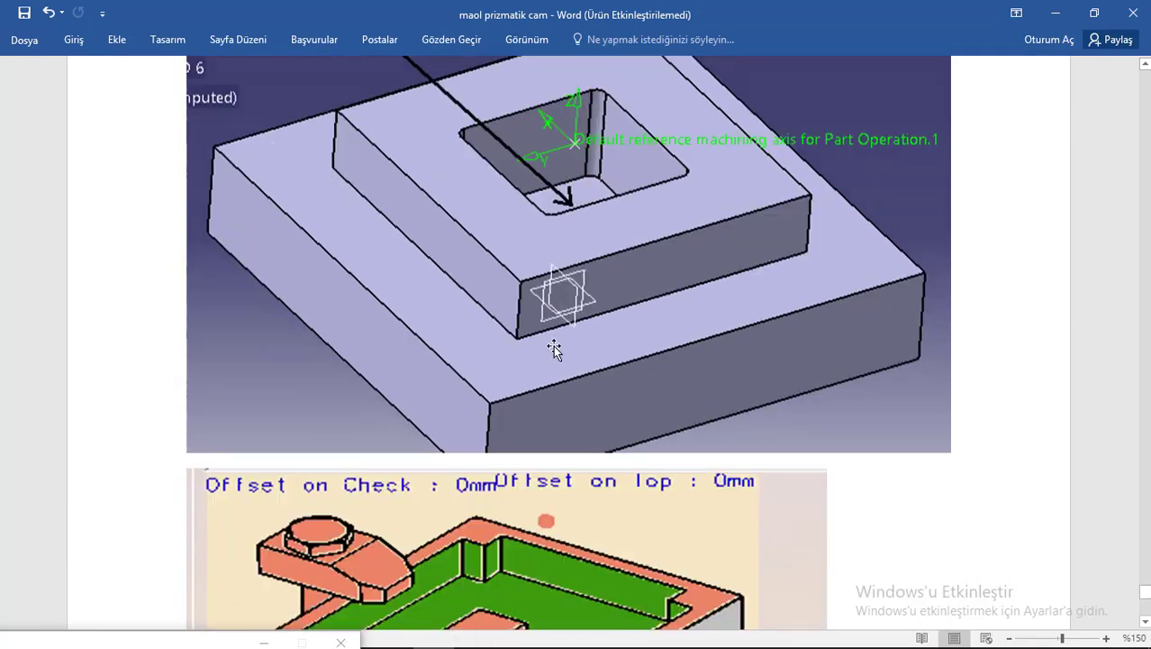
scroll(563, 462, "down", 7)
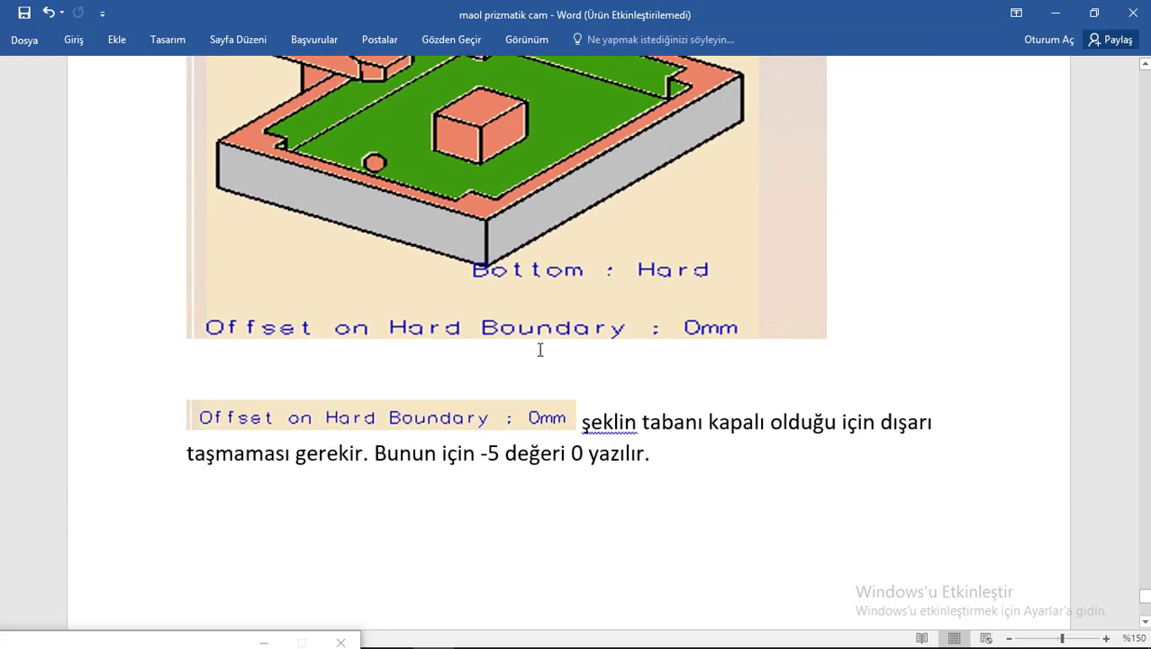
scroll(607, 349, "up", 15)
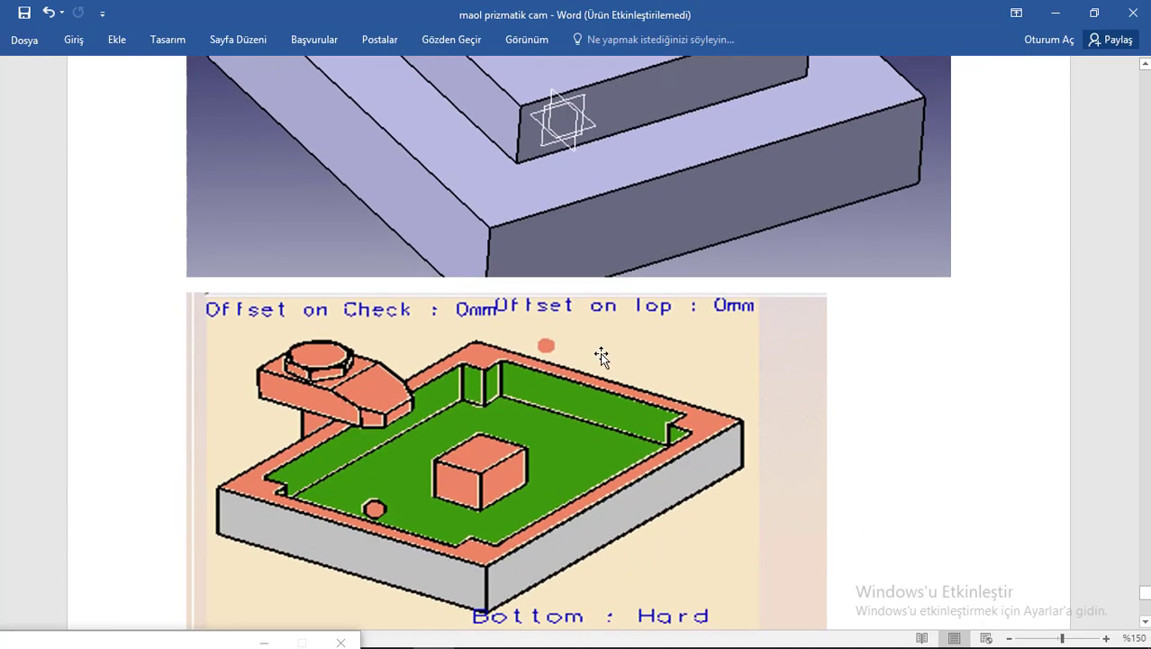
scroll(605, 537, "down", 12)
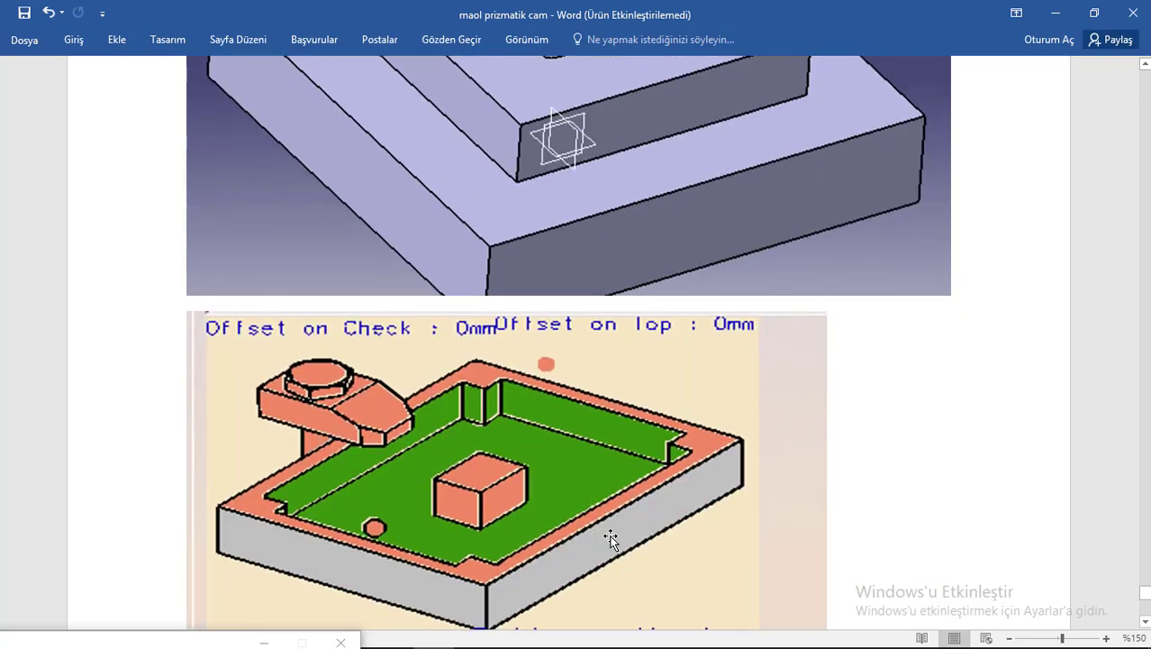
scroll(622, 324, "up", 6)
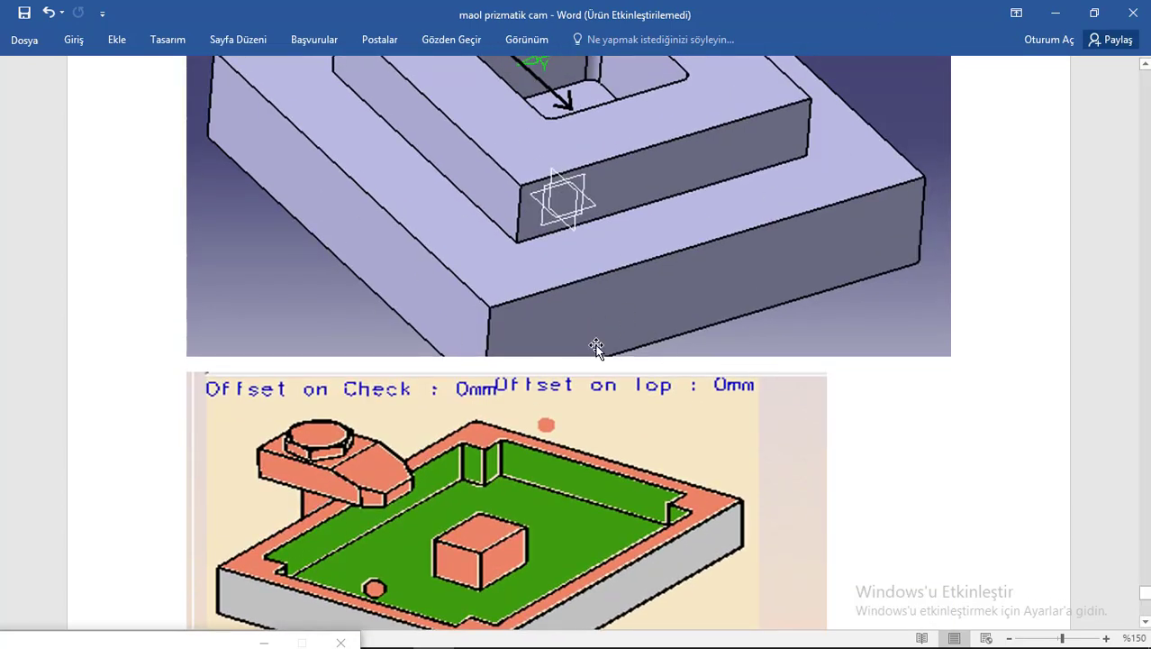
scroll(634, 426, "down", 12)
Step: Read the guide's ramping approach setting for the pocket floor and its closing instructions on tool path replay
scroll(633, 424, "down", 5)
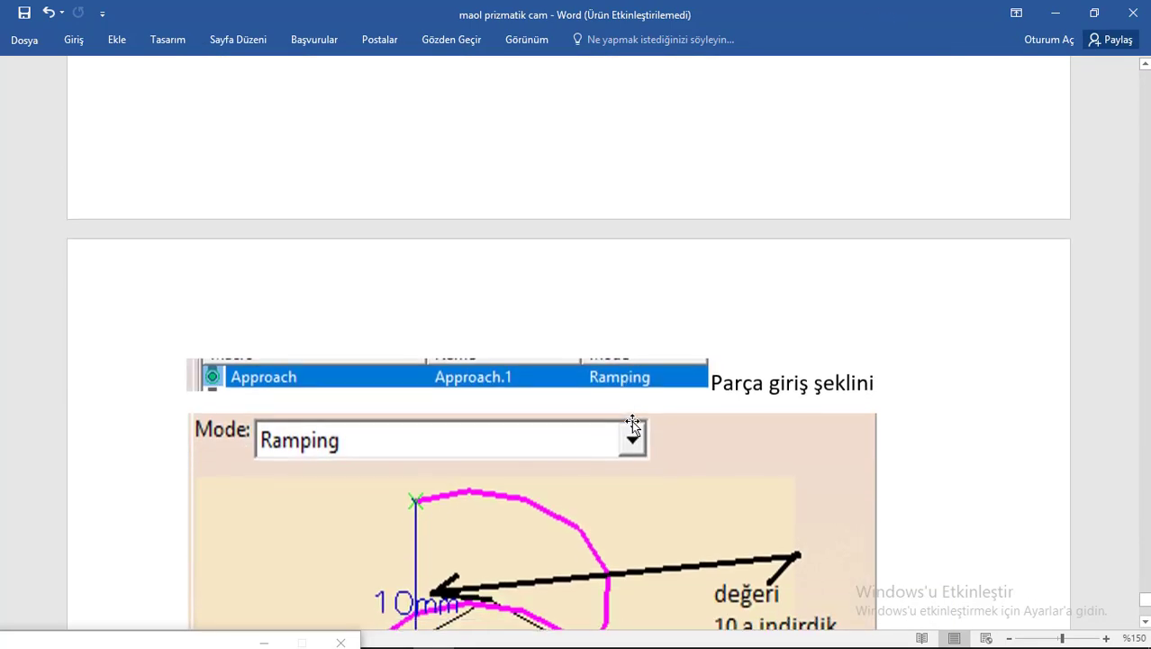
scroll(632, 420, "down", 3)
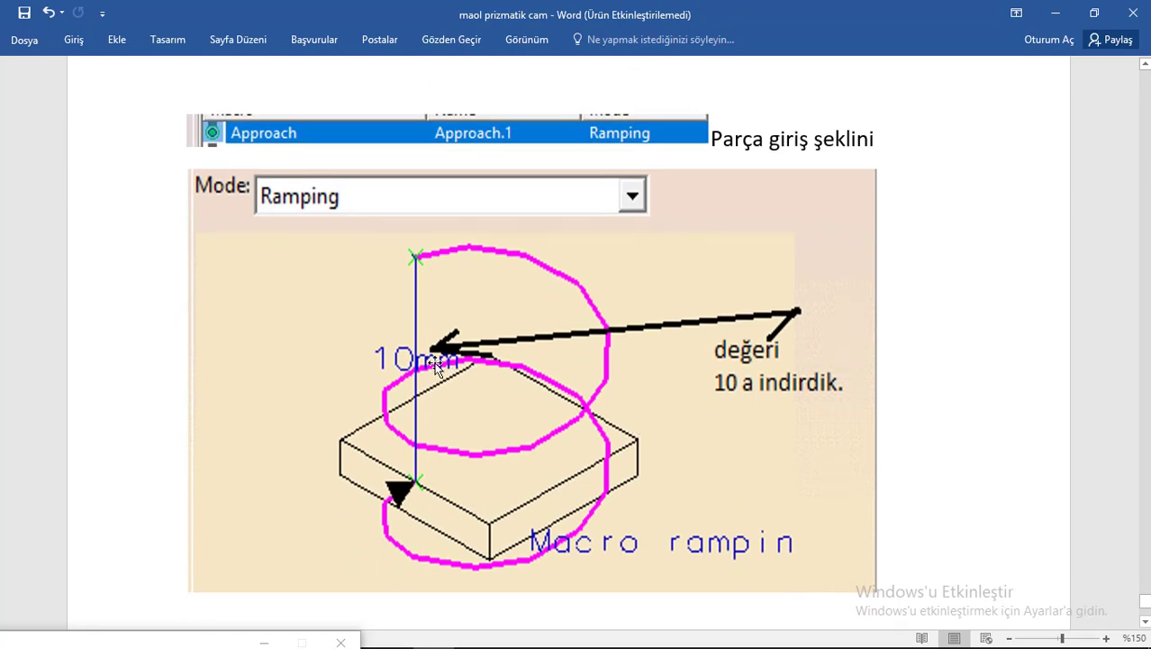
scroll(413, 348, "up", 5)
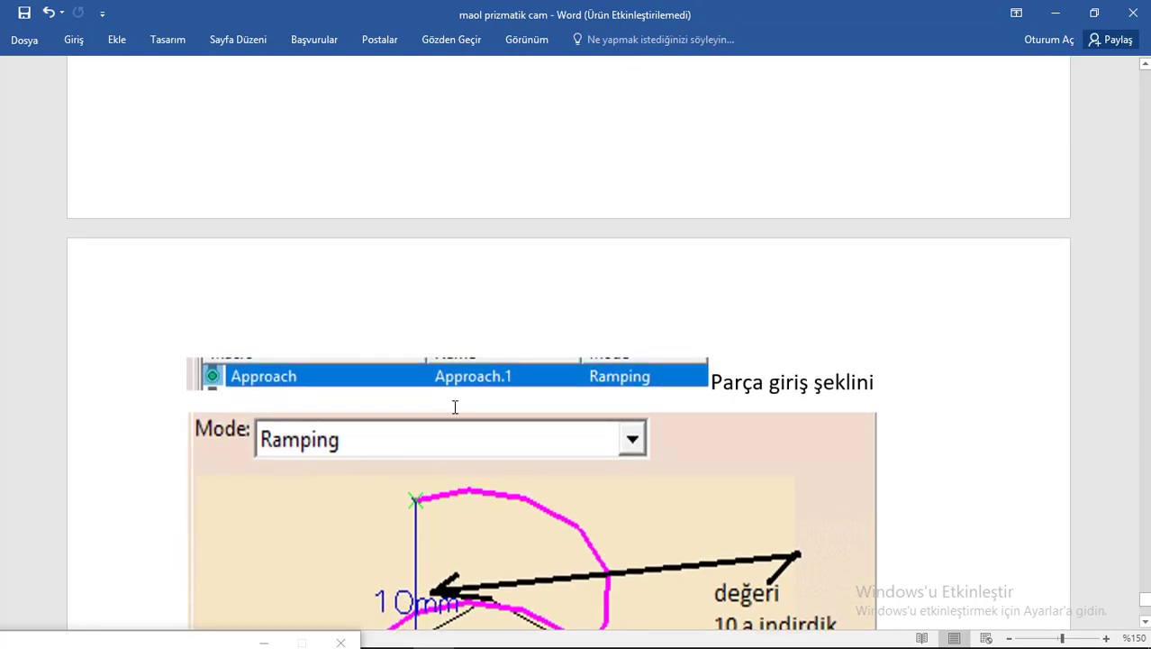
scroll(450, 322, "up", 15)
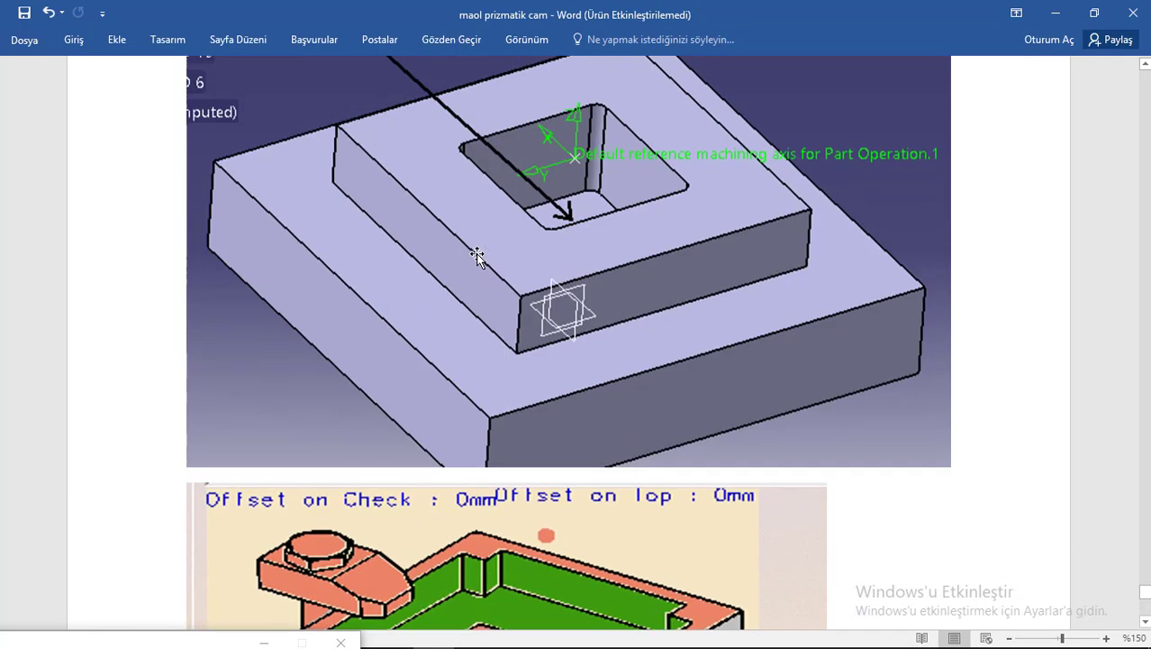
scroll(629, 483, "down", 15)
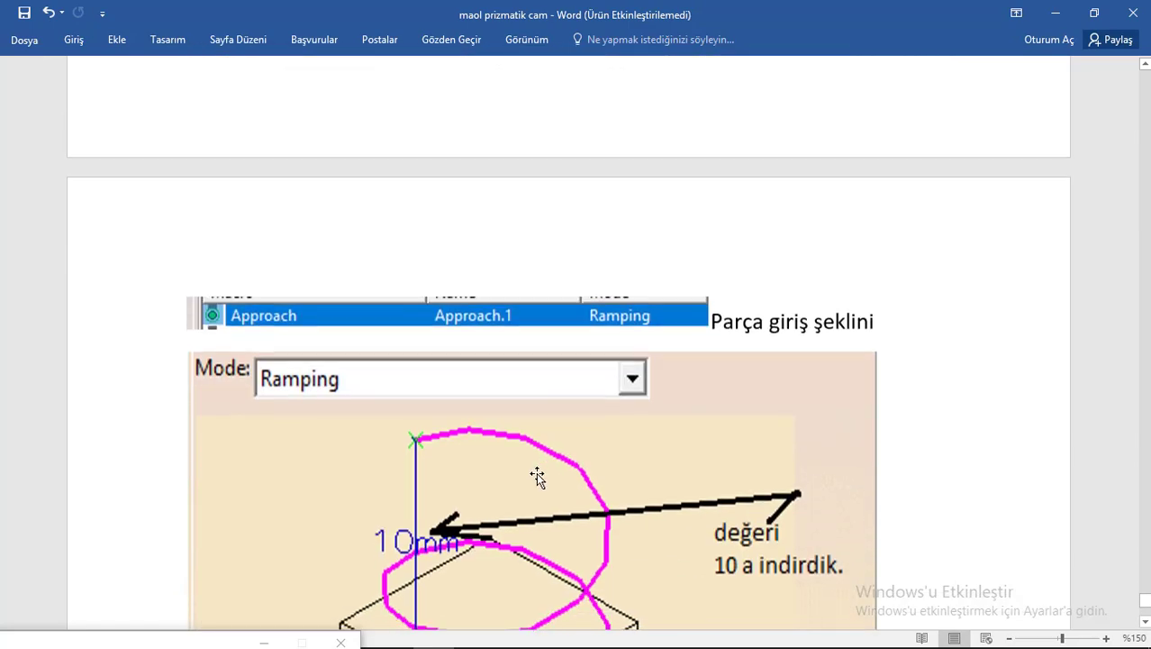
scroll(466, 522, "down", 5)
scroll(401, 443, "down", 14)
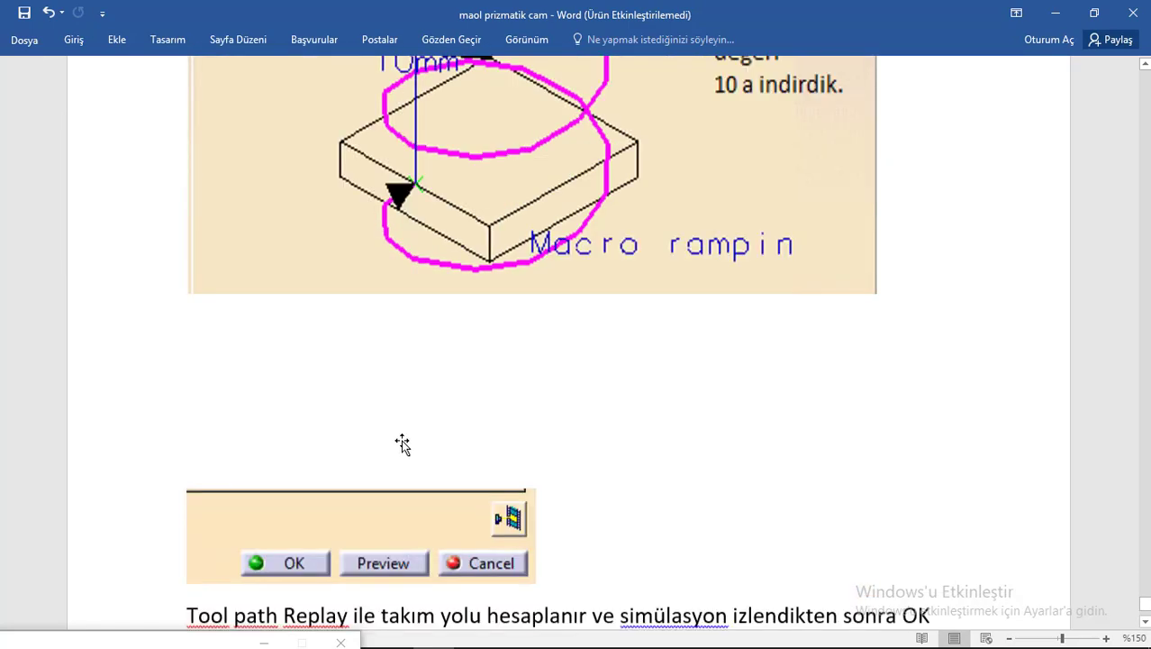
scroll(406, 447, "up", 3)
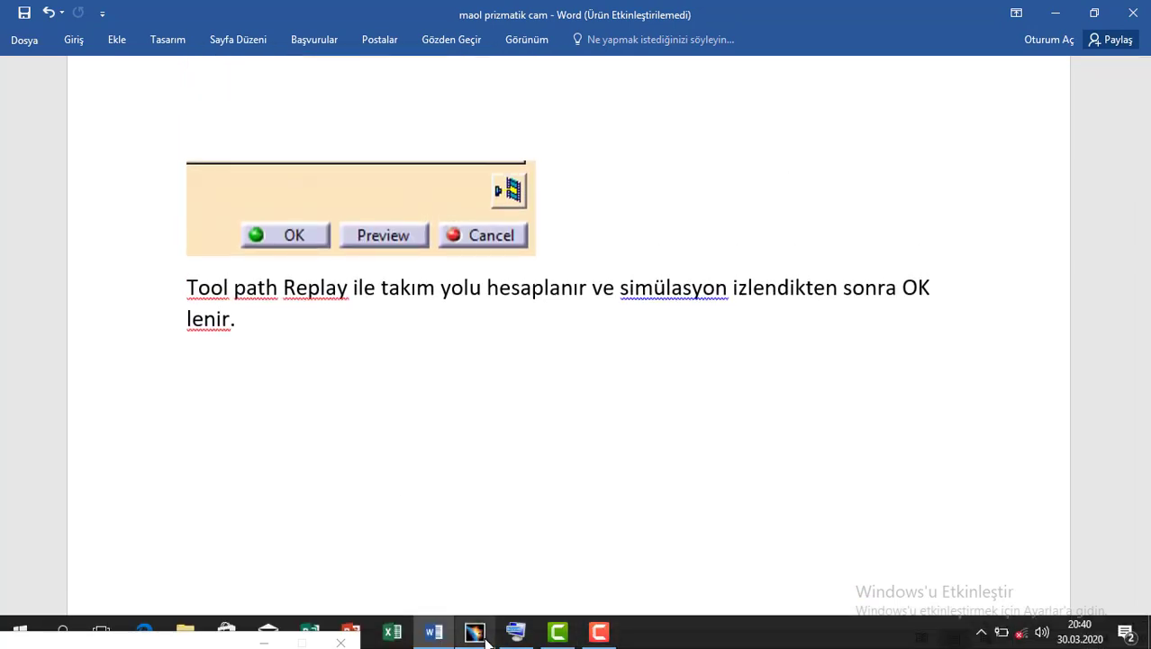
Step: Switch to CATIA, add a Profile Contouring operation after Pocketing.1, and select the central pocket's floor as its bottom
left_click(474, 631)
middle_click_drag(466, 123, 595, 148)
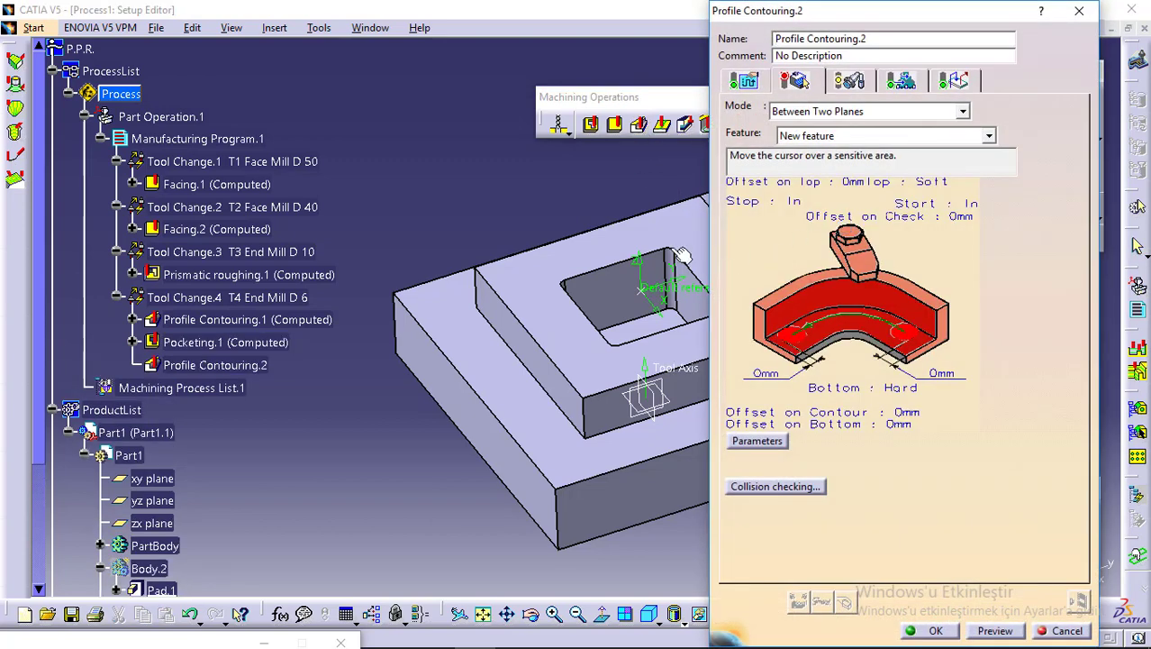
left_click(773, 313)
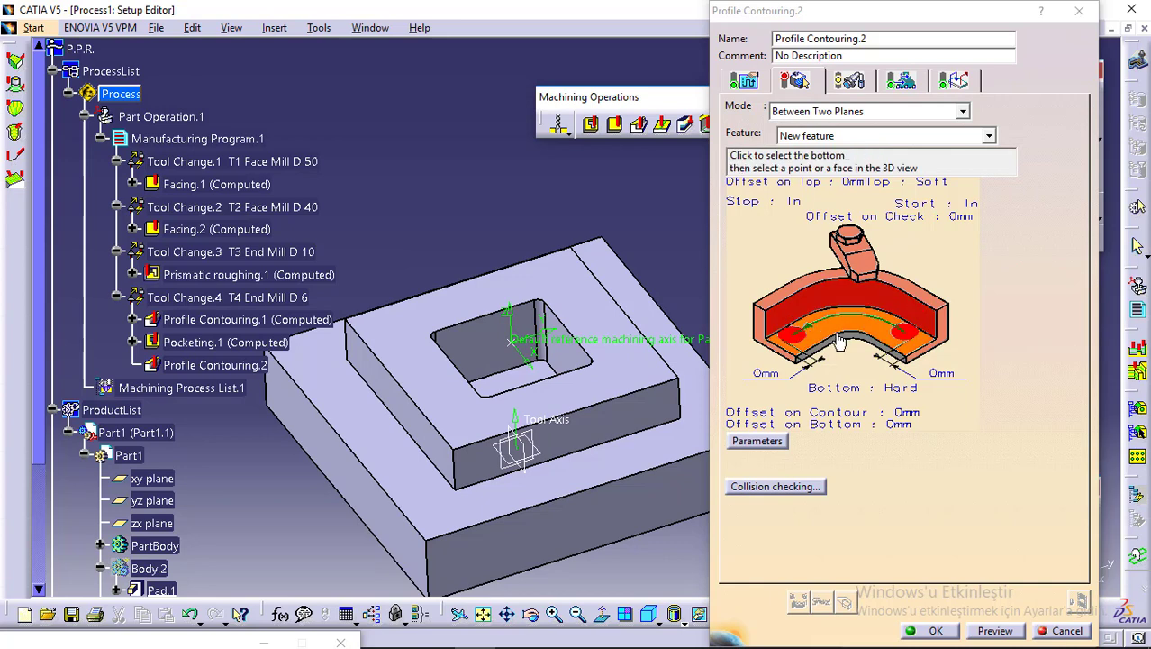
left_click(521, 383)
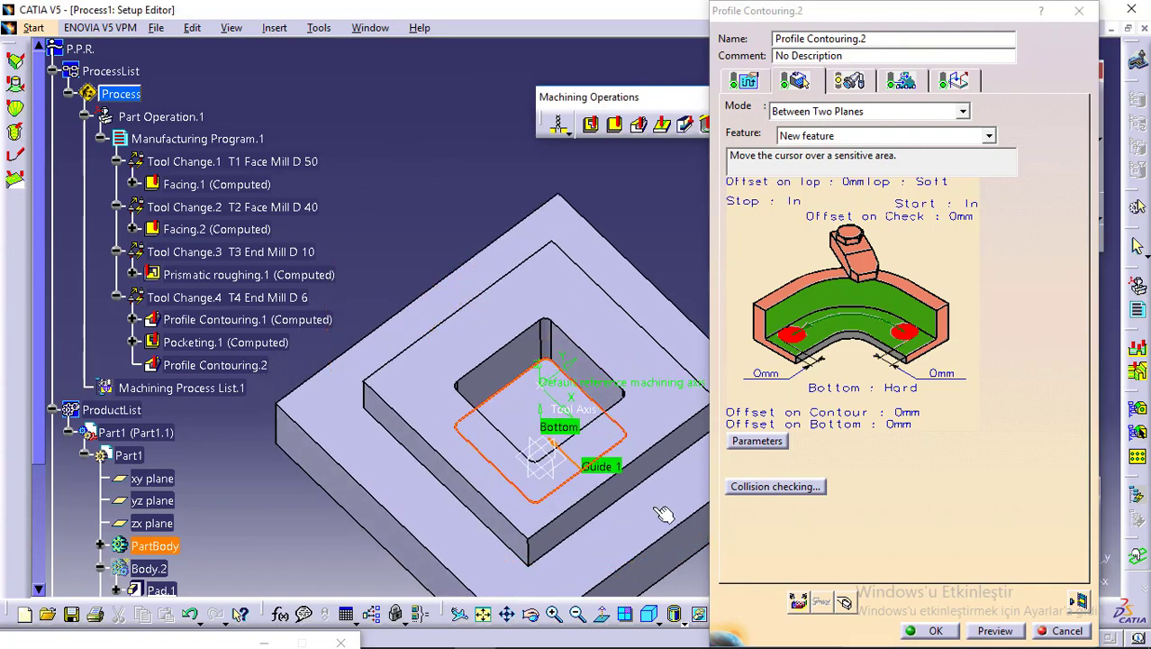
Step: Set the upper face surrounding the central pocket as the top of the new profile contouring operation
left_click(887, 290)
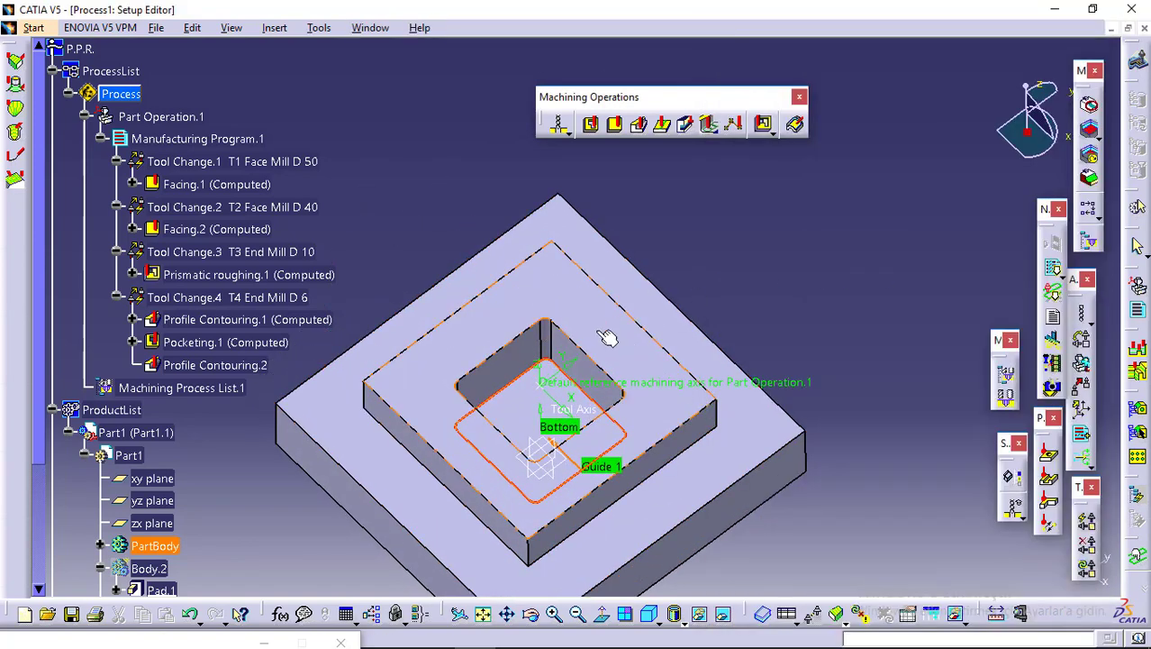
left_click(609, 336)
middle_click_drag(386, 540, 374, 425)
mouse_move(588, 500)
middle_mouse_down()
mouse_move(557, 313)
mouse_move(594, 417)
mouse_move(621, 378)
mouse_move(707, 364)
middle_mouse_up()
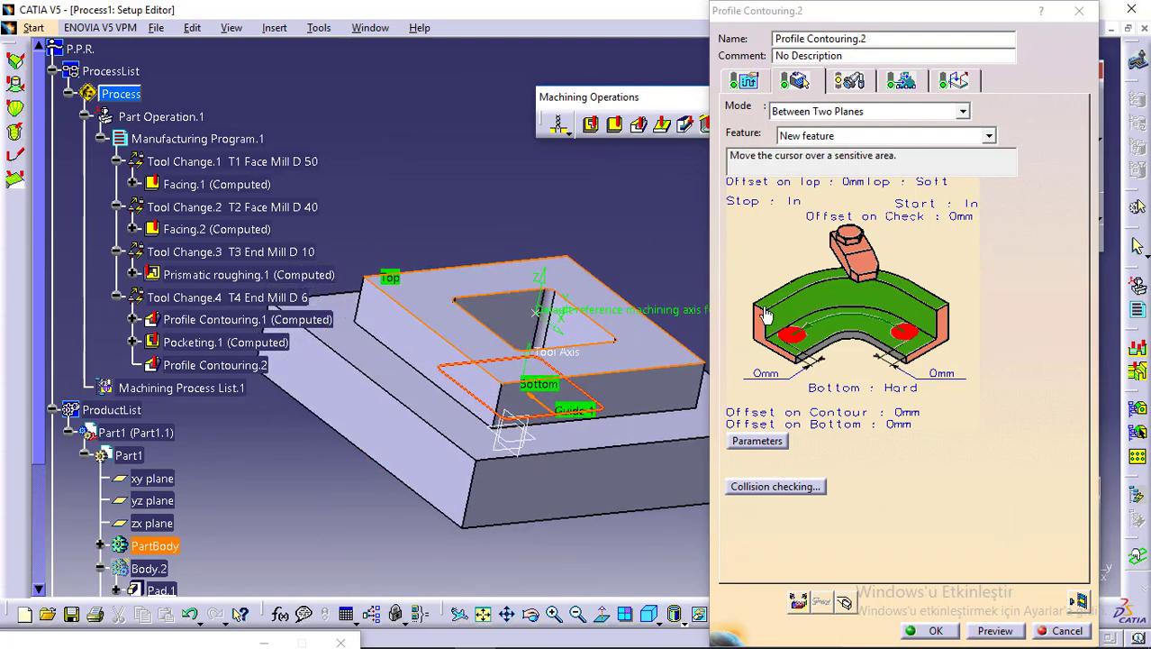
Step: Remove all existing guide contours and select the closed loop of the central pocket's upper edges as the new guide
right_click(818, 299)
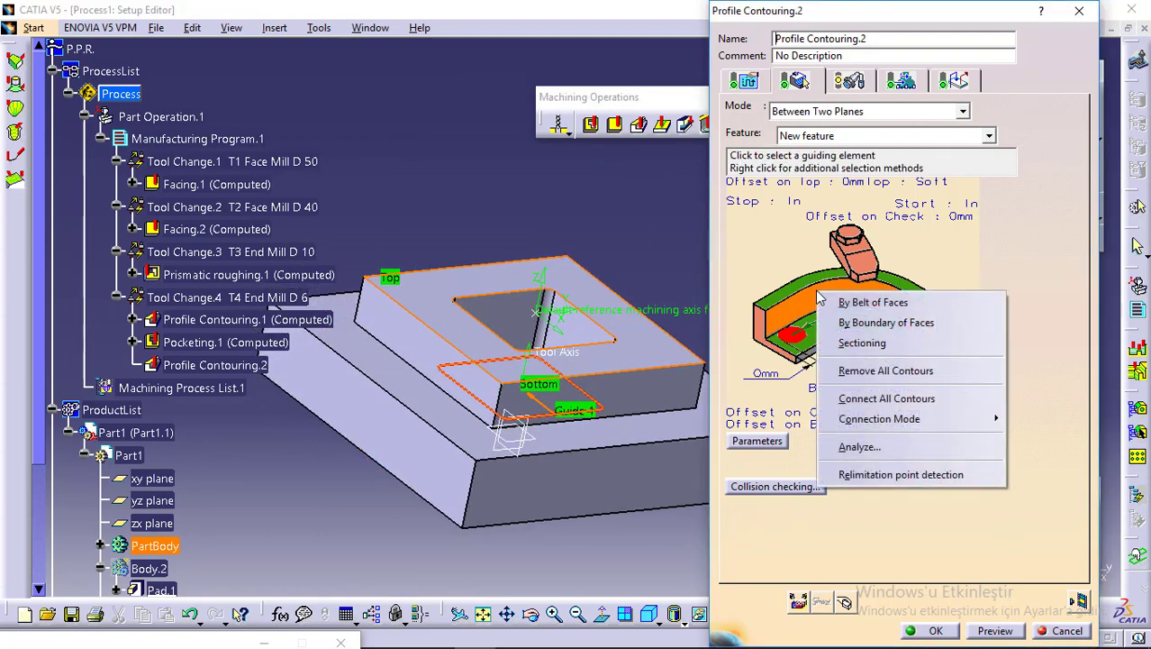
left_click(901, 371)
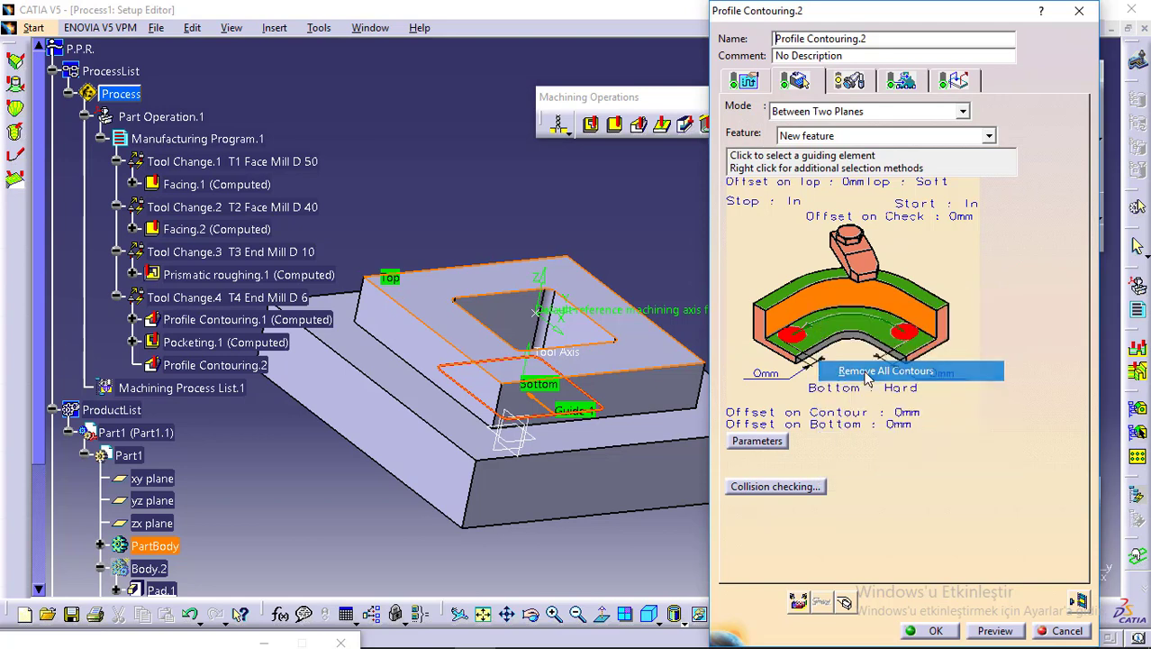
left_click(836, 301)
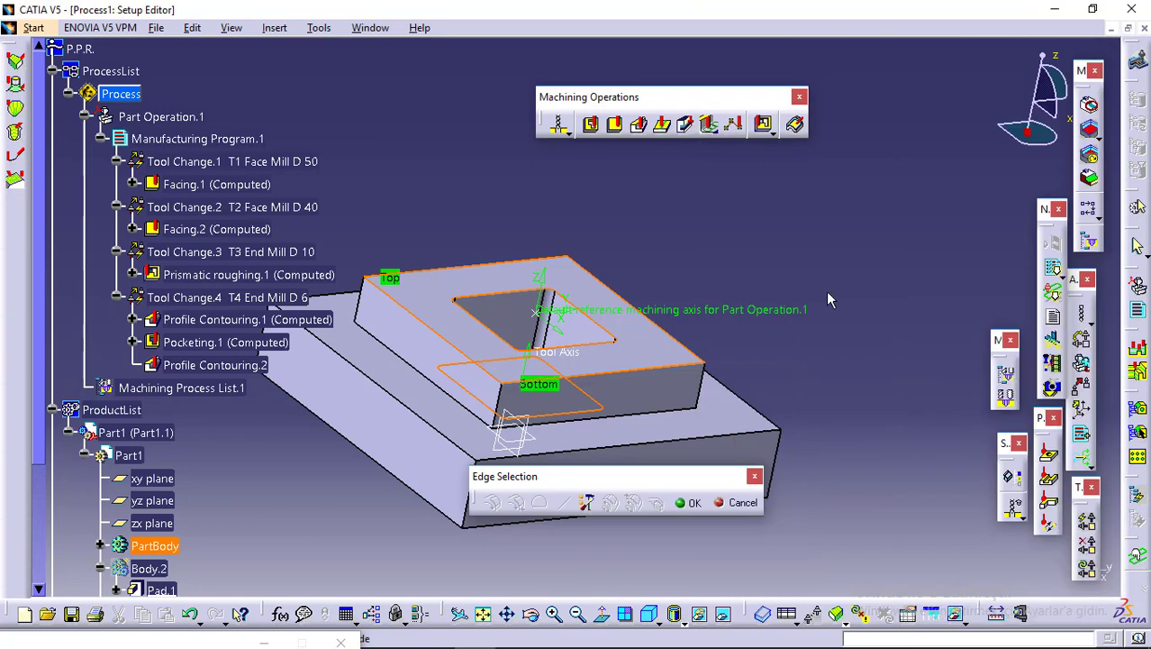
left_click(510, 295)
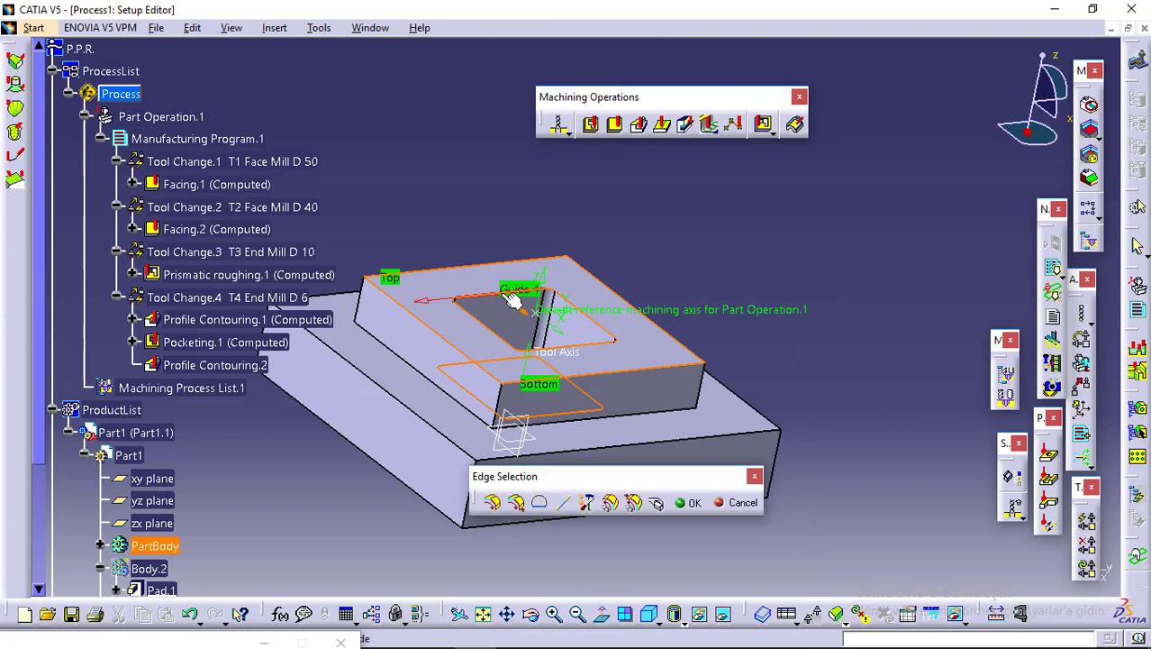
left_click(494, 503)
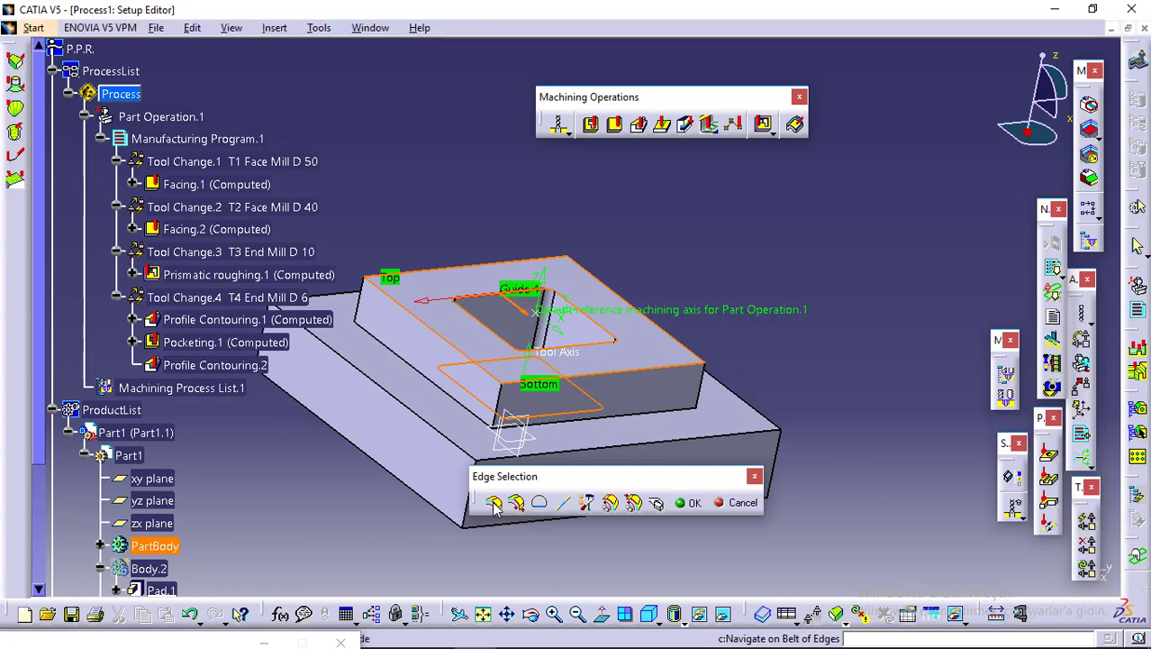
left_click(684, 503)
middle_click_drag(606, 537, 621, 559)
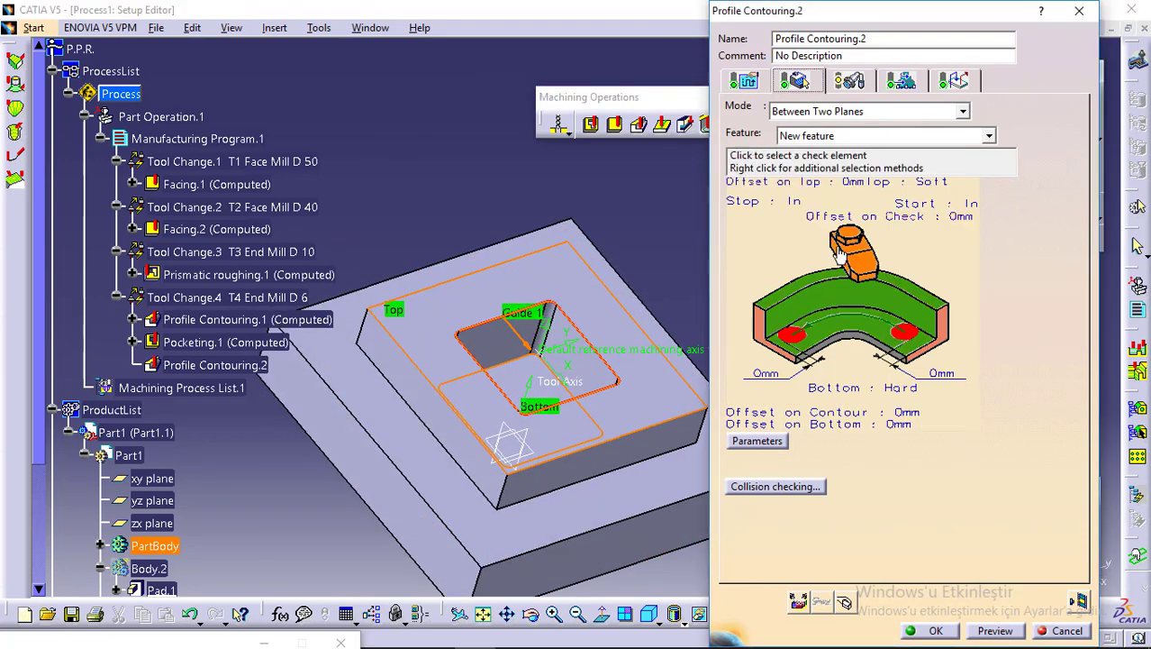
Step: Set the stepover's distance between paths to 1 mm and the axial strategy to Number of levels with 10 levels
left_click(748, 80)
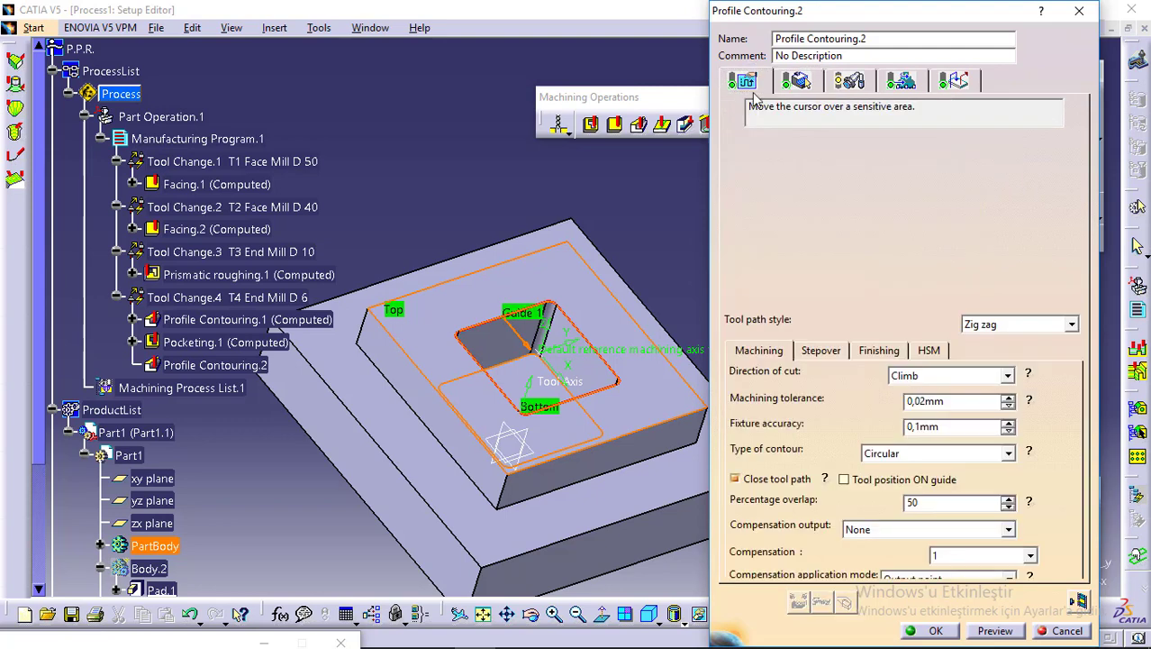
left_click(822, 351)
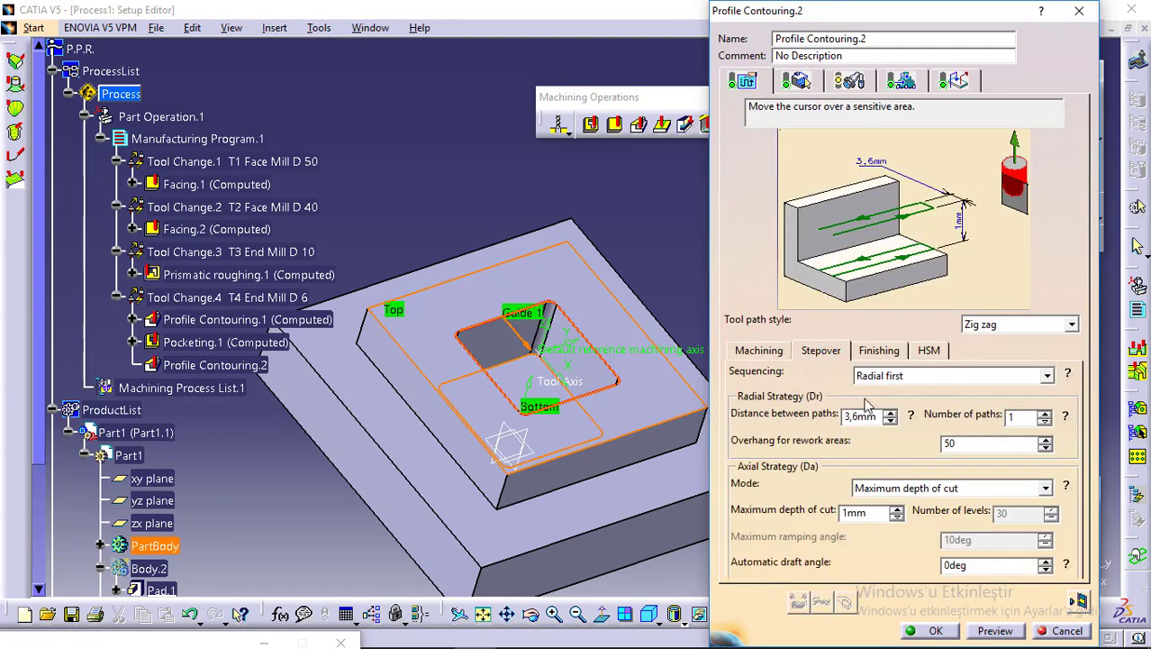
left_click_drag(881, 419, 827, 425)
type("1")
left_click(1044, 488)
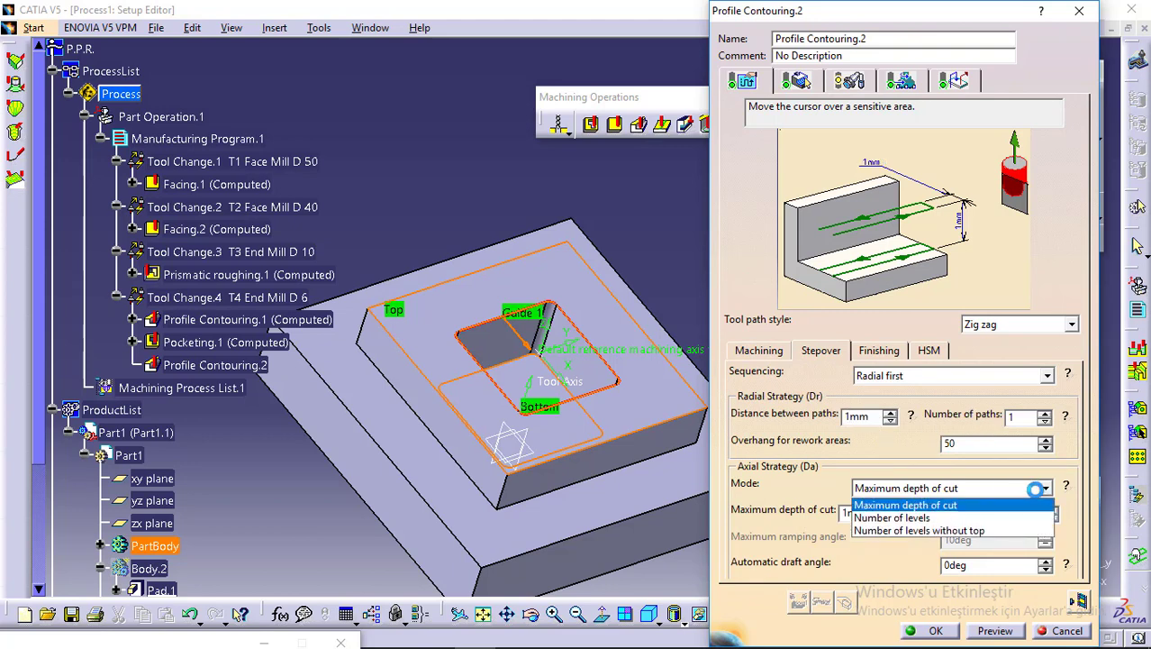
left_click(1015, 514)
left_click_drag(1015, 515, 967, 520)
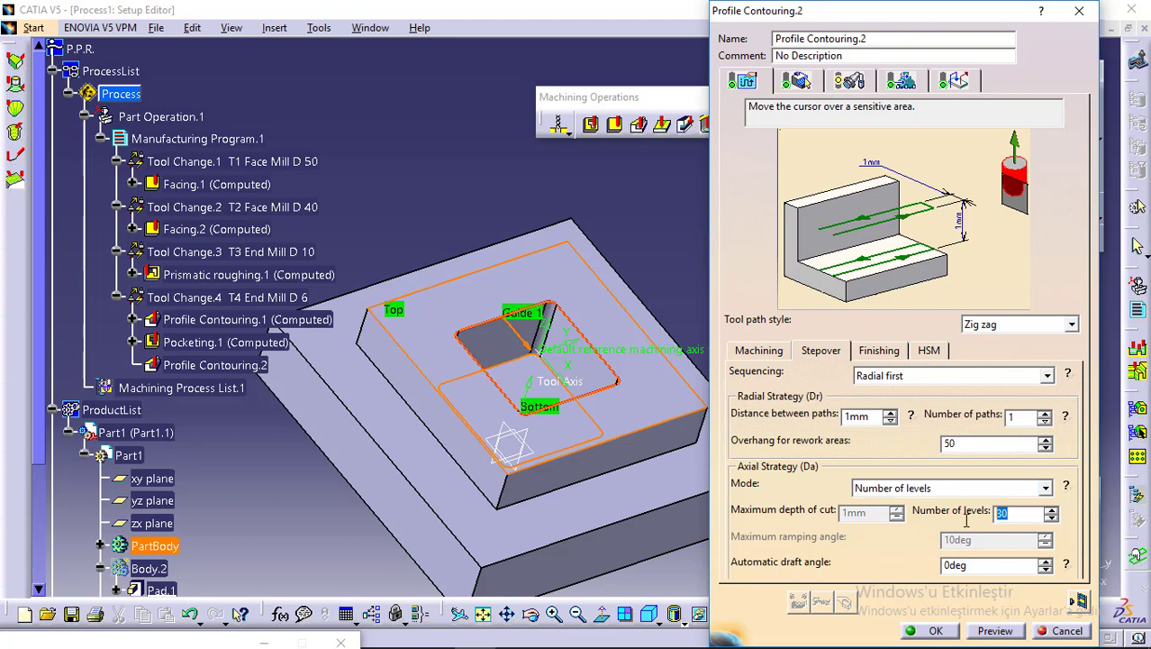
type("10")
left_click(1067, 487)
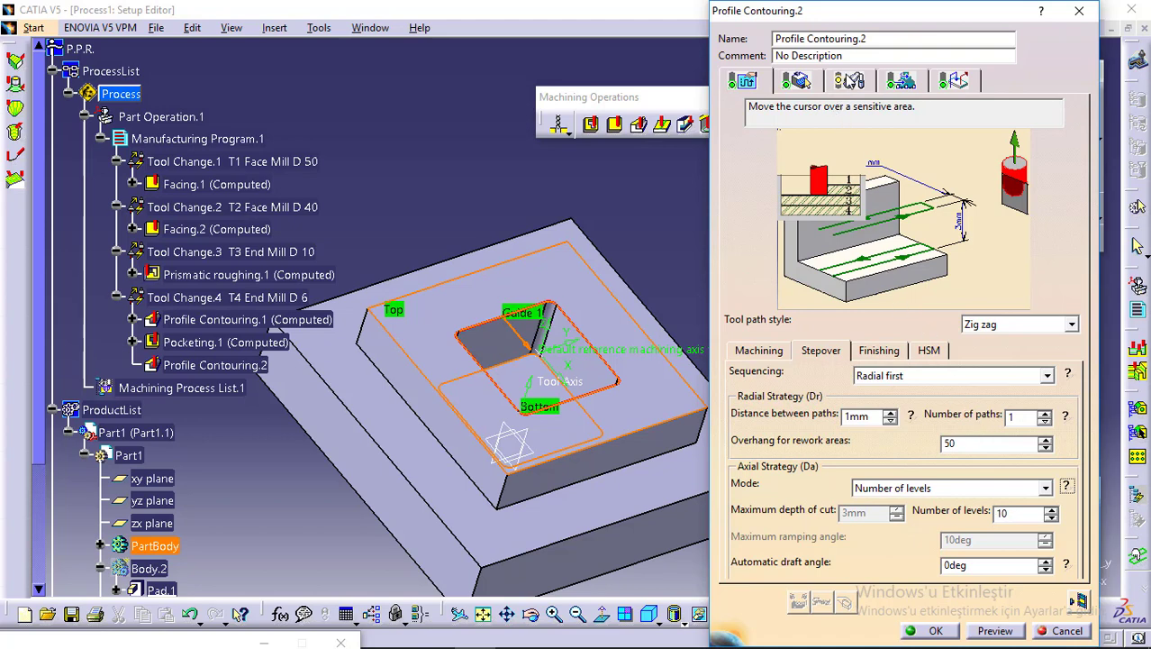
Step: Set the Approach macro to Axial mode with a distance of 60 mm
left_click(849, 81)
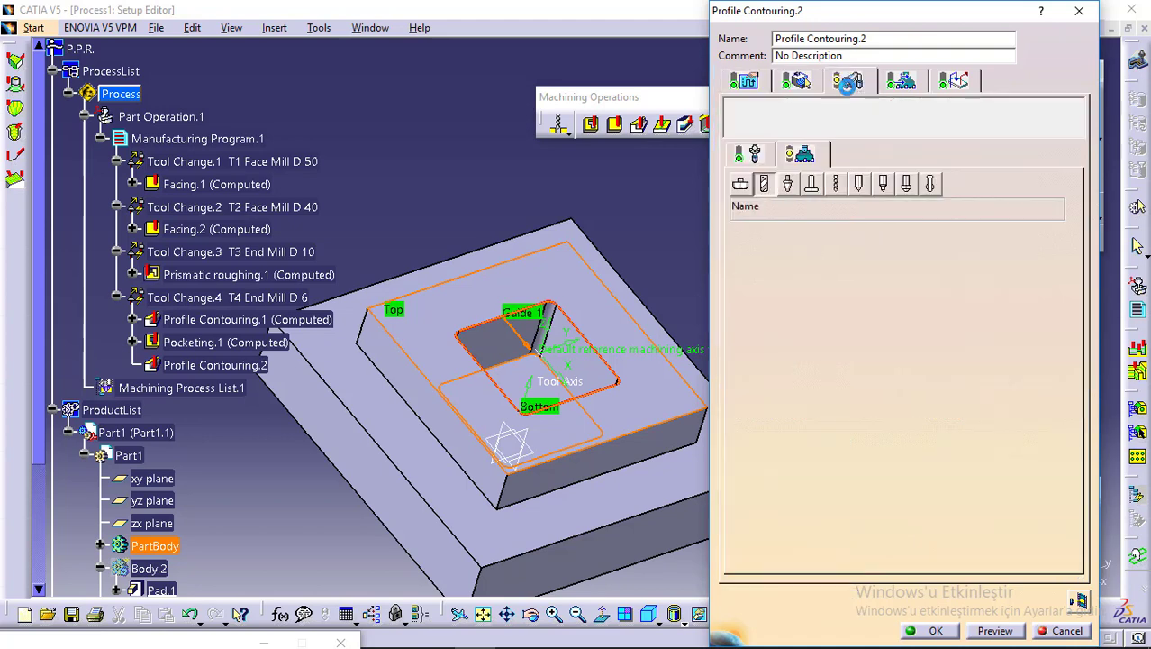
left_click(894, 81)
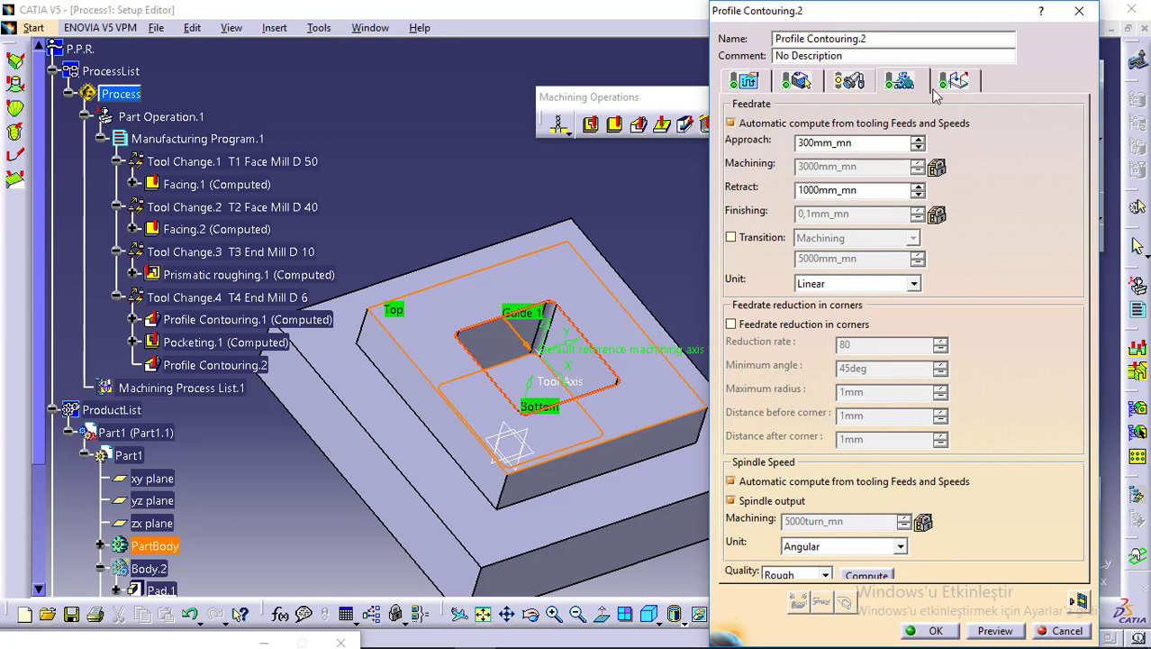
left_click(955, 81)
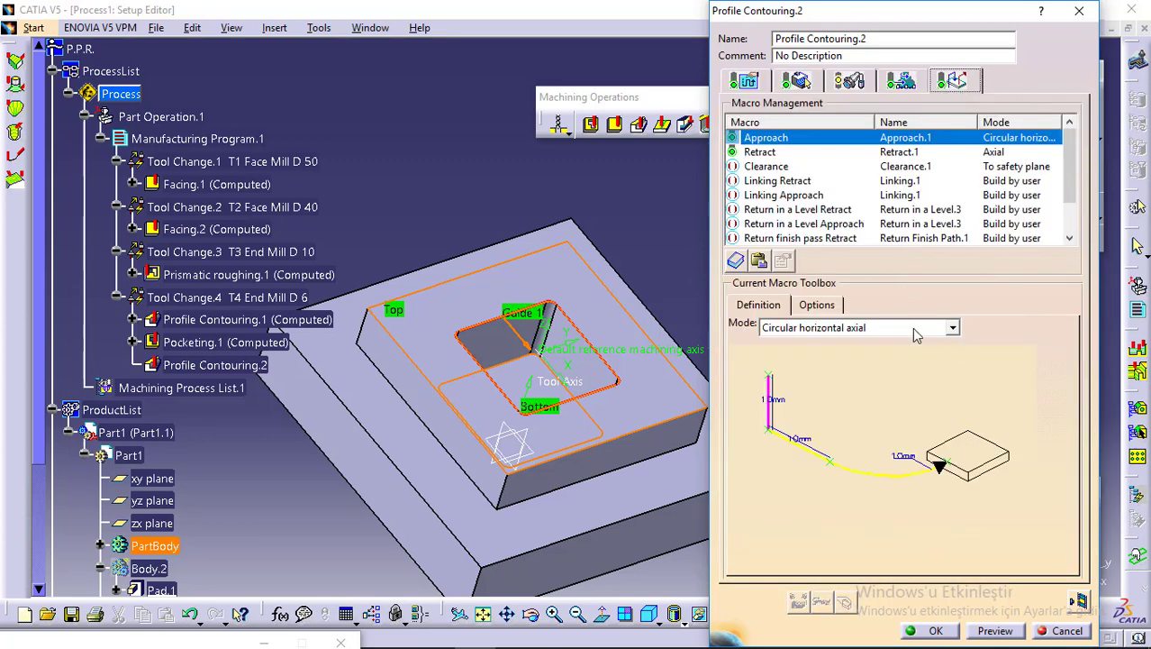
left_click(951, 328)
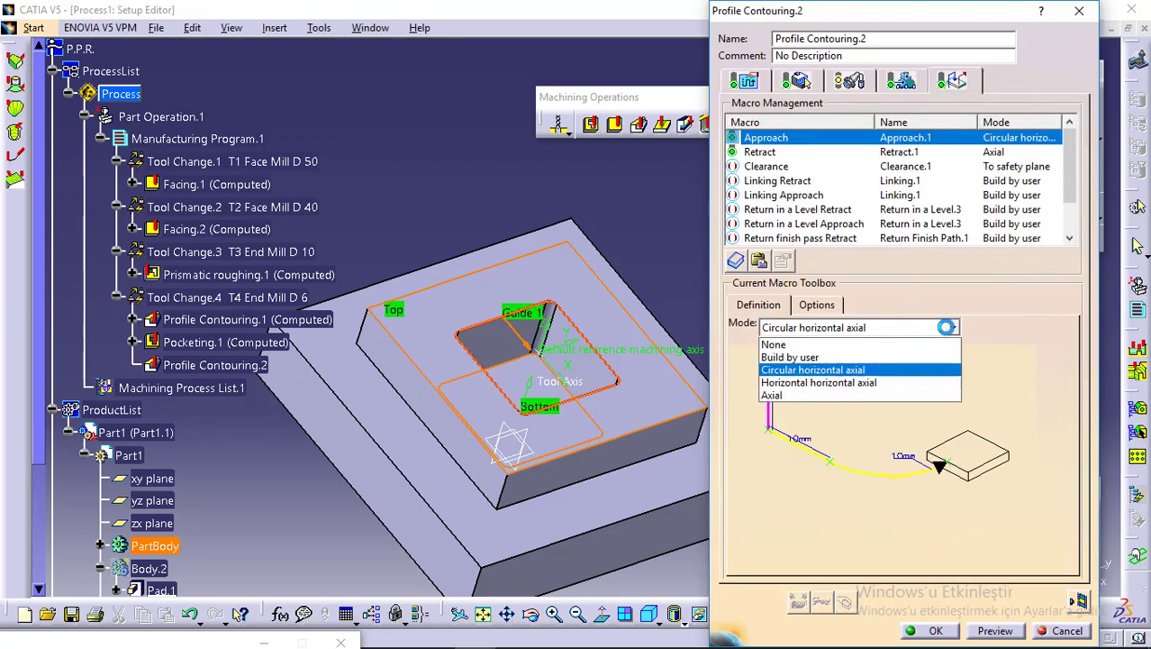
left_click(869, 395)
double_click(868, 405)
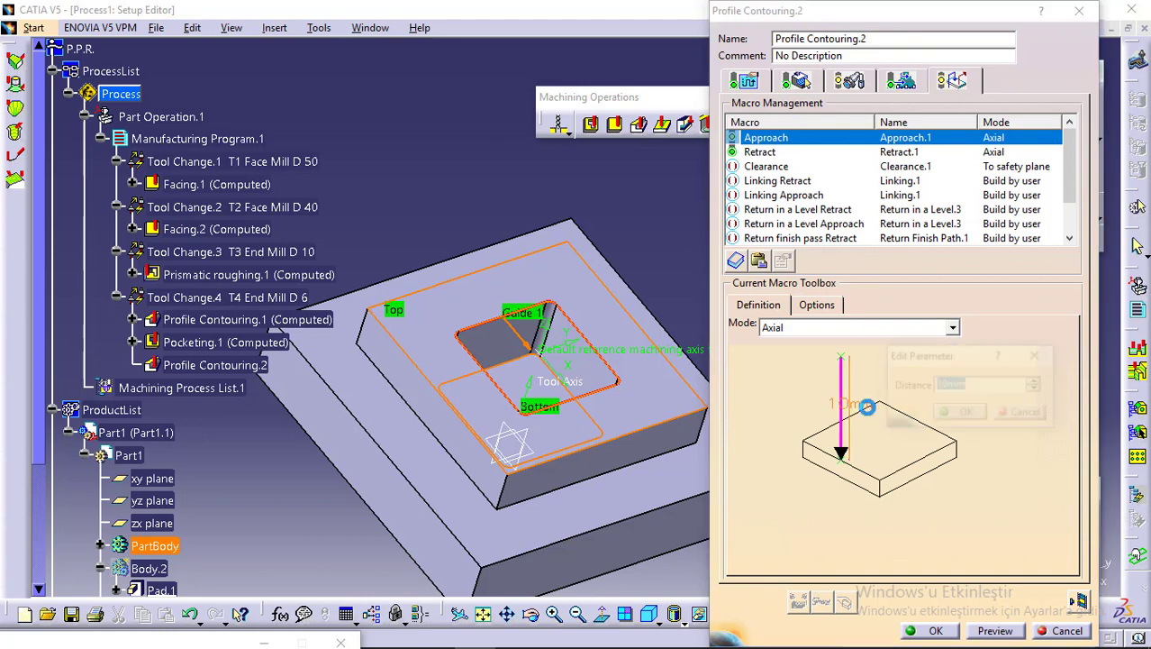
type("60")
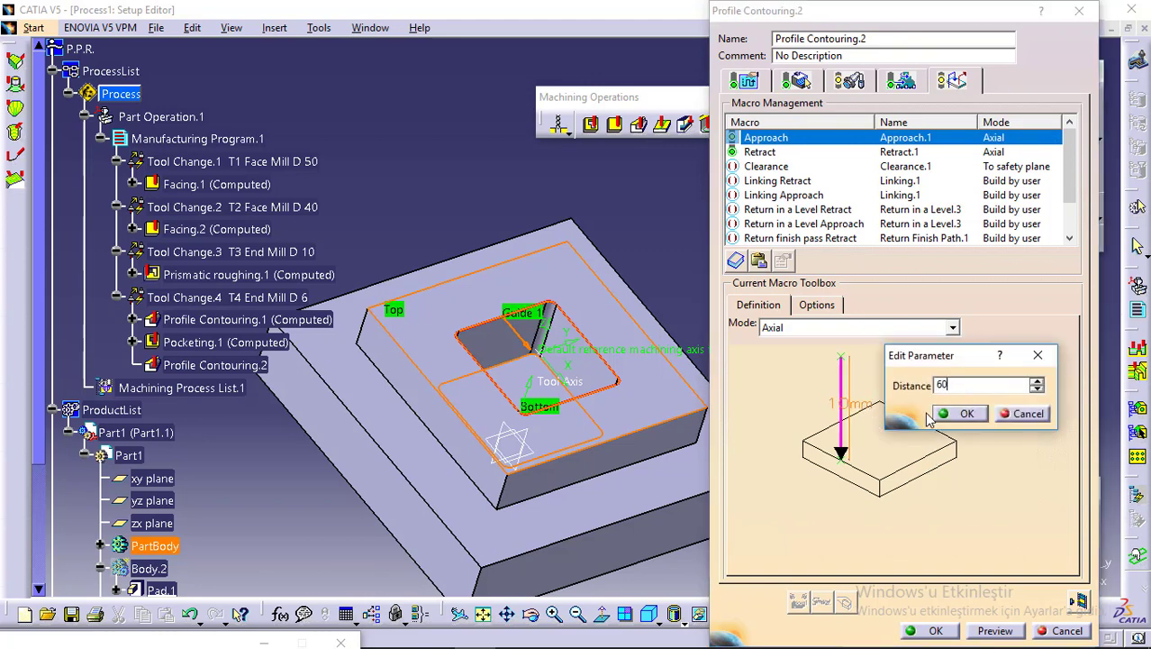
key("Return")
Step: Set the Retract macro to Axial mode with a distance of 60 mm
left_click(759, 152)
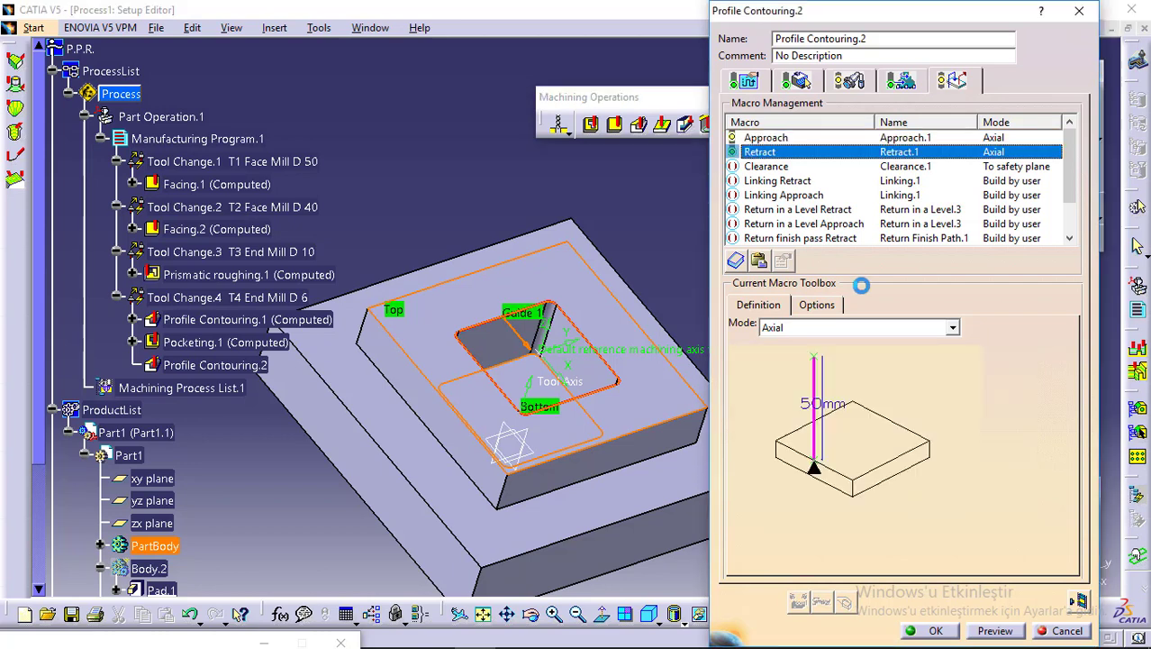
left_click(950, 328)
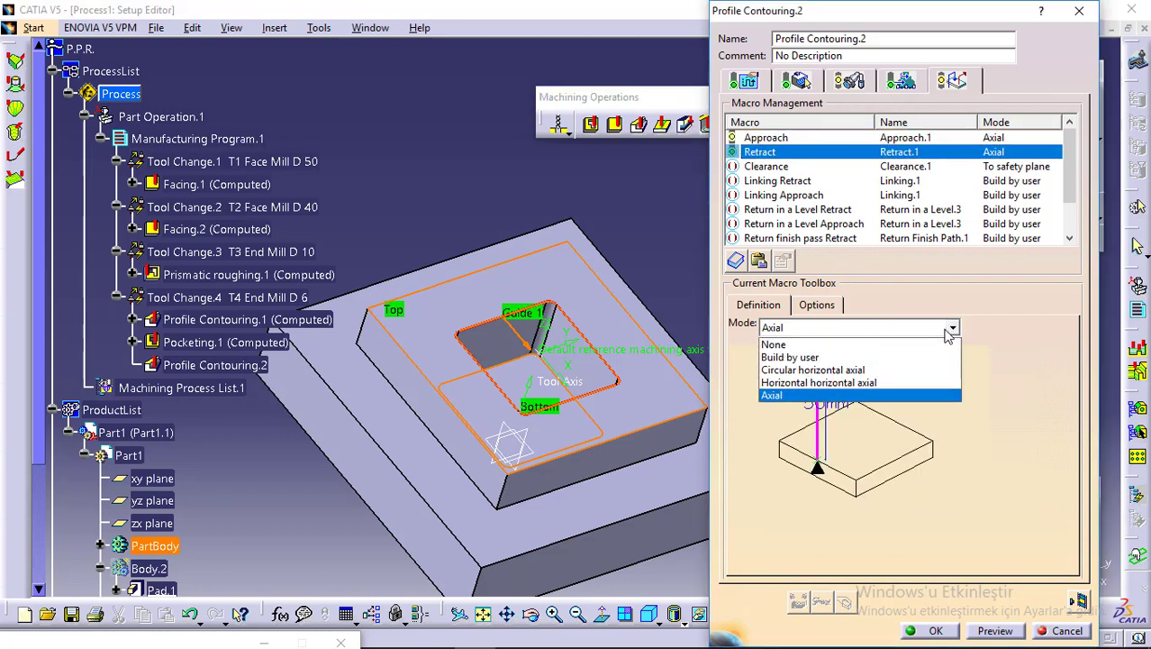
left_click(843, 392)
double_click(839, 405)
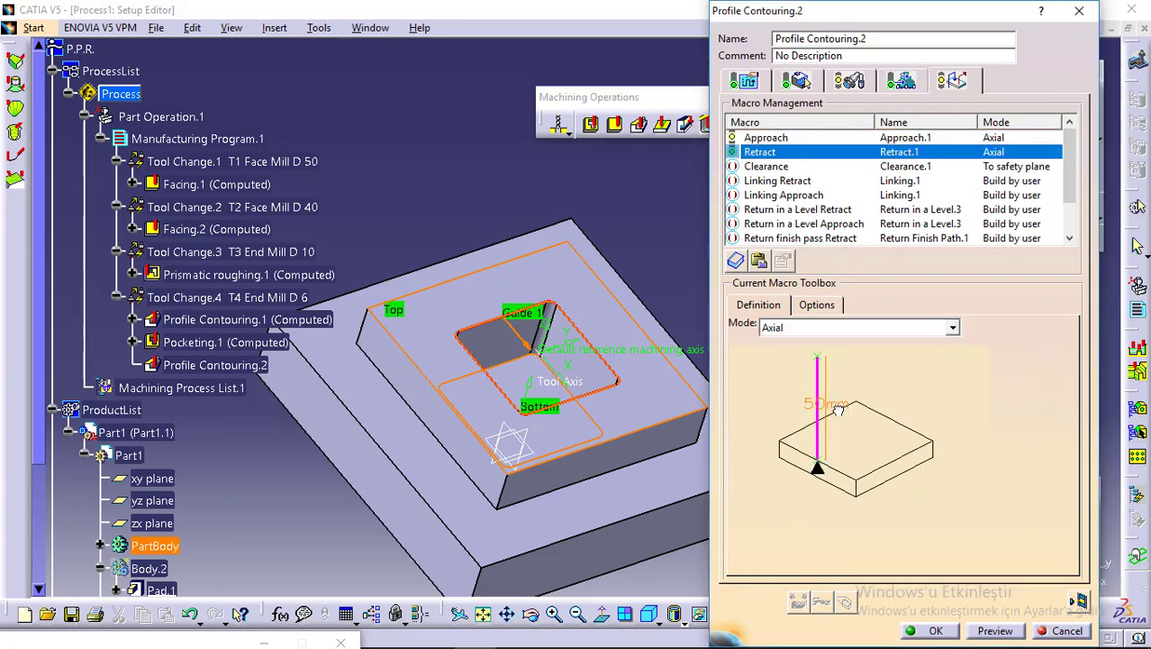
type("60")
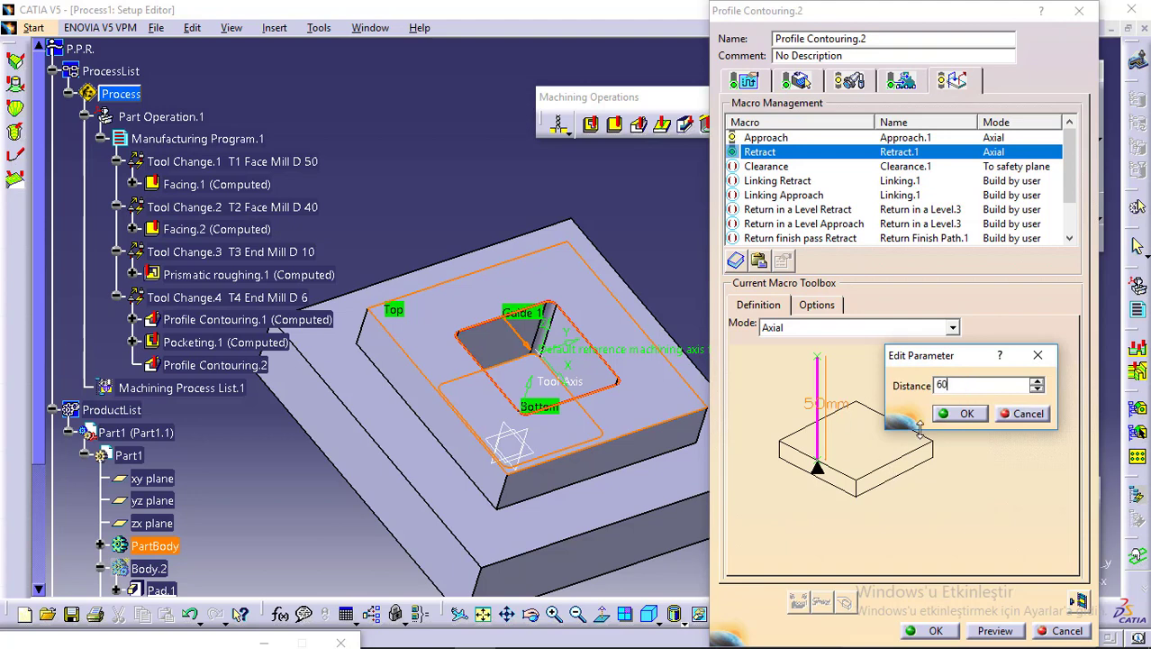
left_click(955, 414)
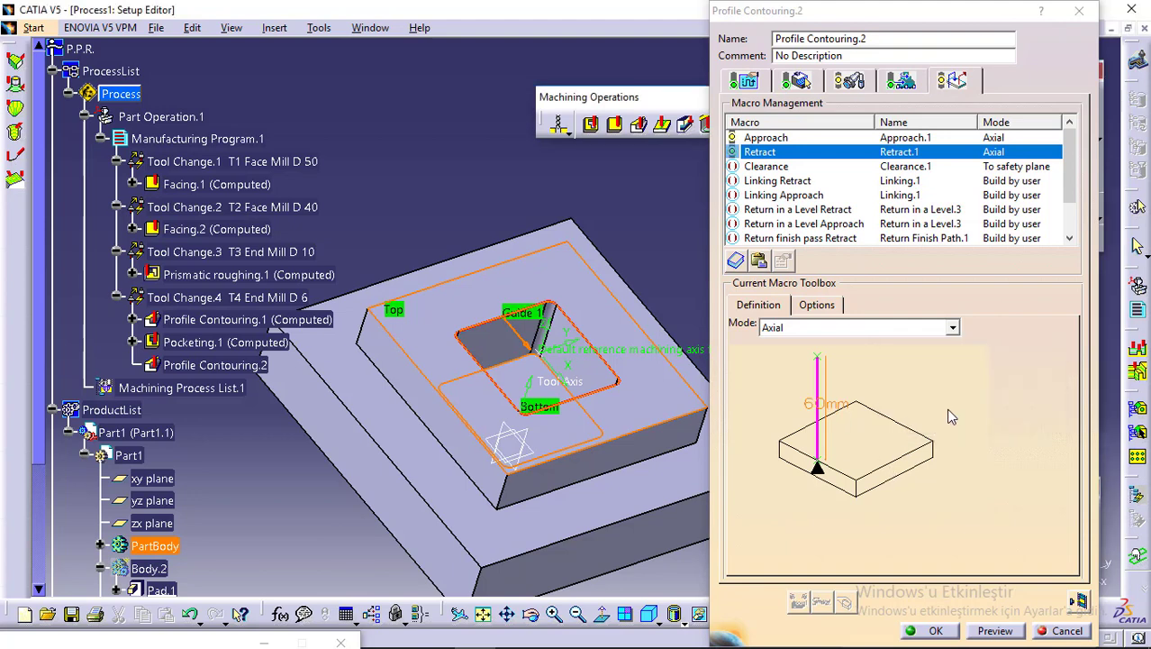
Step: Activate the Return in a Level Approach macro and set it to Axial mode with a distance of 60 mm
left_click(784, 223)
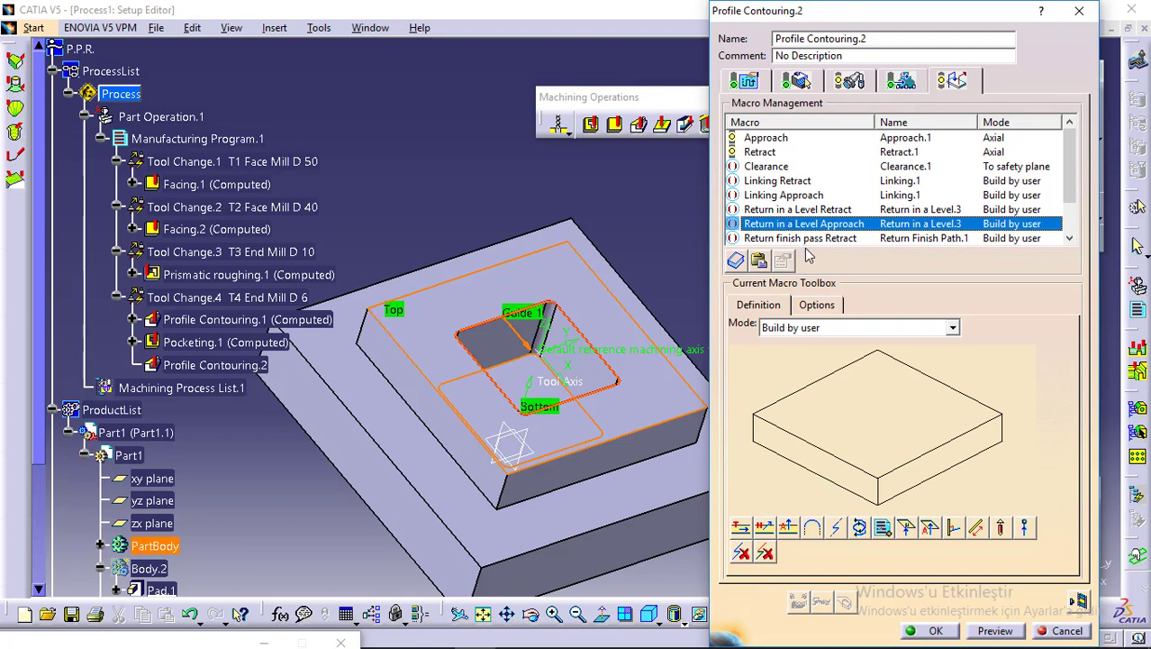
left_click(950, 328)
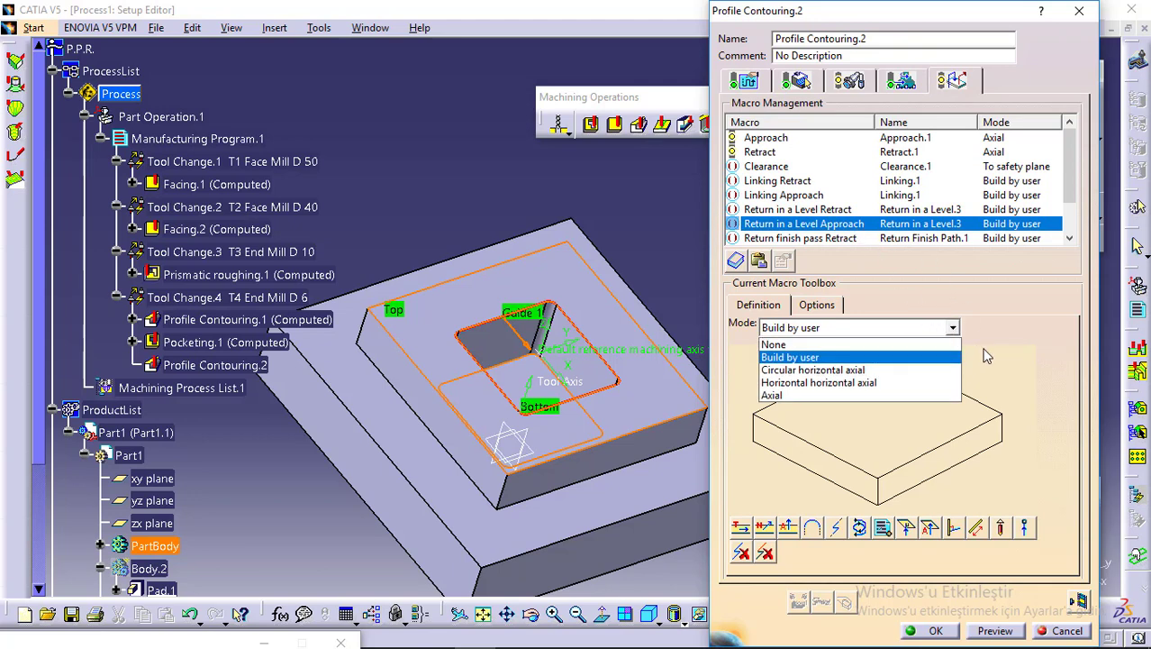
left_click(912, 231)
right_click(883, 224)
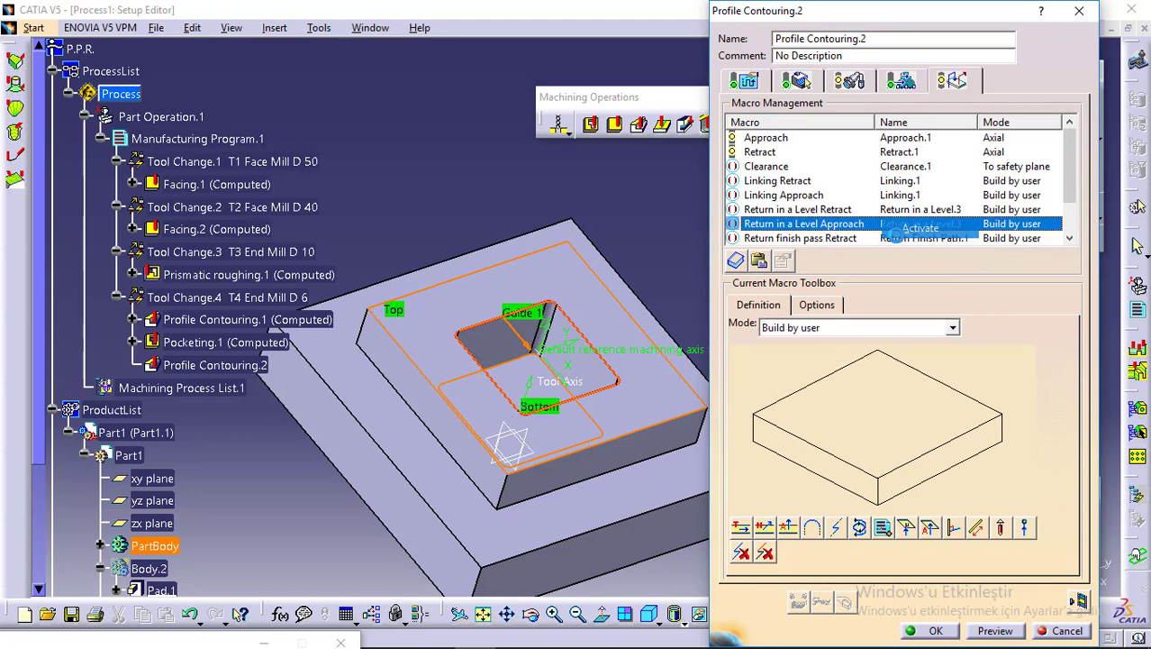
left_click(917, 230)
left_click(957, 333)
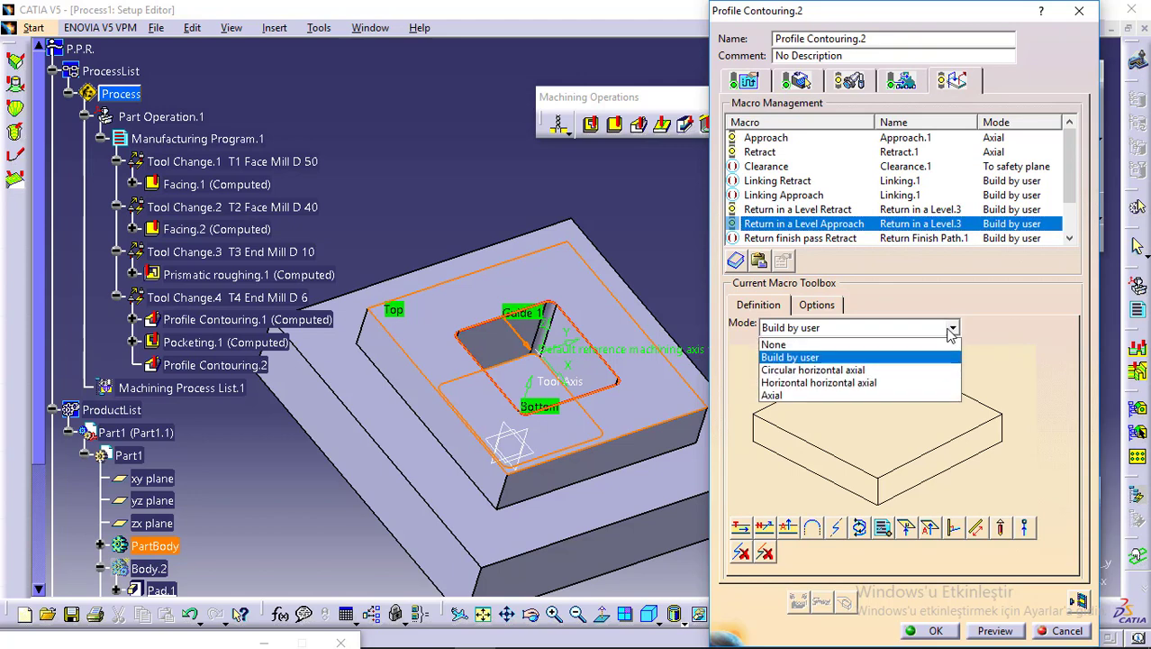
left_click(888, 393)
double_click(860, 402)
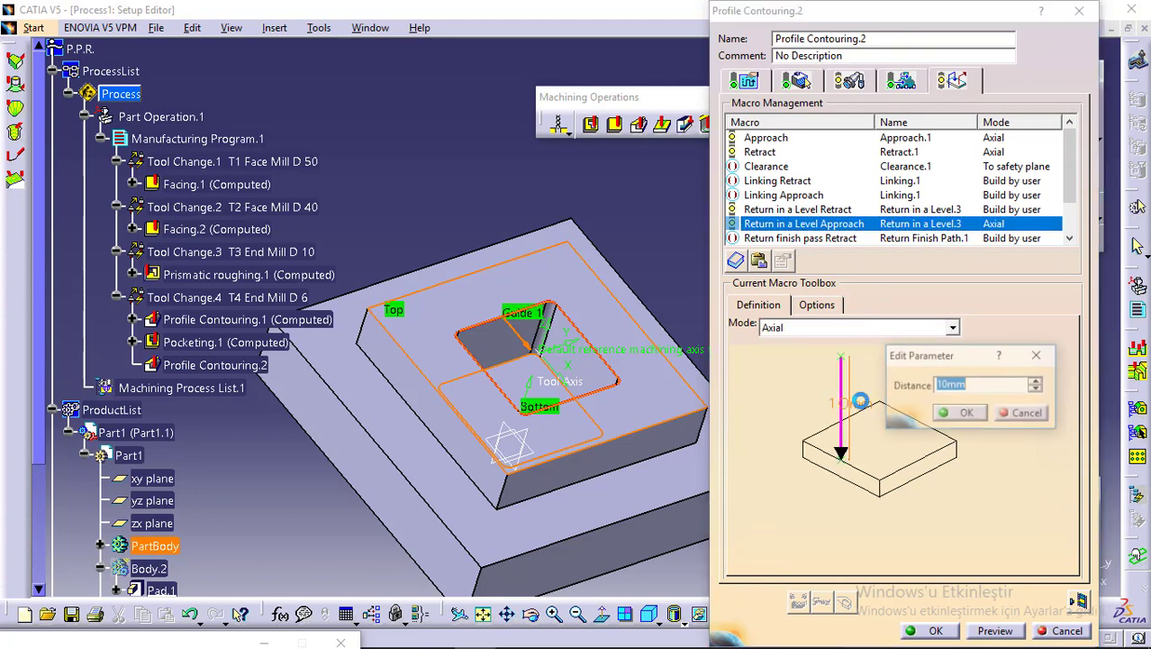
type("60")
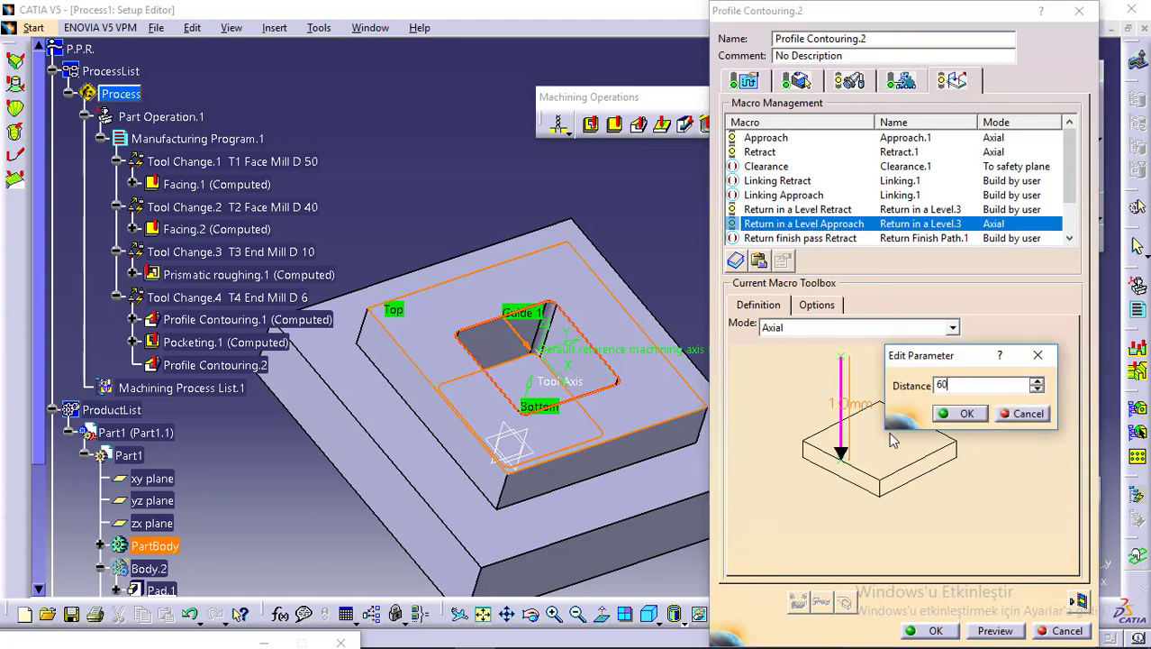
left_click(937, 416)
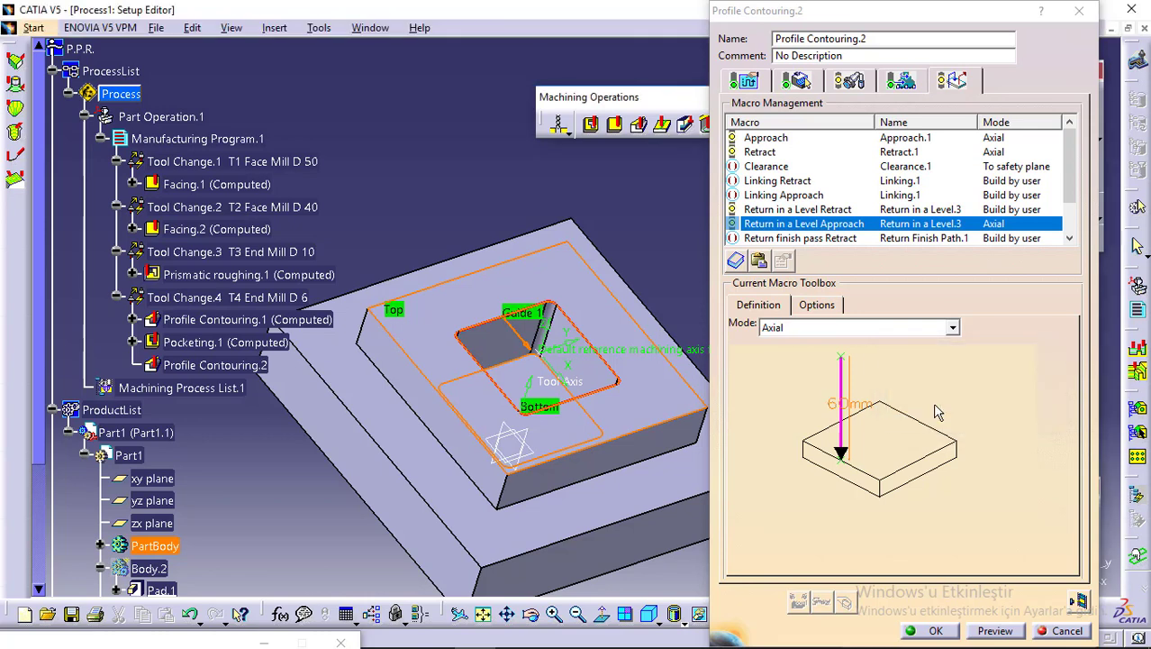
Step: Set the Return in a Level Retract macro to Axial mode with a distance of 60 mm
left_click(791, 209)
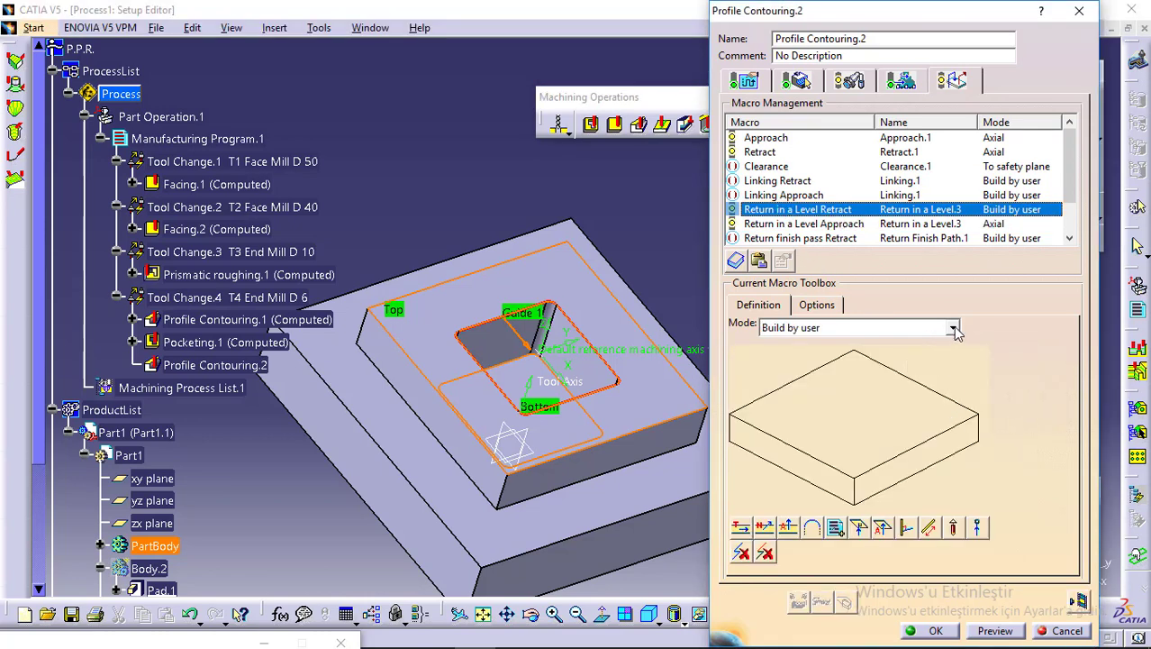
left_click(953, 329)
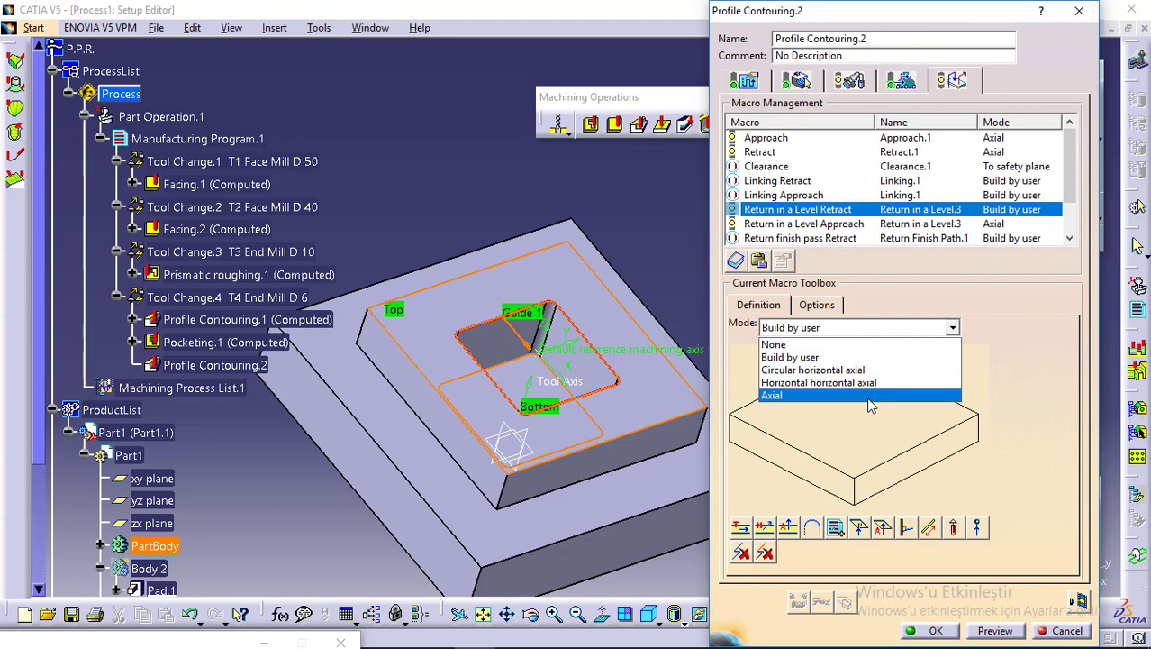
left_click(870, 396)
double_click(847, 403)
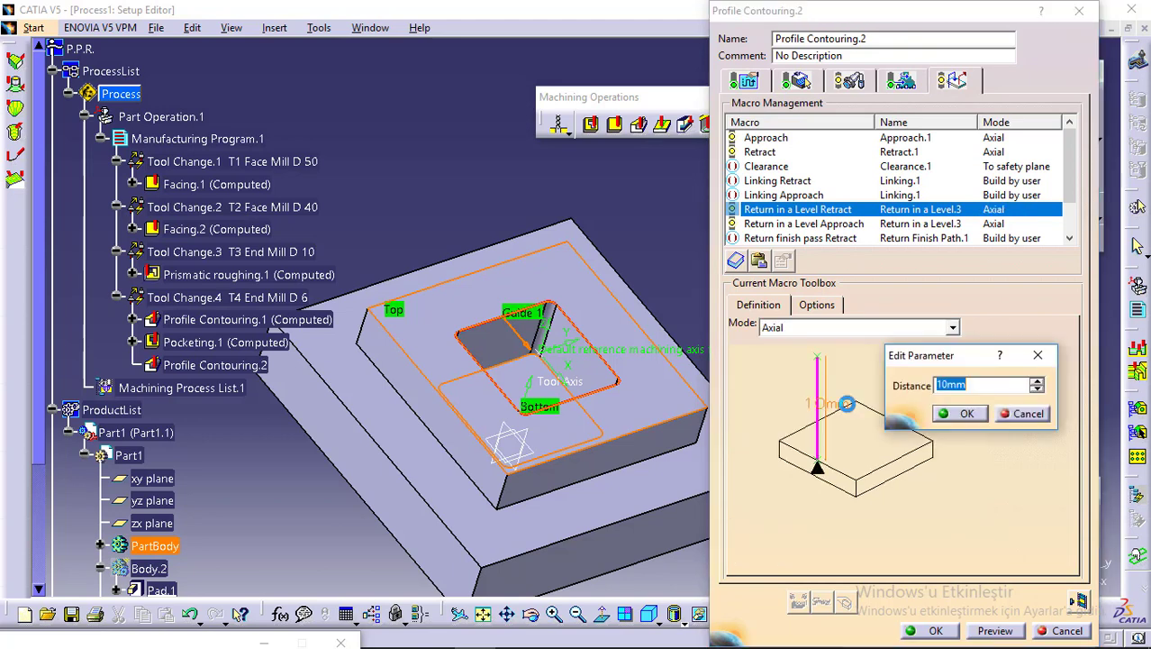
type("60")
left_click(957, 413)
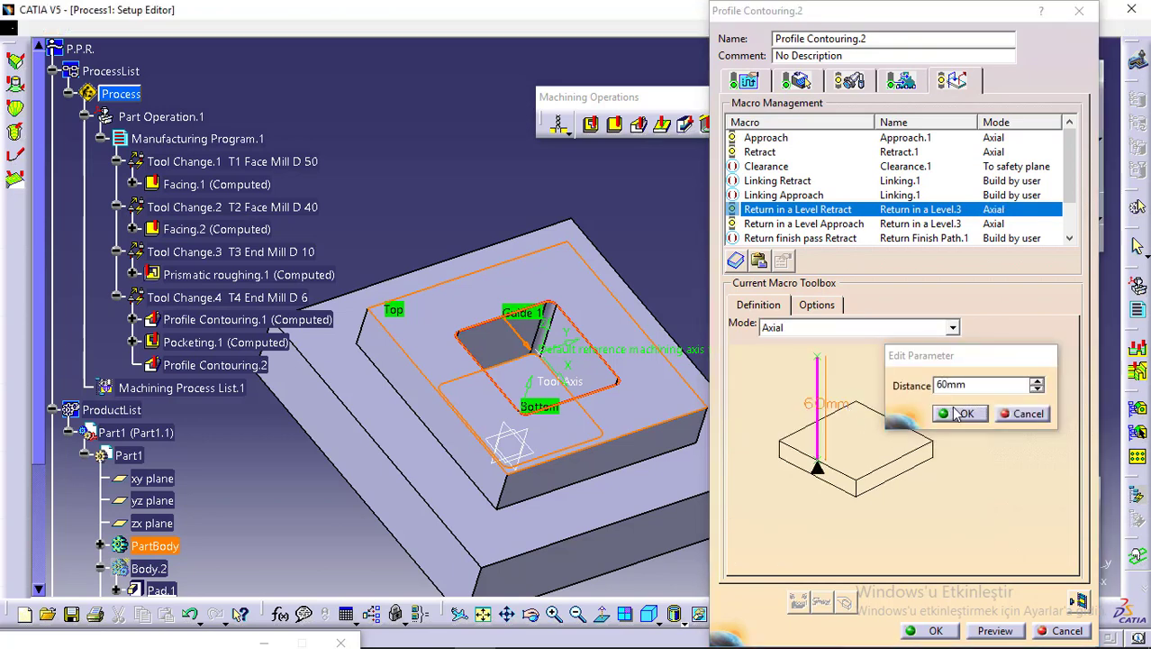
Step: Compute the tool path of Profile Contouring.2 and open its material removal video simulation
left_click(1078, 601)
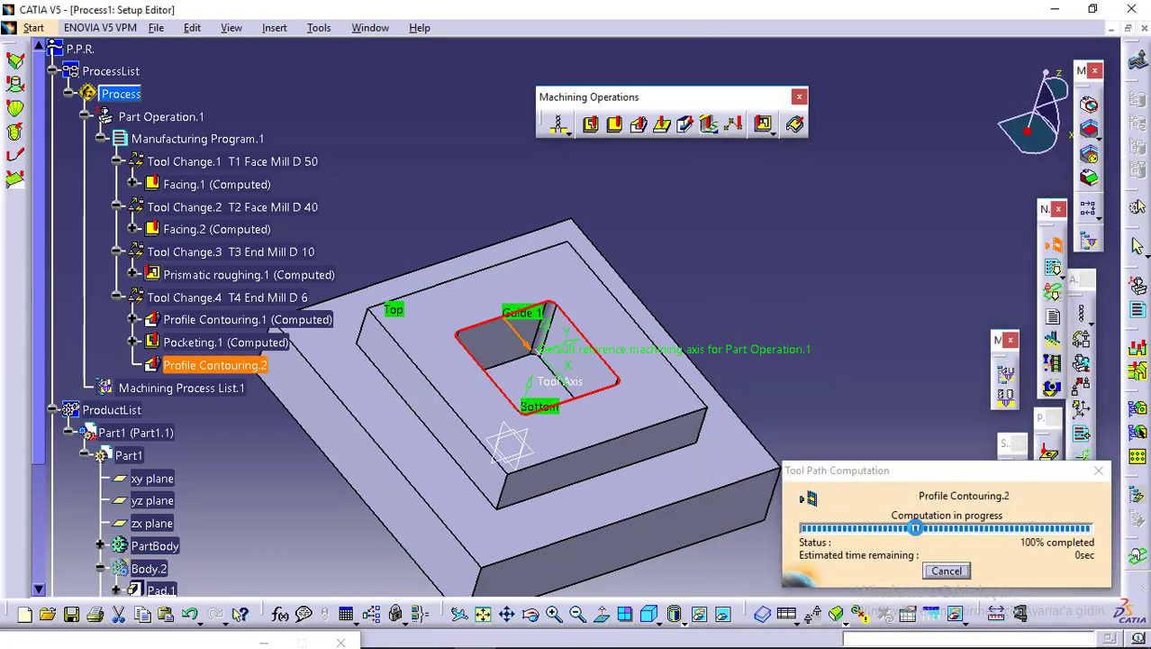
middle_click_drag(669, 481, 690, 401)
left_click(880, 365)
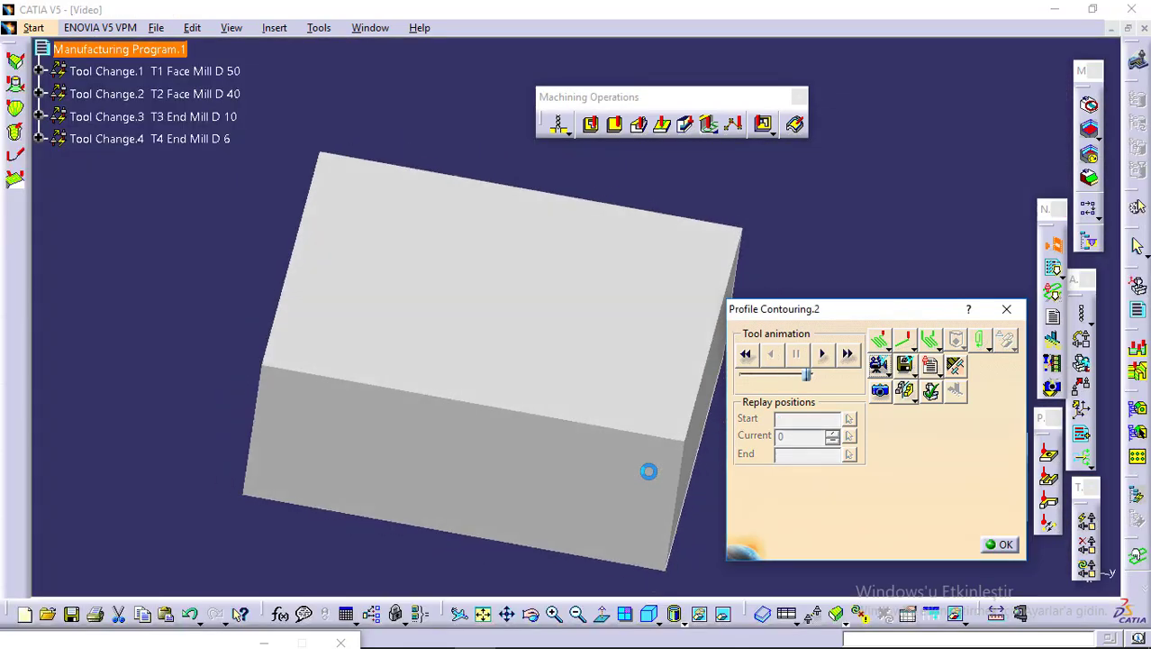
Step: Play the Profile Contouring.2 material removal simulation at a reduced animation speed, examine the machined part and close the simulation
left_click_drag(809, 376, 748, 378)
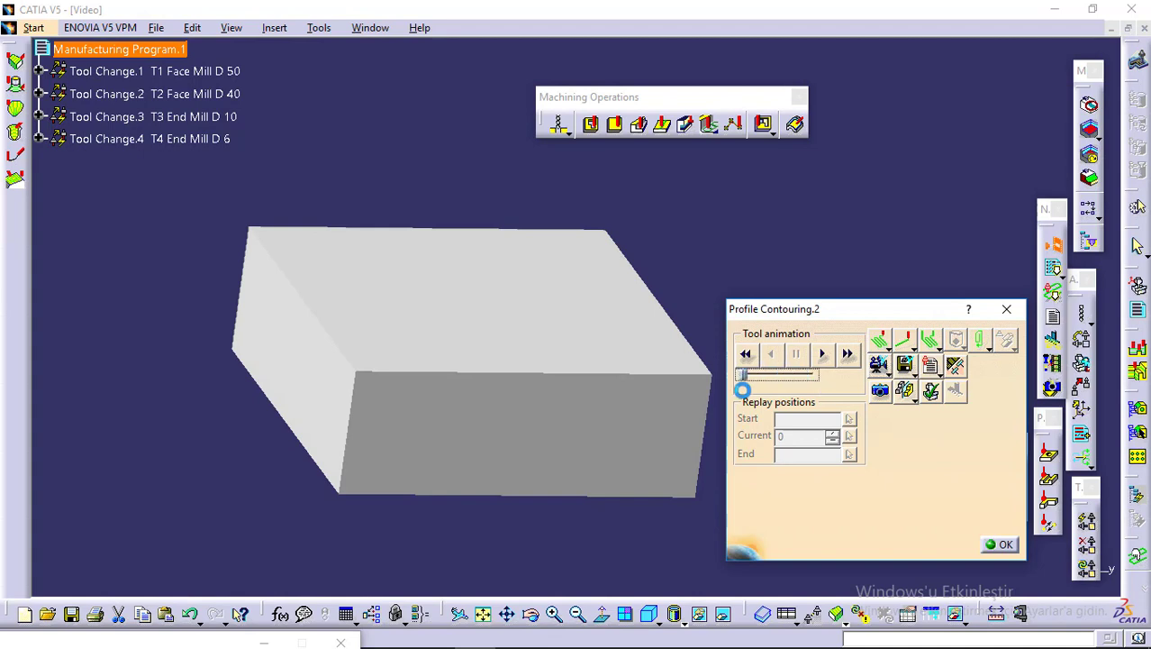
left_click(822, 354)
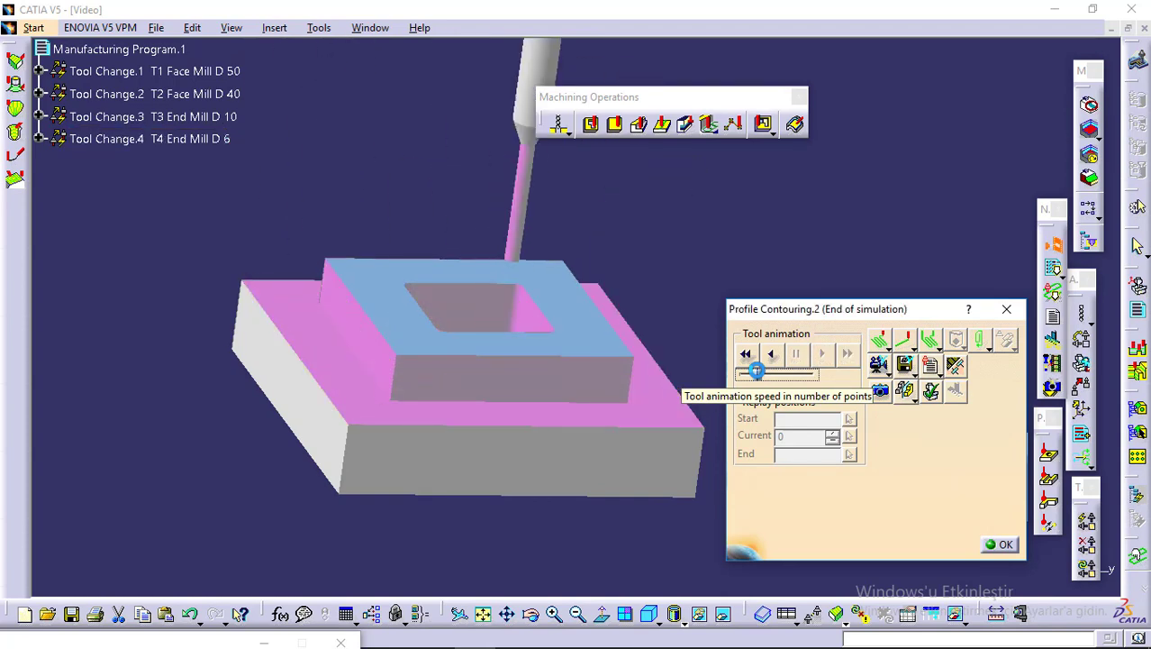
middle_click_drag(376, 249, 396, 189)
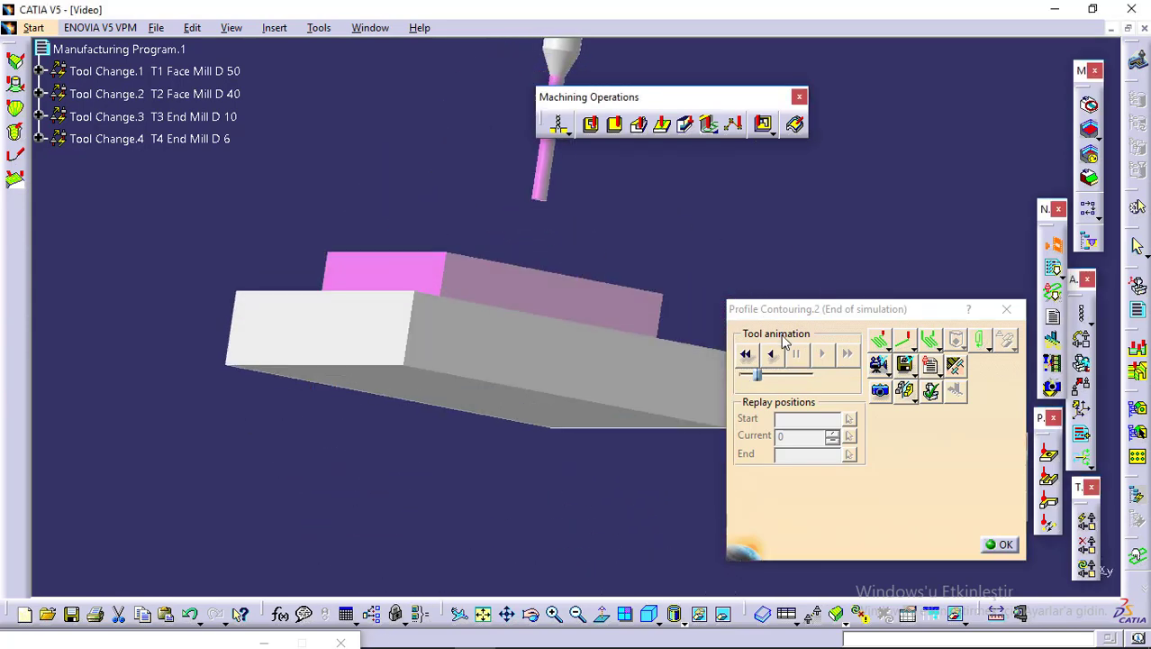
left_click(1000, 545)
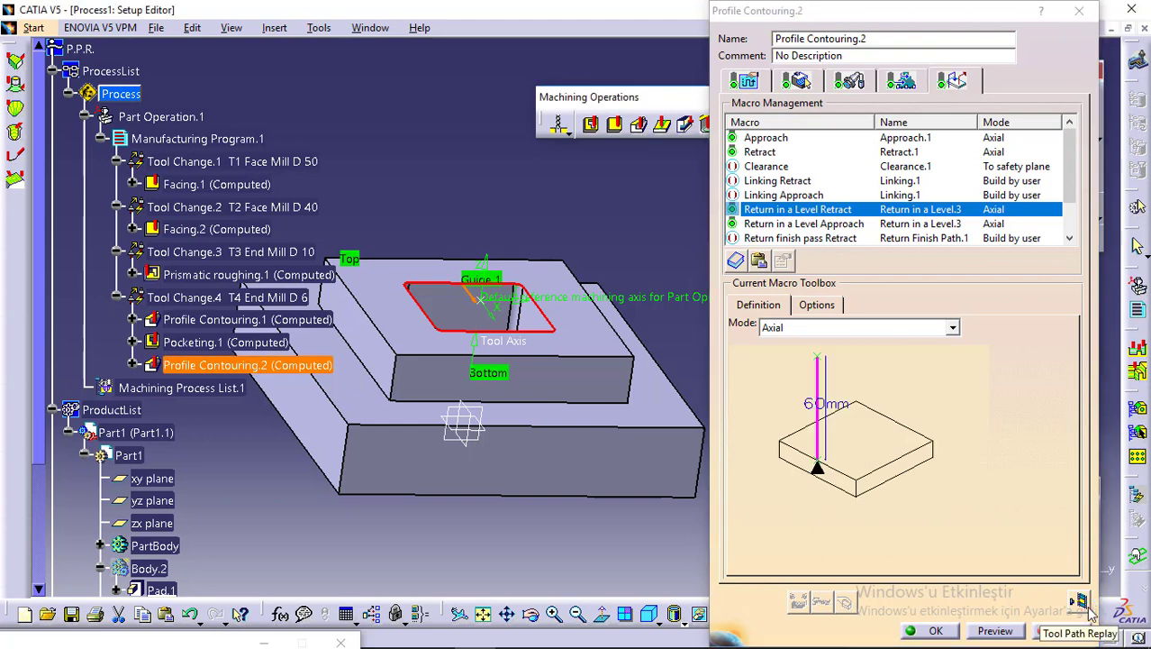
Step: Replay the tool path of Profile Contouring.2 on the central pocket's walls and accept the operation
left_click(1076, 601)
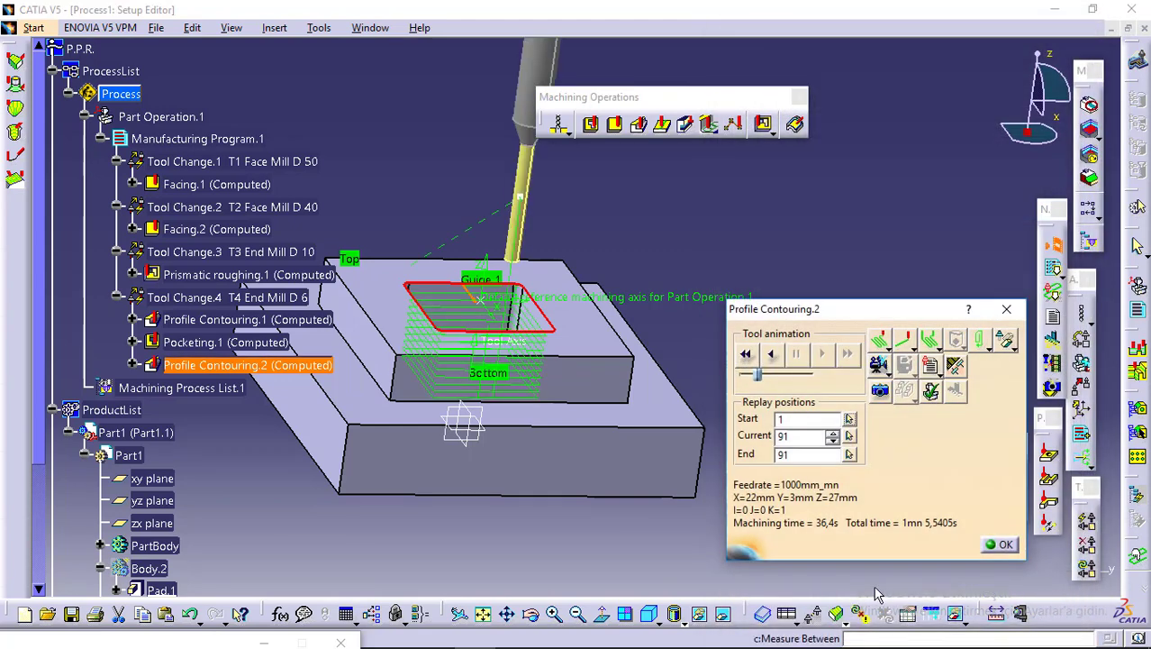
middle_click_drag(635, 419, 556, 504)
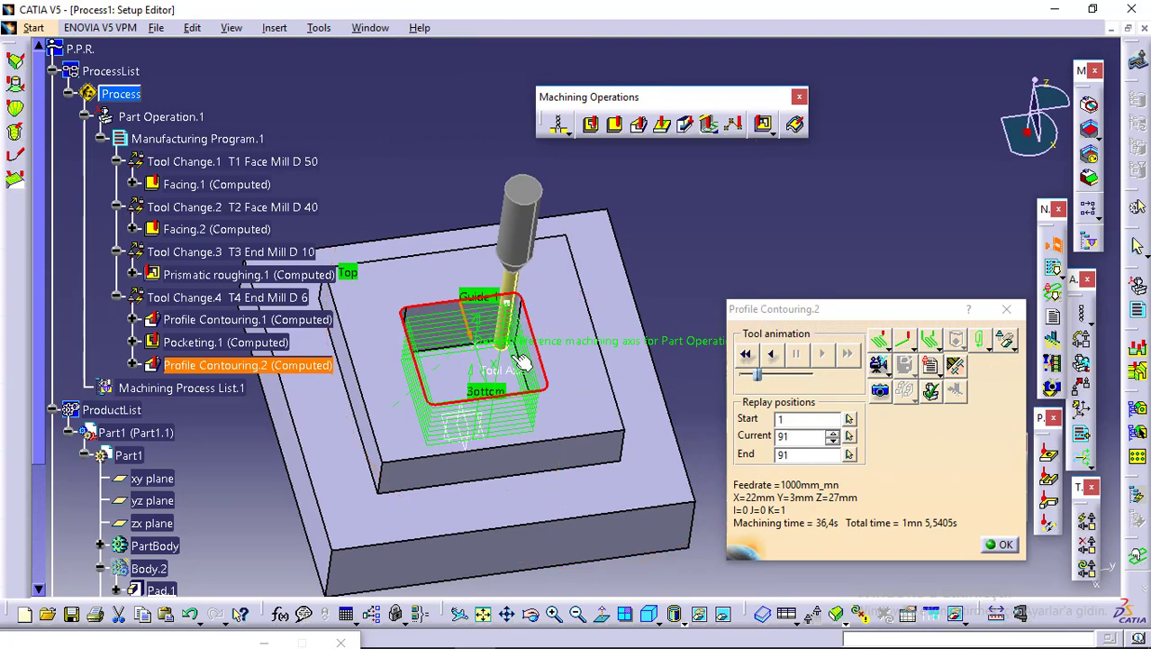
left_click(1000, 545)
left_click(936, 631)
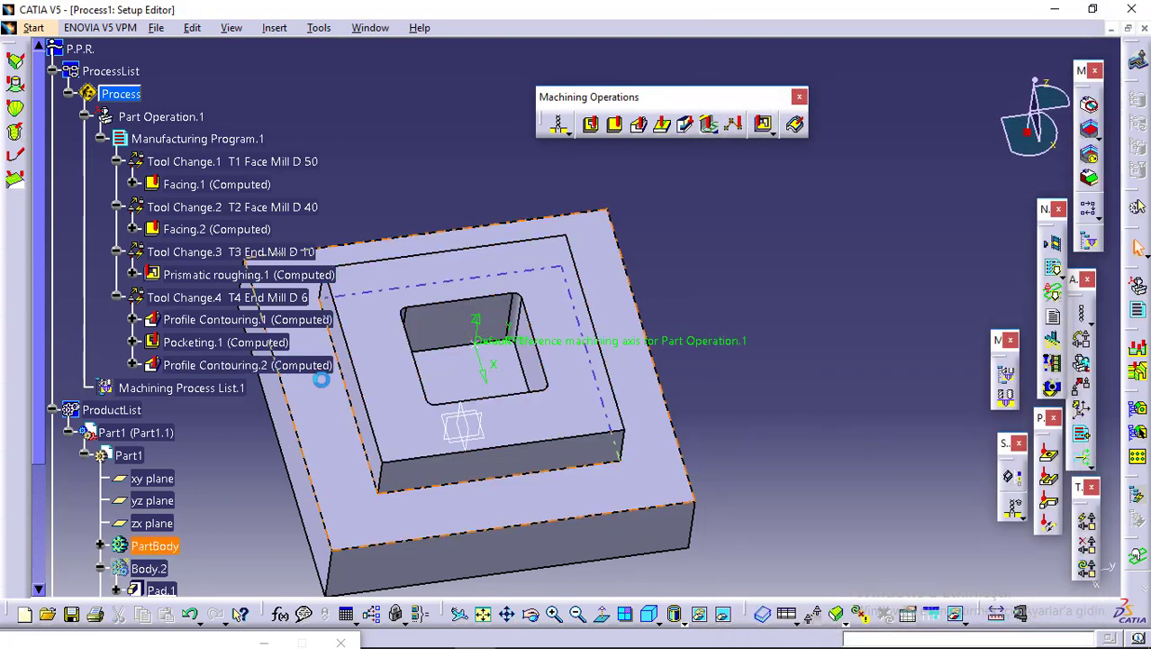
Step: Insert a pocketing operation after Profile Contouring.2 as a closed pocket with a hard boundary offset of 0 mm
left_click(227, 364)
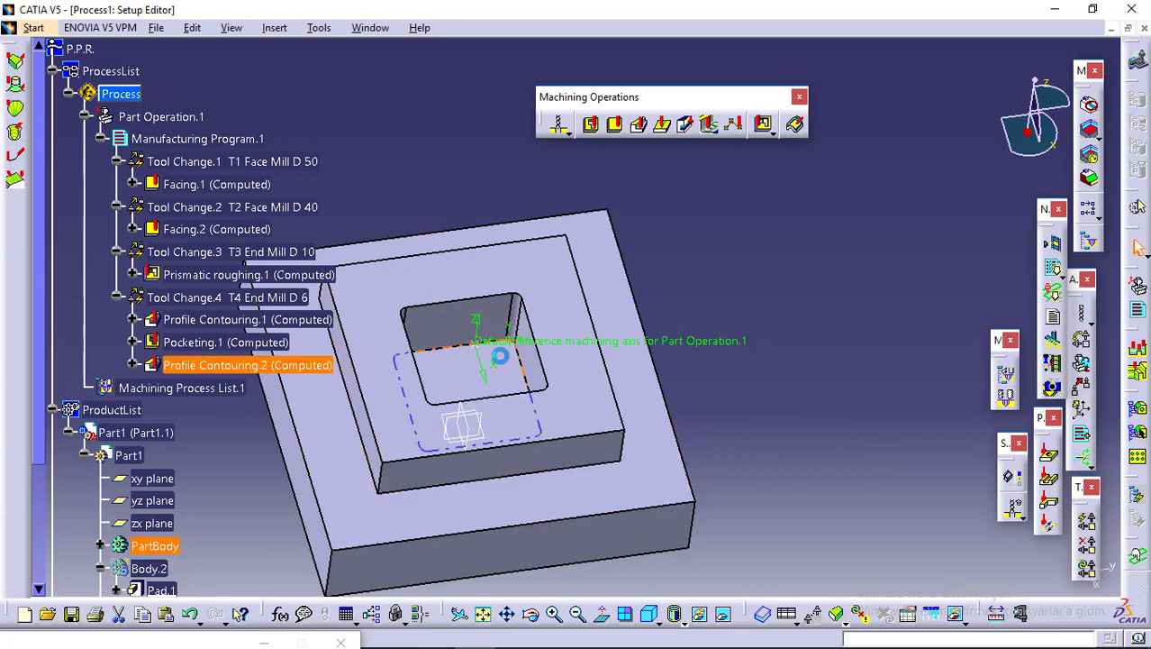
middle_click_drag(712, 205, 842, 208)
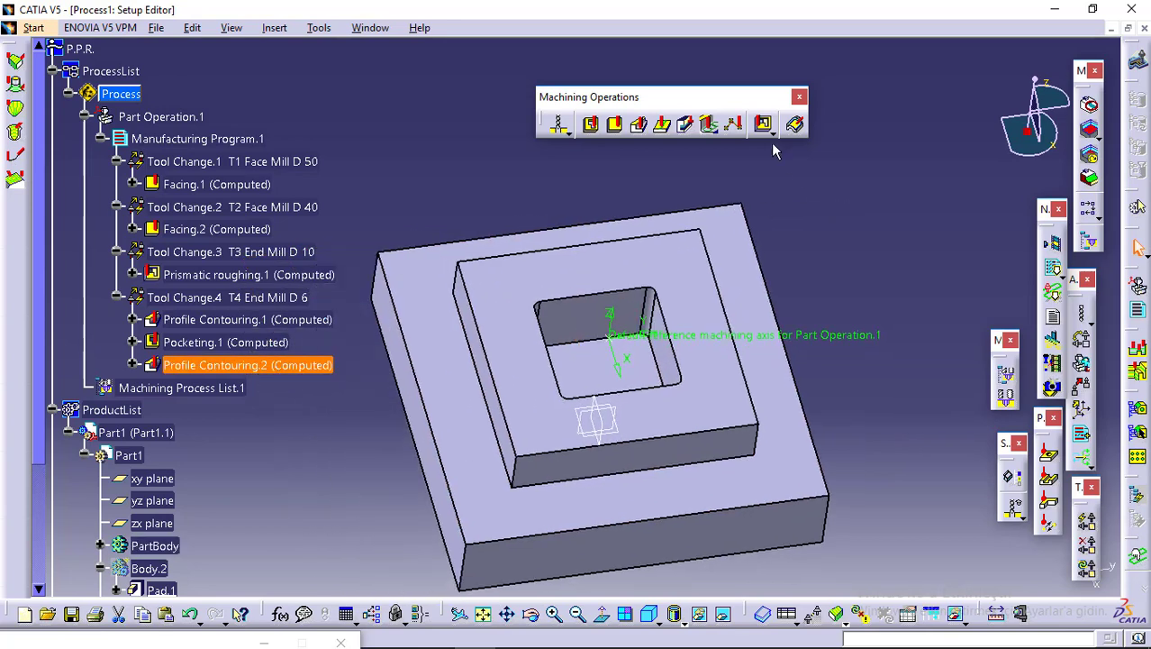
left_click(590, 125)
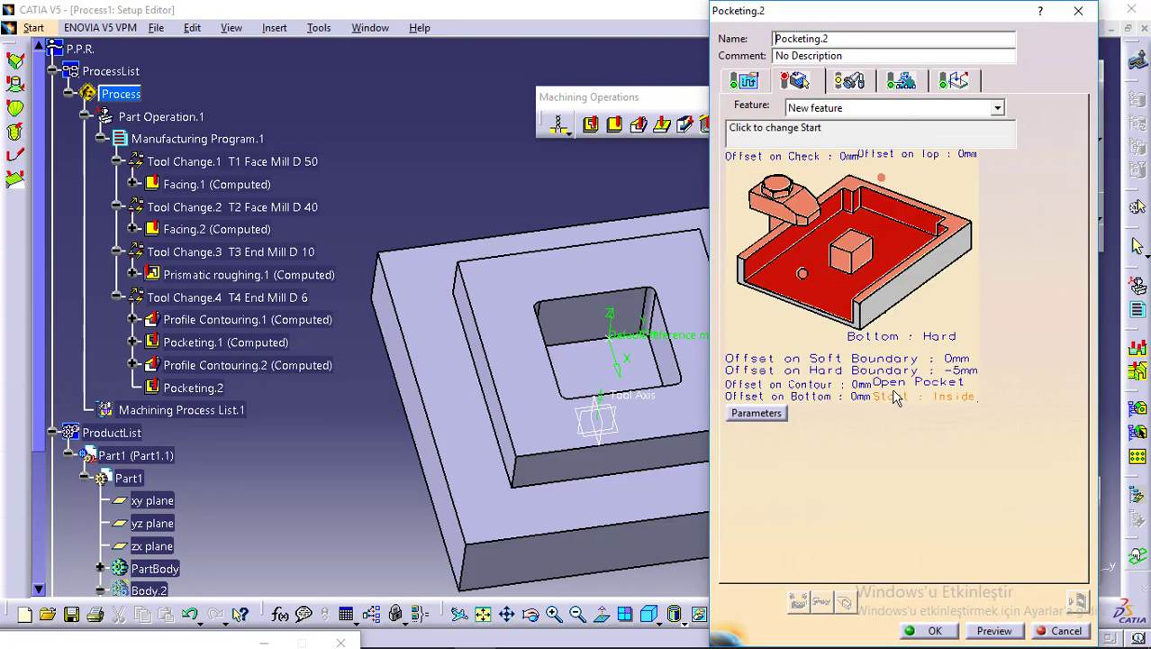
left_click(899, 387)
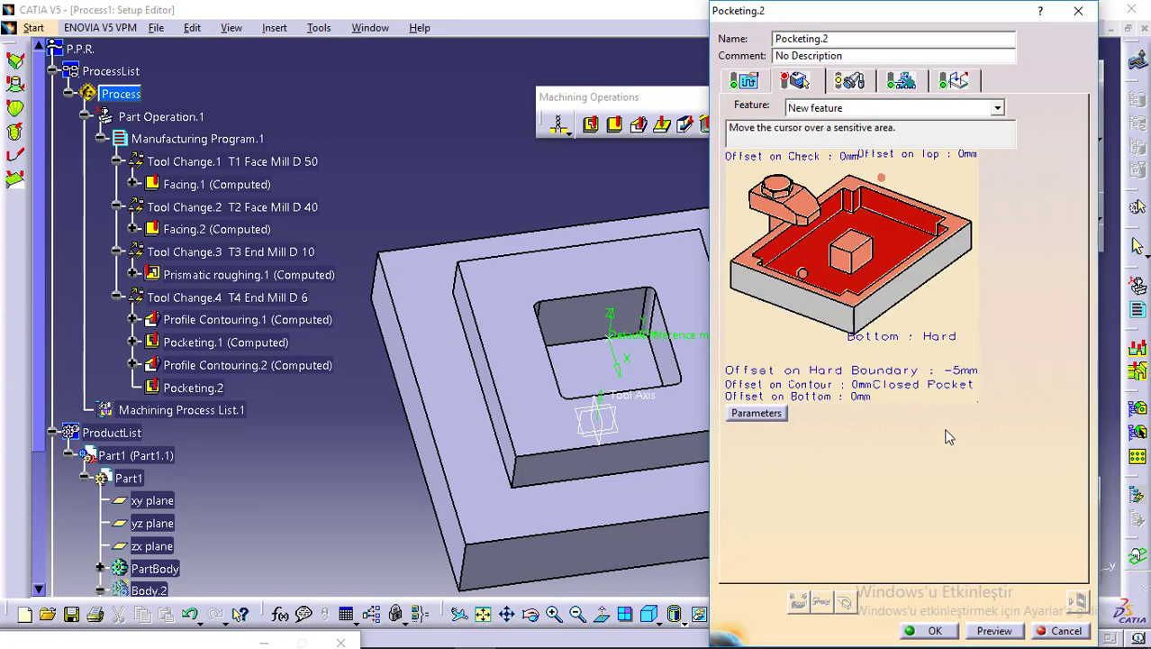
double_click(955, 372)
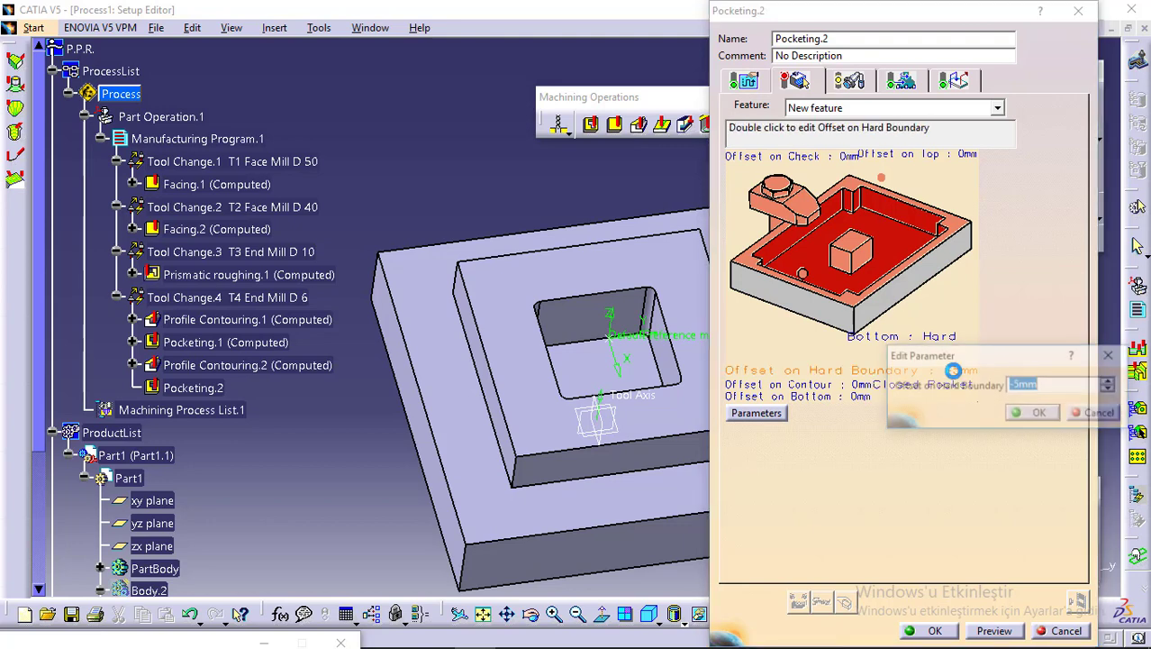
type("0")
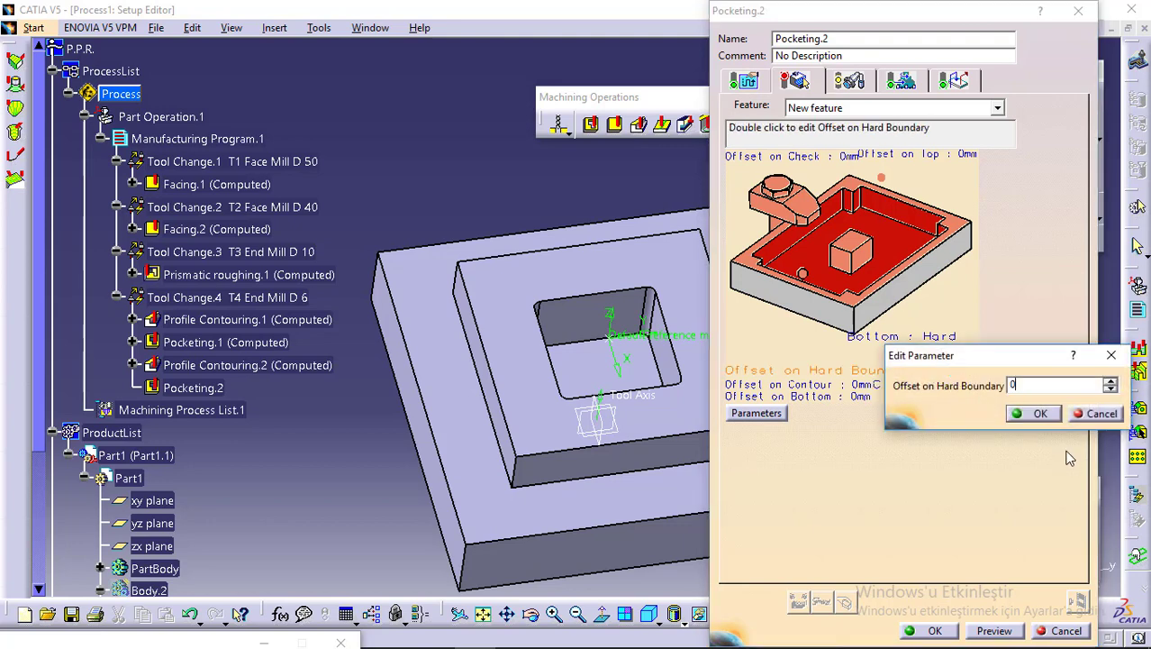
left_click(1038, 415)
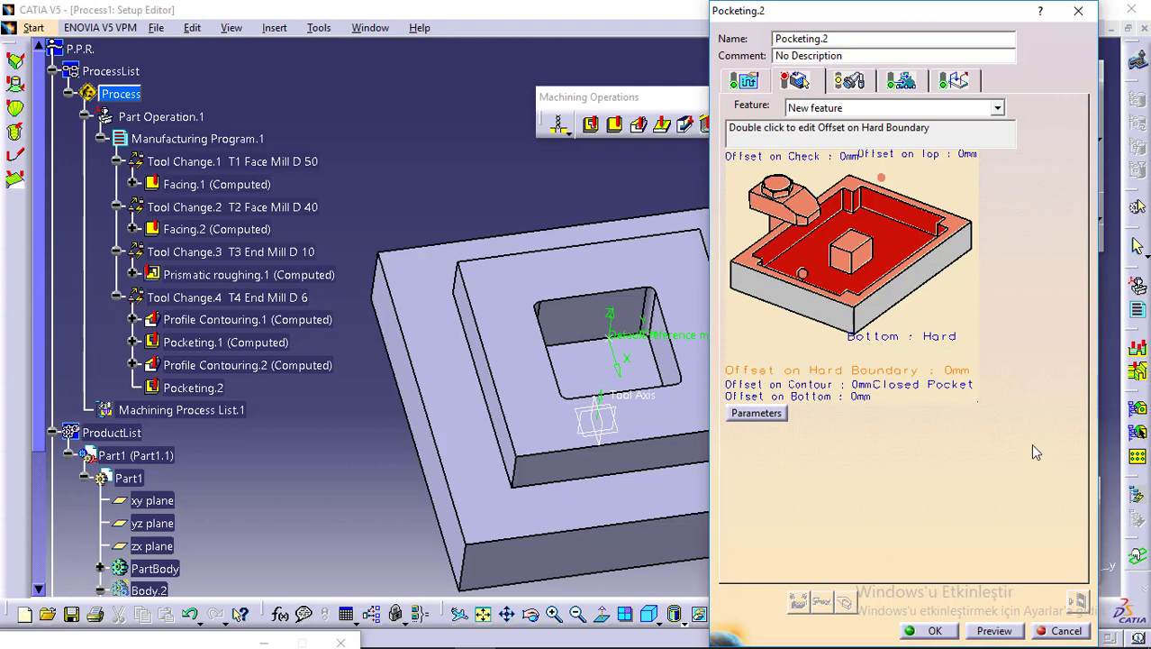
Step: Select the central pocket's floor as the bottom of Pocketing.2 and remove all of its automatically picked contours
left_click(885, 261)
left_click(600, 369)
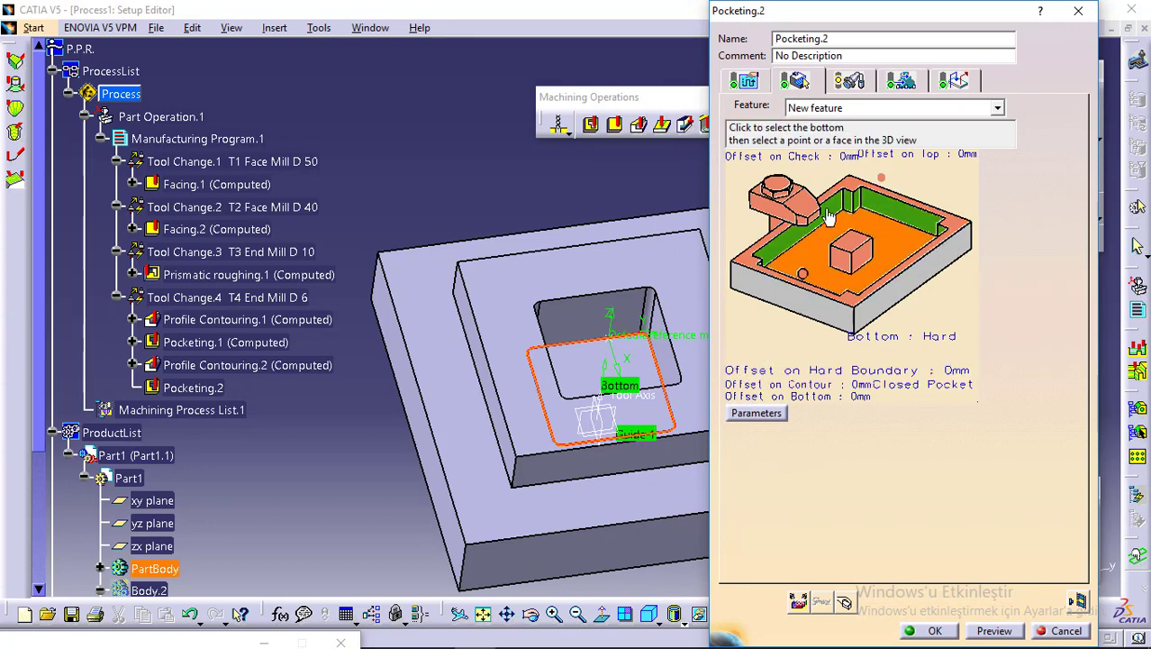
right_click(891, 201)
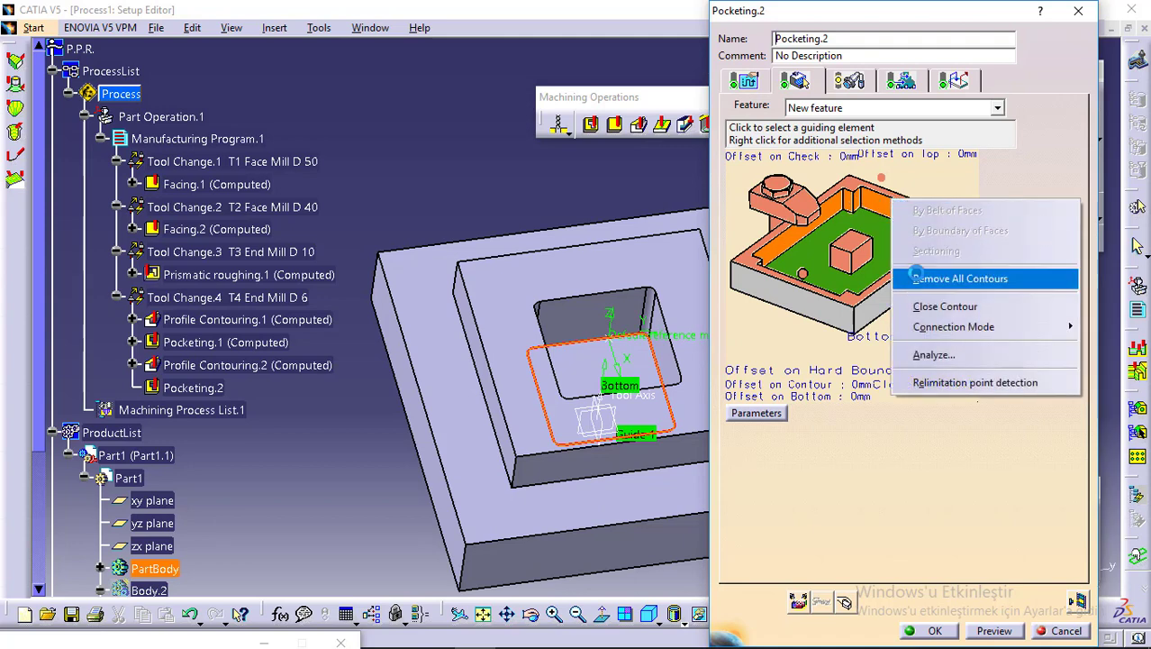
left_click(915, 277)
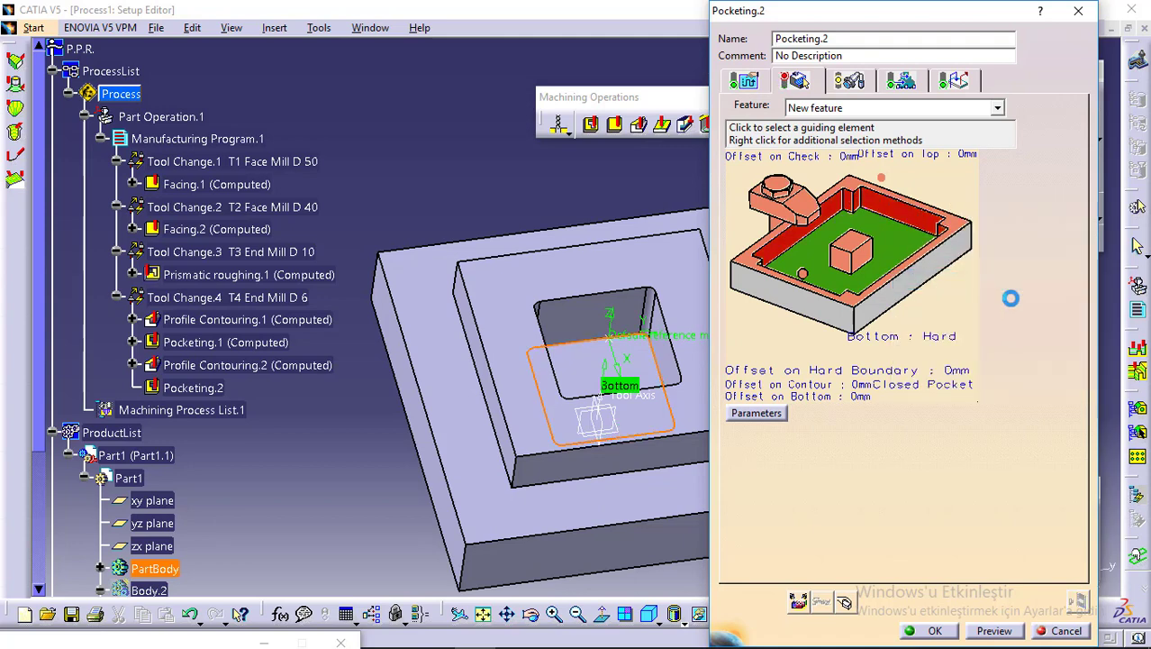
left_click(896, 225)
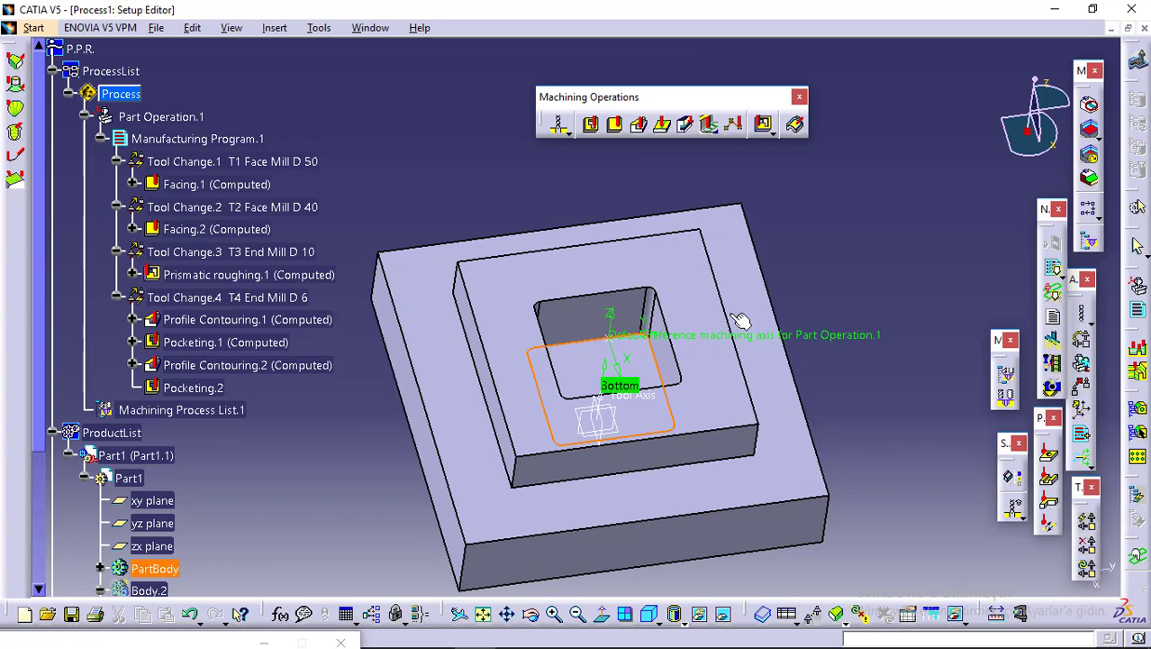
left_click(595, 351)
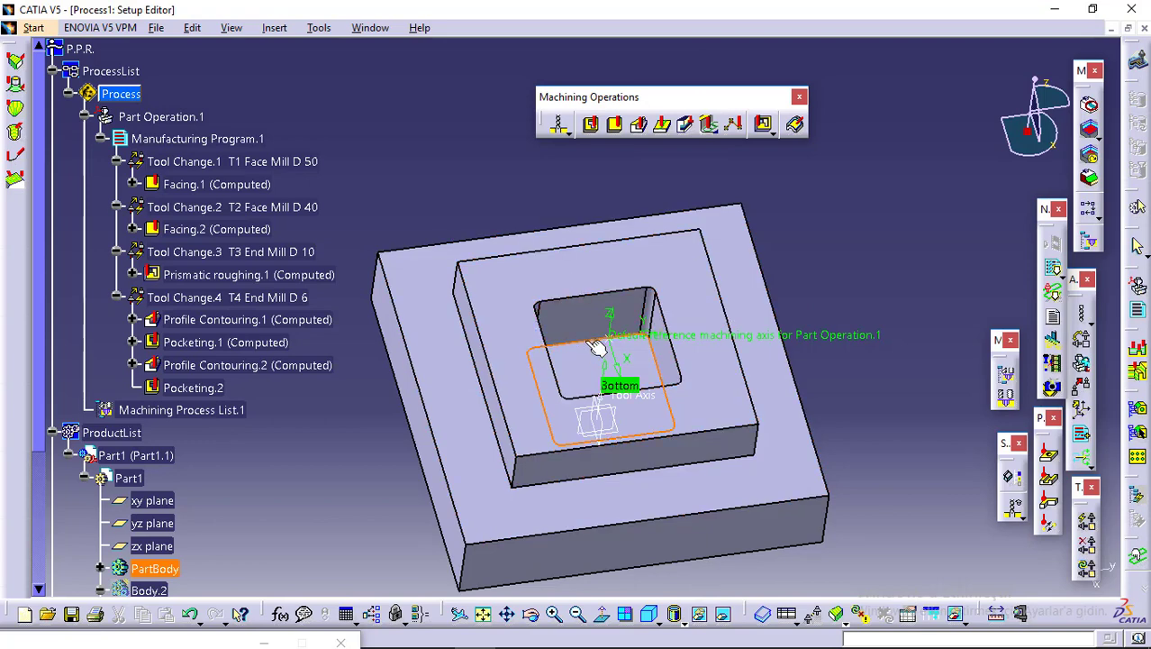
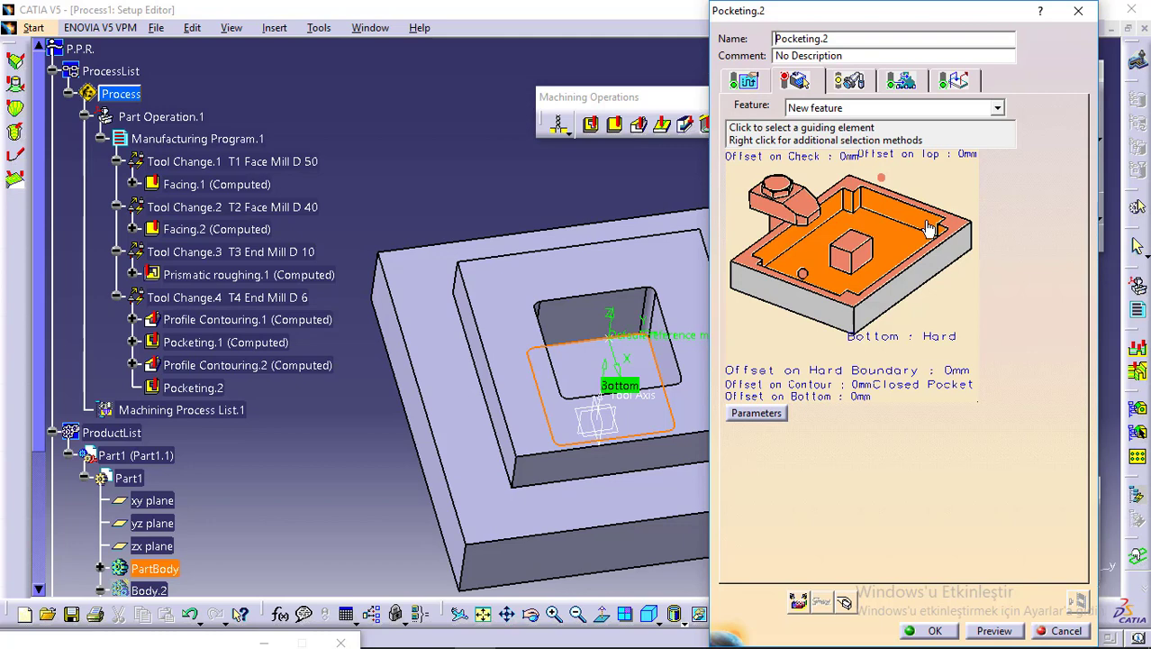
Step: Set the belt of upper edges around the central pocket as the guiding contour of Pocketing.2
left_click(928, 229)
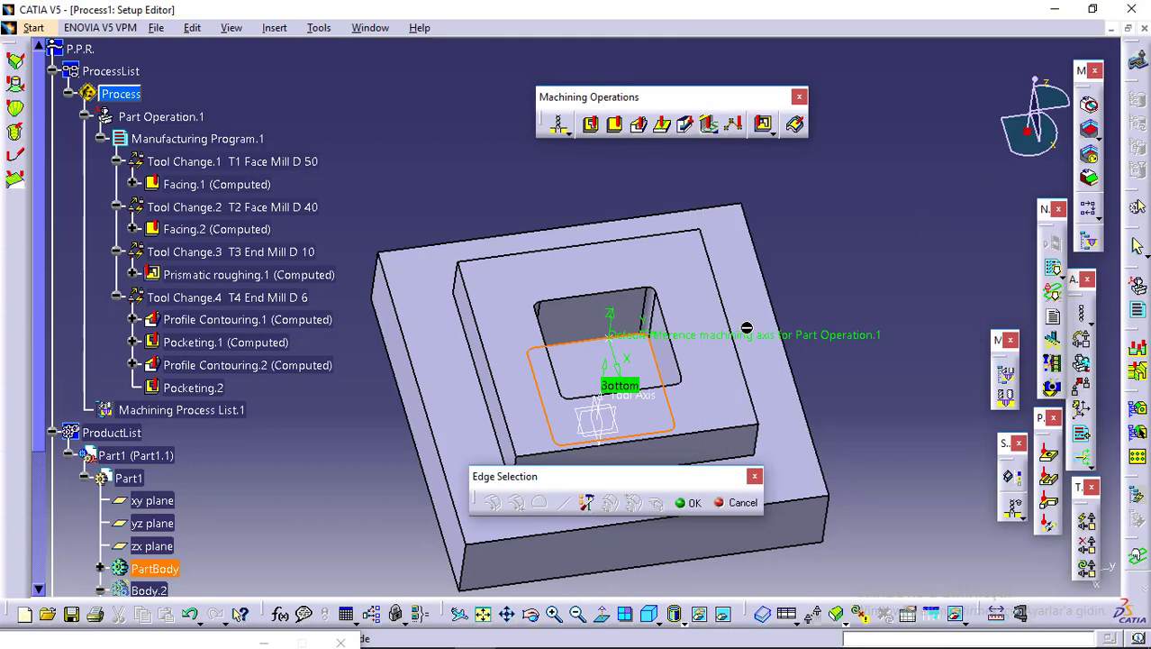
left_click(597, 293)
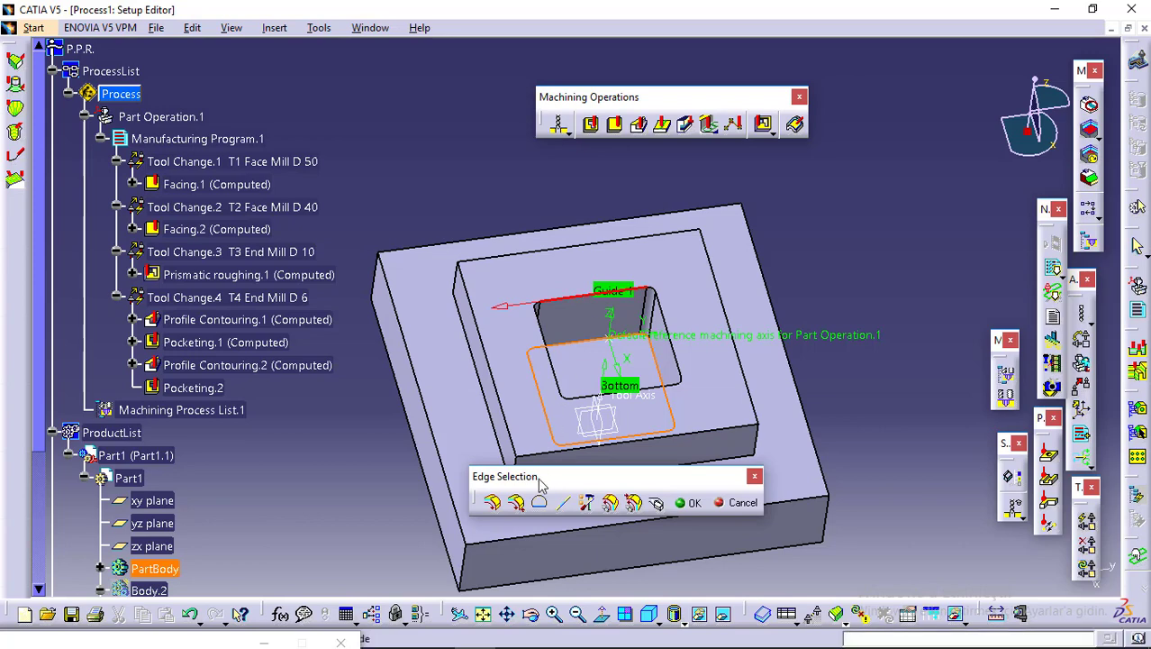
left_click(494, 512)
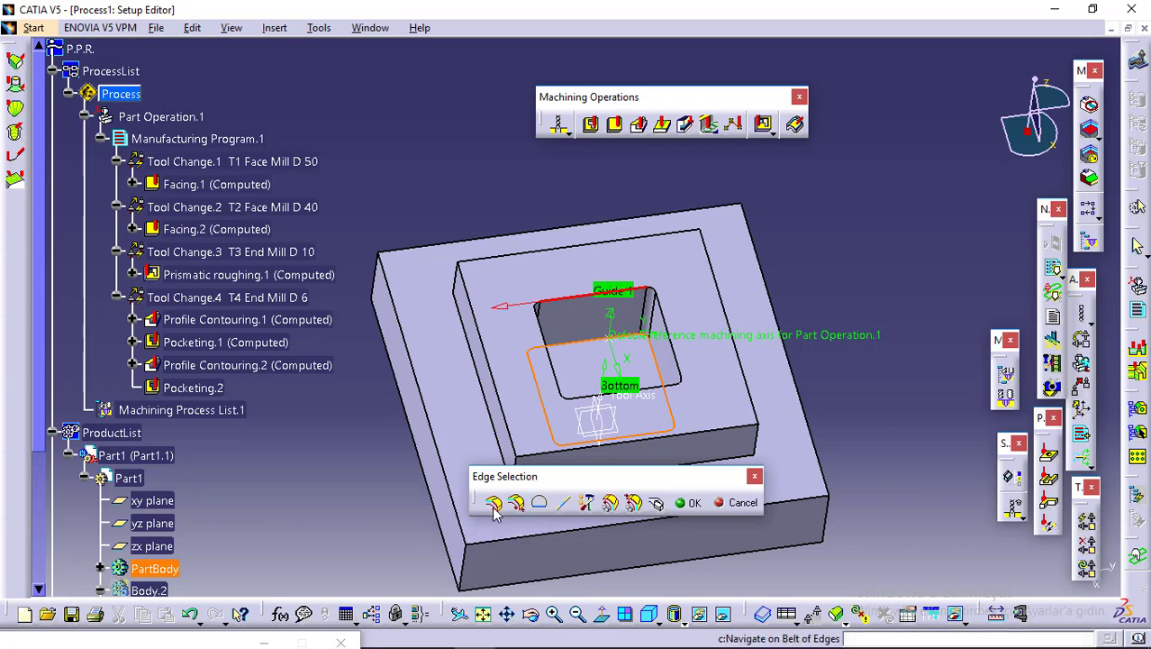
left_click(688, 502)
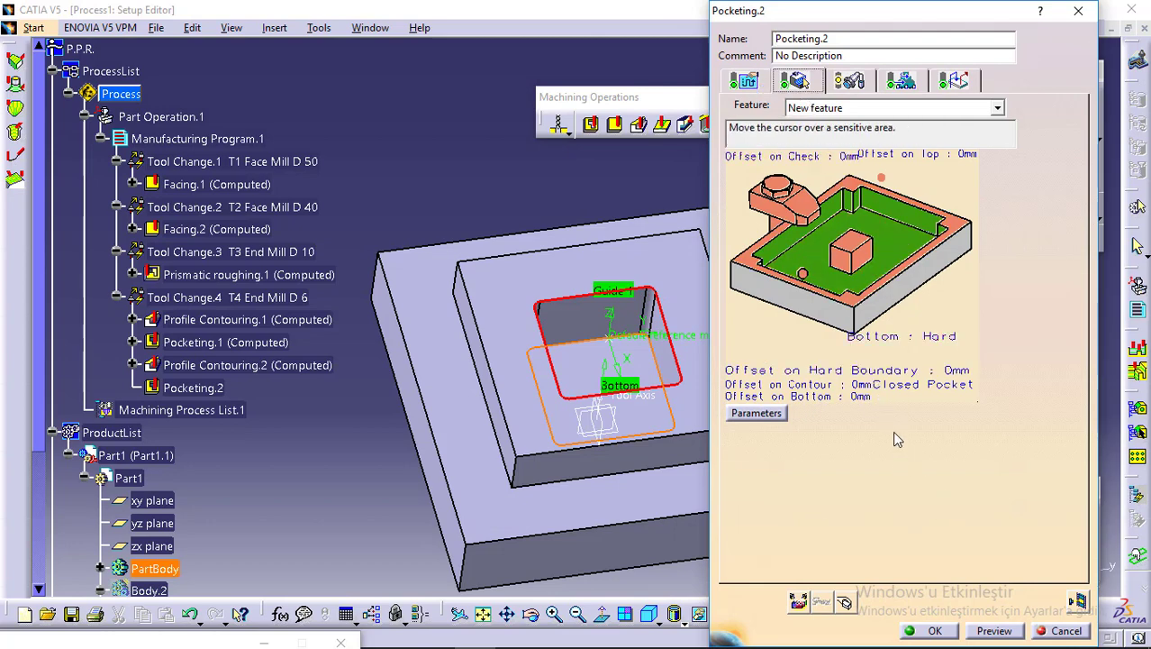
Step: Set the axial strategy of Pocketing.2 to Maximum depth of cut with a value of 1 mm
left_click(744, 84)
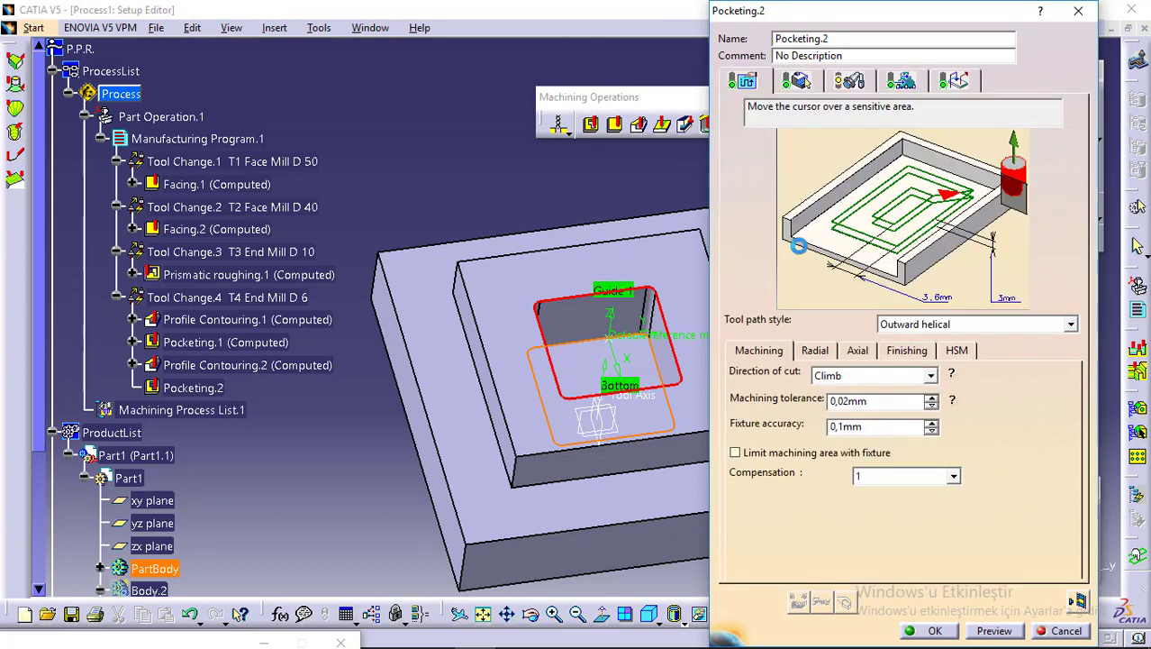
left_click(821, 358)
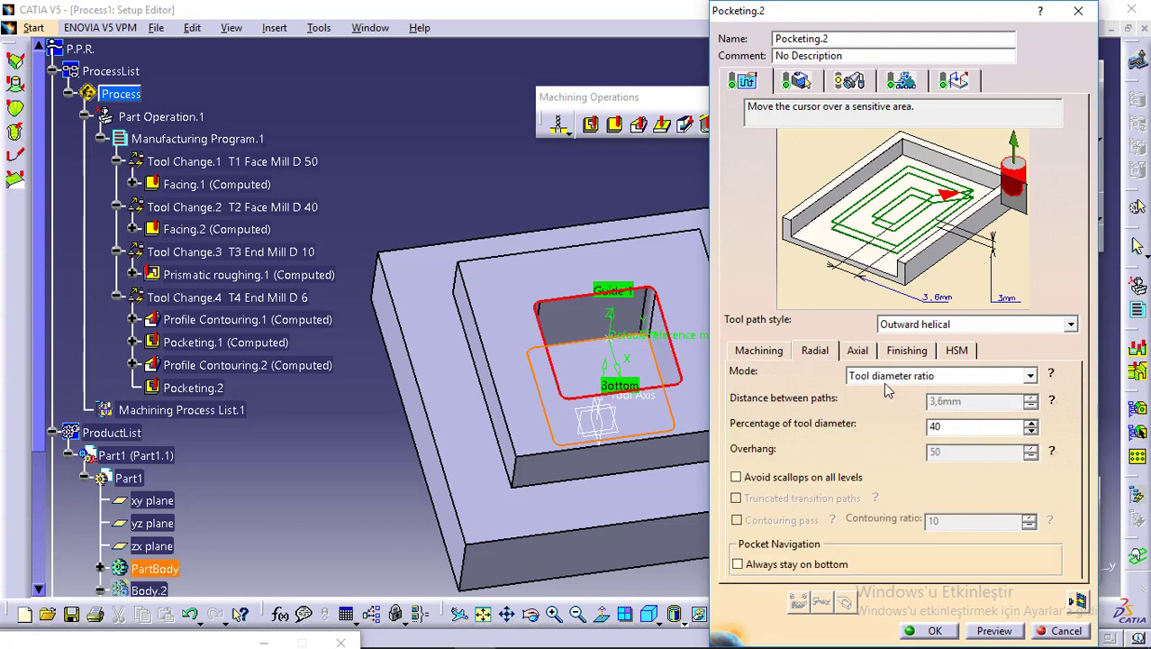
left_click(860, 353)
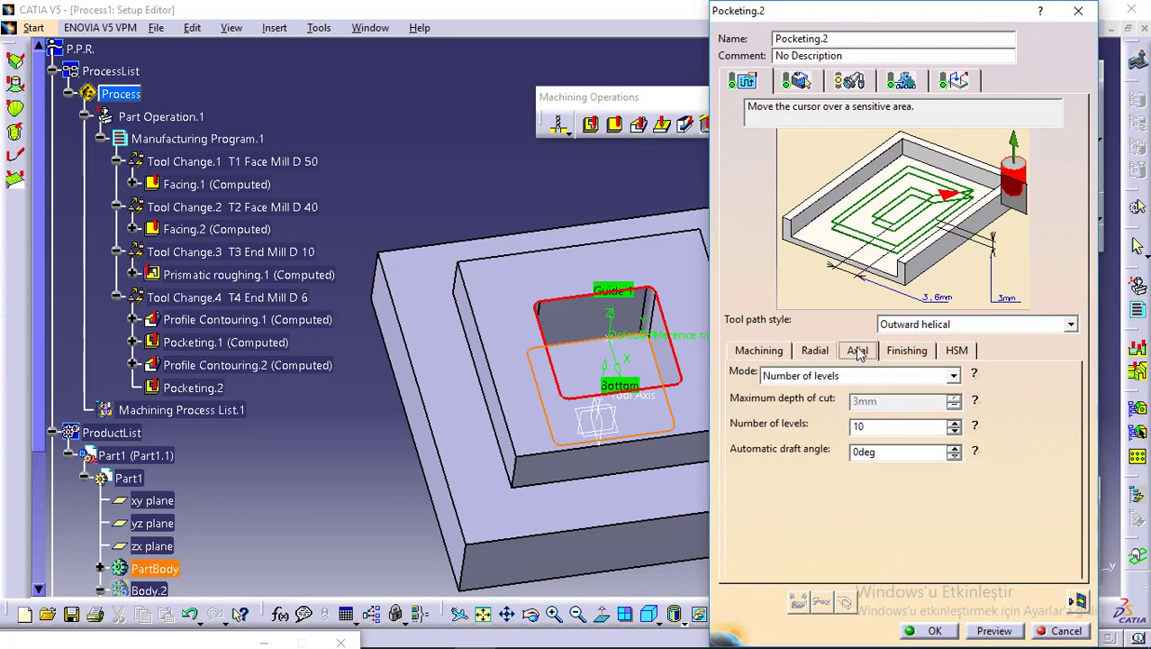
left_click(952, 375)
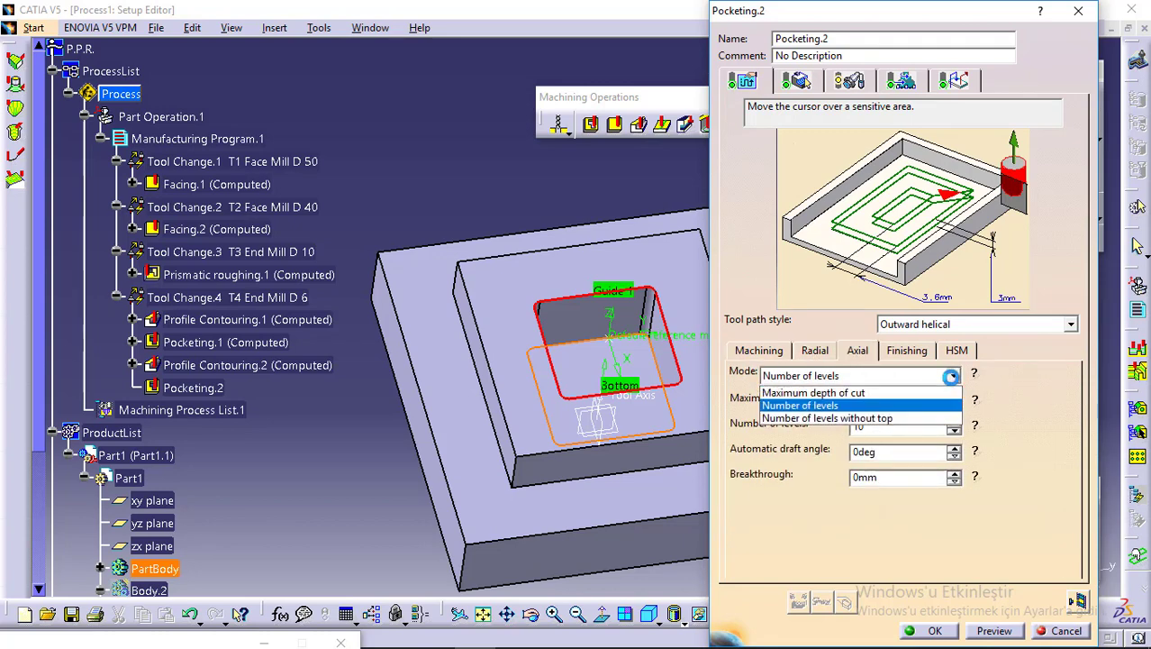
left_click(901, 394)
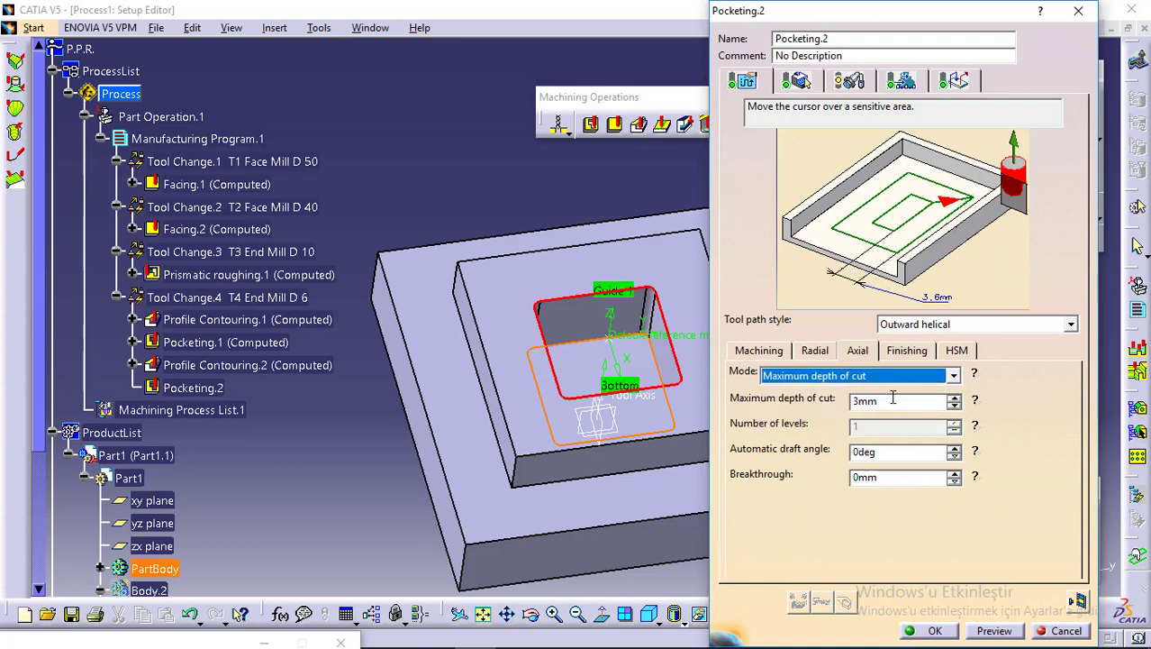
left_click_drag(893, 400, 838, 399)
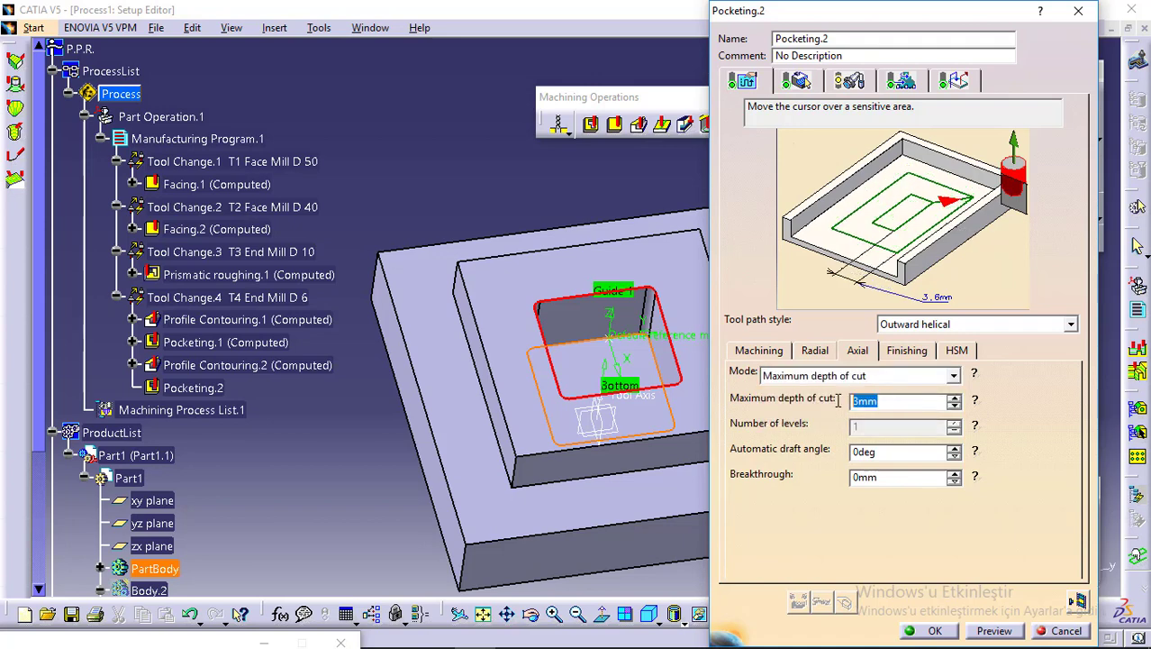
type("1mm")
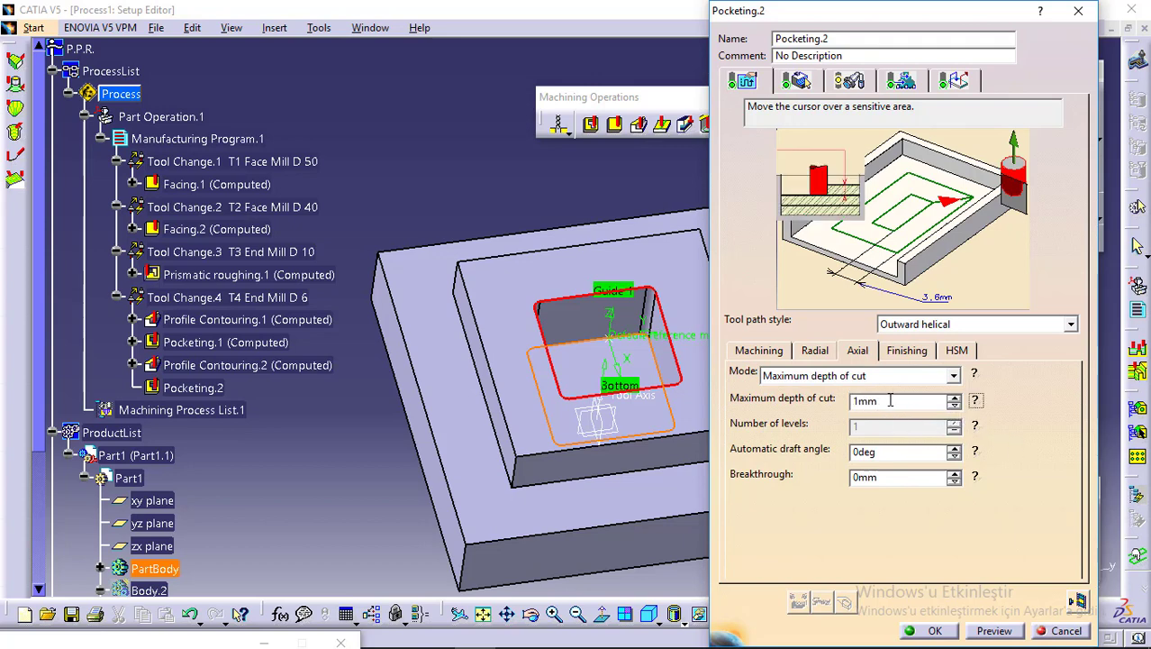
Step: Review the tool, the feeds and speeds, and the Approach and Retract macros of Pocketing.2
left_click(863, 84)
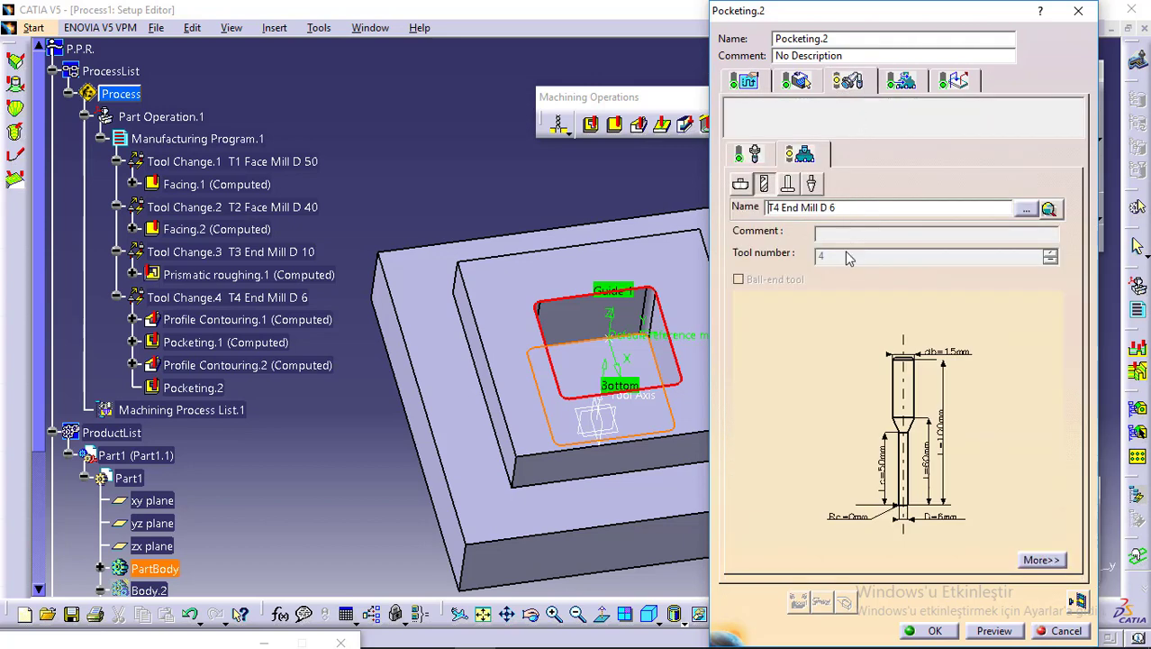
left_click(902, 83)
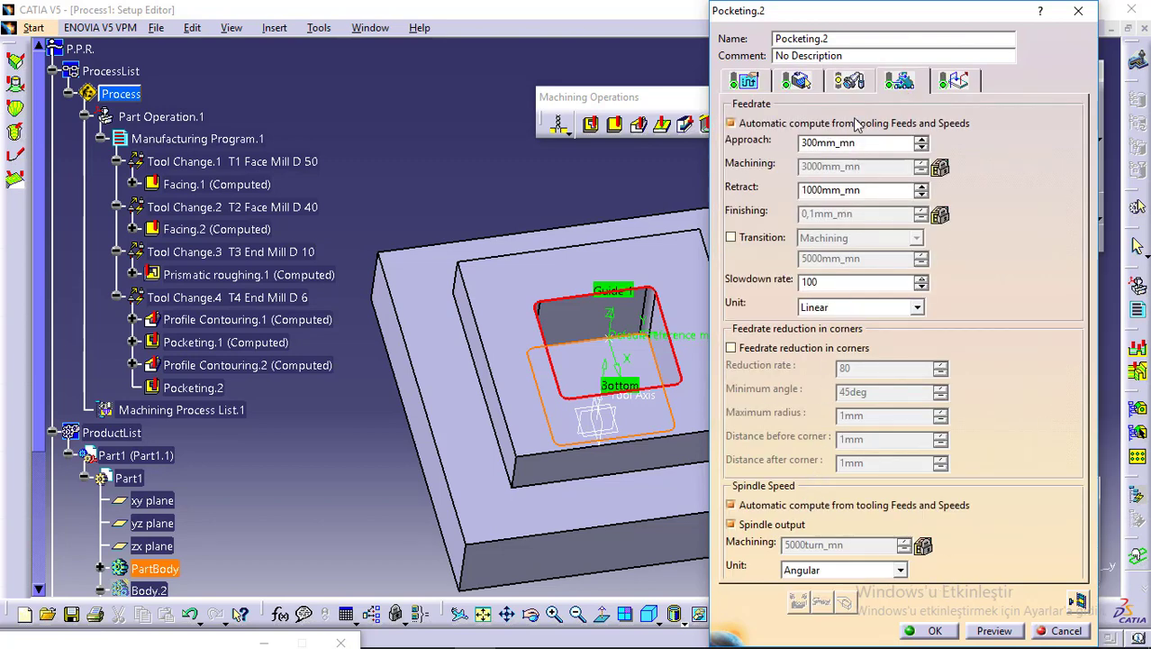
left_click(954, 82)
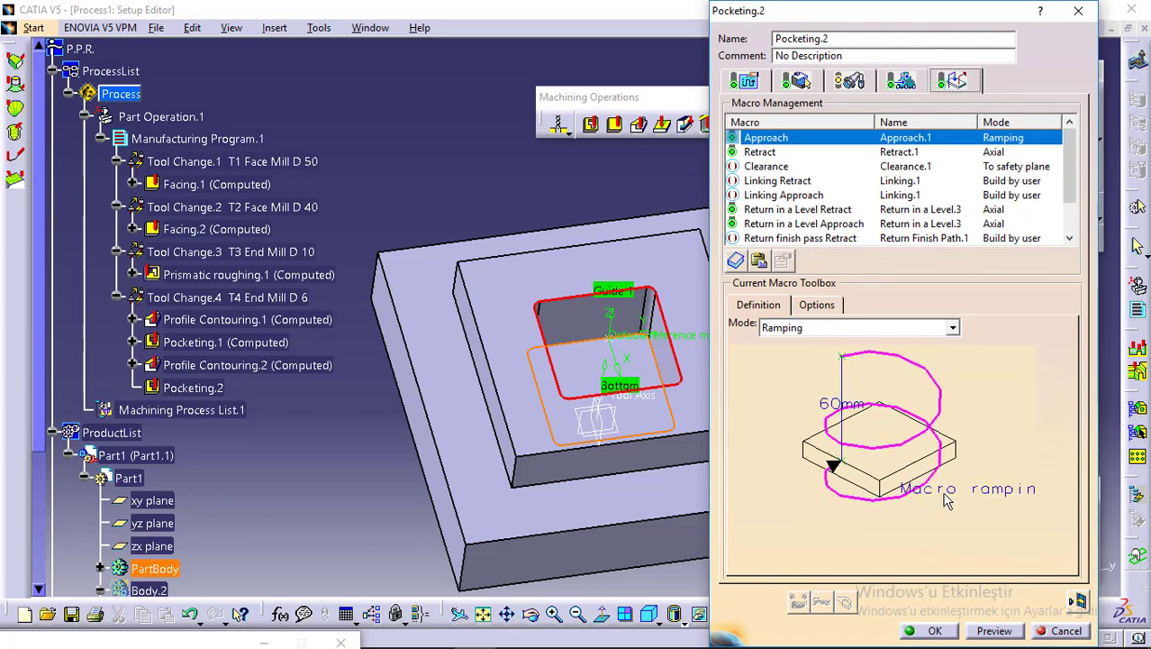
left_click(779, 152)
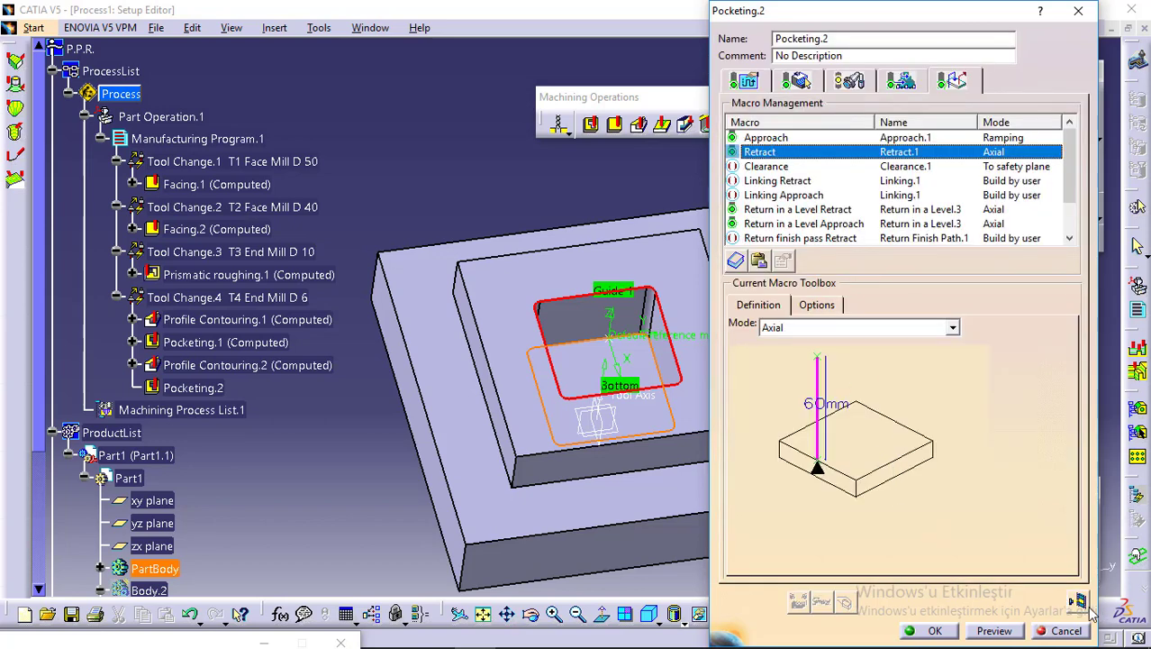
Step: Compute the tool path of Pocketing.2 and replay the tool animation from its start at a reduced speed
left_click(1080, 604)
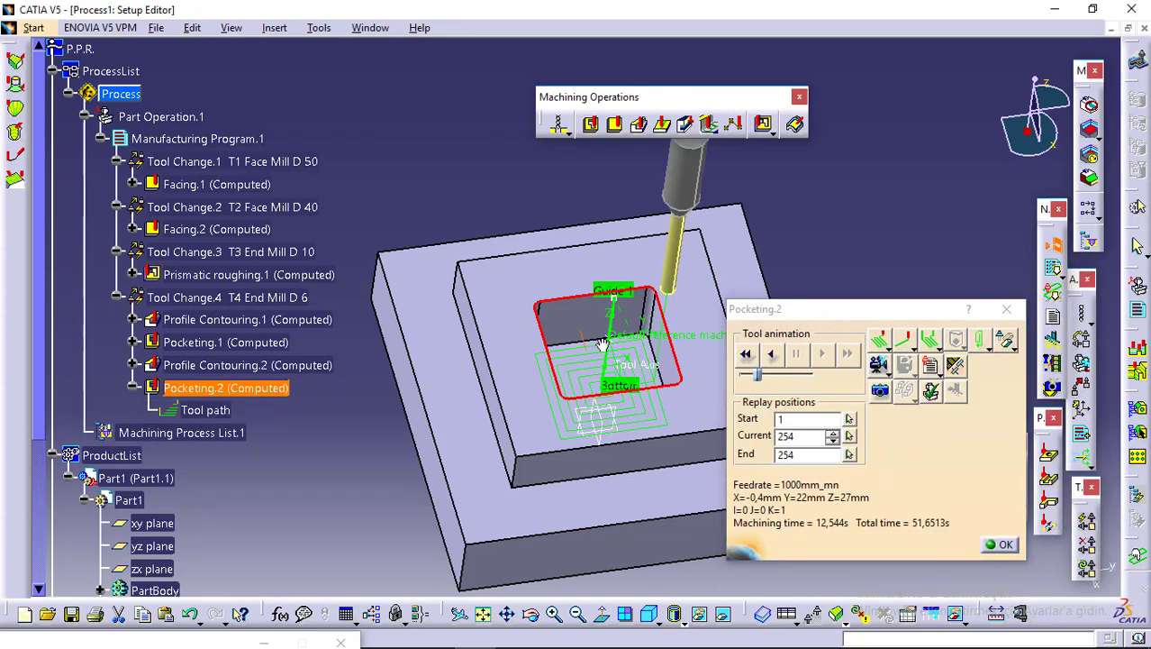
mouse_move(596, 333)
middle_mouse_down()
mouse_move(591, 254)
mouse_move(594, 298)
mouse_move(569, 338)
mouse_move(555, 246)
mouse_move(591, 312)
middle_mouse_up()
middle_click_drag(514, 300, 759, 396)
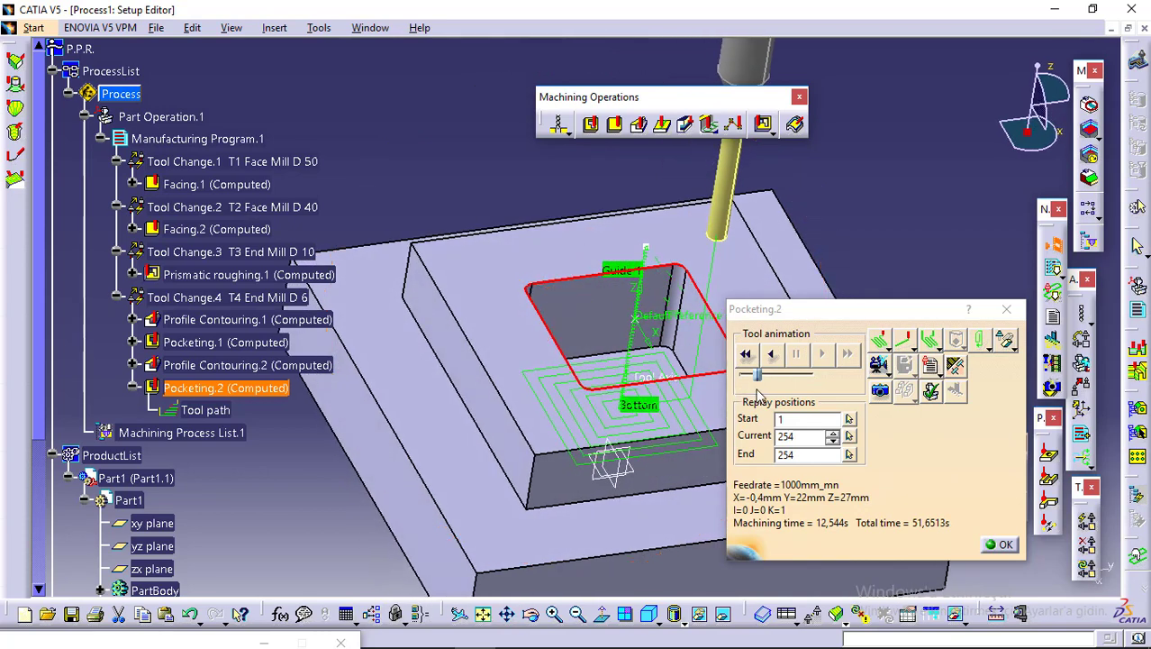
left_click(760, 376)
left_click(745, 354)
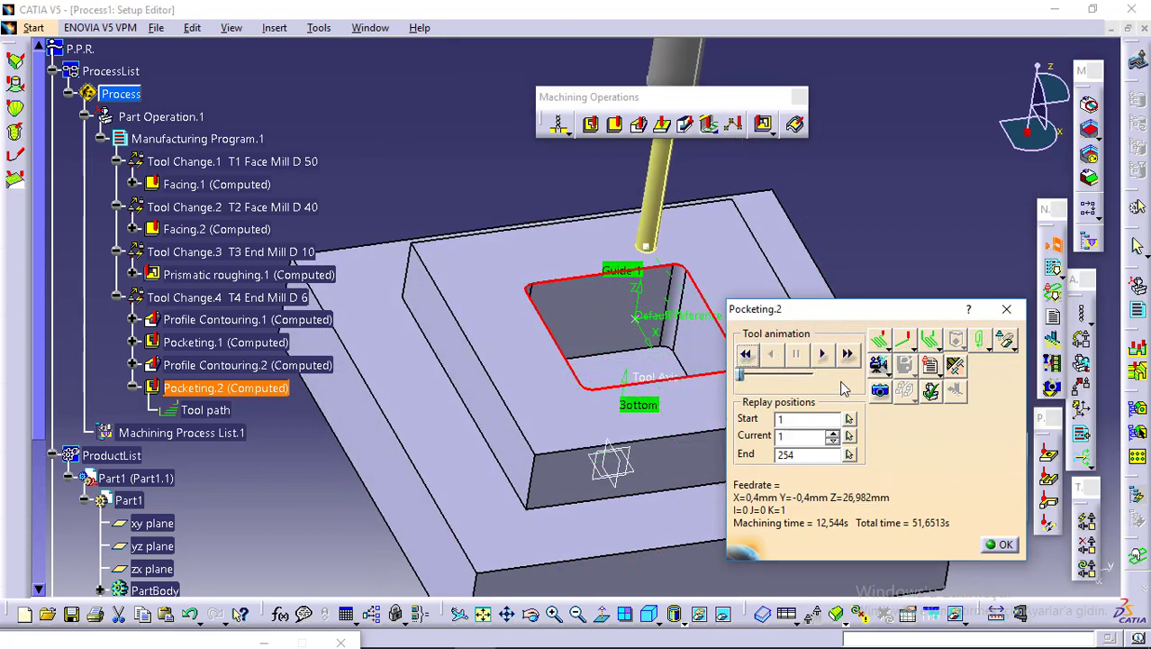
left_click(822, 356)
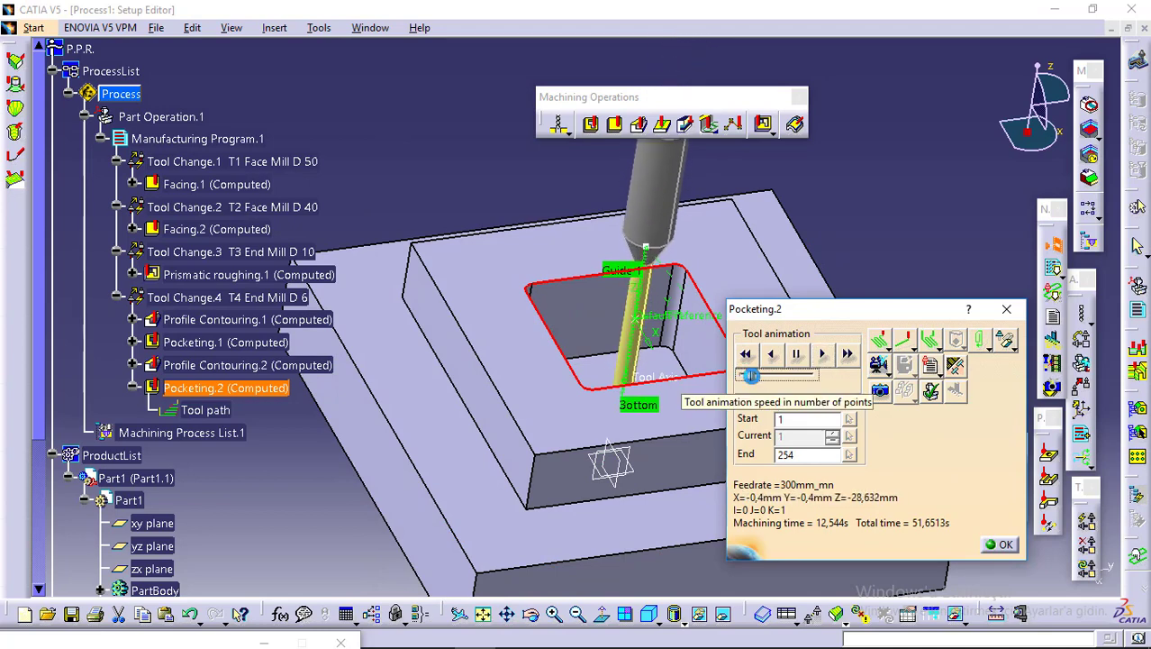
left_click_drag(750, 376, 731, 379)
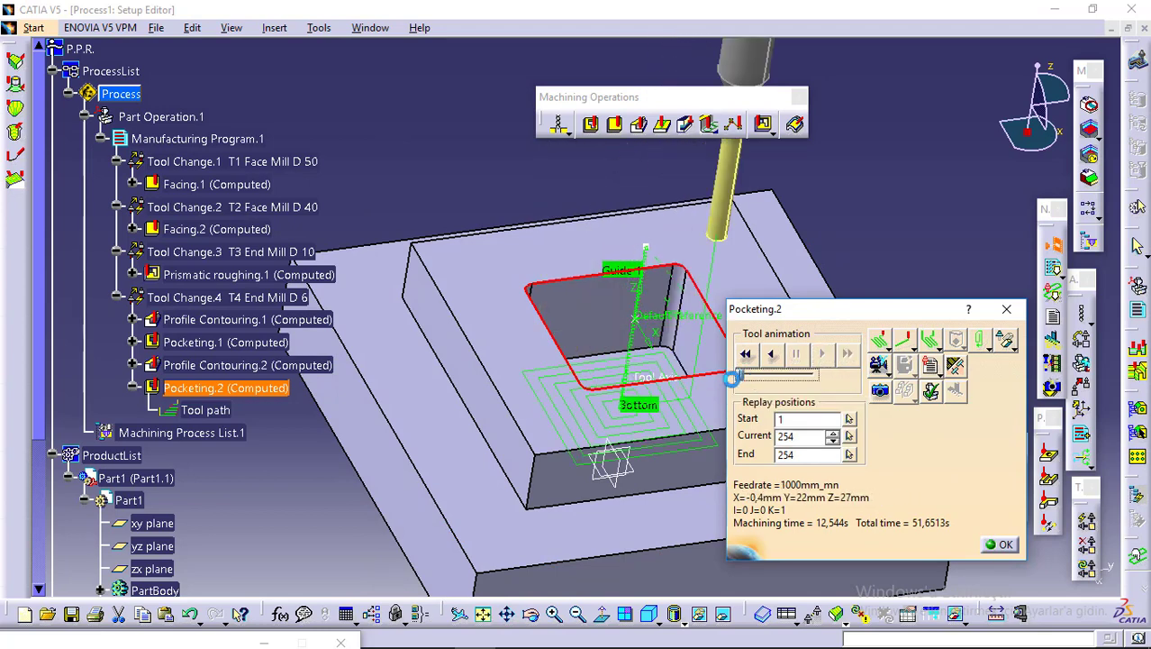
left_click(1003, 544)
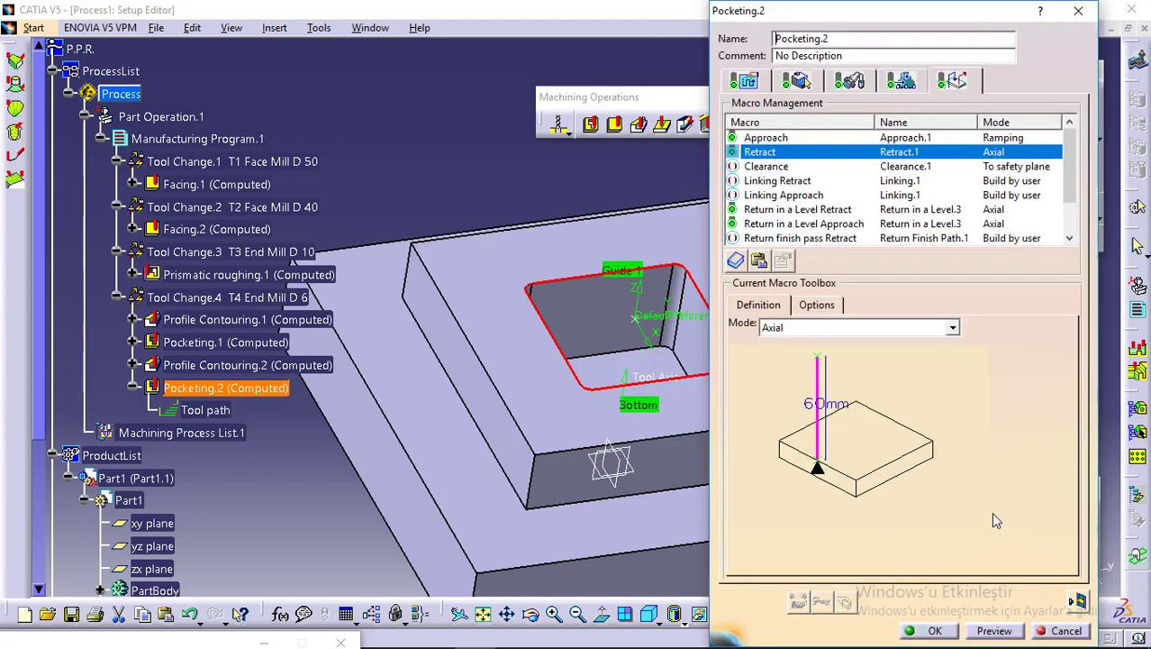
Step: Try a Retract distance of 5 mm for Pocketing.2 and replay its tool path from the start
double_click(847, 413)
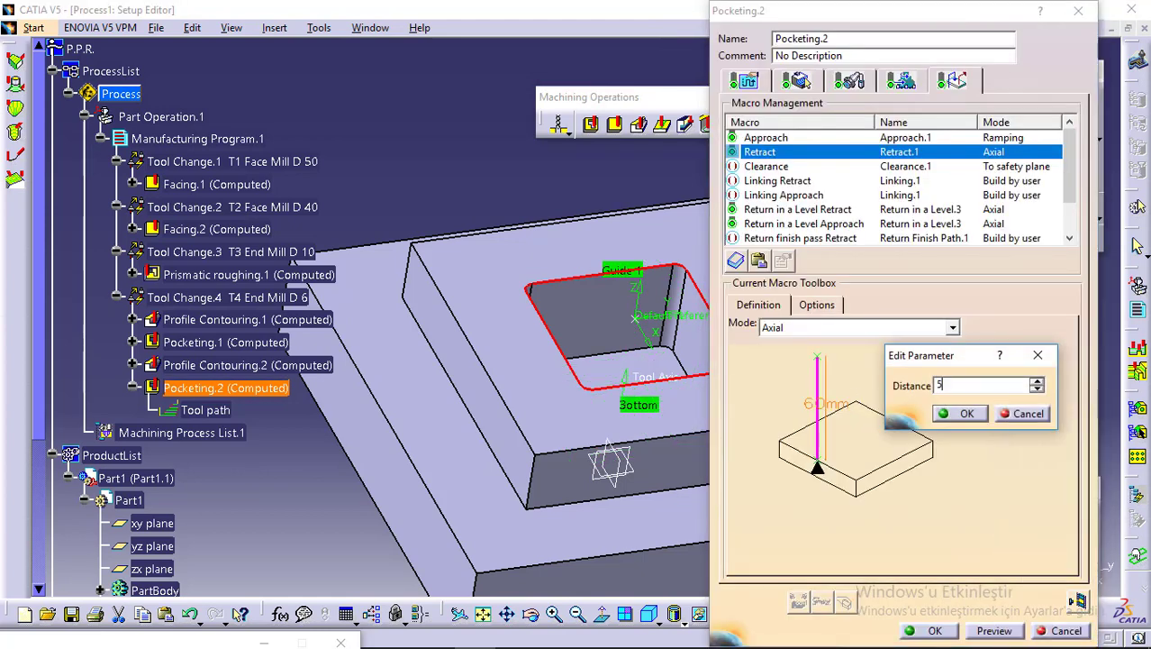
left_click(967, 413)
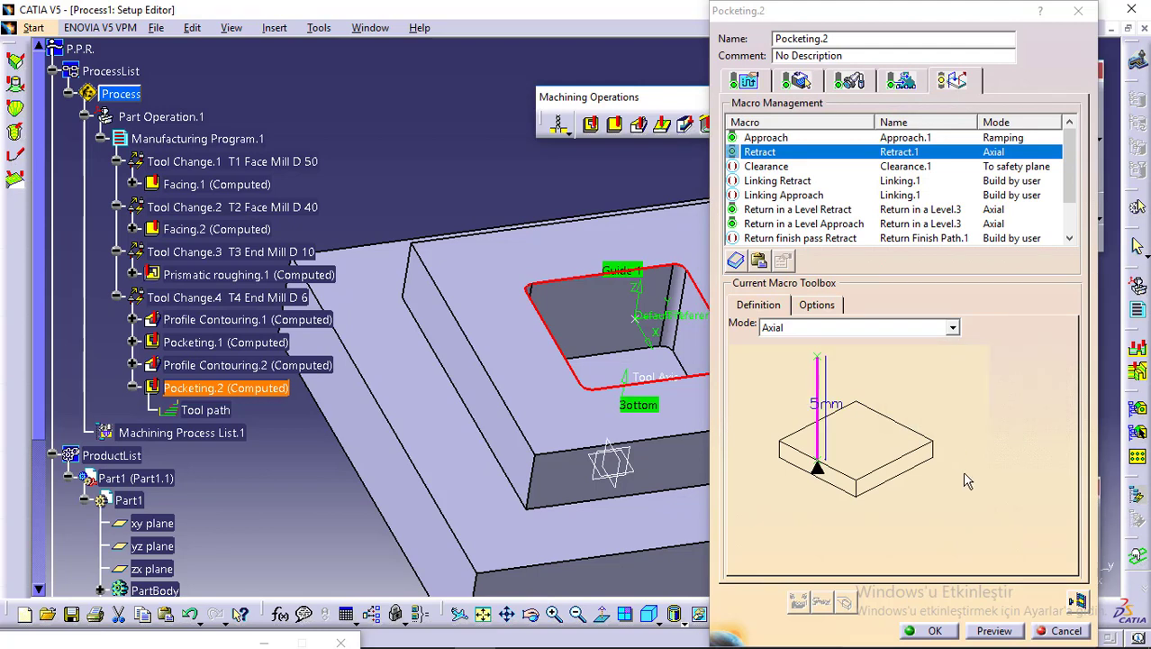
left_click(1074, 598)
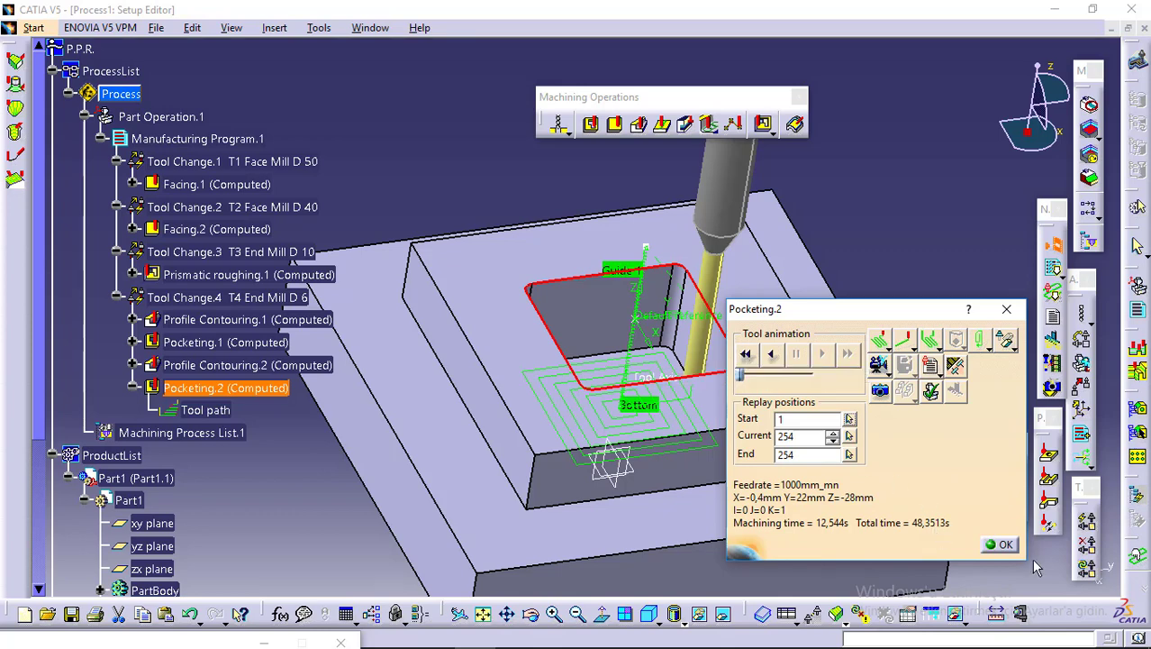
left_click(746, 357)
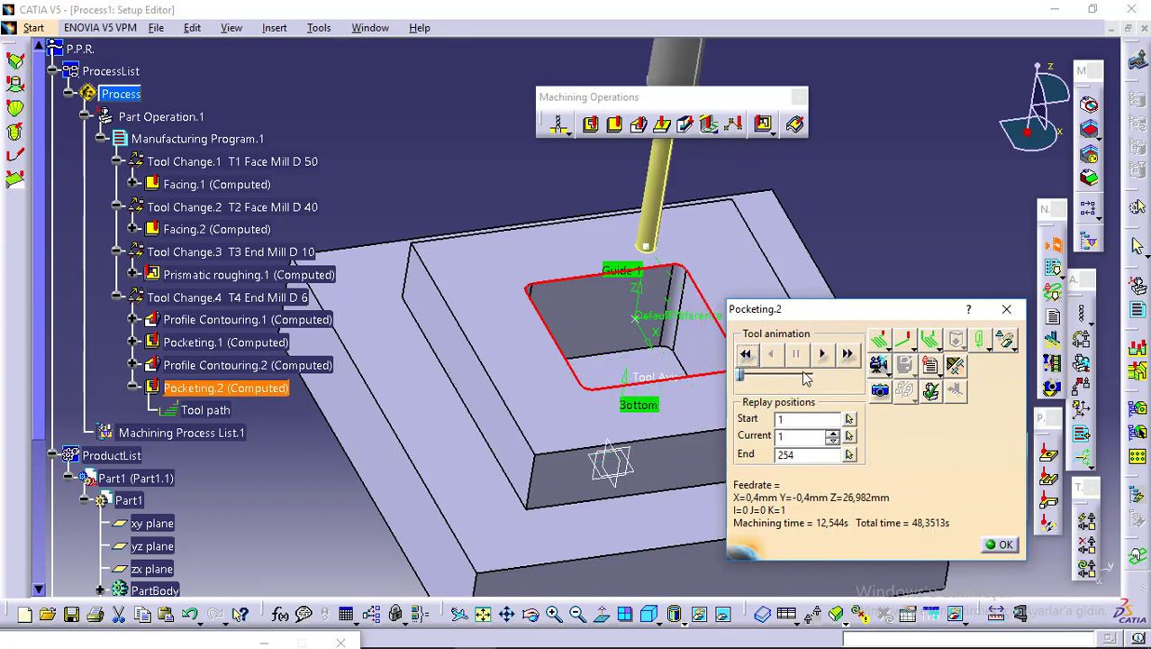
left_click(821, 356)
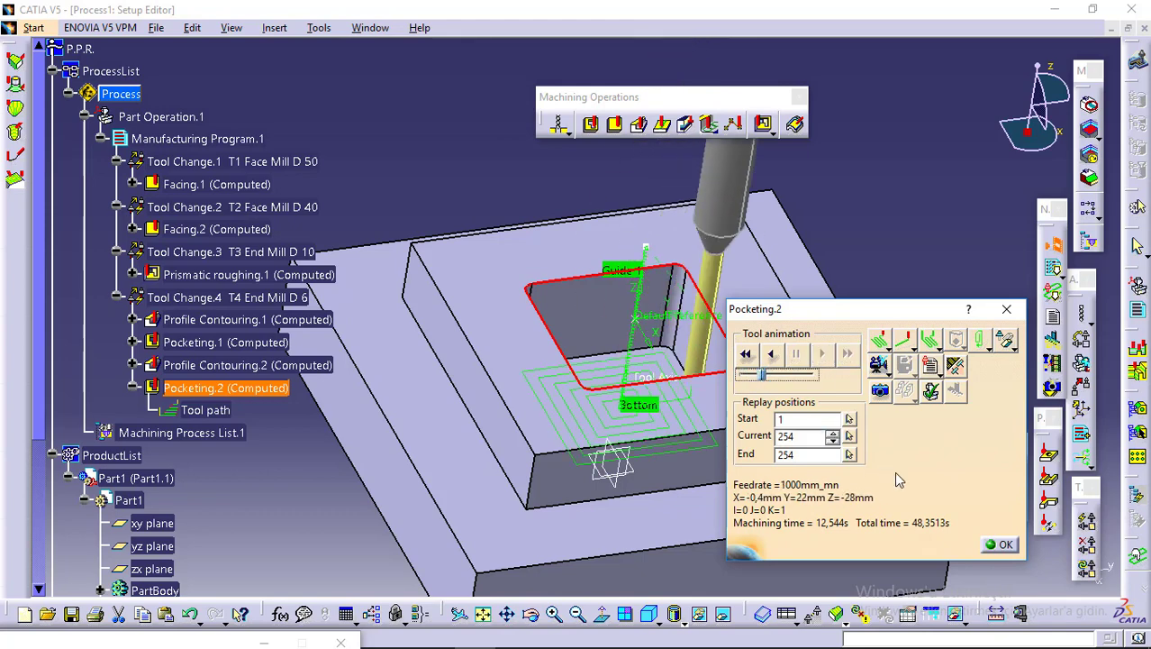
left_click(1000, 543)
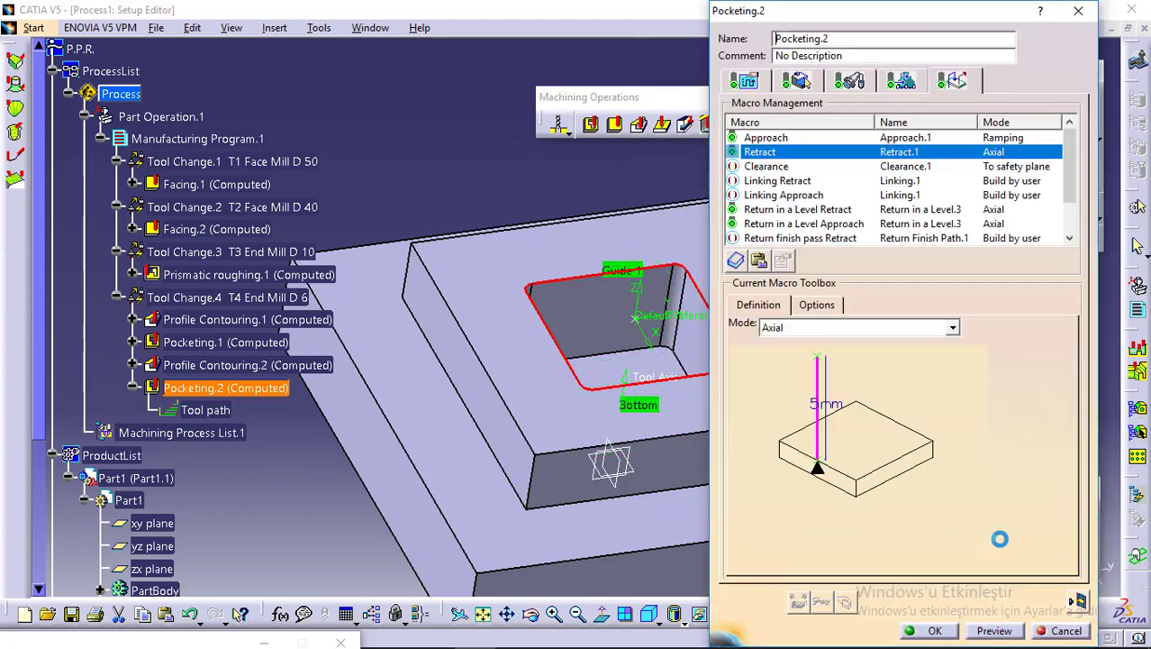
Step: Set the axial distance of the Retract macro of Pocketing.2 to 60 mm
double_click(837, 408)
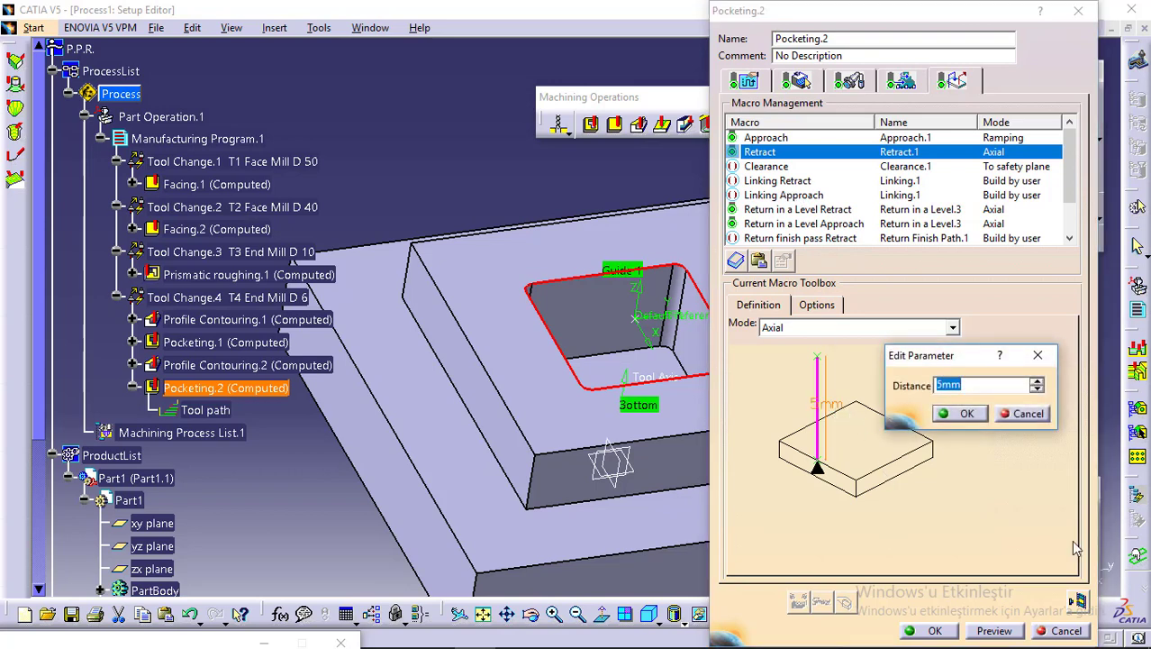
type("60")
left_click(960, 414)
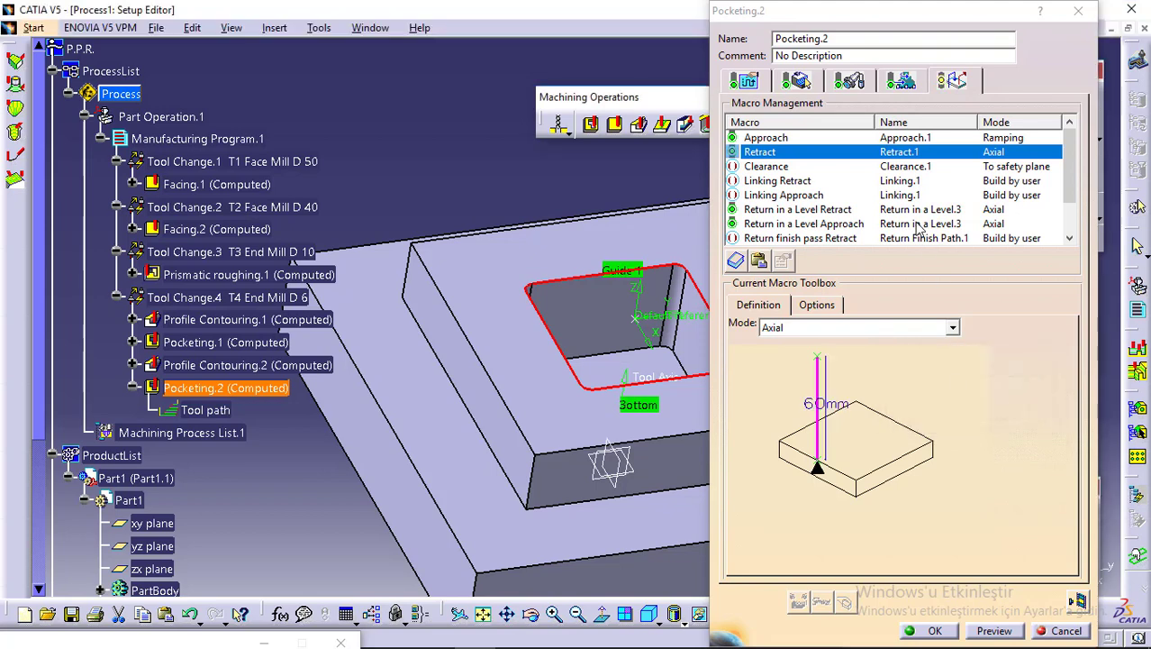
Step: Set the vertical safety distance of the ramping Approach macro to 5 mm and replay the recomputed tool path
left_click(768, 138)
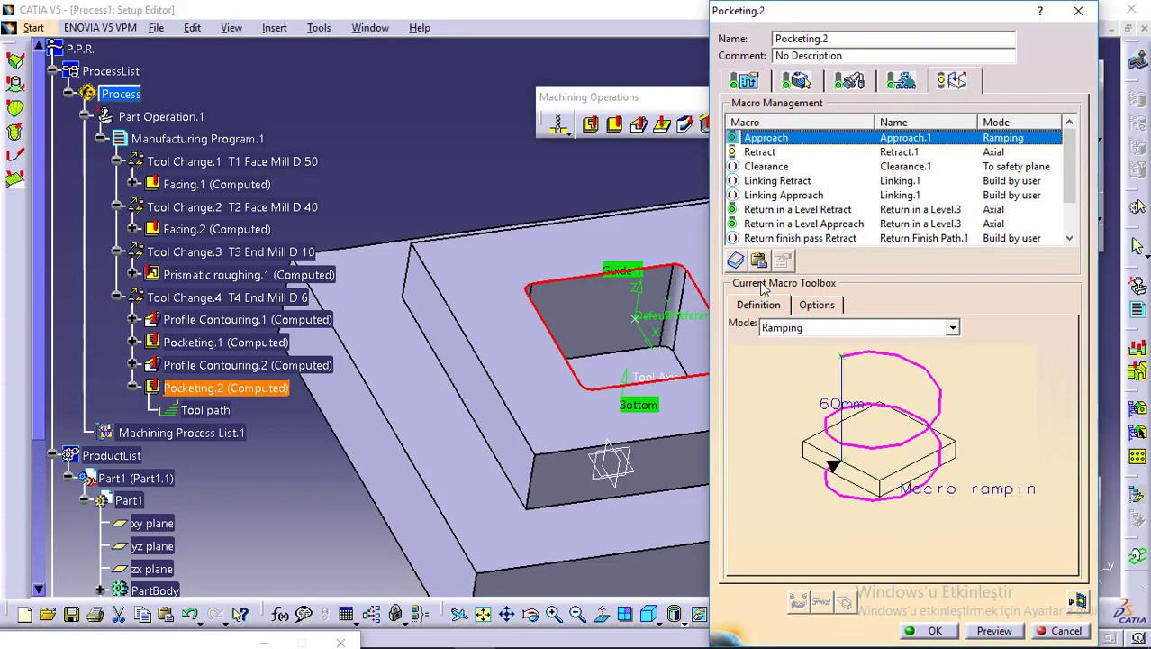
double_click(826, 407)
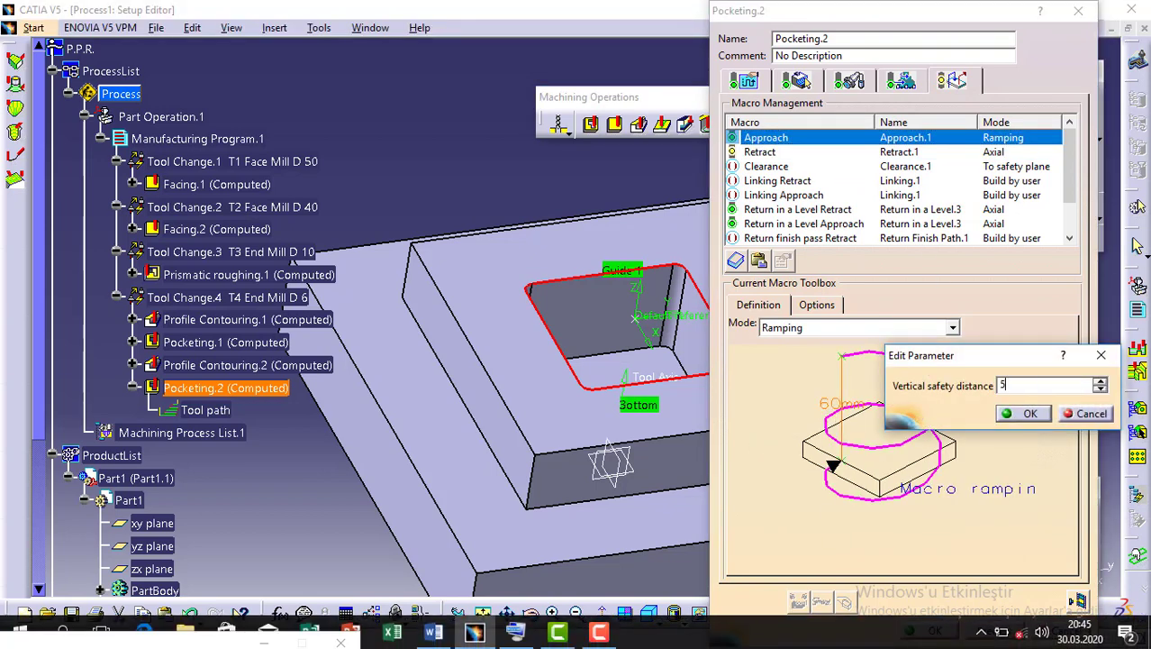
type("5")
left_click(1022, 413)
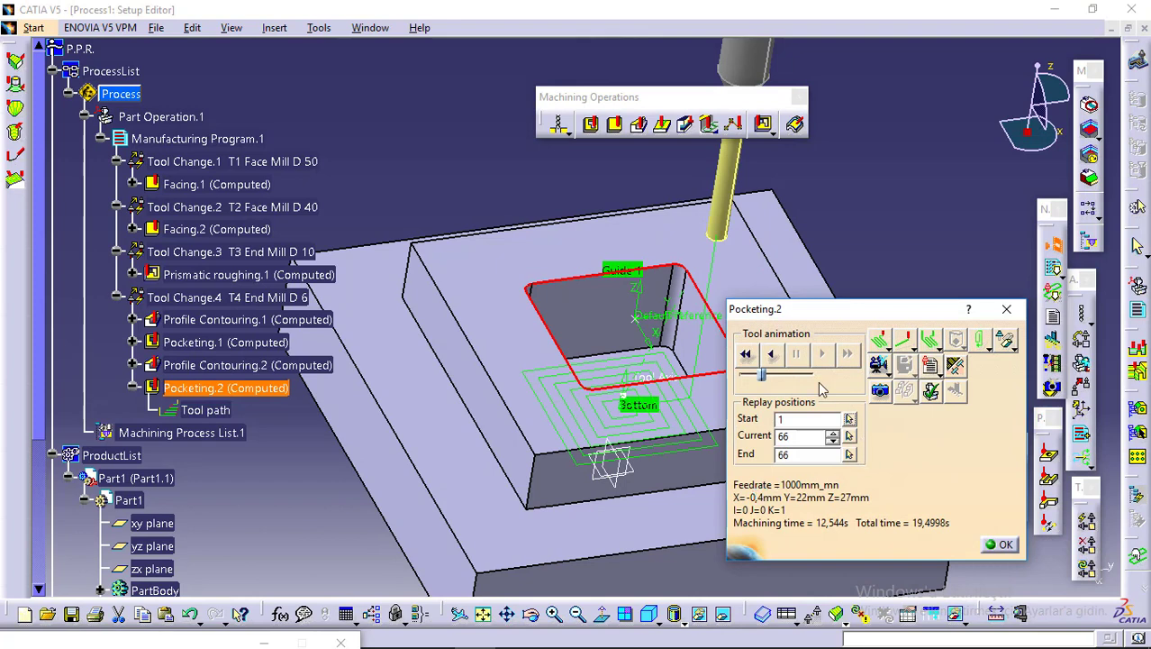
left_click(746, 356)
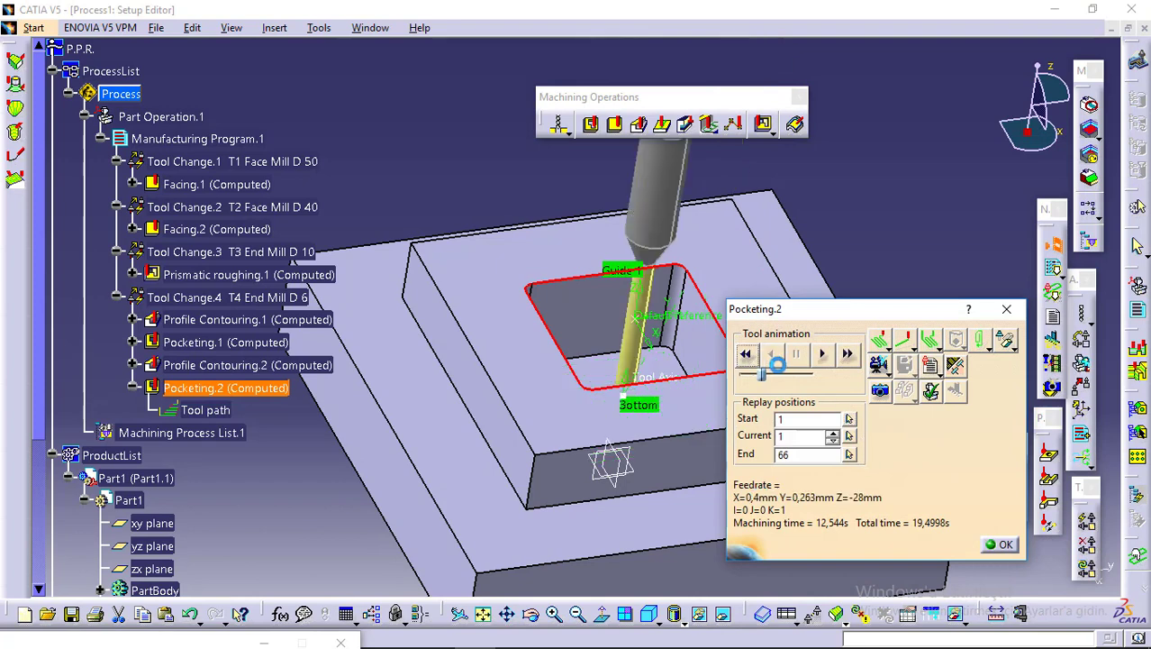
left_click(824, 355)
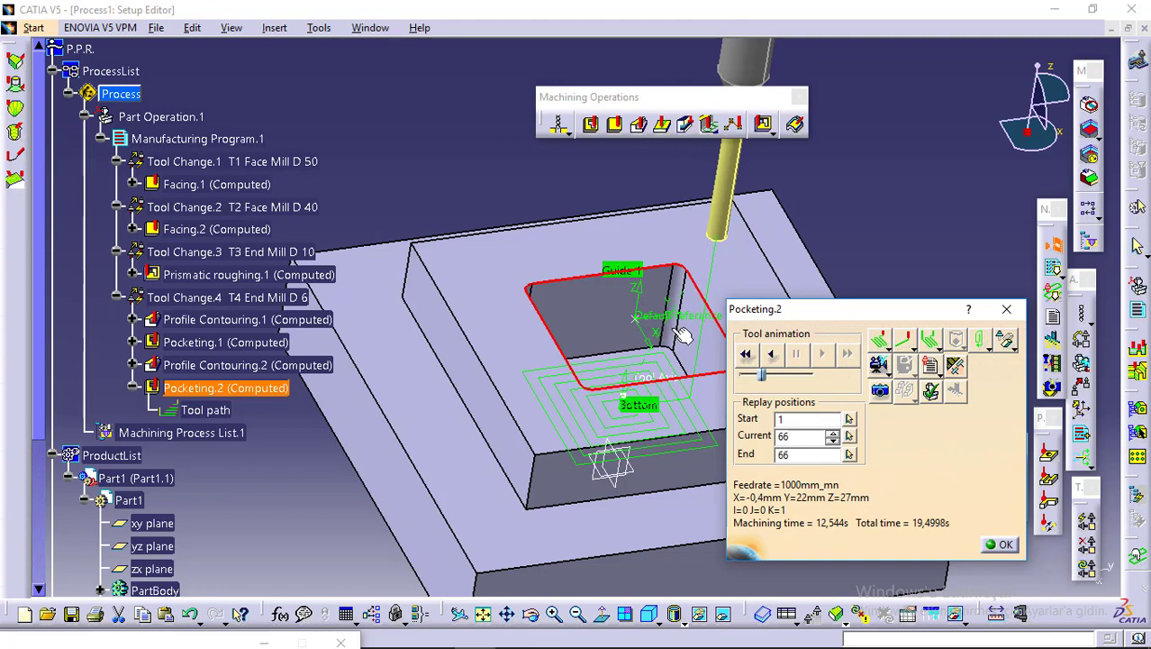
Step: Run the material removal video of the whole manufacturing program and accept the Pocketing.2 operation
left_click(902, 390)
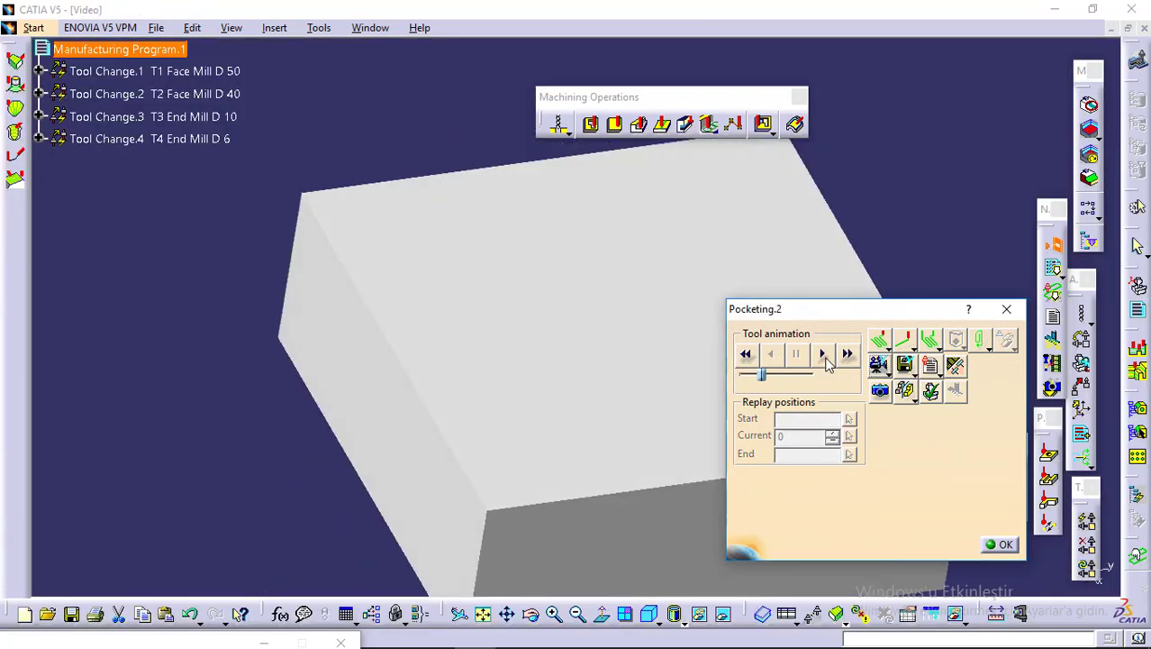
left_click(823, 355)
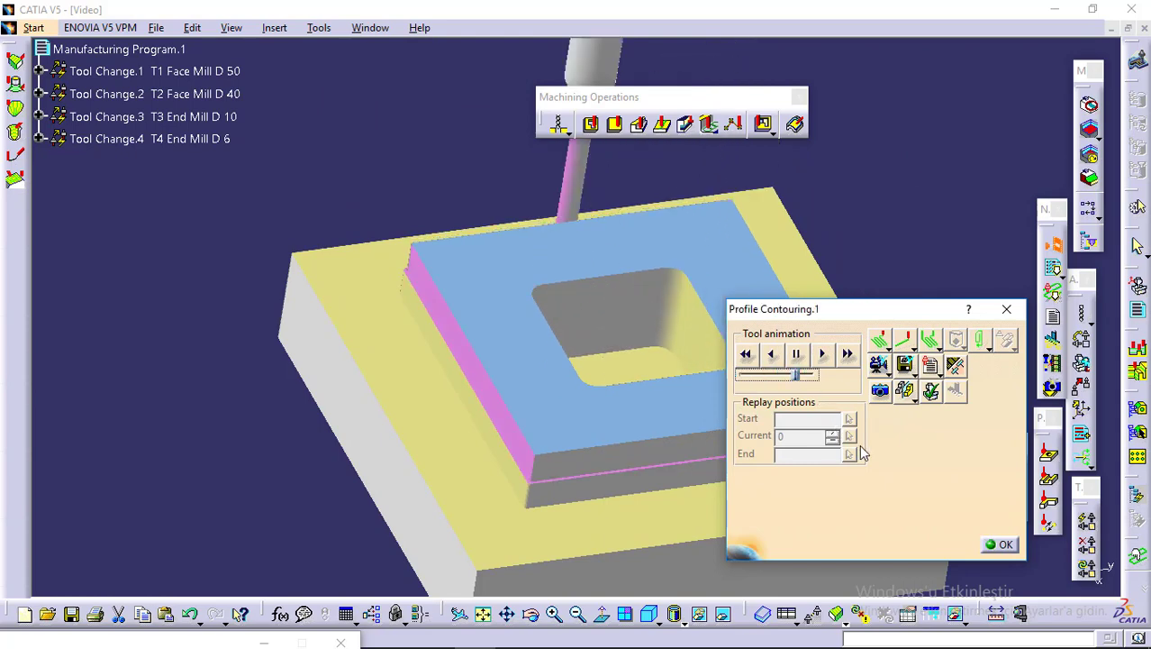
middle_click_drag(617, 438, 456, 481)
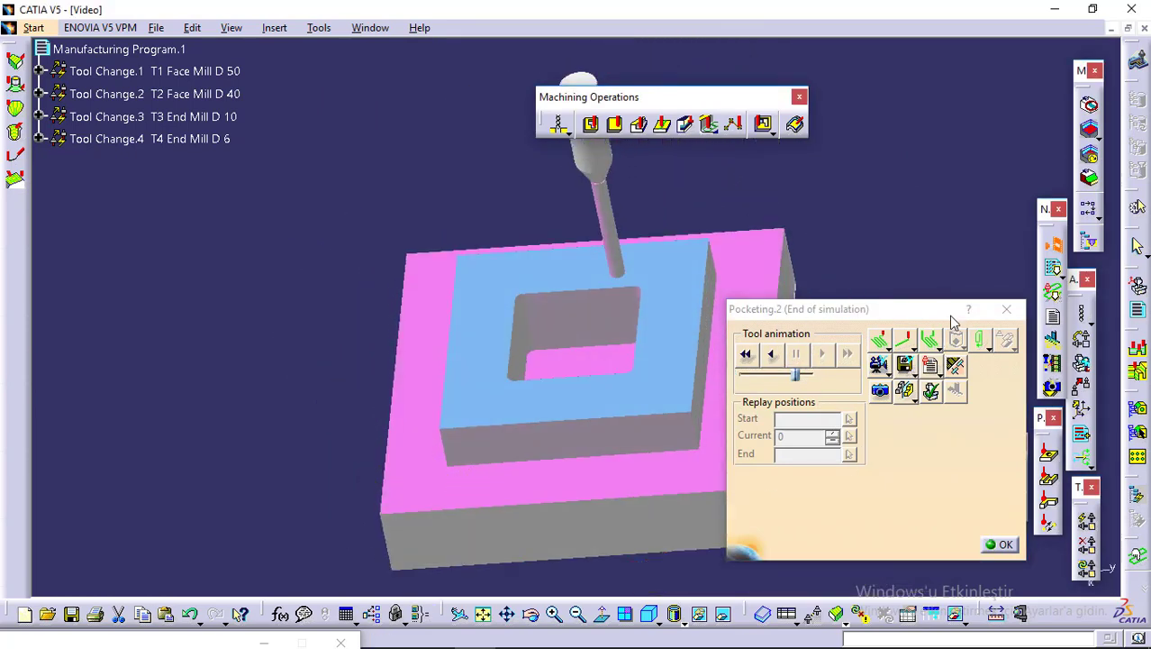
left_click_drag(935, 309, 952, 298)
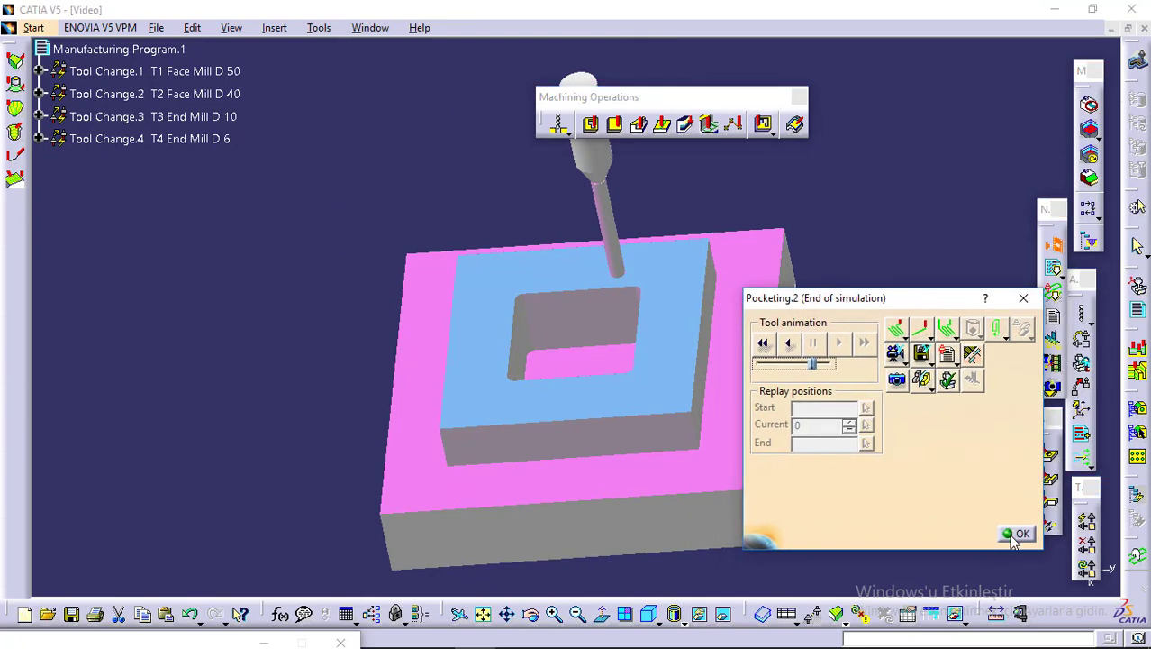
left_click(1016, 534)
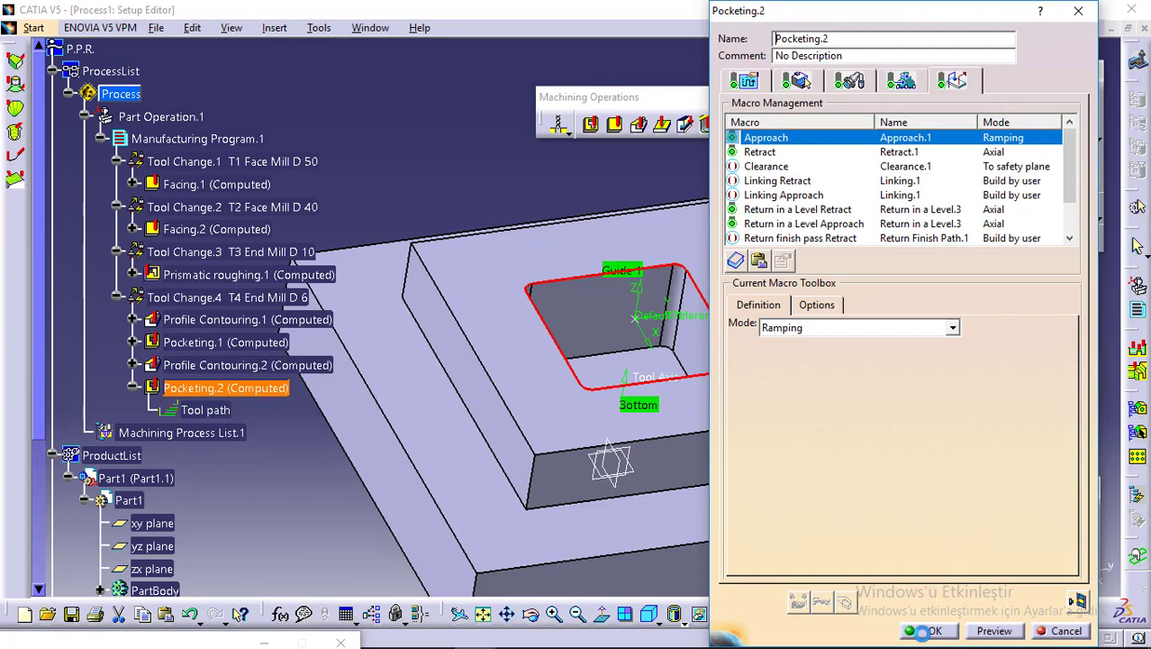
left_click(925, 631)
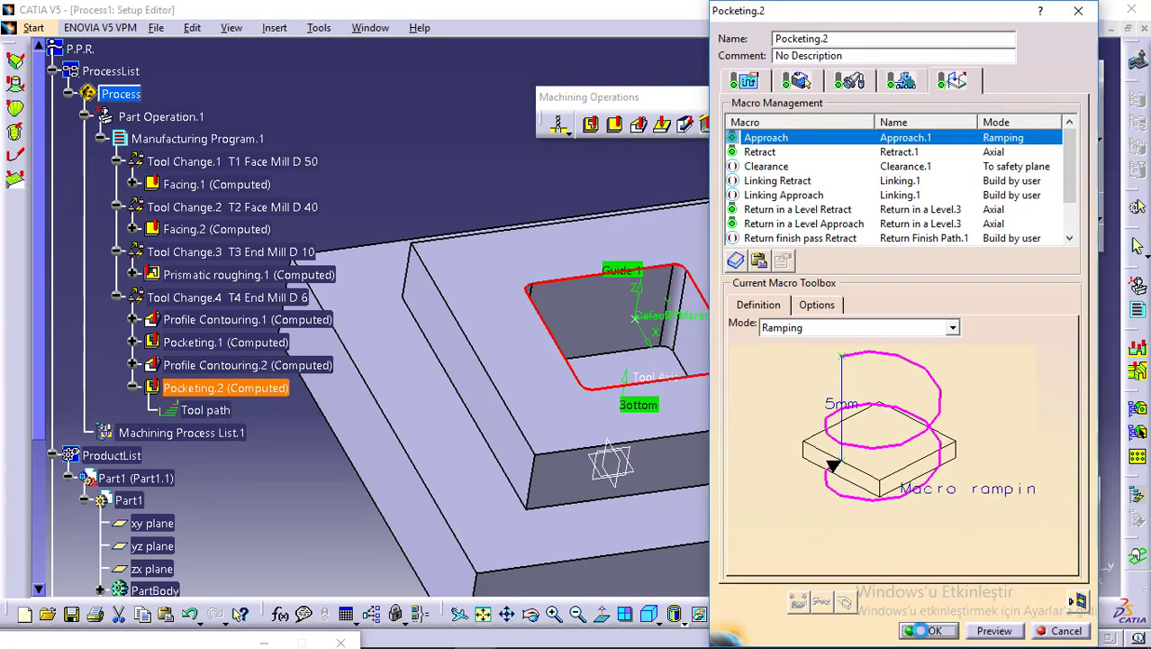
left_click(926, 631)
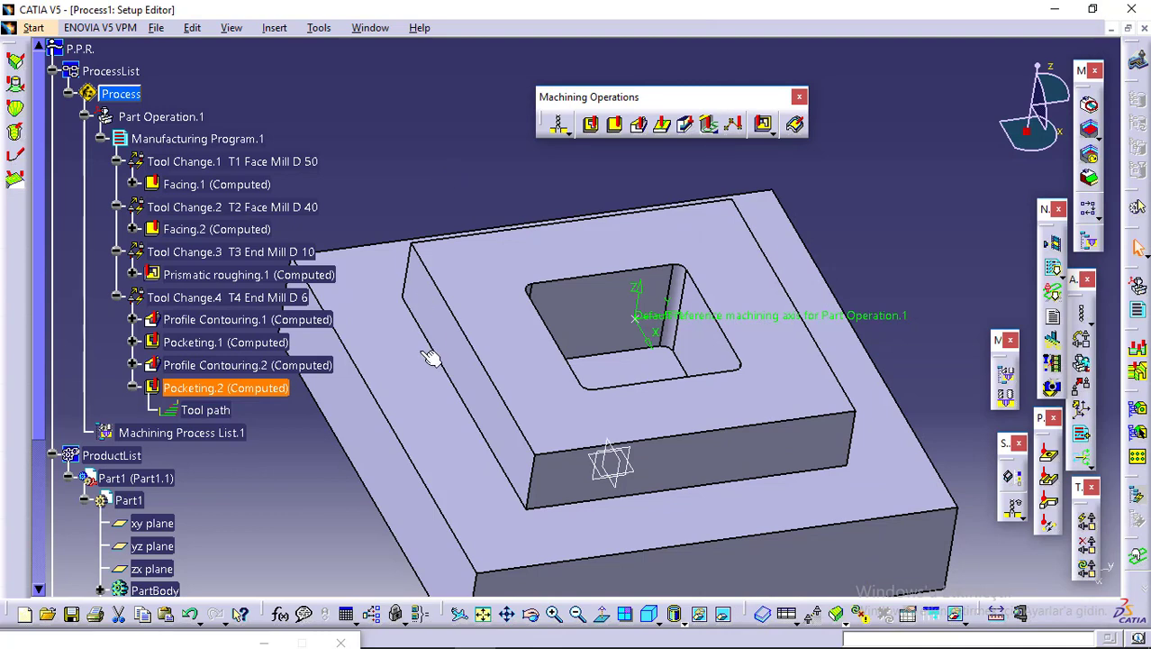
Step: Switch to the Word guide and return to its beginning, the heading "Prizmatik işleme işlem sırası"
mouse_move(469, 645)
left_click(433, 633)
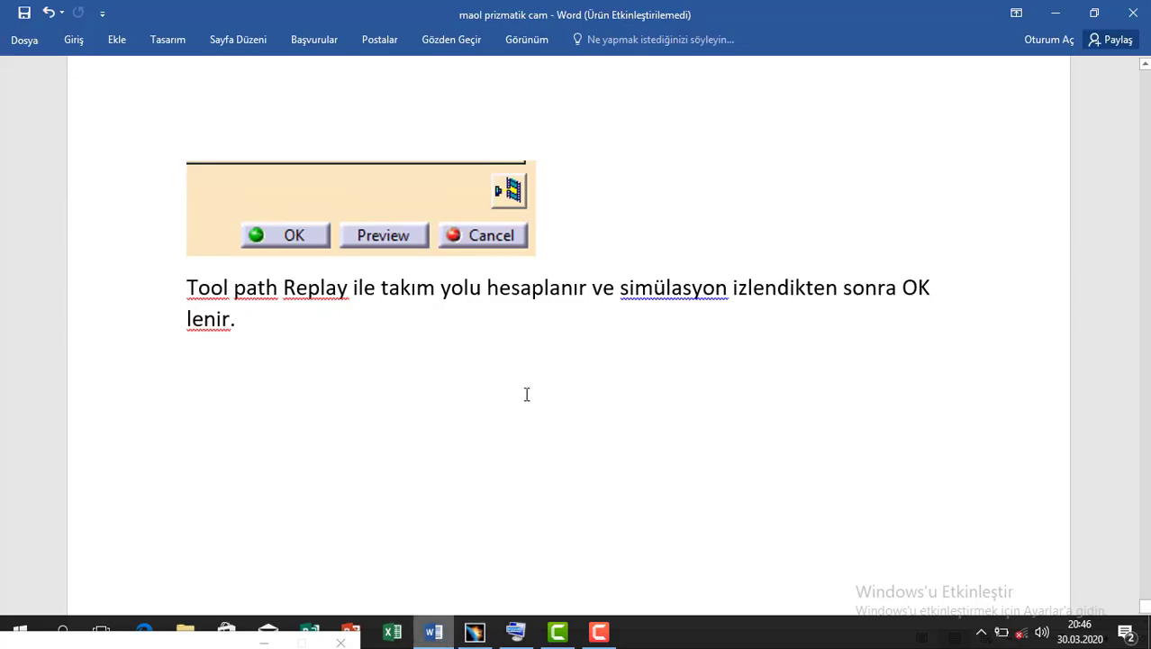
scroll(526, 393, "up", 15)
scroll(863, 398, "up", 4)
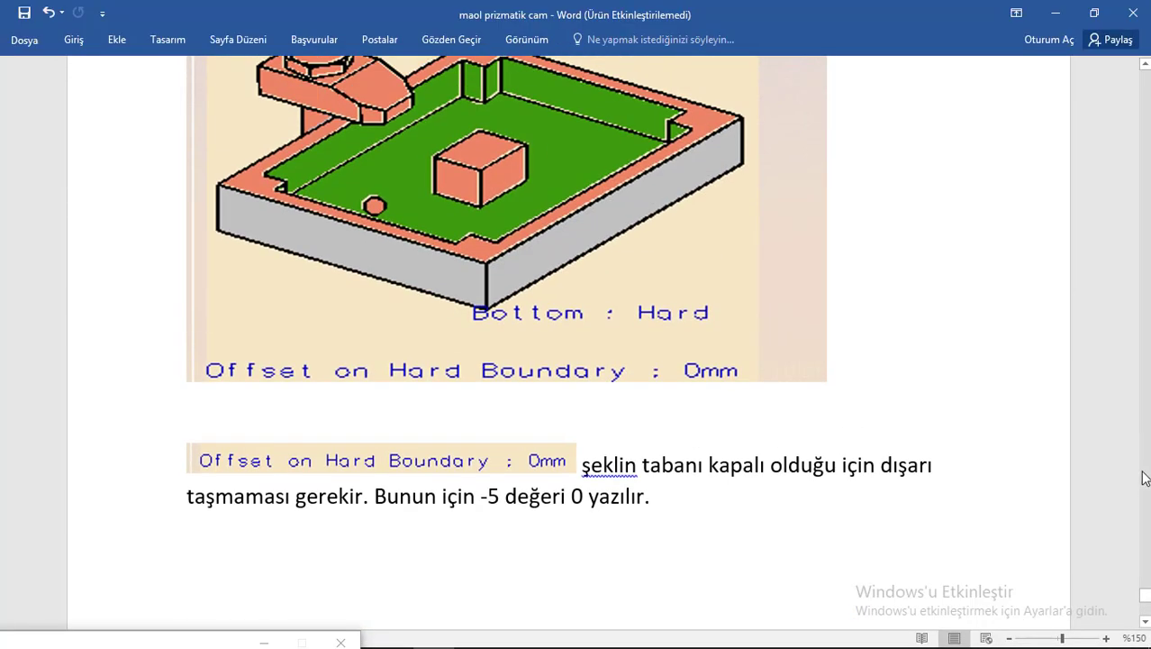
left_click_drag(1145, 598, 1145, 76)
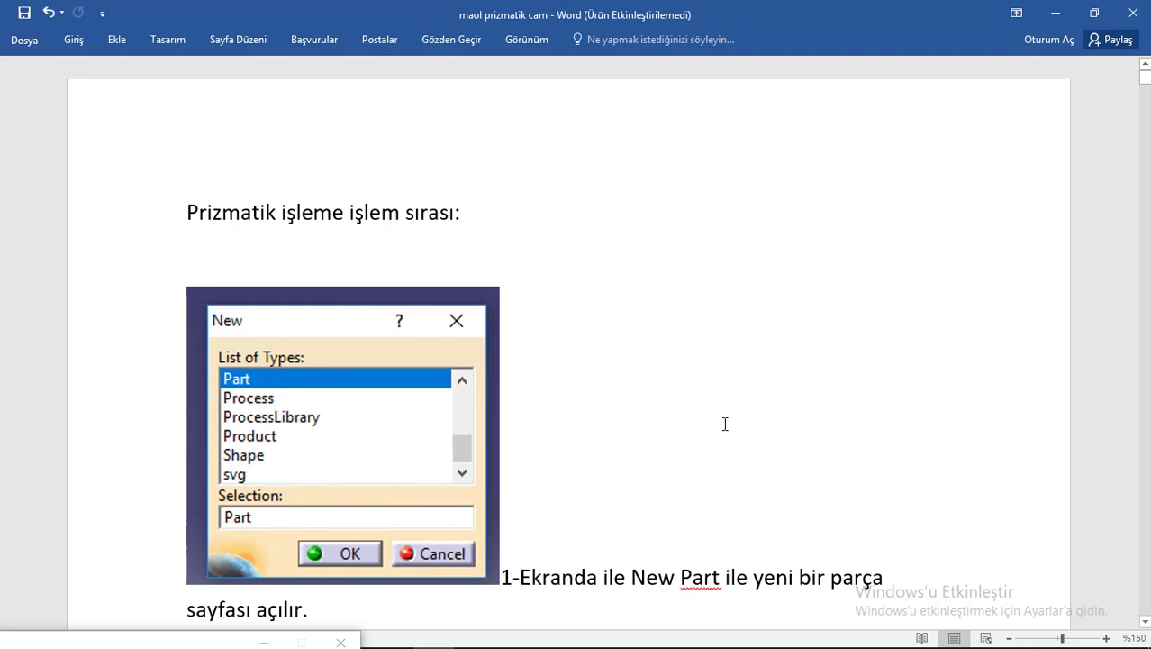
Step: Review guide items 1 to 7 on modelling the part: new Part, XY-plane sketch, Multi-Pad heights, 3 mm edge fillets and renaming the PartBody
scroll(725, 424, "down", 4)
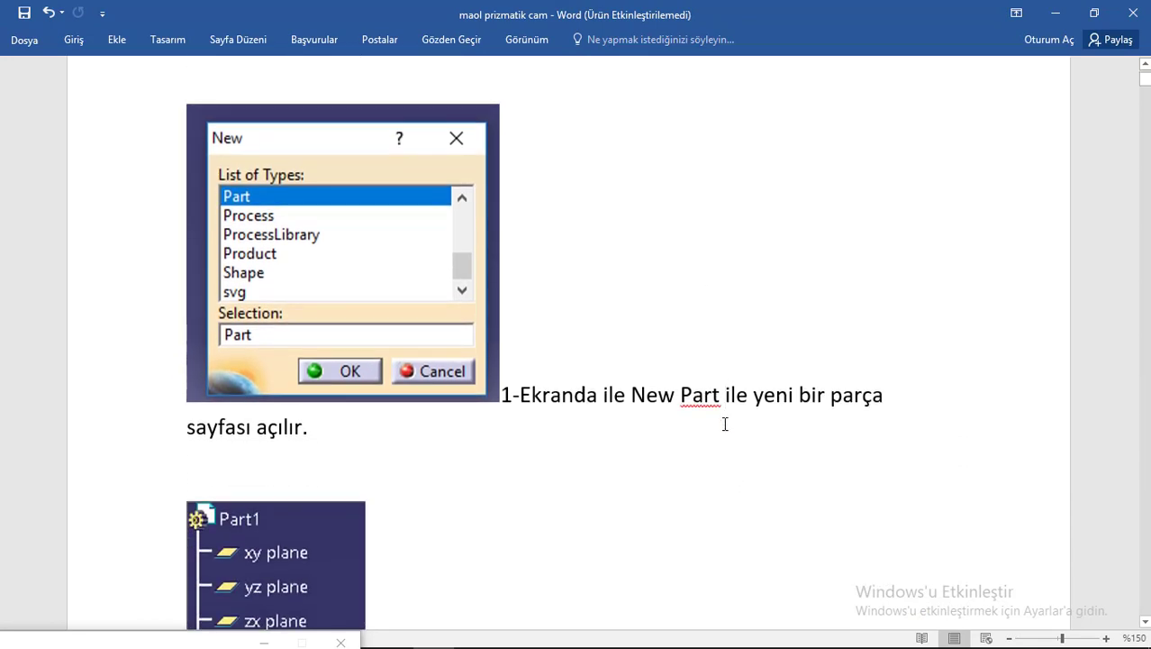
scroll(725, 424, "down", 10)
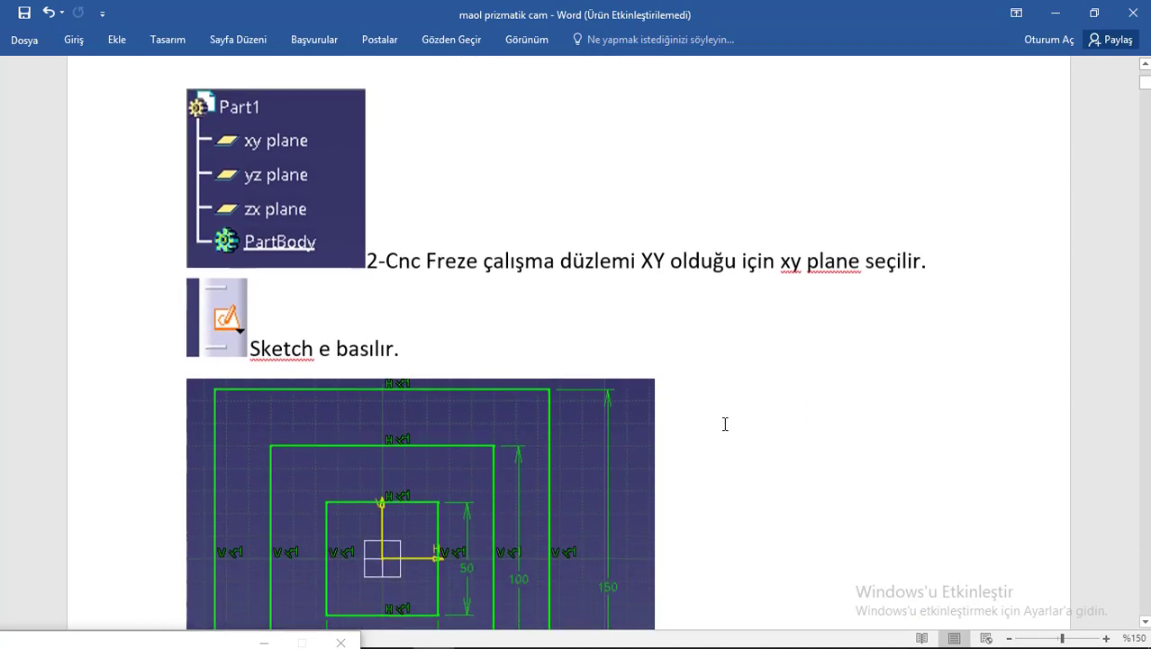
scroll(725, 423, "down", 11)
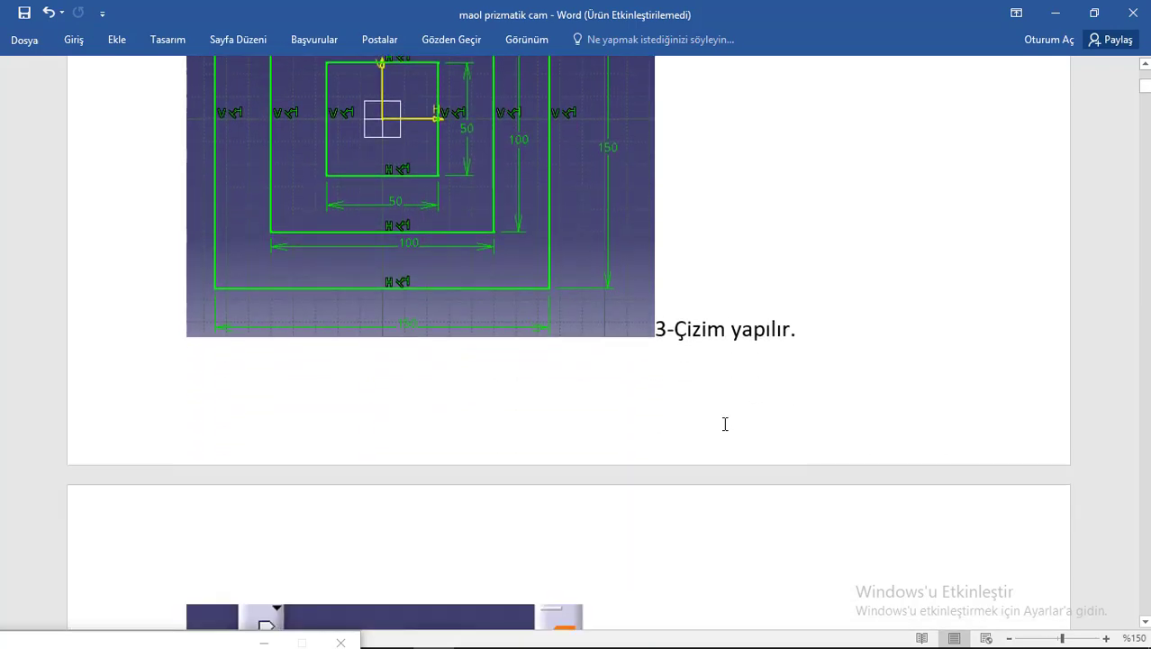
scroll(725, 423, "down", 14)
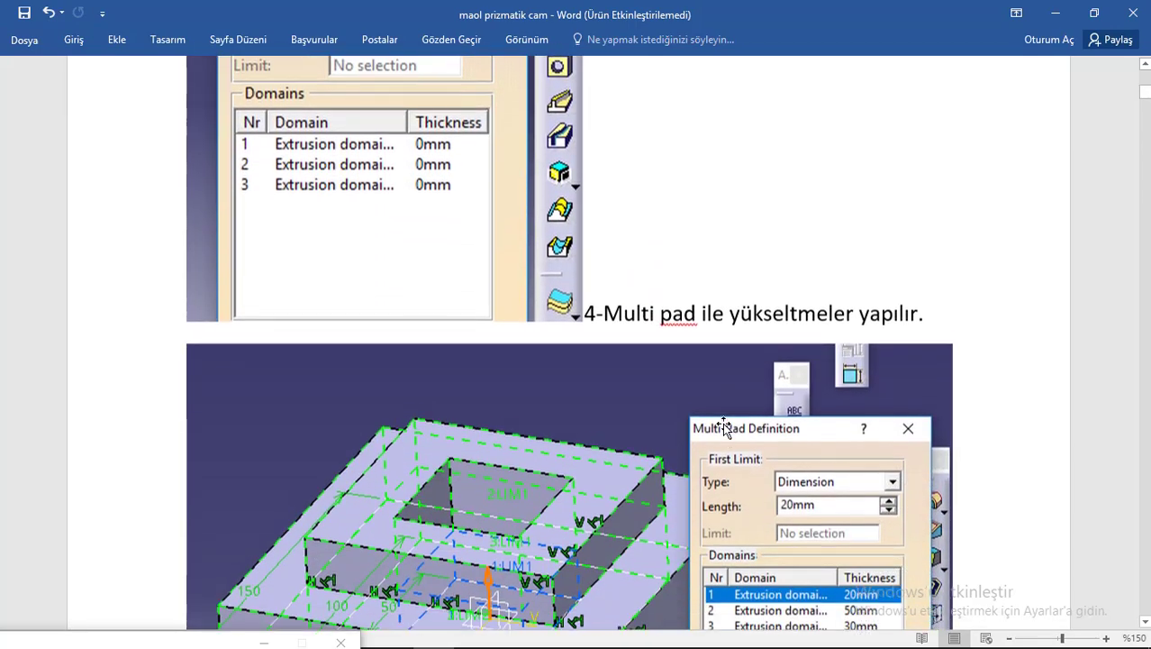
scroll(725, 424, "down", 12)
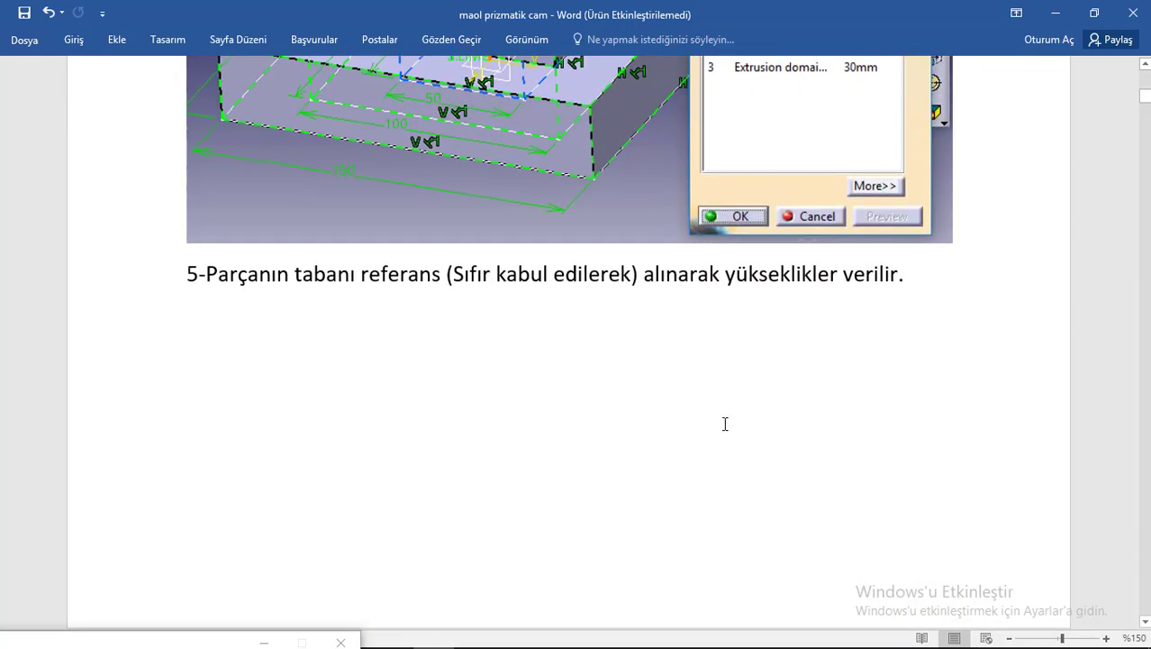
scroll(725, 423, "down", 10)
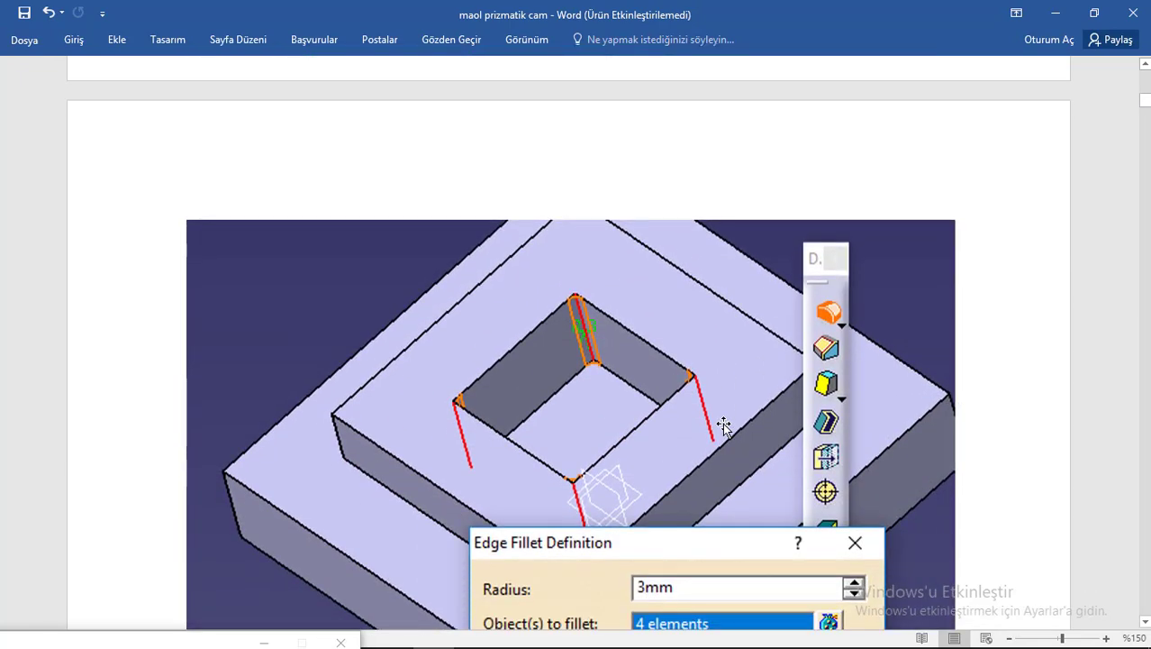
scroll(725, 424, "down", 9)
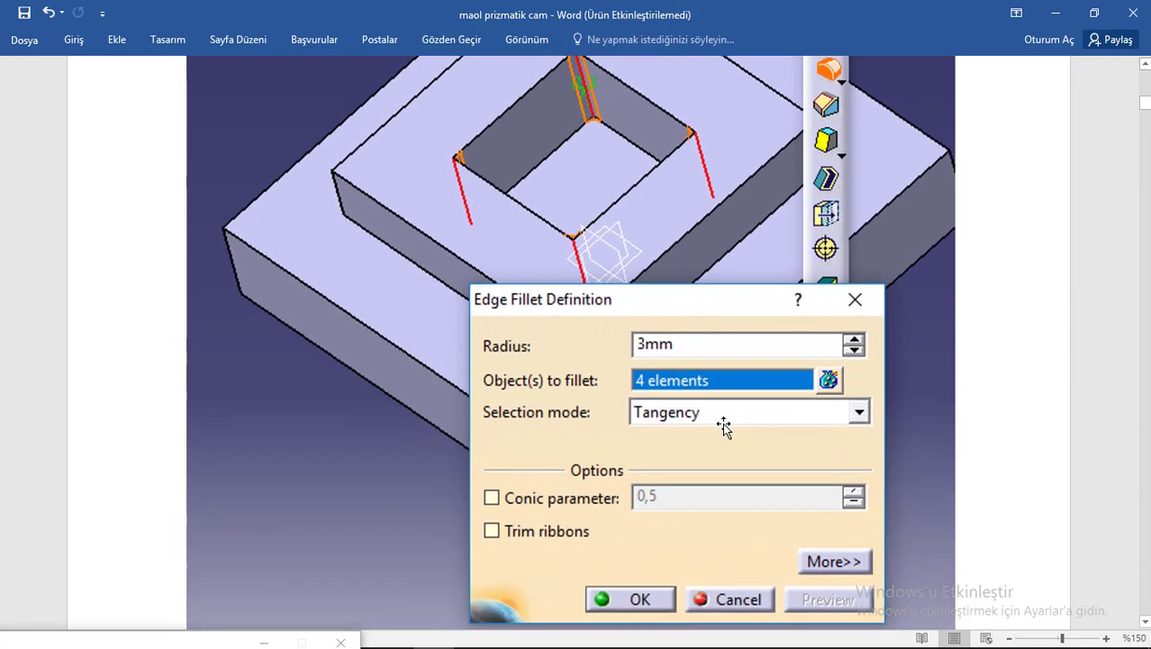
scroll(725, 423, "down", 9)
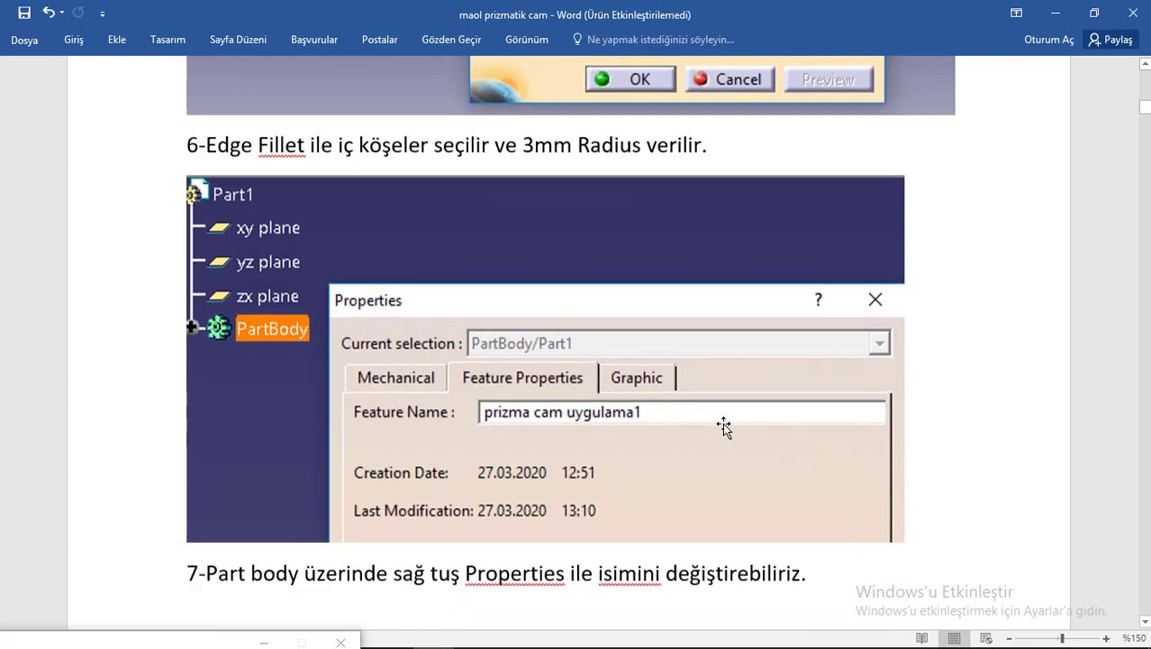
scroll(725, 424, "down", 11)
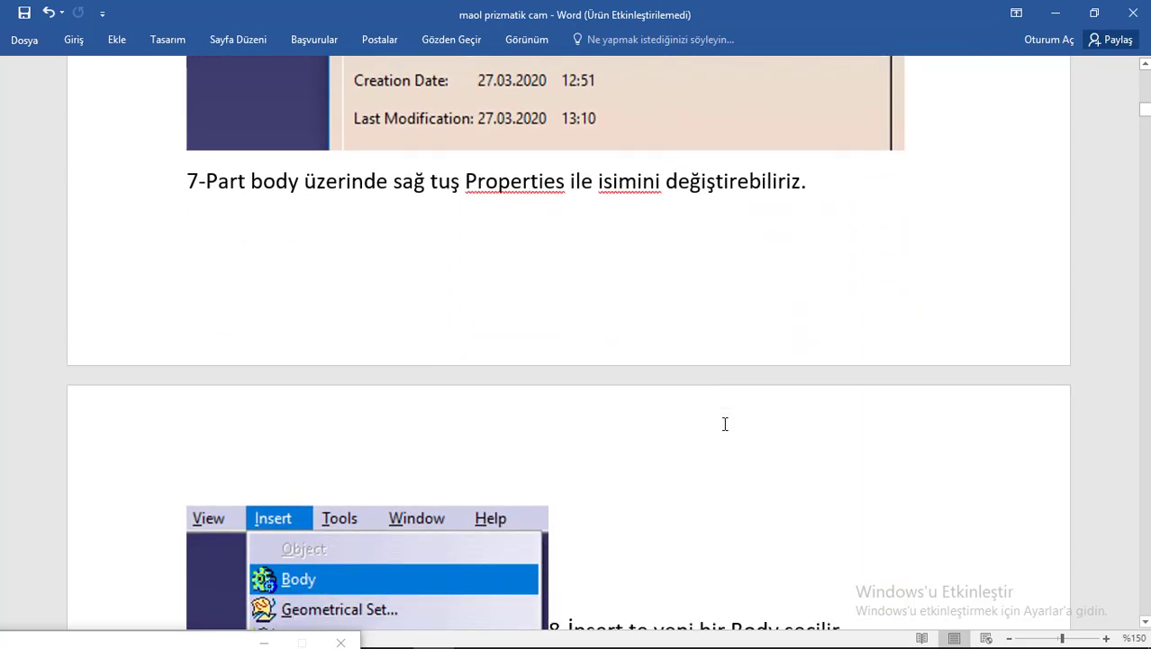
Step: Review guide items 8 to 14 on the stock body: projected base sketch, Up to plane pad with 3 mm offset, transparency and middle point
scroll(725, 425, "down", 8)
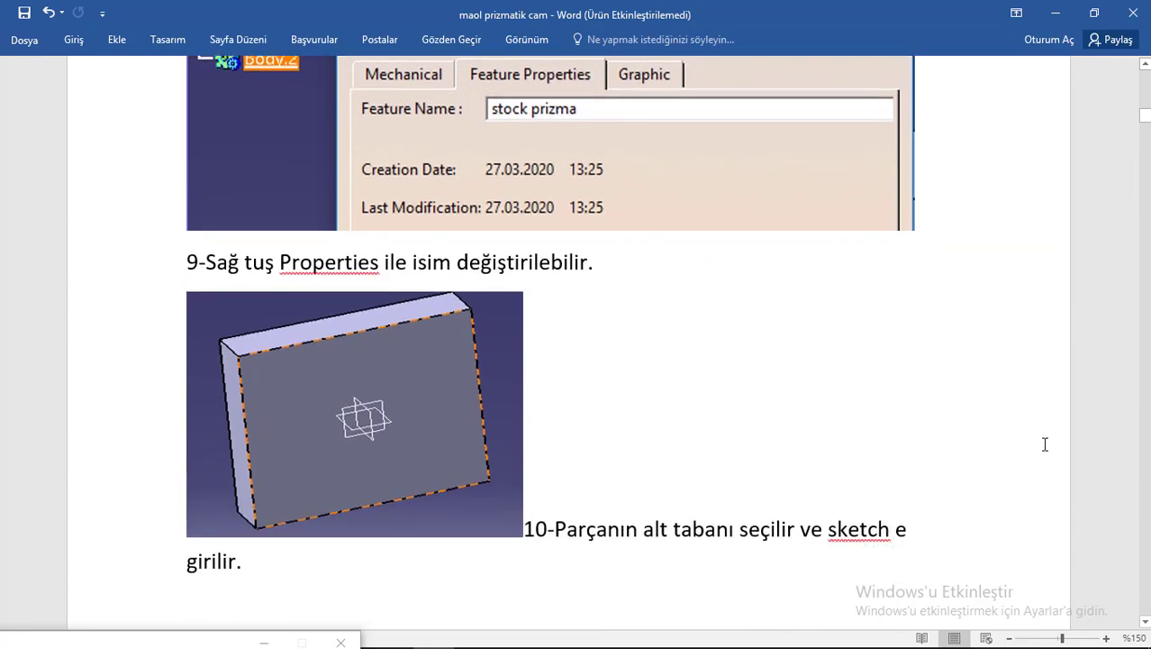
scroll(1100, 454, "down", 5)
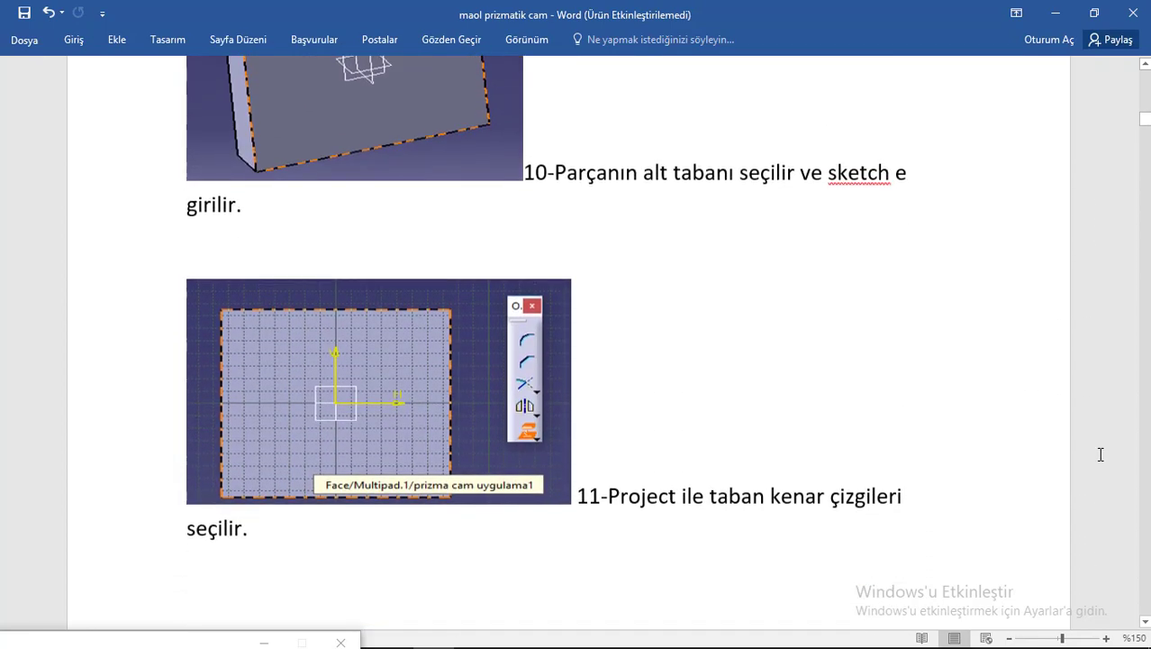
scroll(1099, 454, "down", 9)
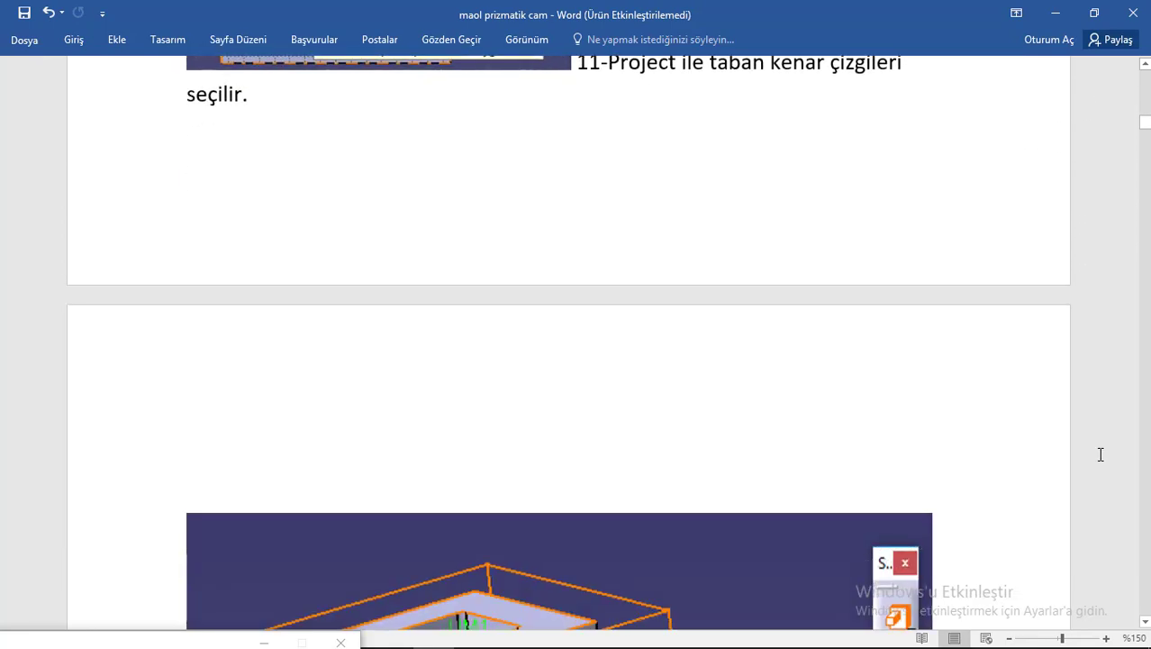
scroll(1100, 454, "down", 11)
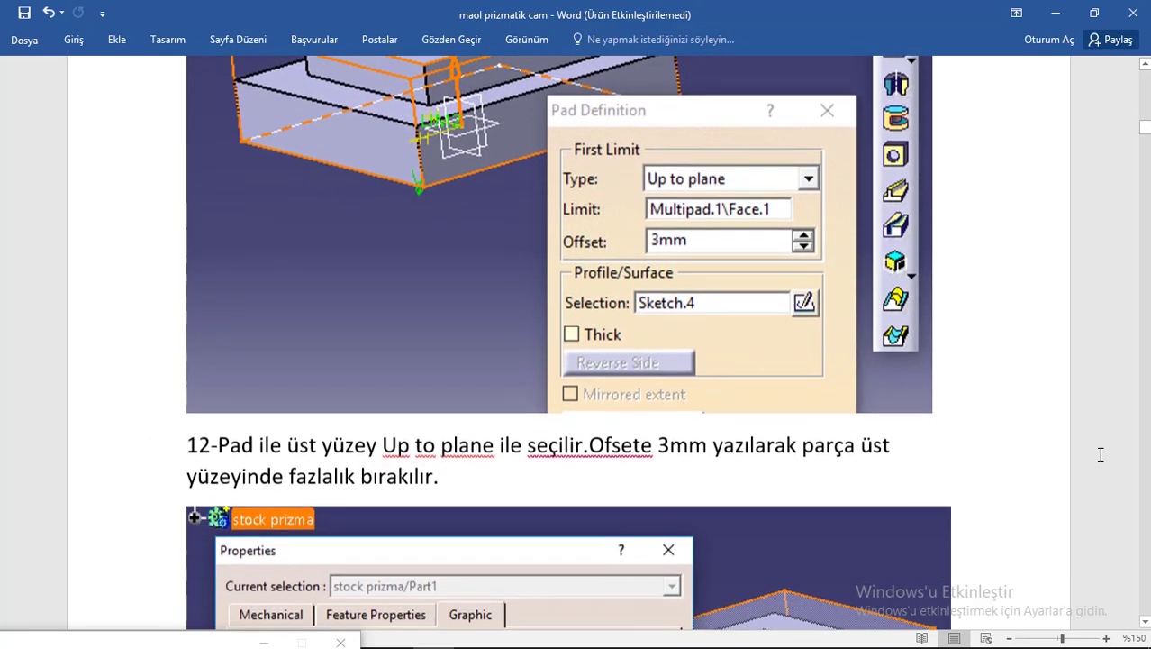
scroll(1100, 454, "down", 7)
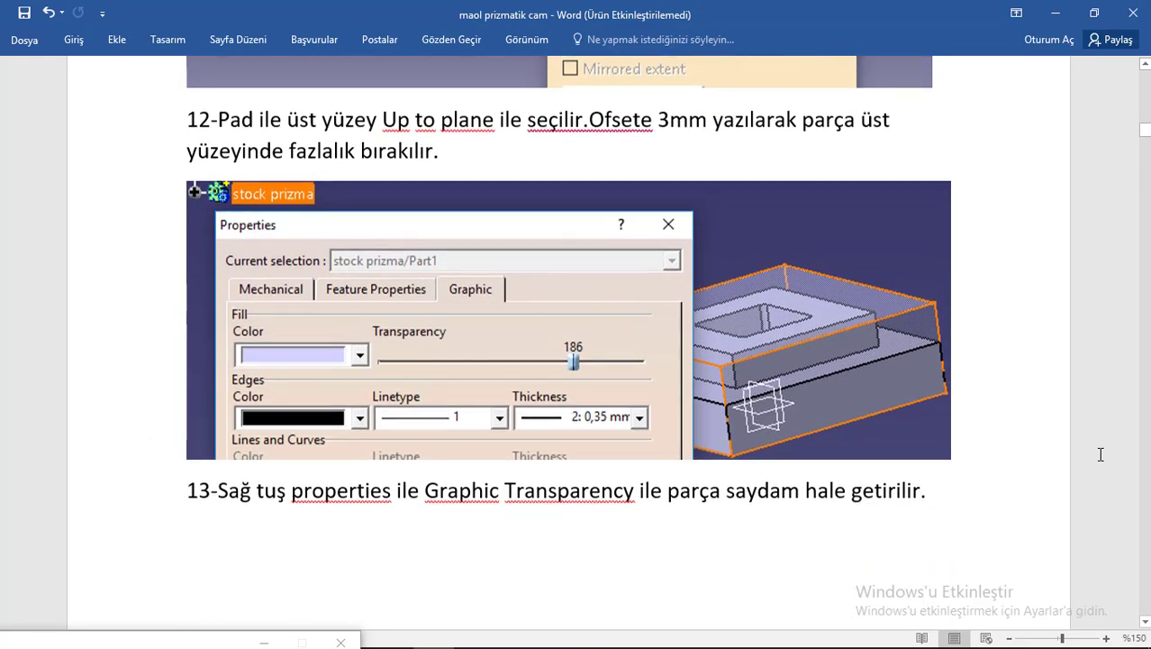
scroll(1100, 455, "down", 14)
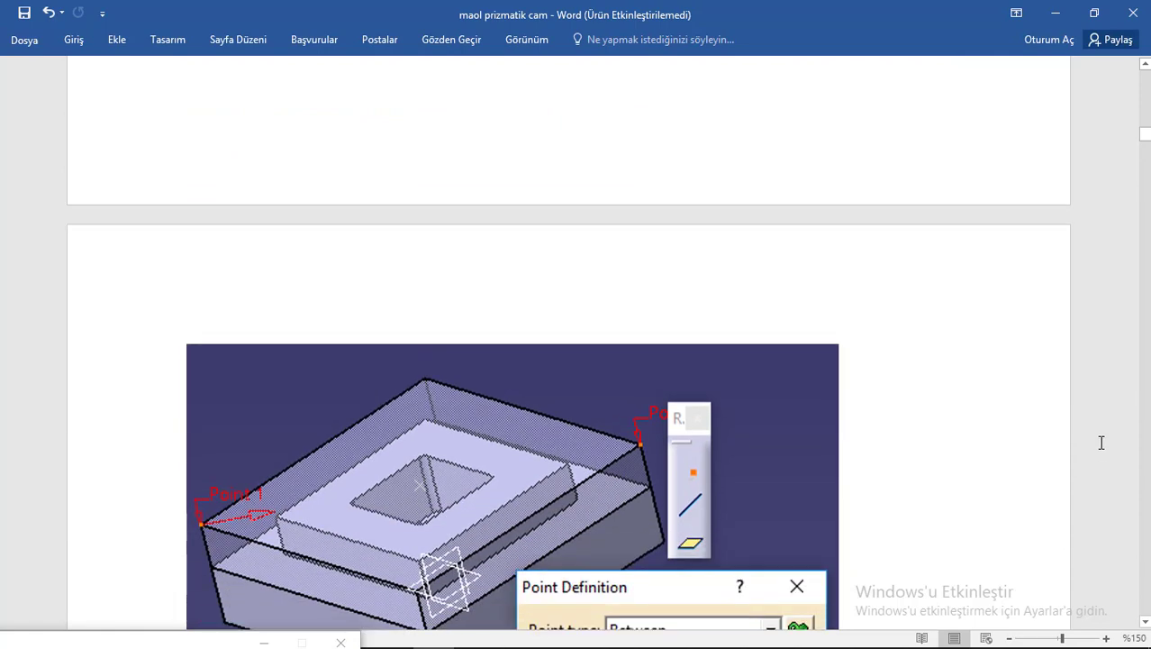
scroll(1101, 443, "down", 8)
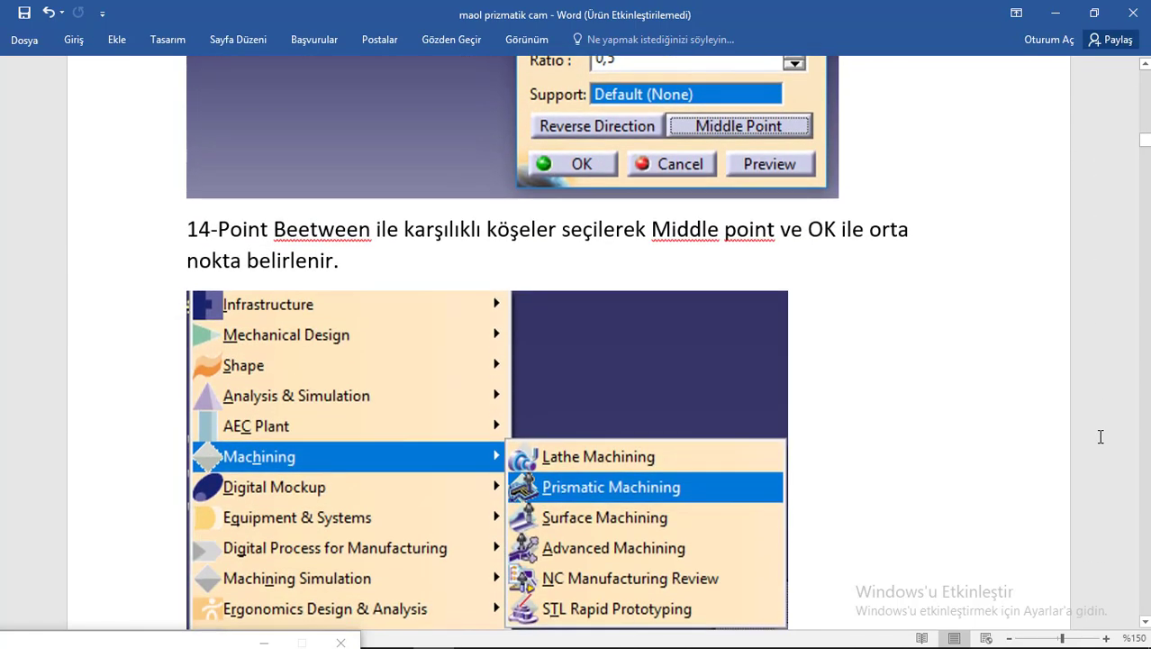
Step: Review guide items 15 to 27 on the Prismatic Machining setup, from the machining axis and Part Operation settings to the Facing geometry
scroll(1100, 436, "down", 15)
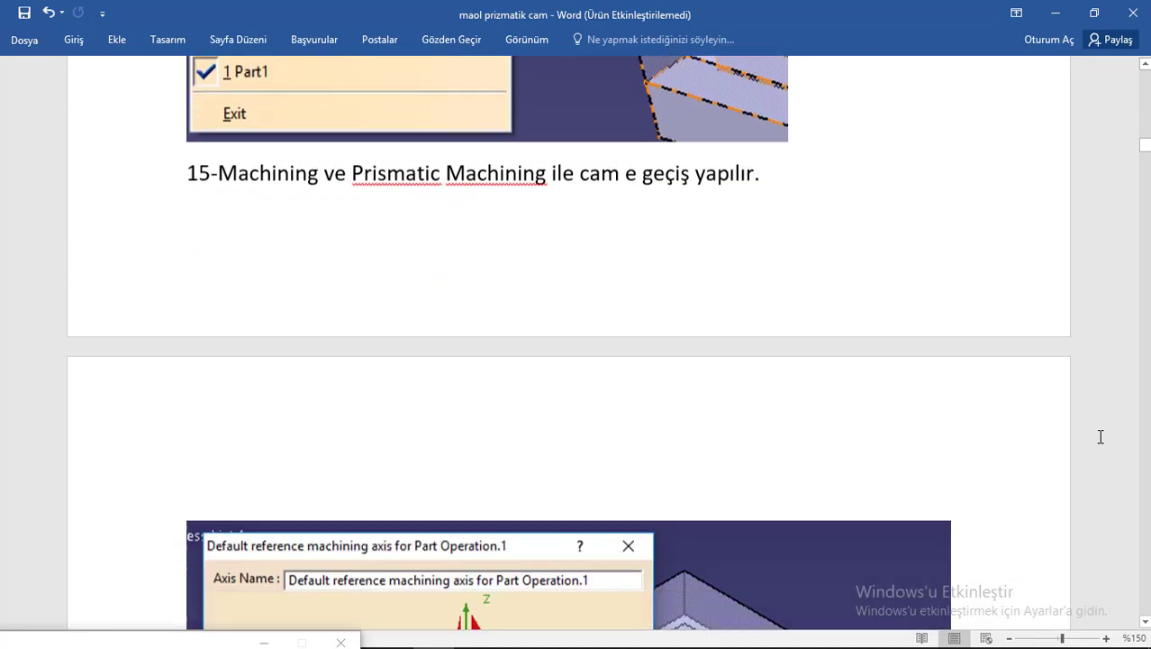
scroll(1100, 436, "down", 15)
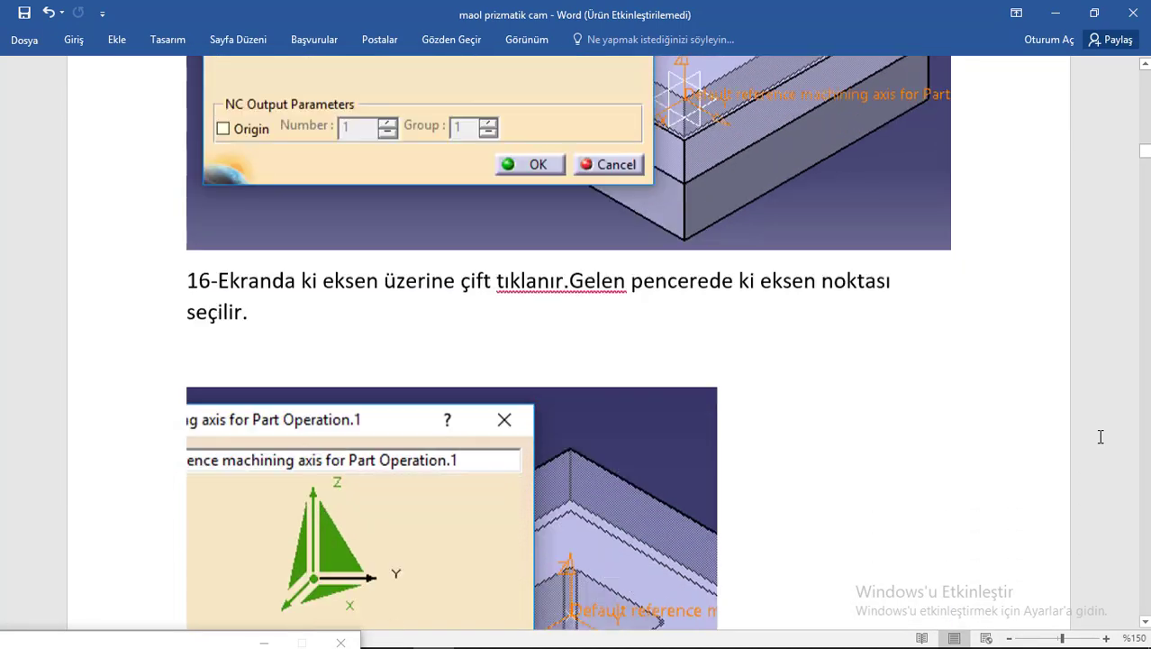
scroll(1101, 436, "down", 17)
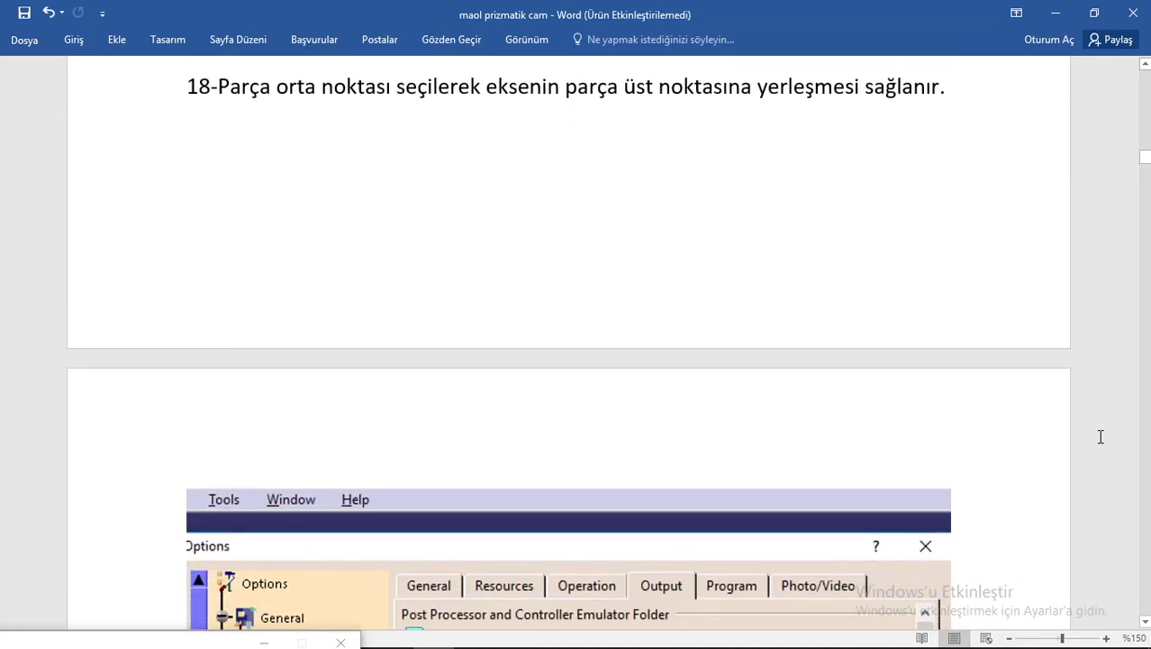
scroll(1100, 436, "down", 18)
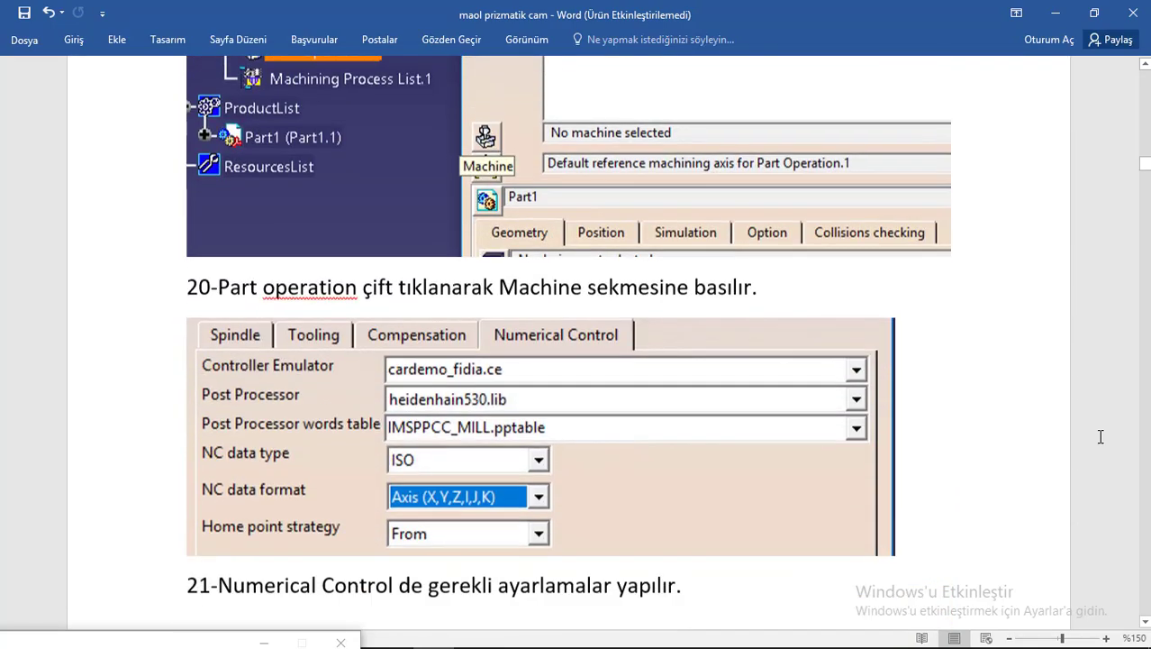
scroll(1100, 436, "down", 18)
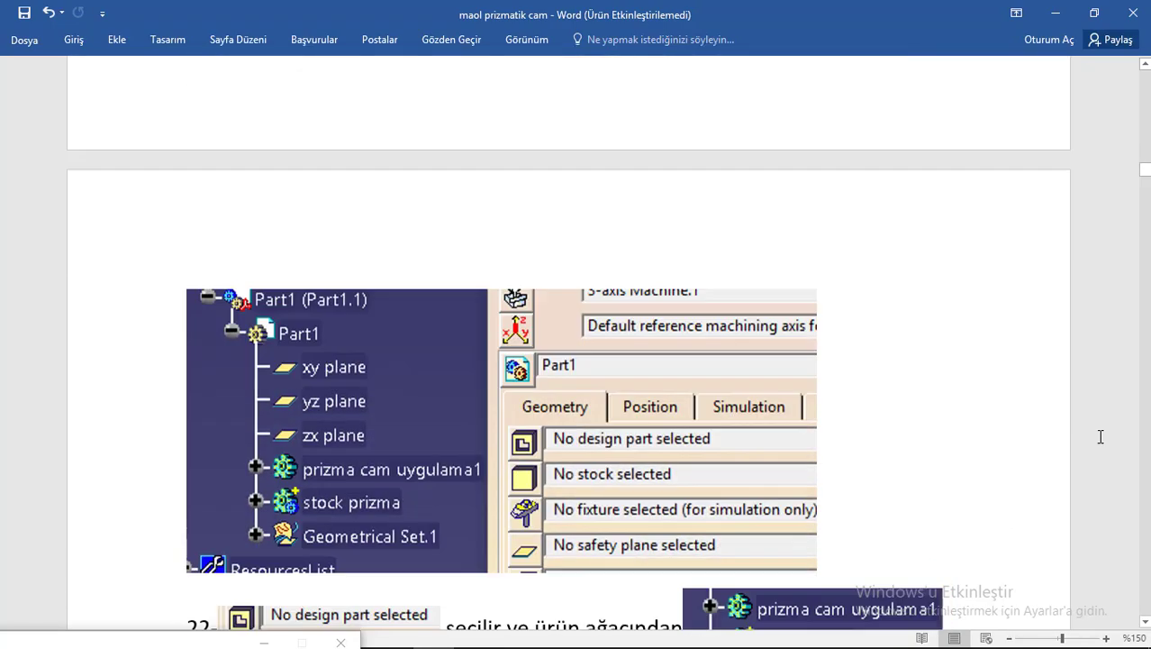
scroll(1101, 436, "down", 18)
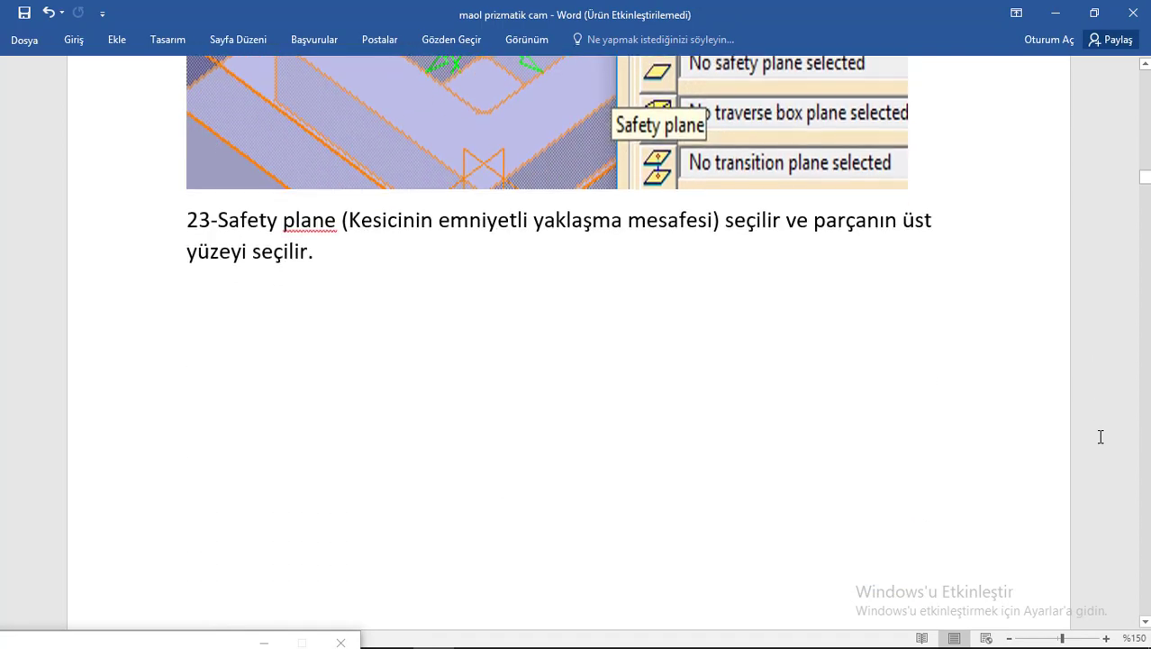
scroll(1100, 436, "down", 5)
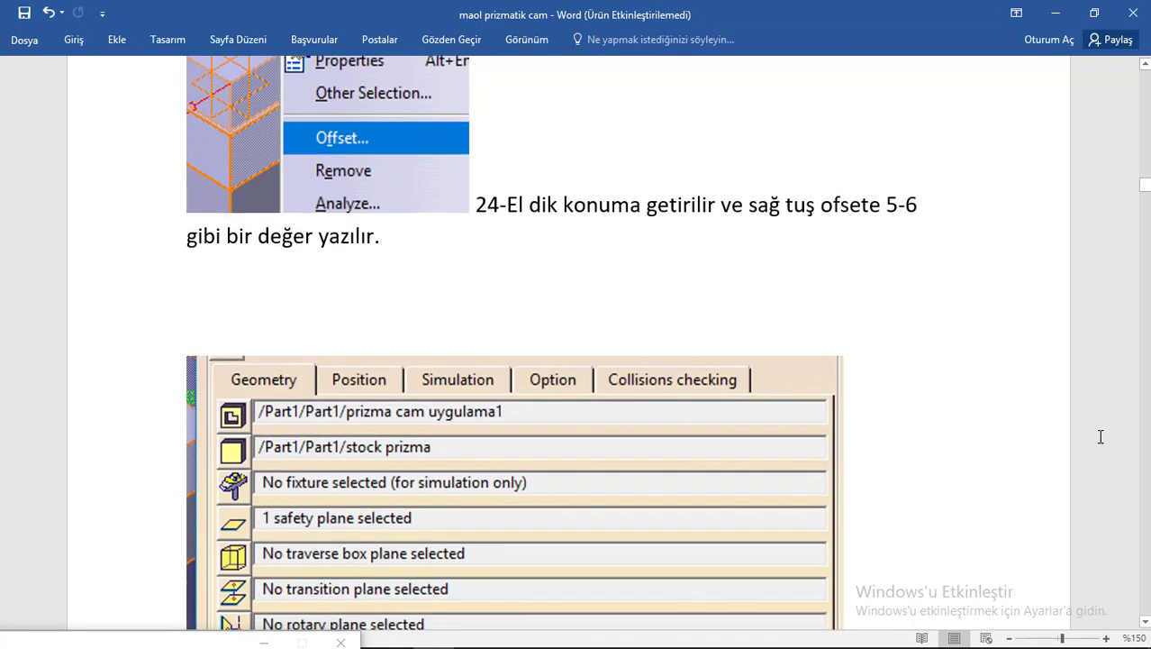
scroll(1100, 436, "down", 16)
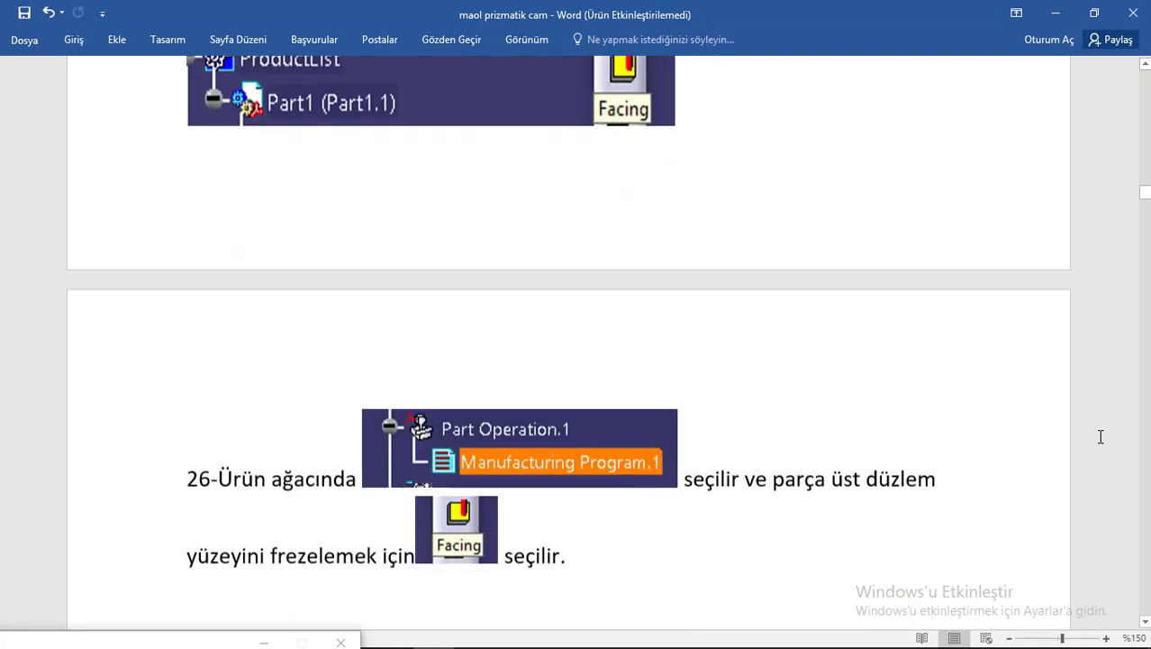
scroll(1100, 436, "down", 17)
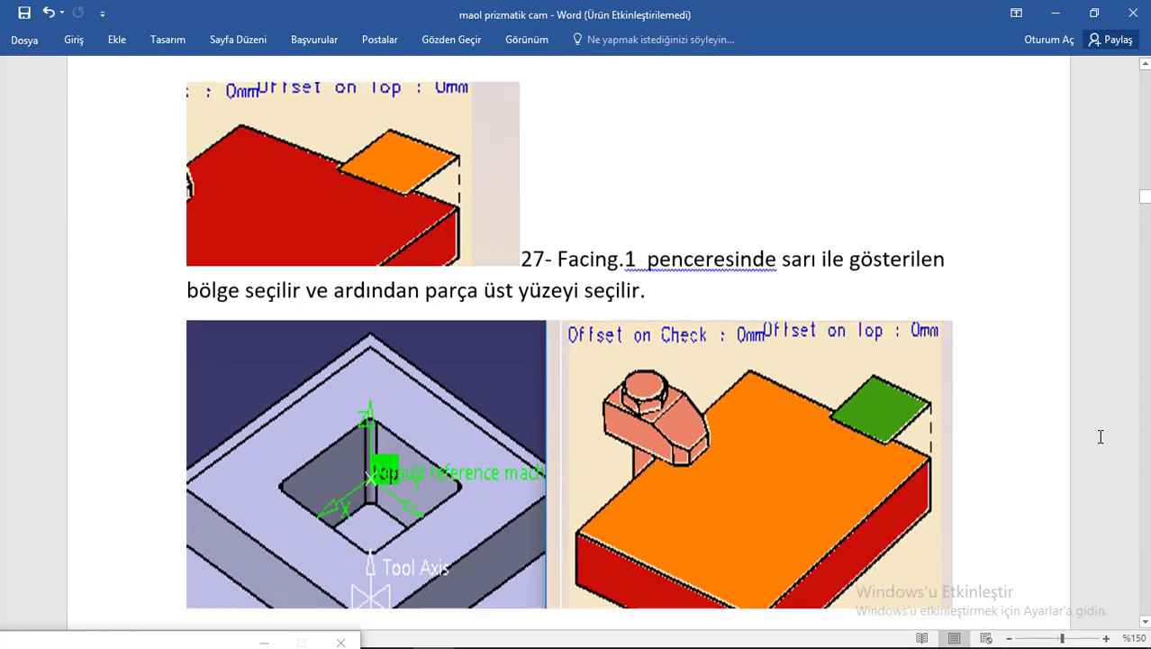